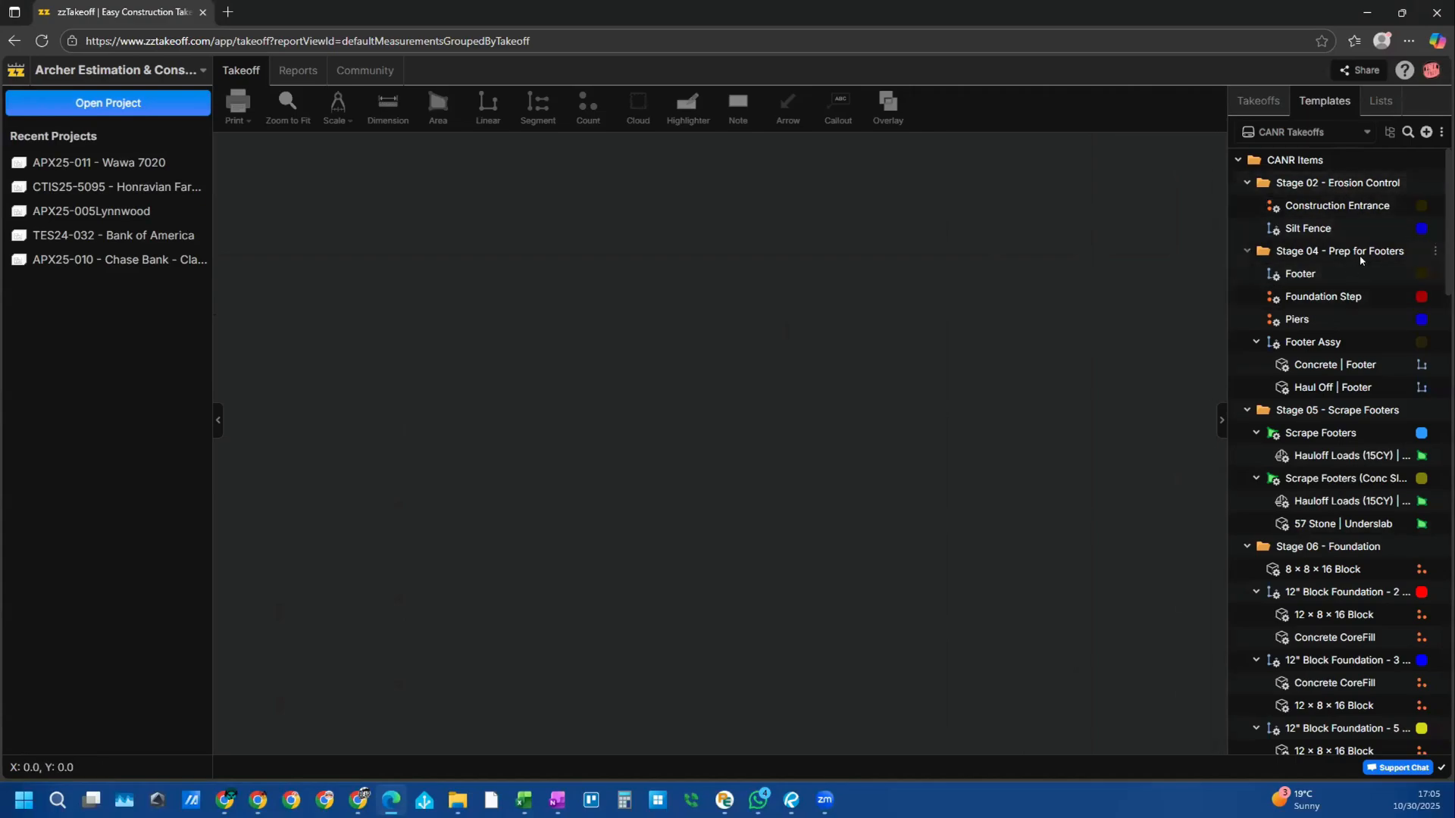
# Step: Scroll the CANR Takeoffs templates from foundation stages to stormwater and driveways, then list the template libraries
pyautogui.scroll(-1, 1340, 303)
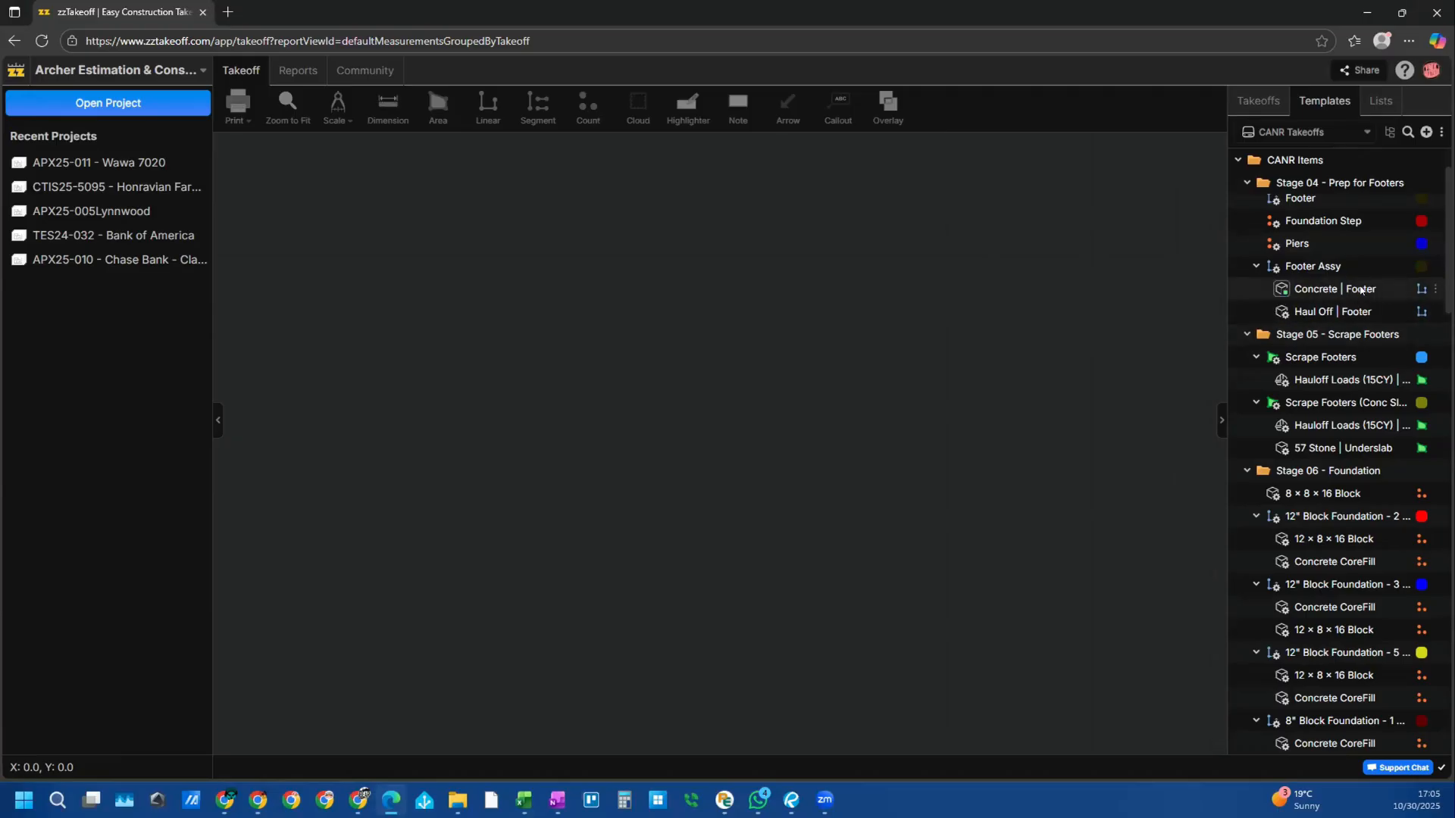
pyautogui.scroll(-2, 1349, 317)
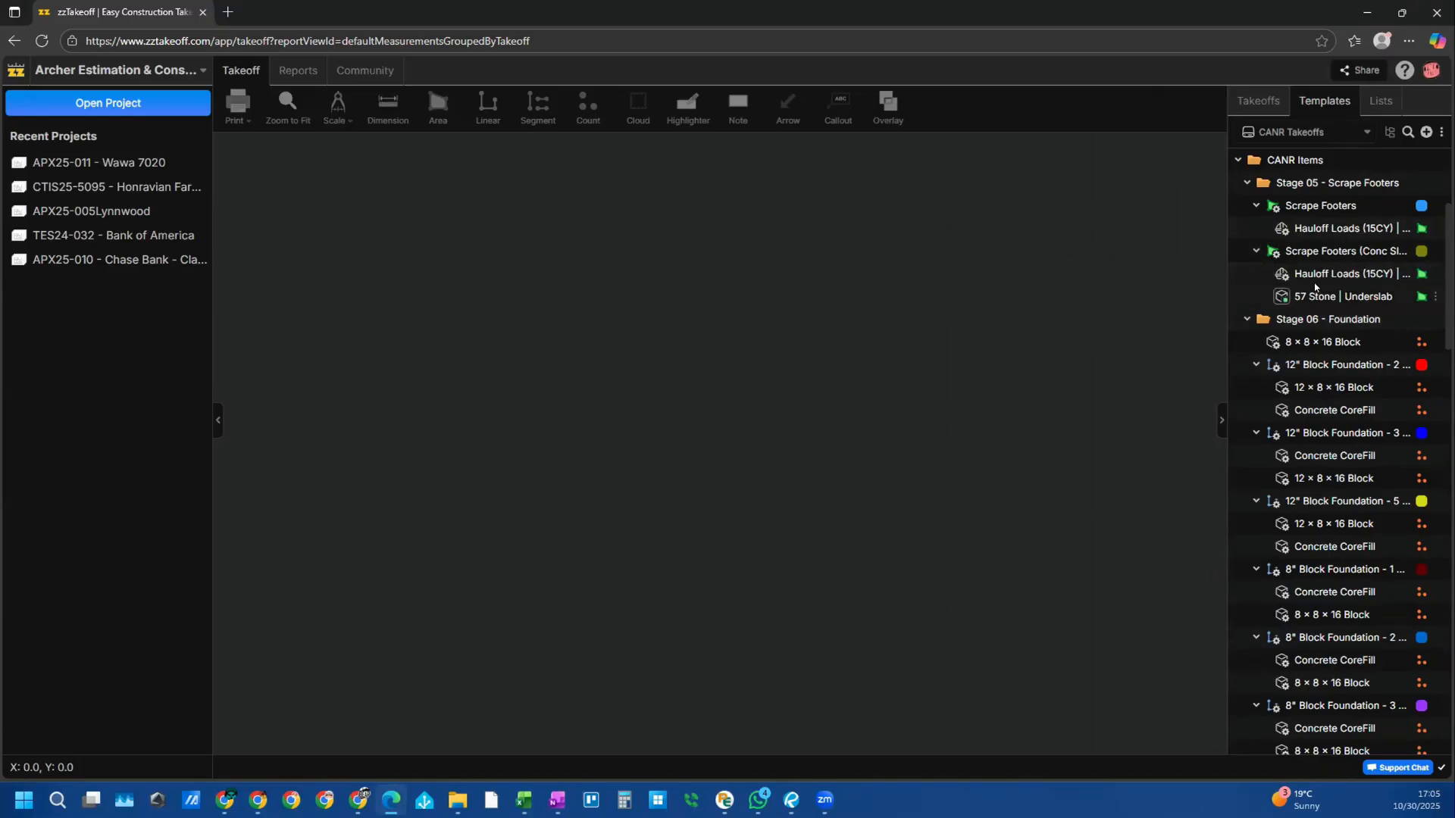
pyautogui.scroll(-2, 1335, 485)
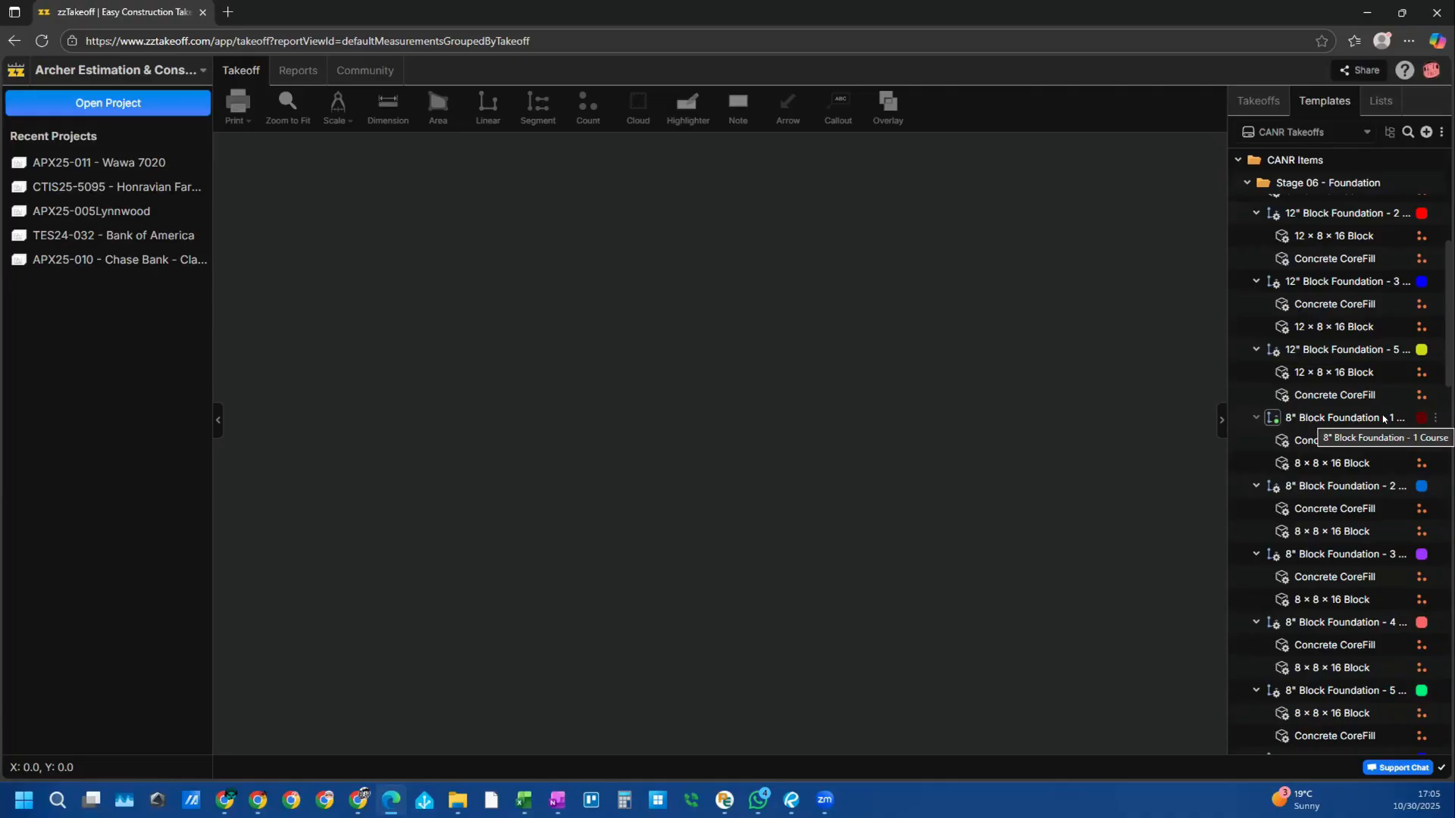
pyautogui.scroll(-3, 1349, 415)
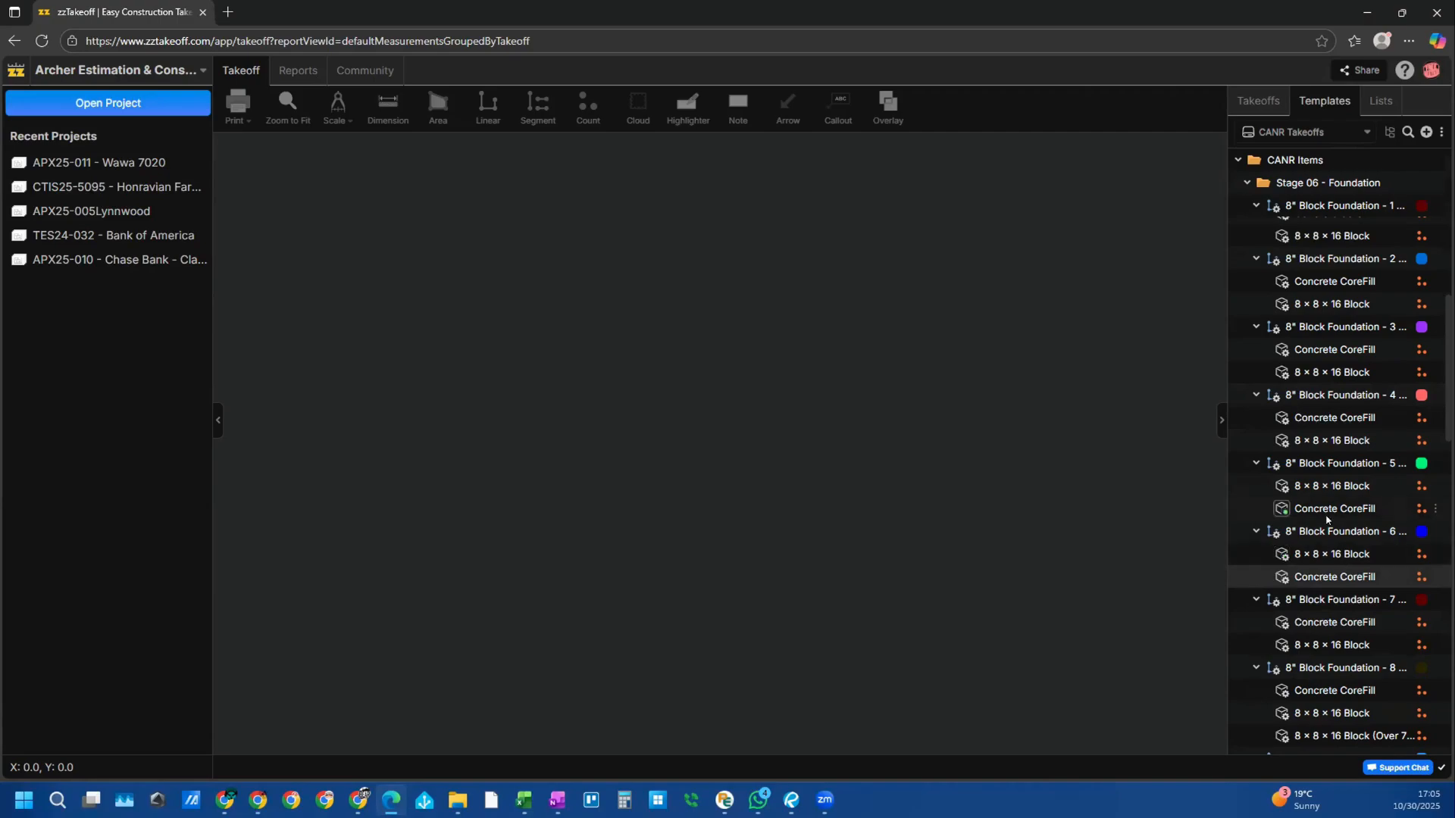
pyautogui.scroll(-10, 1356, 535)
pyautogui.scroll(-2, 1388, 502)
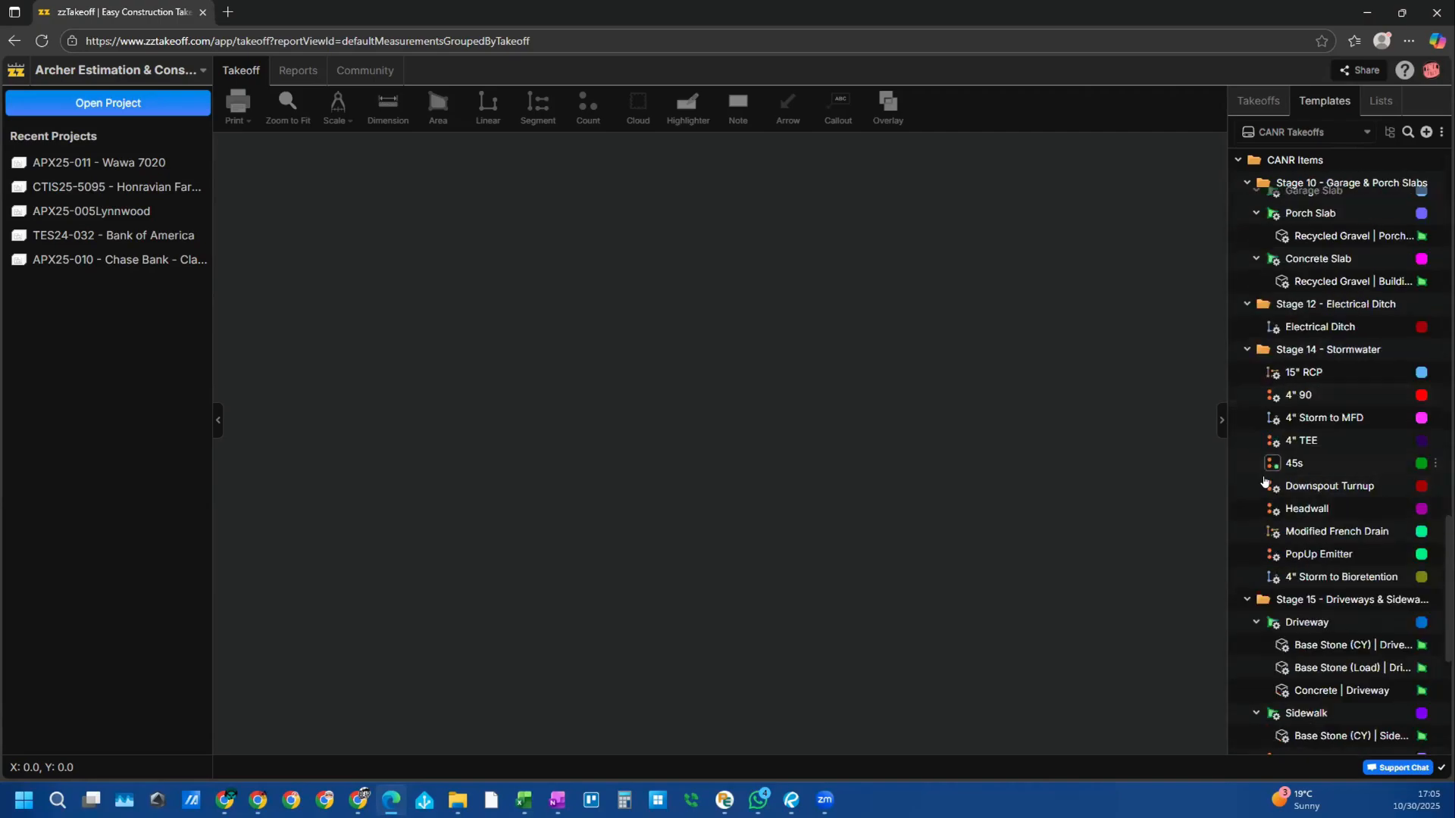
pyautogui.click(1288, 133)
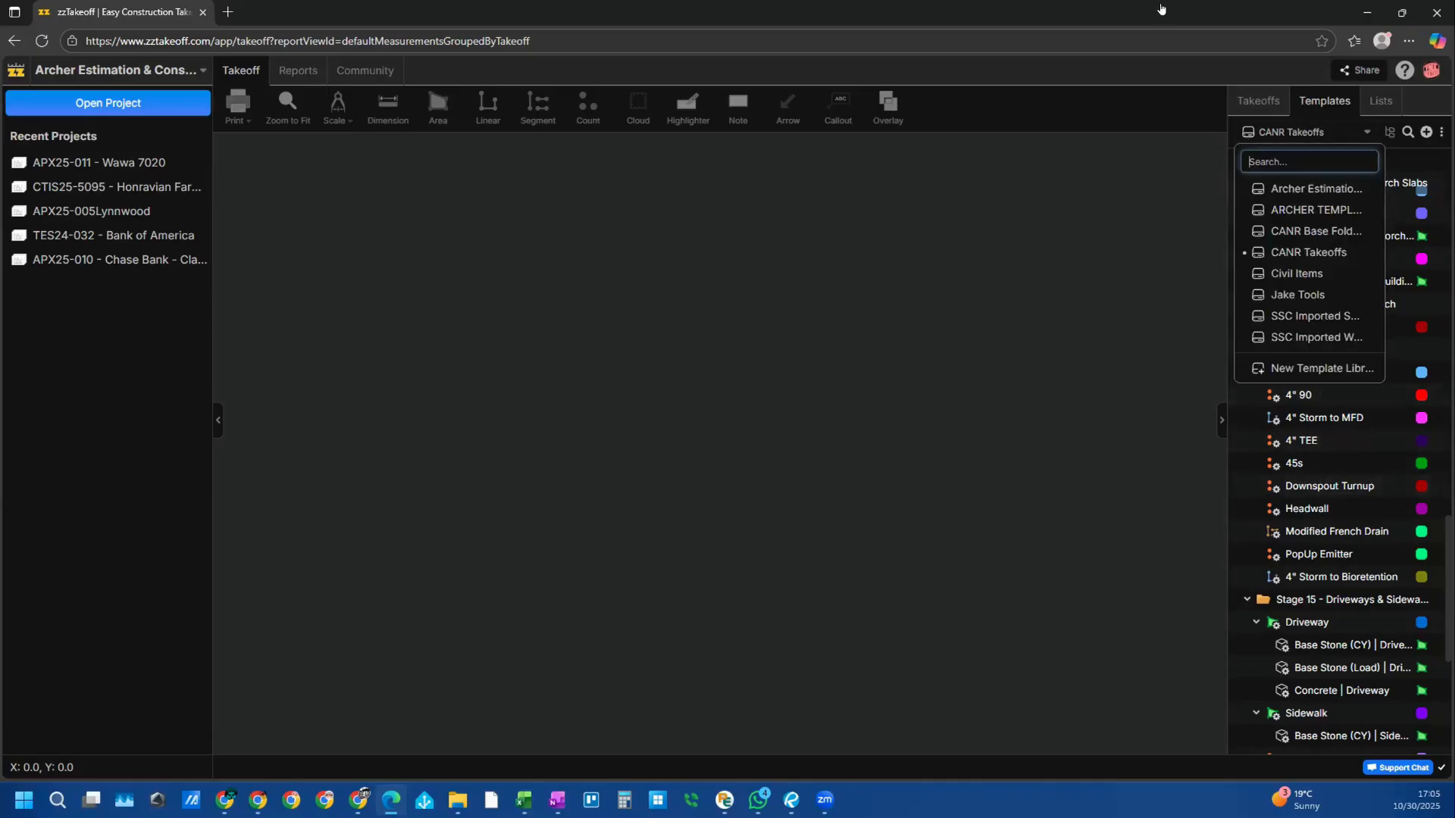
# Step: Switch to the BEAR CONSTRUCTION LLC workspace and scroll through its Water fittings and Sanitary Sewer templates
pyautogui.click(120, 71)
pyautogui.click(91, 153)
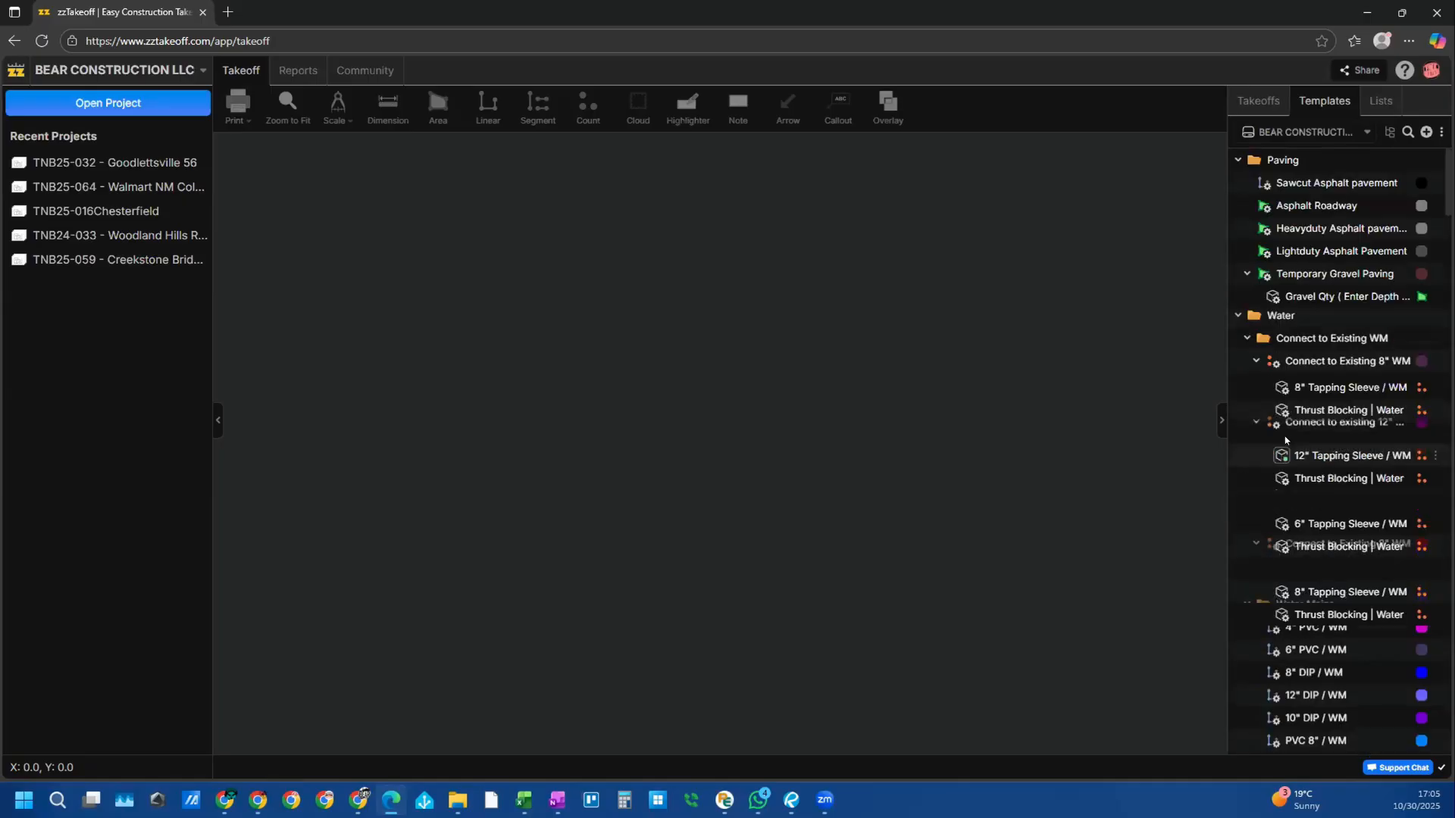
pyautogui.scroll(-6, 1368, 295)
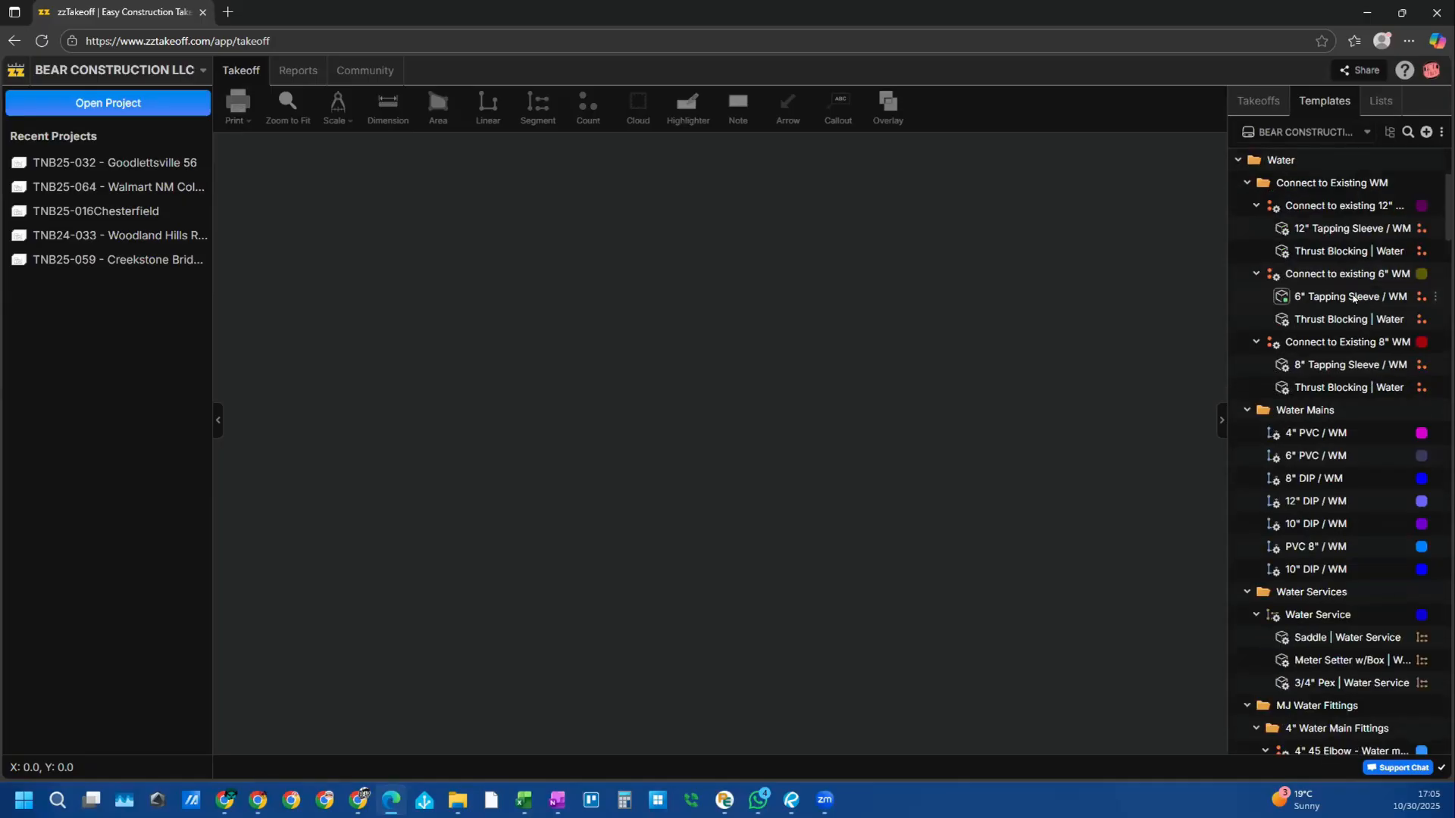
pyautogui.scroll(-4, 1369, 295)
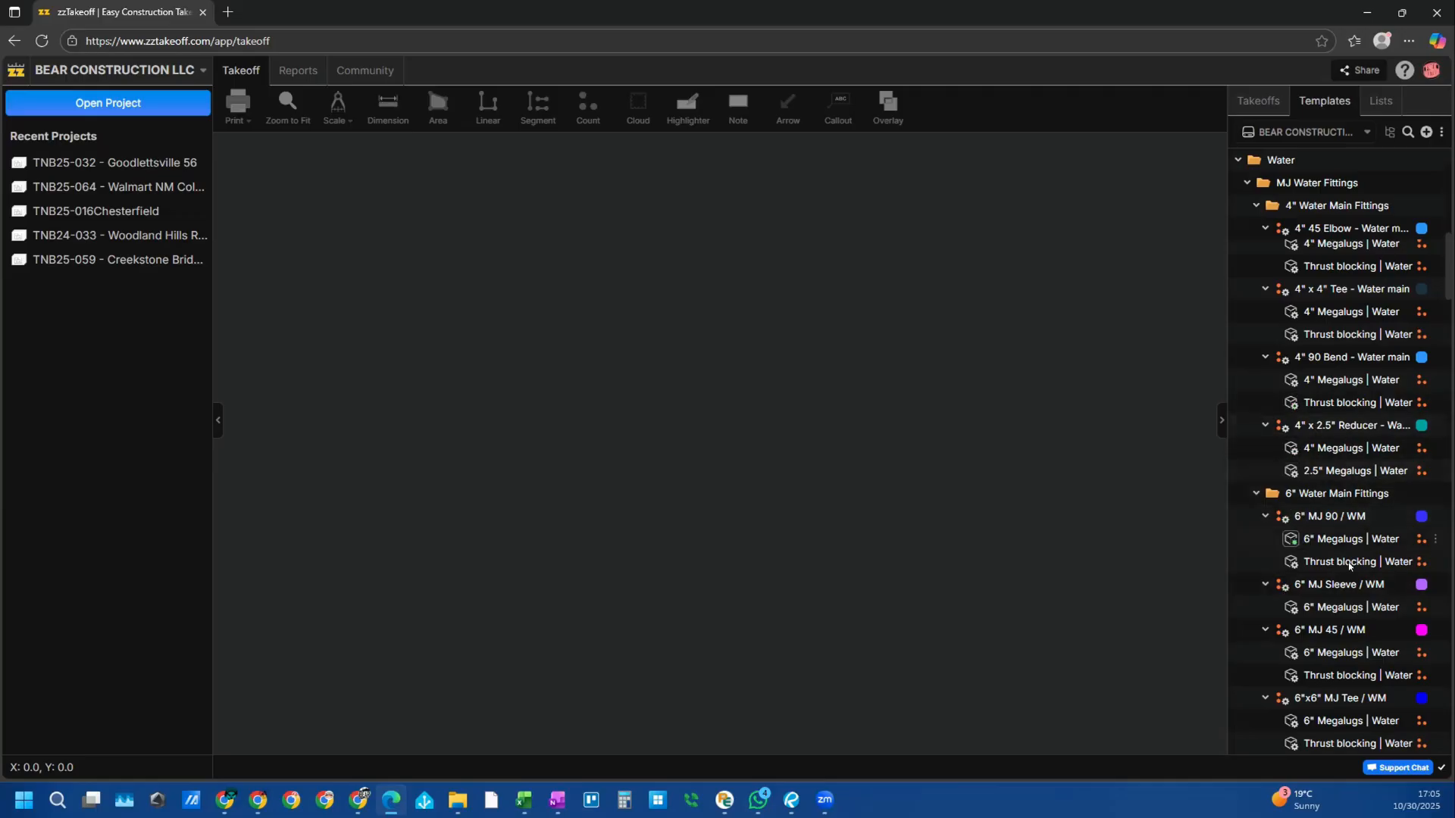
pyautogui.scroll(-10, 1349, 560)
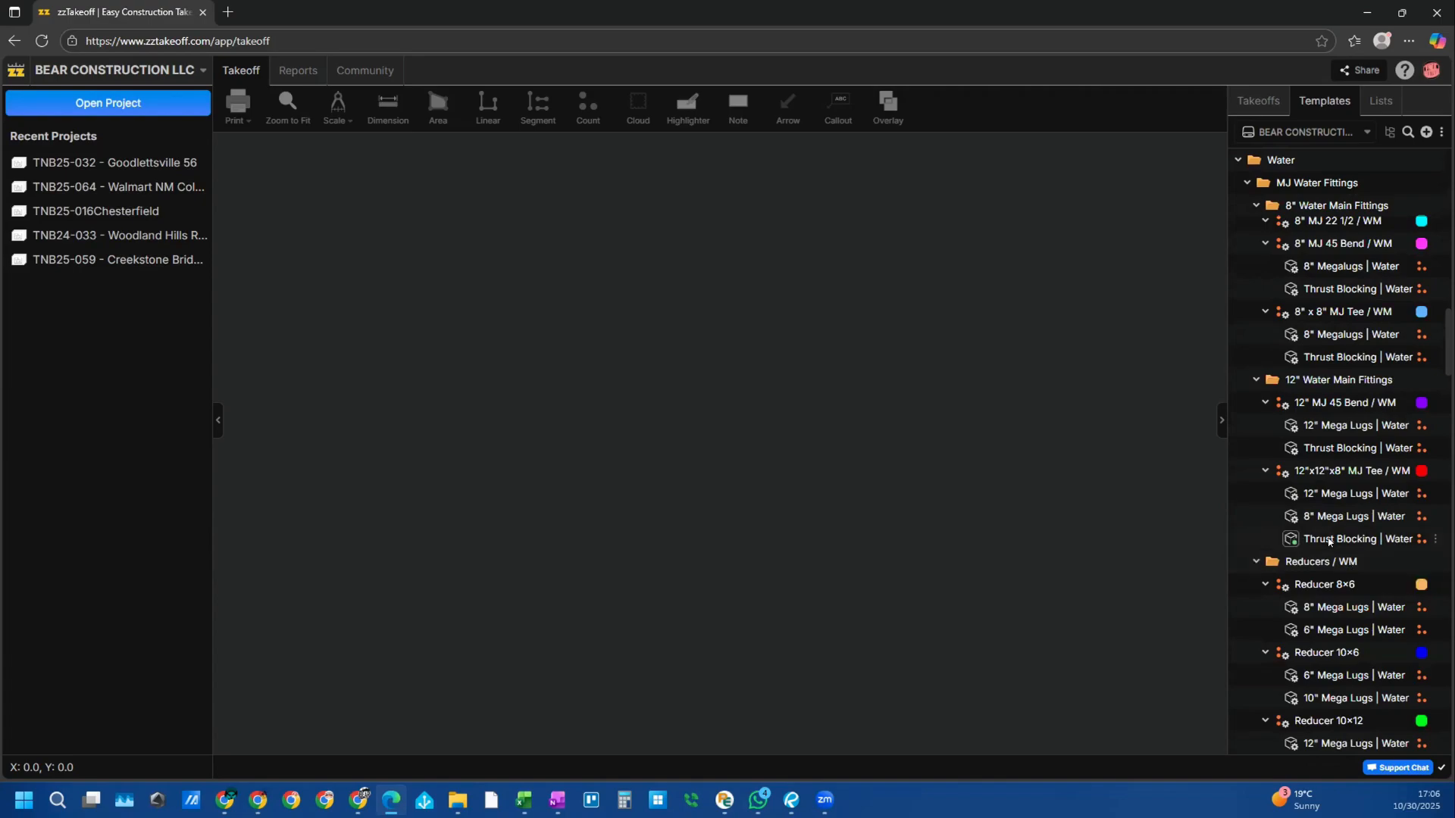
pyautogui.scroll(-10, 1358, 563)
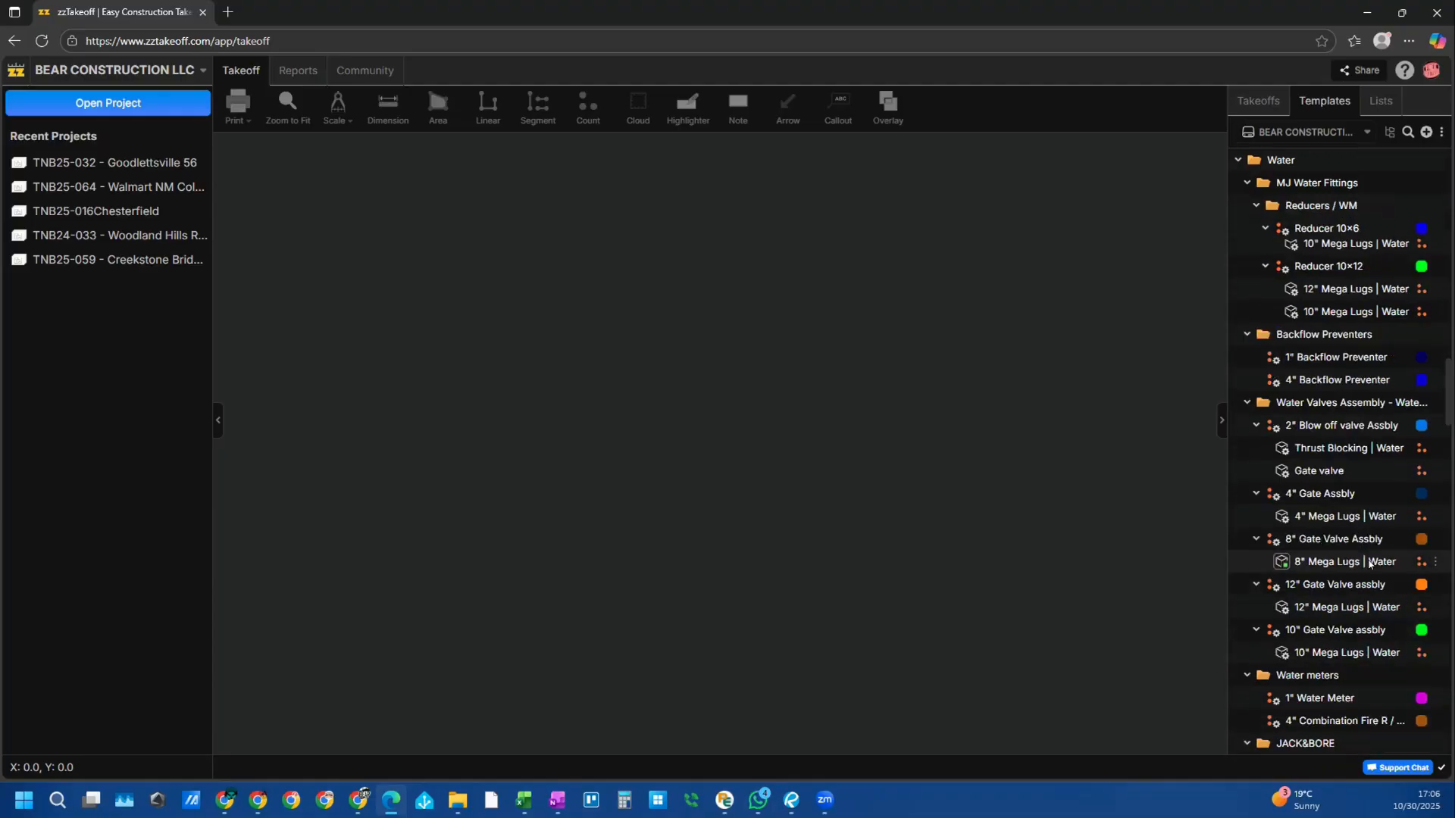
pyautogui.scroll(-4, 1394, 564)
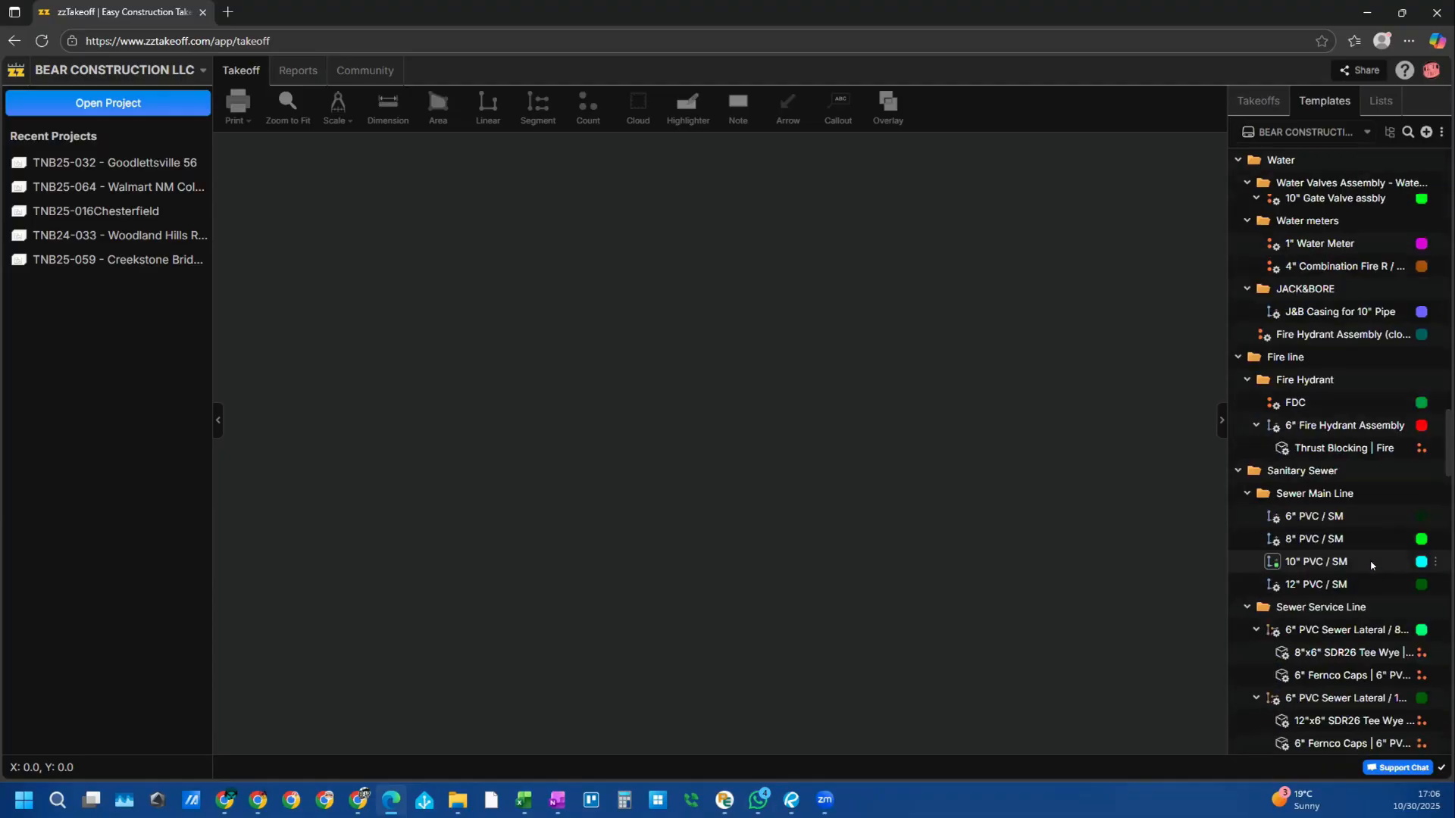
pyautogui.scroll(8, 1374, 165)
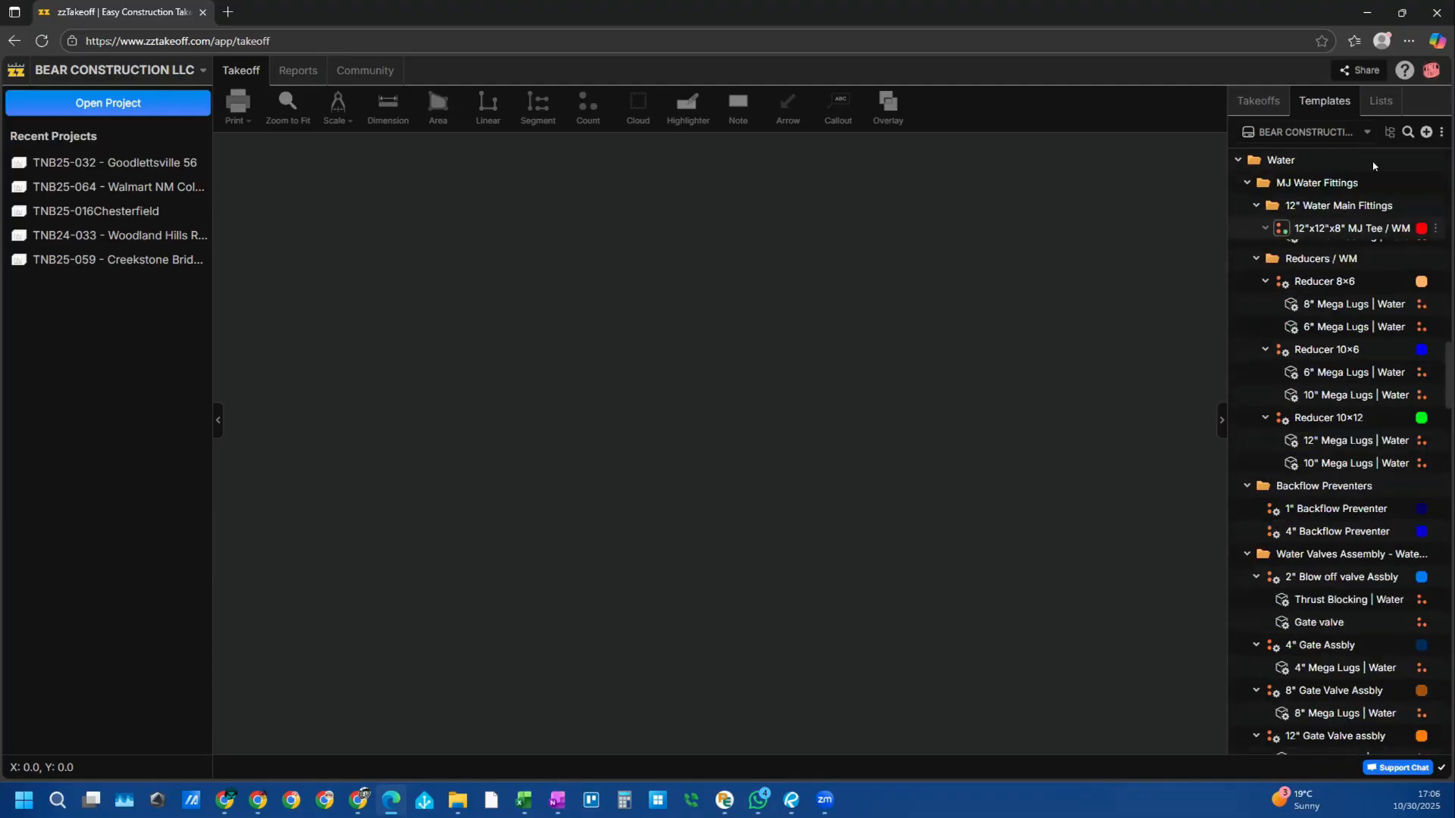
# Step: Switch to the Archer Estimation & Consulting, LLC workspace and show its Templates panel
pyautogui.click(127, 75)
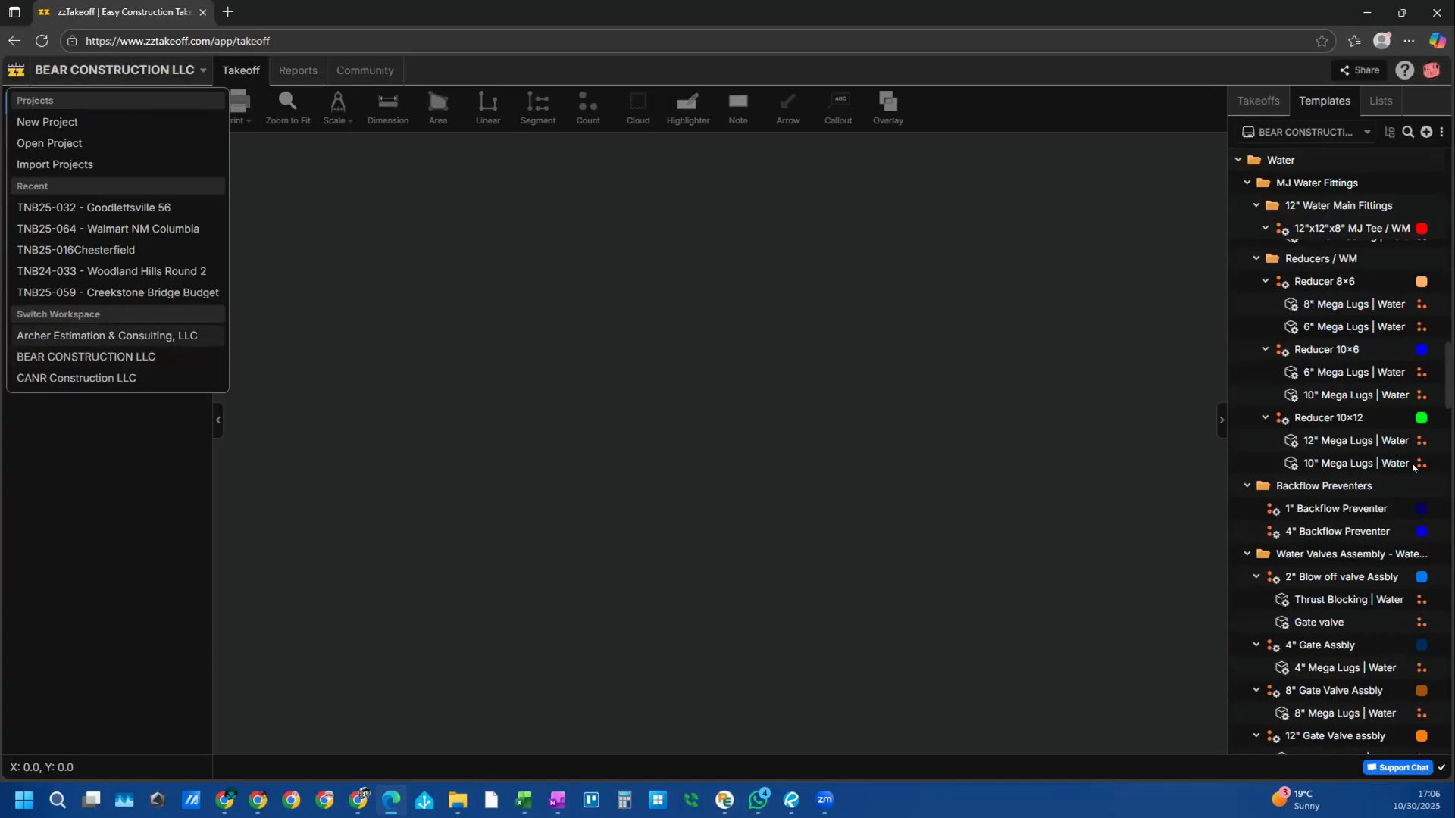
pyautogui.click(68, 338)
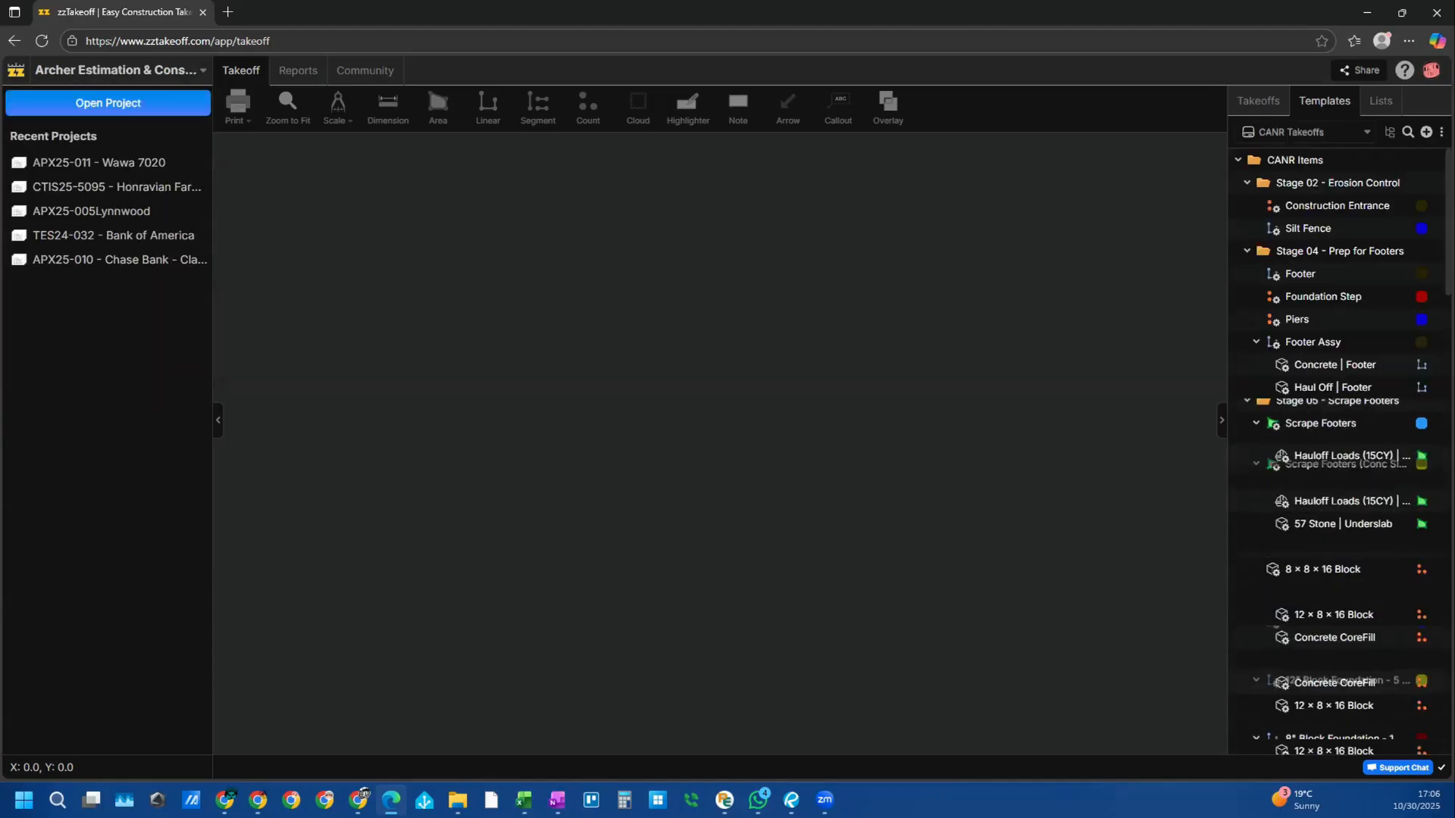
pyautogui.click(1260, 101)
pyautogui.click(1307, 103)
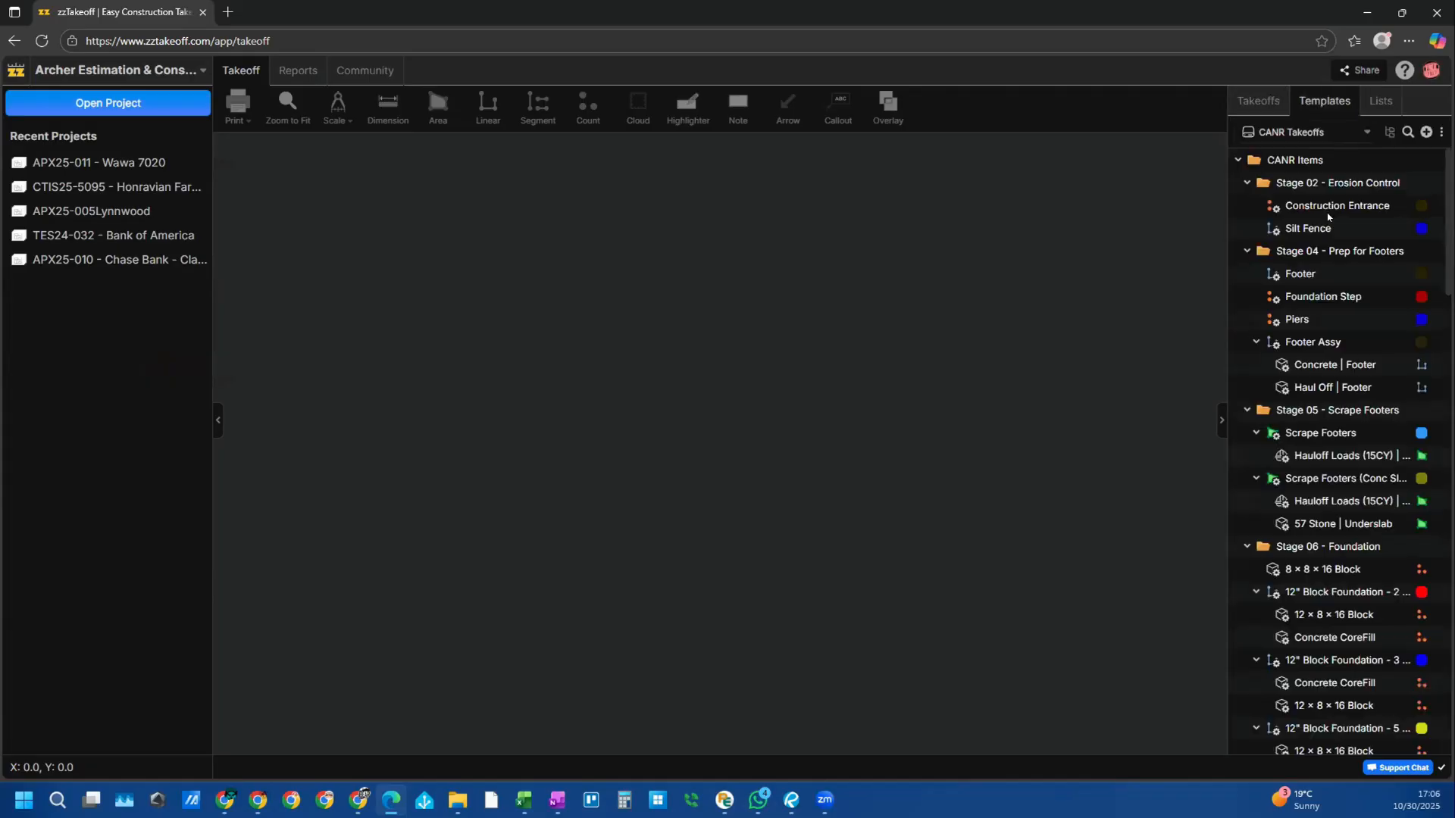
# Step: Load the ARCHER TEMPLATE library and scroll through its asphalt, boring and concrete folders
pyautogui.click(1294, 130)
pyautogui.click(1300, 188)
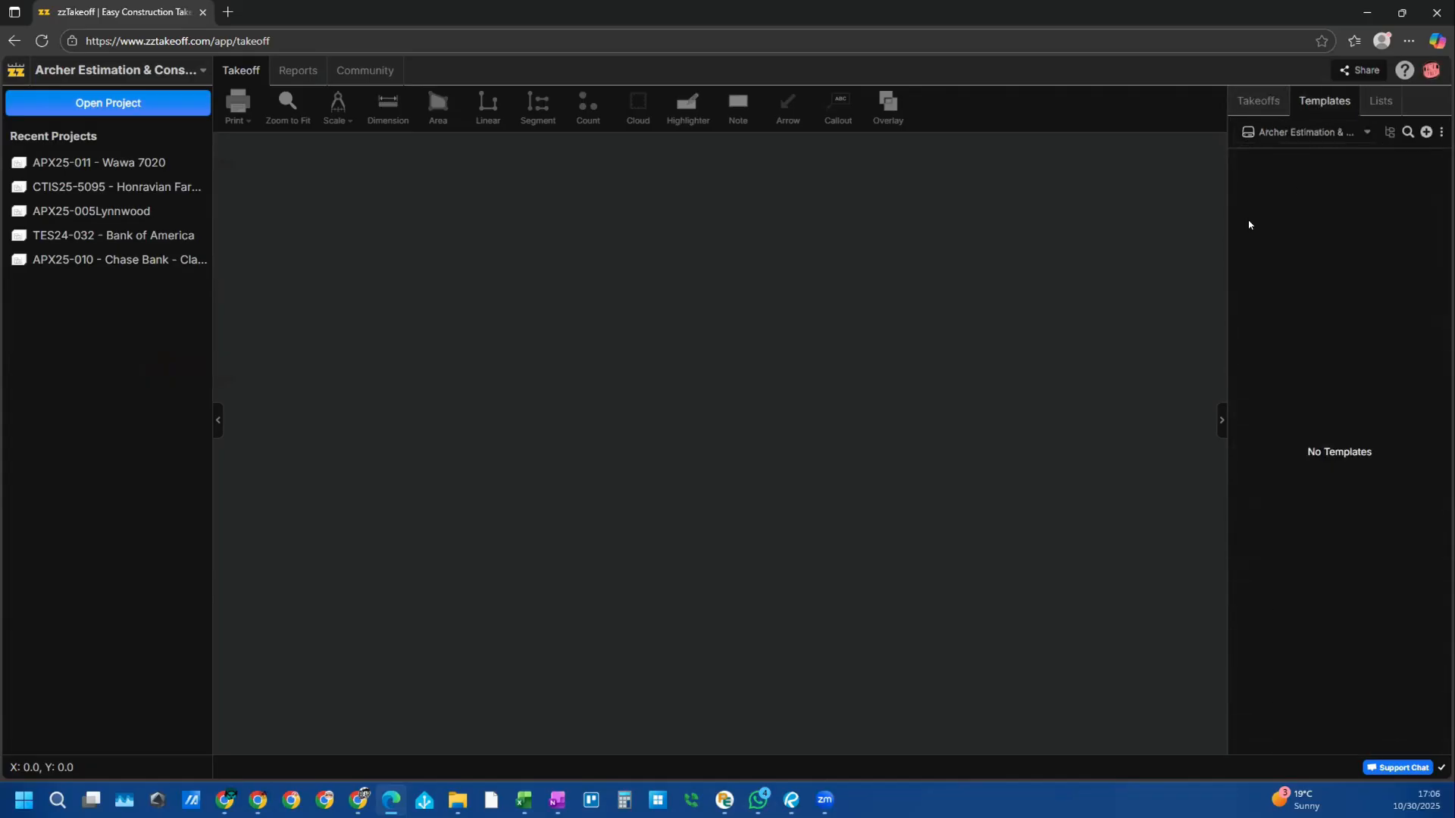
pyautogui.click(1302, 132)
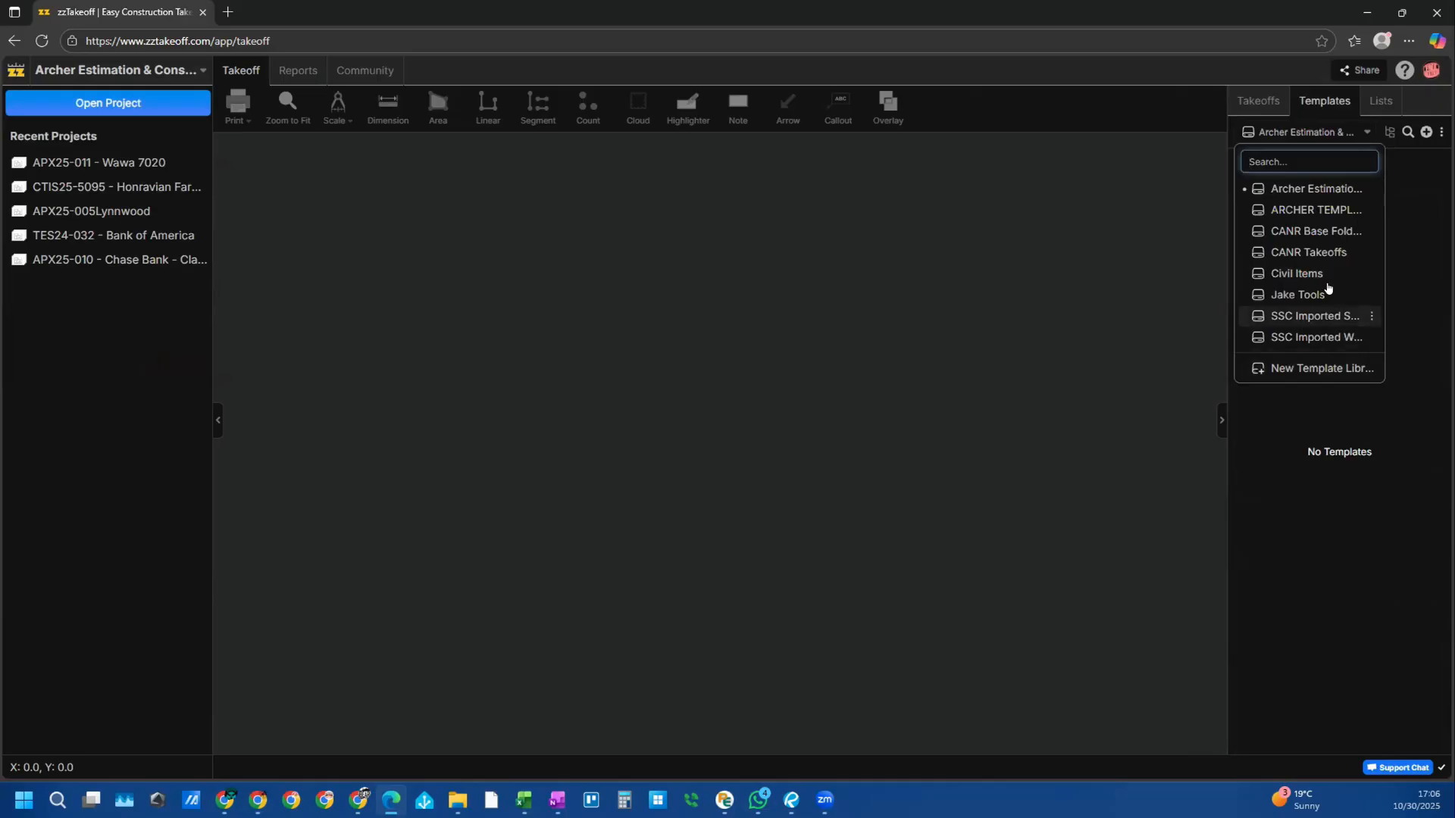
pyautogui.click(1316, 211)
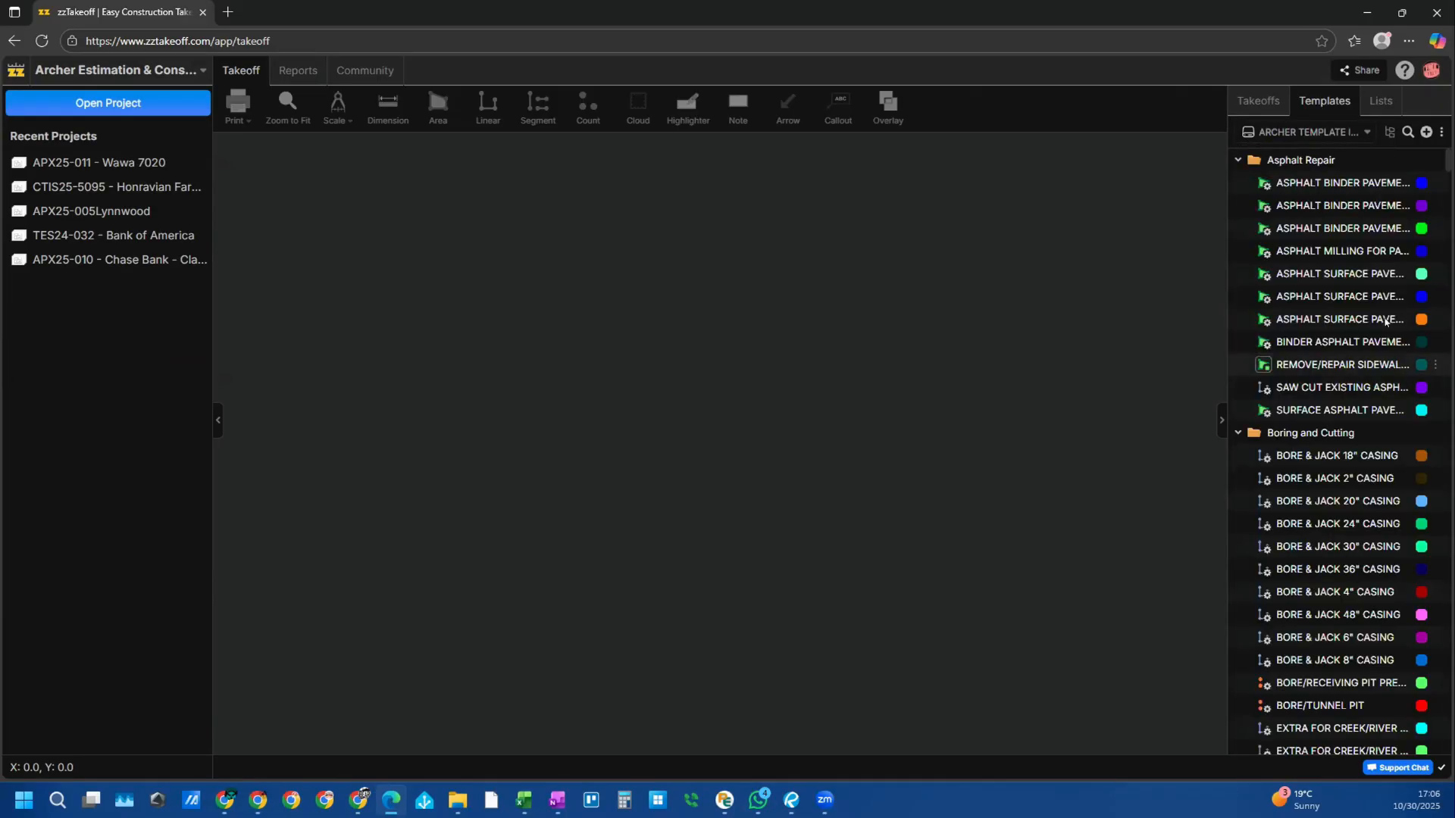
pyautogui.scroll(-5, 1372, 285)
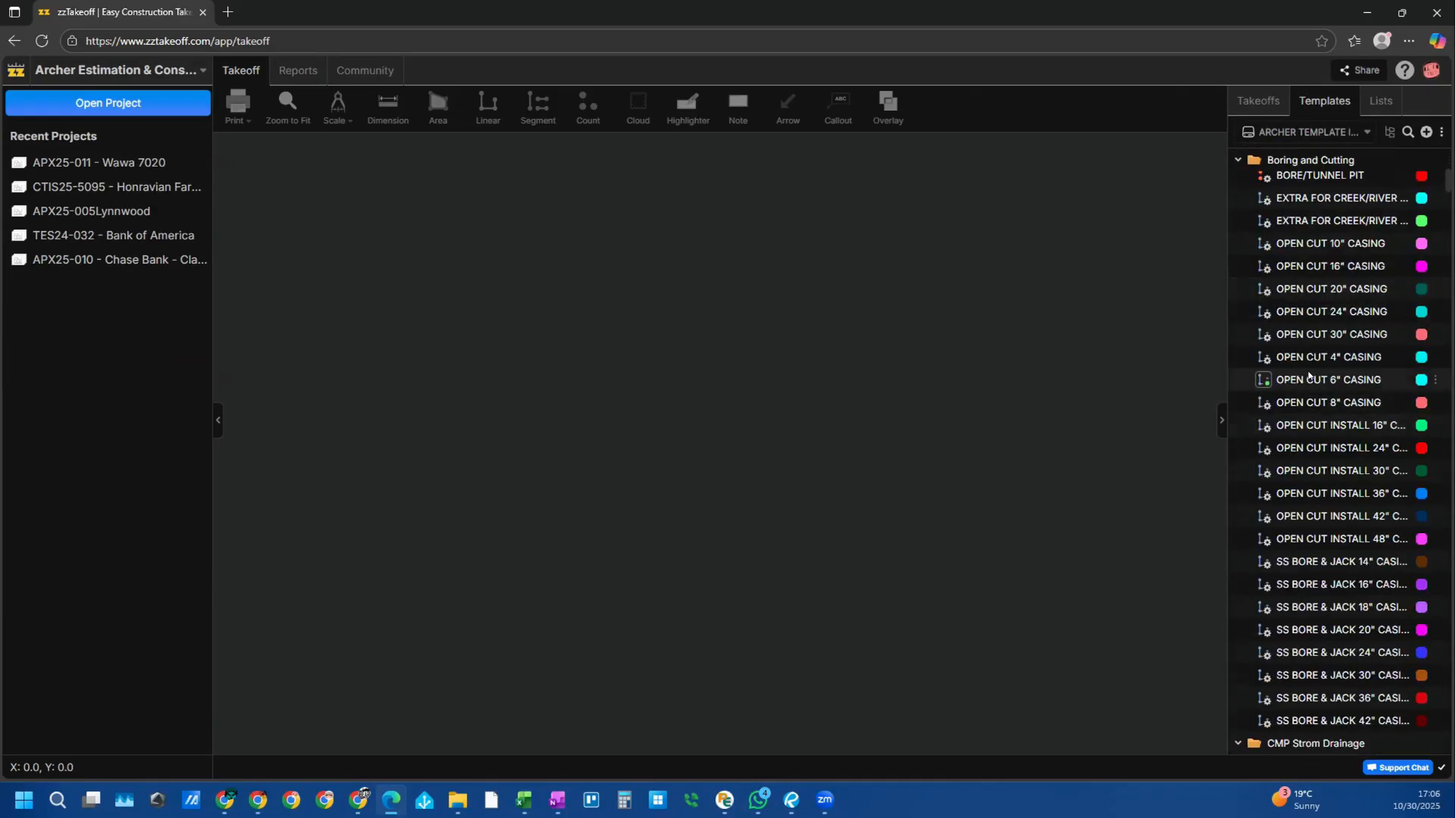
pyautogui.scroll(-10, 1311, 369)
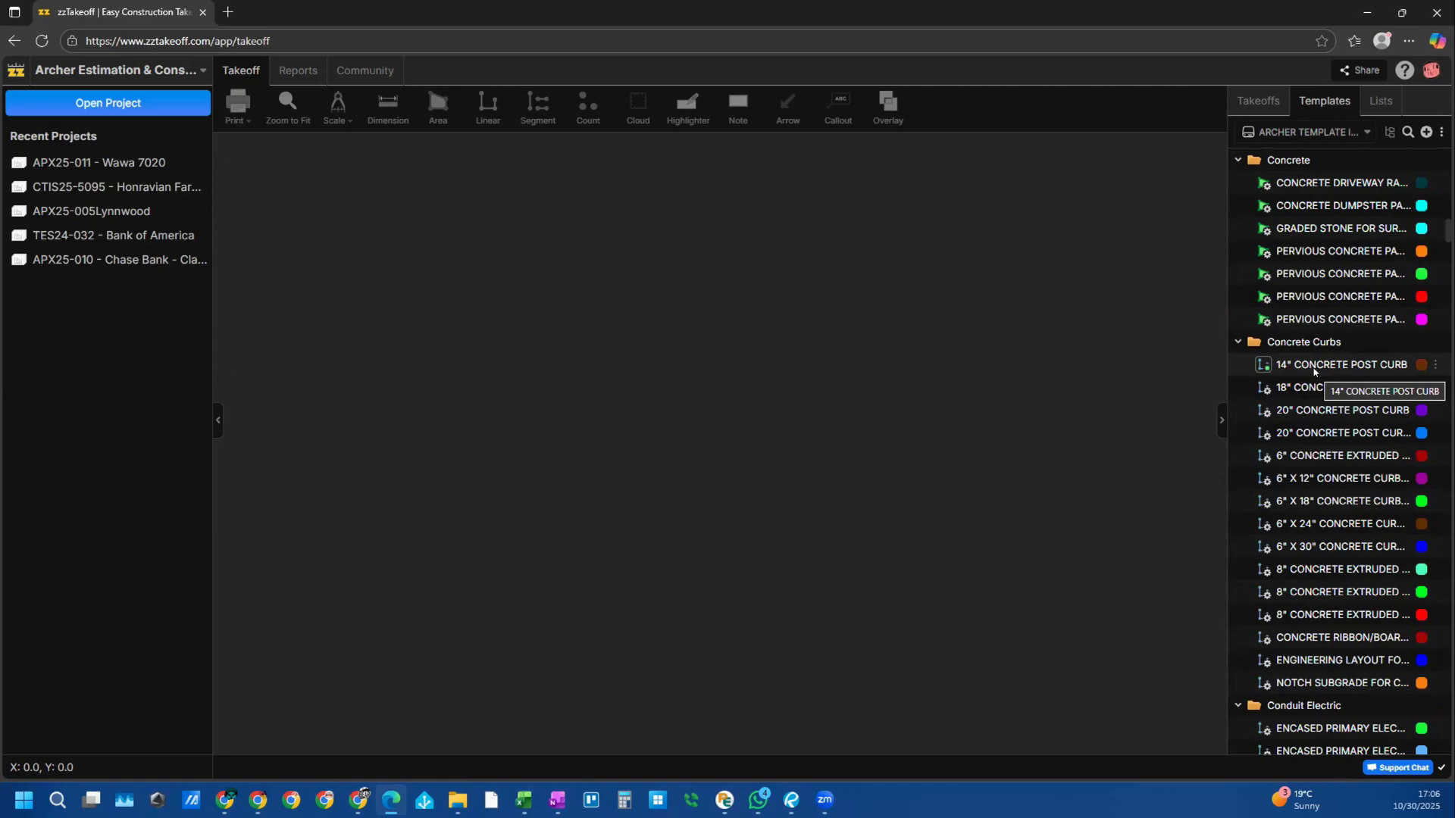
pyautogui.scroll(-6, 1314, 370)
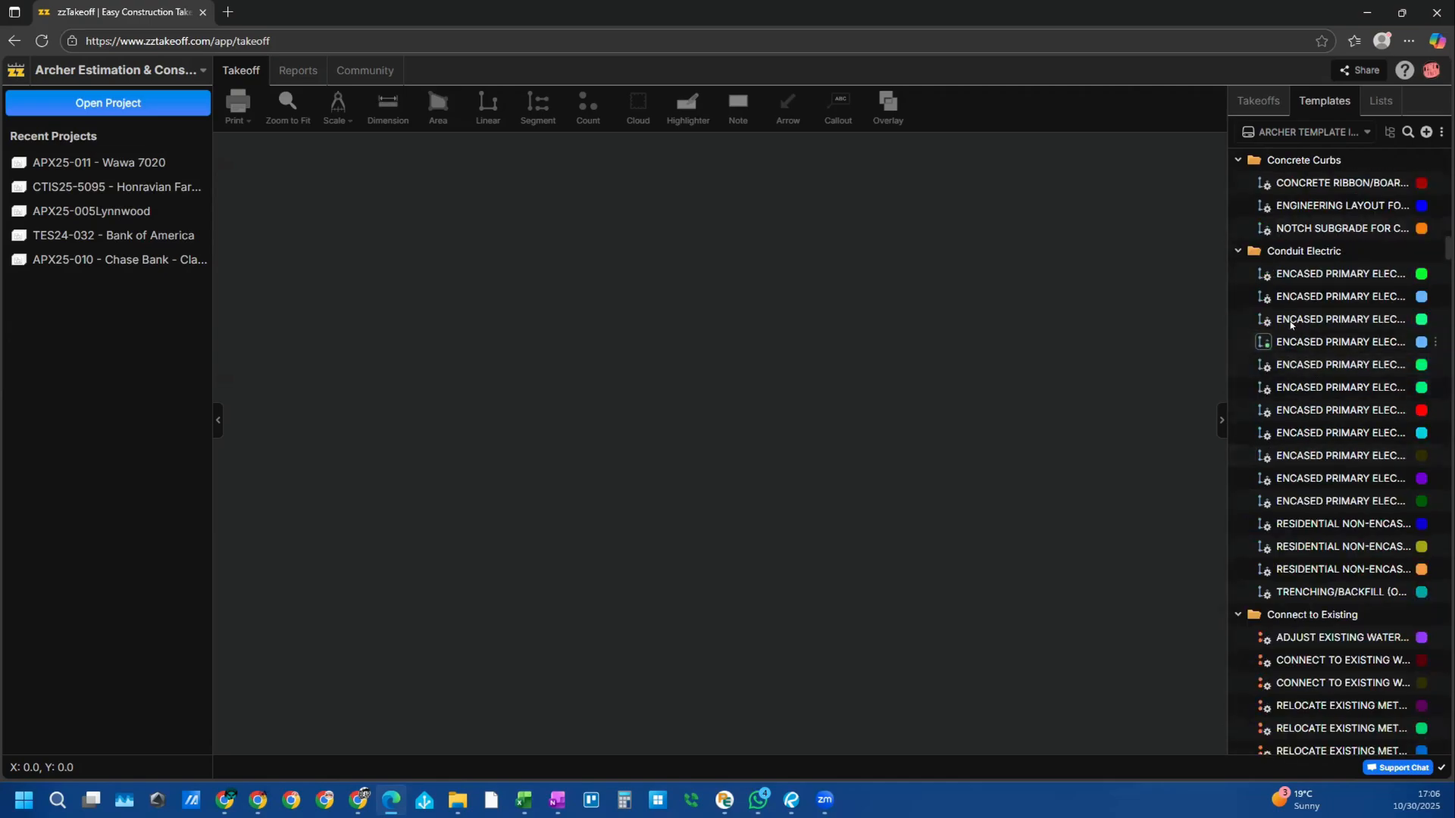
# Step: Open the ENCASED PRIMARY ELECTRIC (14-15 CONDUITS) template properties and select its Codebook Code 50076300 digits
pyautogui.doubleClick(1288, 319)
pyautogui.moveTo(907, 638); pyautogui.dragTo(981, 630)
pyautogui.click(977, 630)
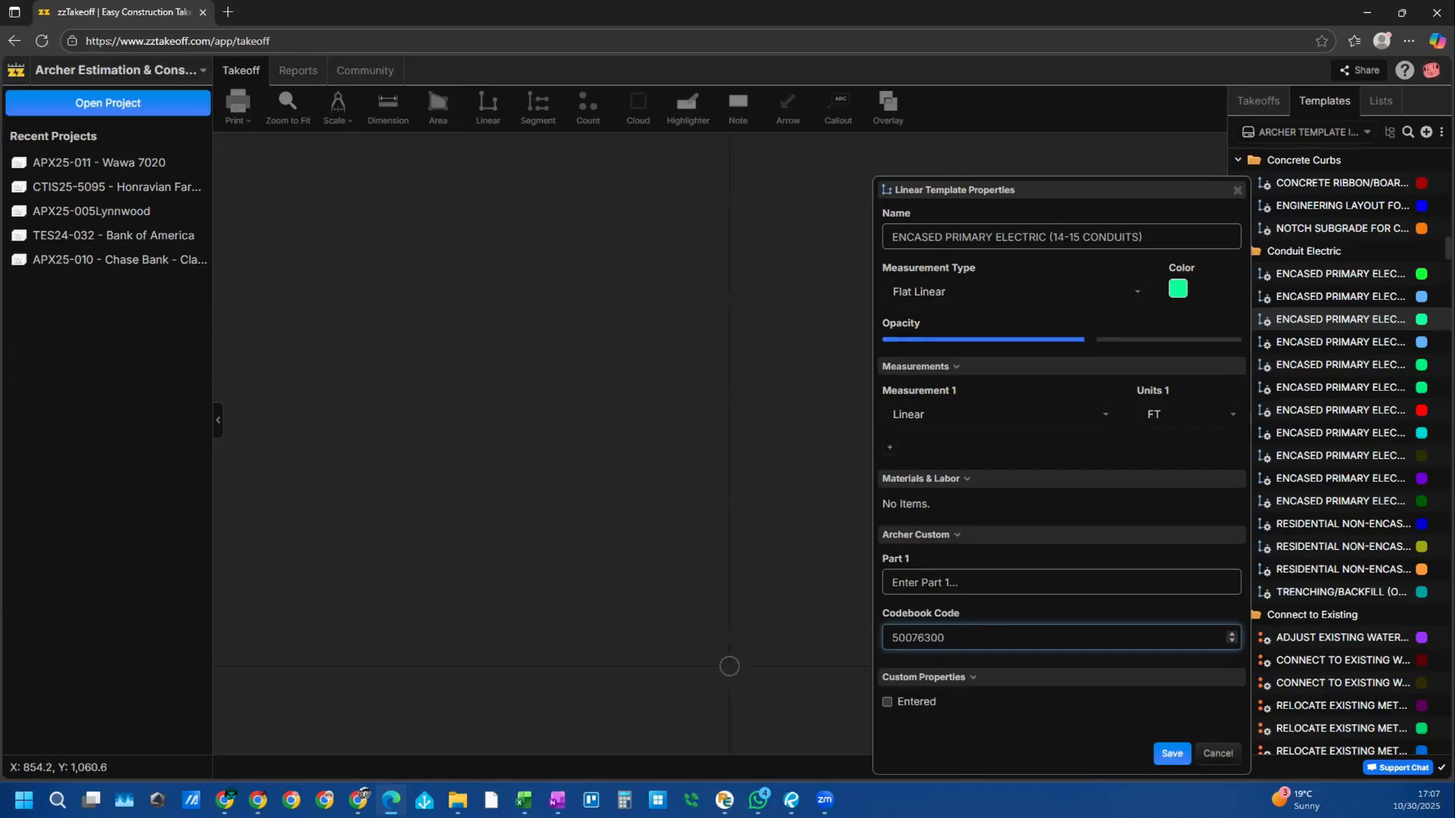
pyautogui.moveTo(910, 628); pyautogui.dragTo(1011, 628)
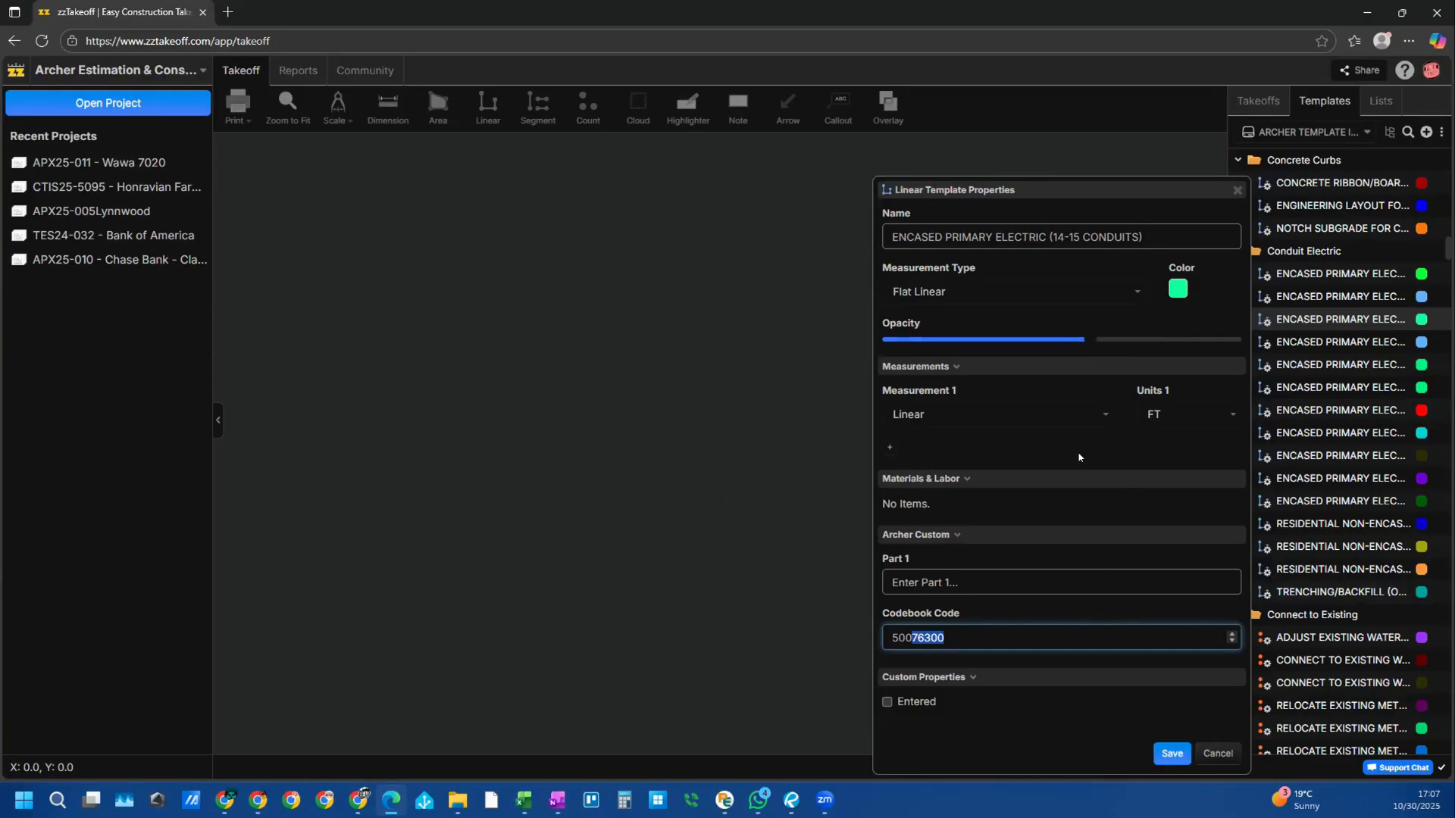
# Step: Show the workspace menu with Projects, Recent and Switch Workspace while the template properties stay open
pyautogui.click(173, 72)
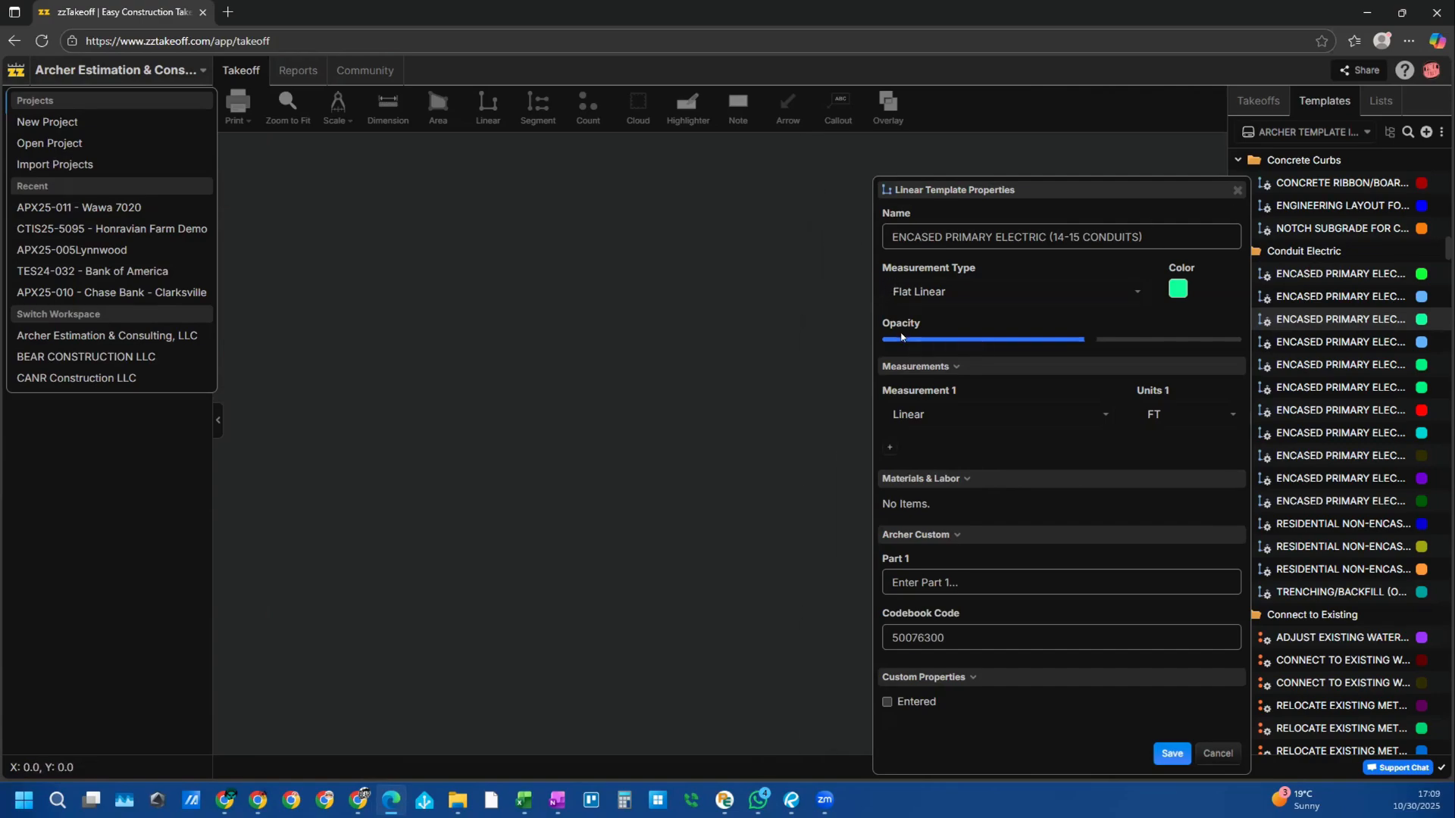
# Step: Open edge://flags in a new Edge tab
pyautogui.click(228, 12)
pyautogui.write('eede')
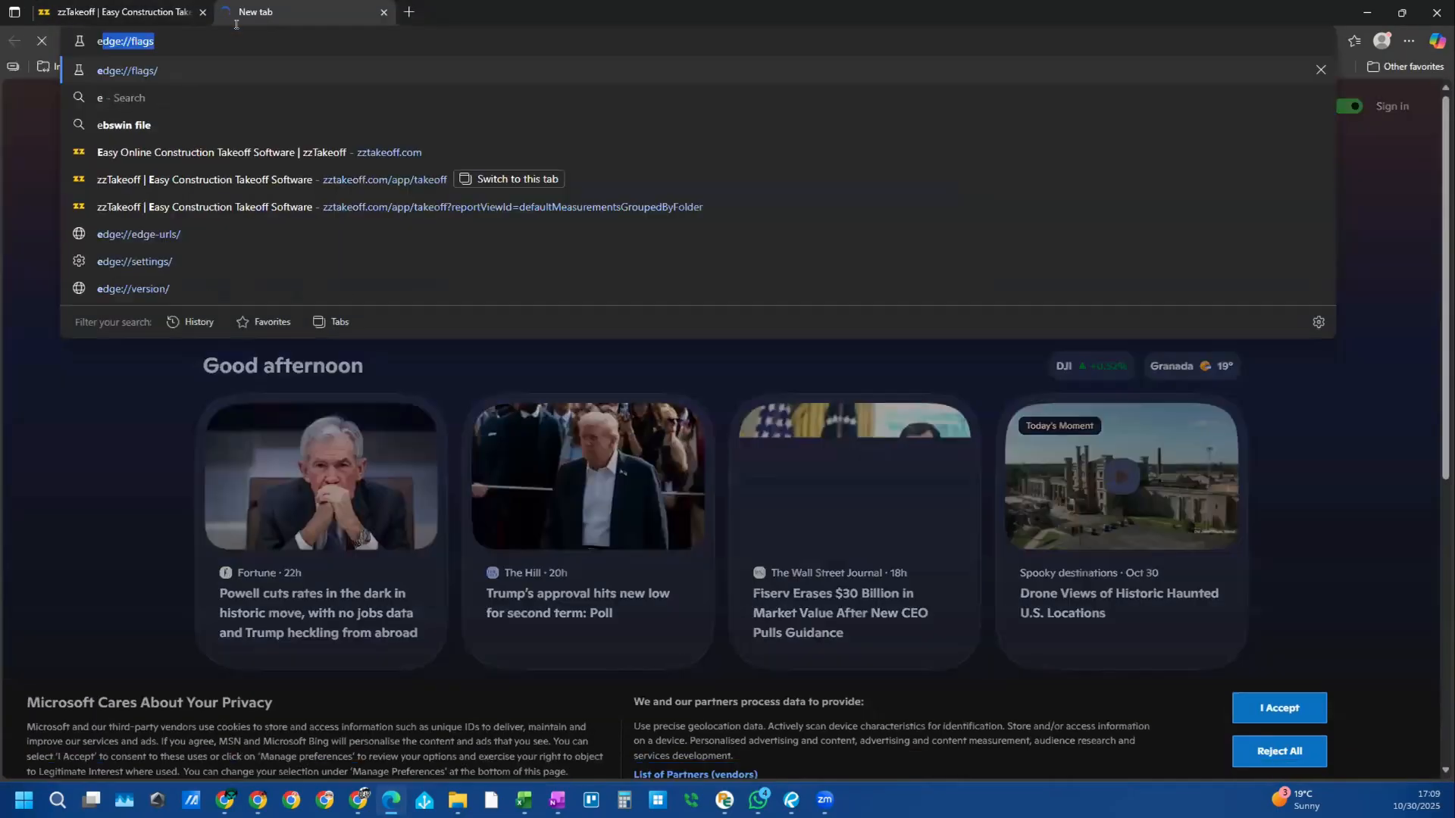
pyautogui.press('BackSpace')
pyautogui.press('BackSpace')
pyautogui.press('BackSpace')
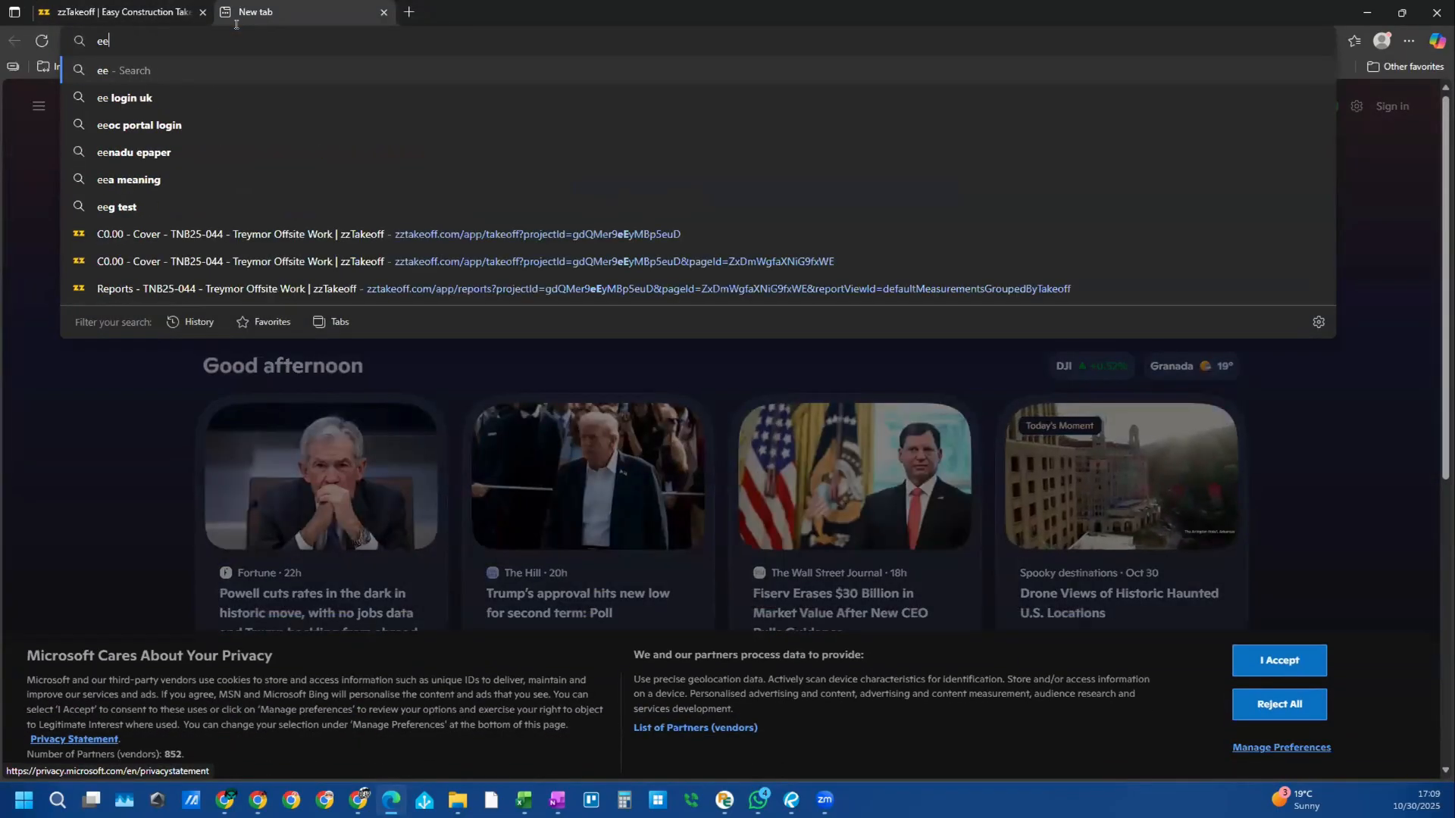
pyautogui.write('de')
pyautogui.press('BackSpace')
pyautogui.write('ge')
pyautogui.press('Return')
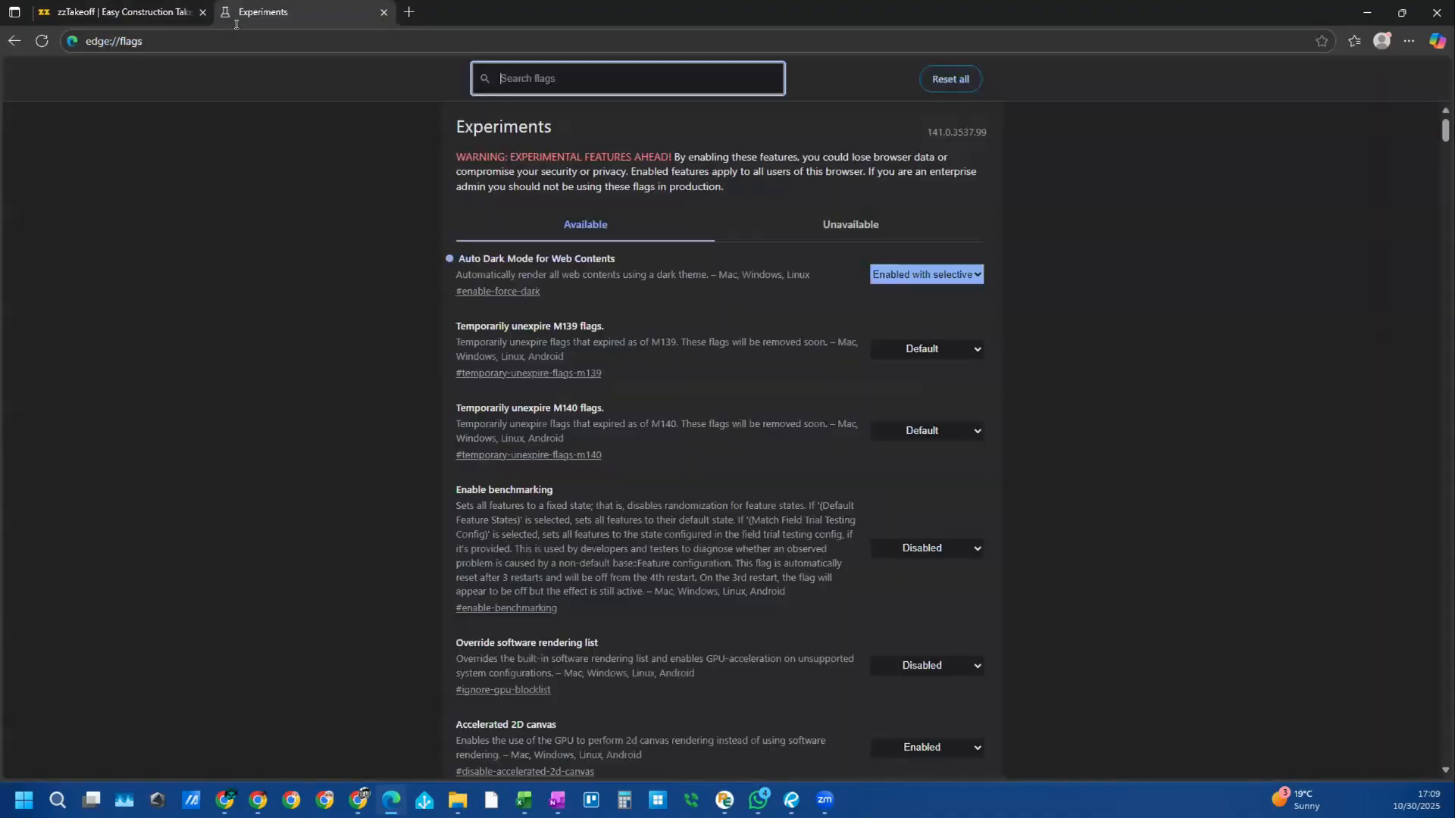
# Step: Review the Auto Dark Mode for Web Contents choices without changing them, then return to zzTakeoff
pyautogui.click(718, 239)
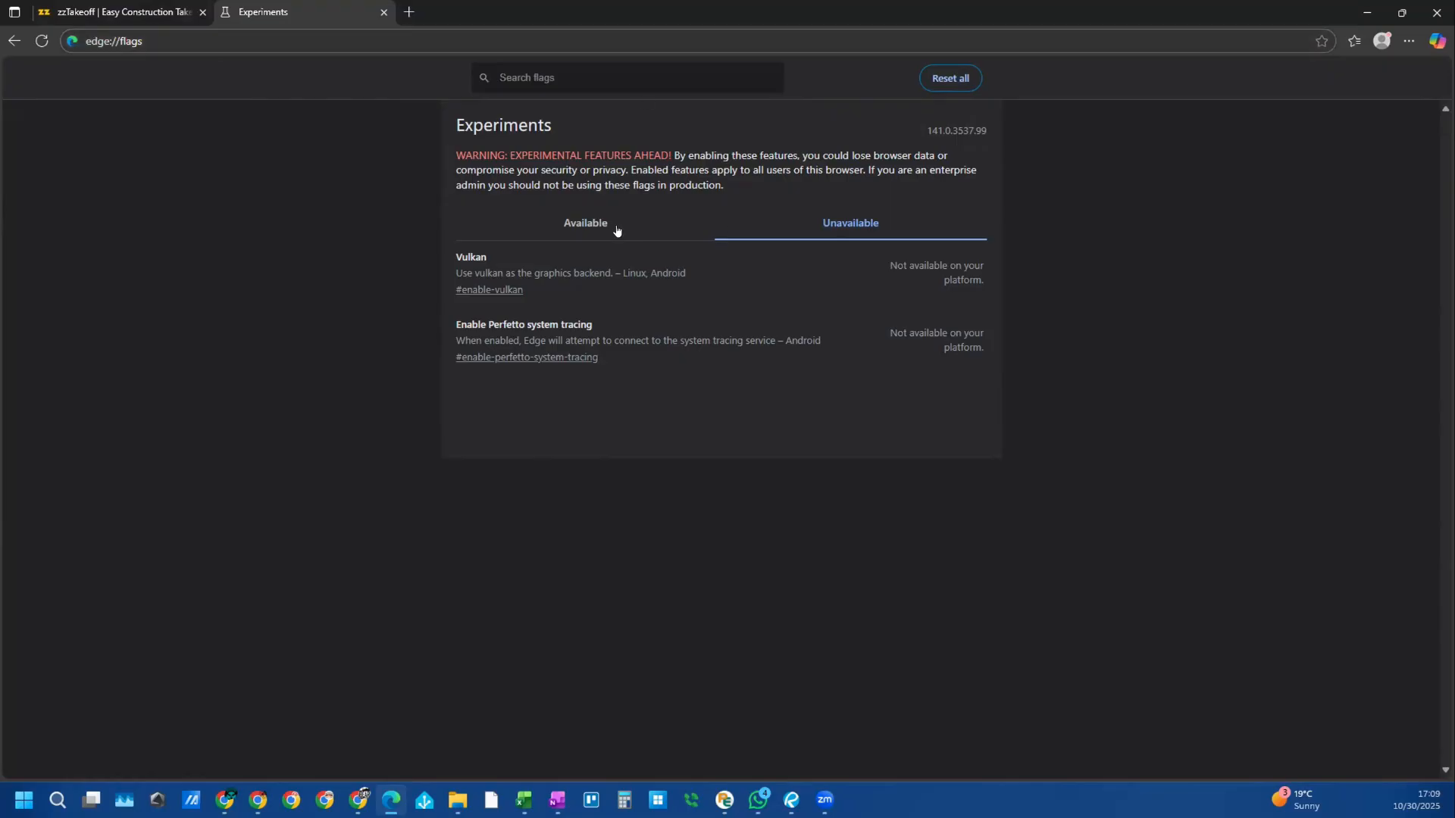
pyautogui.click(562, 224)
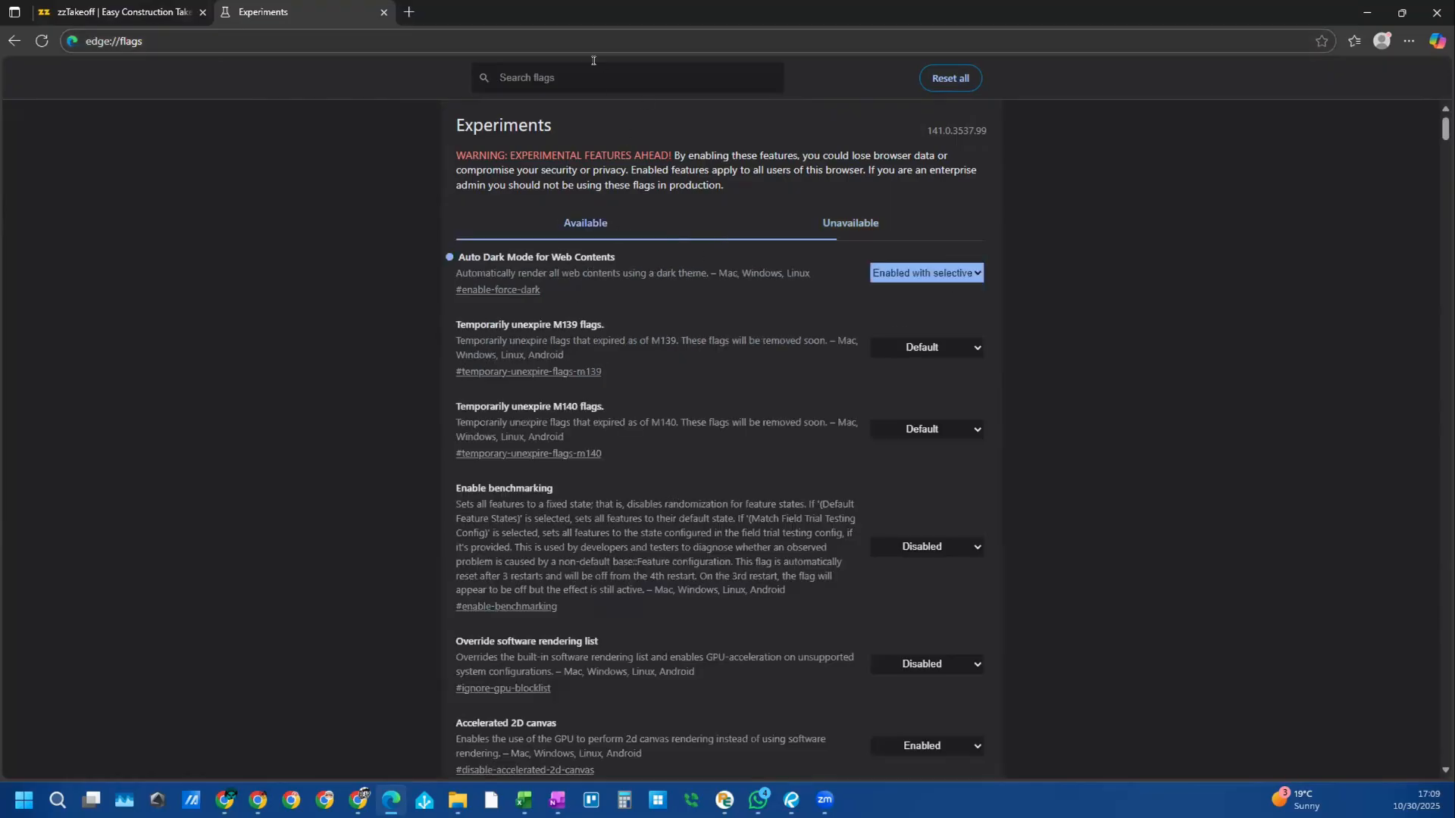
pyautogui.moveTo(618, 249); pyautogui.dragTo(620, 250)
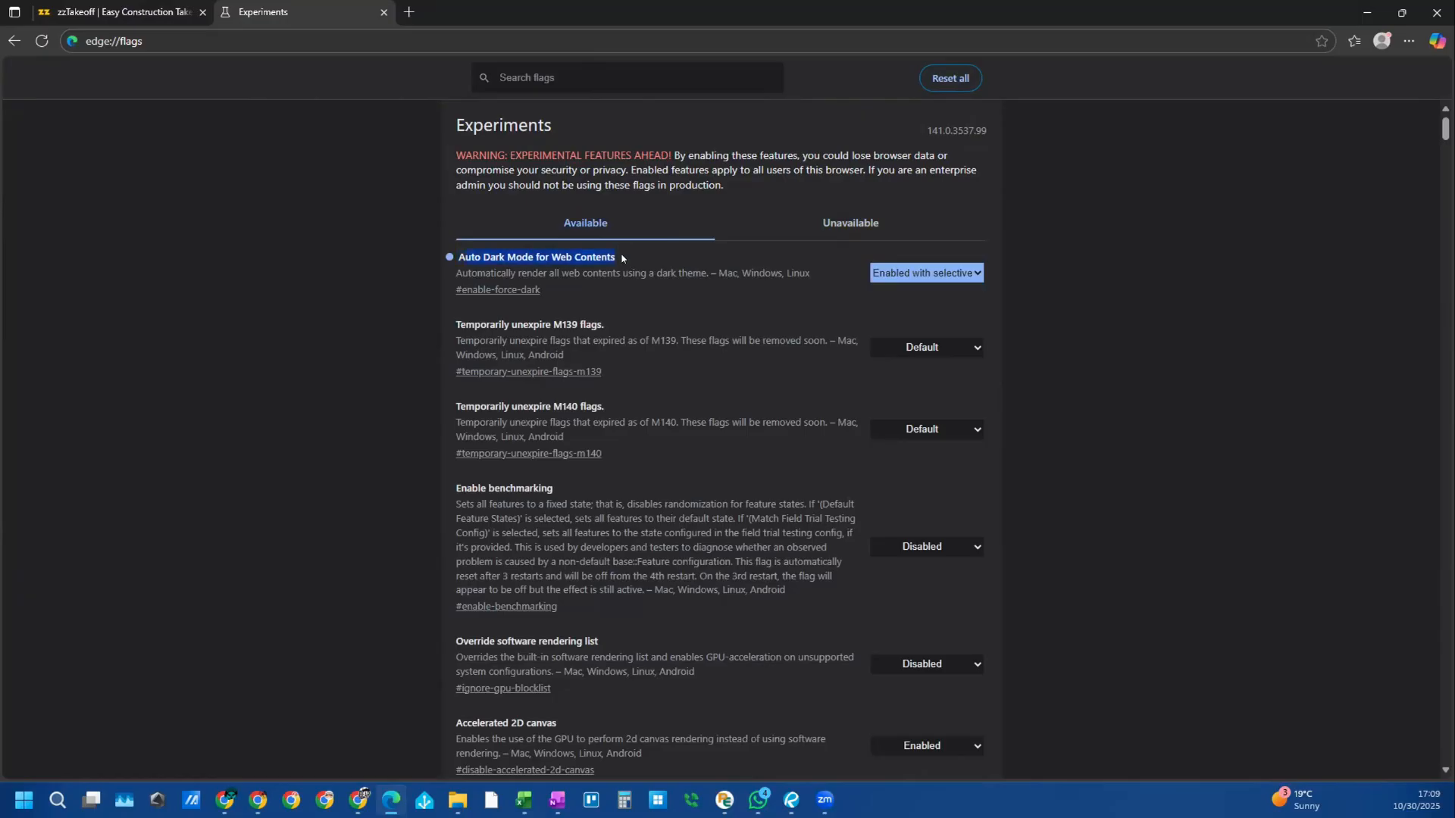
pyautogui.click(973, 282)
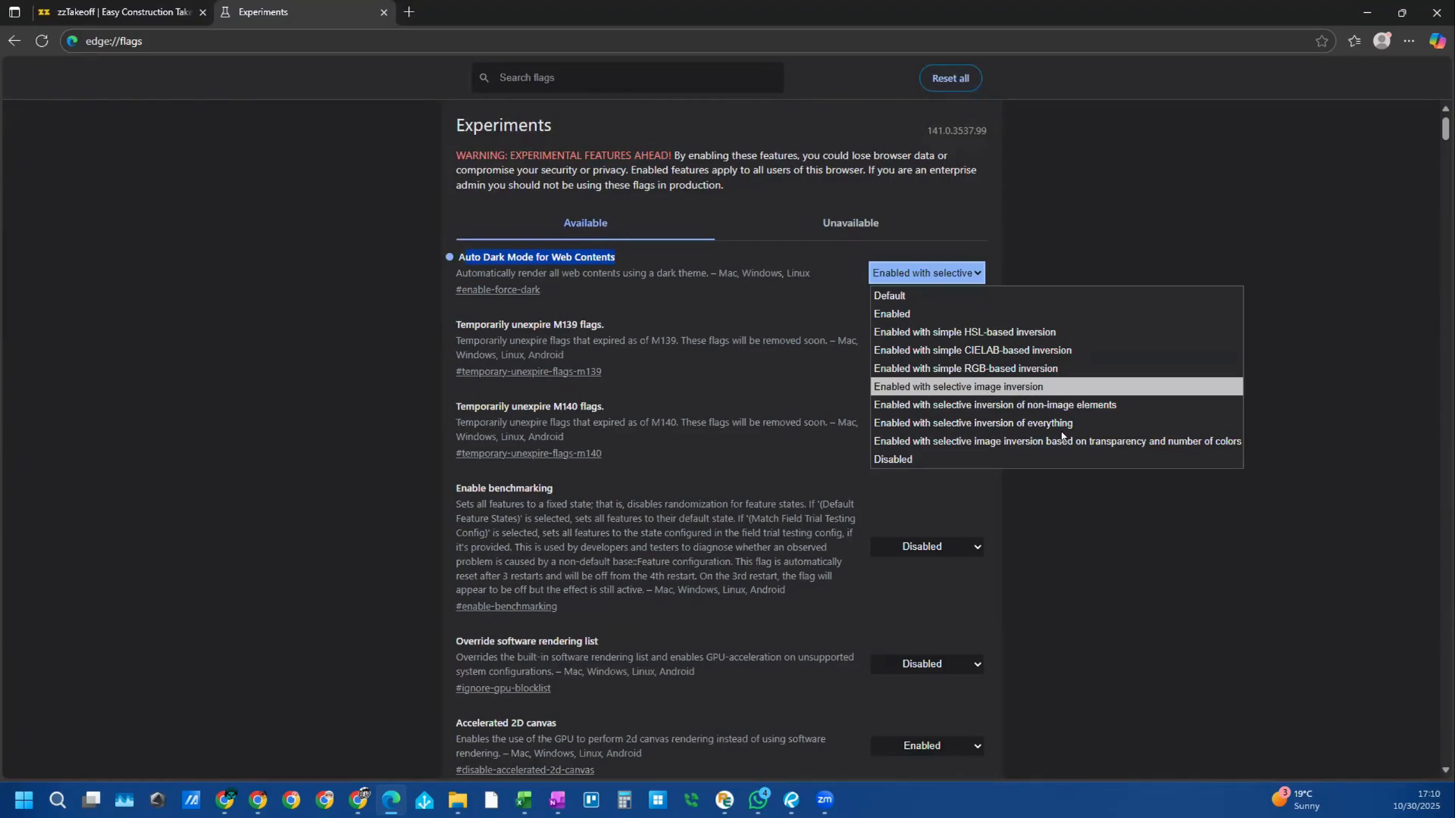
pyautogui.click(1195, 627)
pyautogui.click(951, 273)
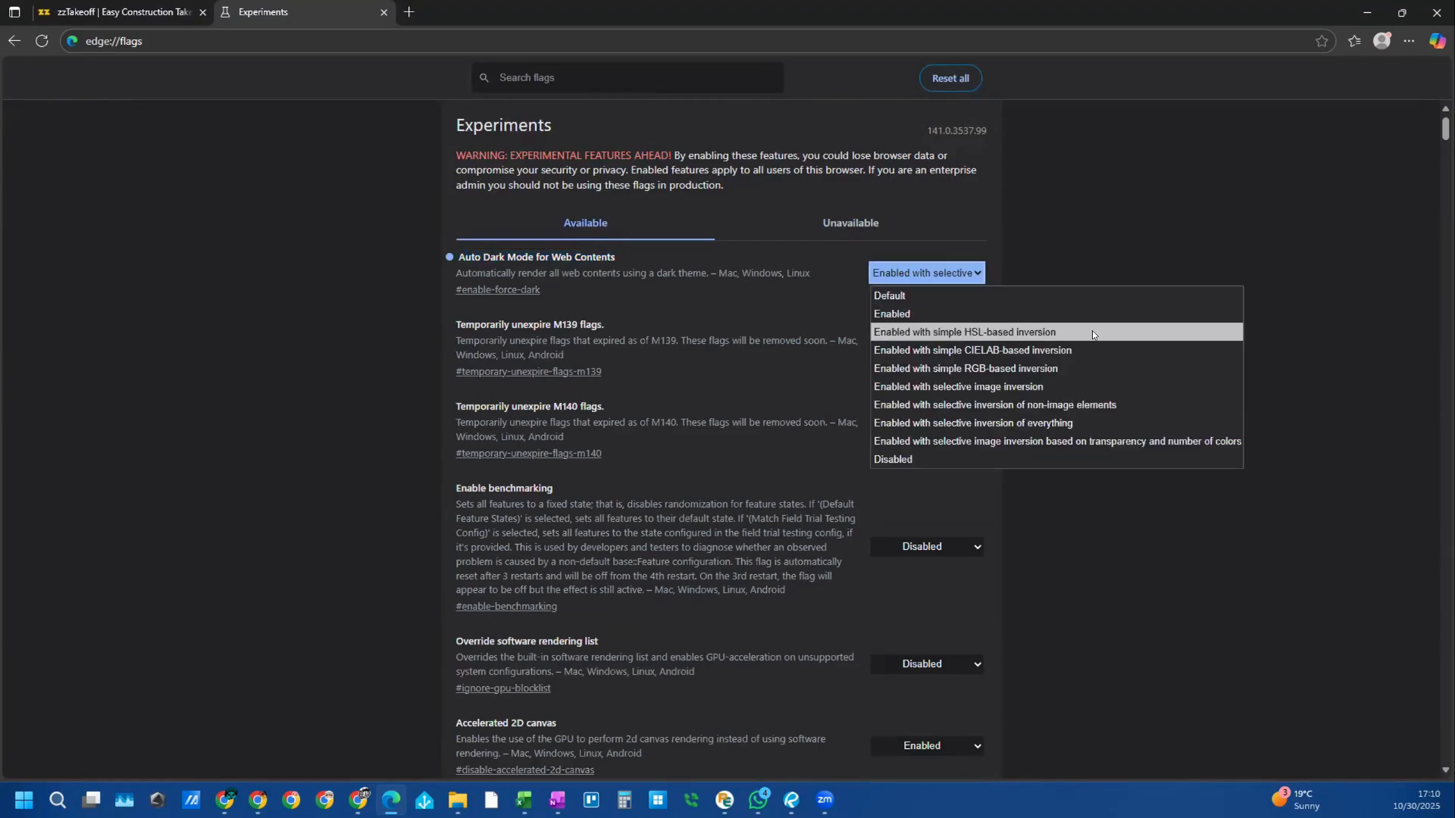
pyautogui.click(107, 13)
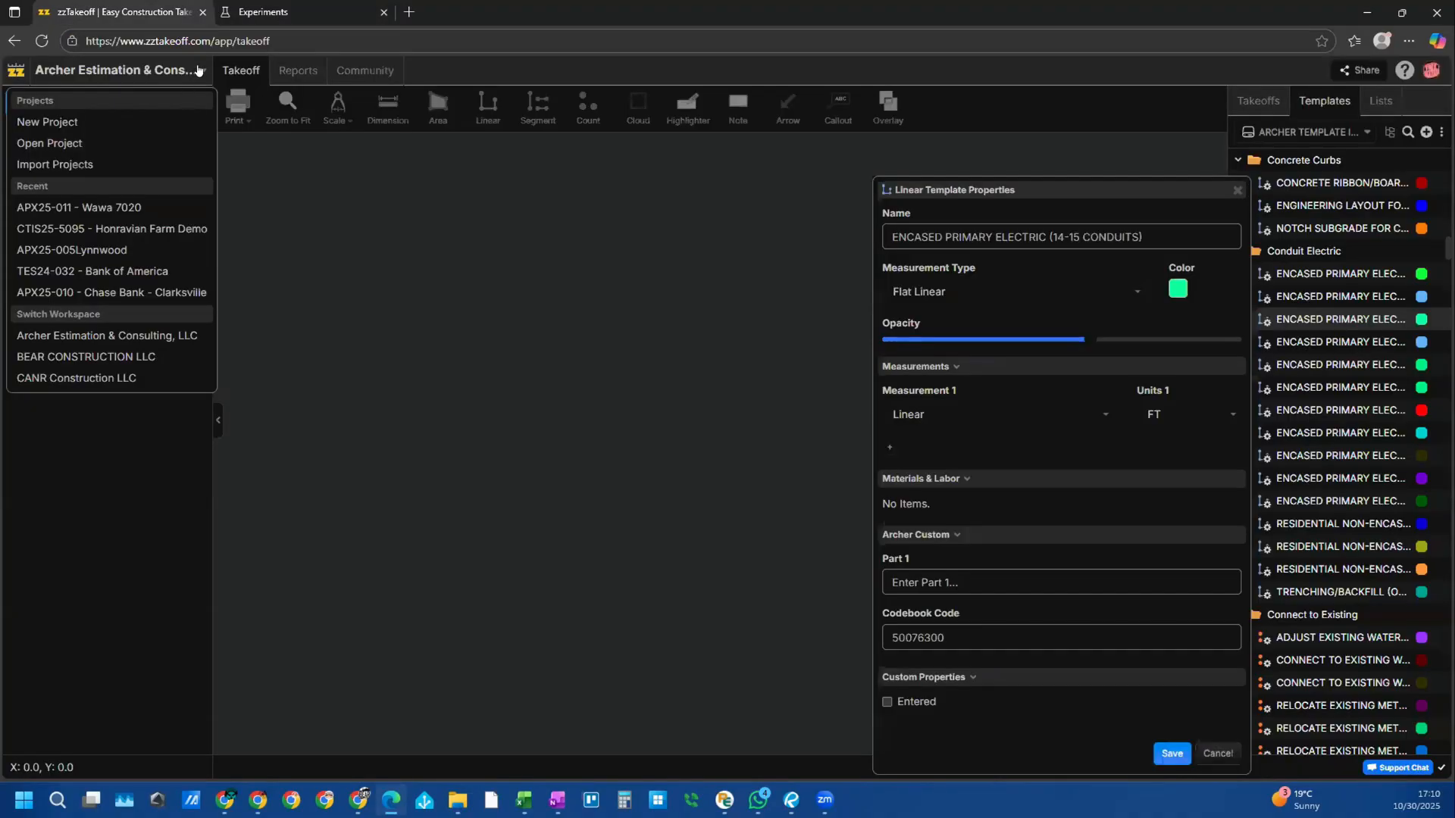
# Step: Open the CTIS25-5035 - Hoodlebug project from the CT Industrial Services archived projects
pyautogui.click(66, 144)
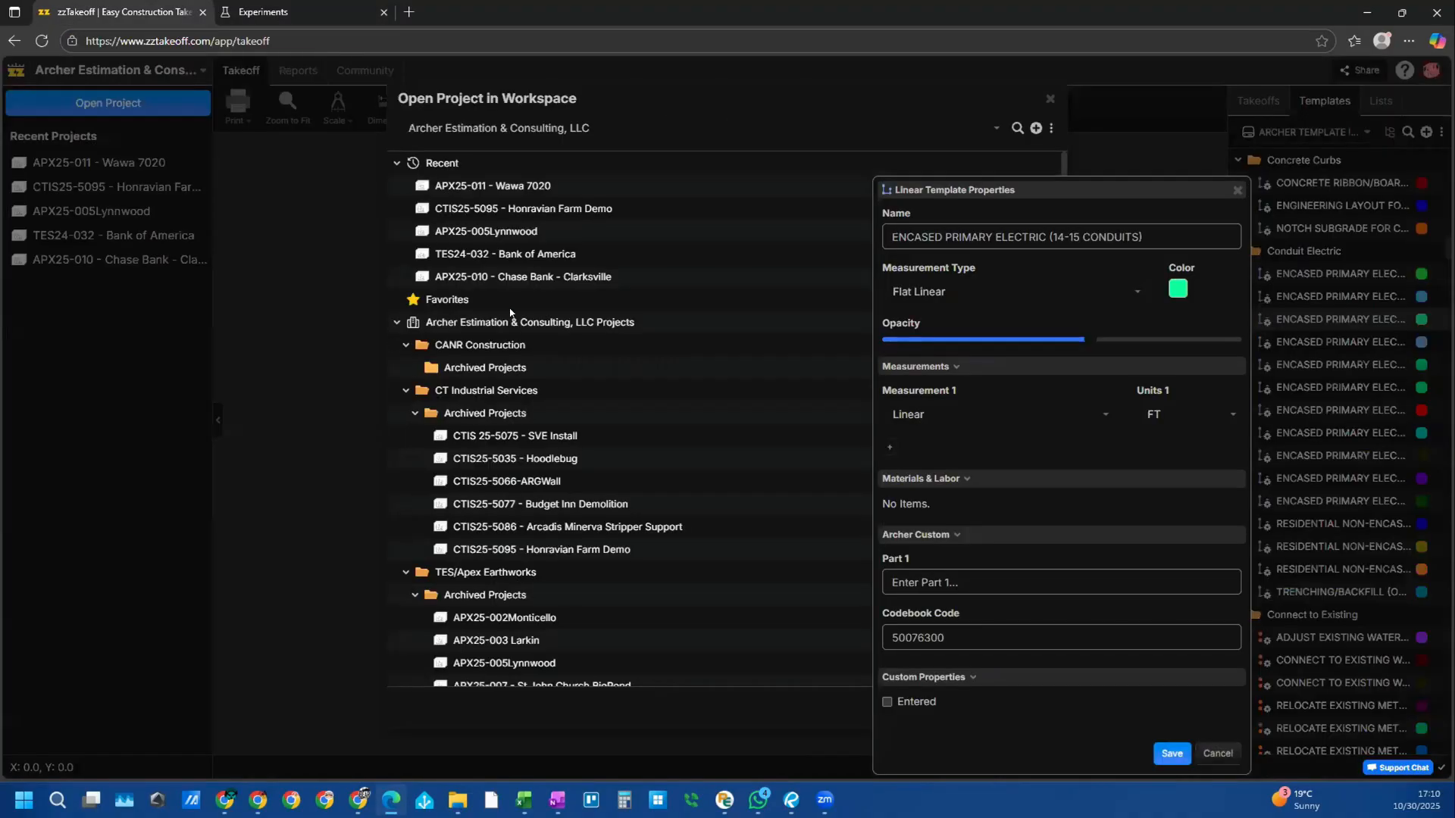
pyautogui.click(504, 456)
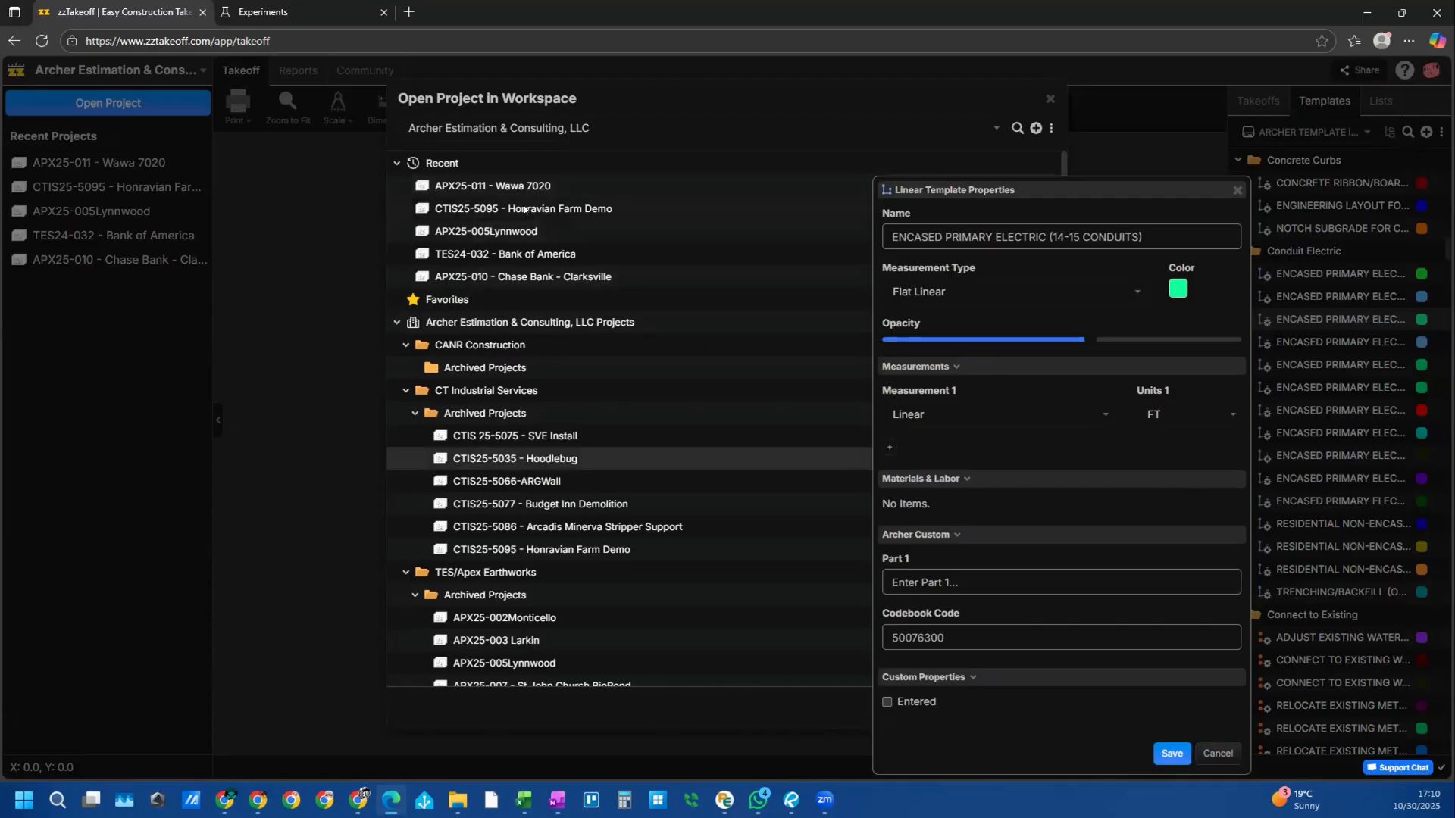
pyautogui.doubleClick(536, 459)
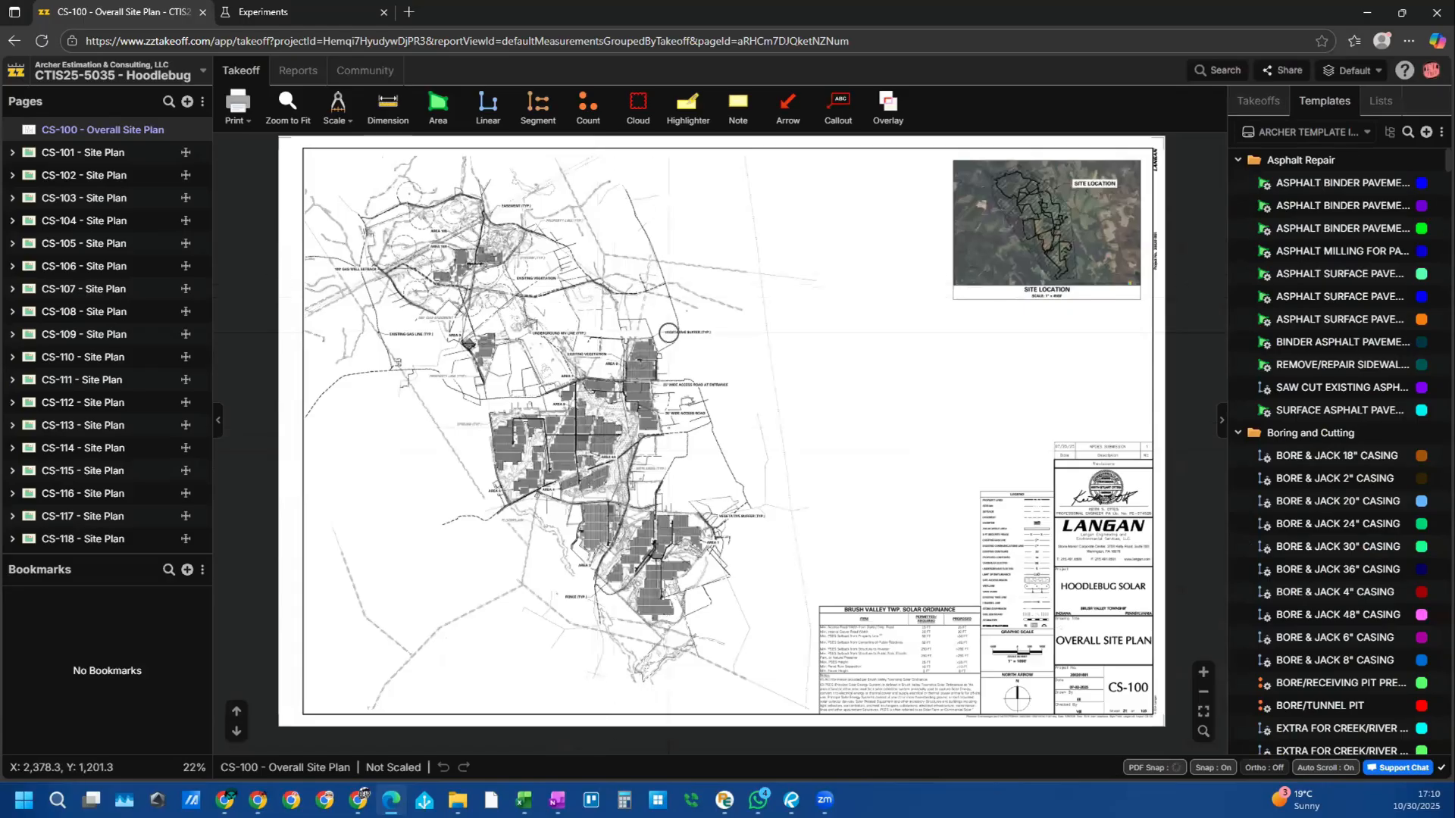
# Step: Display the CS-106 Site Plan with the Takeoffs list, where Fence measures 2,614.02 FT
pyautogui.click(12, 154)
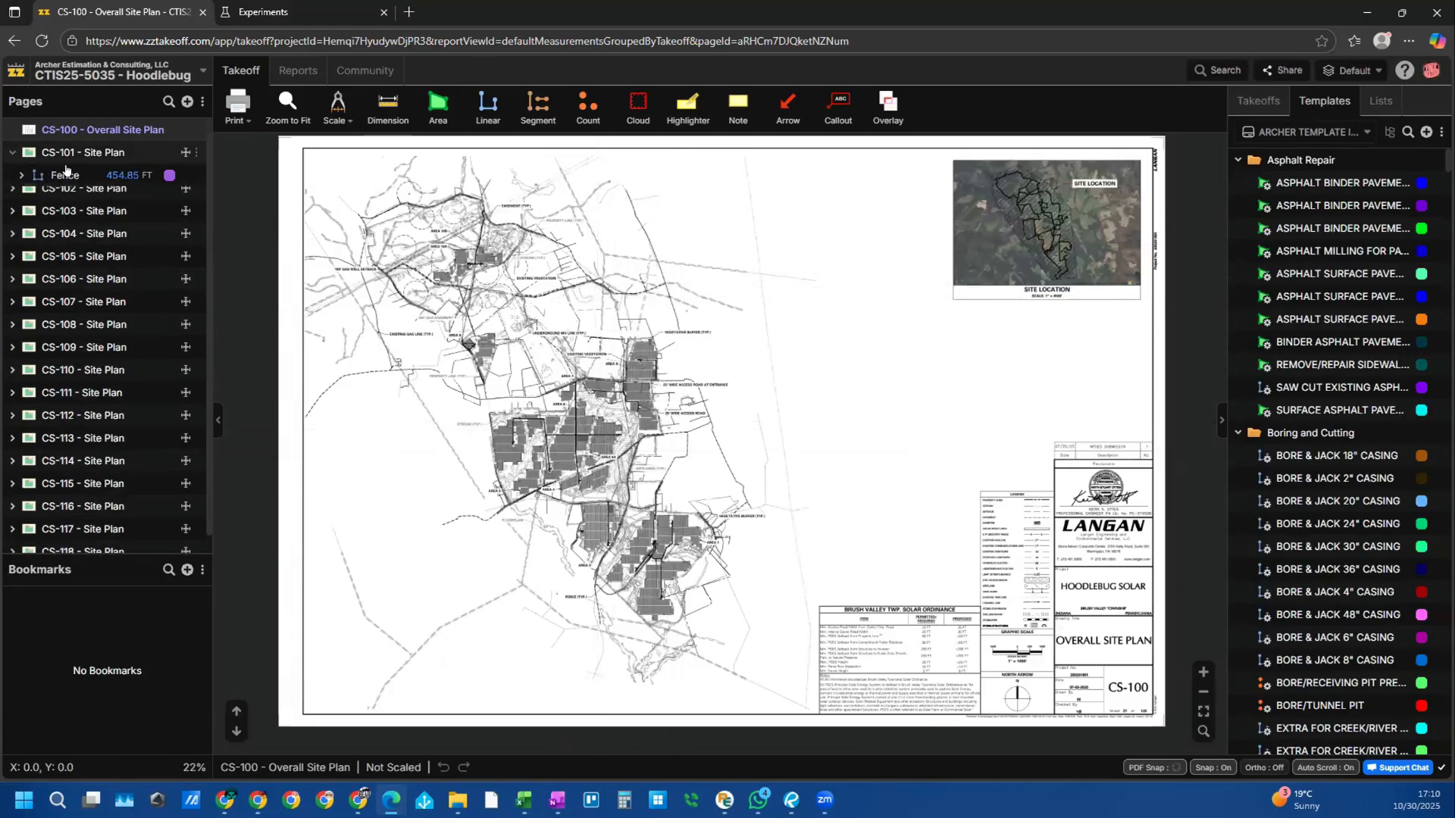
pyautogui.click(65, 160)
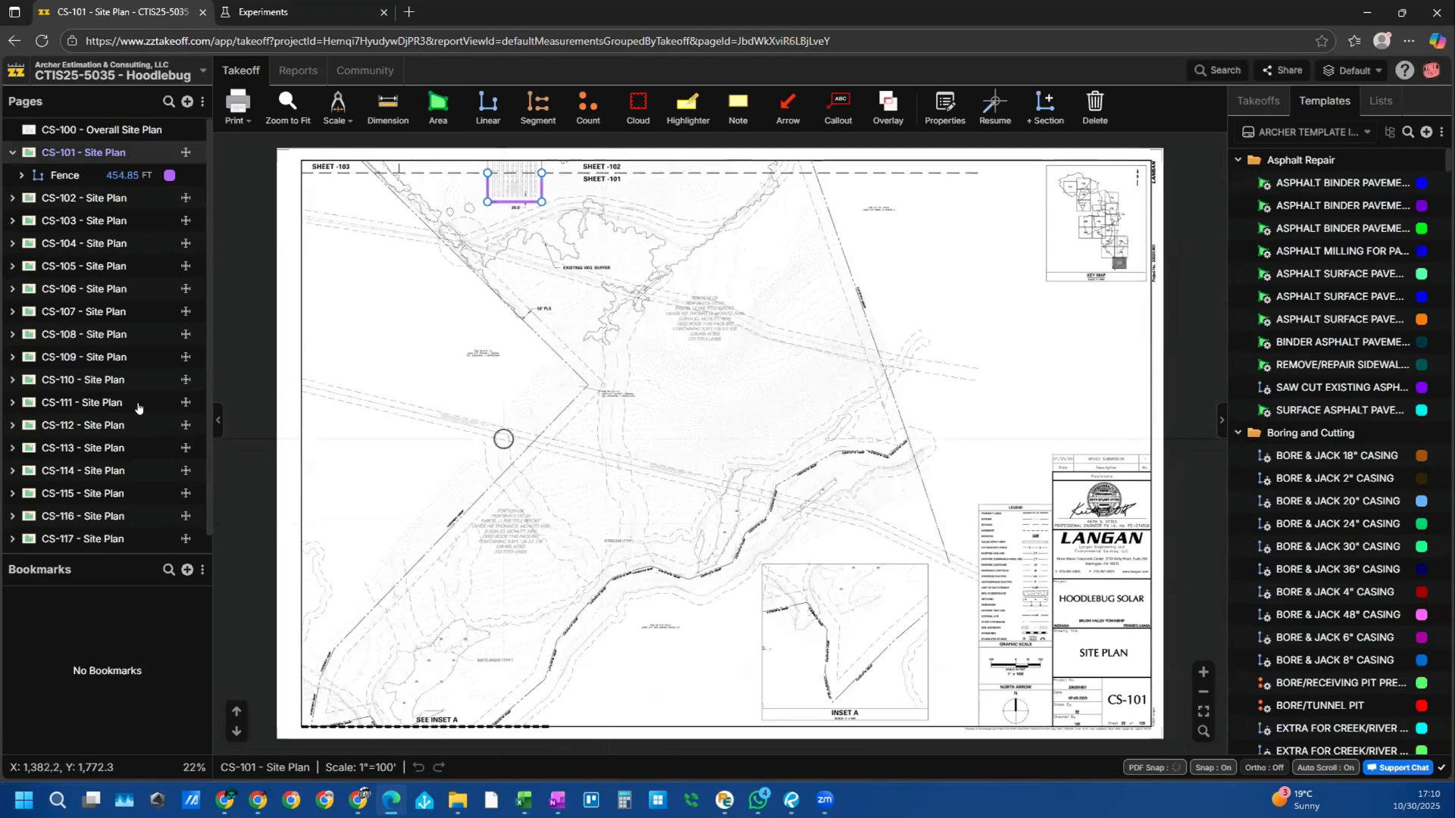
pyautogui.click(65, 289)
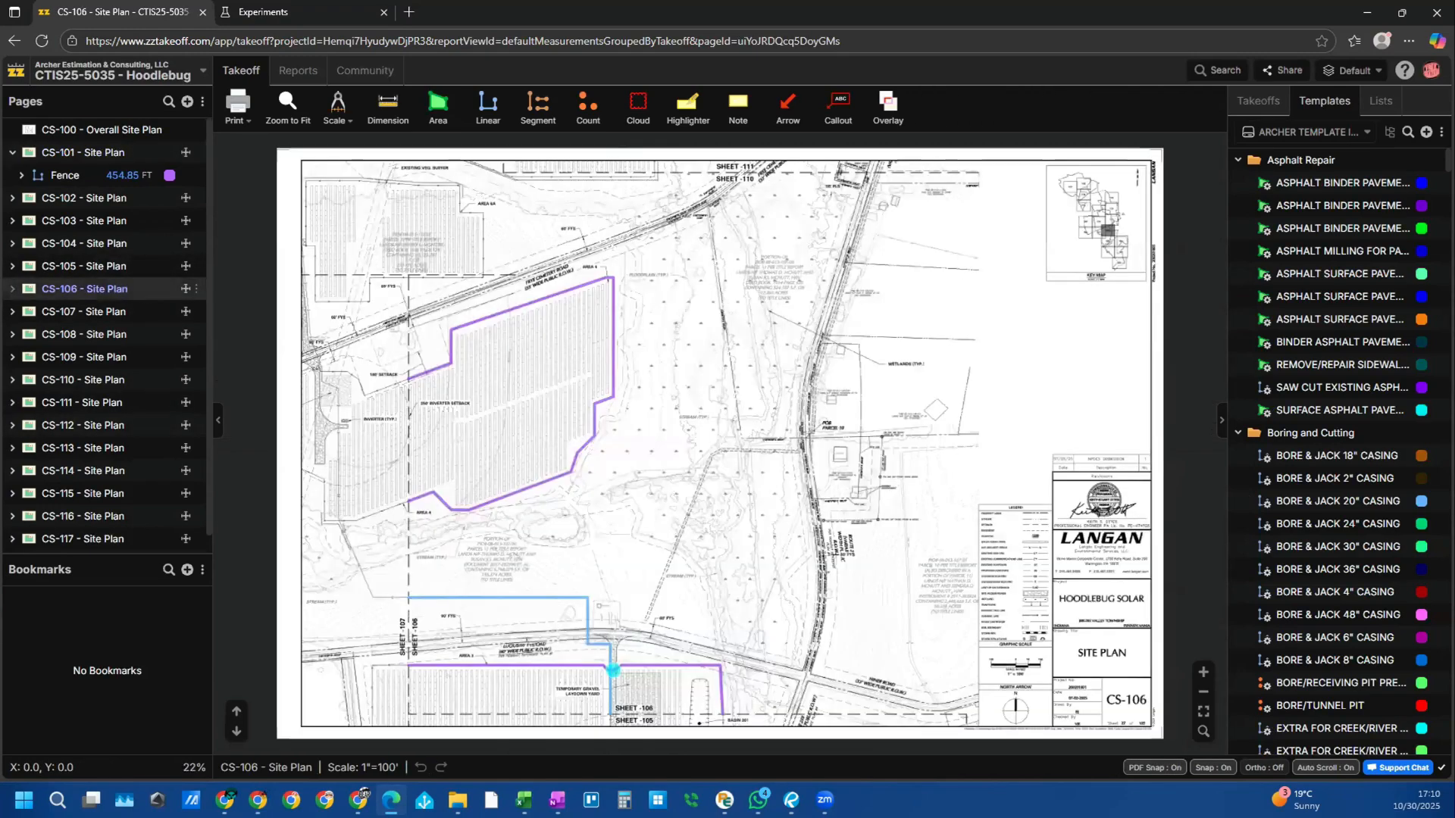
pyautogui.click(1267, 104)
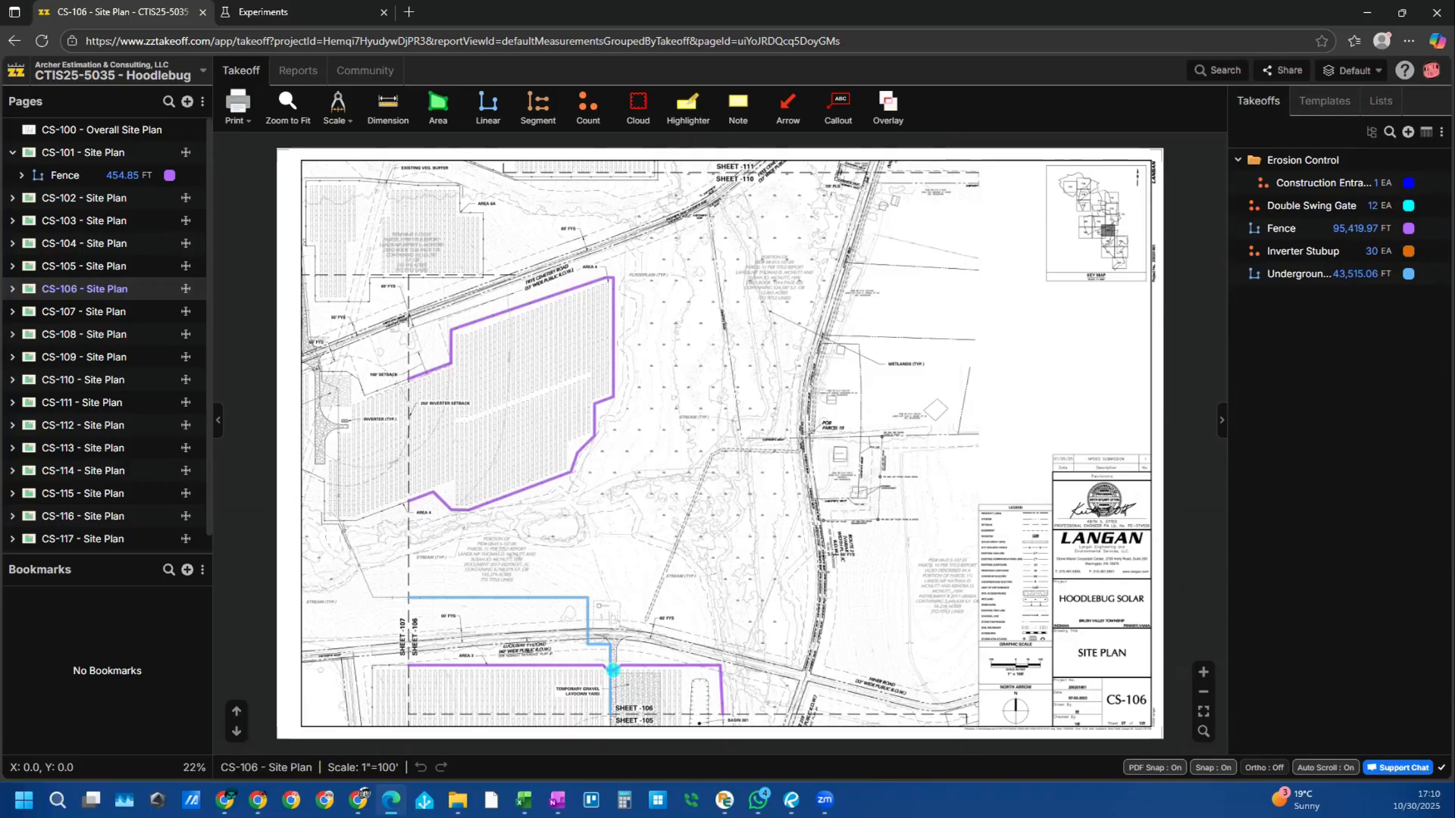
pyautogui.moveTo(615, 371)
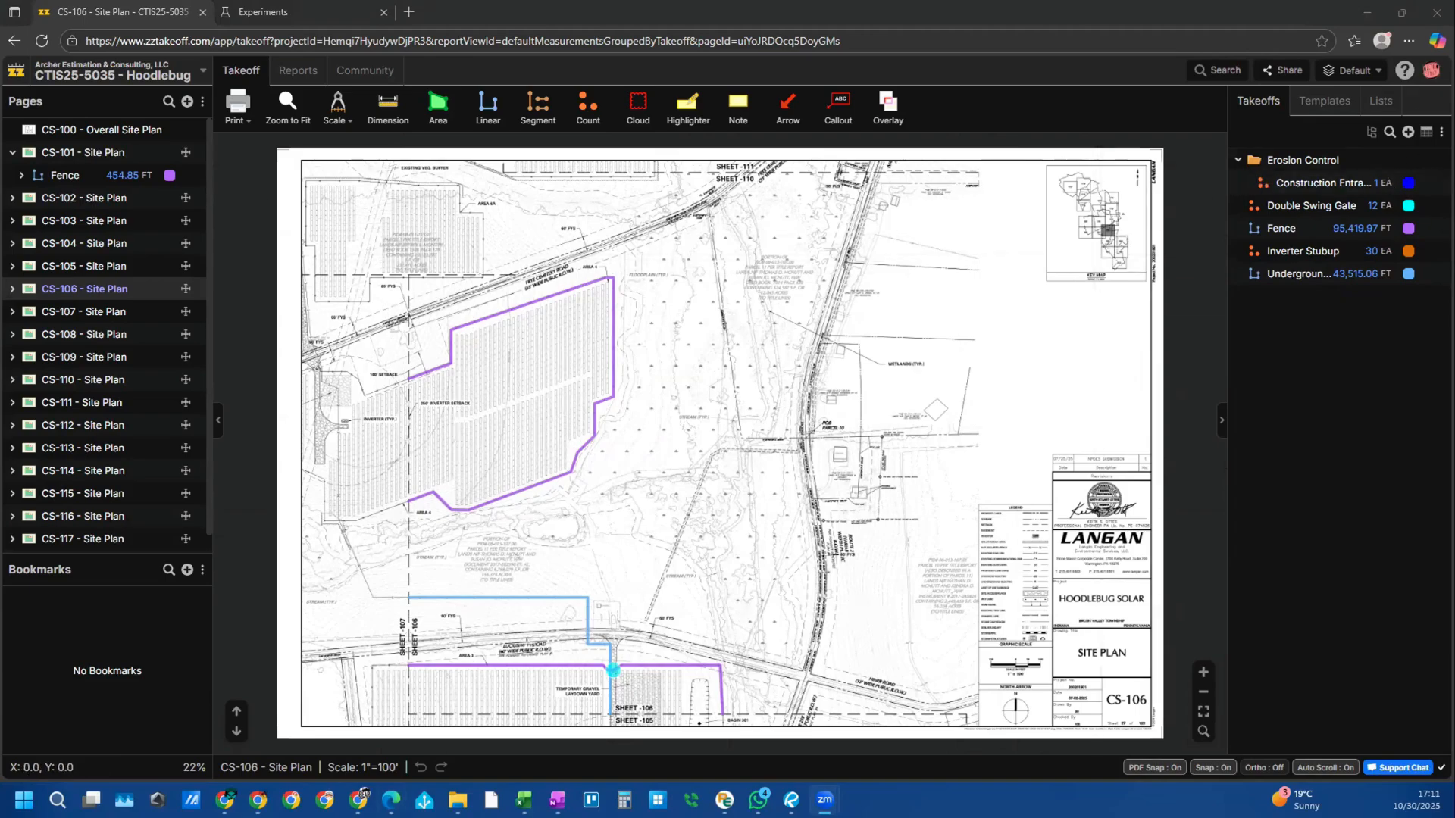
pyautogui.click(1371, 131)
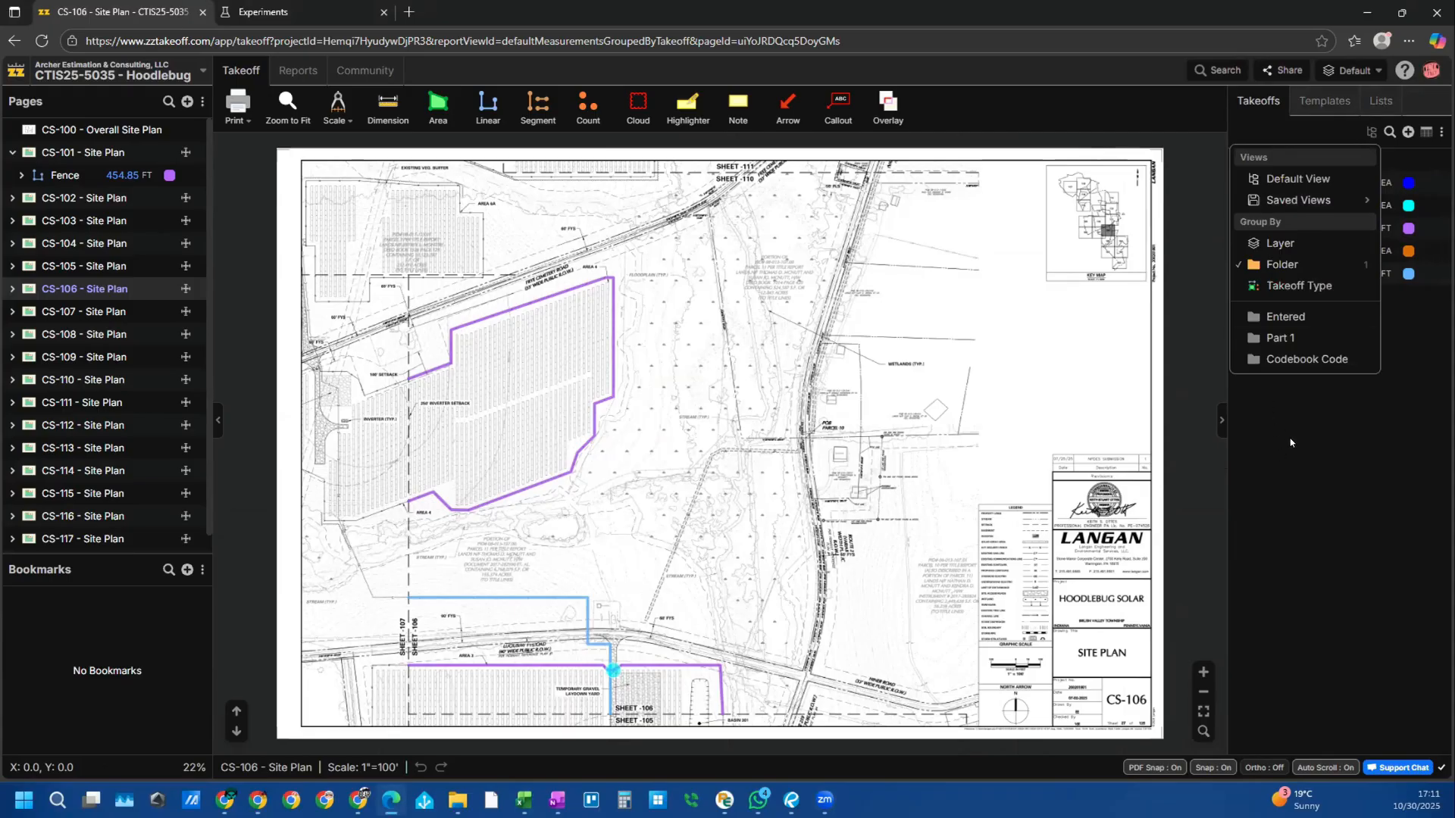
pyautogui.click(1350, 443)
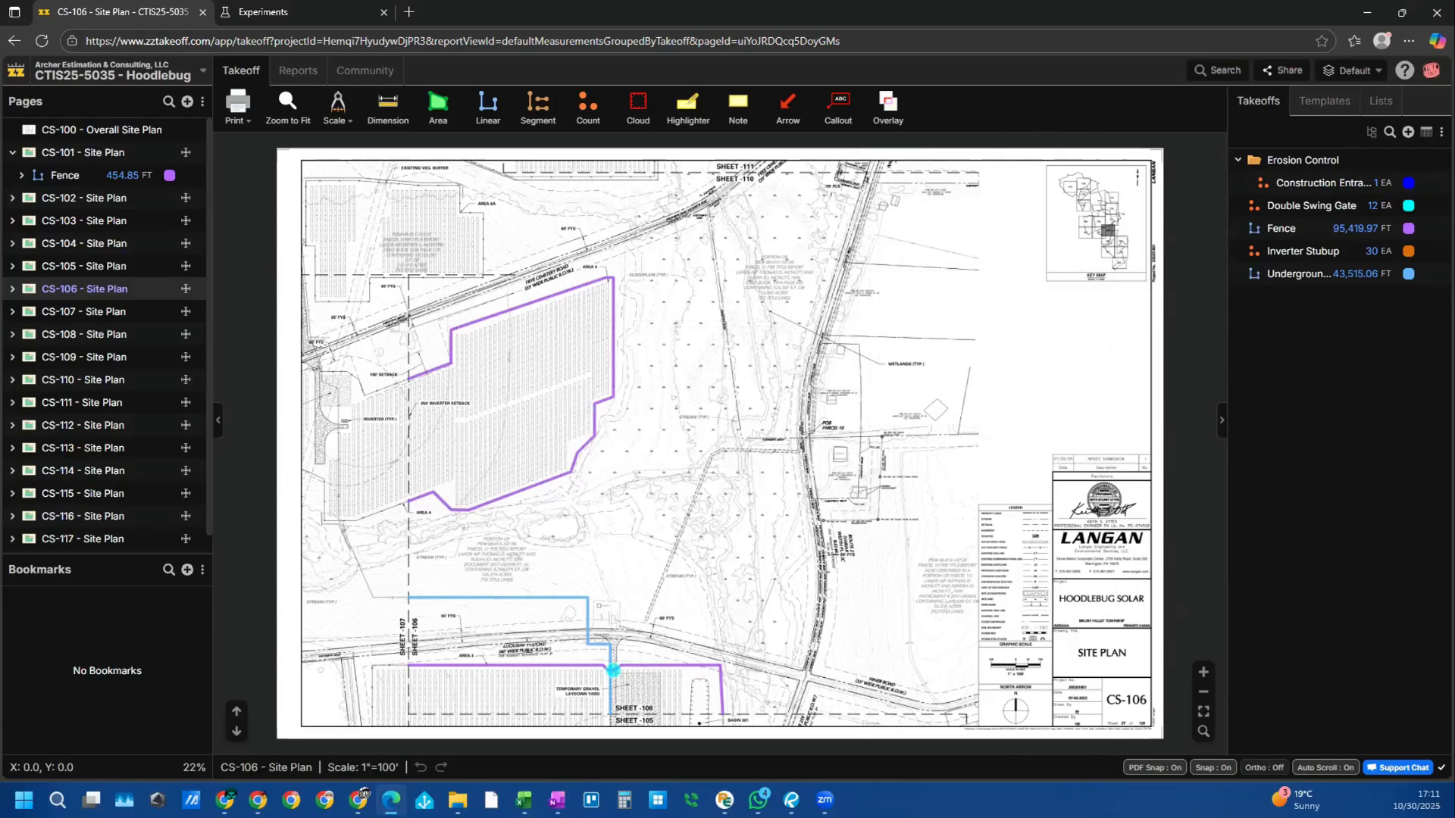
# Step: Open the APX25-011 - Wawa 7020 project's Reports and group the takeoff report by folder
pyautogui.click(298, 70)
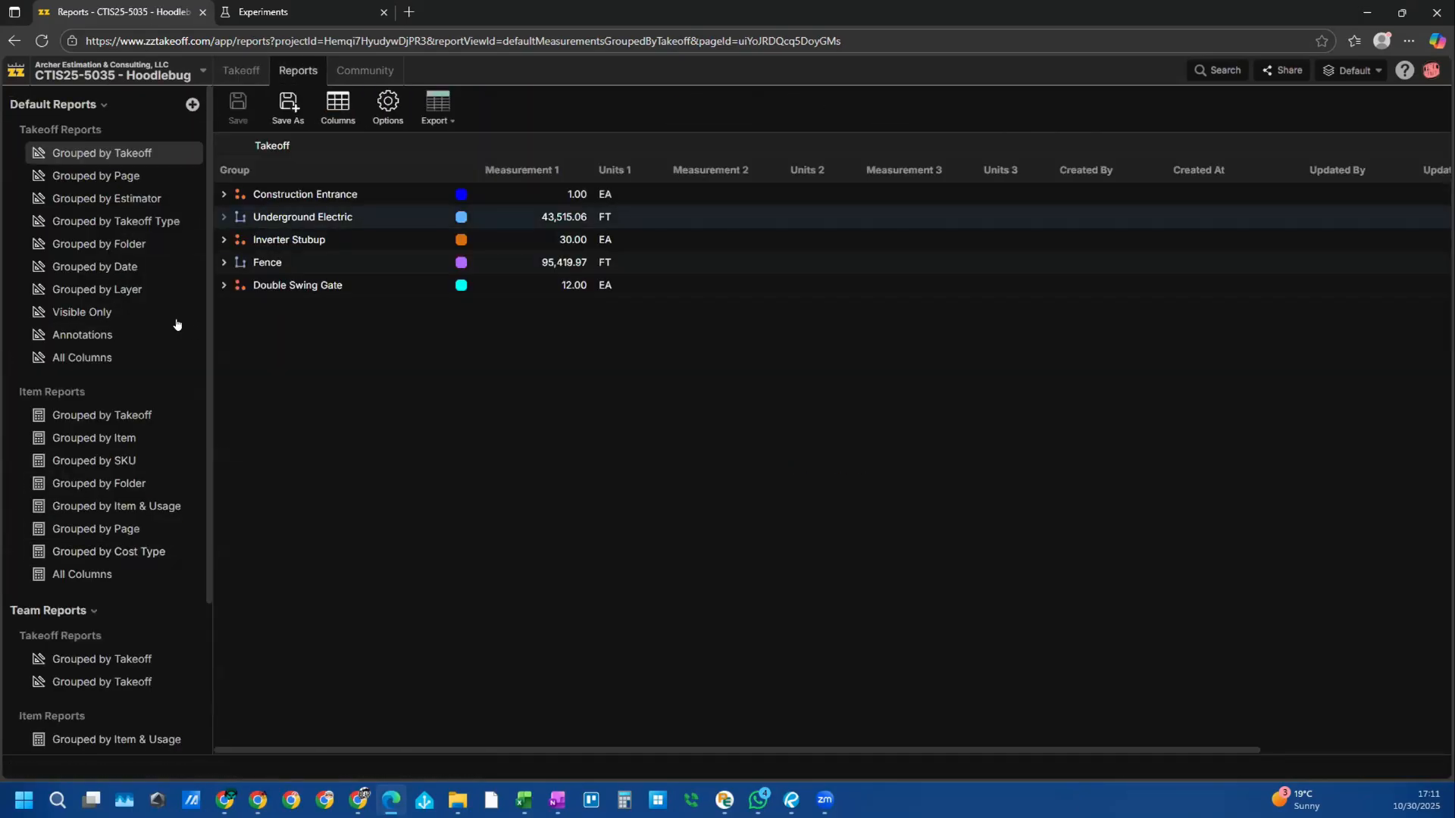
pyautogui.click(114, 73)
pyautogui.click(111, 271)
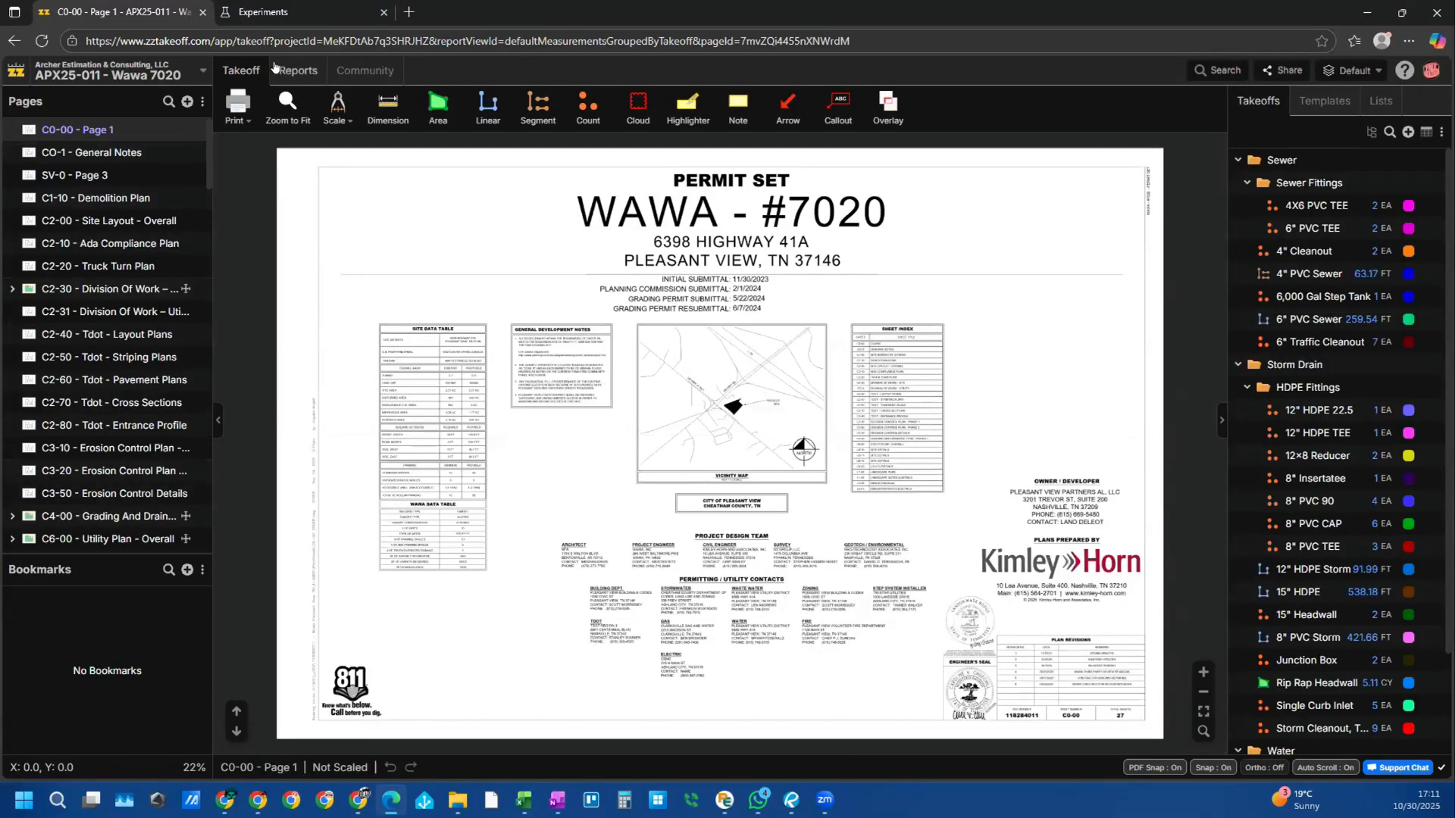
pyautogui.click(276, 68)
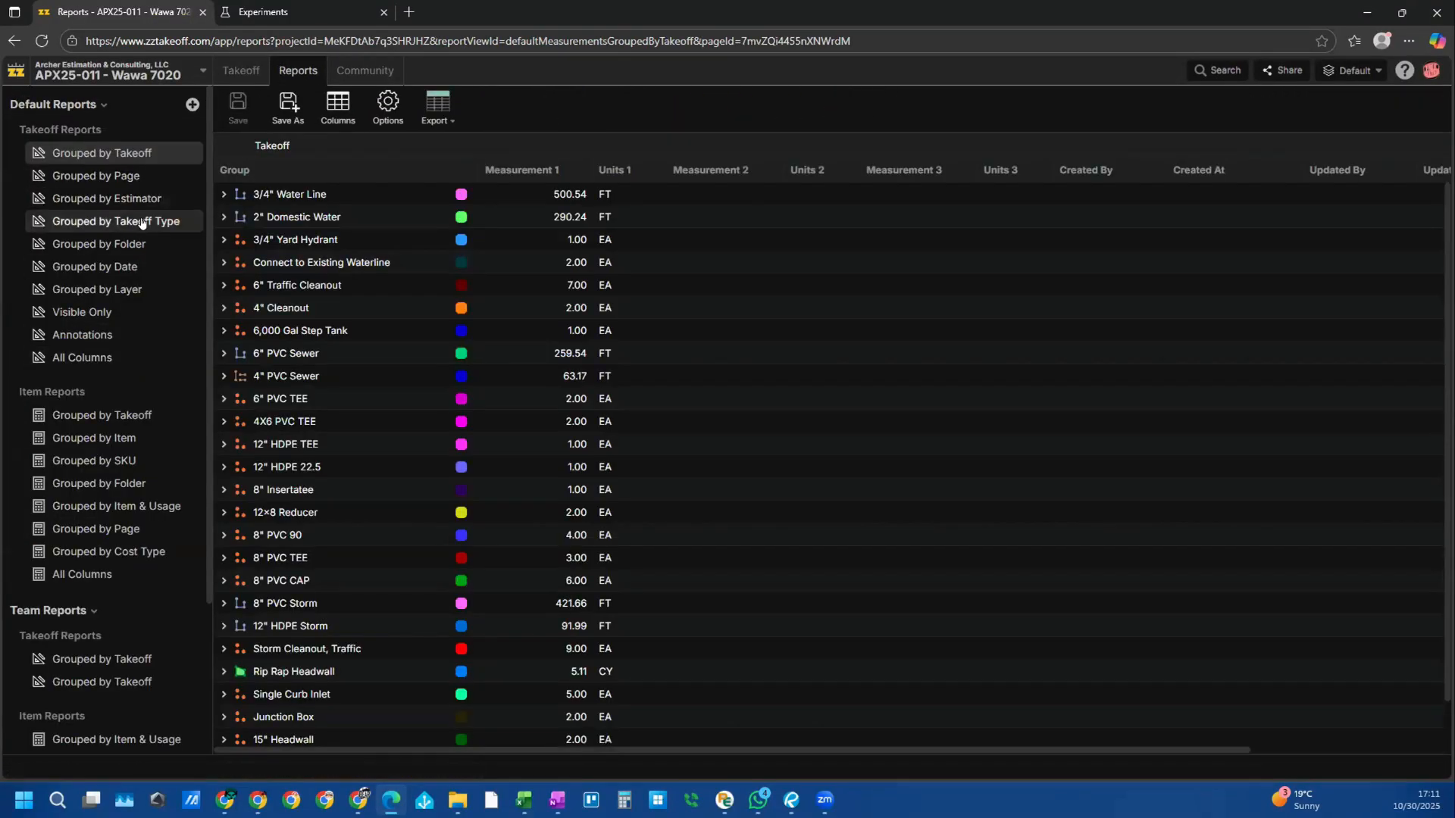
pyautogui.click(117, 246)
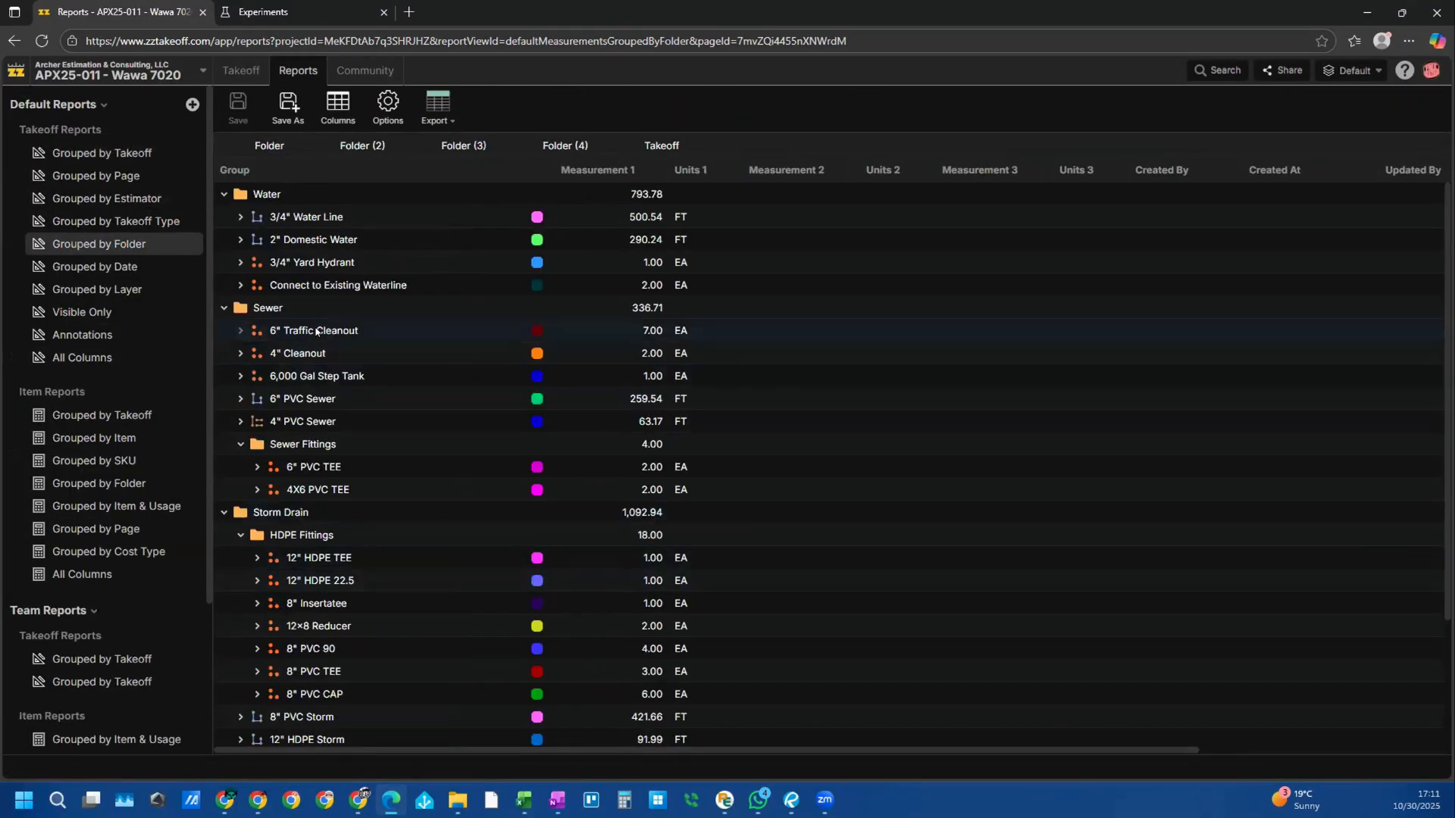
# Step: Compare the item report by Item & Usage and Folder, and the takeoff report by Estimator, Takeoff Type and Folder
pyautogui.scroll(-1, 258, 225)
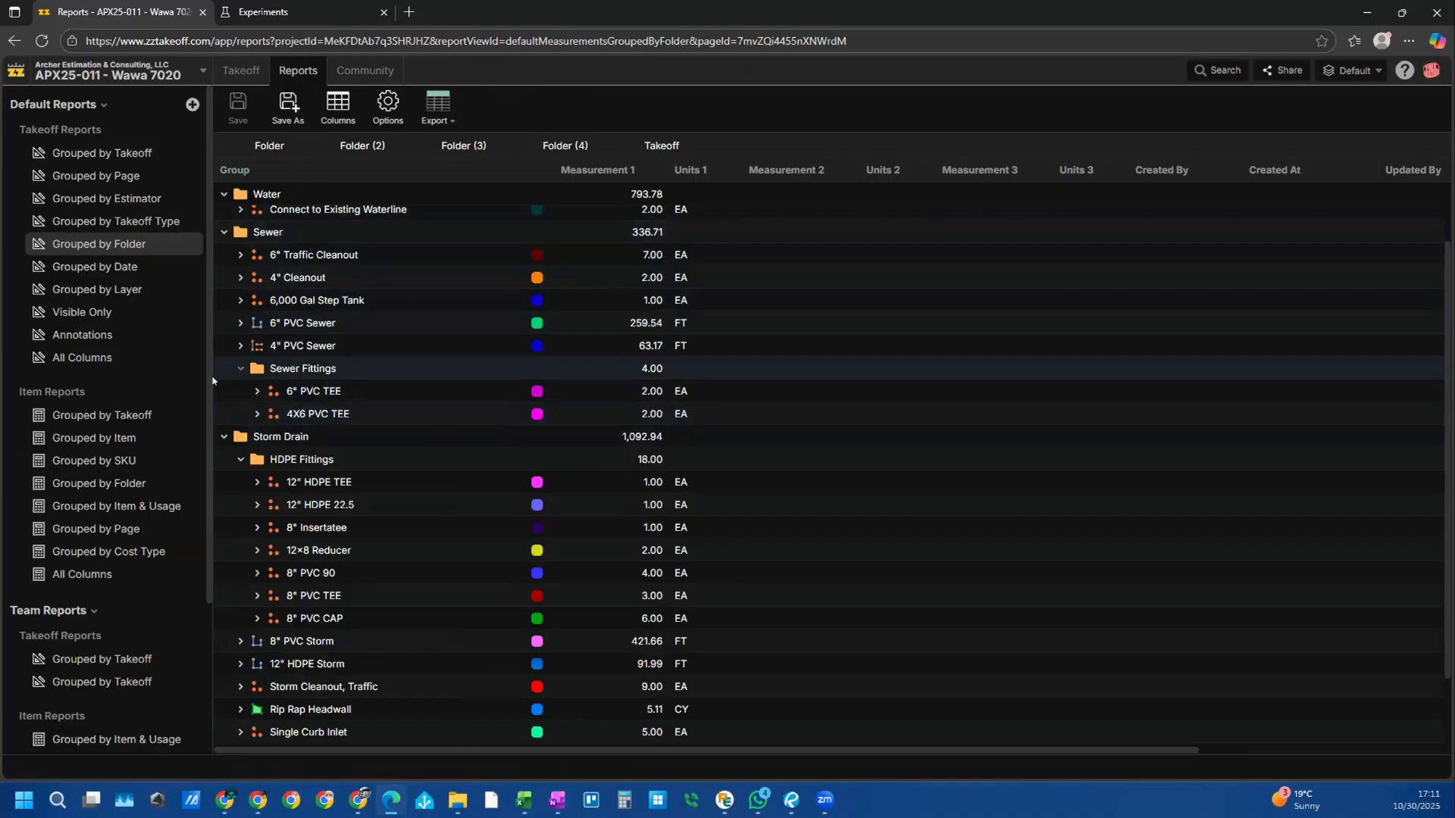
pyautogui.click(589, 364)
pyautogui.click(122, 507)
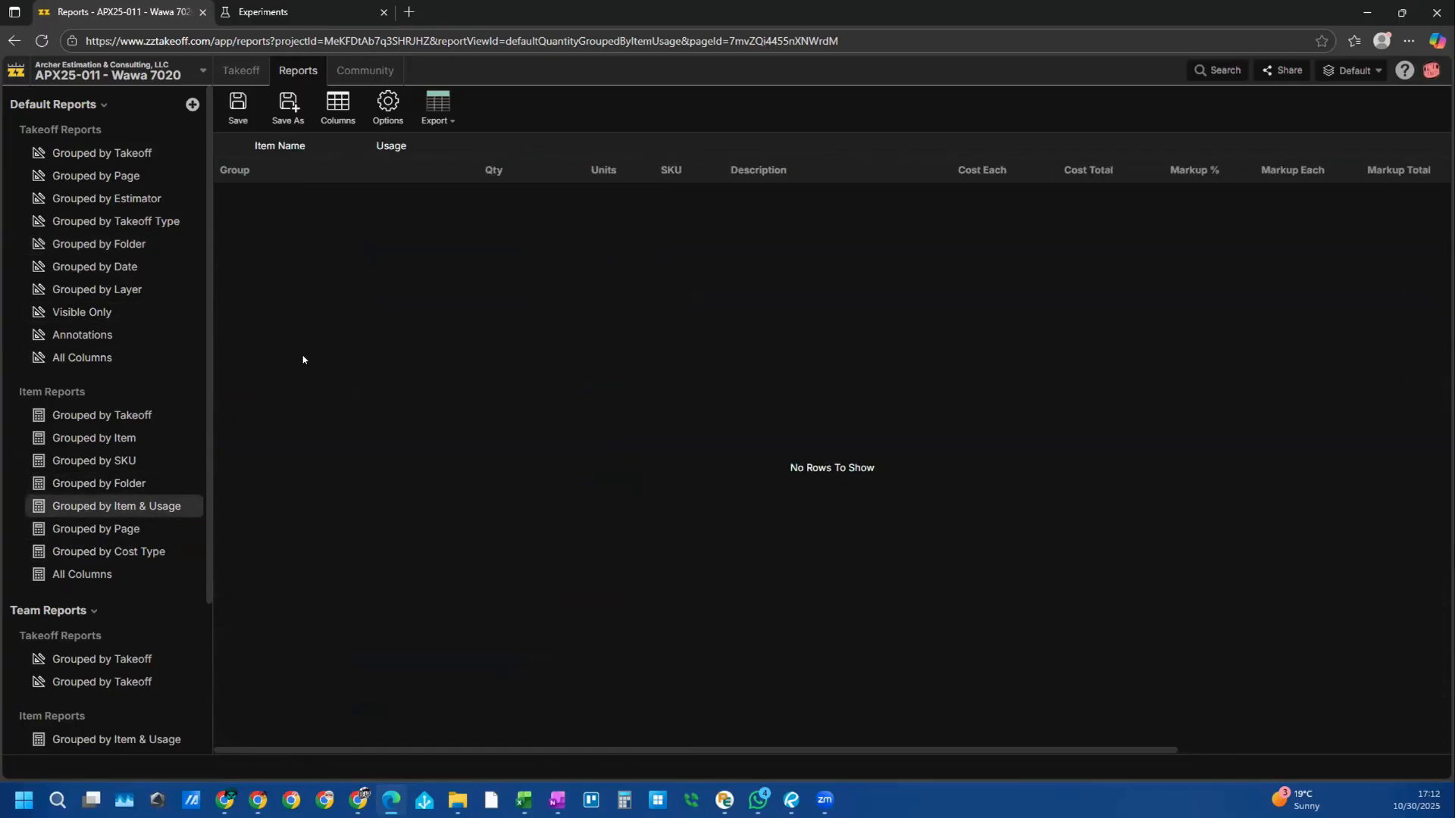
pyautogui.click(127, 484)
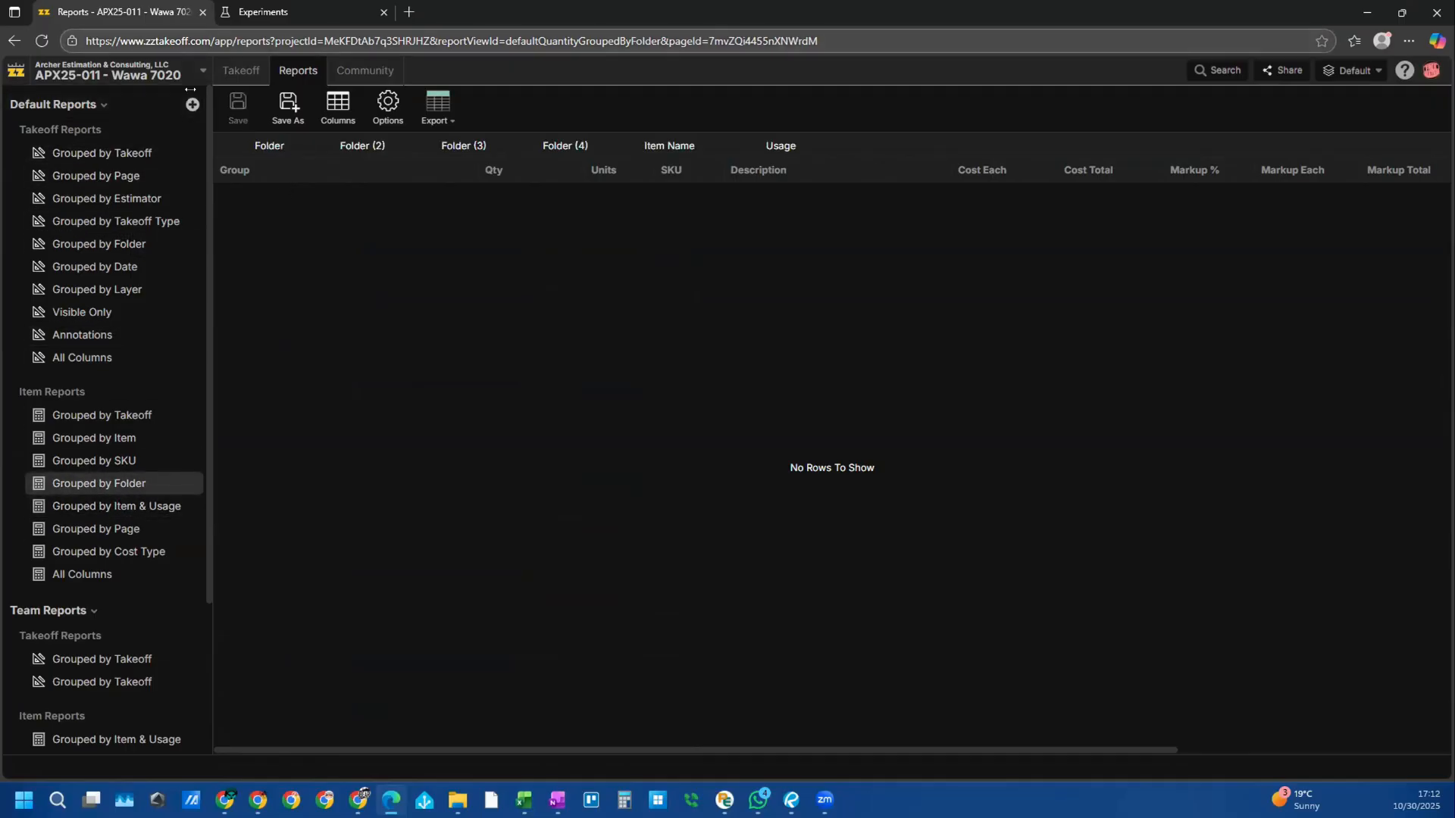
pyautogui.click(103, 198)
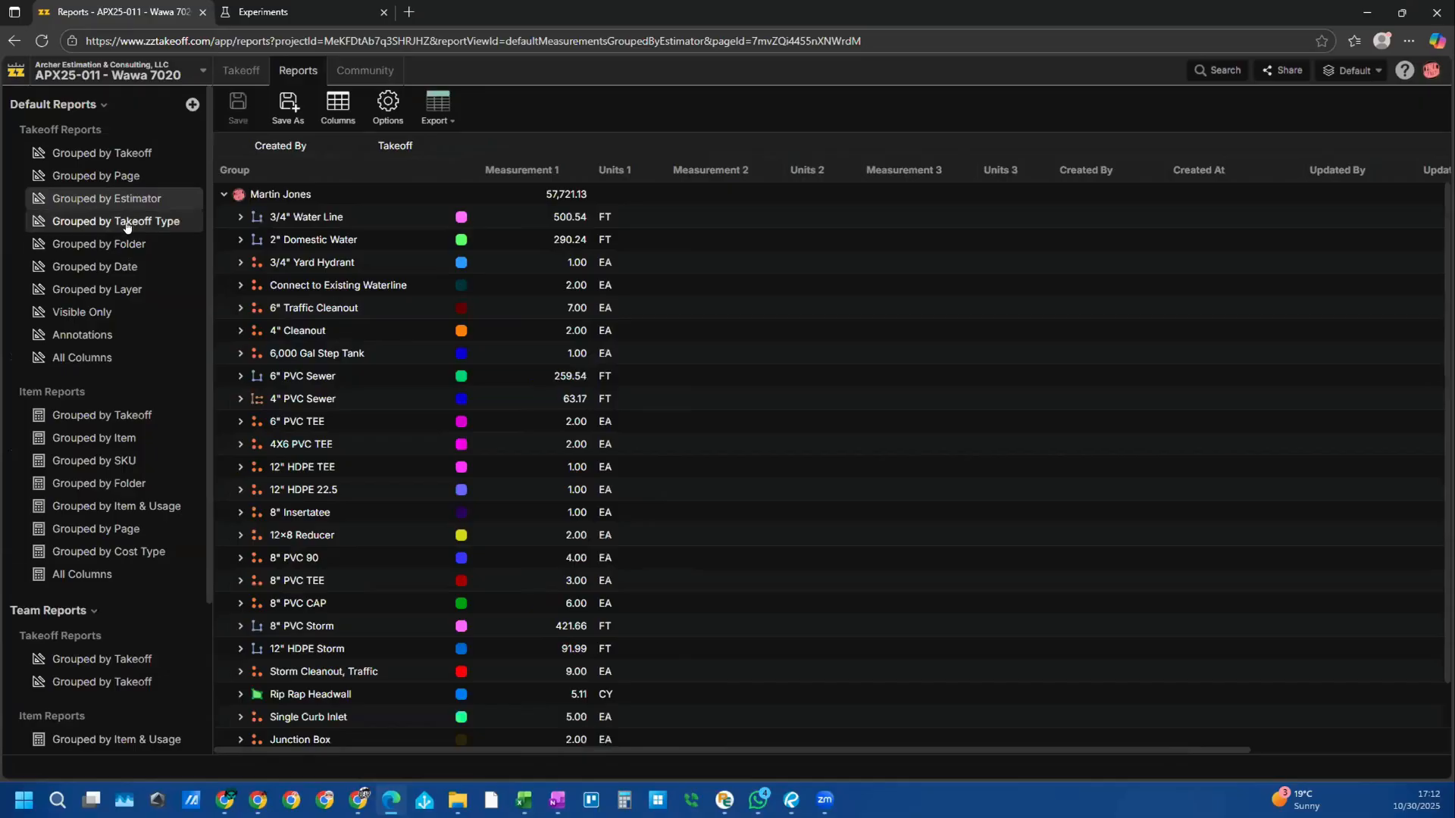
pyautogui.click(119, 221)
pyautogui.click(125, 245)
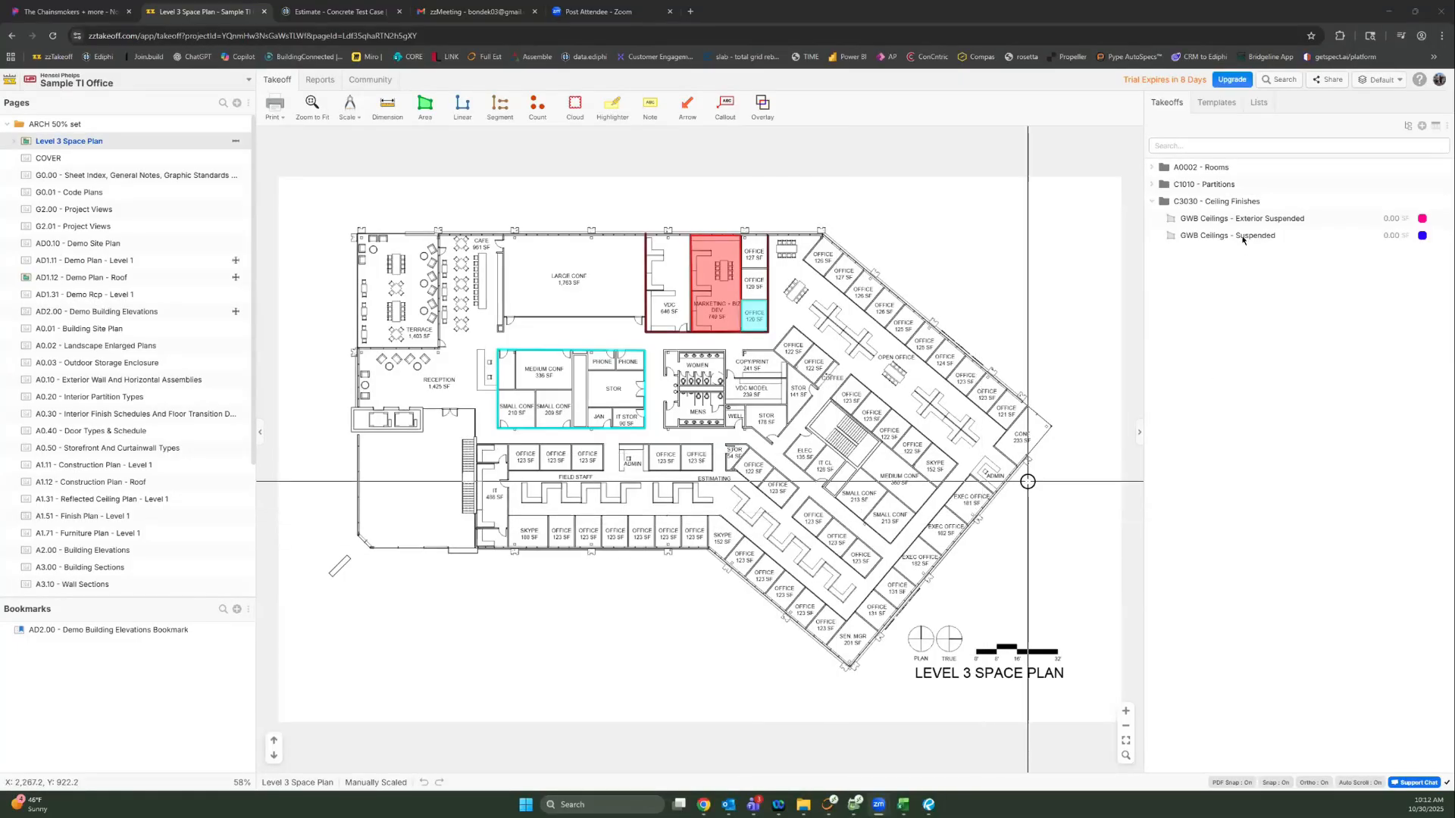
# Step: Collapse C3030, group the templates by UF3, and expand B1010 - Floor Construction to CLT Decking - 5 ply
pyautogui.click(1151, 200)
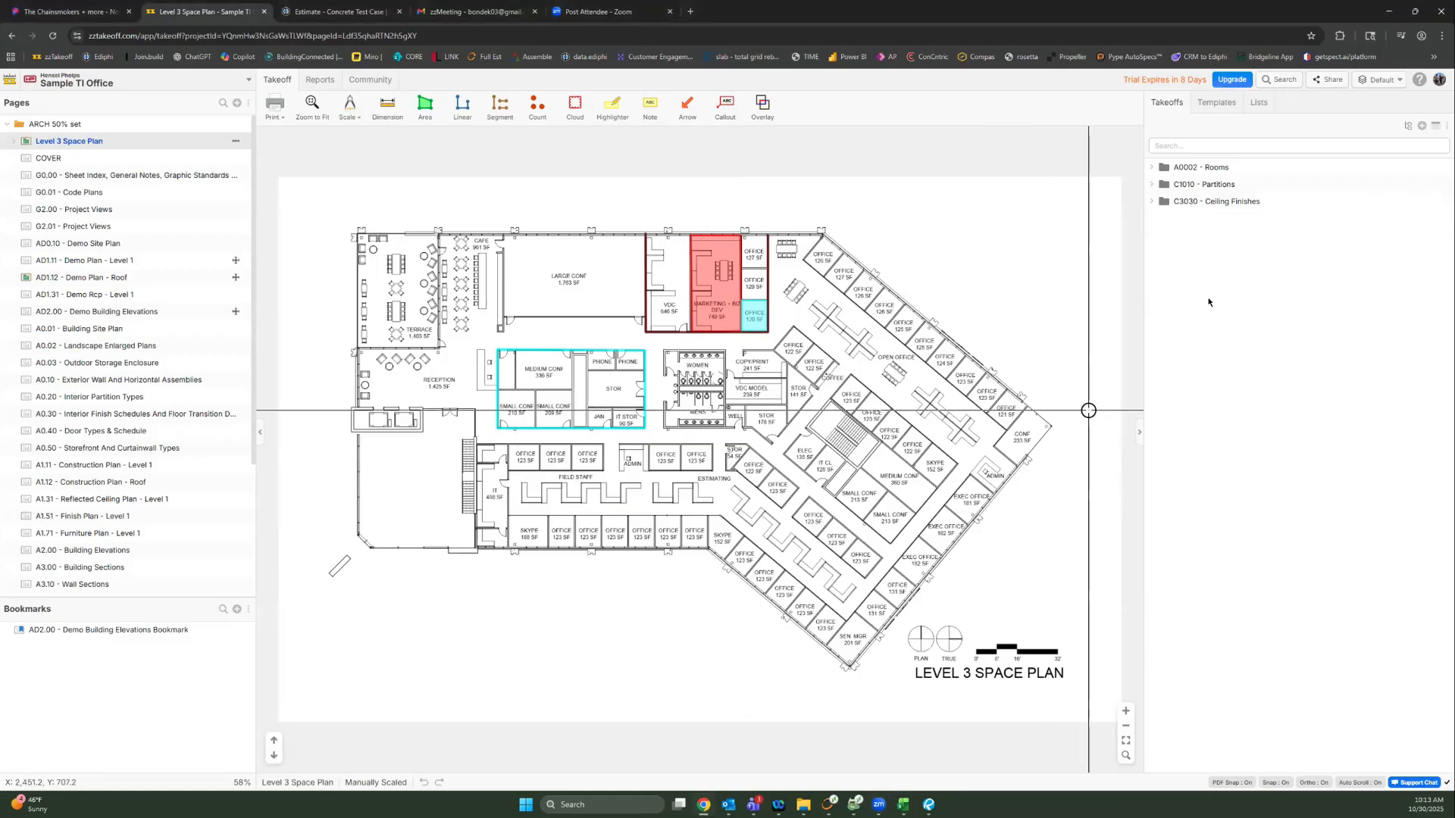
pyautogui.click(1217, 111)
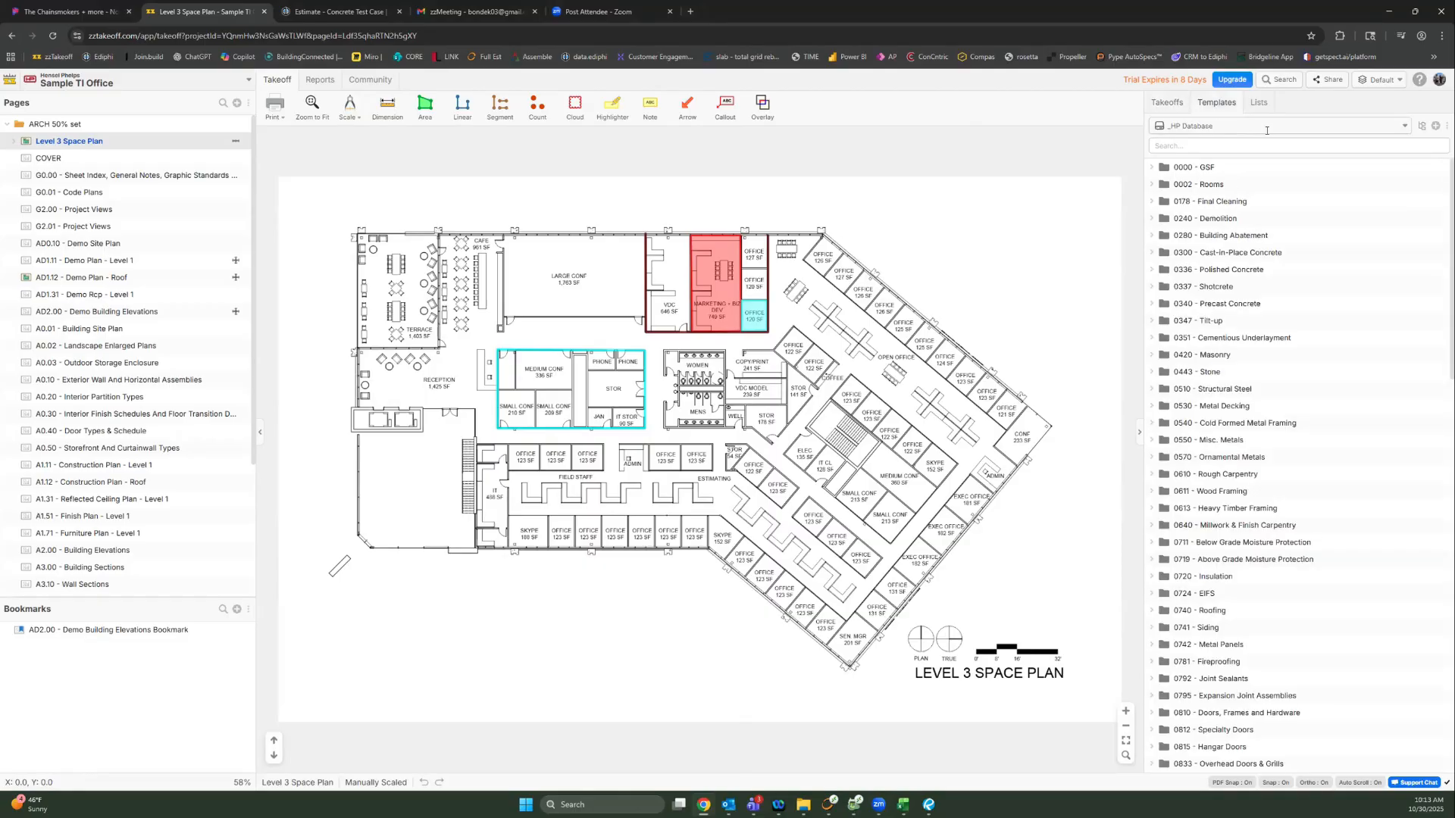
pyautogui.click(1423, 128)
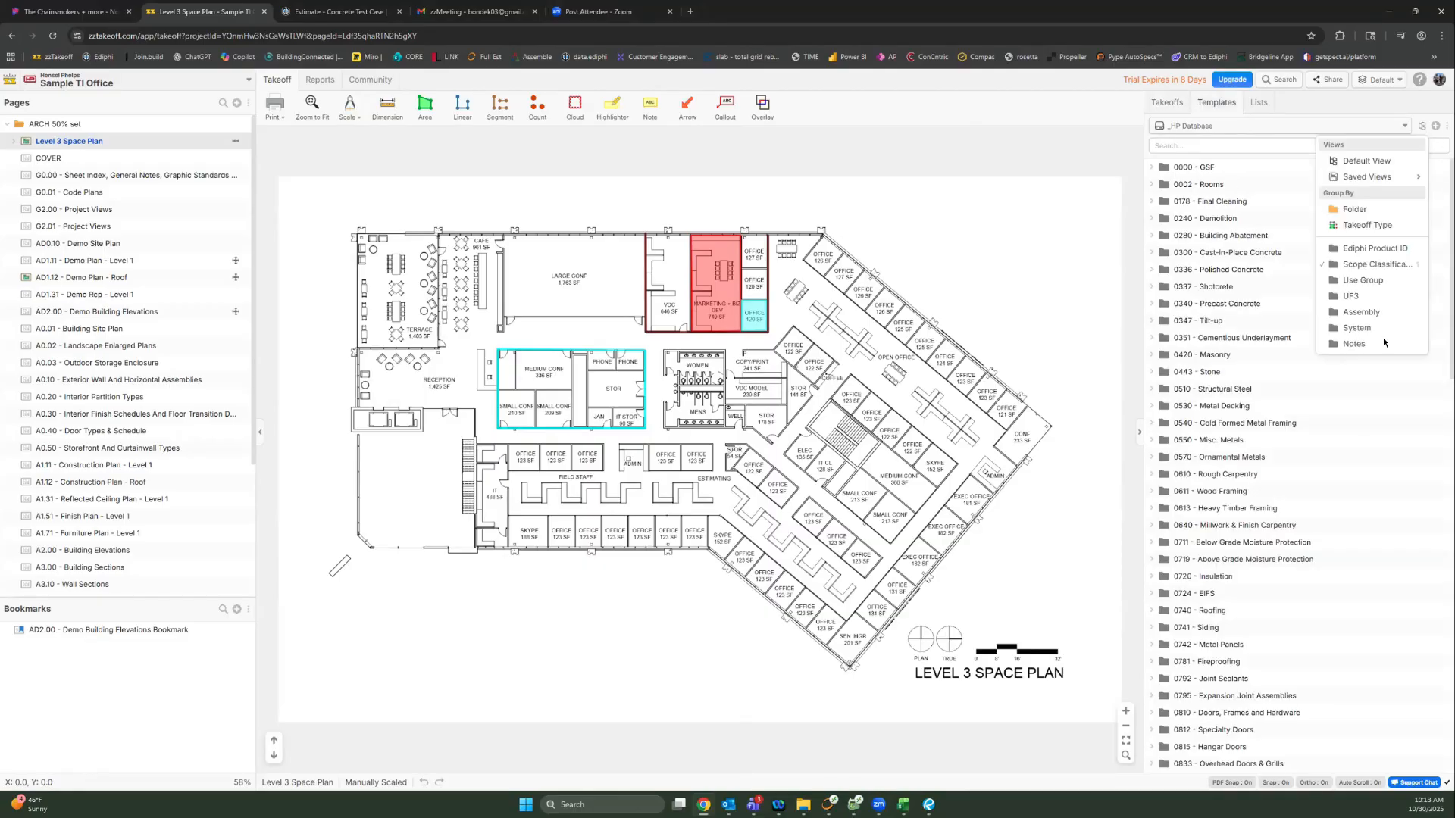
pyautogui.click(1360, 299)
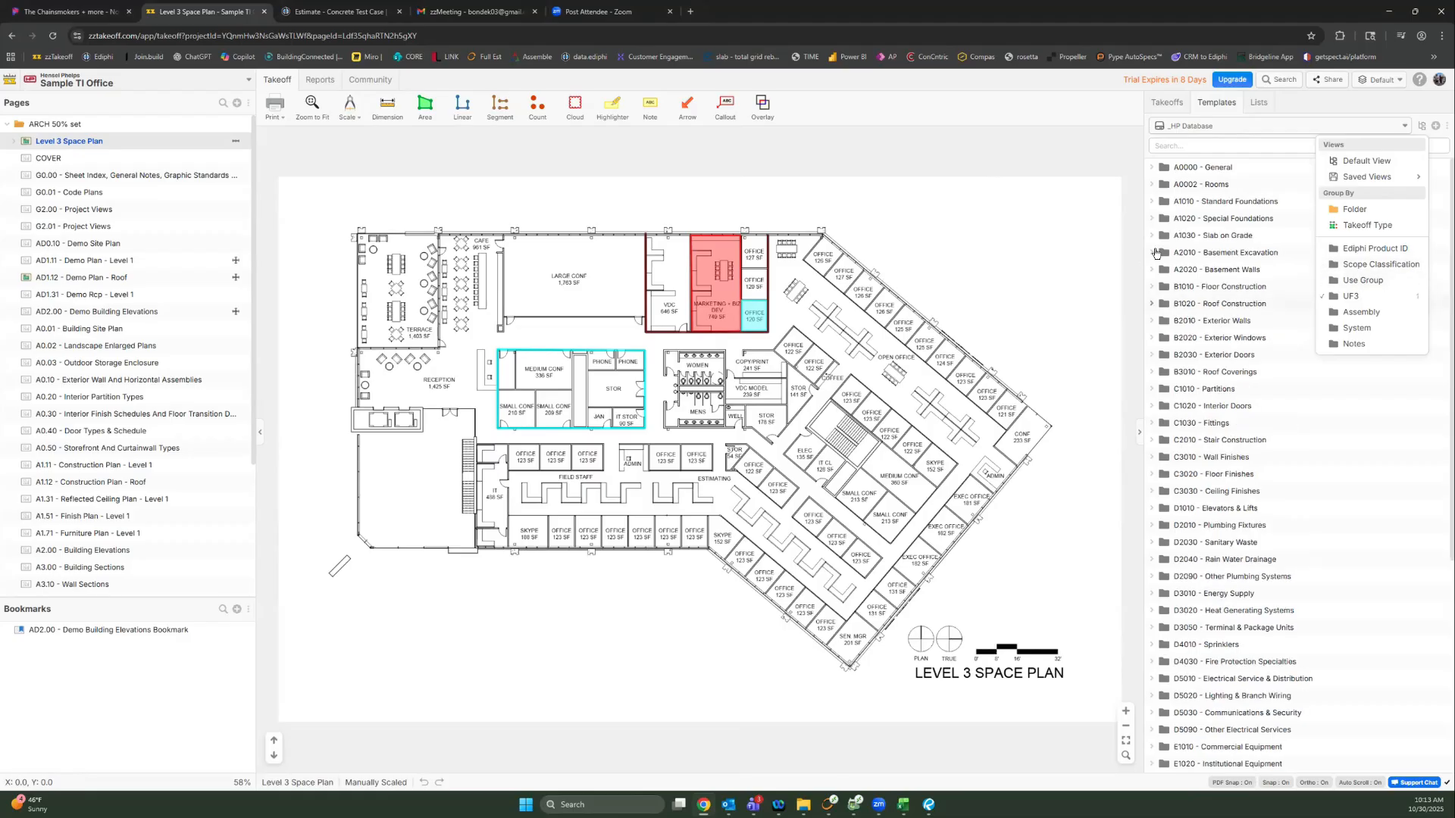
pyautogui.click(1150, 287)
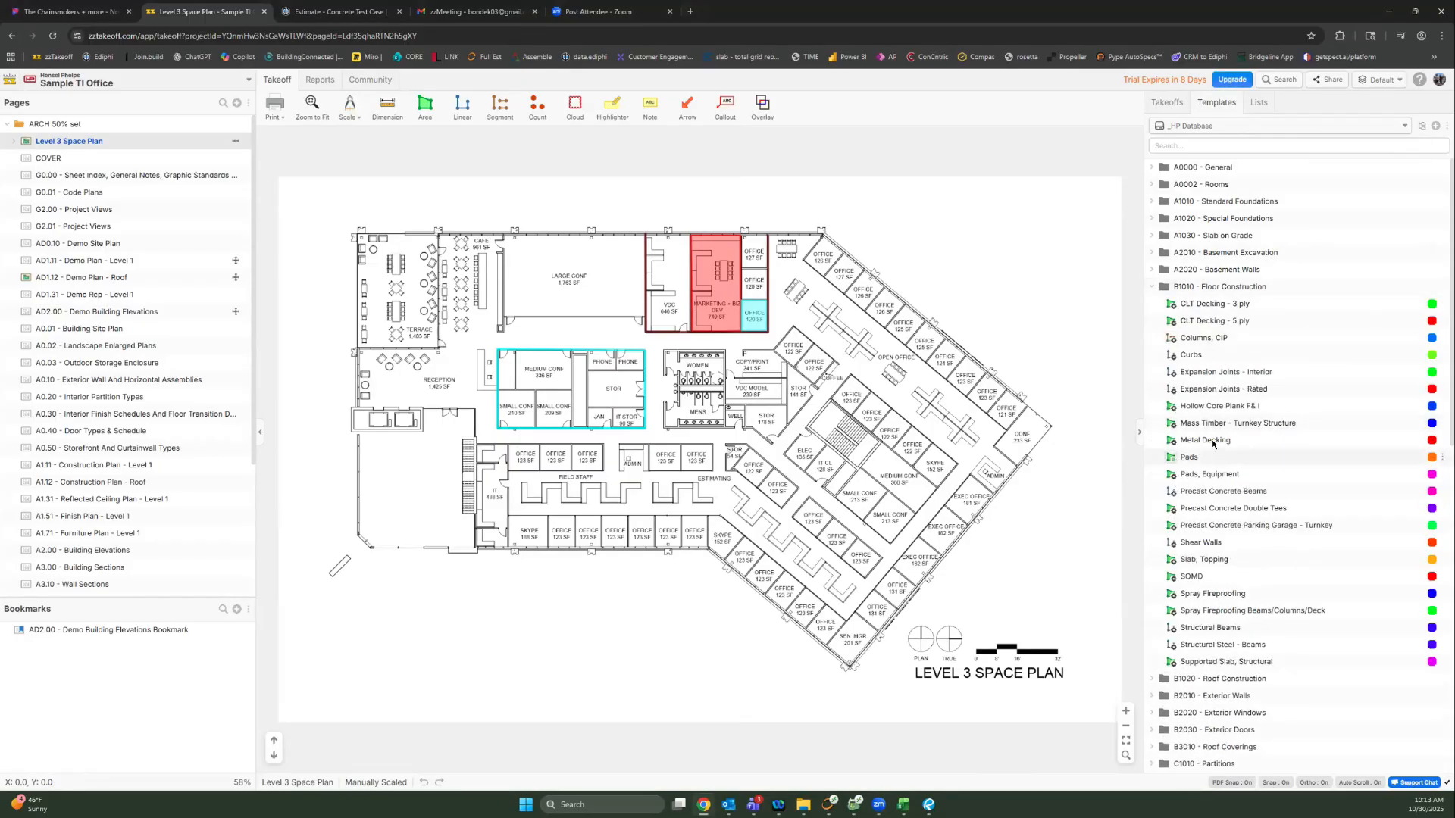
pyautogui.click(1217, 326)
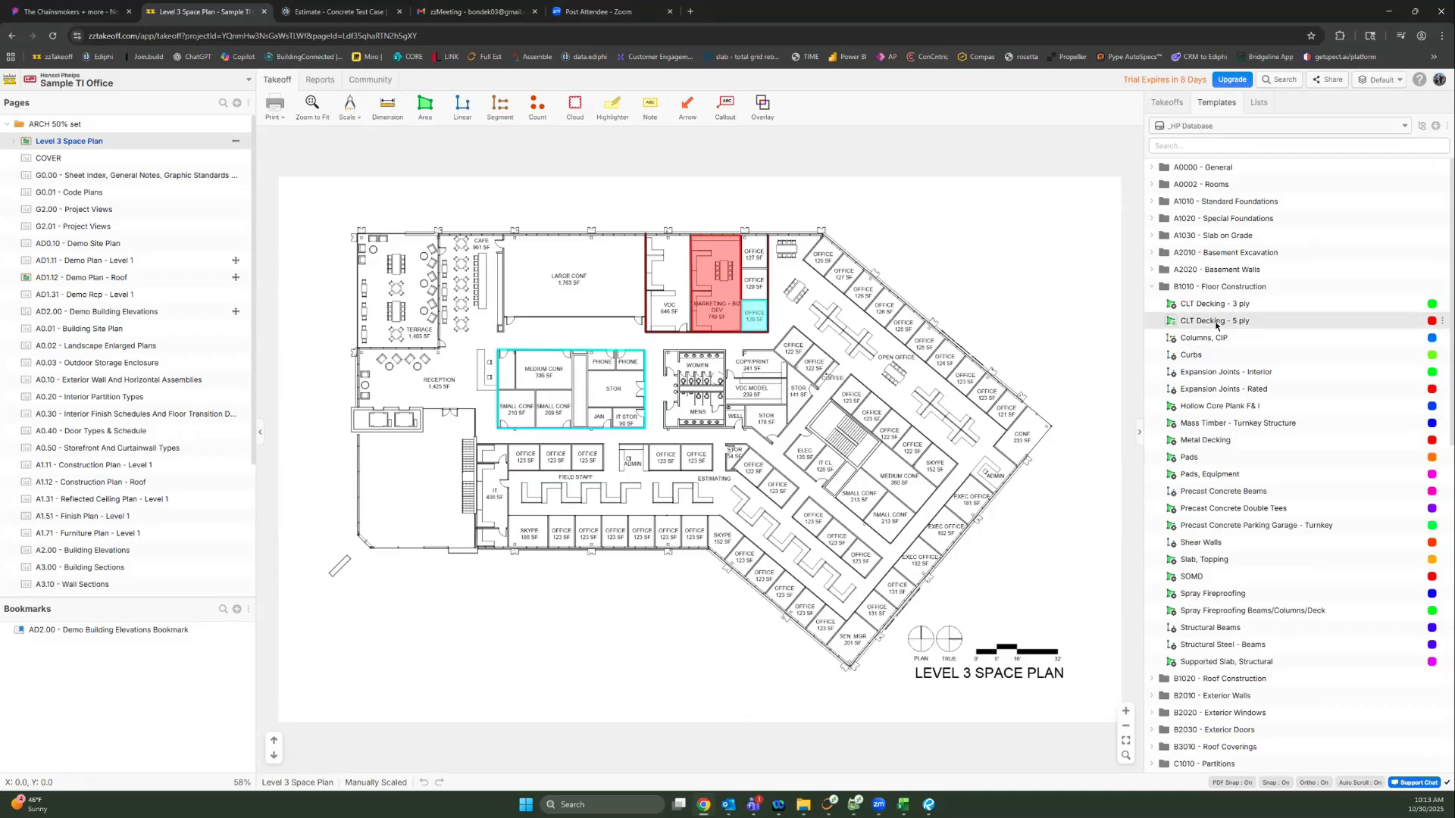
# Step: Review the CLT Decking - 5 ply template properties, including its Ediphi Product ID, without changing anything
pyautogui.doubleClick(1217, 326)
pyautogui.scroll(-2, 879, 660)
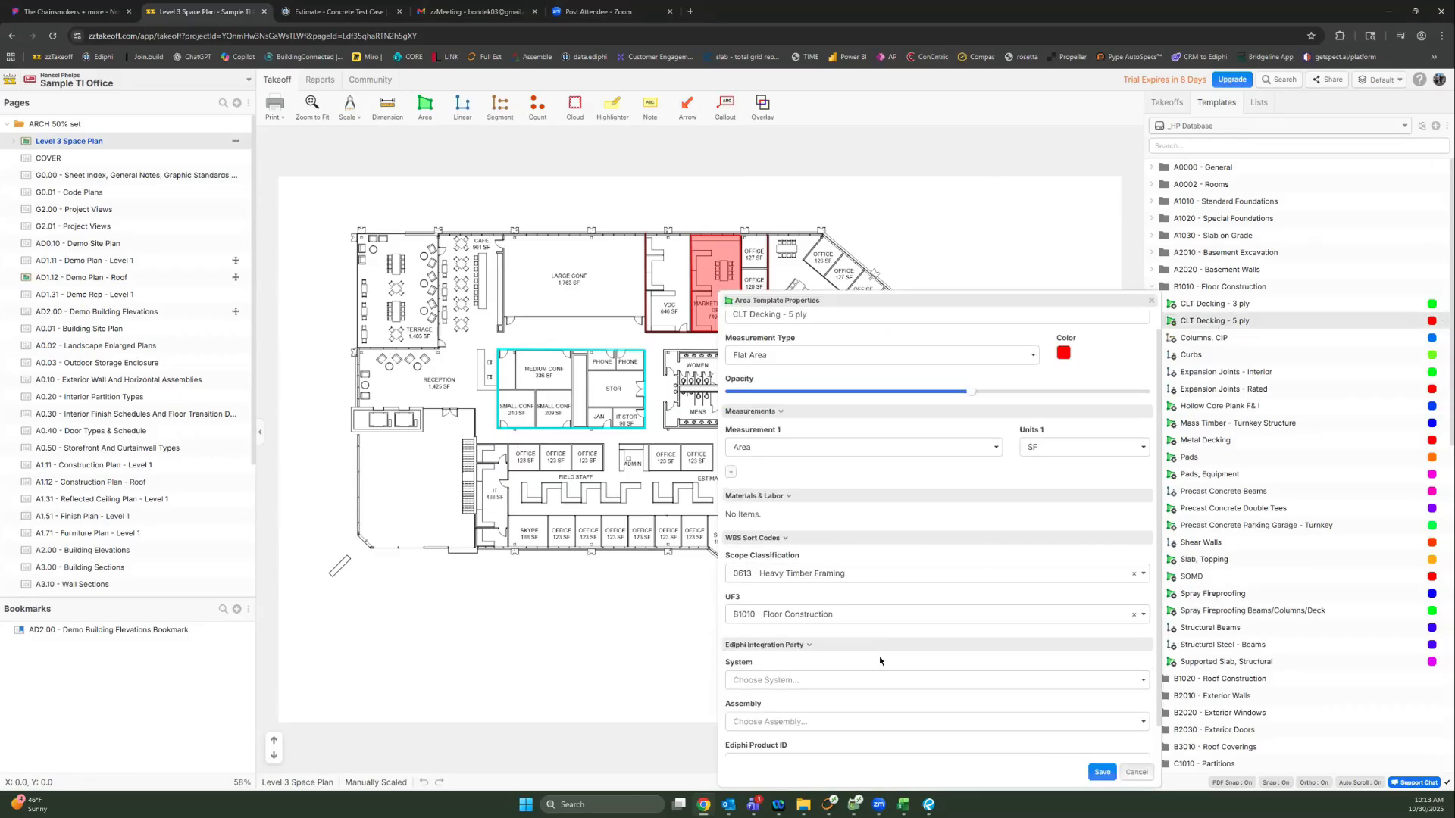
pyautogui.click(921, 728)
pyautogui.moveTo(921, 729); pyautogui.dragTo(745, 730)
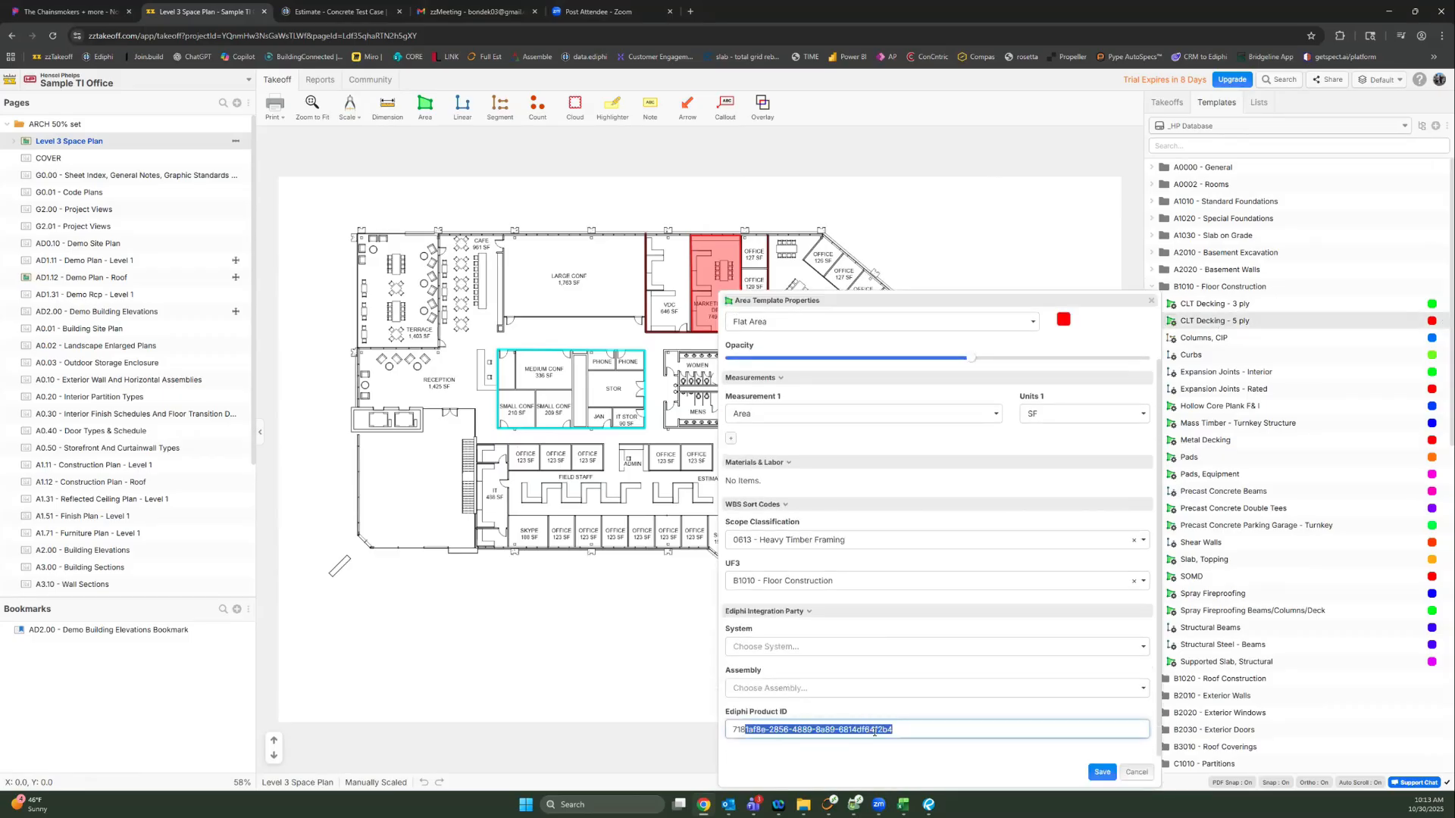
pyautogui.click(875, 730)
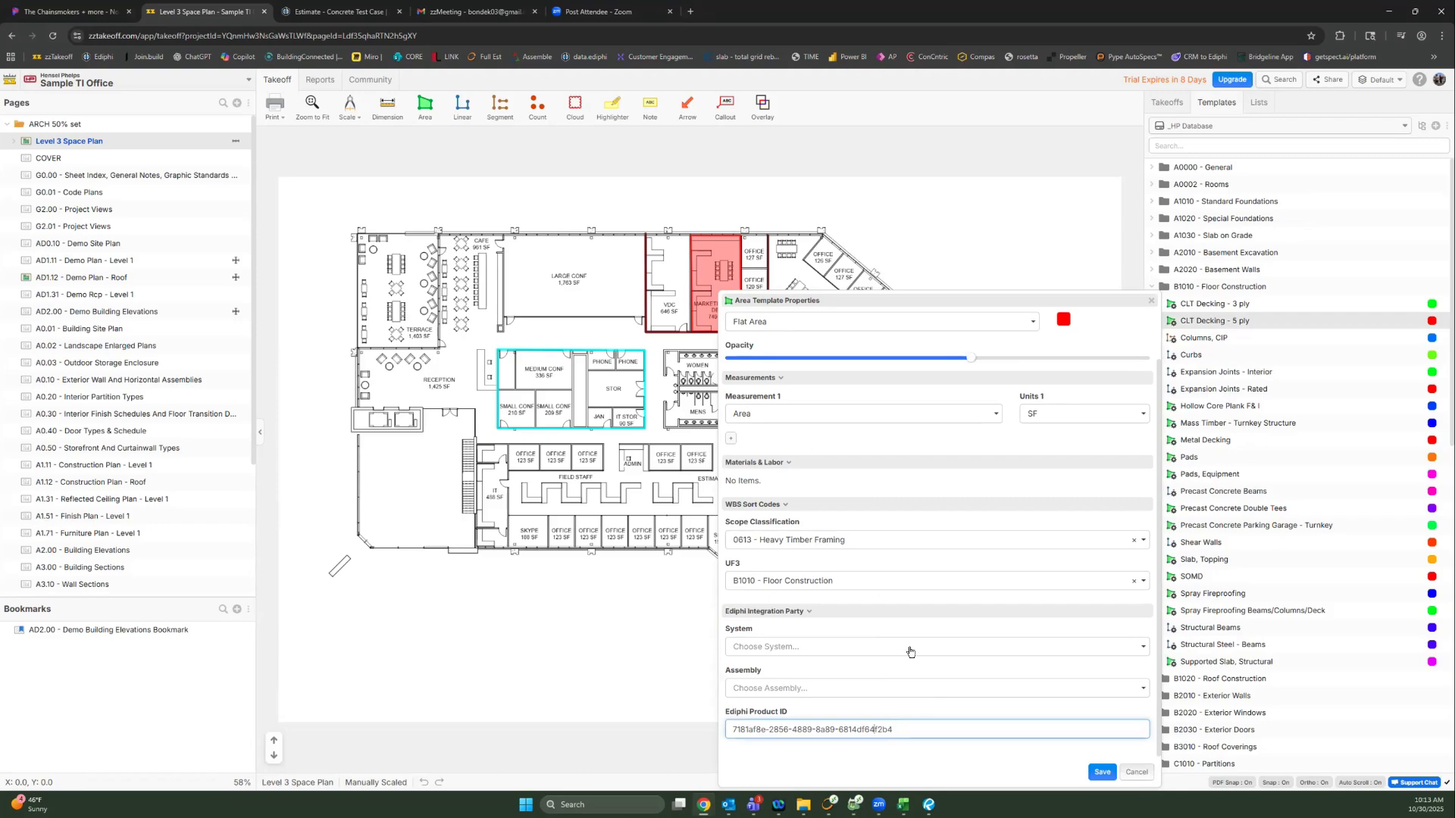
pyautogui.click(1149, 300)
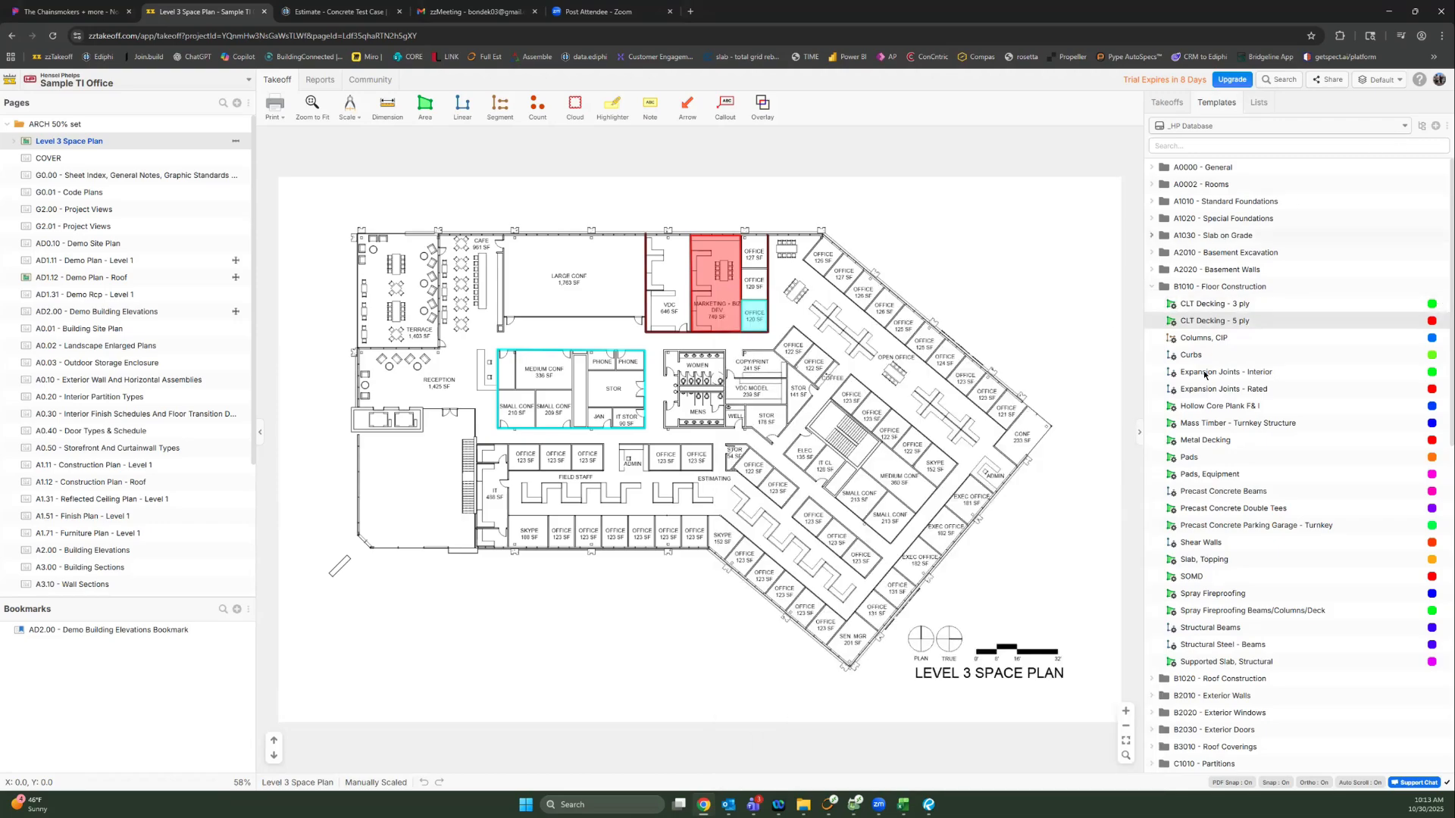
# Step: Add CLT Decking - 5 ply to the takeoffs and trace the Estimating room area (589.39 SF)
pyautogui.rightClick(1204, 325)
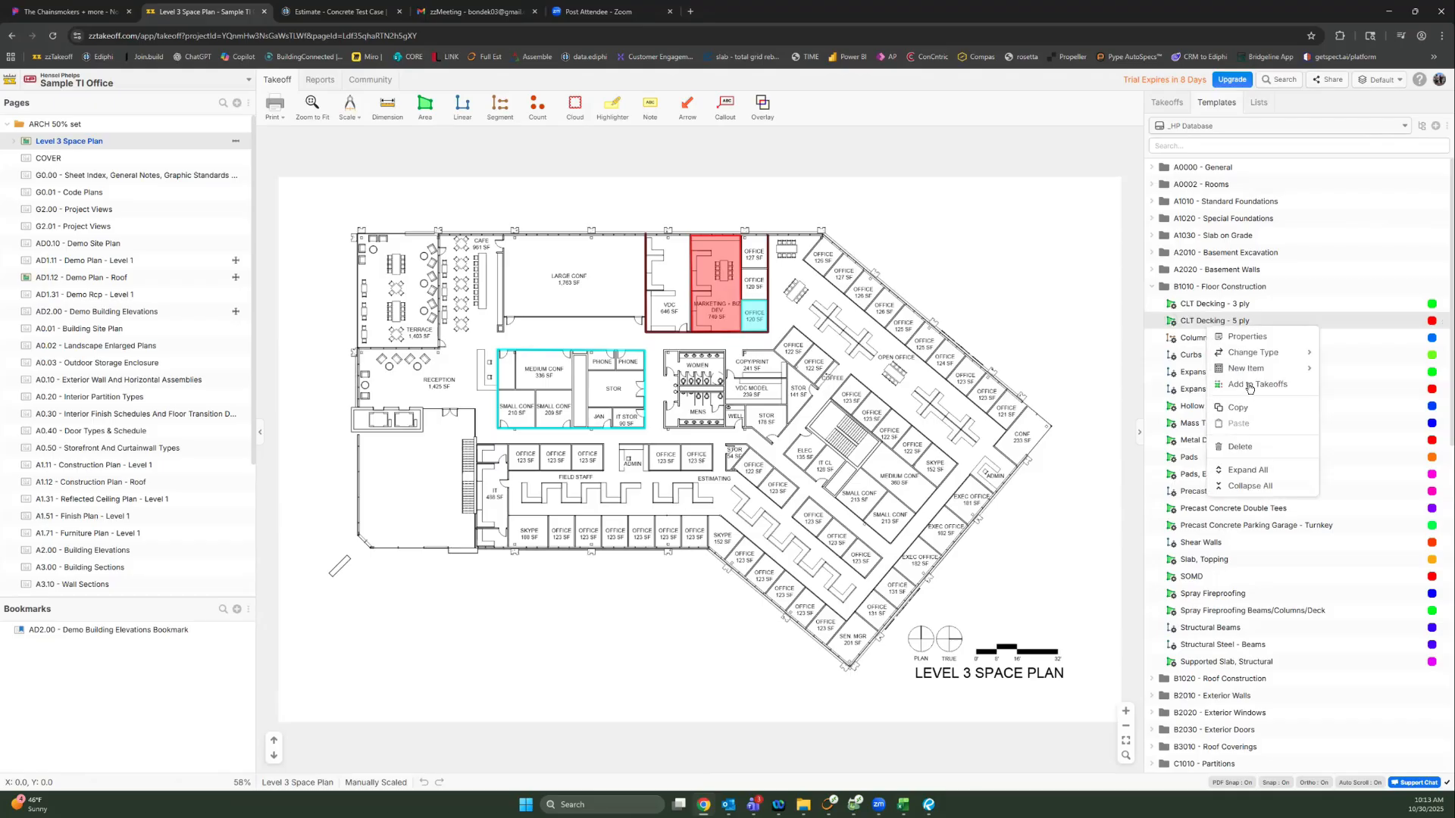
pyautogui.click(1248, 384)
pyautogui.click(1198, 199)
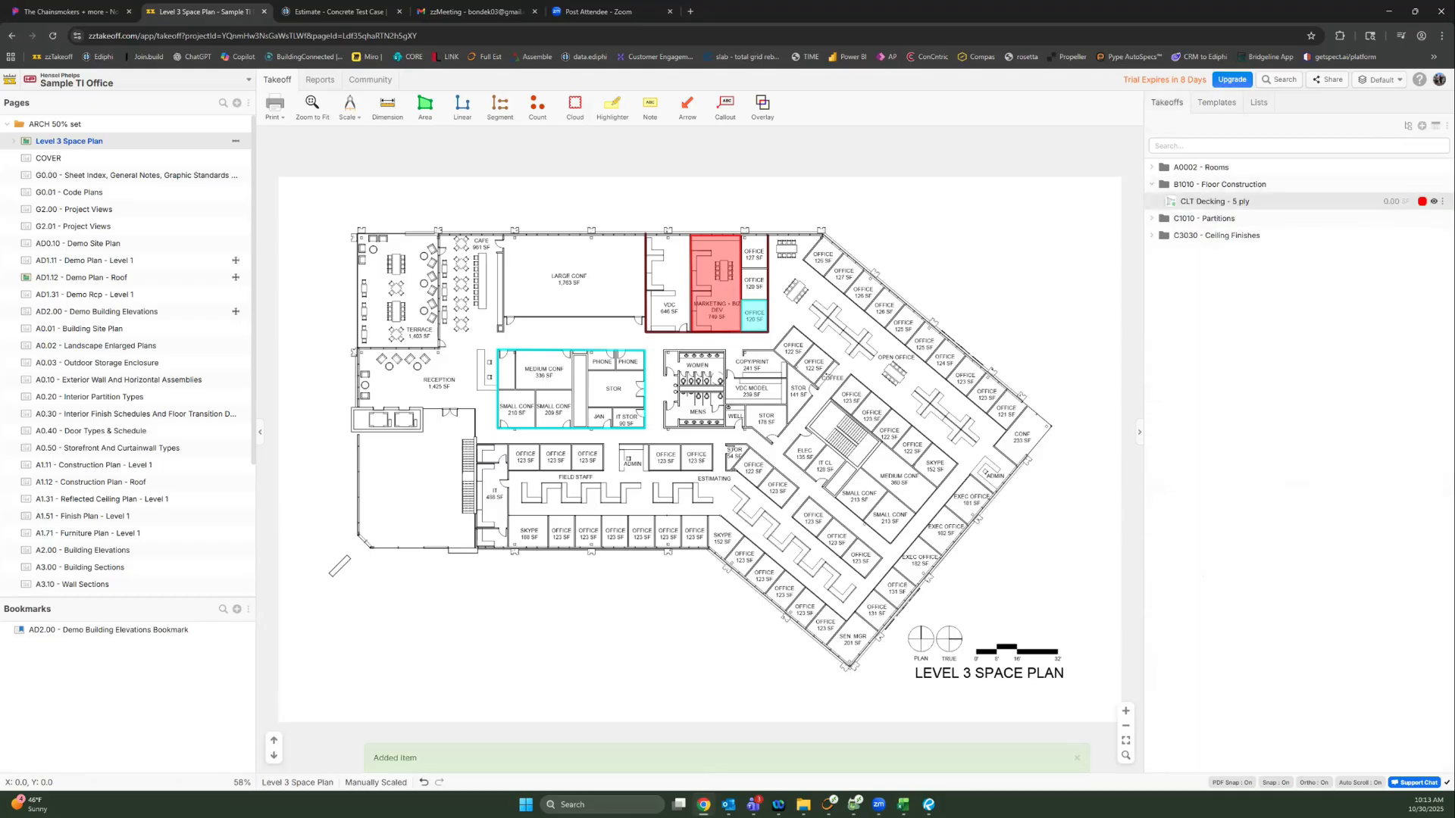
pyautogui.click(733, 455)
pyautogui.click(683, 547)
pyautogui.click(690, 475)
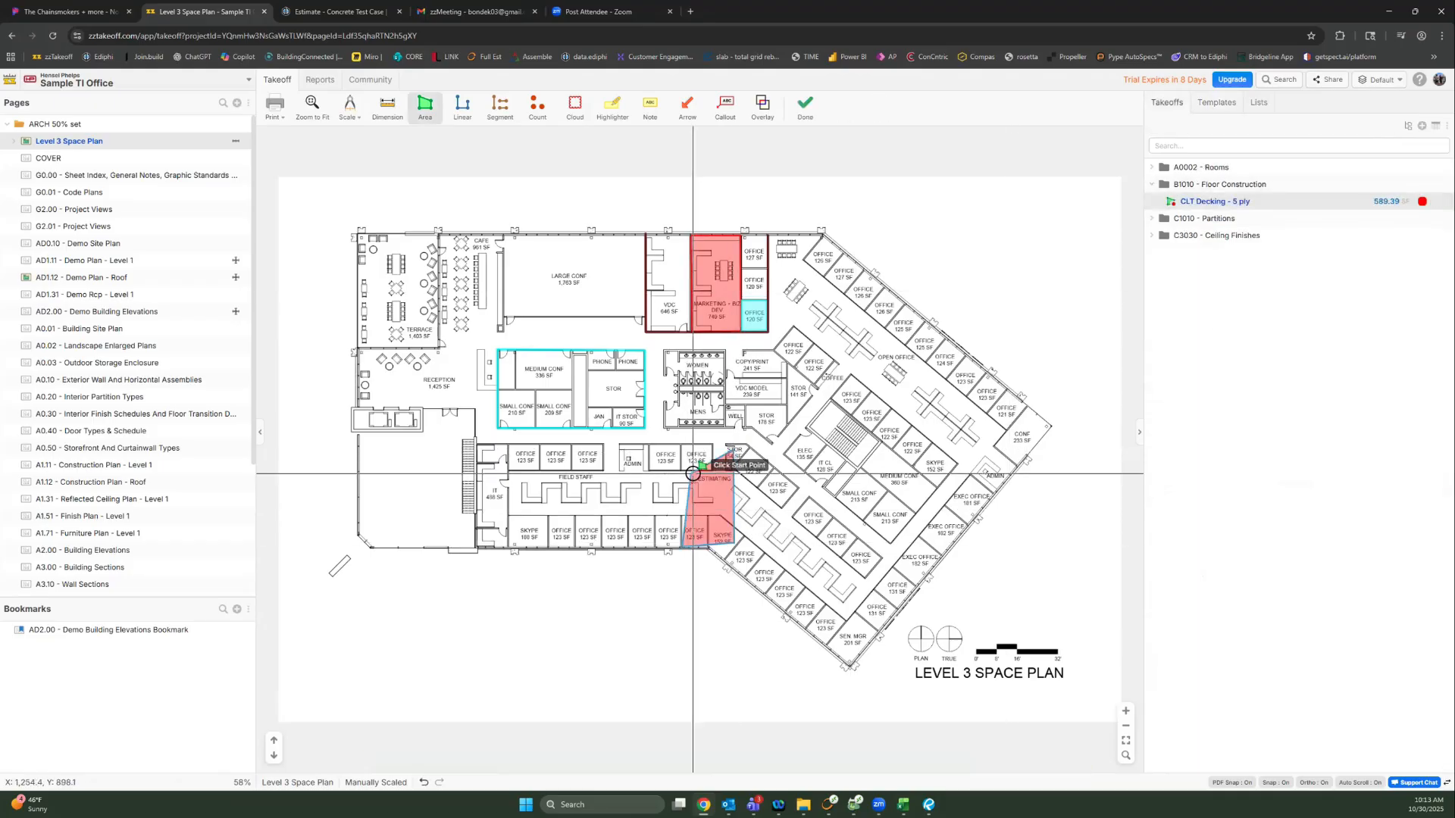
pyautogui.click(1445, 128)
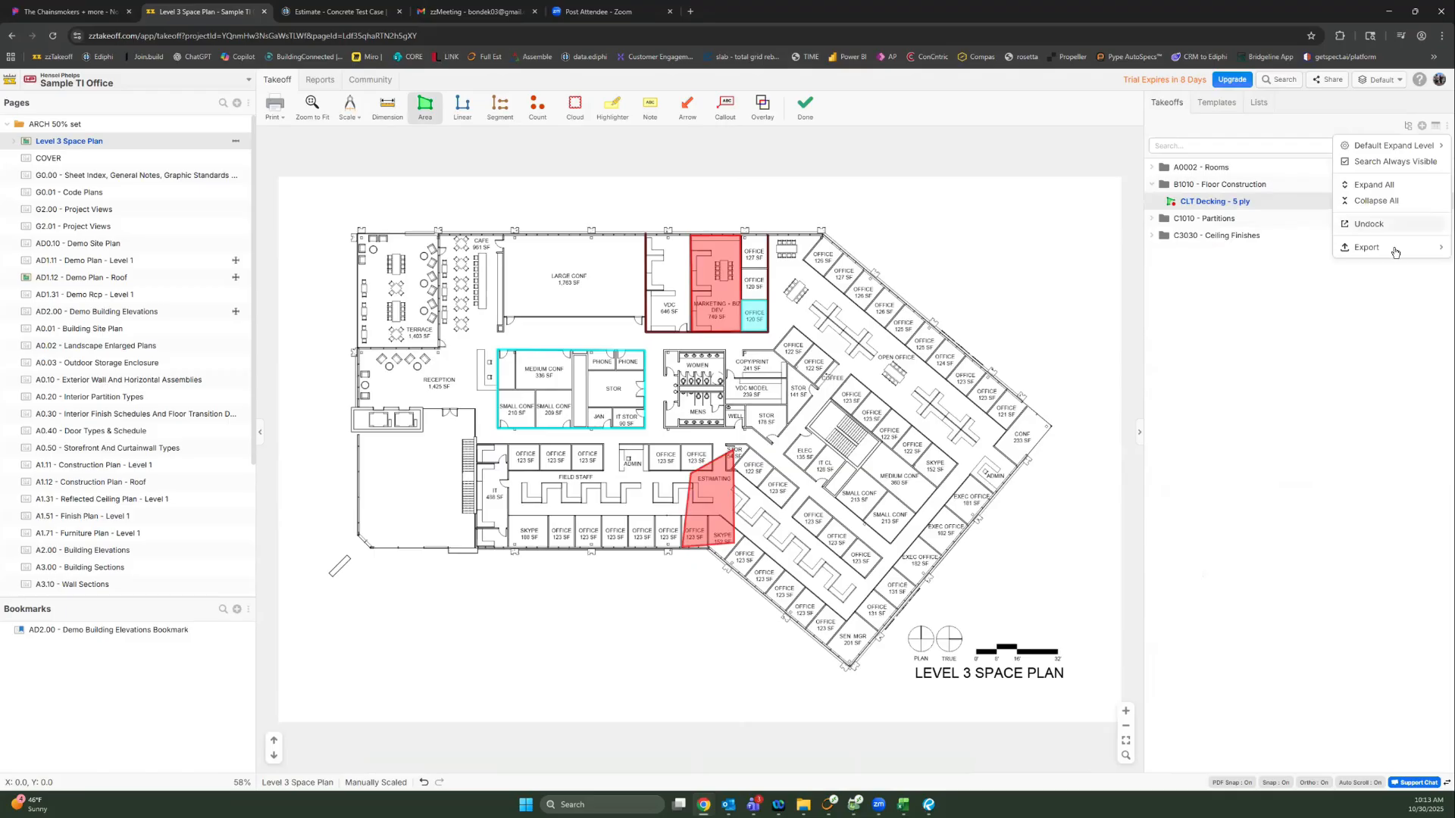
# Step: Export an Ediphi CSV and open Sample TI Office_Takeoff_Totals_for_Ediphi (1).csv
pyautogui.moveTo(1394, 248)
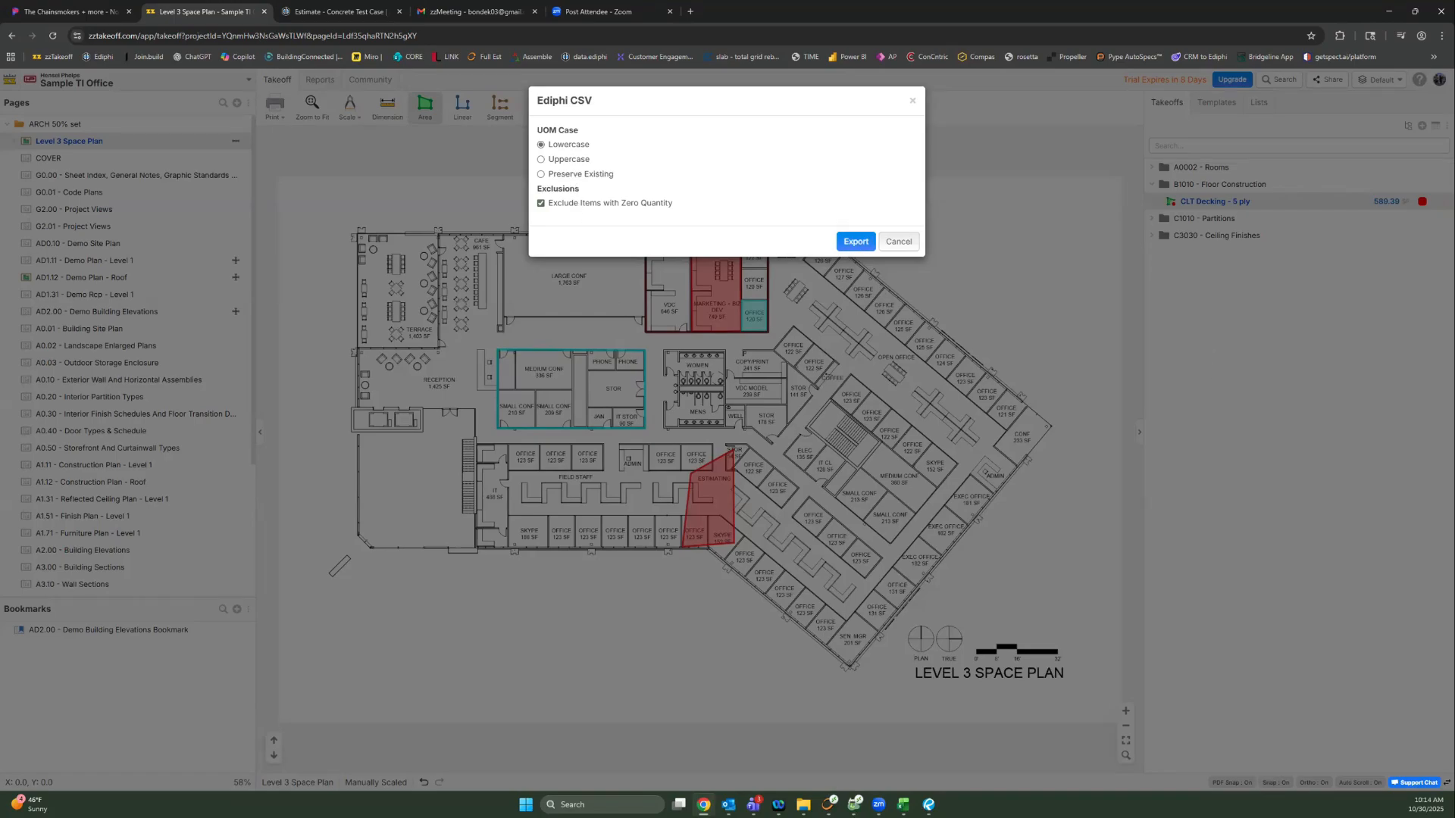
pyautogui.click(855, 241)
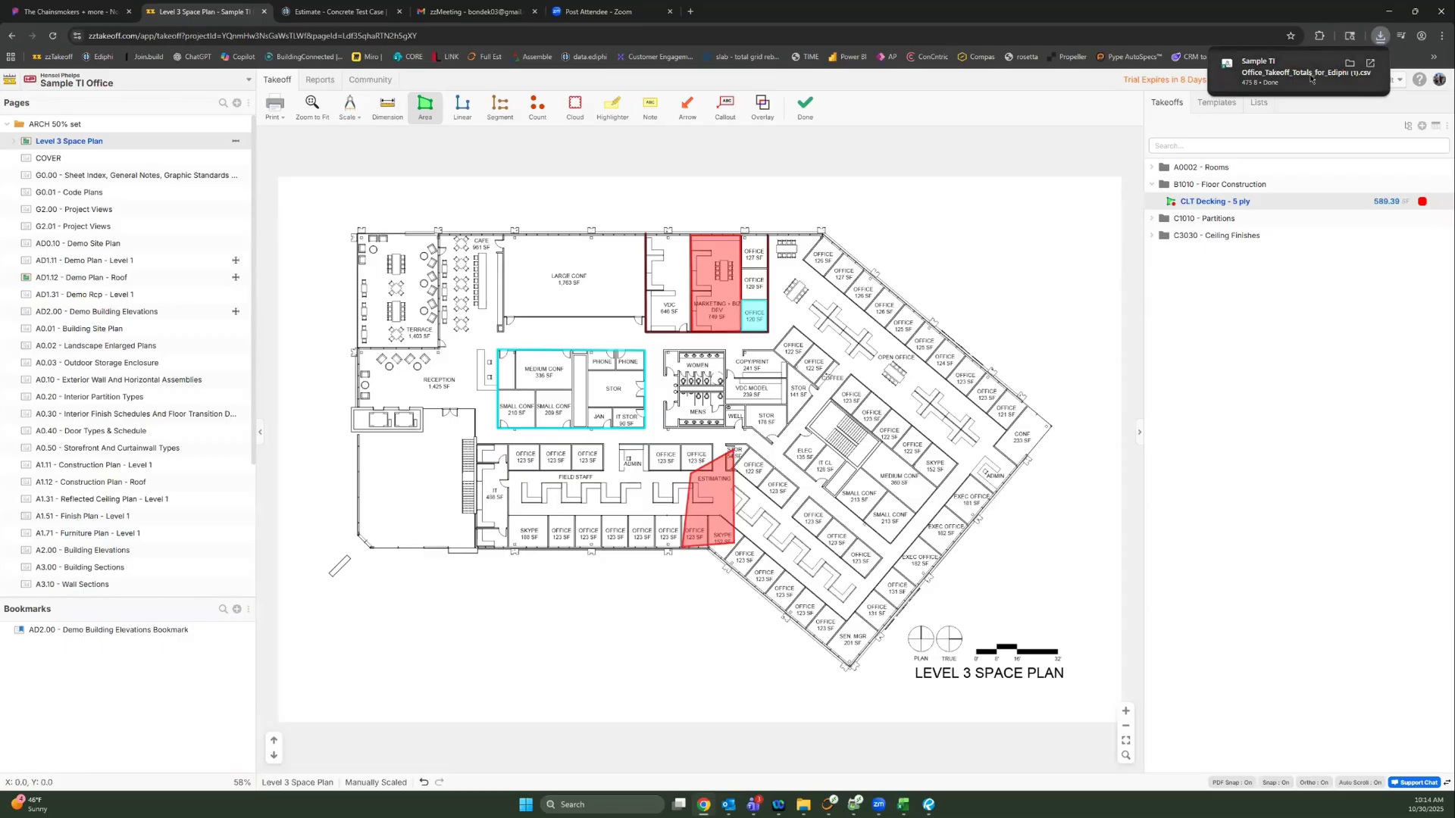
pyautogui.click(1315, 79)
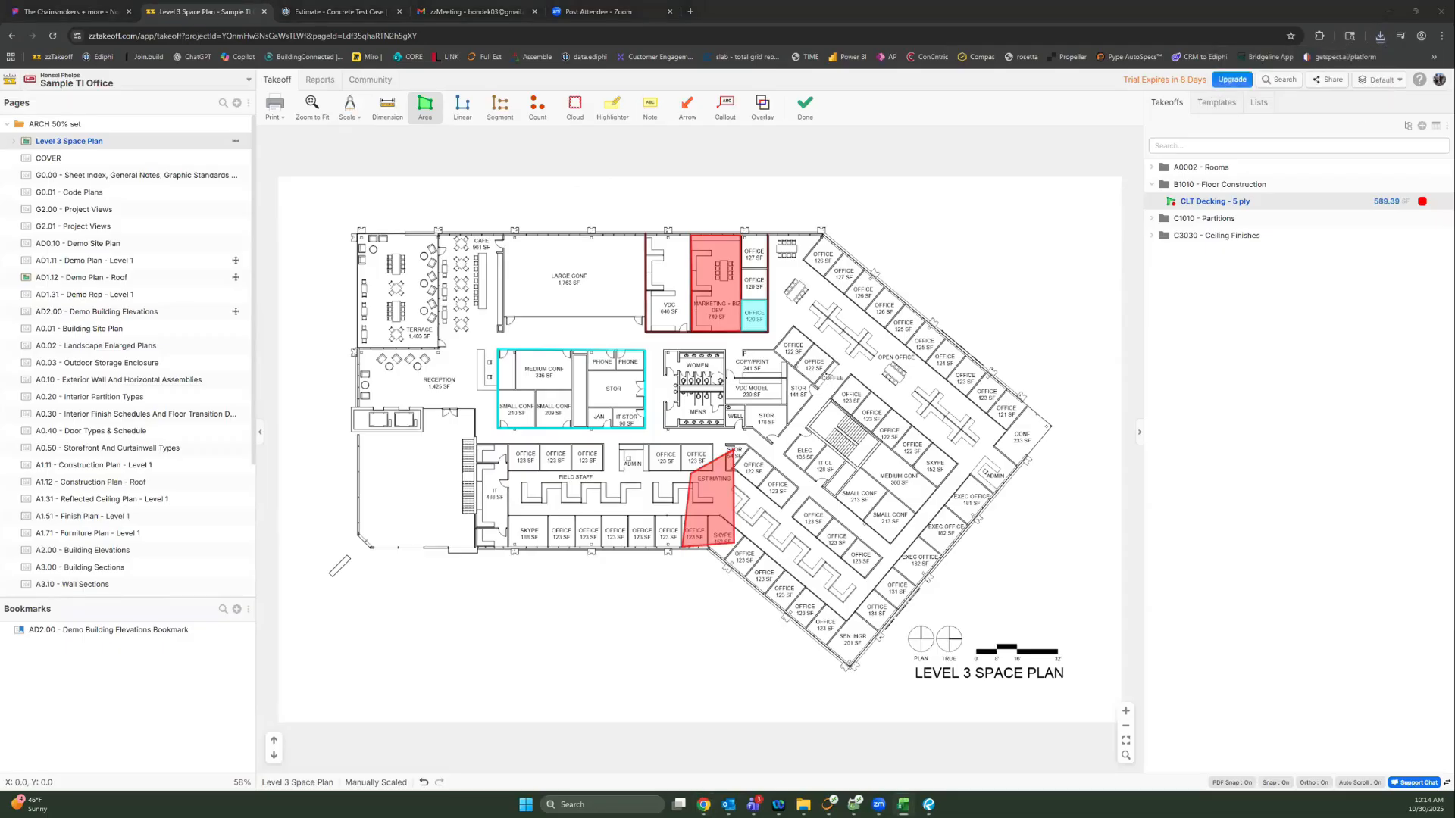
# Step: Autofit CSV columns A and B, check the five takeoff rows' quantities and units, then minimize Excel
pyautogui.click(513, 419)
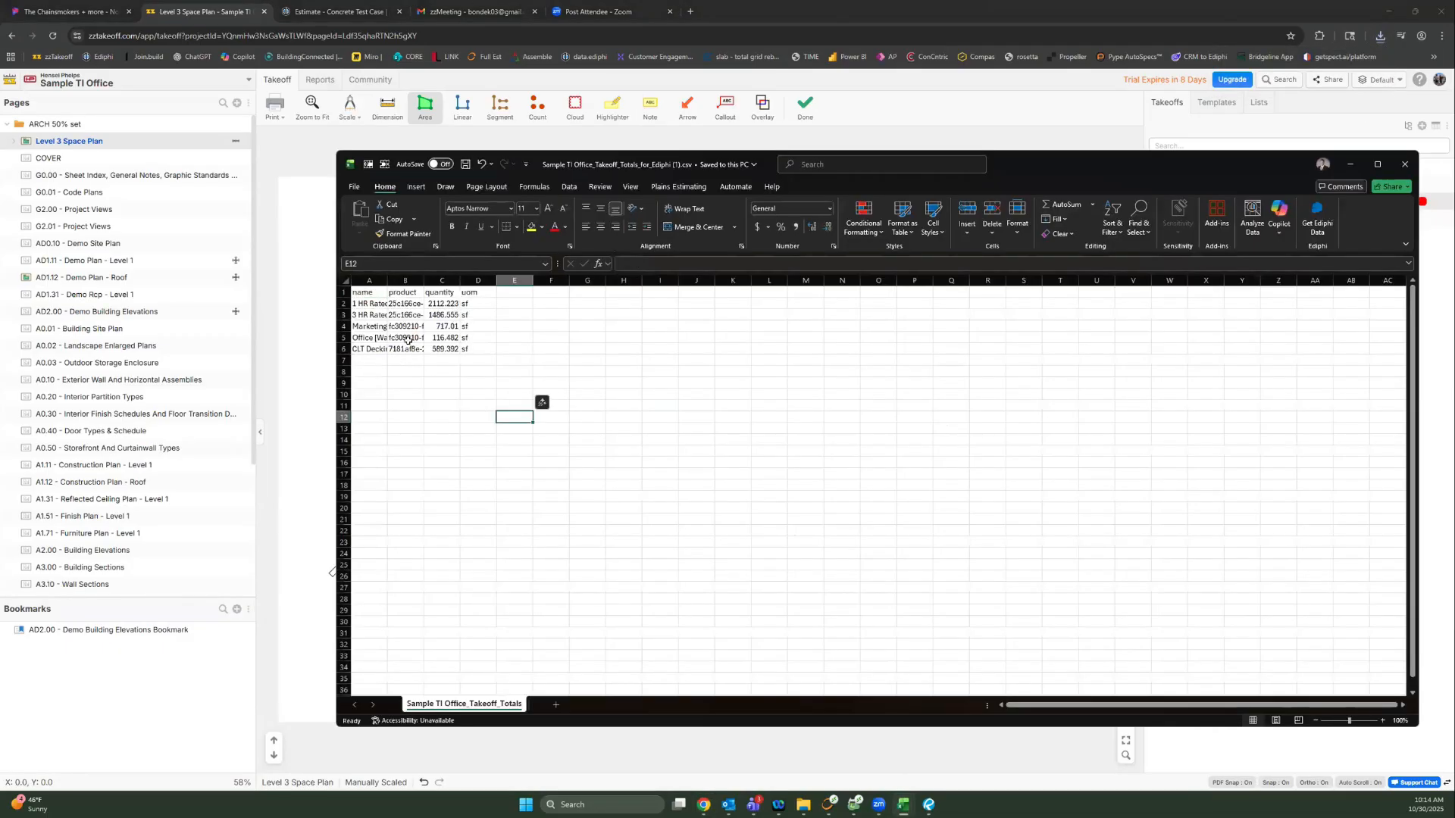
pyautogui.doubleClick(384, 280)
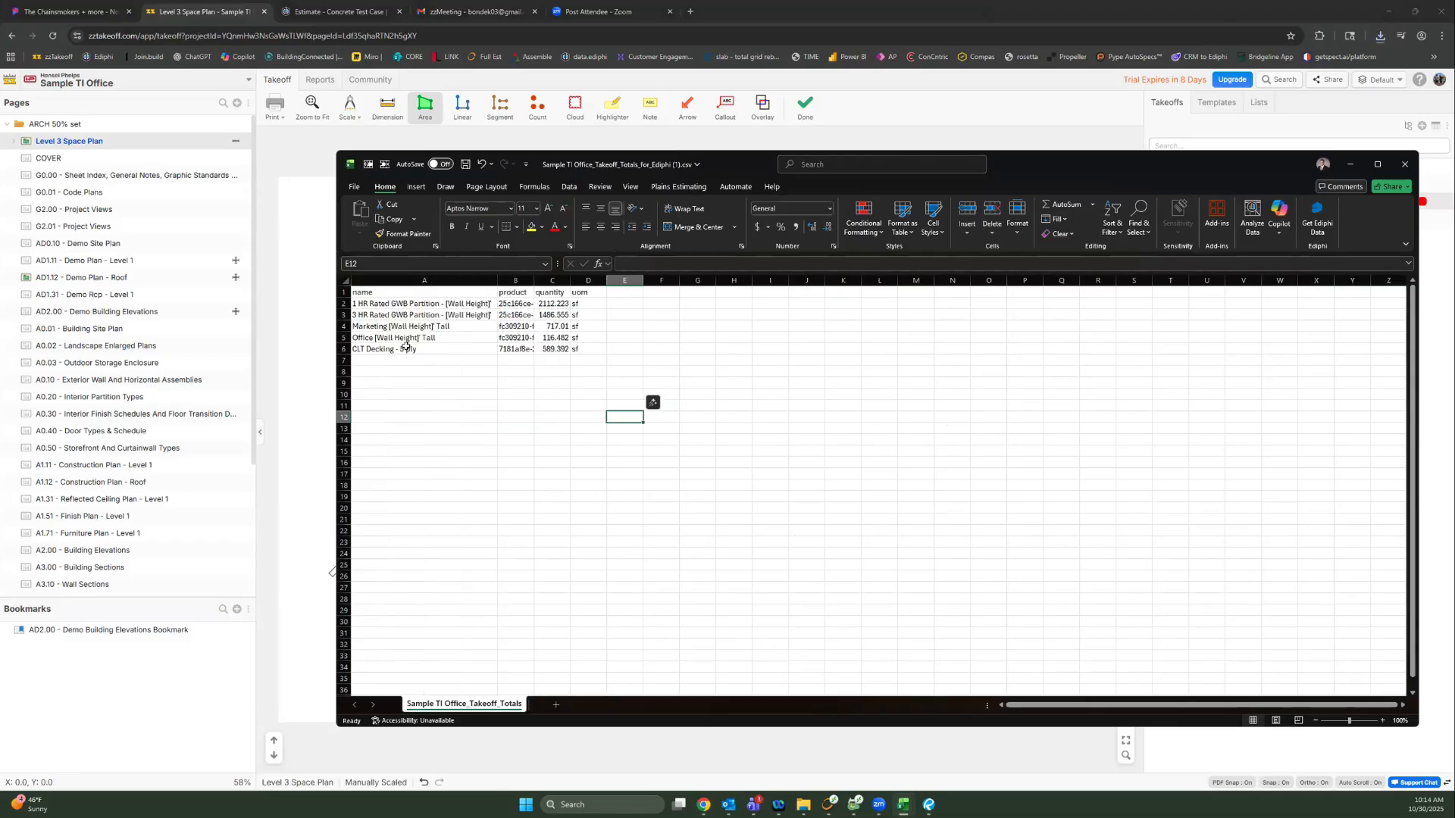
pyautogui.doubleClick(544, 276)
pyautogui.moveTo(531, 304); pyautogui.dragTo(570, 426)
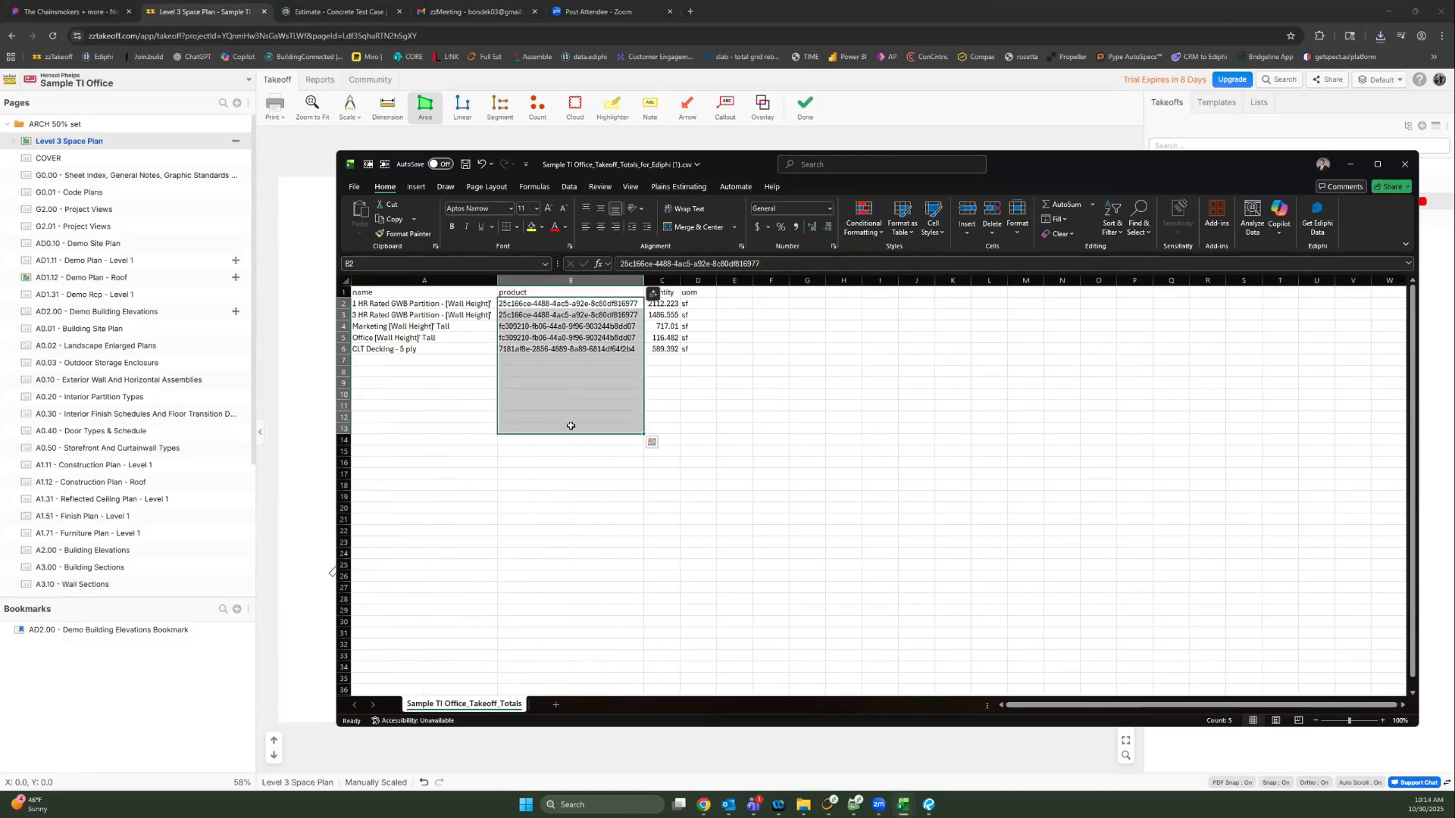
pyautogui.moveTo(385, 314); pyautogui.dragTo(385, 349)
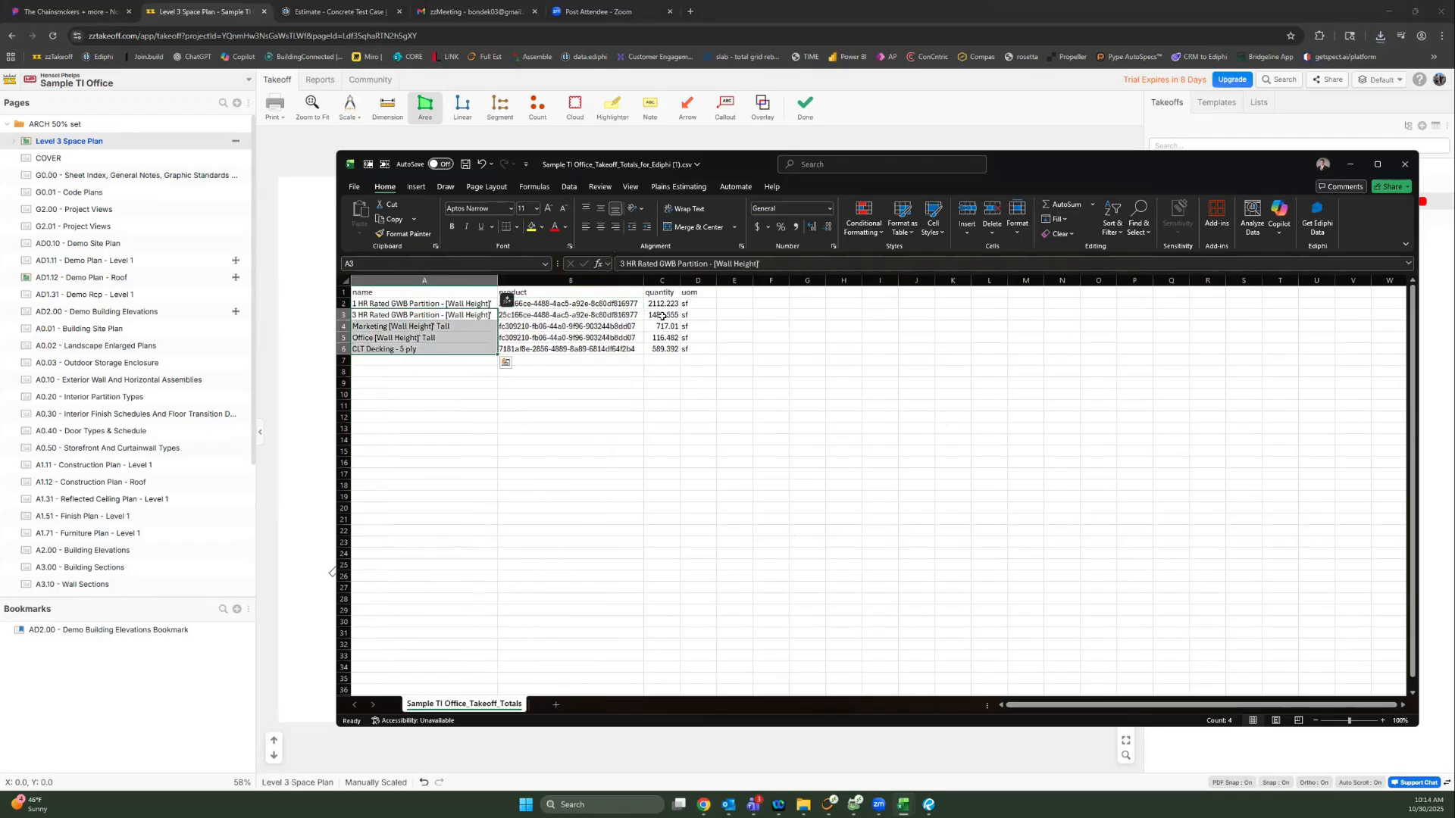
pyautogui.click(663, 316)
pyautogui.click(702, 313)
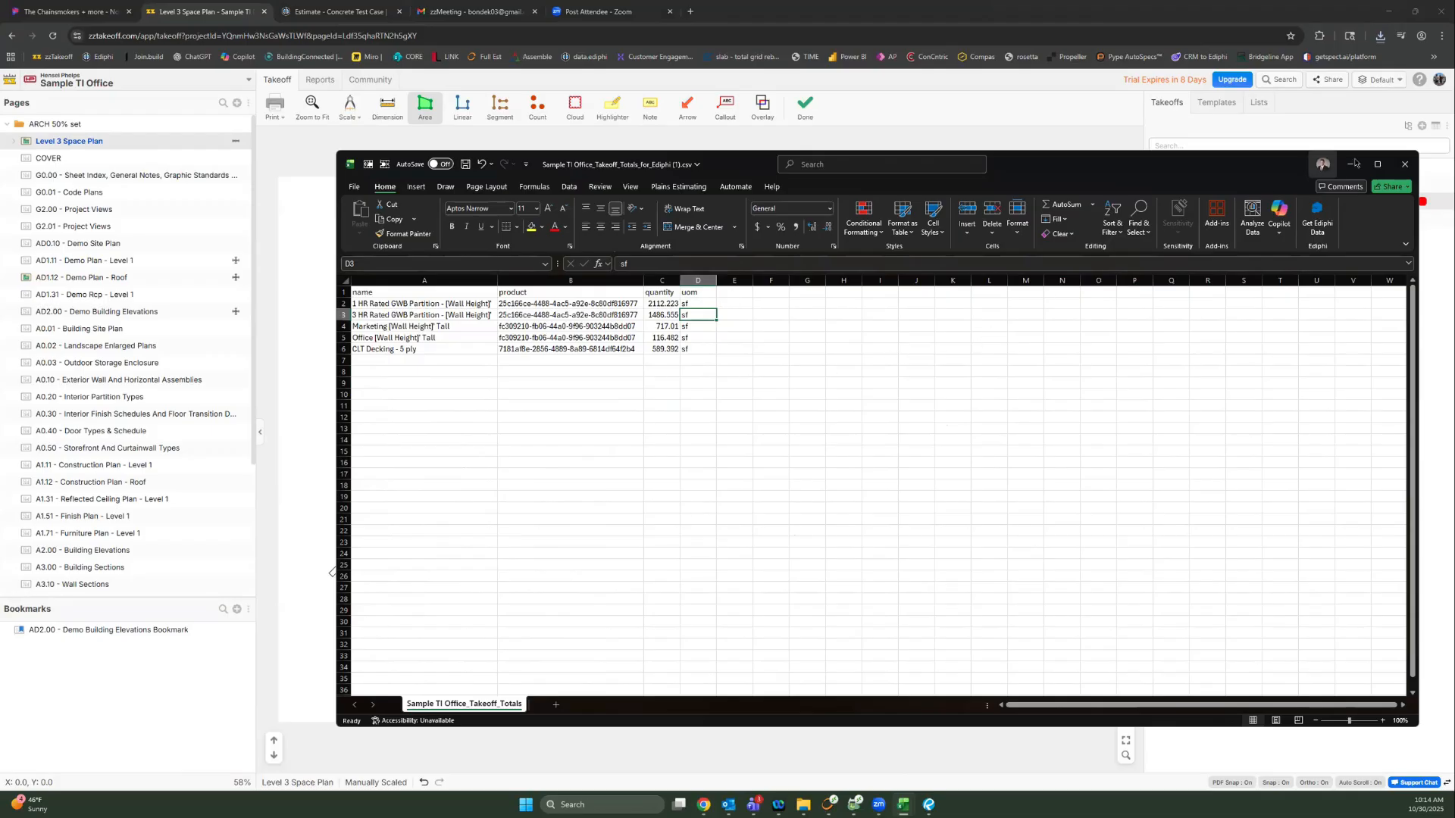
pyautogui.click(1353, 165)
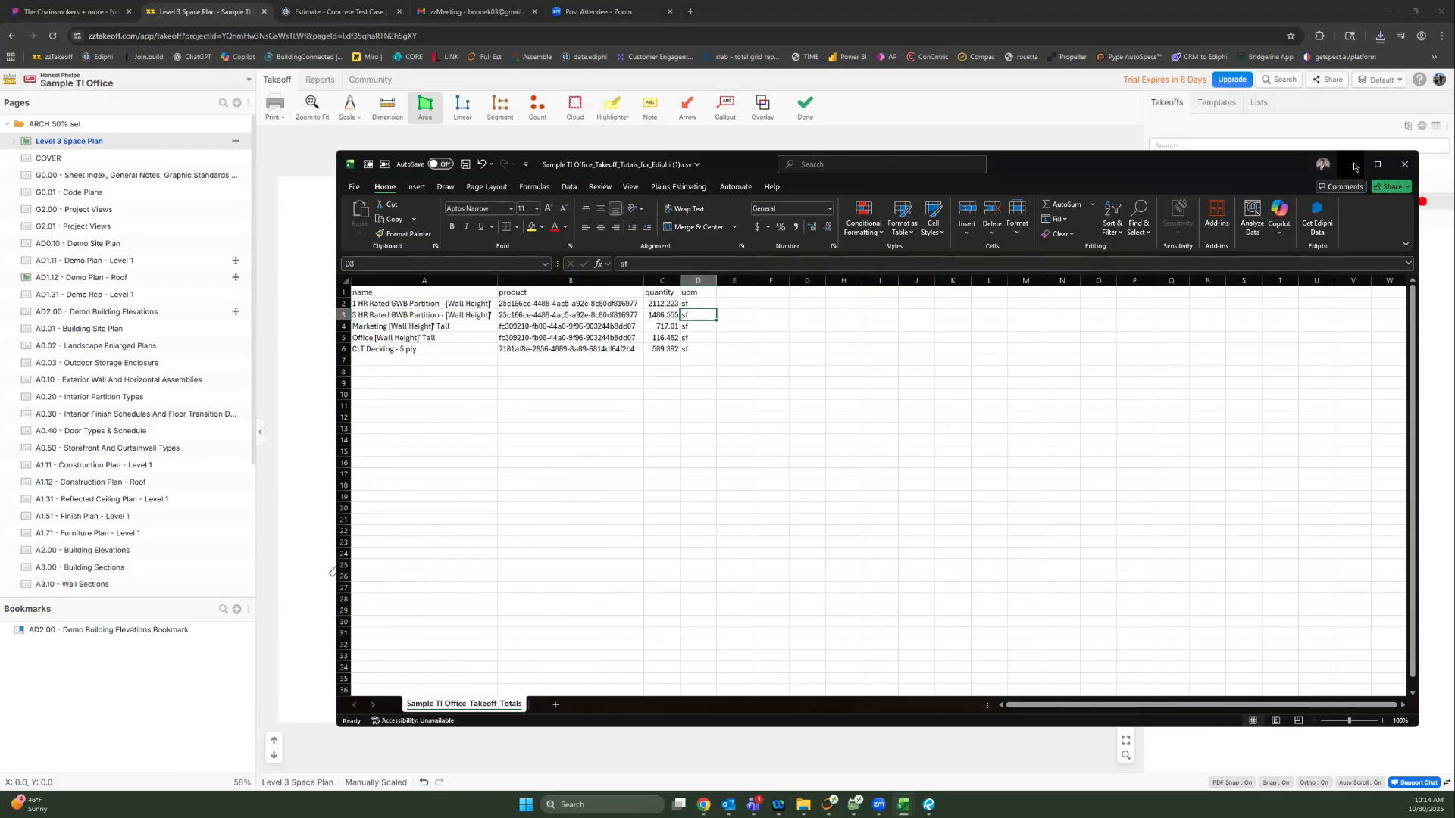
# Step: In the template library, select B1010 templates CLT Decking - 3 ply through Curbs and open grouping options
pyautogui.click(1215, 102)
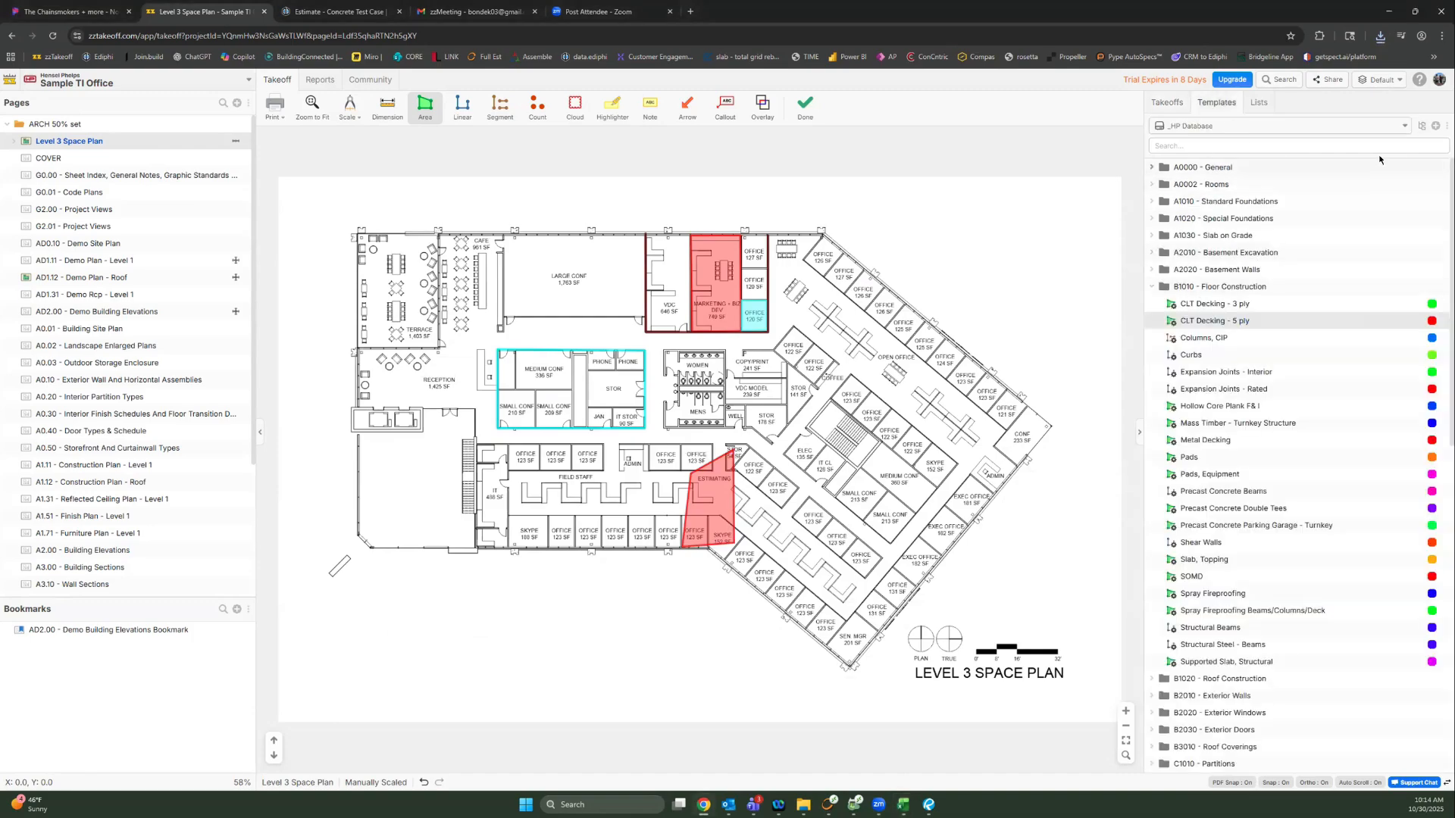
pyautogui.click(1205, 305)
pyautogui.keyDown('shift'); pyautogui.click(1201, 354); pyautogui.keyUp('shift')
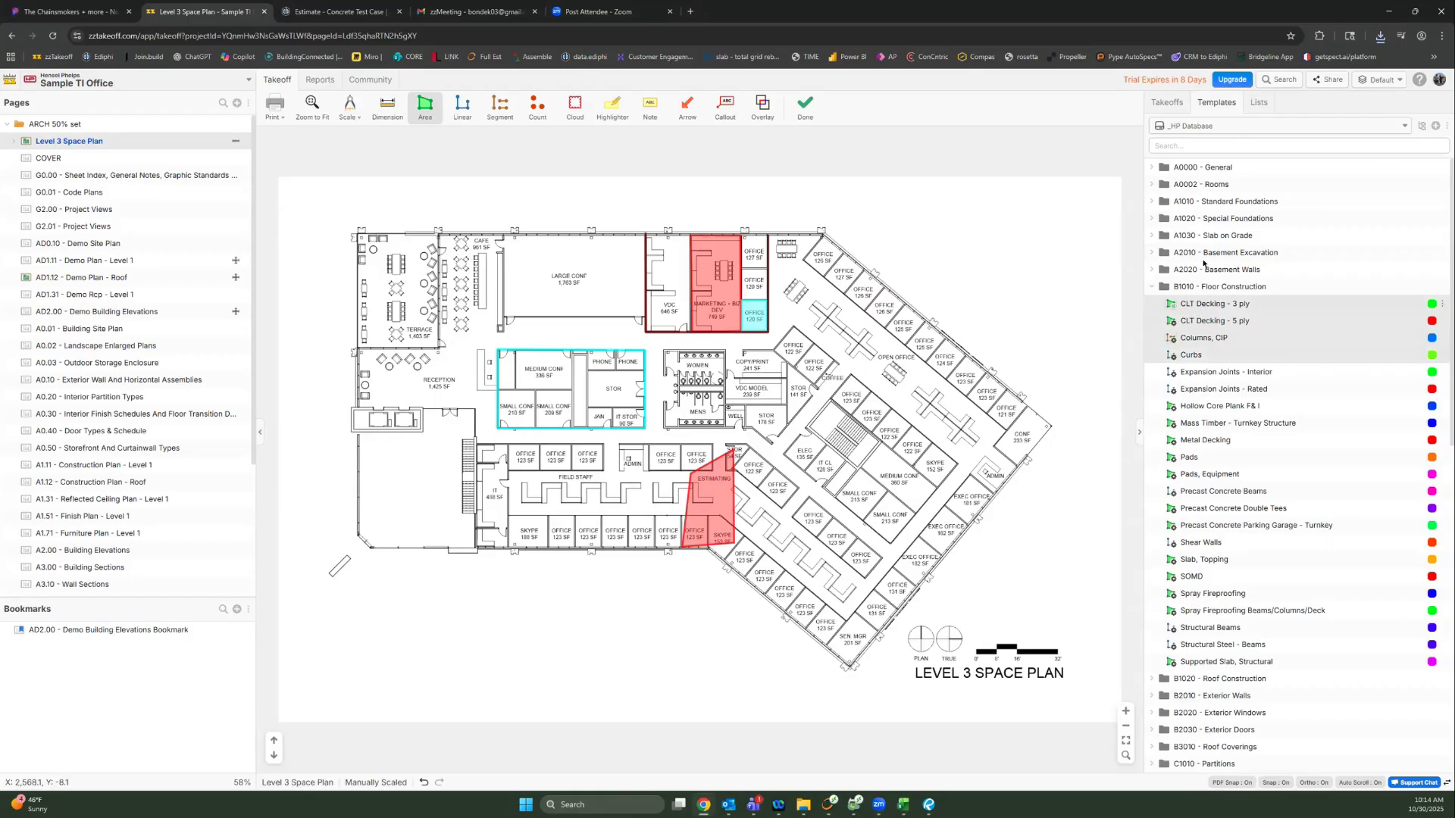
pyautogui.moveTo(1201, 304)
pyautogui.mouseDown()
pyautogui.moveTo(1202, 262)
pyautogui.moveTo(1200, 306)
pyautogui.mouseUp()
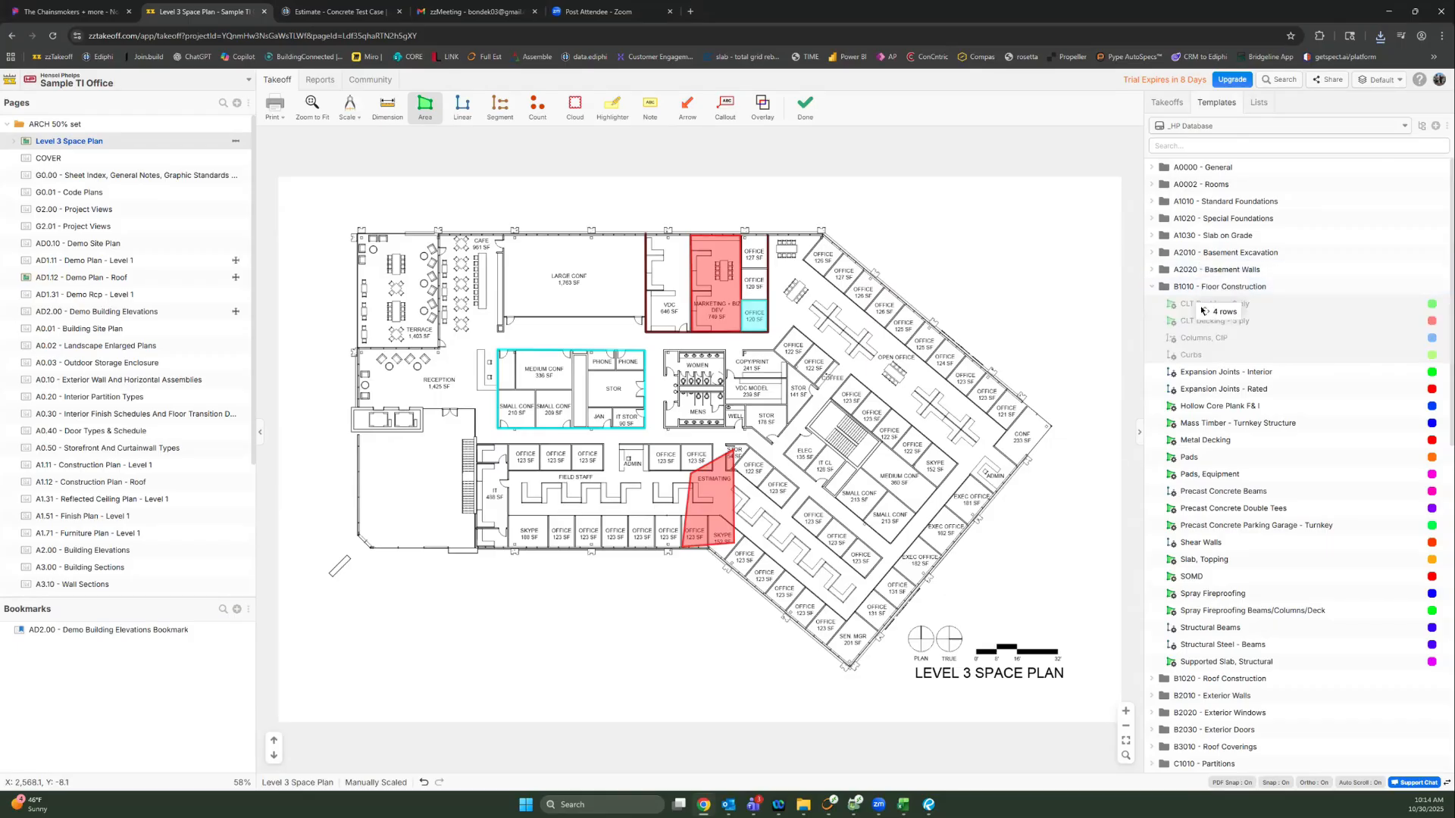
pyautogui.click(1419, 126)
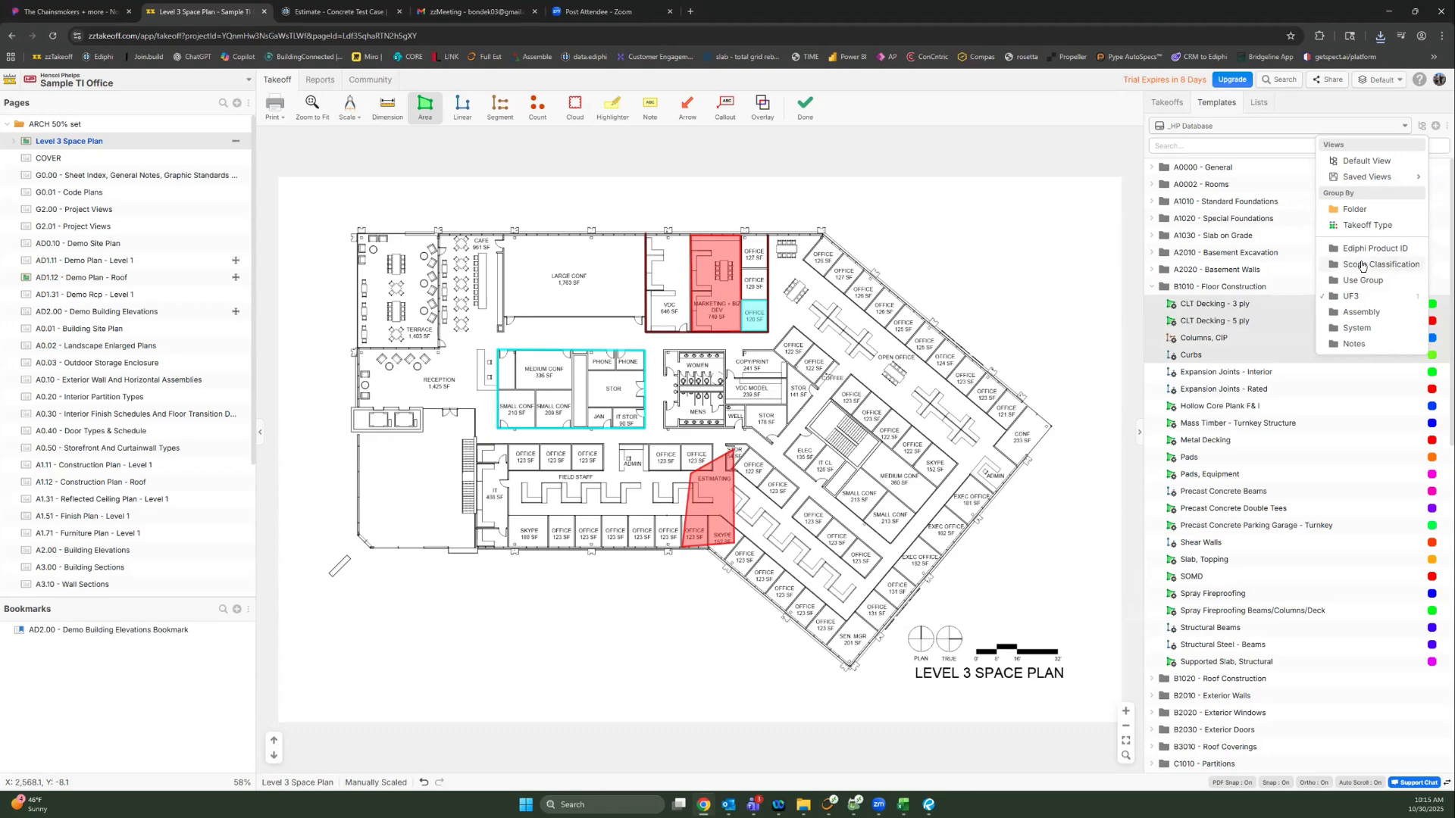
# Step: Add Scope Classification as a template grouping level and expand B1010's 0300 - Cast-in-Place Concrete group
pyautogui.click(1362, 266)
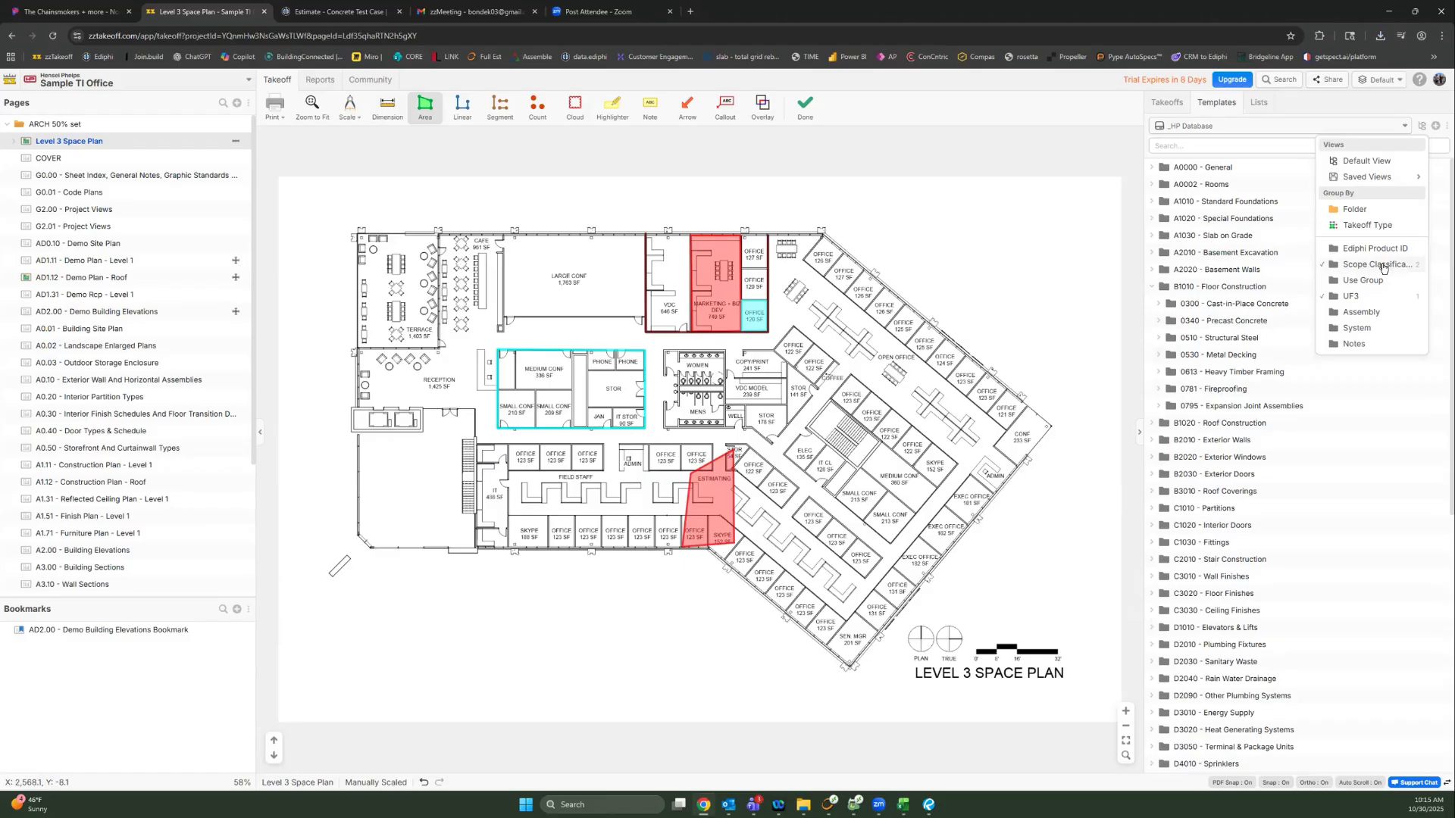
pyautogui.click(1229, 308)
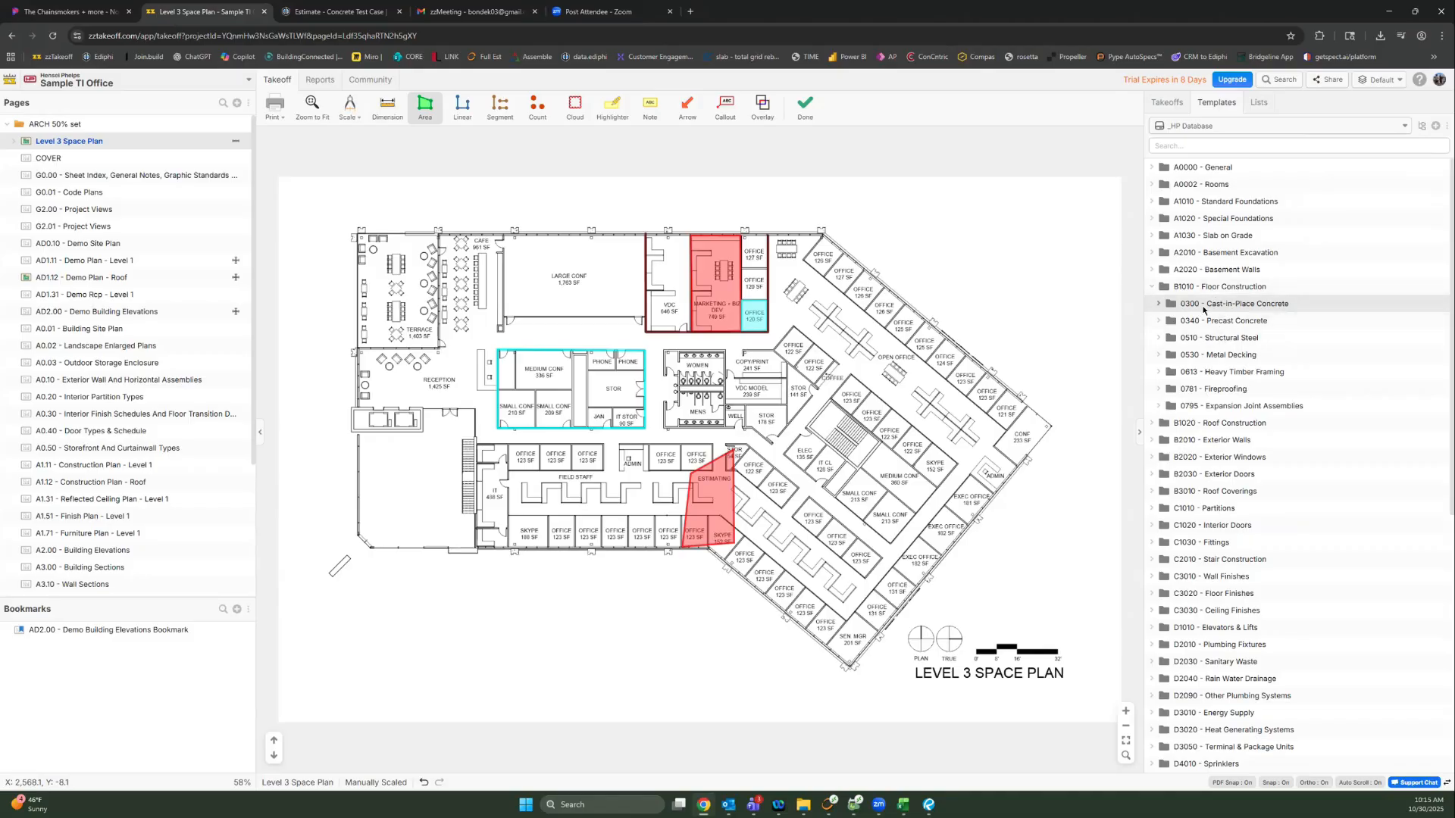
pyautogui.click(1160, 305)
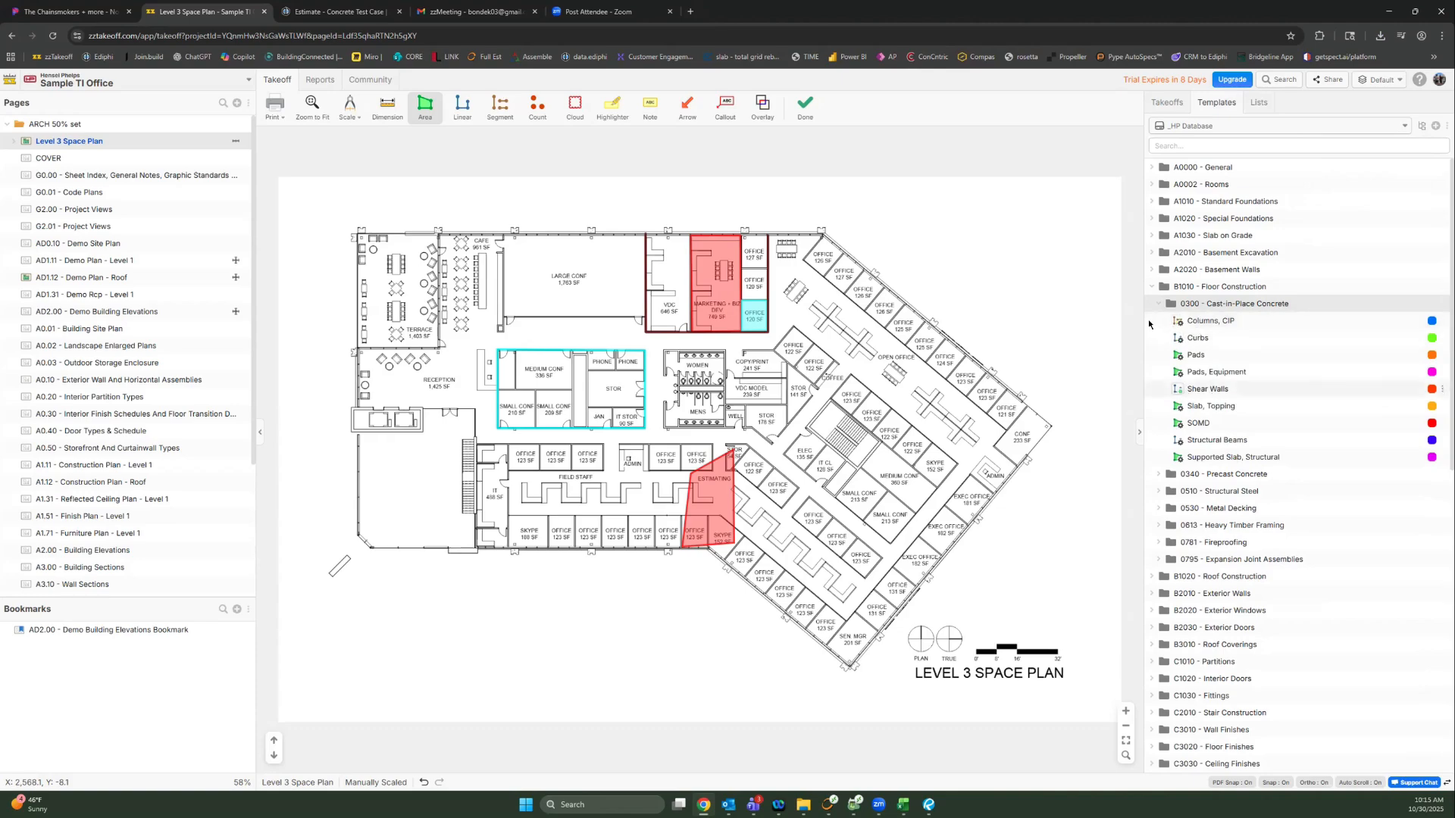
pyautogui.click(1422, 126)
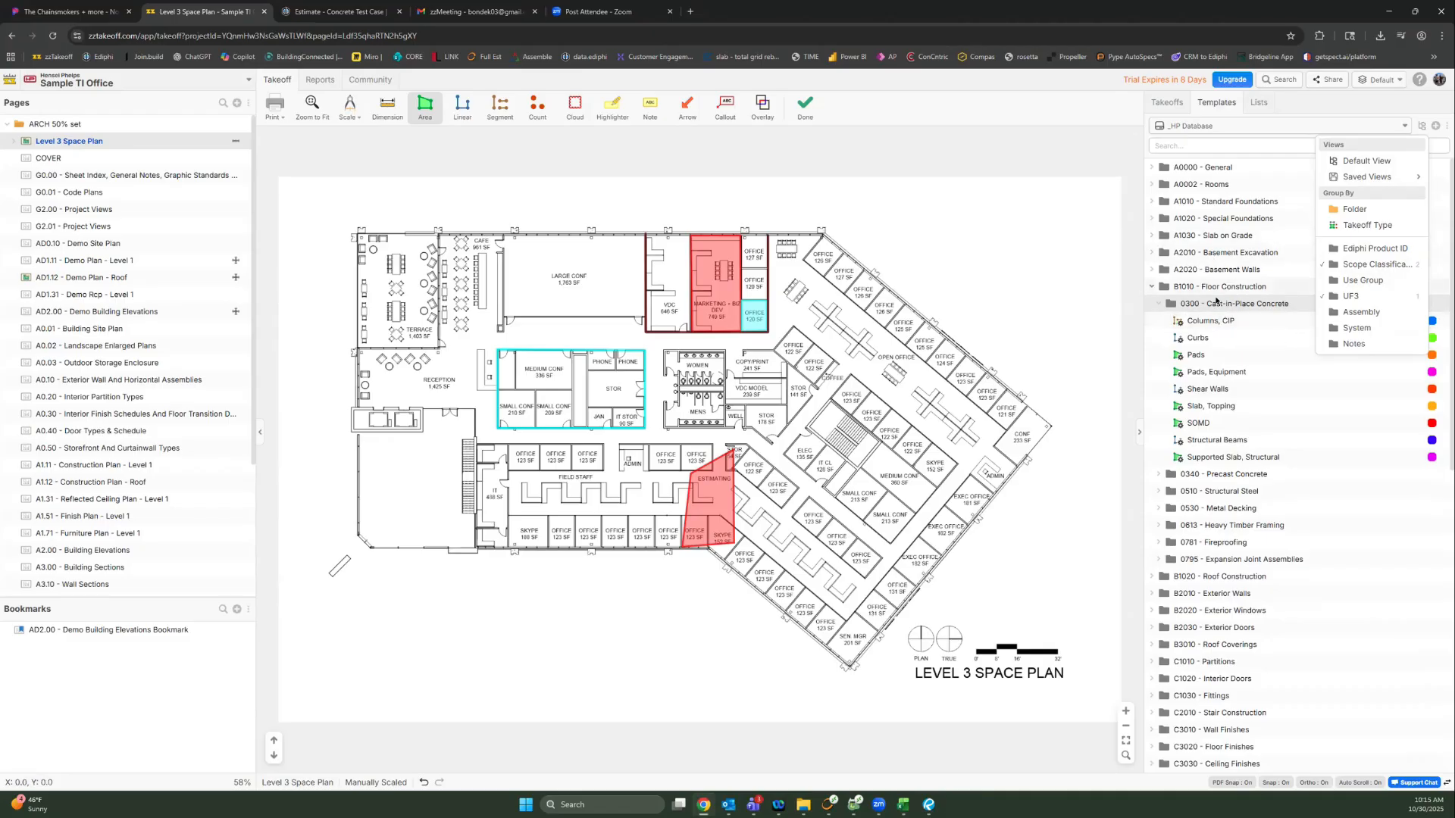
# Step: Set Use Group to hotel in the CLT Decking - 5 ply takeoff properties and save
pyautogui.click(1168, 103)
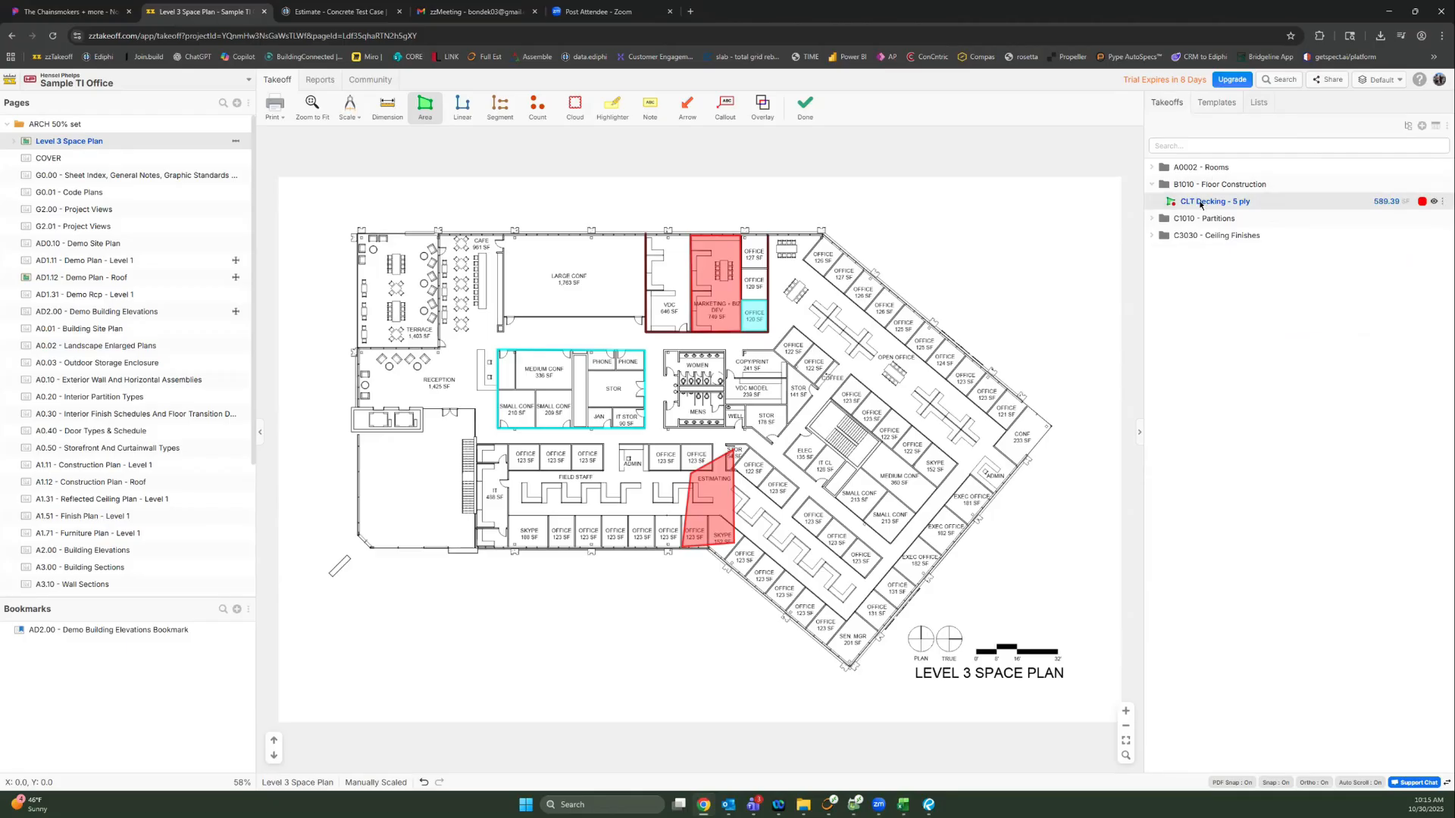
pyautogui.doubleClick(1201, 202)
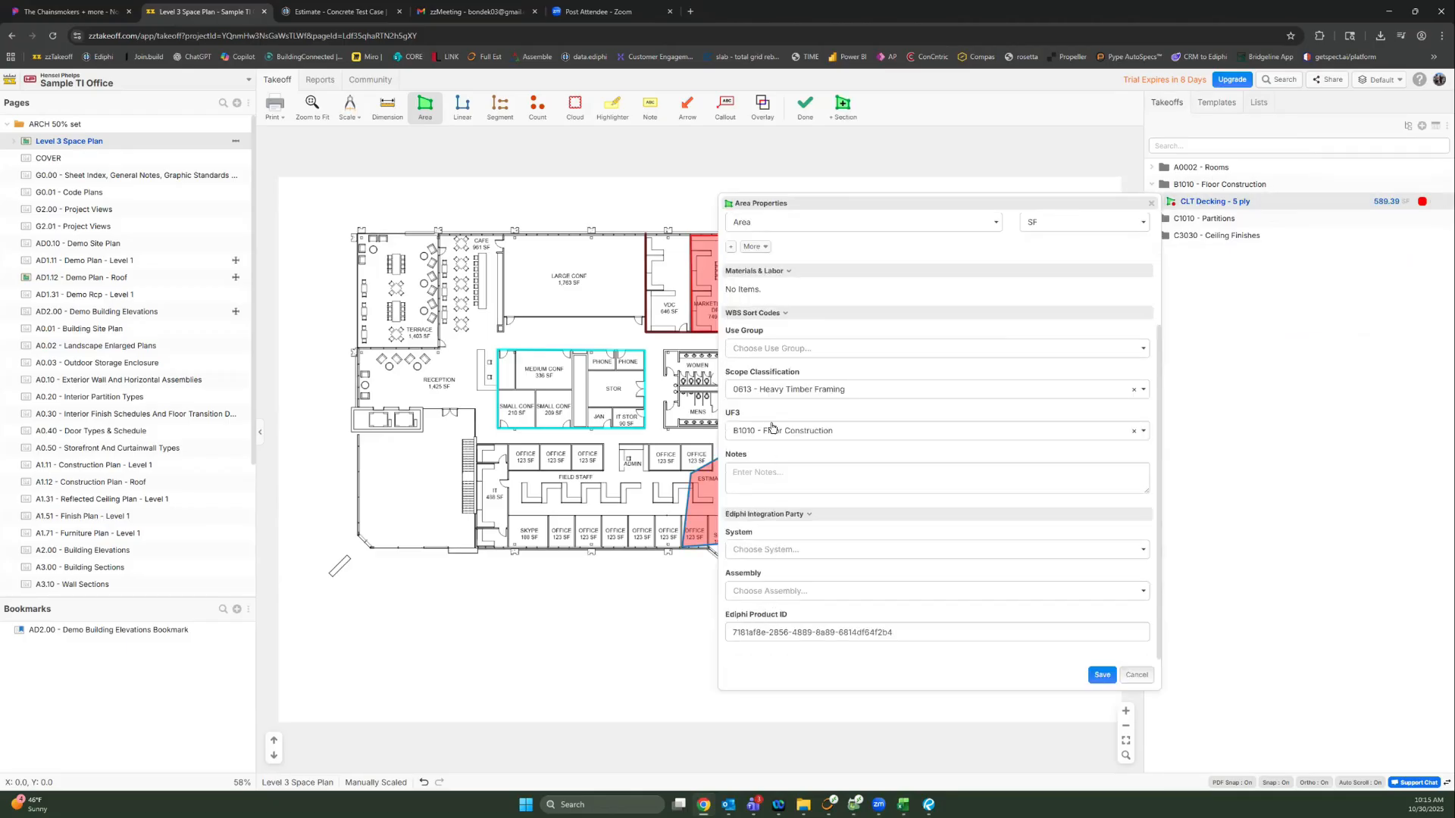
pyautogui.click(787, 347)
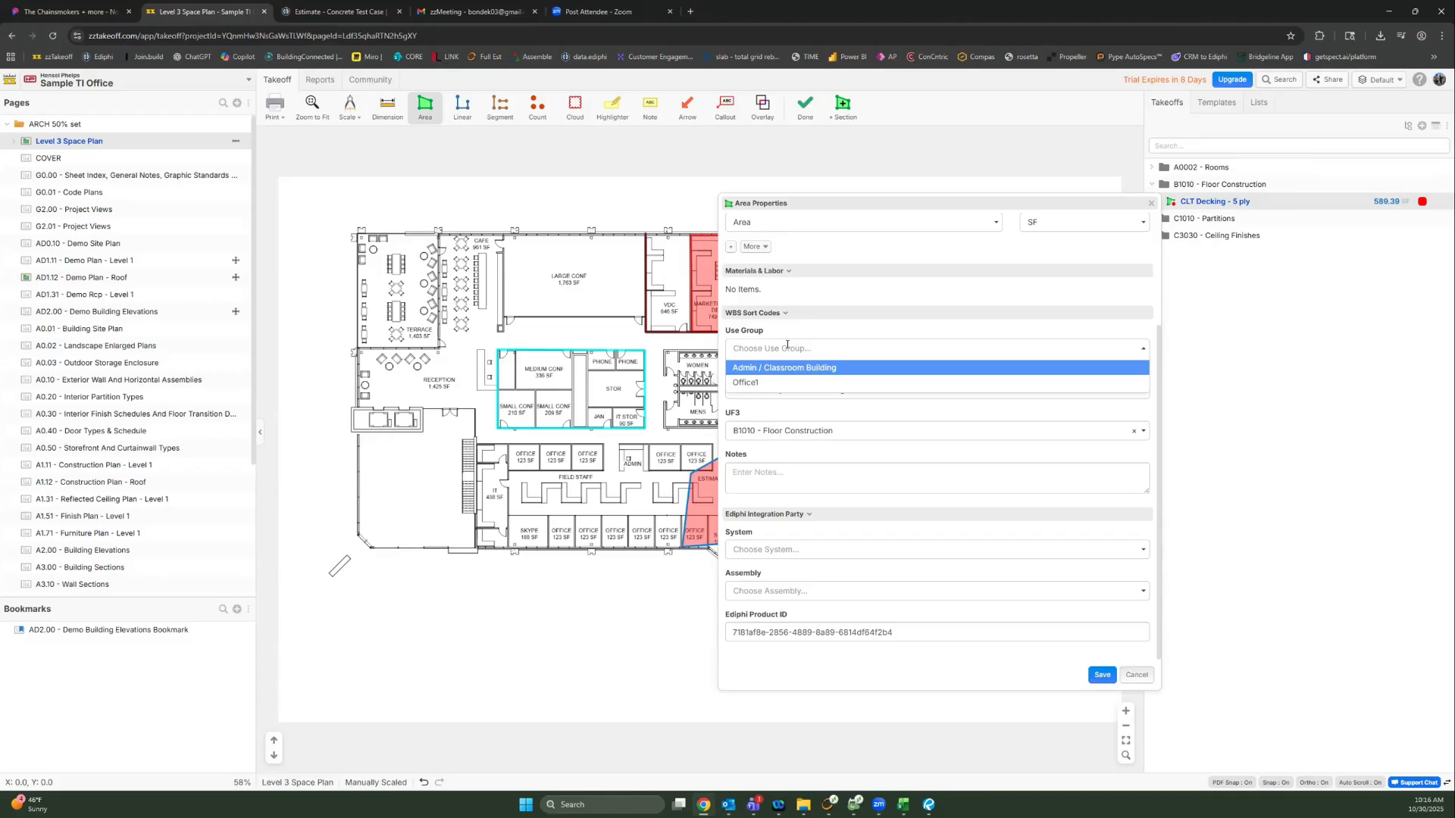
pyautogui.write('hotel')
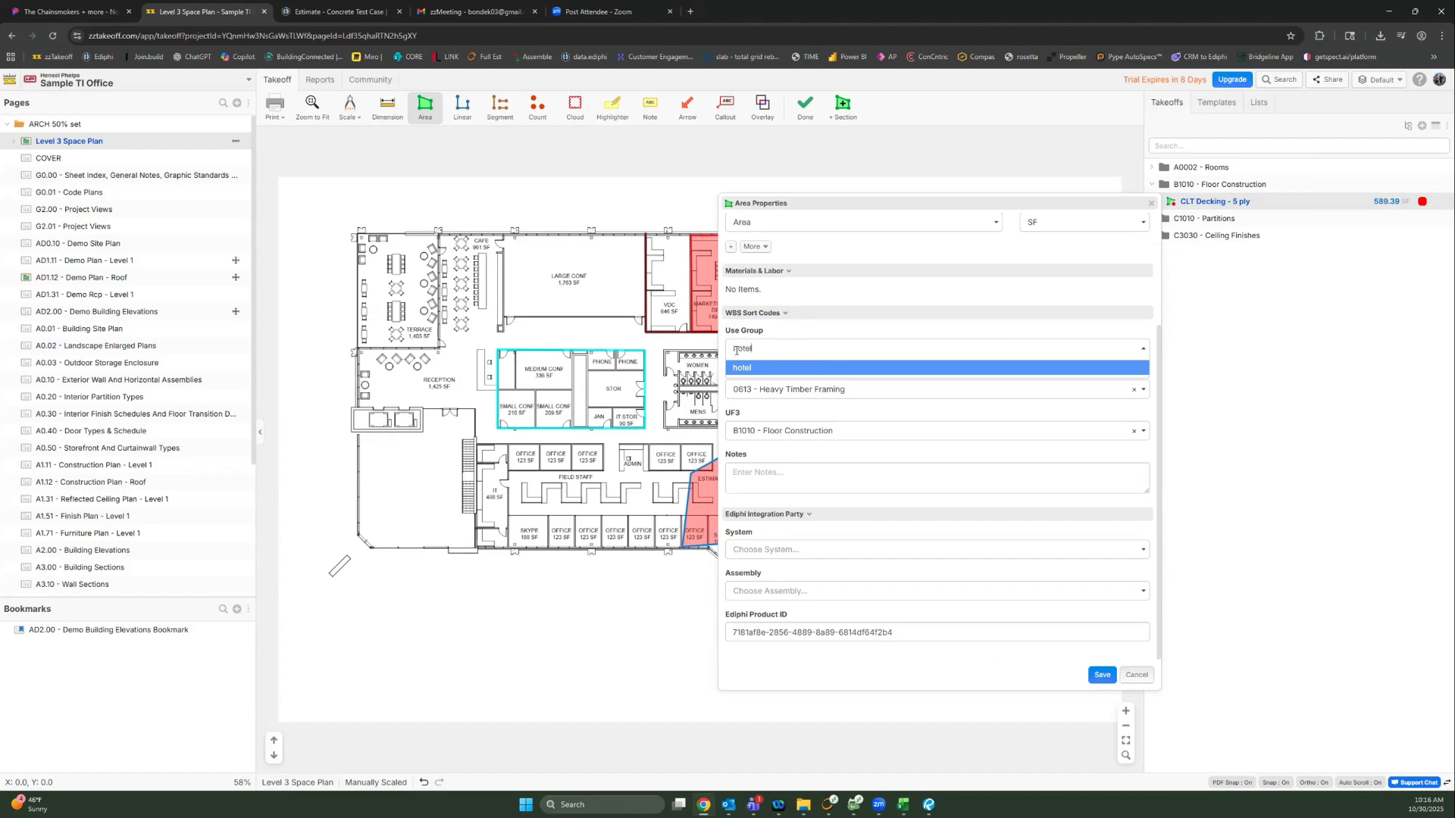
pyautogui.click(739, 366)
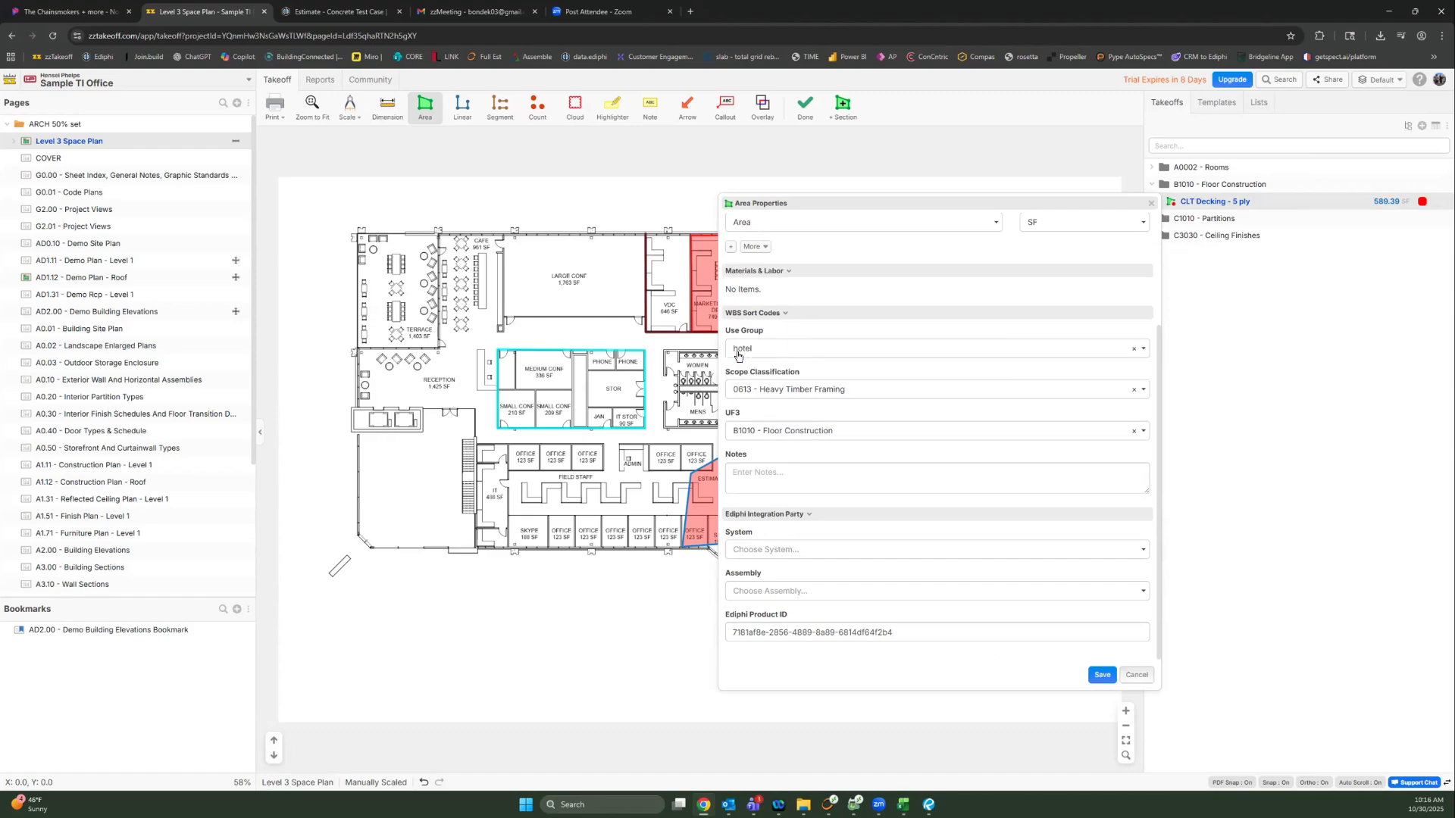
pyautogui.click(1101, 676)
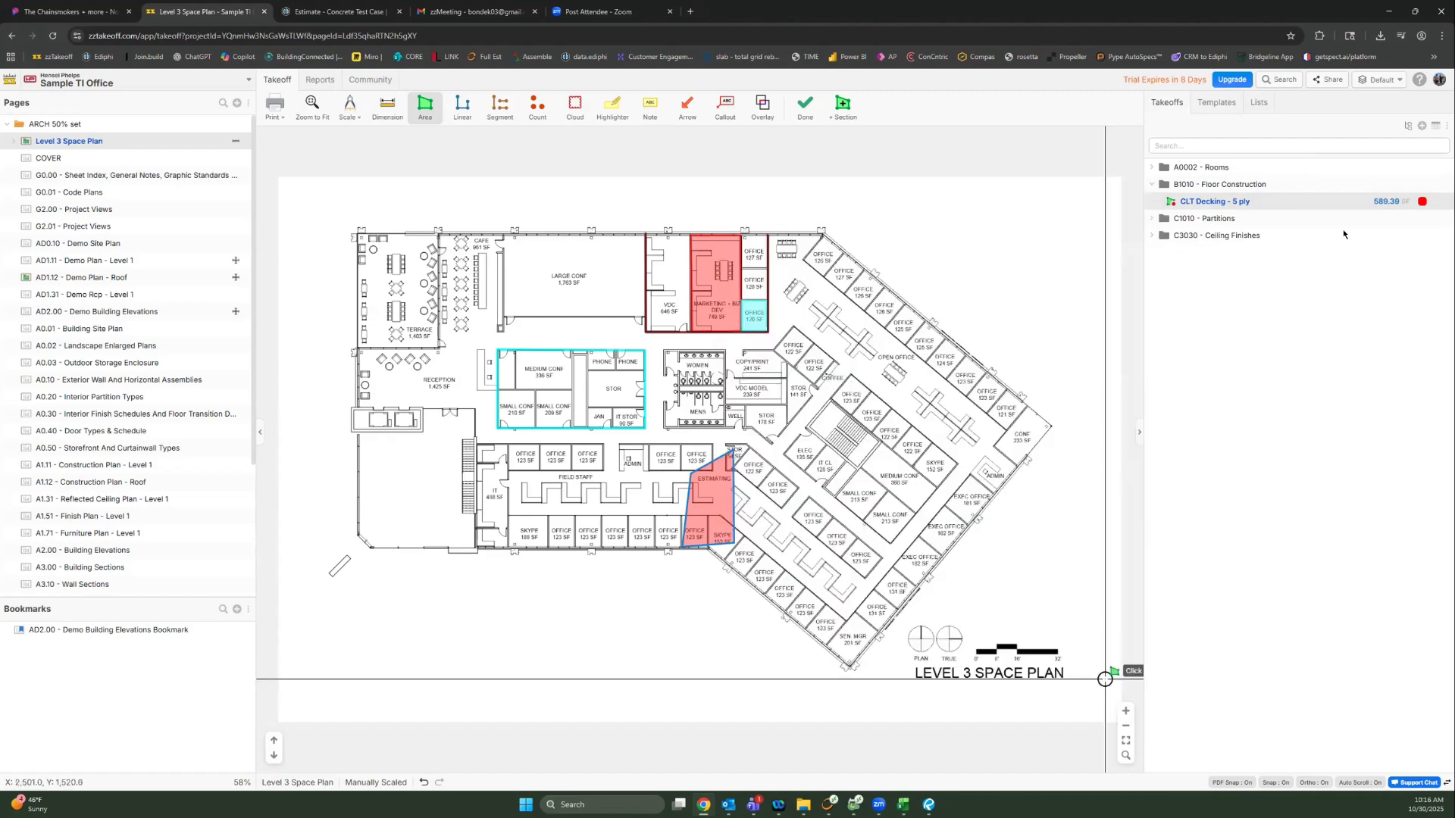
# Step: Group the takeoff list by Use Group, then UF3, with Folder grouping turned off
pyautogui.click(1410, 130)
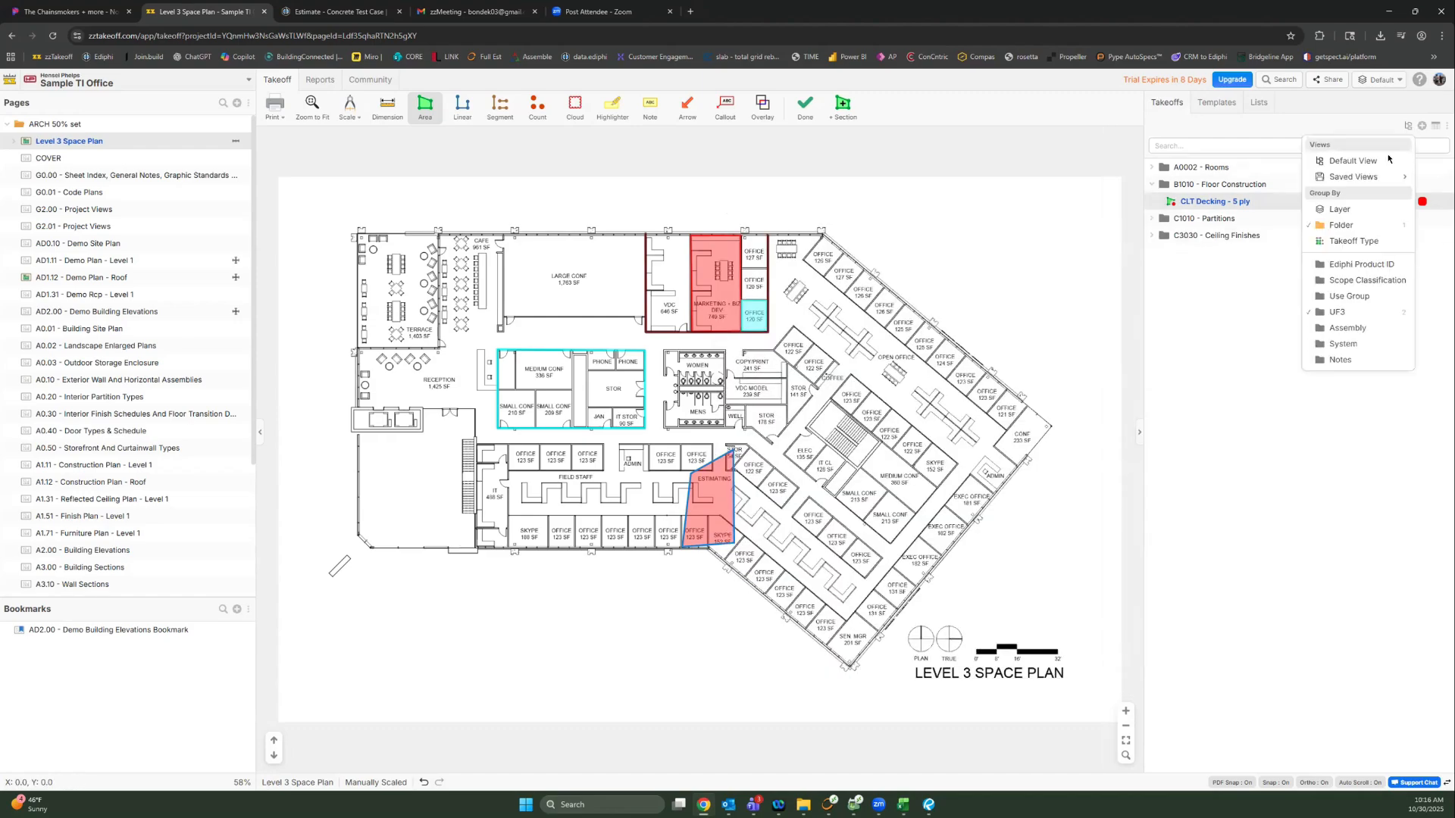
pyautogui.click(1355, 299)
pyautogui.click(1352, 314)
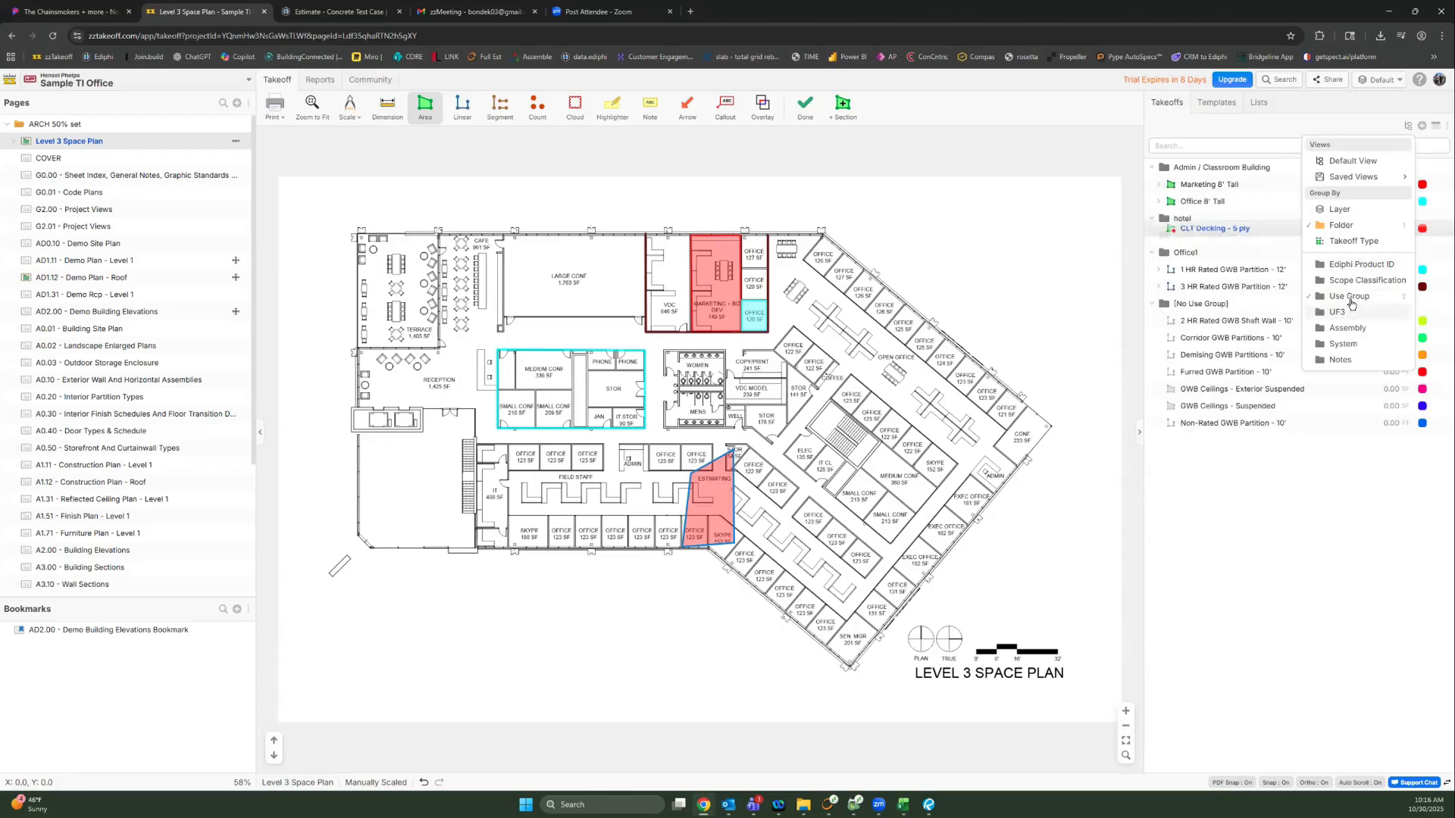
pyautogui.click(1367, 231)
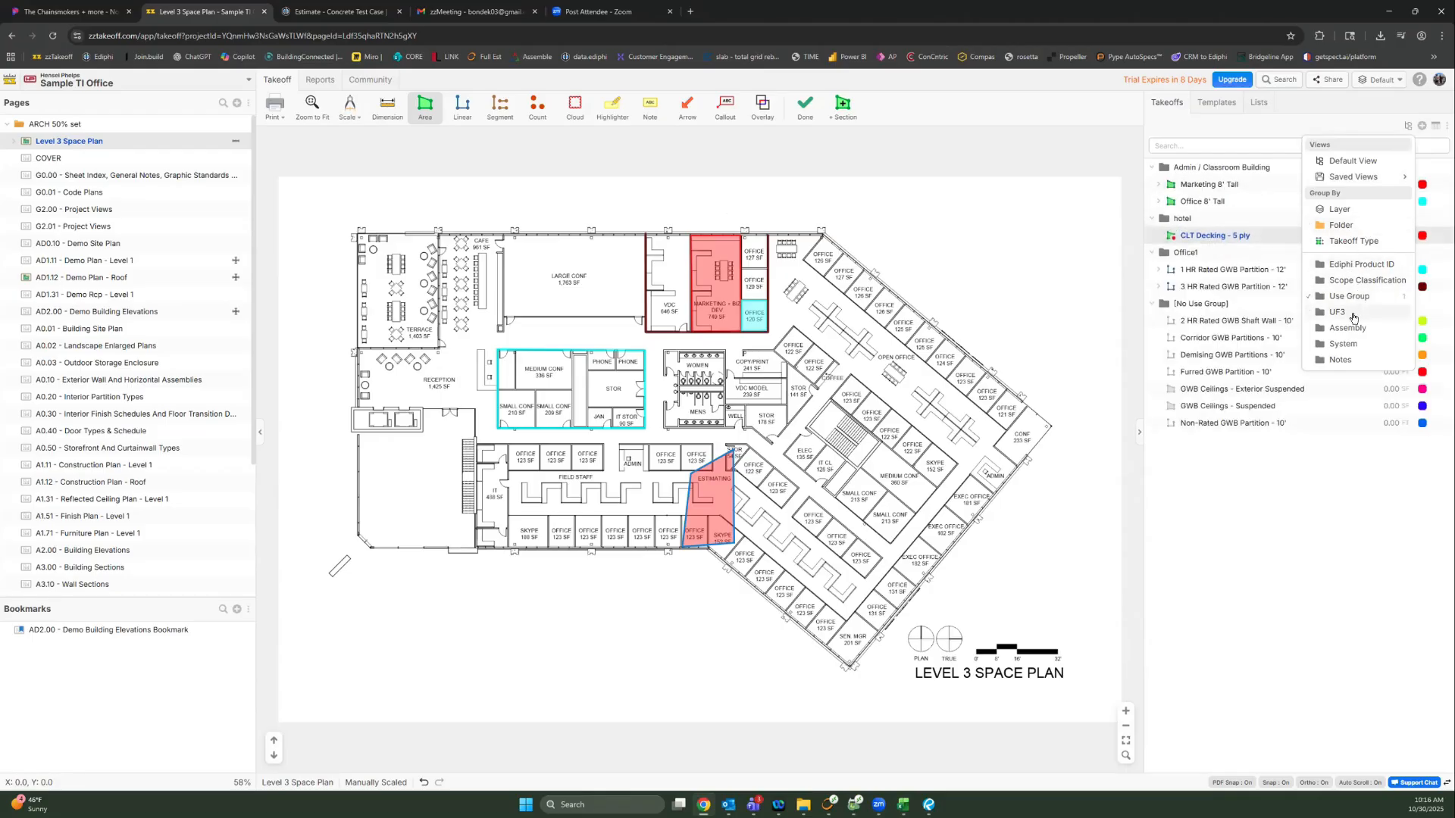
pyautogui.click(1352, 312)
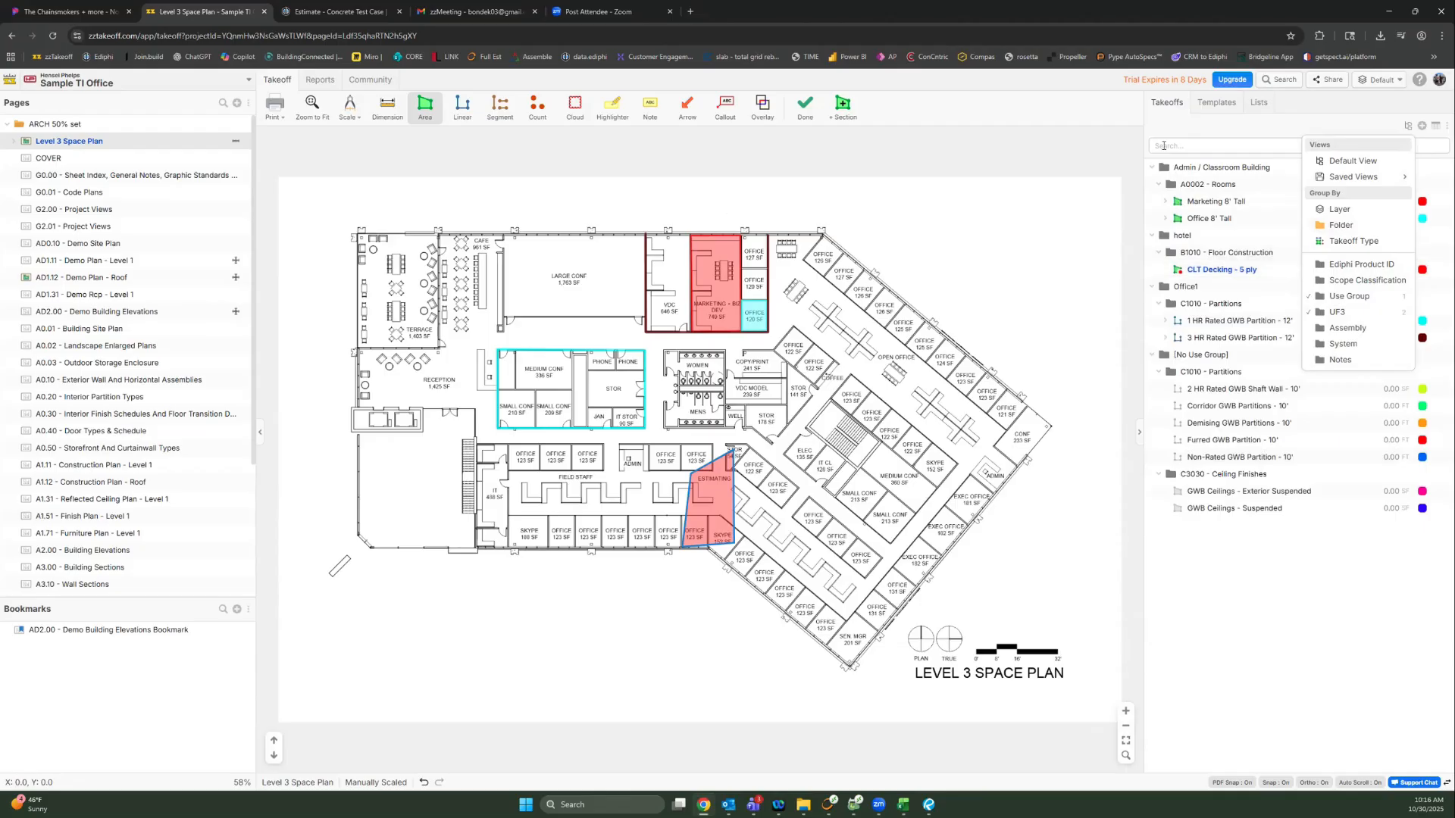
# Step: Collapse all Use Group groups, then expand only hotel to show CLT Decking - 5 ply
pyautogui.click(1151, 167)
pyautogui.click(1151, 184)
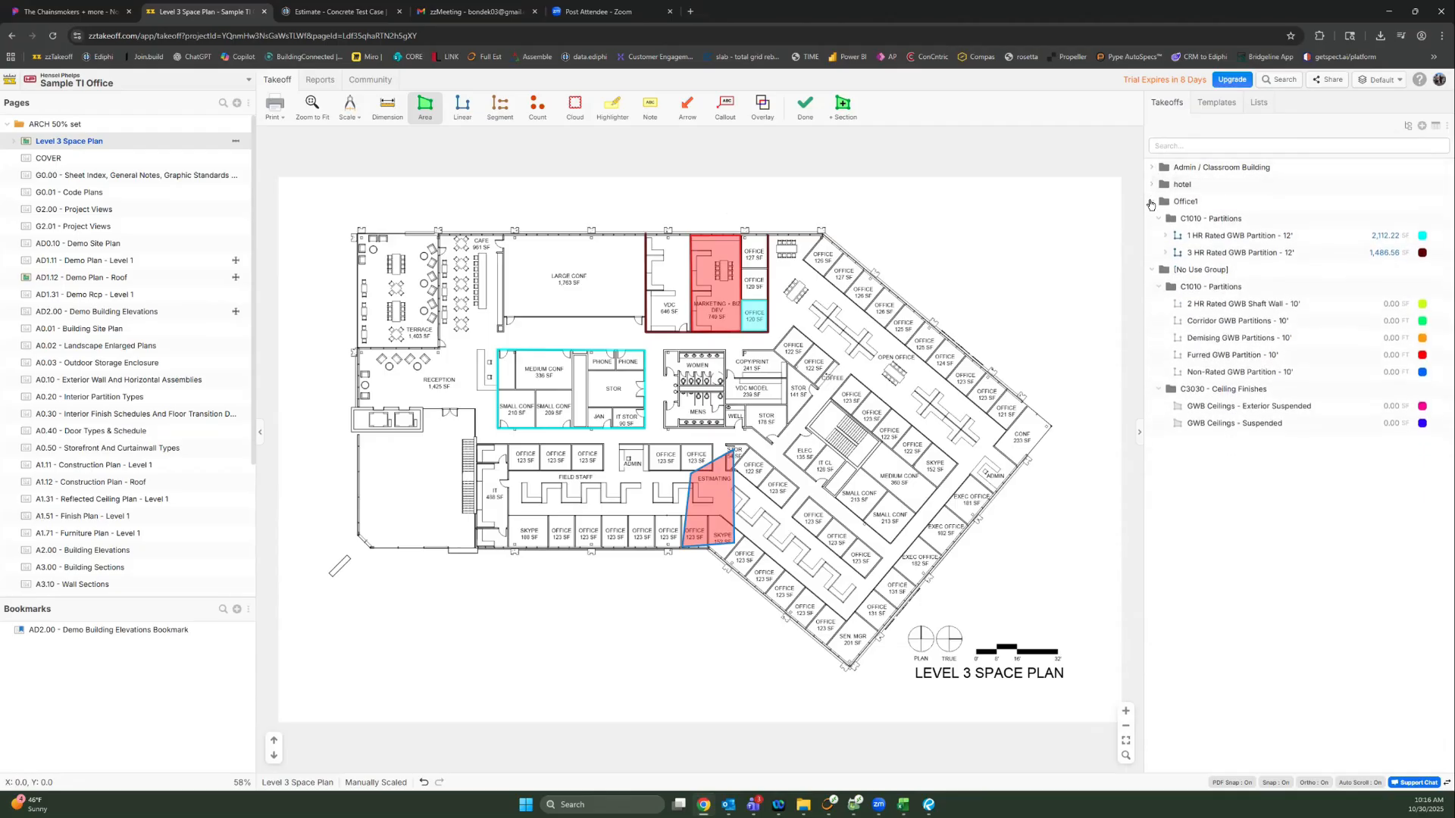
pyautogui.click(1151, 202)
pyautogui.click(1151, 223)
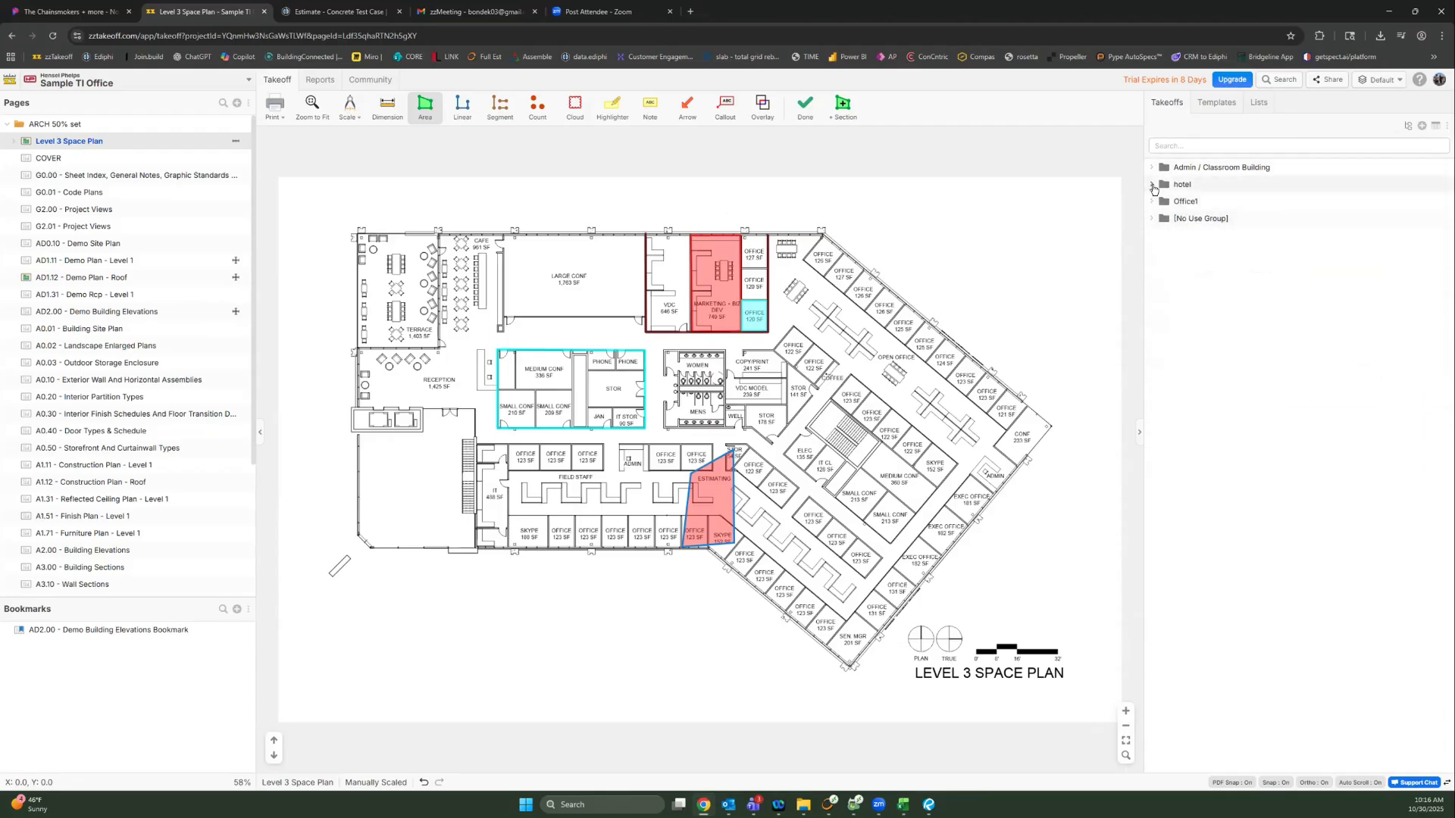
pyautogui.click(1152, 185)
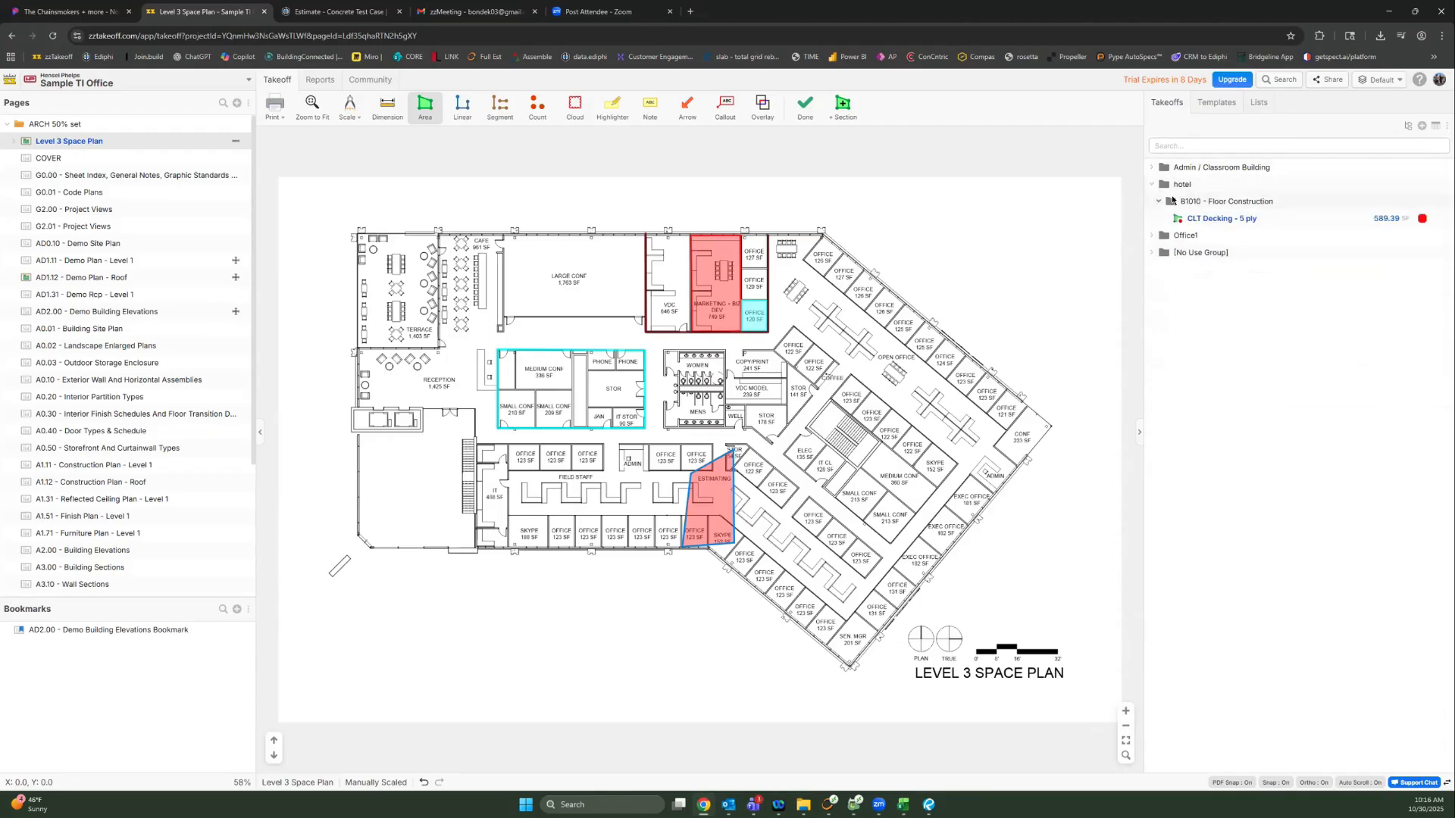
# Step: Check the CLT Decking - 5 ply WBS sort codes, then open Settings from the account menu
pyautogui.doubleClick(1208, 221)
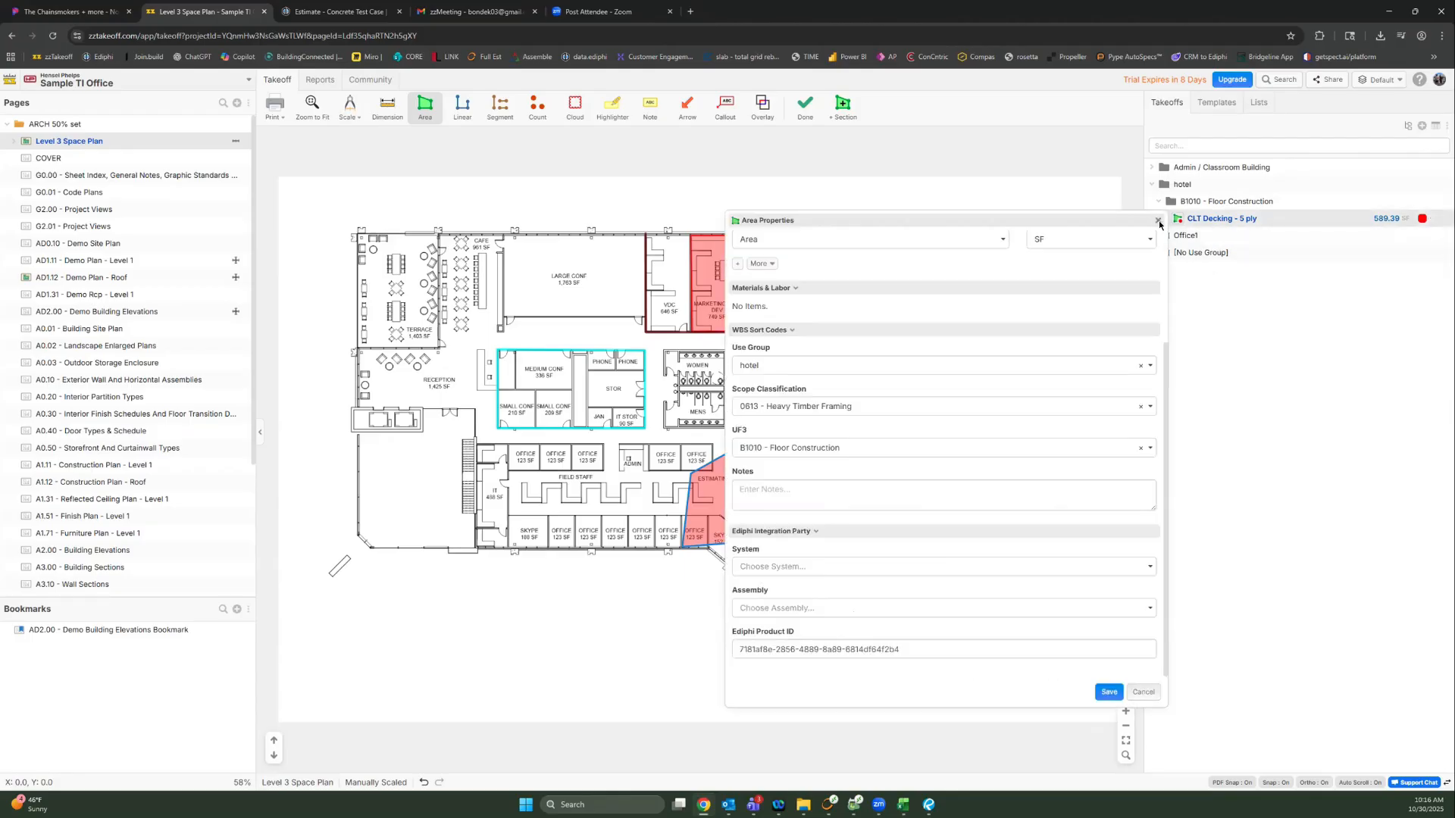
pyautogui.click(1157, 221)
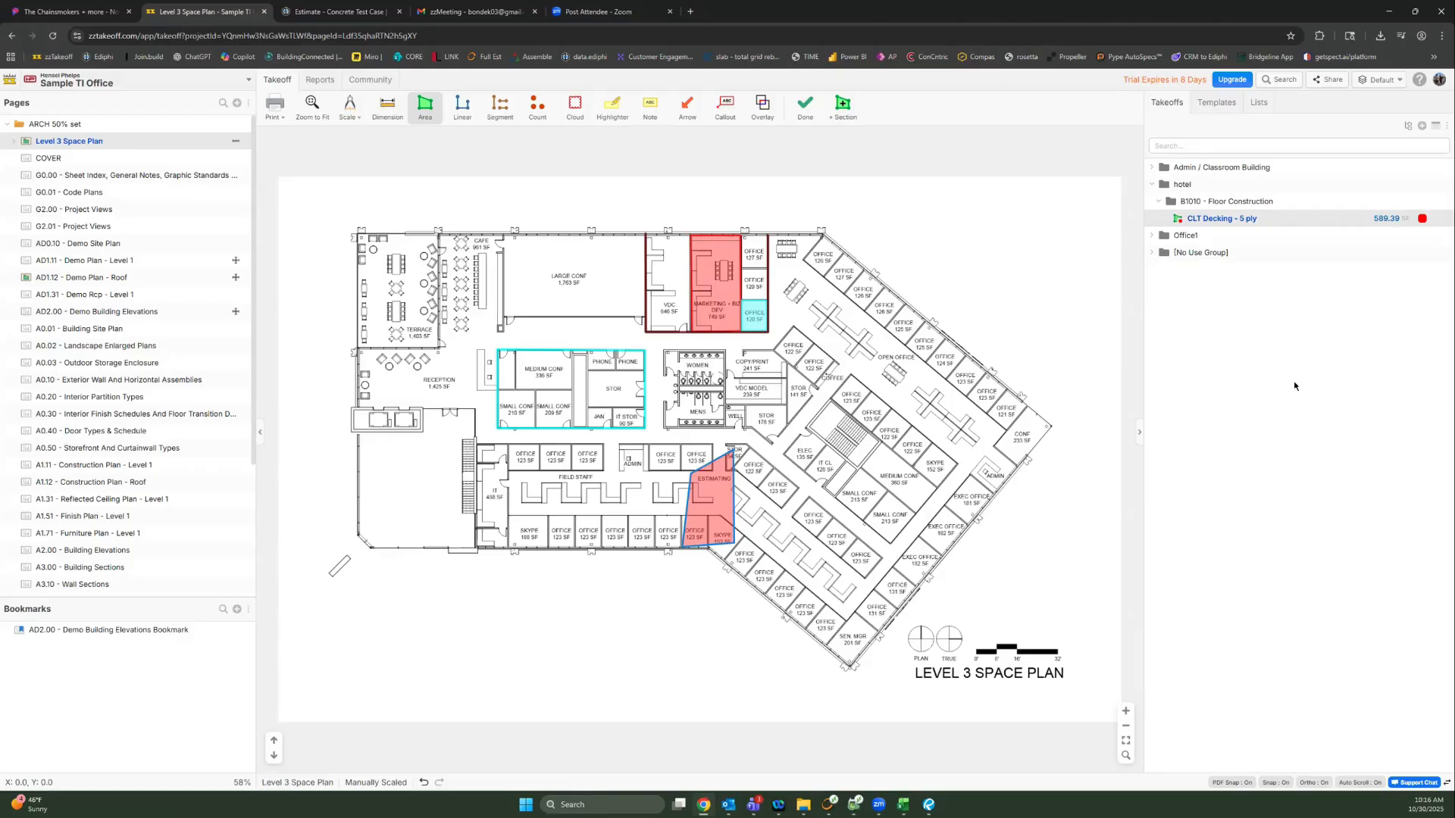
pyautogui.click(1418, 79)
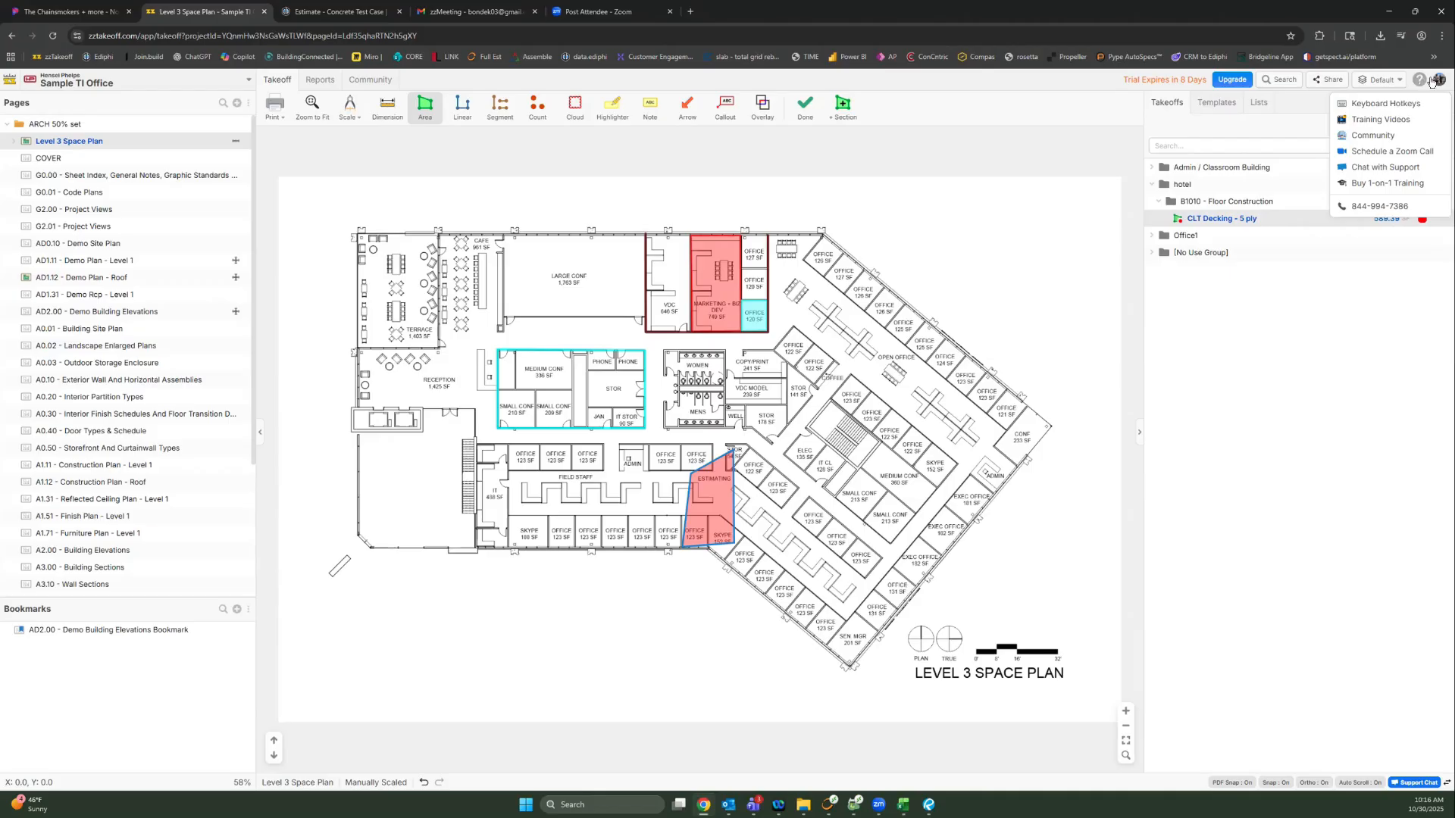
pyautogui.click(1438, 82)
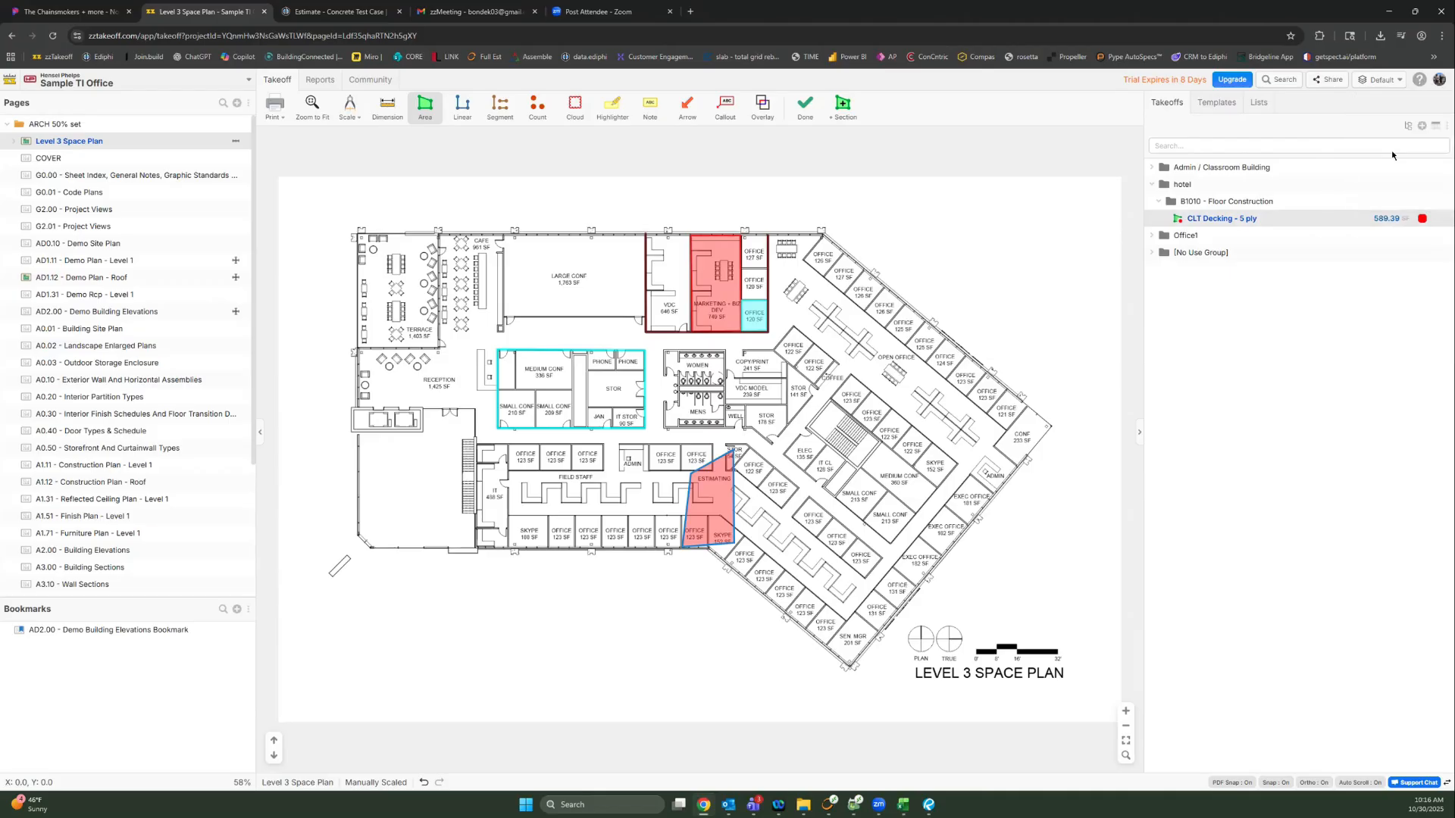
pyautogui.click(1392, 150)
# Step: Inspect the UF3 custom property's code-and-name options, close Settings unsaved, and reopen takeoff grouping options
pyautogui.click(520, 257)
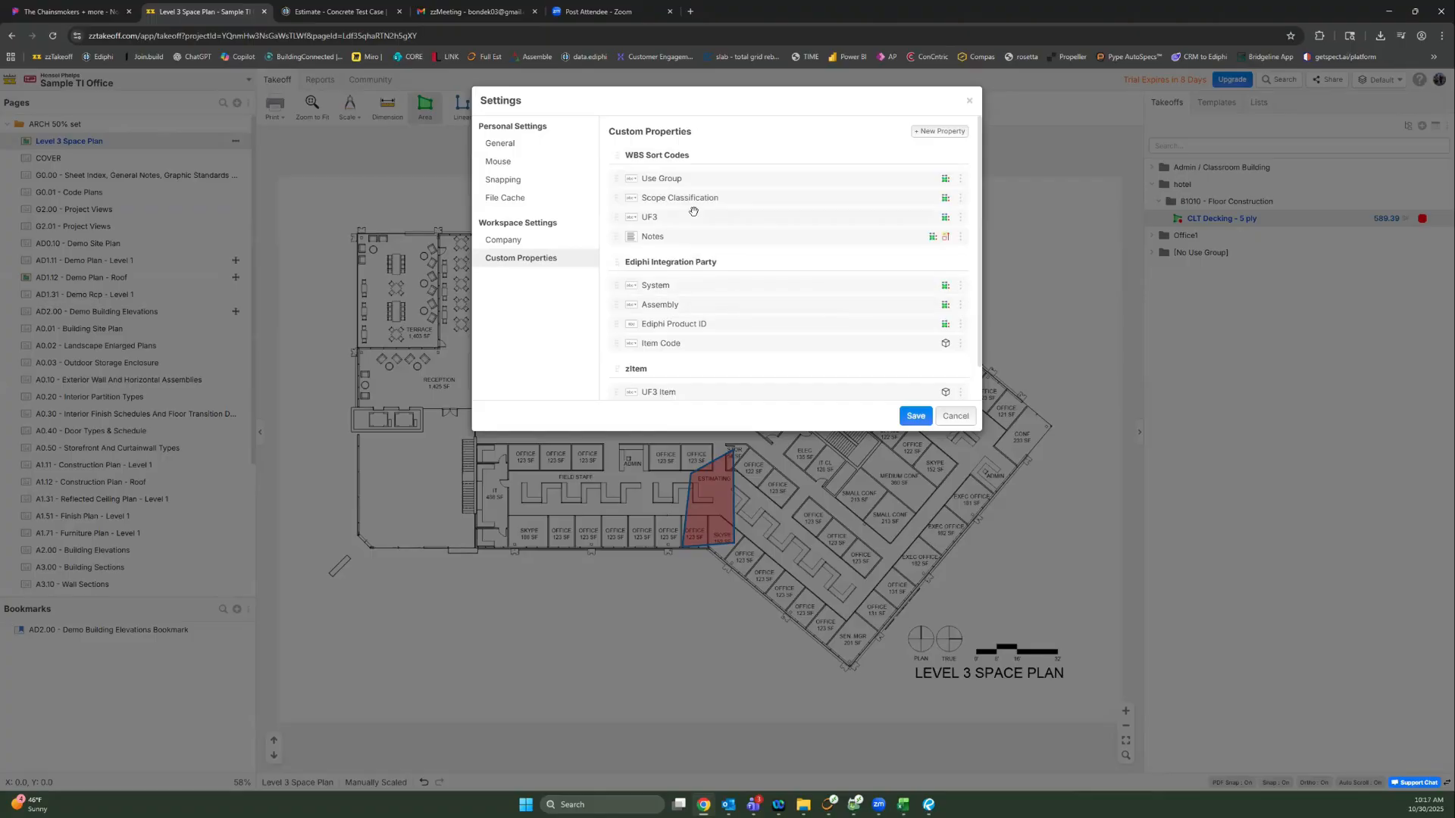
pyautogui.click(960, 220)
pyautogui.click(945, 237)
pyautogui.scroll(-1, 681, 336)
pyautogui.scroll(-4, 682, 288)
pyautogui.scroll(3, 683, 241)
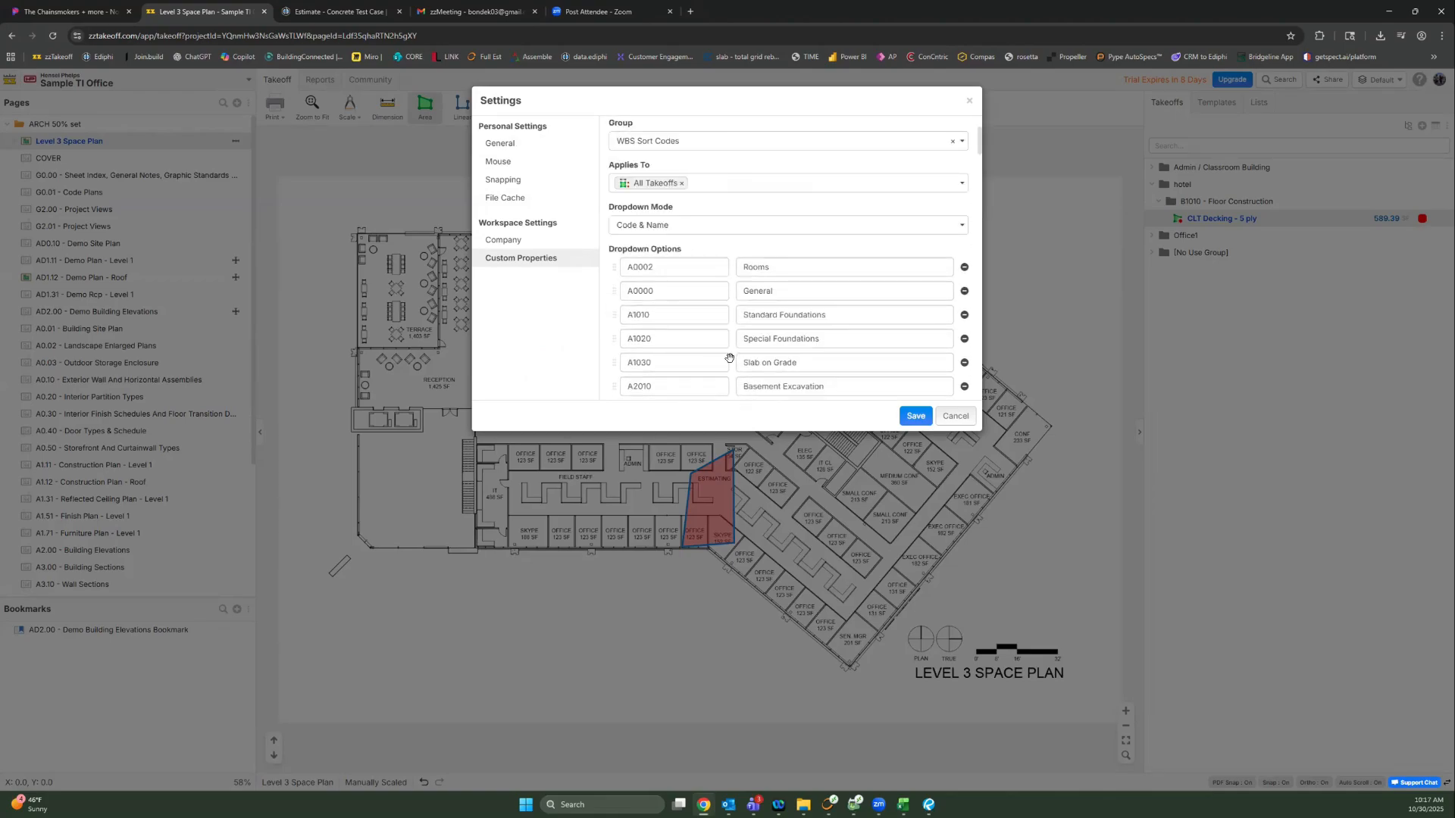
pyautogui.click(970, 104)
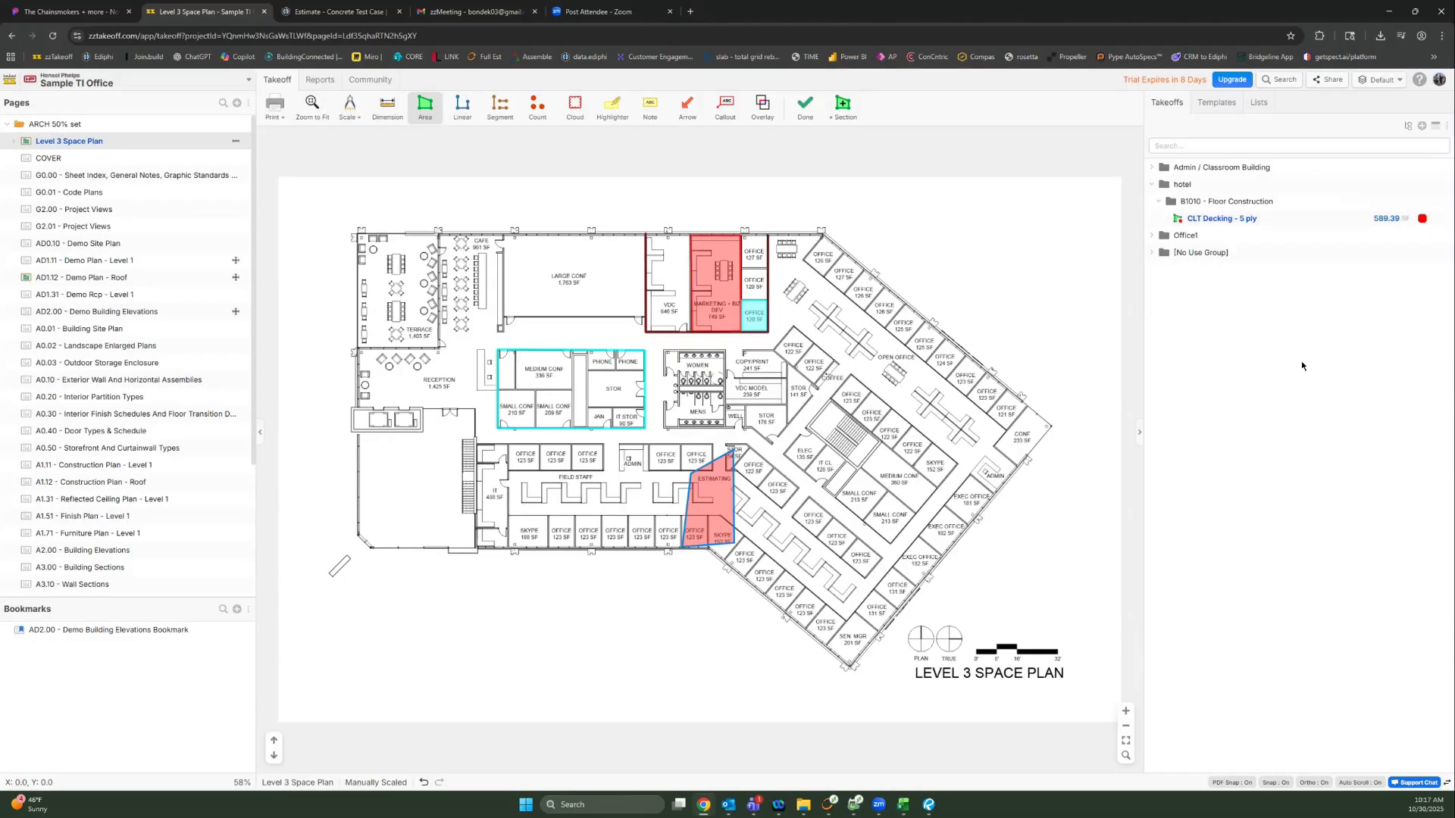
pyautogui.click(1408, 126)
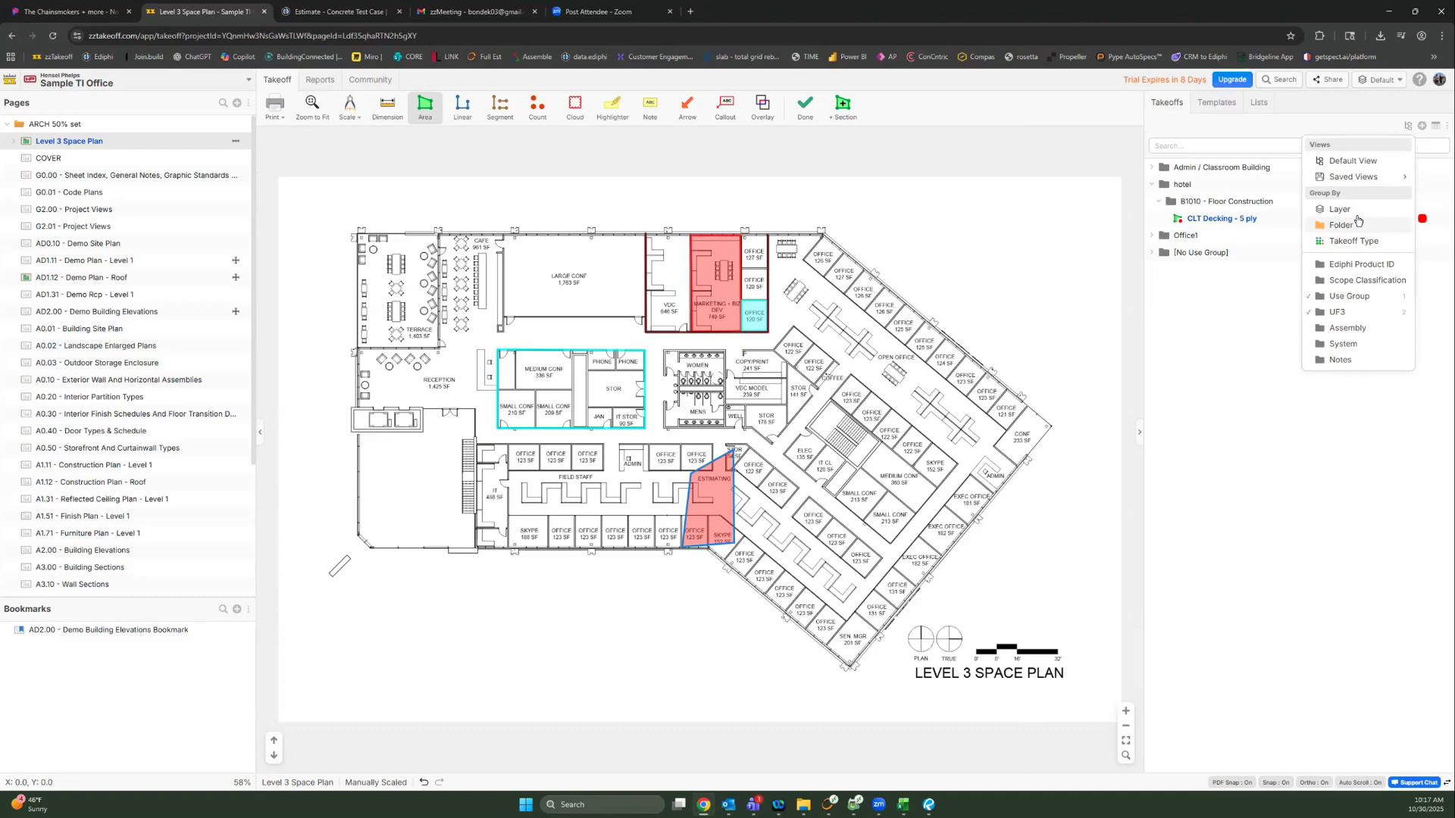
# Step: Add Slab on Grade 0.5' thick from A1030 - Slab on Grade > 0300 - Cast-in-Place Concrete to takeoffs
pyautogui.click(1229, 324)
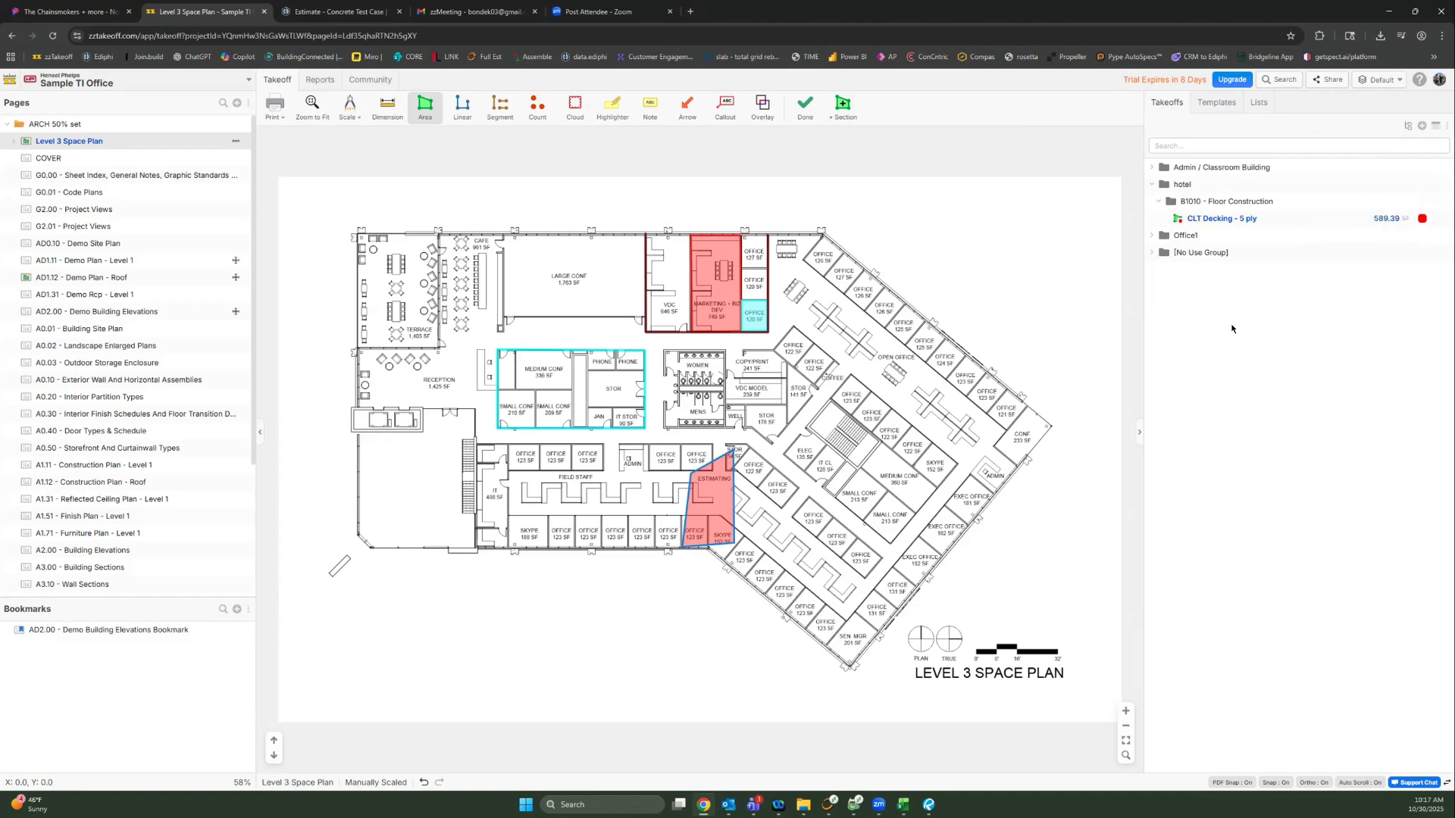
pyautogui.click(1210, 103)
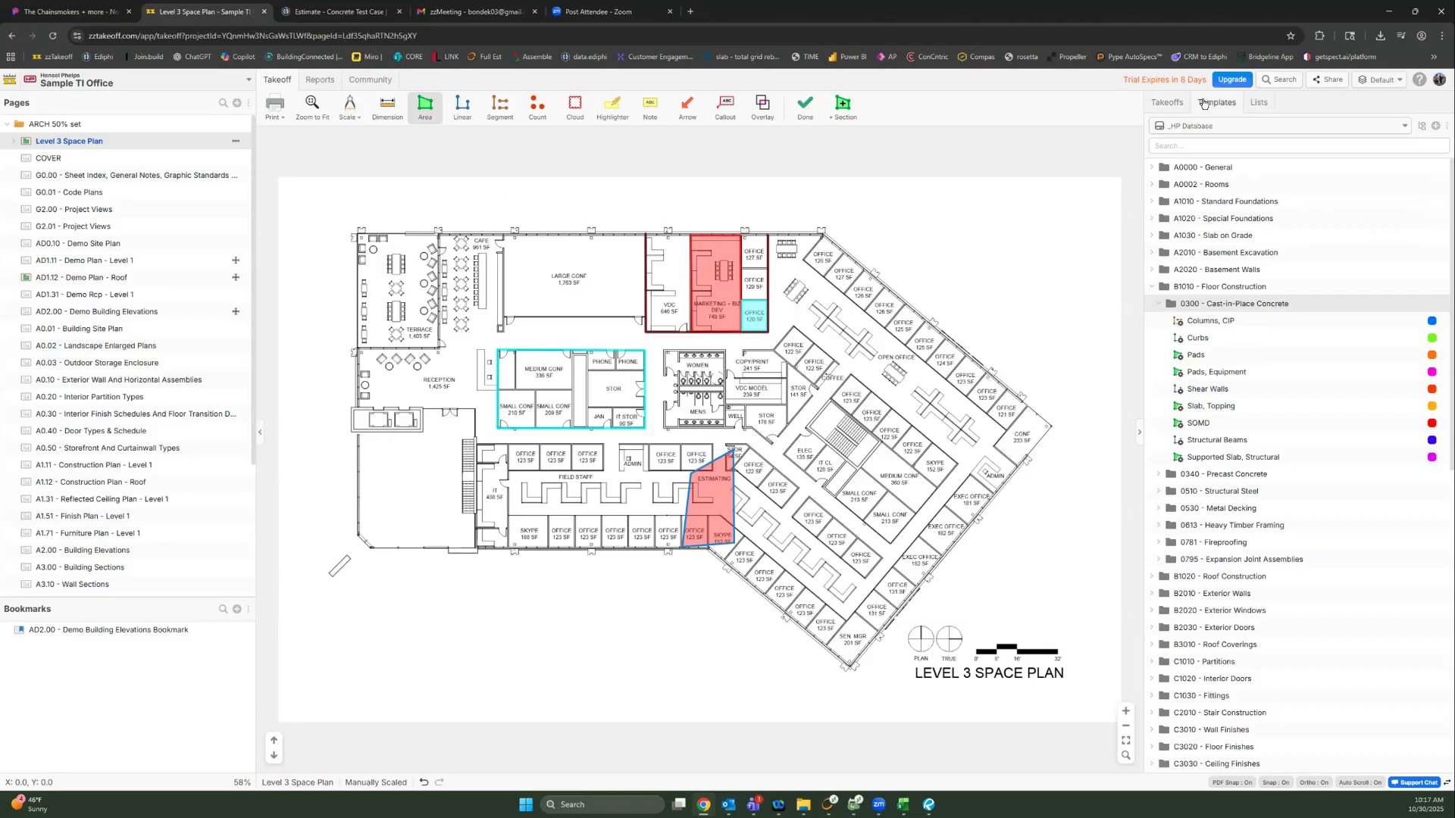
pyautogui.click(1152, 288)
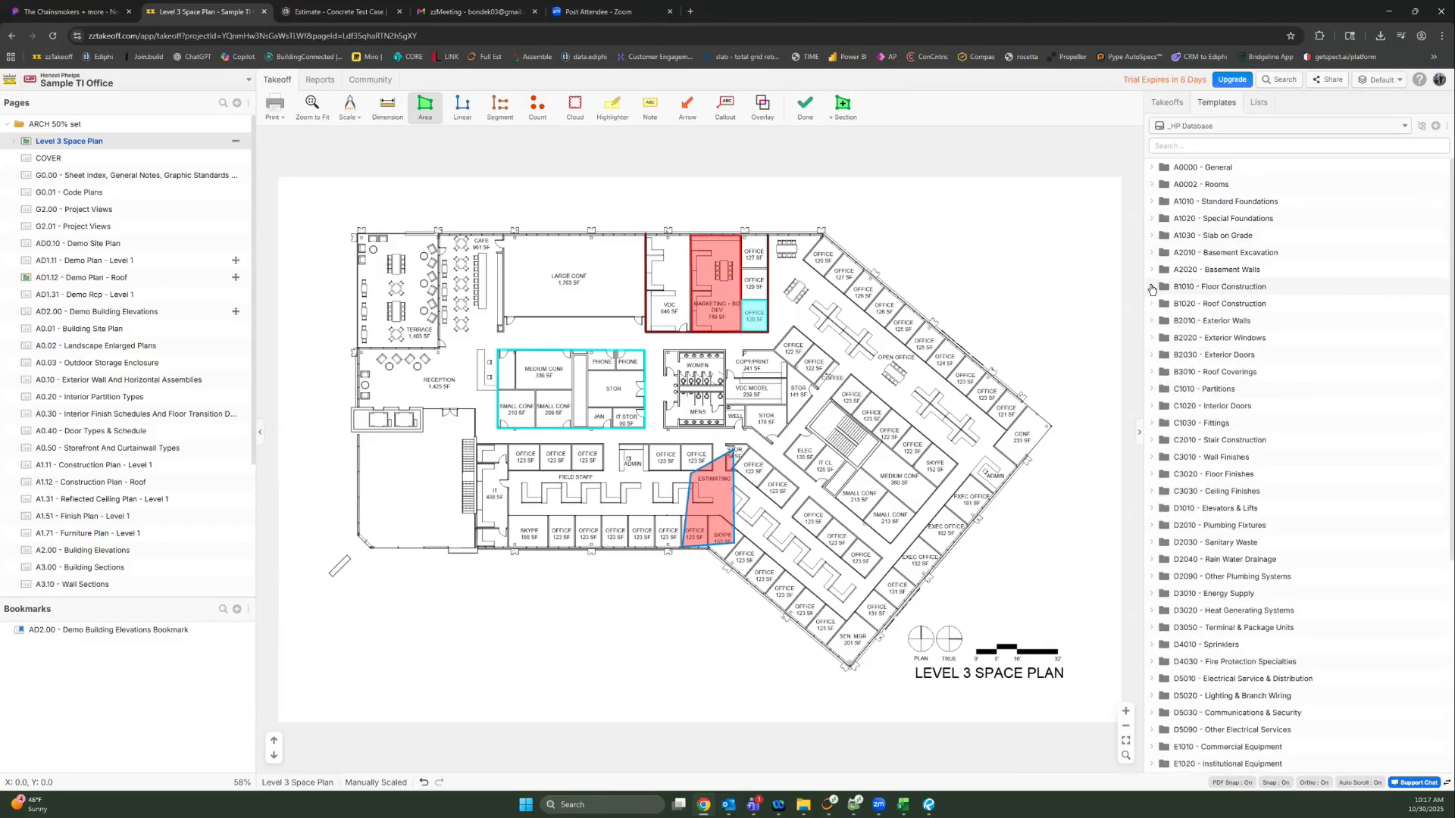
pyautogui.click(1151, 288)
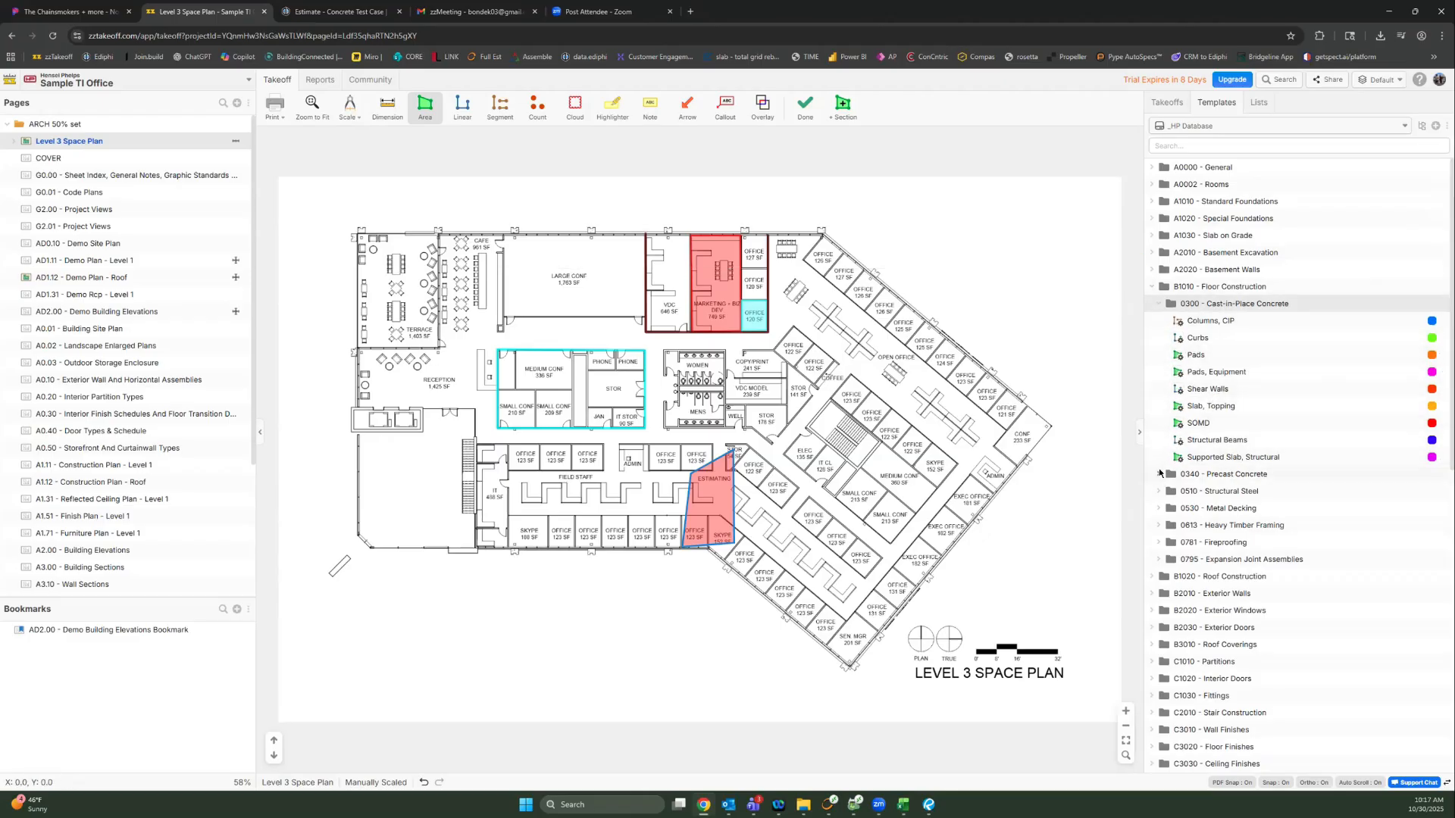
pyautogui.click(1152, 236)
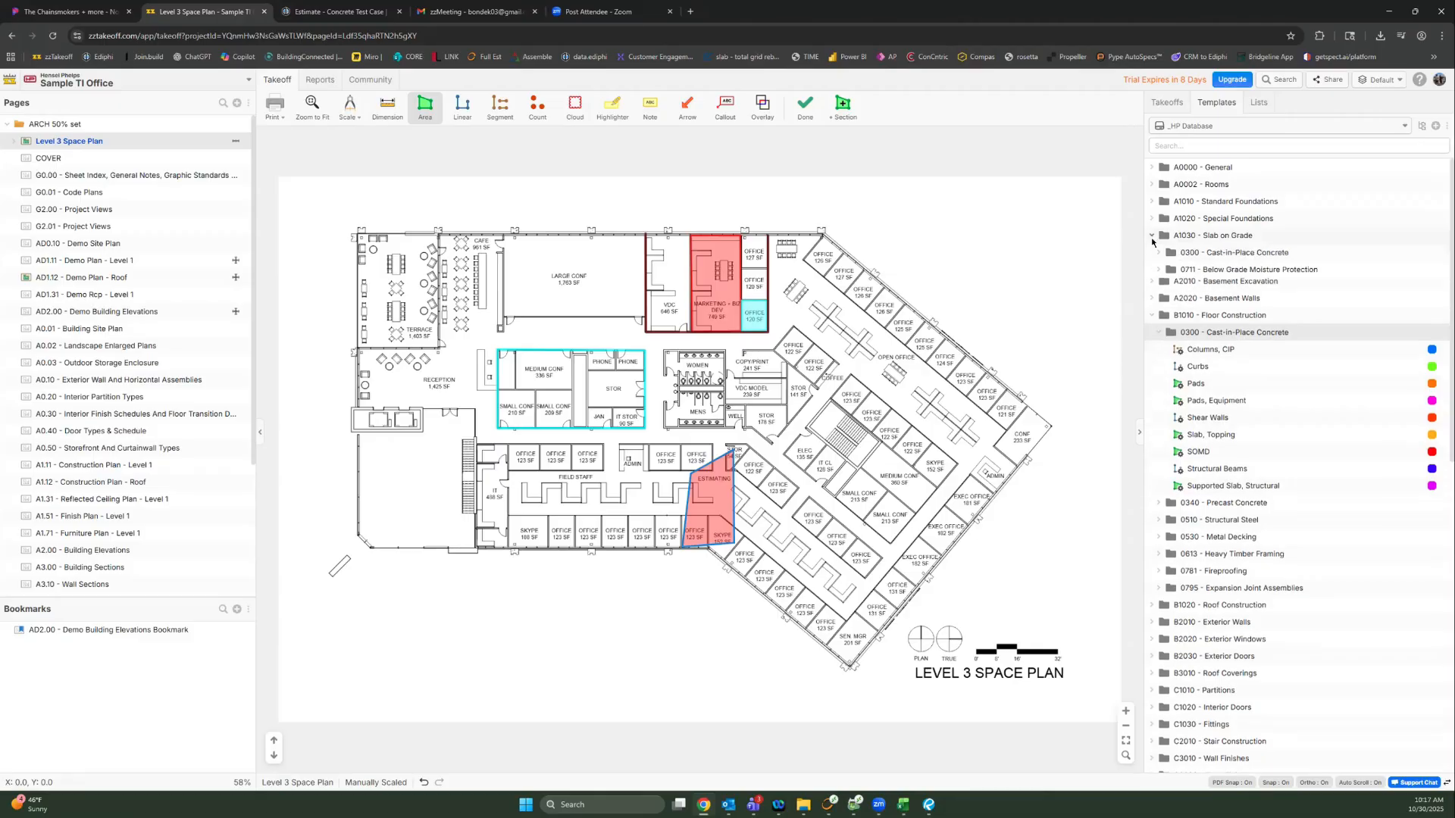
pyautogui.click(1158, 255)
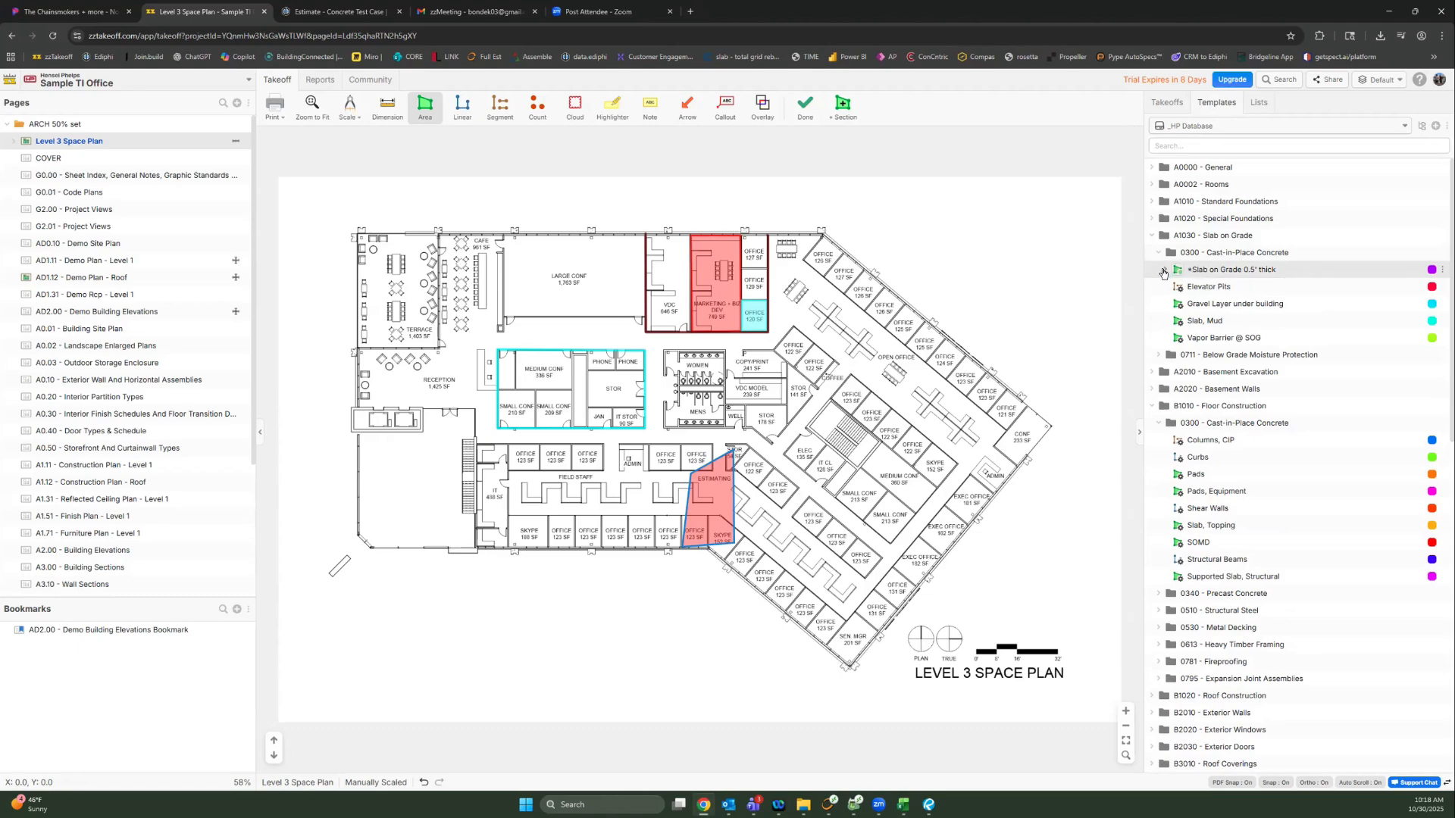
pyautogui.click(1165, 270)
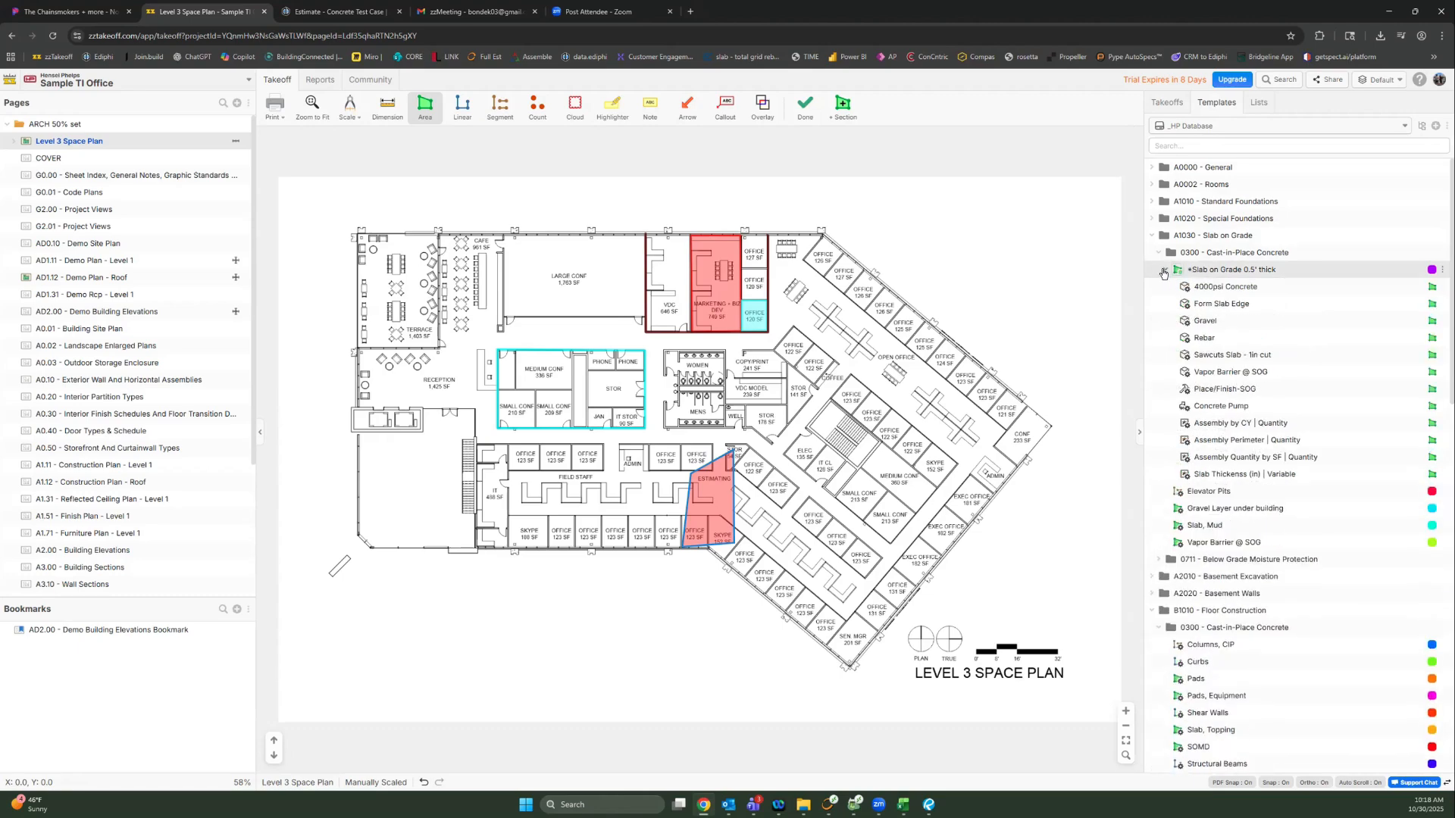
pyautogui.click(1165, 270)
pyautogui.rightClick(1205, 270)
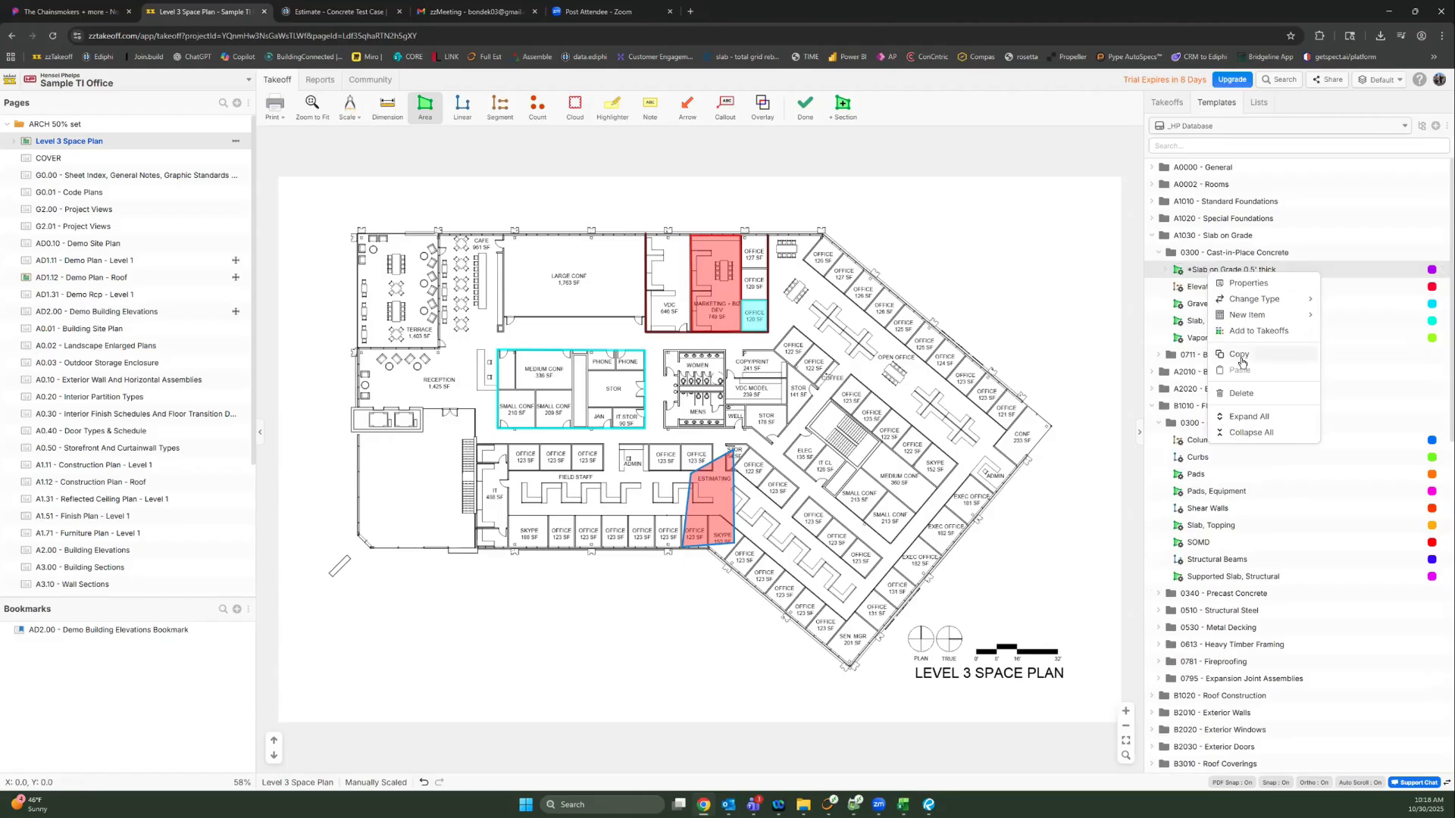
pyautogui.click(1254, 331)
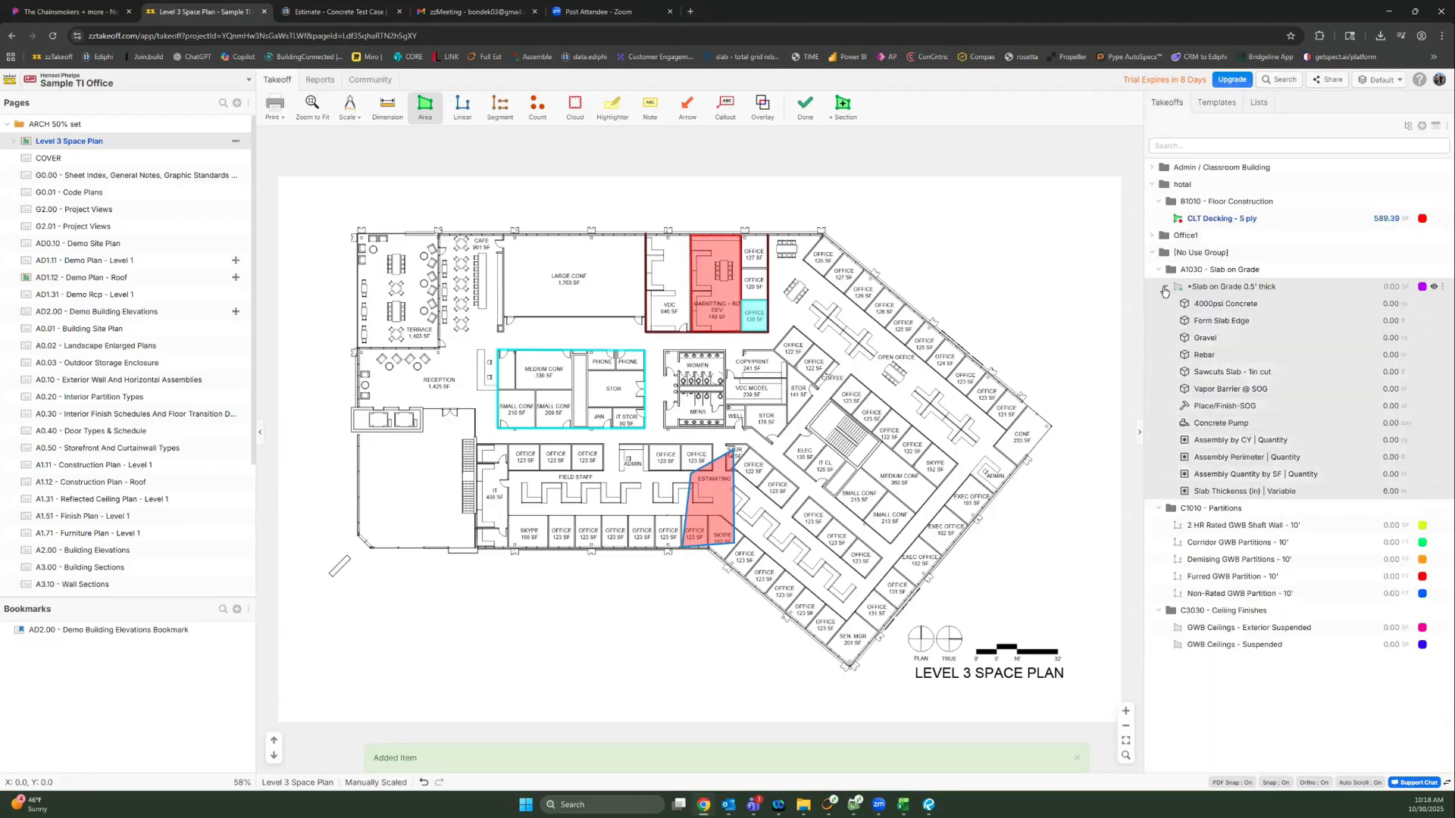
# Step: Outline the diagonal office wing as a 3,962.94 SF Slab on Grade area and open its properties
pyautogui.click(1179, 289)
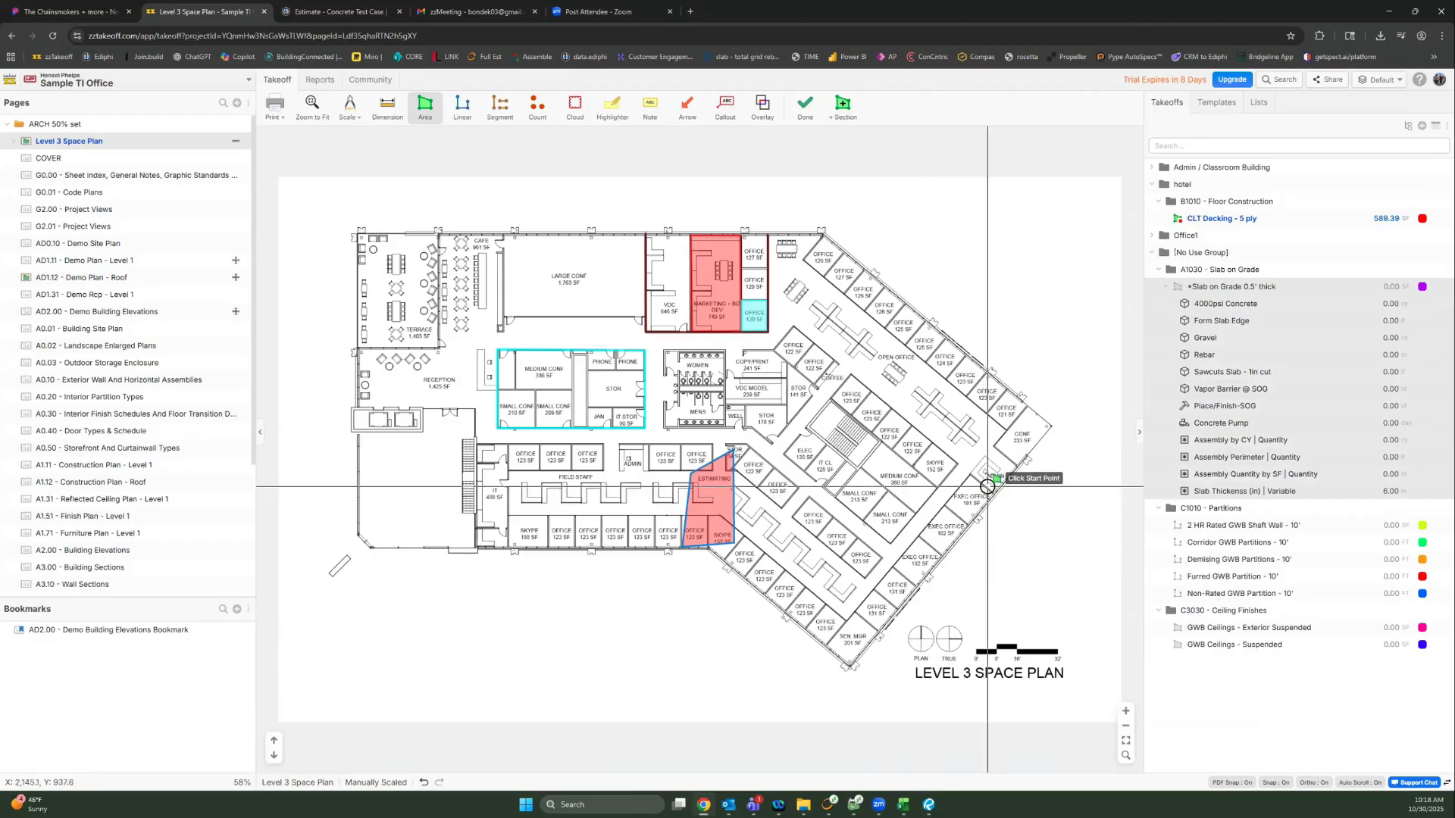
pyautogui.scroll(5, 987, 483)
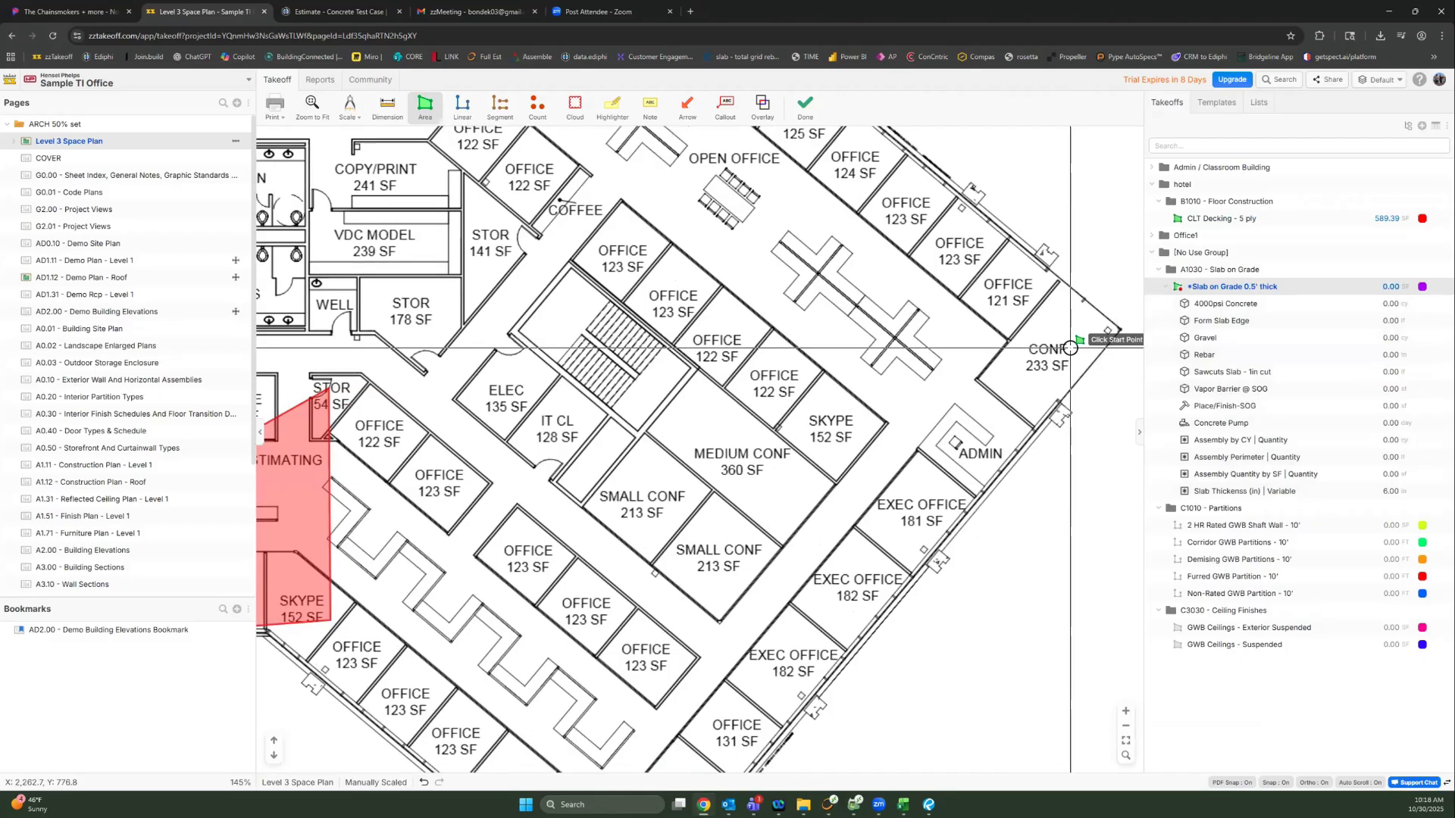
pyautogui.click(1041, 337)
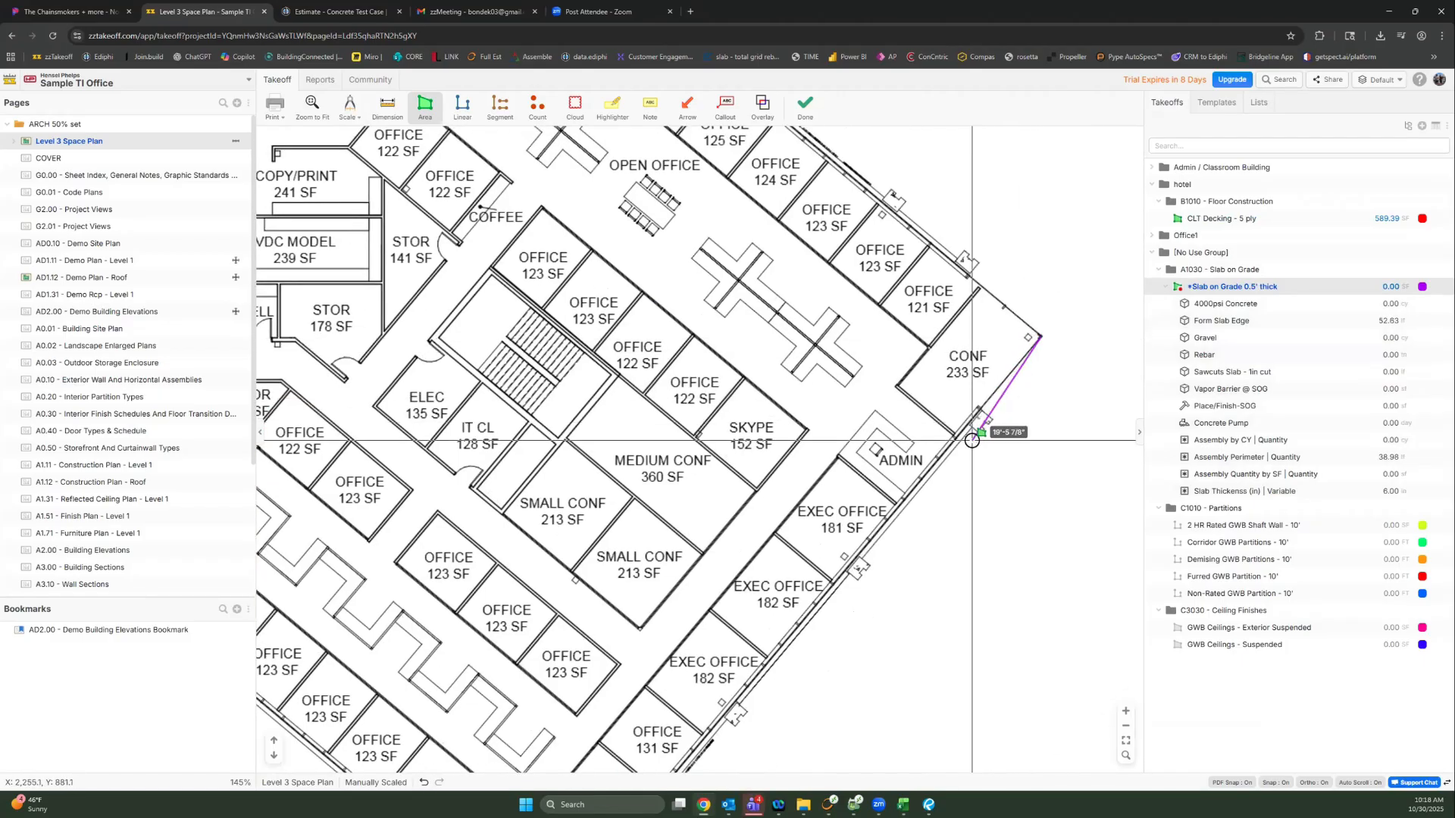
pyautogui.click(834, 580)
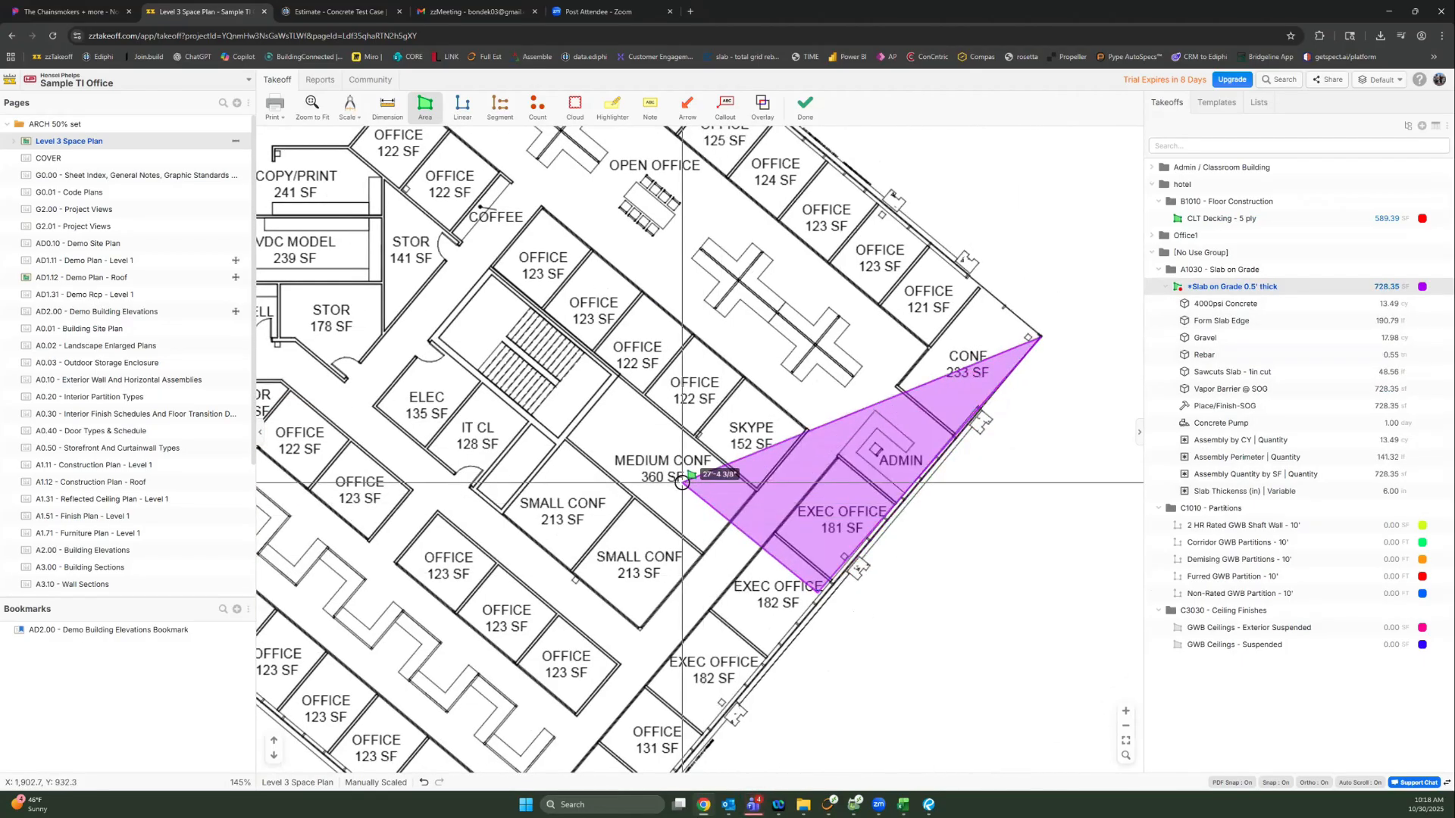
pyautogui.click(467, 291)
pyautogui.doubleClick(664, 181)
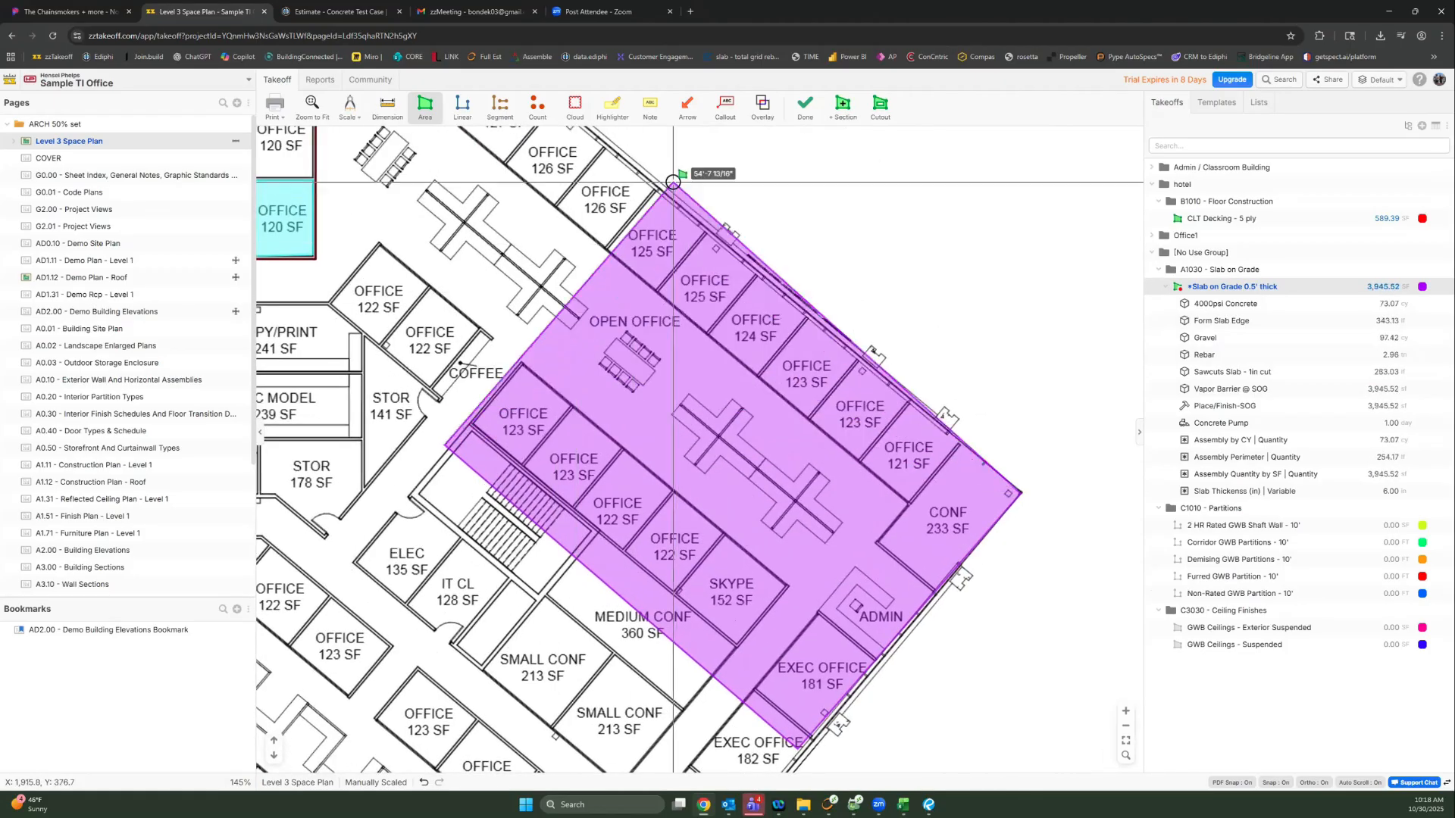
pyautogui.doubleClick(1233, 288)
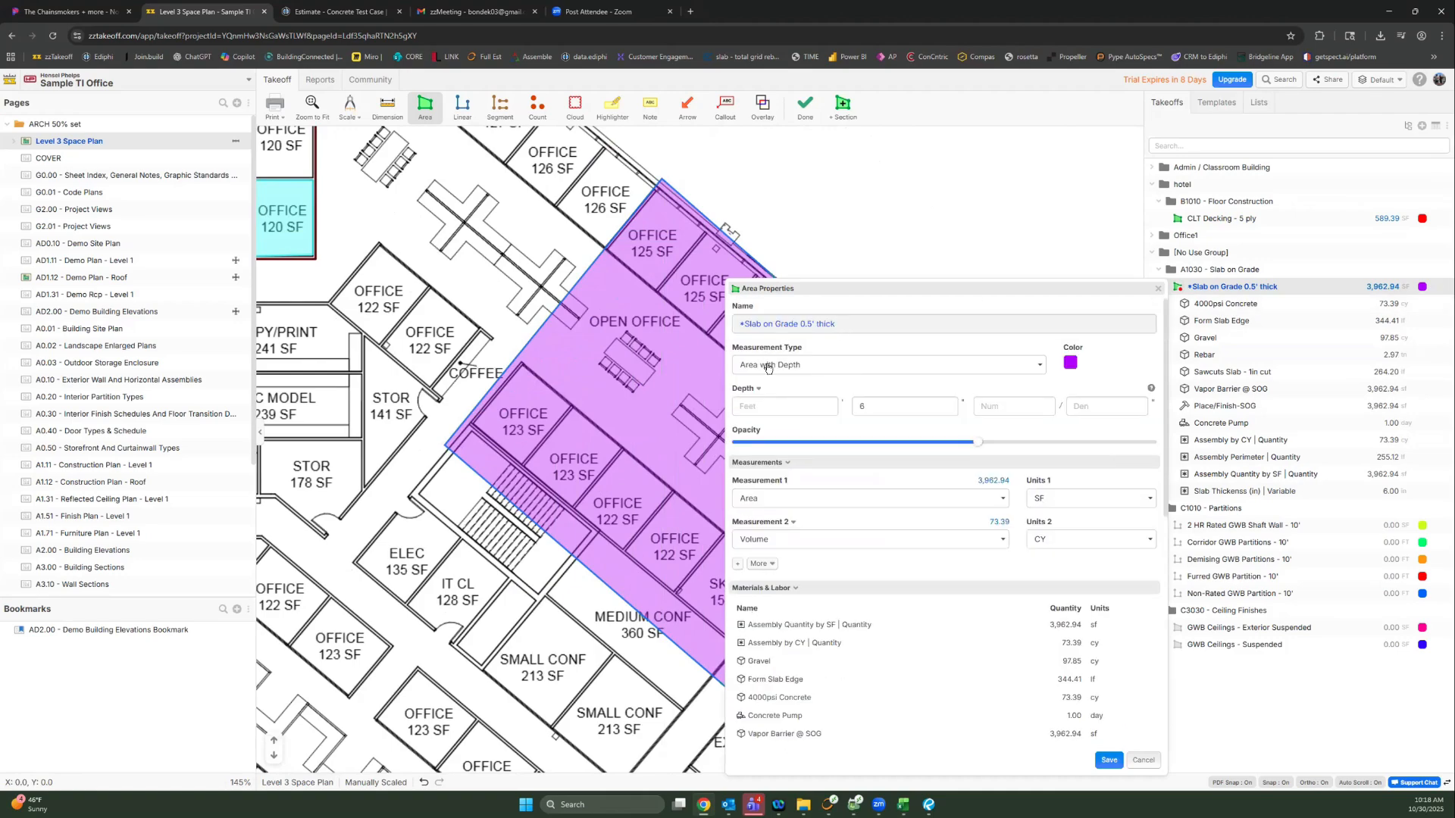
# Step: Change the slab depth from 8 to 6 inches, recalculating concrete to 73.39 CY, and close Area Properties
pyautogui.click(808, 323)
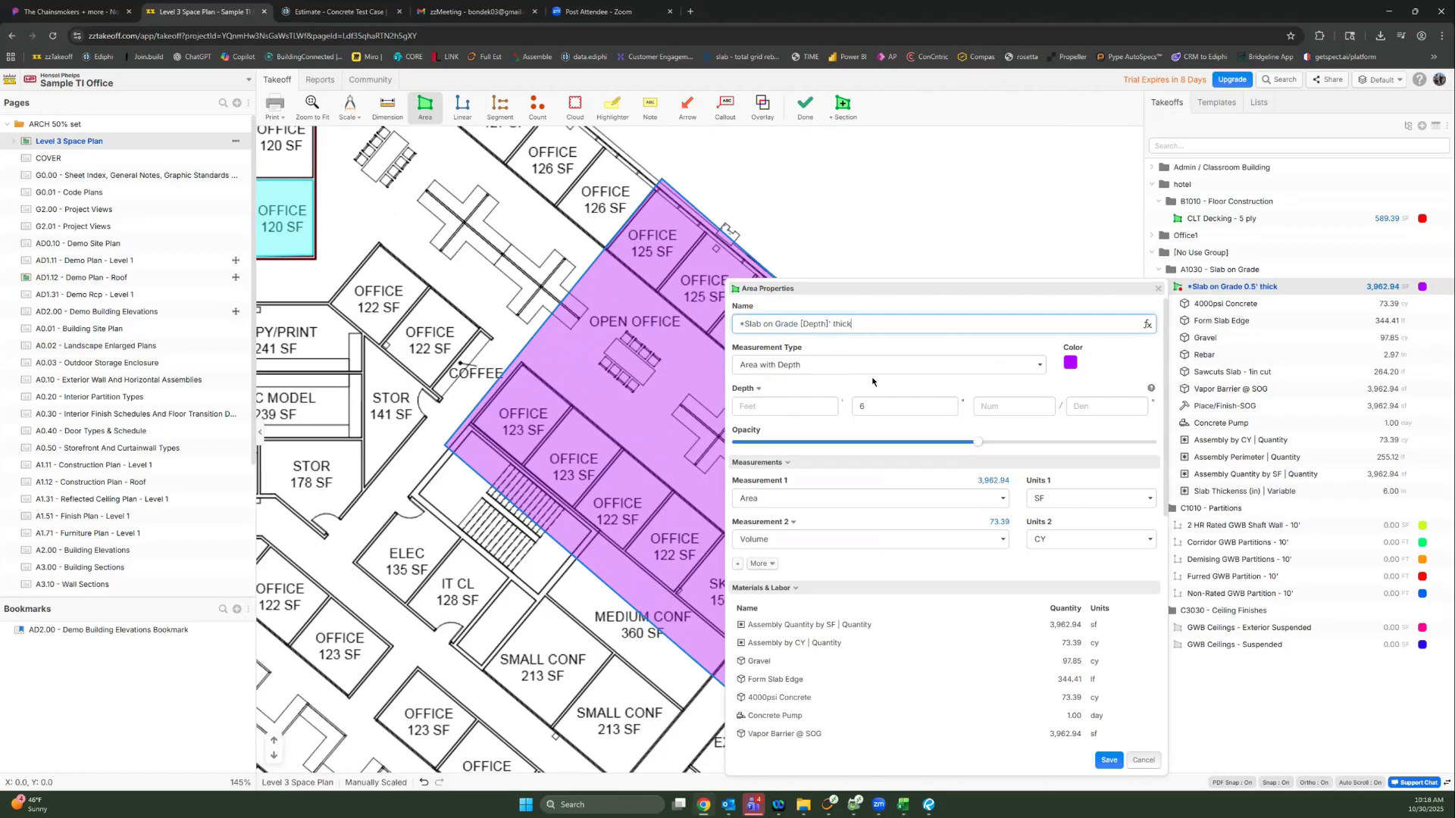
pyautogui.click(901, 407)
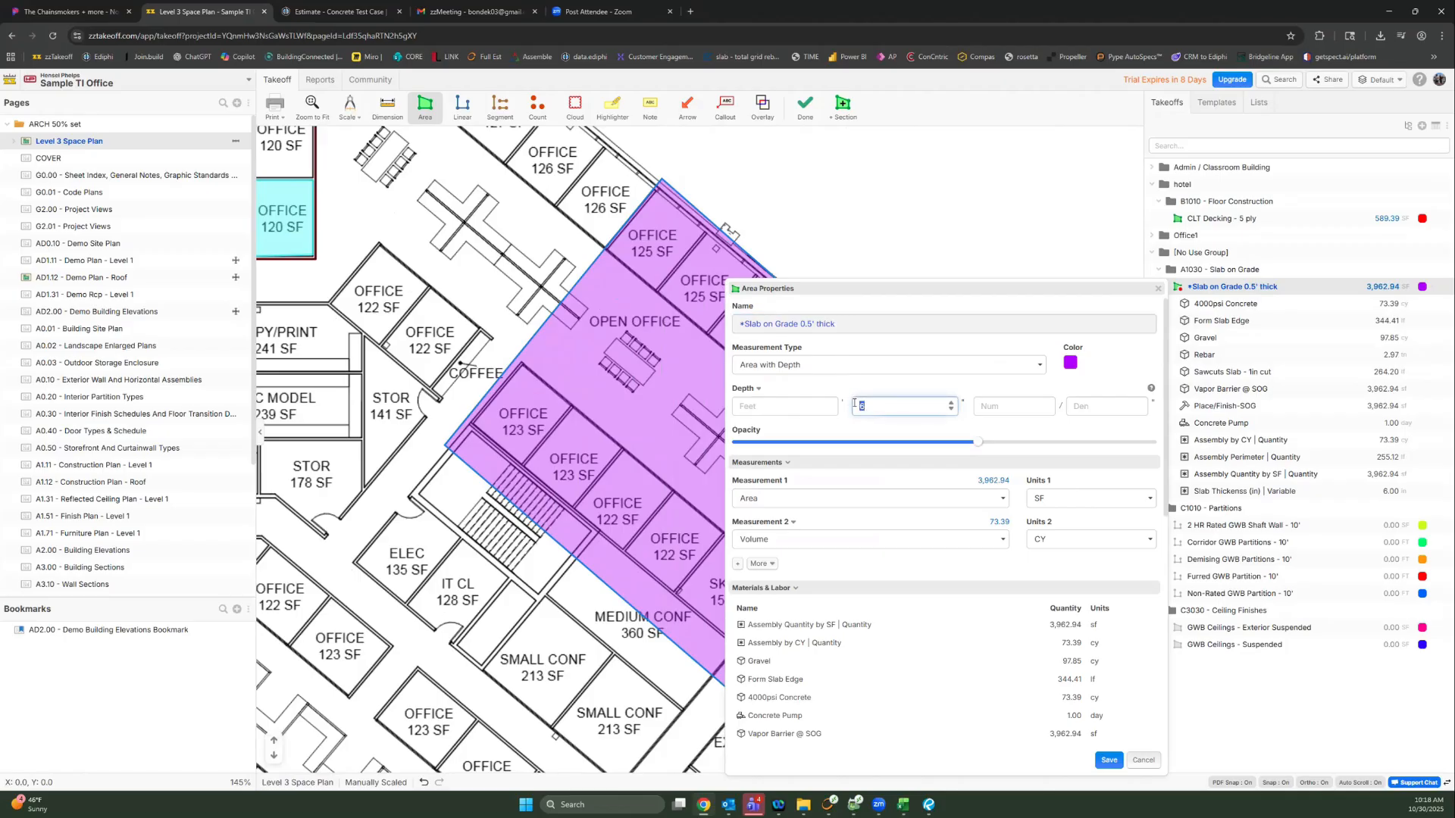
pyautogui.write('12')
pyautogui.press('BackSpace')
pyautogui.press('BackSpace')
pyautogui.write('9')
pyautogui.press('BackSpace')
pyautogui.write('8')
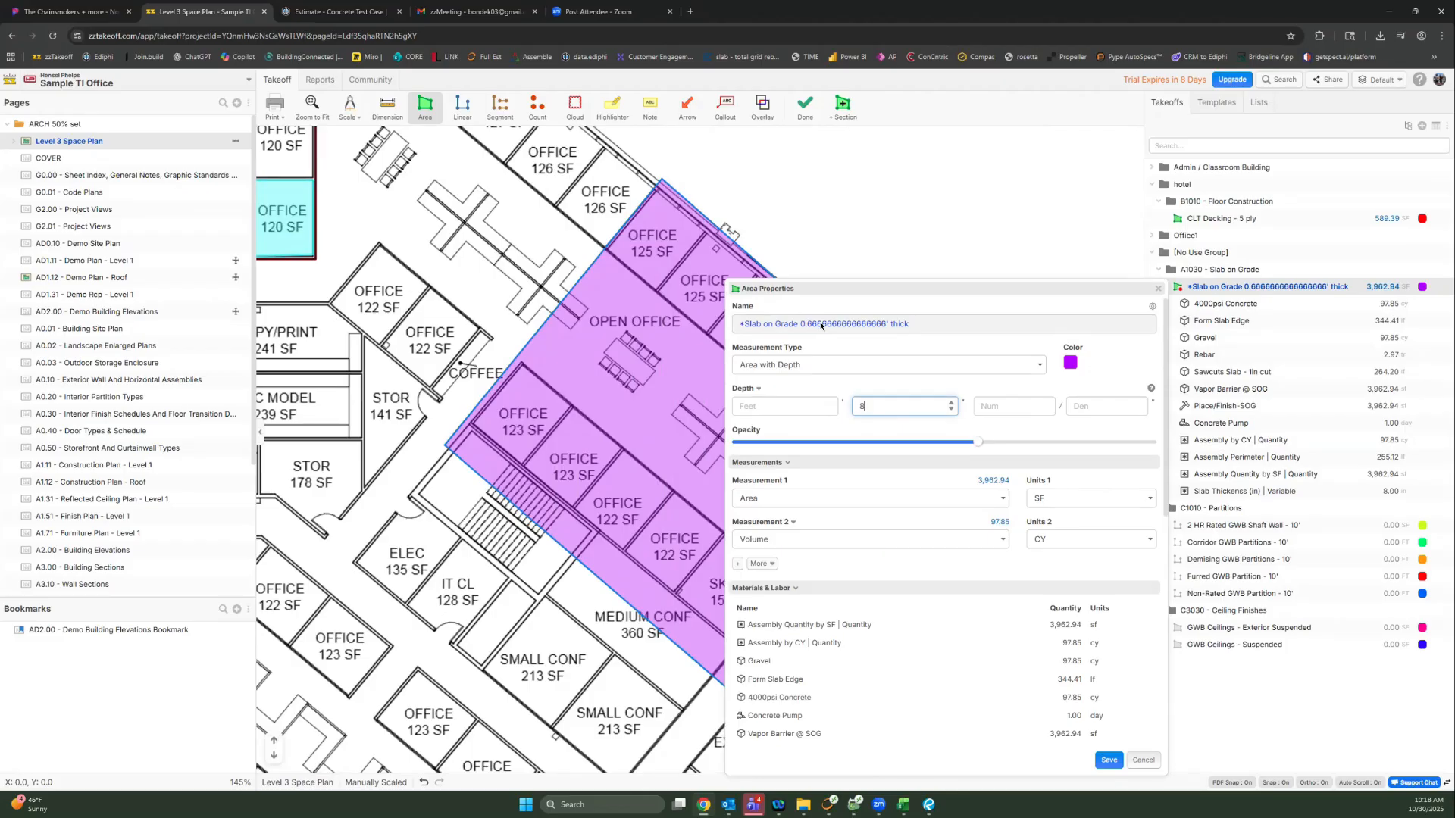
pyautogui.press('BackSpace')
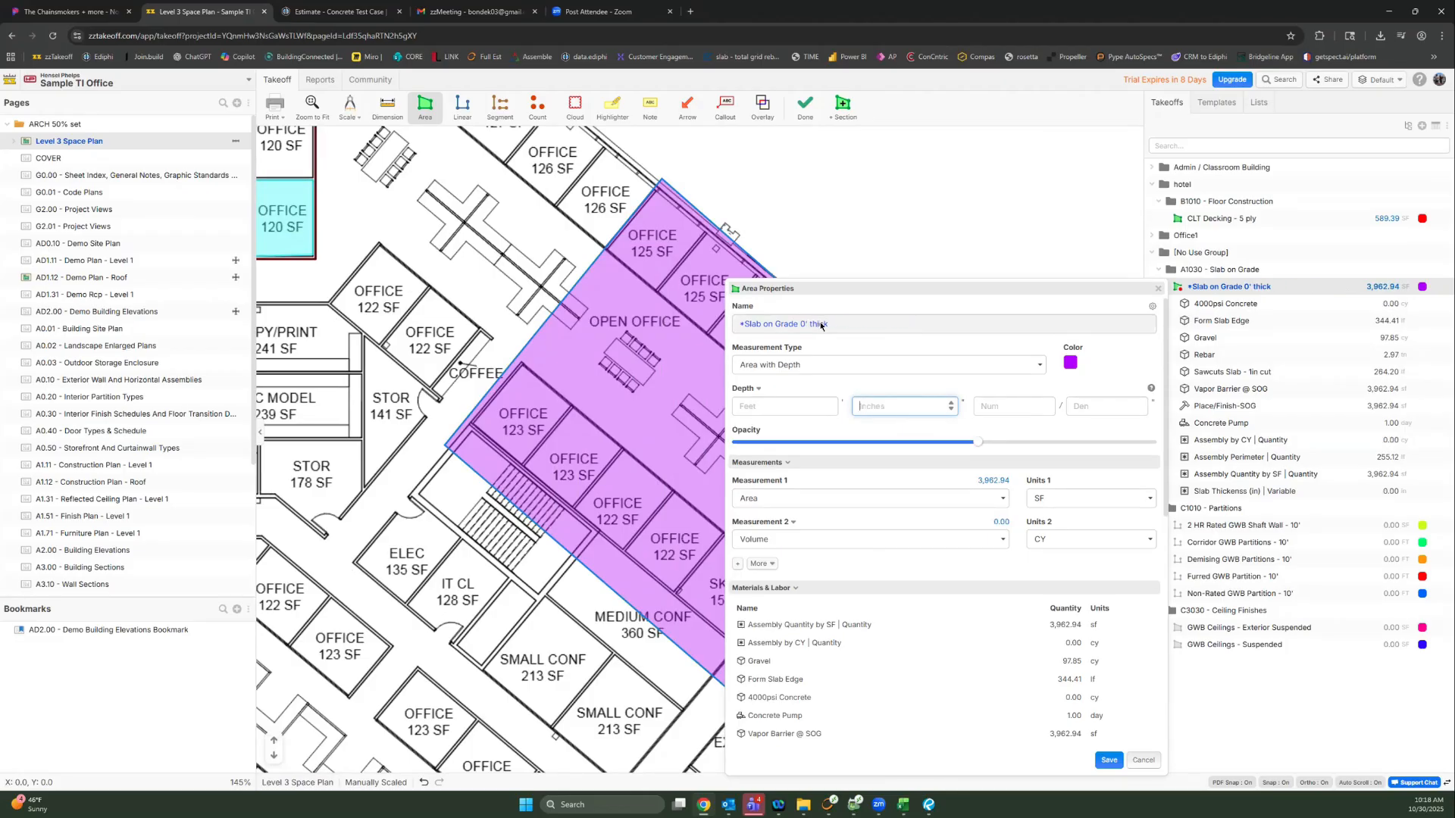
pyautogui.write('6')
pyautogui.click(1144, 761)
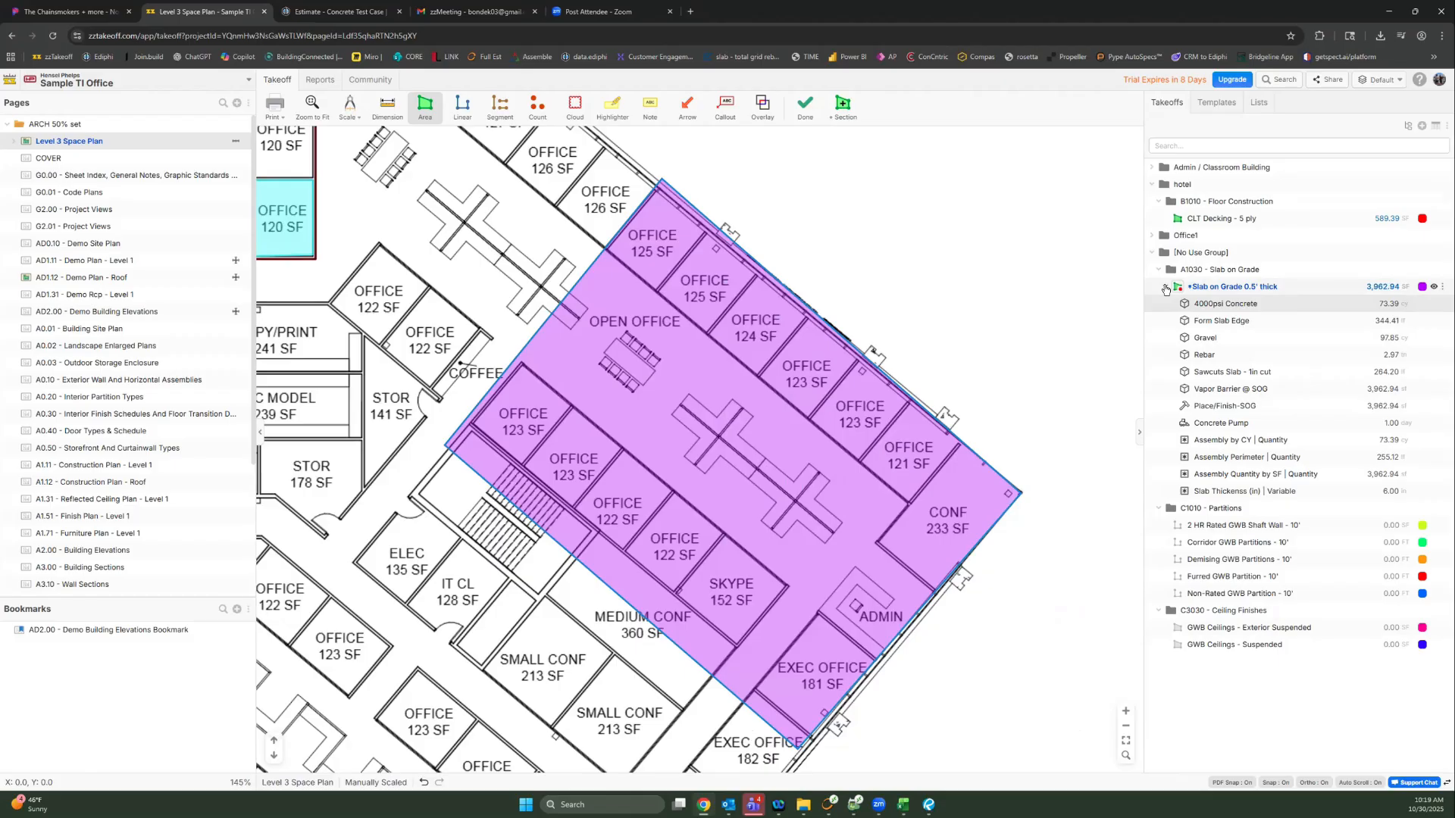
pyautogui.click(1166, 288)
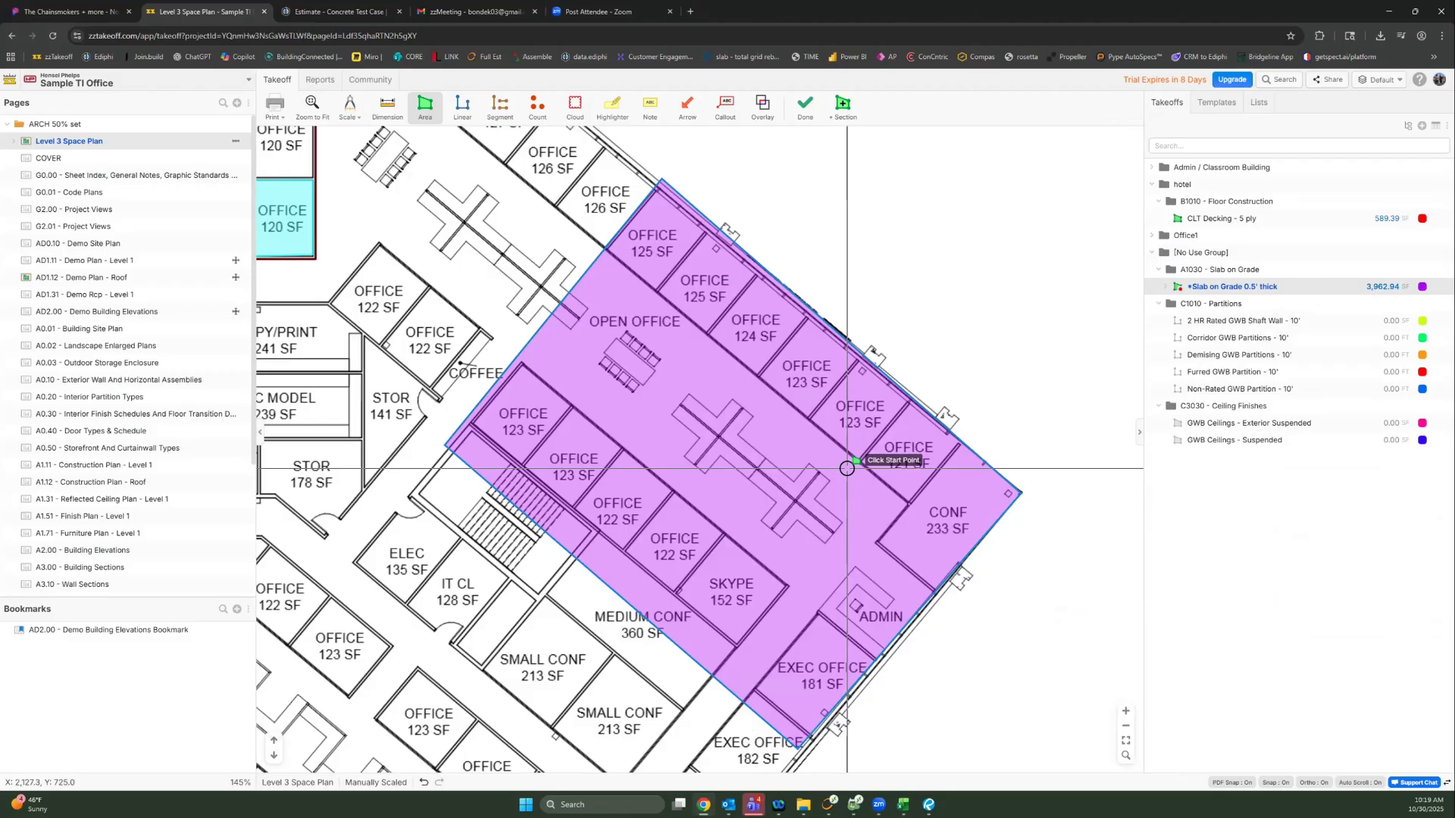
pyautogui.click(1166, 287)
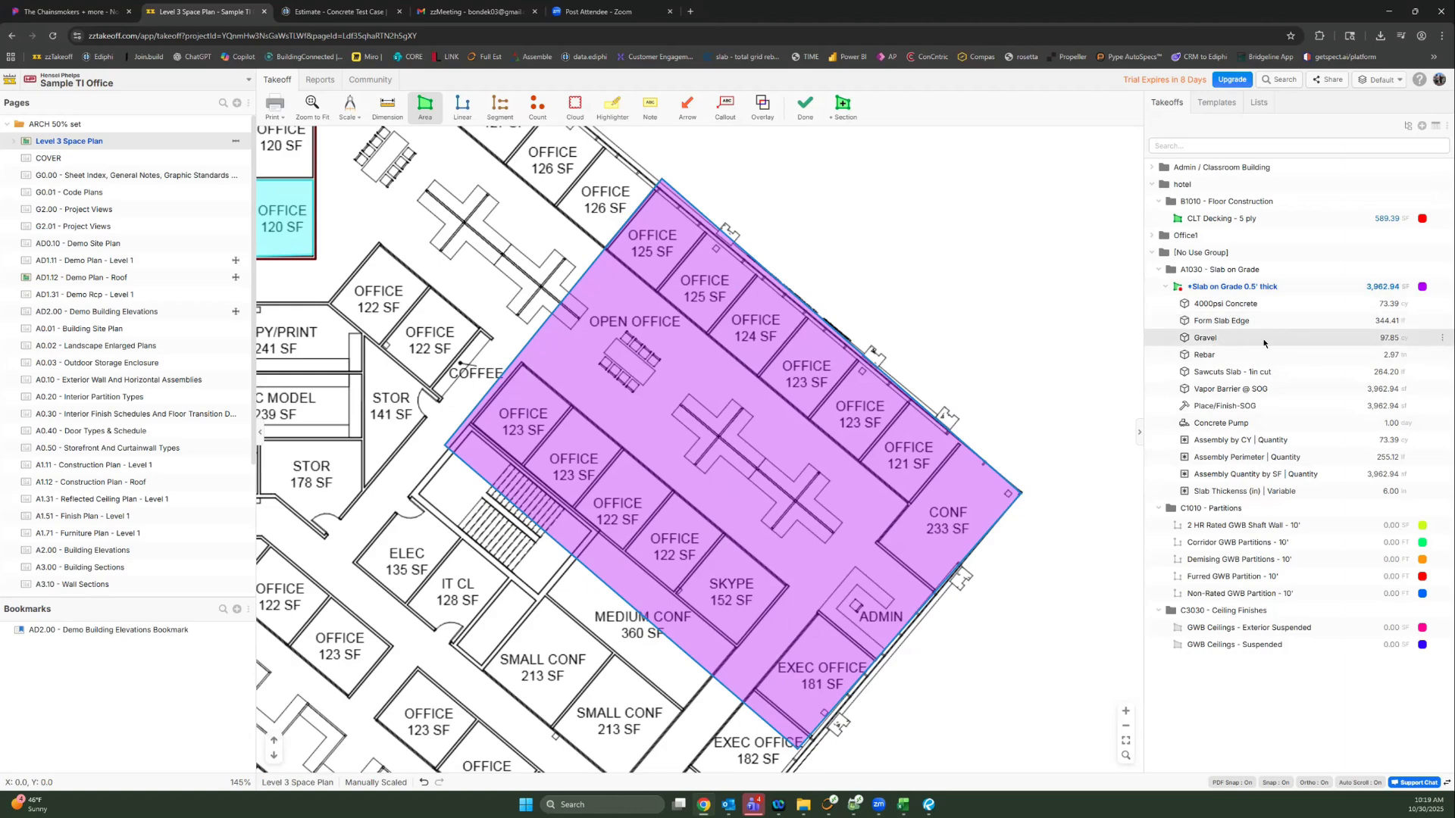
# Step: Set Gravel Thickness to 12 and append *[waste2] to the Gravel quantity formula, then close
pyautogui.doubleClick(1228, 342)
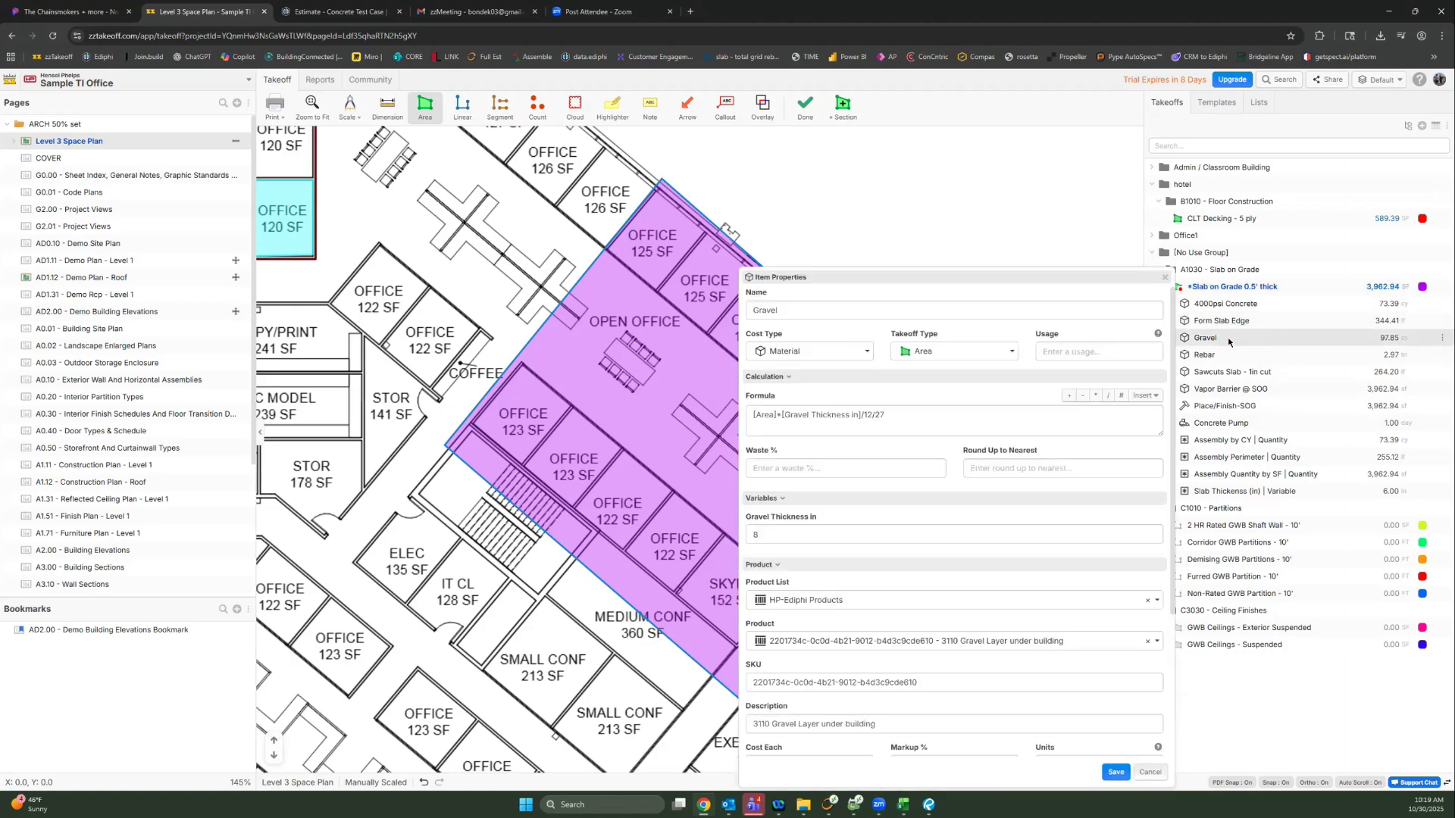
pyautogui.doubleClick(748, 533)
pyautogui.write('12')
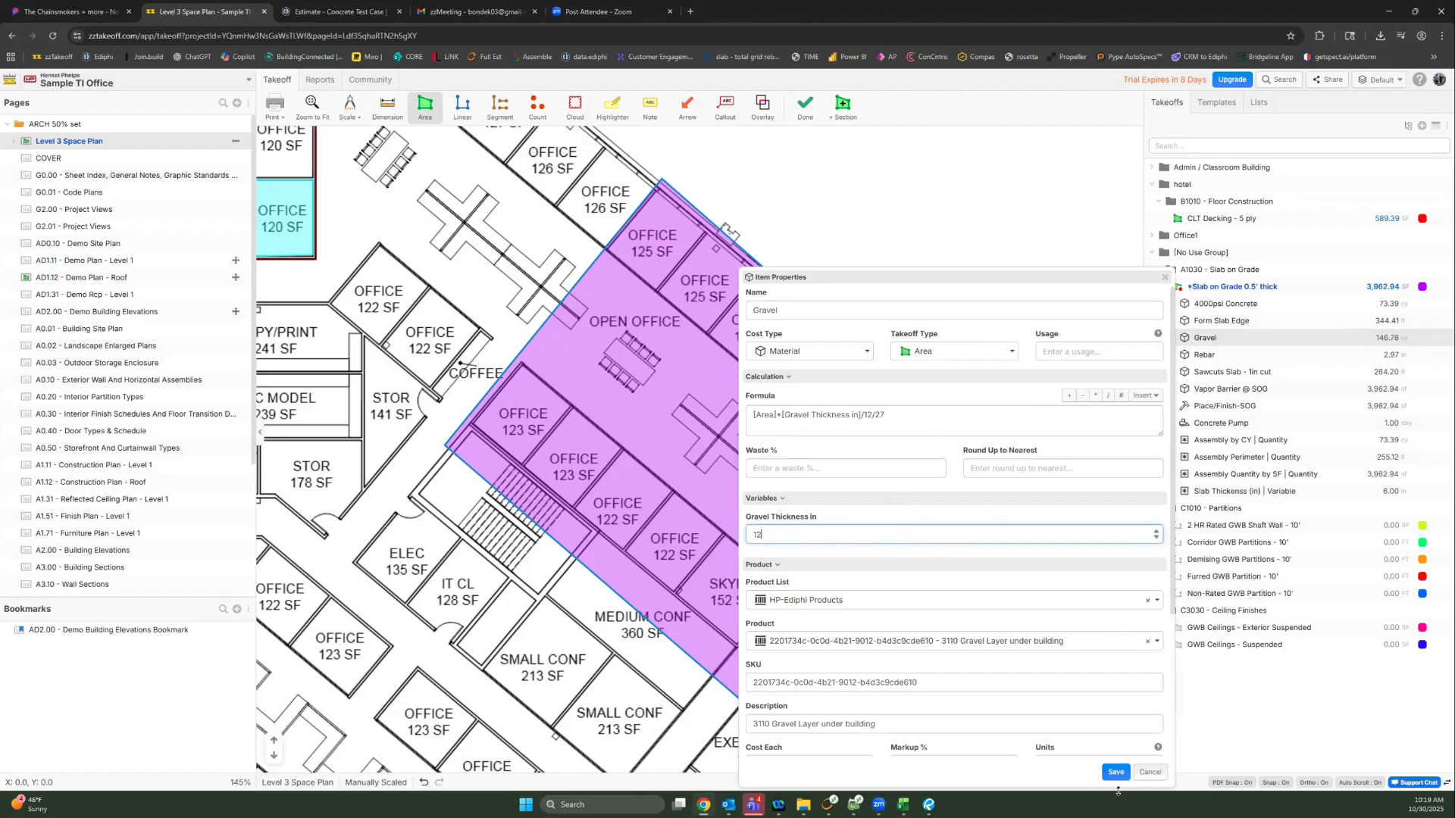
pyautogui.click(896, 420)
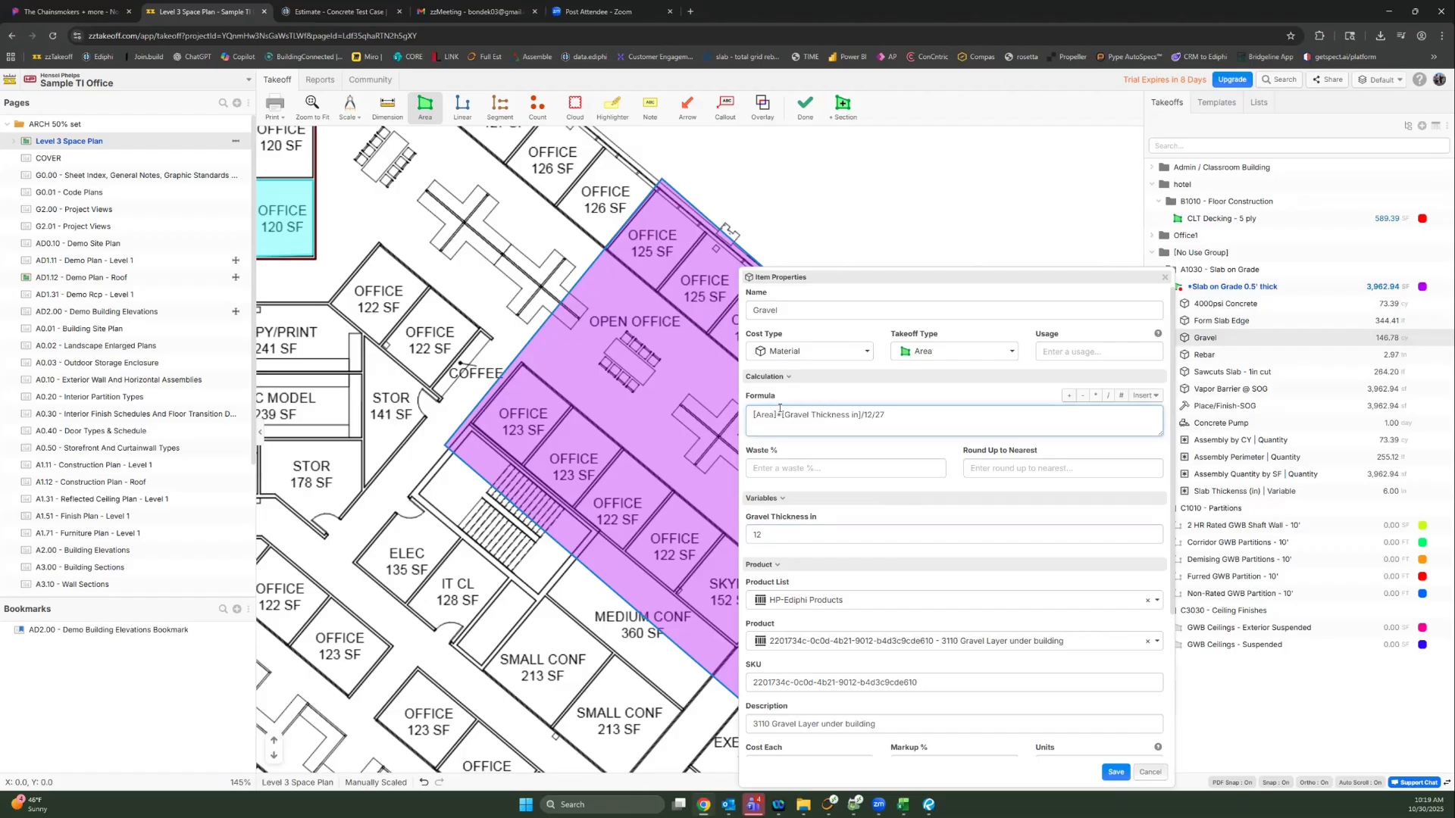
pyautogui.moveTo(902, 415); pyautogui.dragTo(788, 413)
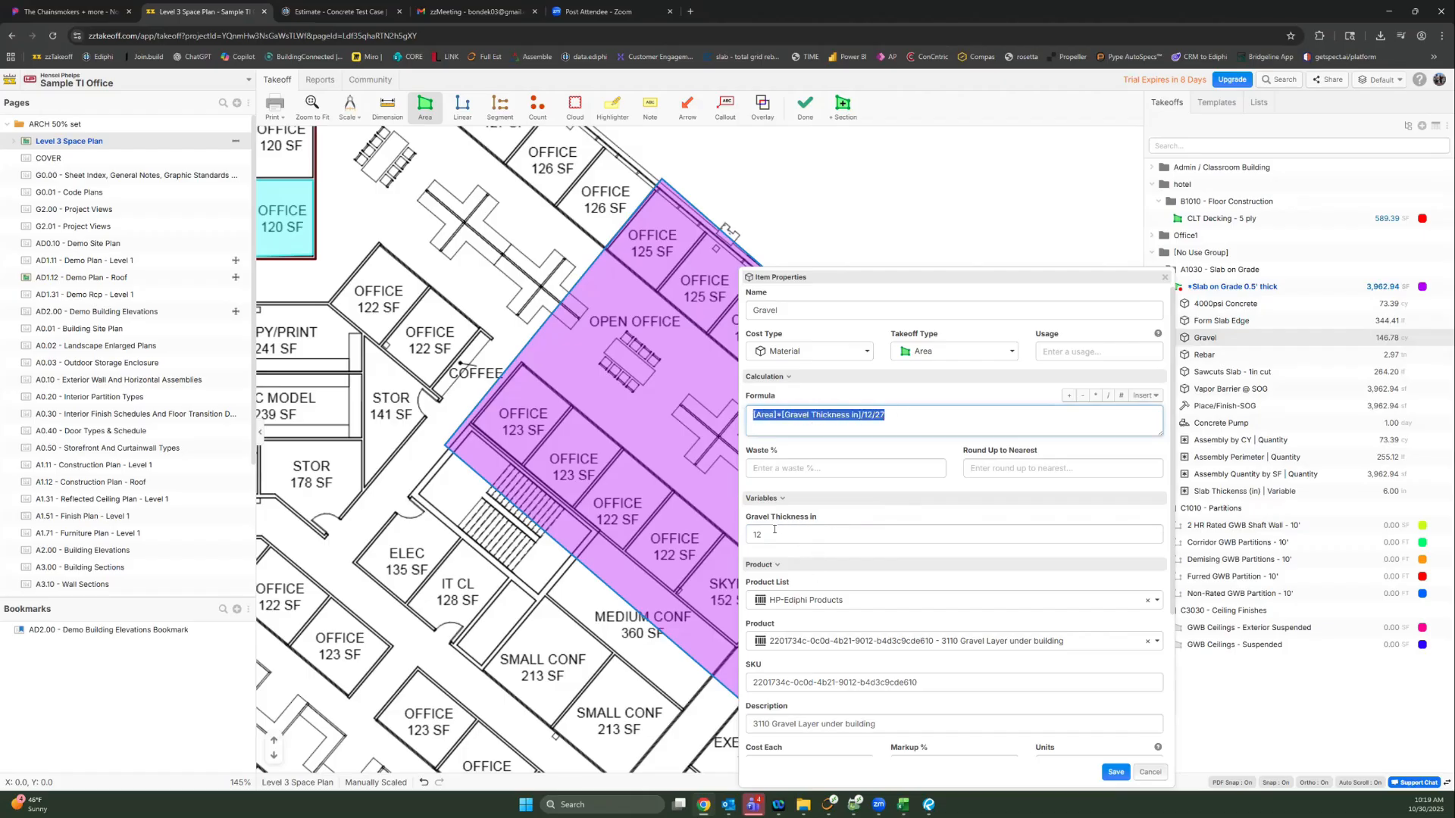
pyautogui.click(913, 410)
pyautogui.write('*')
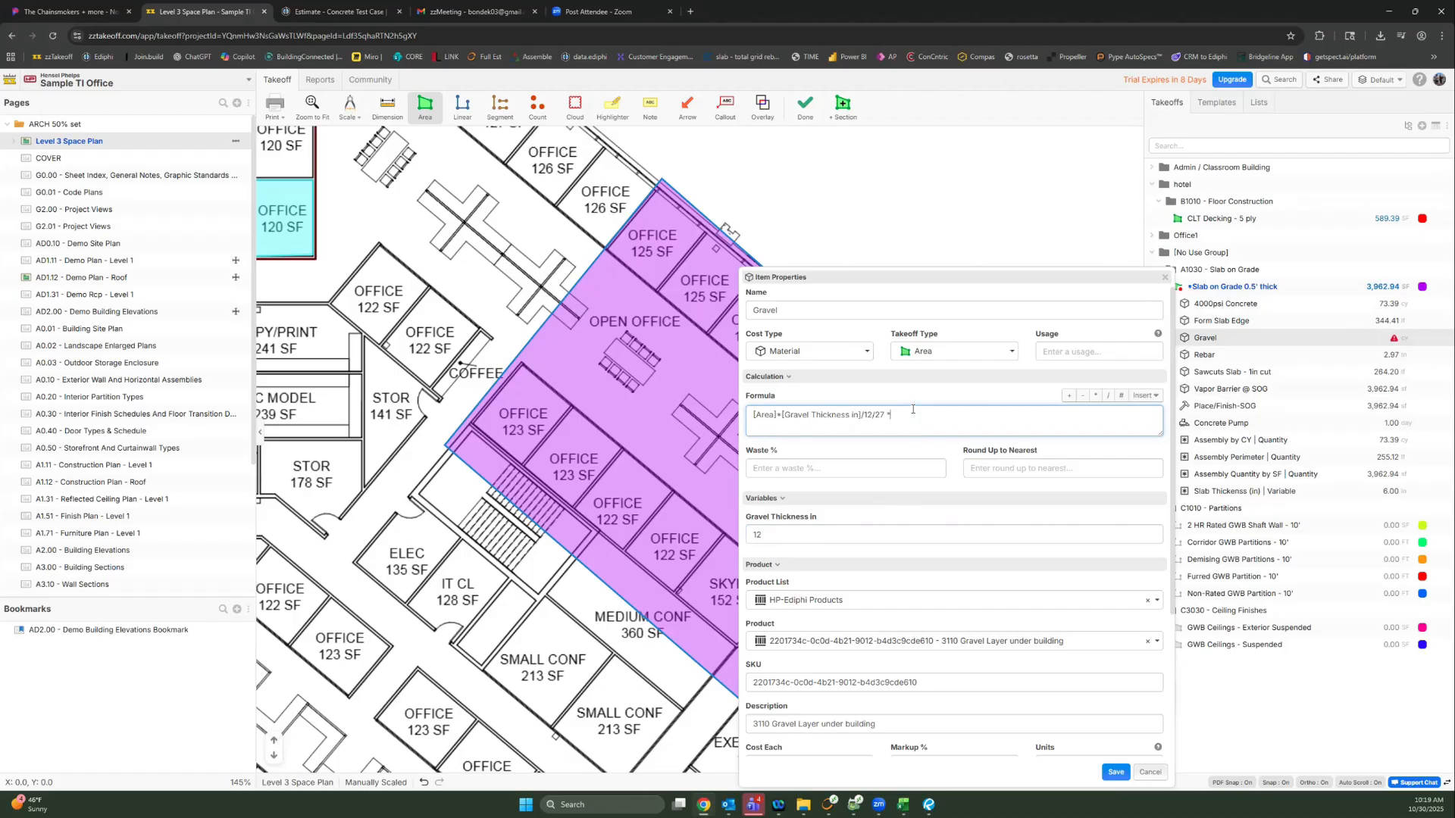
pyautogui.press('BackSpace')
pyautogui.press('BackSpace')
pyautogui.write('*[waste2]')
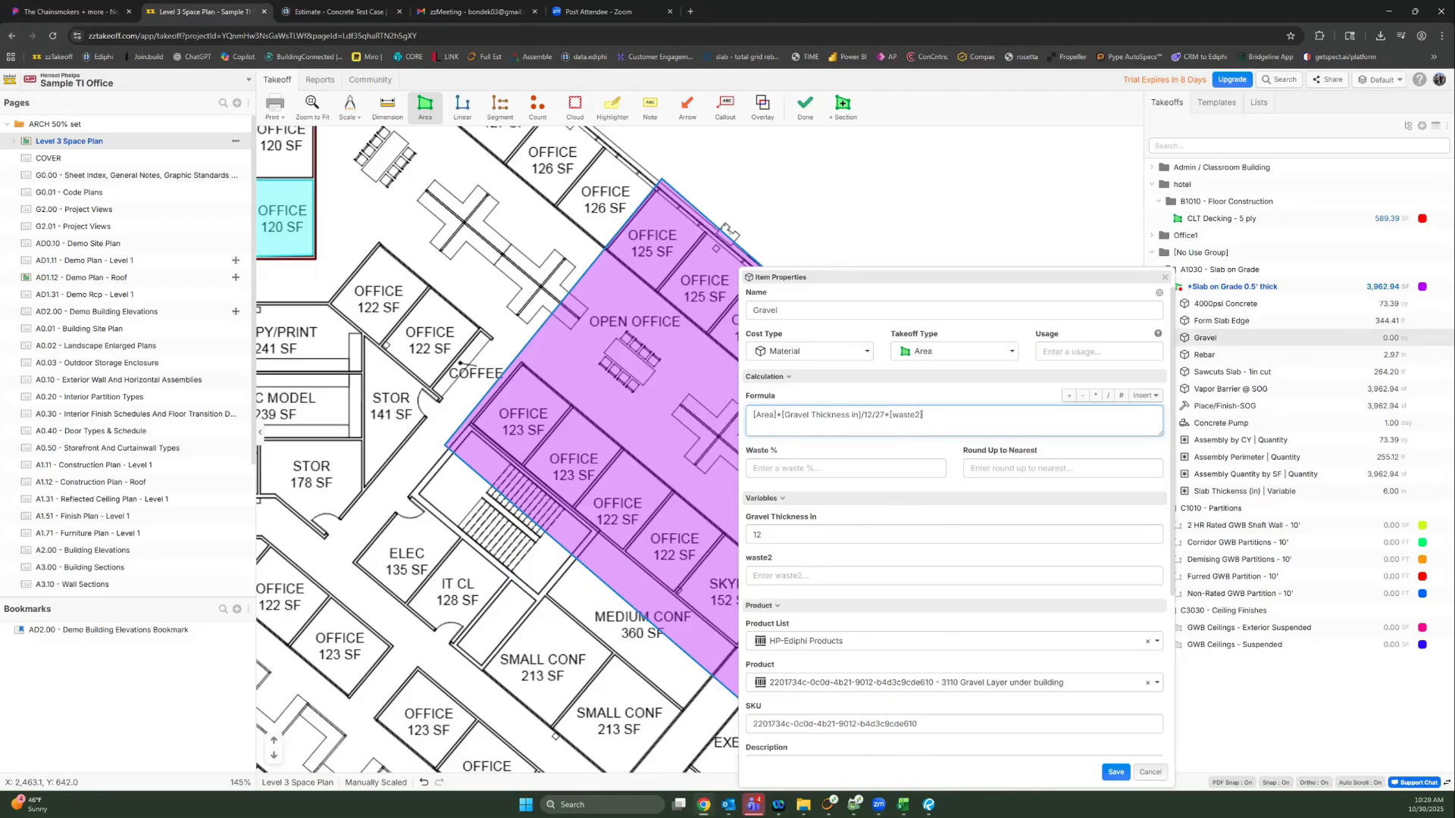
pyautogui.click(777, 579)
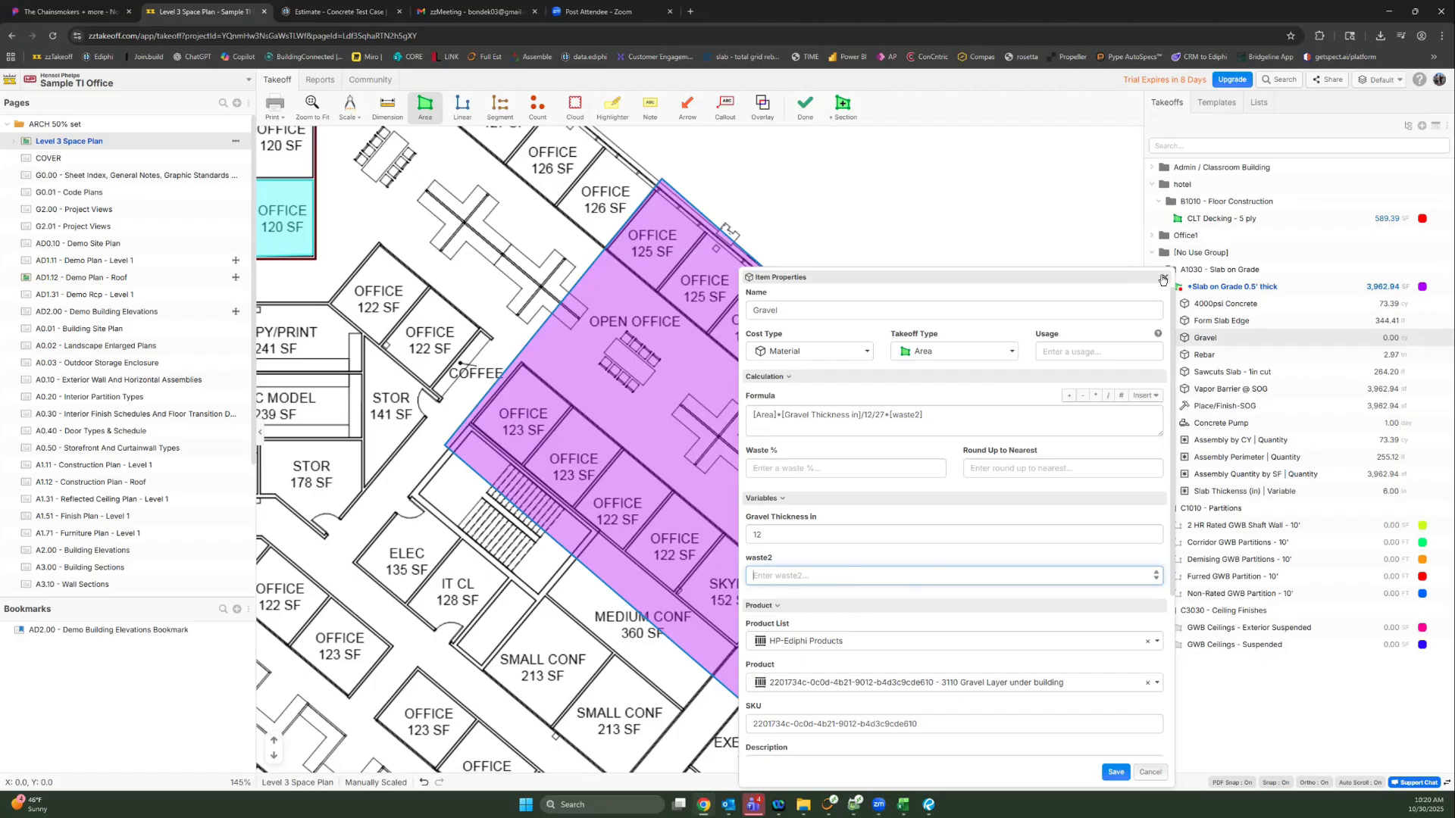
pyautogui.click(1163, 279)
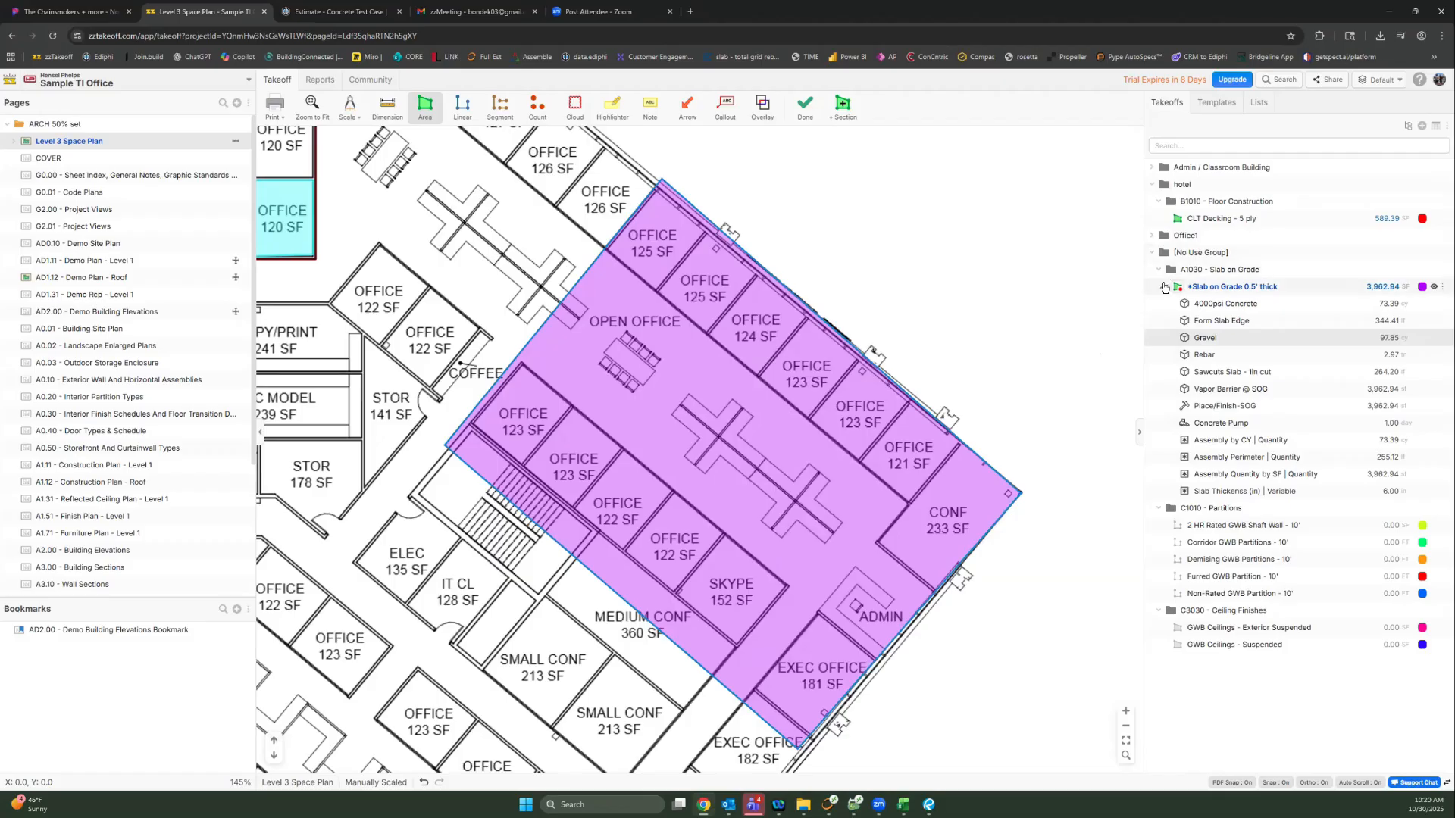
# Step: Show the Finishes list with C3010 - Wall Finishes expanded and review the Paint Walls - GWB properties
pyautogui.click(1164, 287)
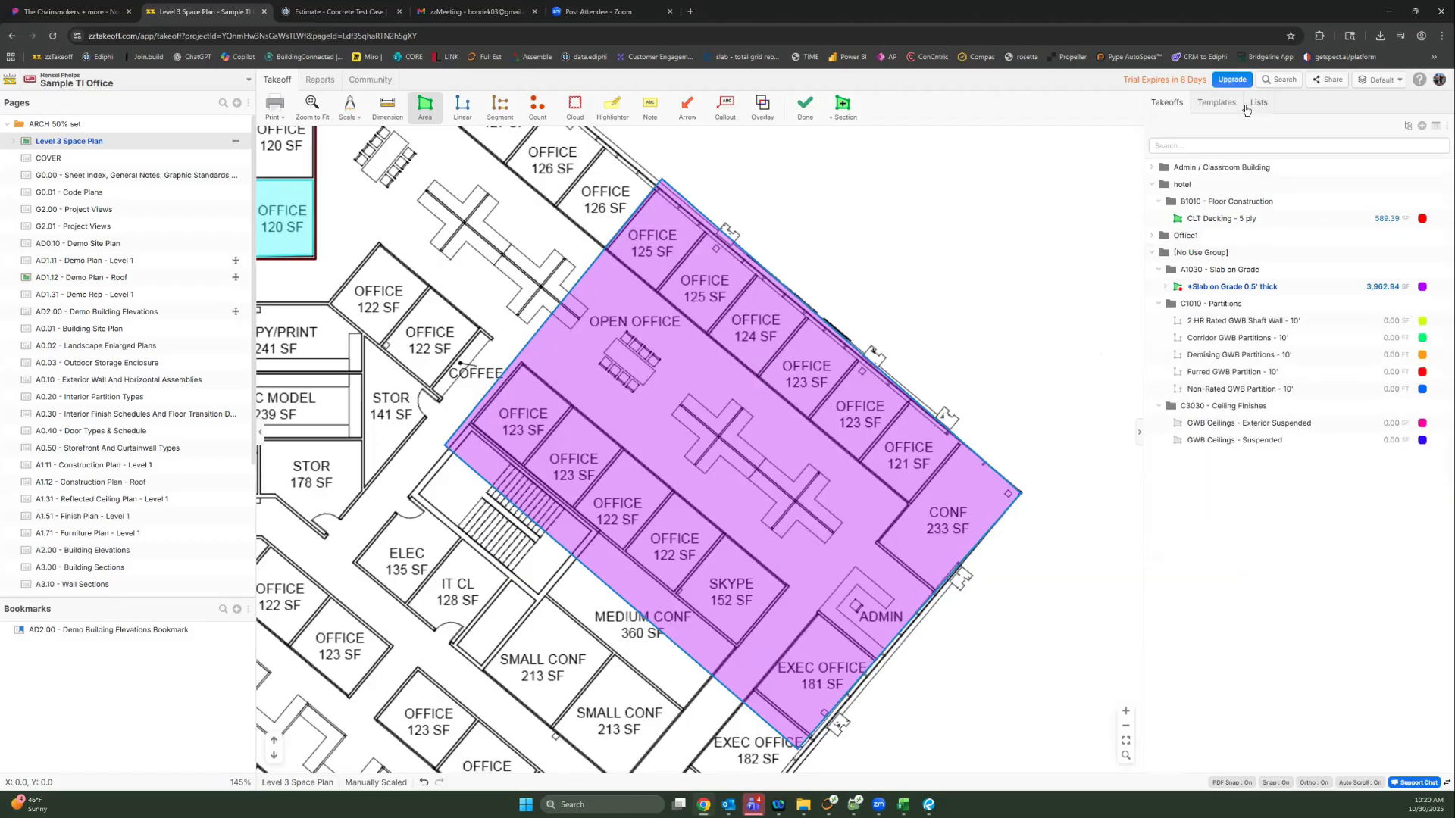
pyautogui.click(1247, 106)
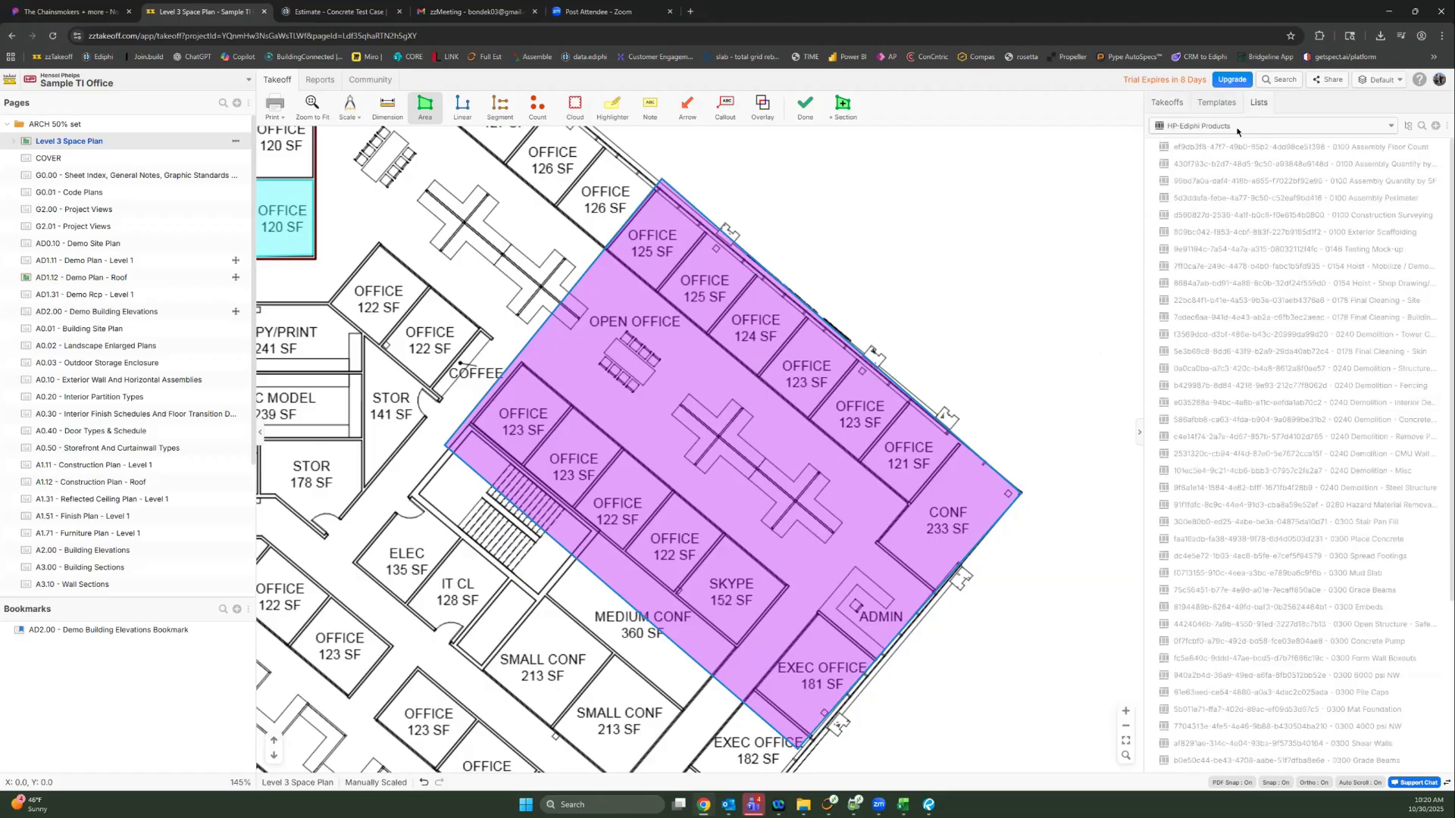
pyautogui.click(1212, 126)
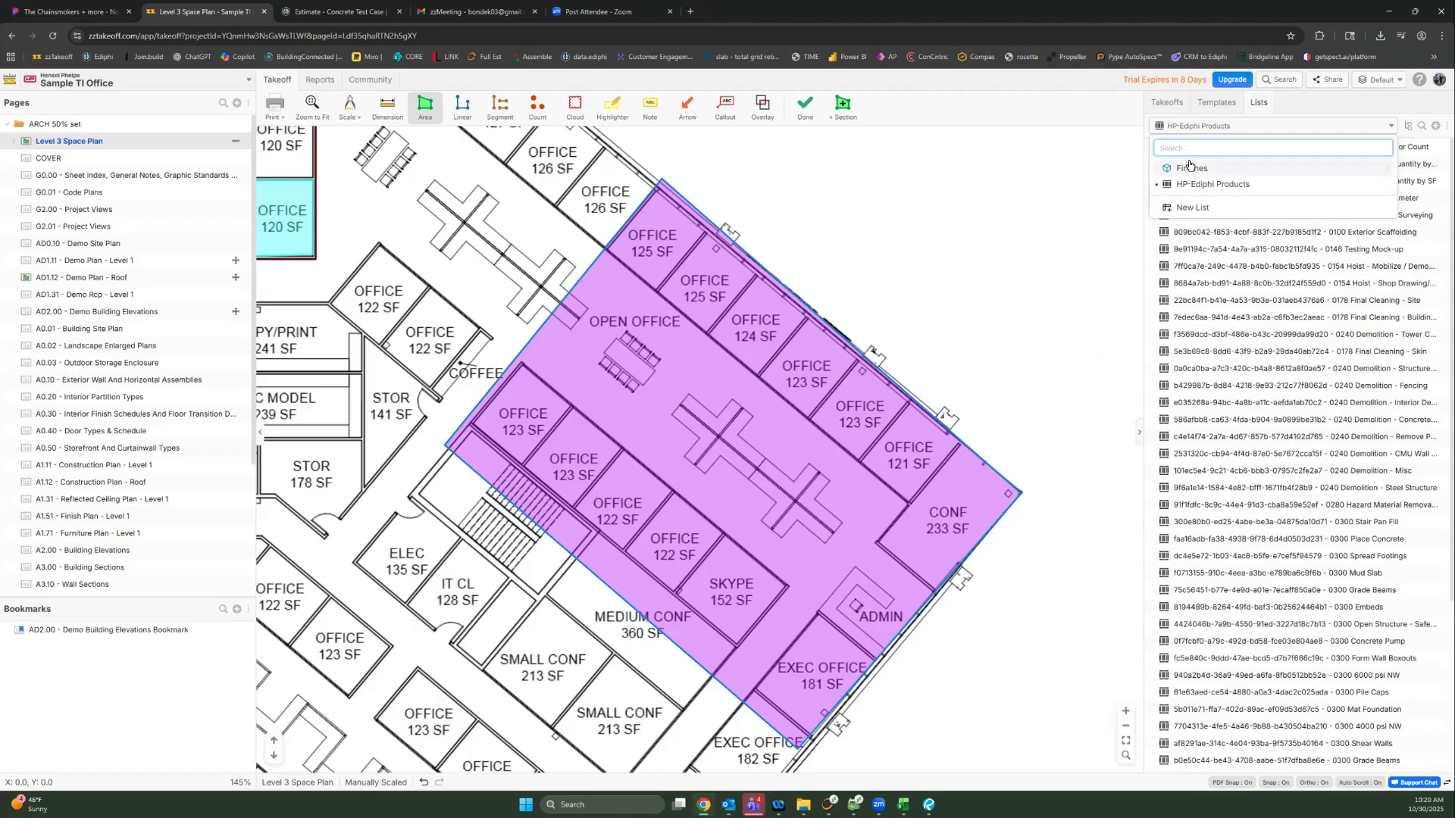
pyautogui.click(1191, 167)
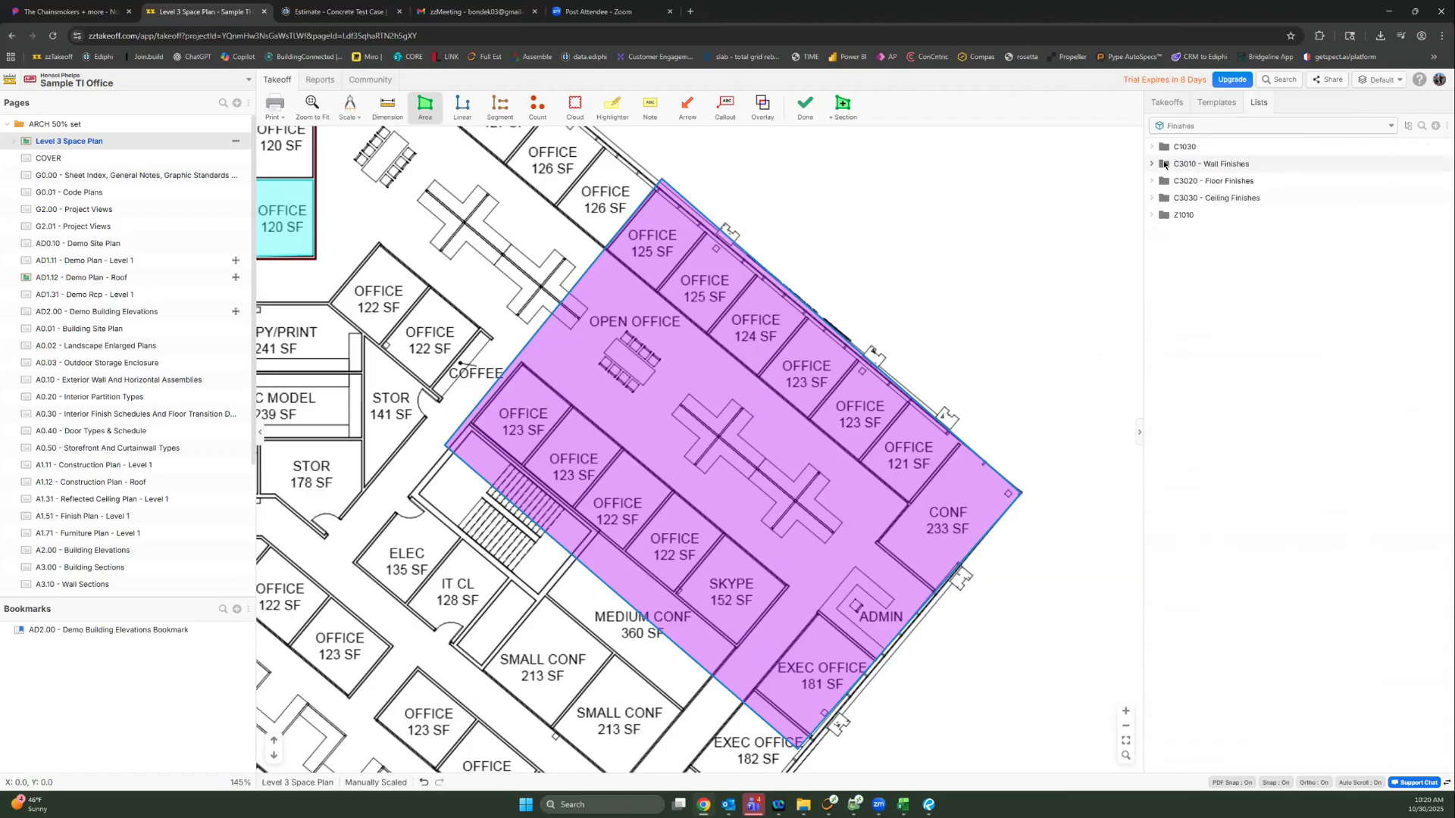
pyautogui.click(1149, 164)
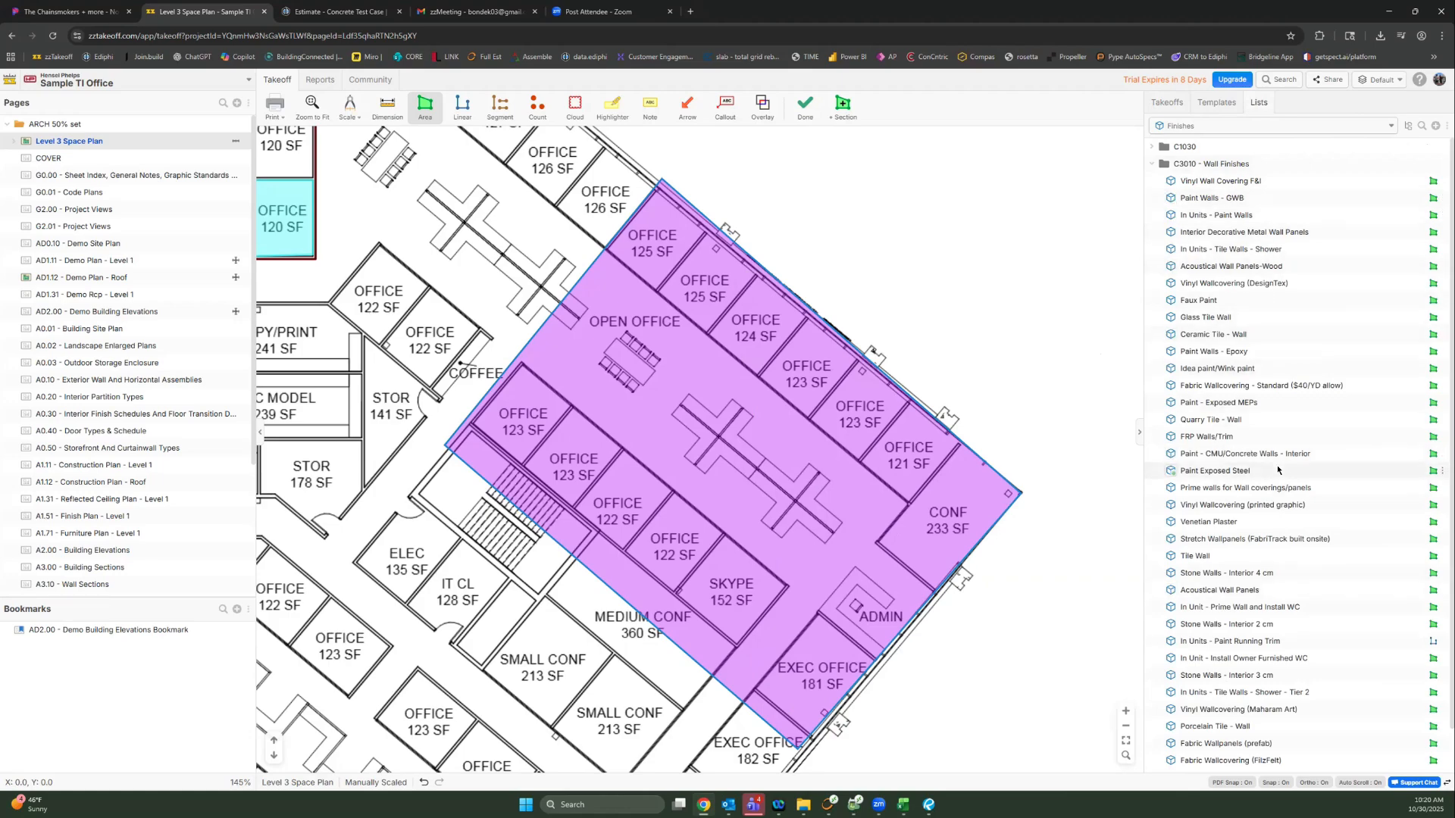
pyautogui.doubleClick(1212, 198)
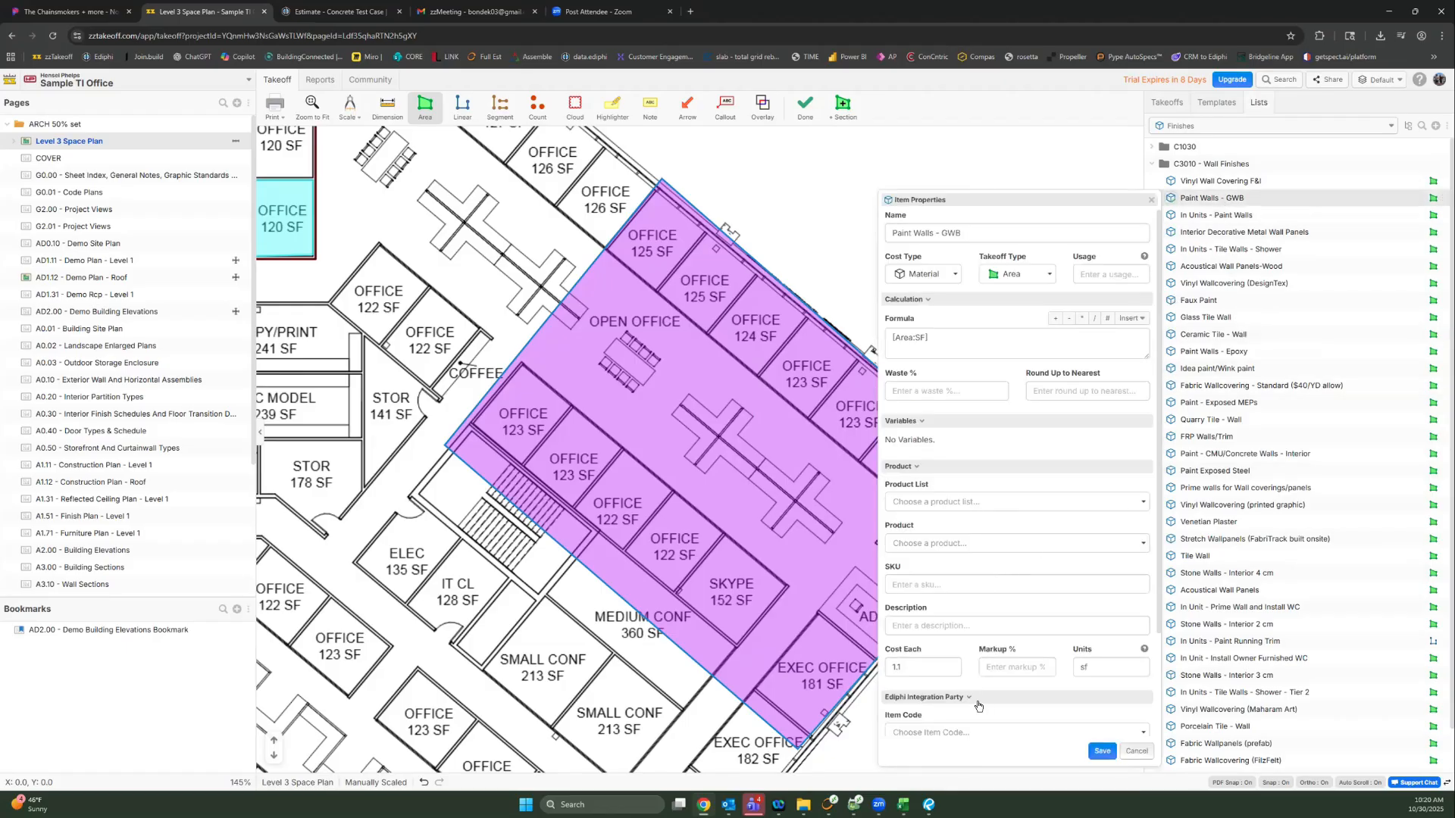
pyautogui.scroll(-2, 986, 705)
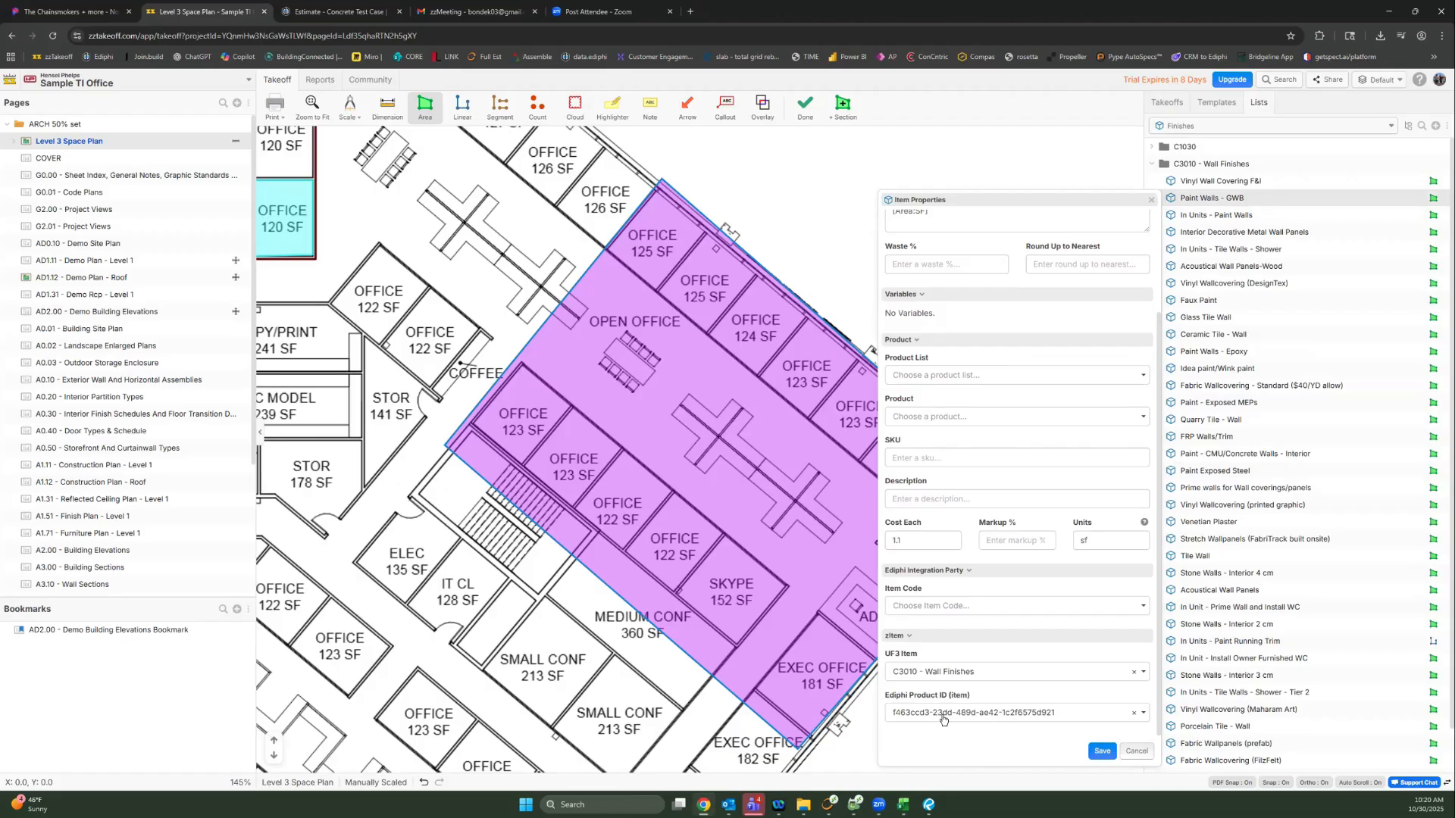
pyautogui.click(1150, 201)
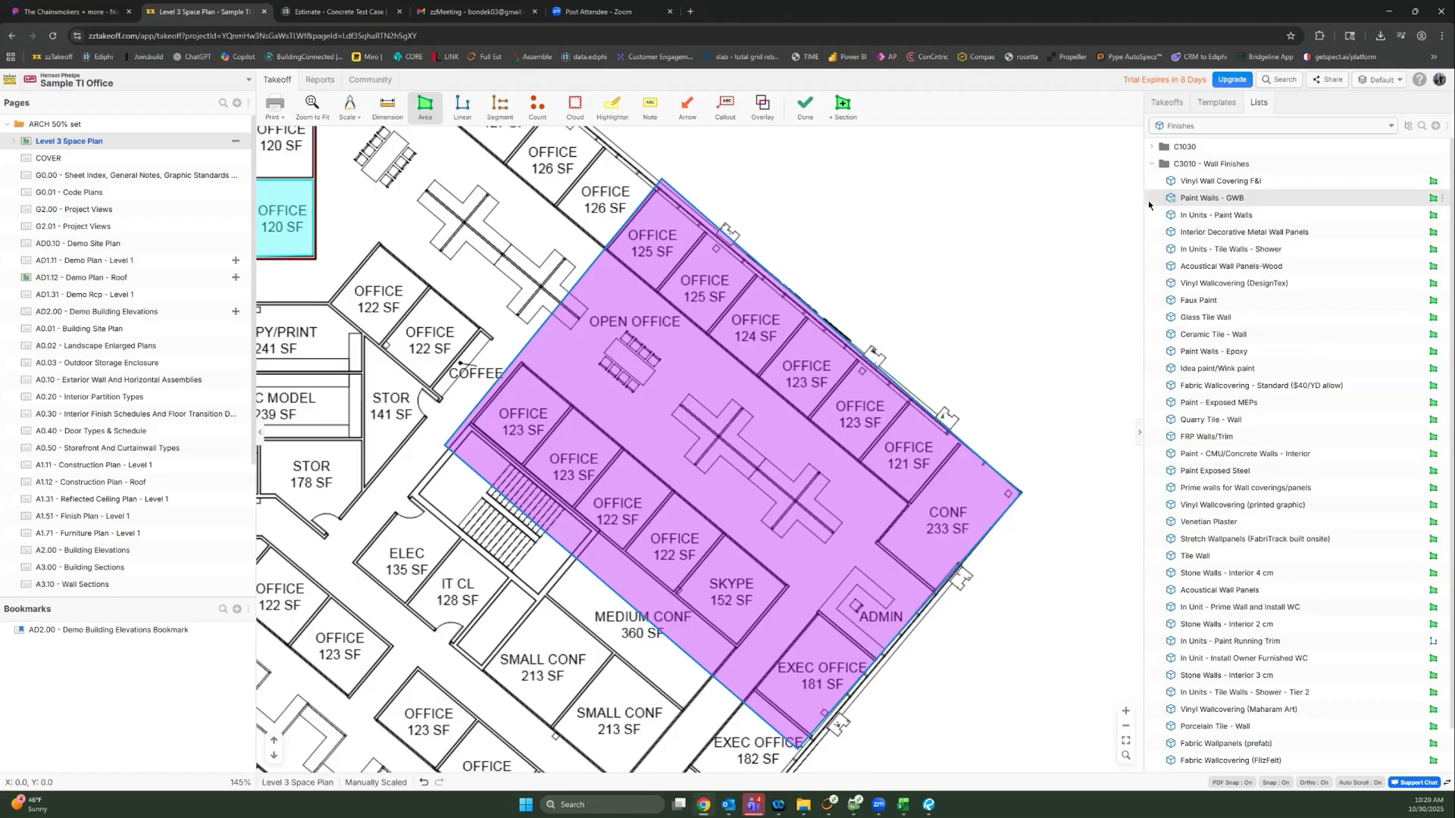
# Step: Add the Room 10' Tall template from A0002 - Rooms > 0002 - Rooms to the project takeoffs
pyautogui.click(1213, 105)
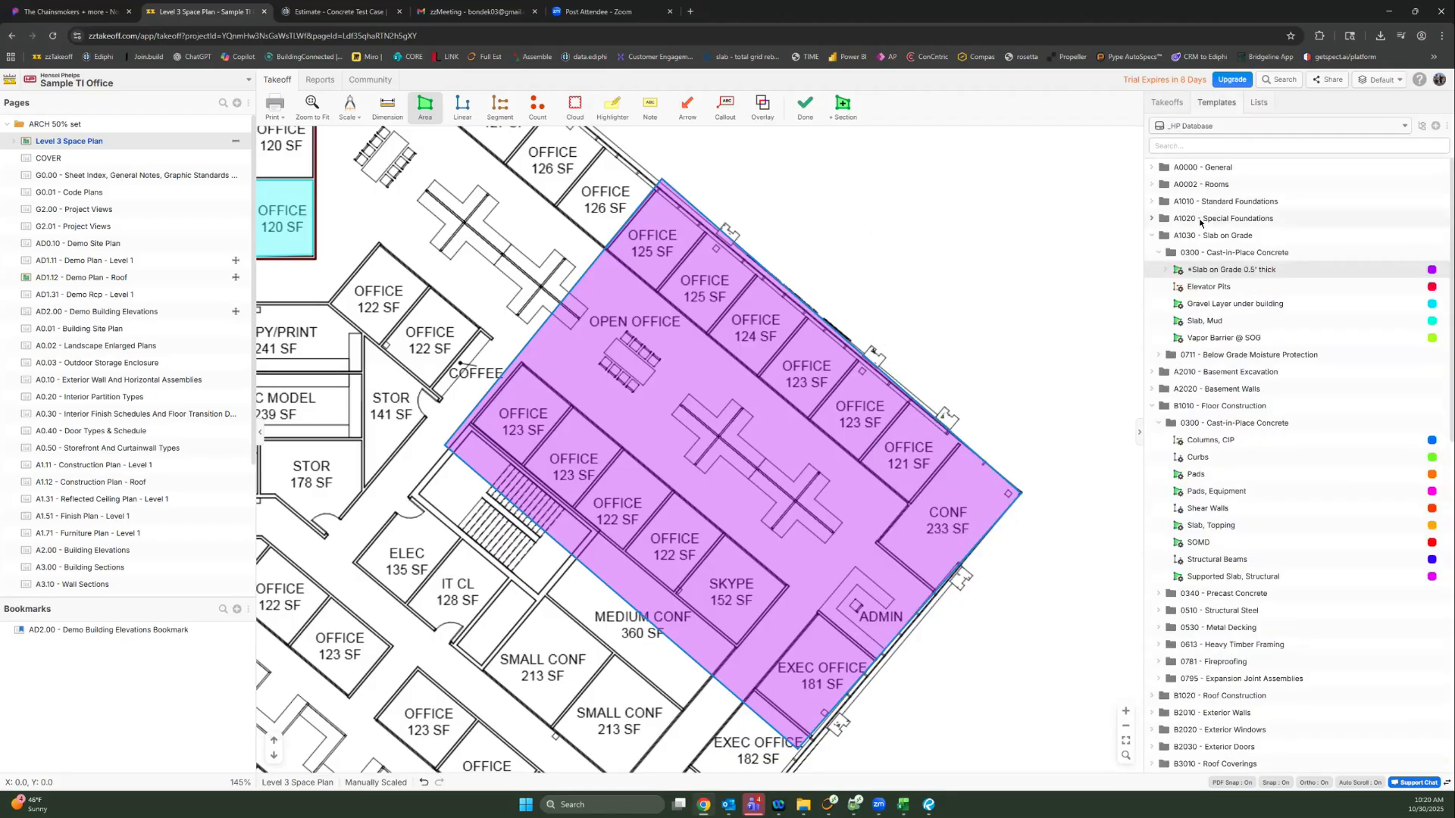
pyautogui.click(1153, 185)
pyautogui.click(1158, 201)
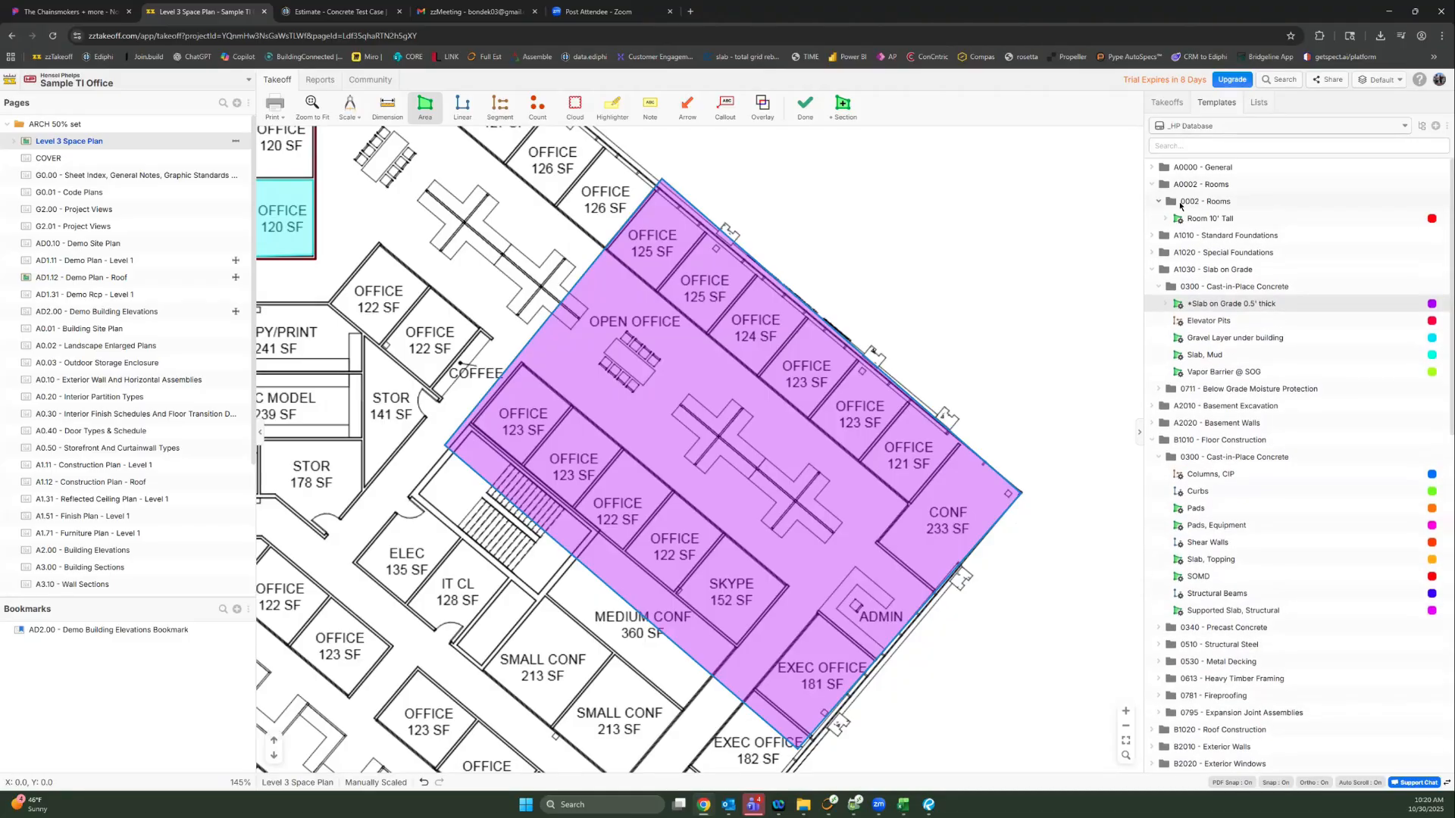
pyautogui.rightClick(1197, 219)
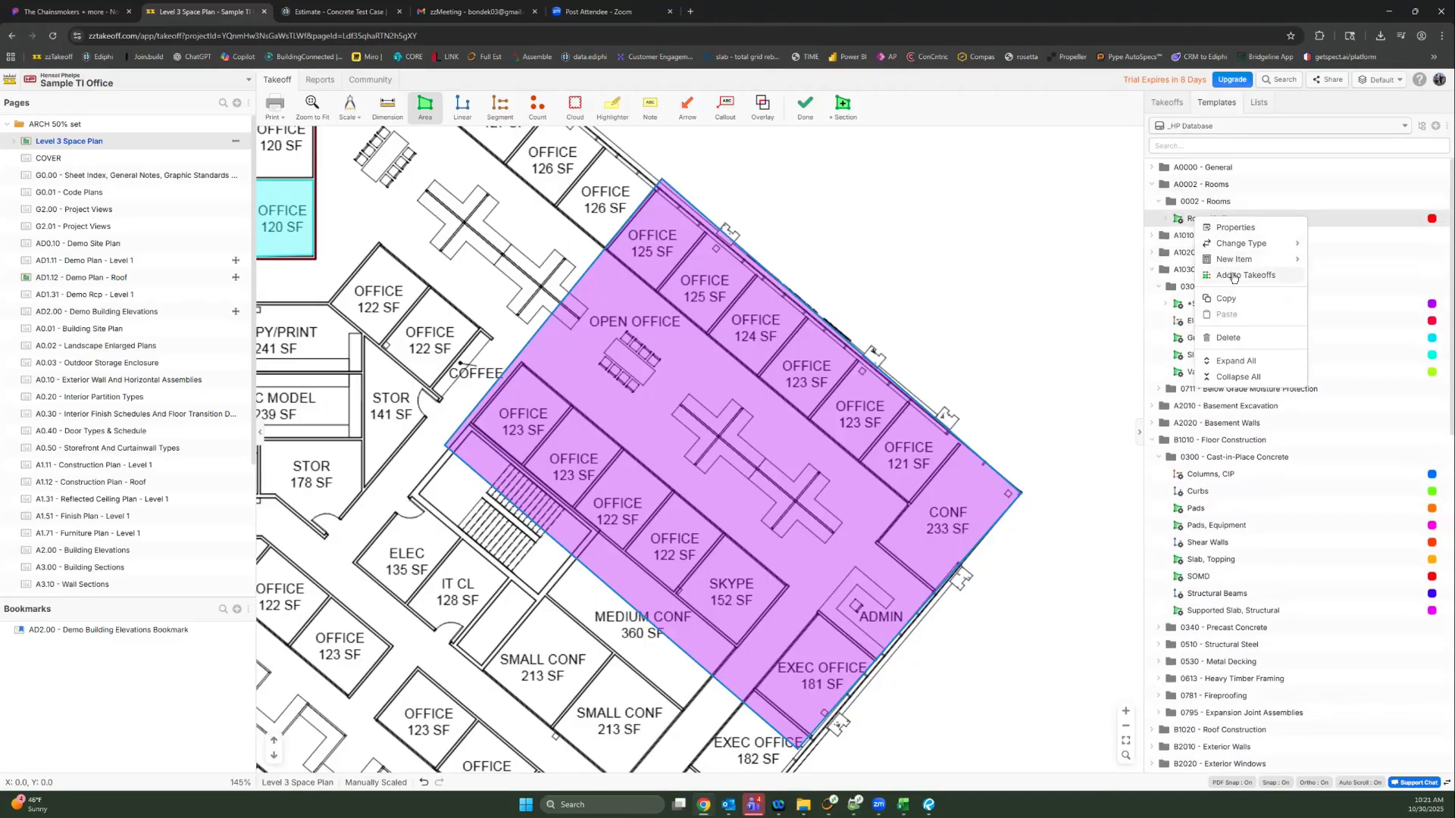
pyautogui.click(1234, 276)
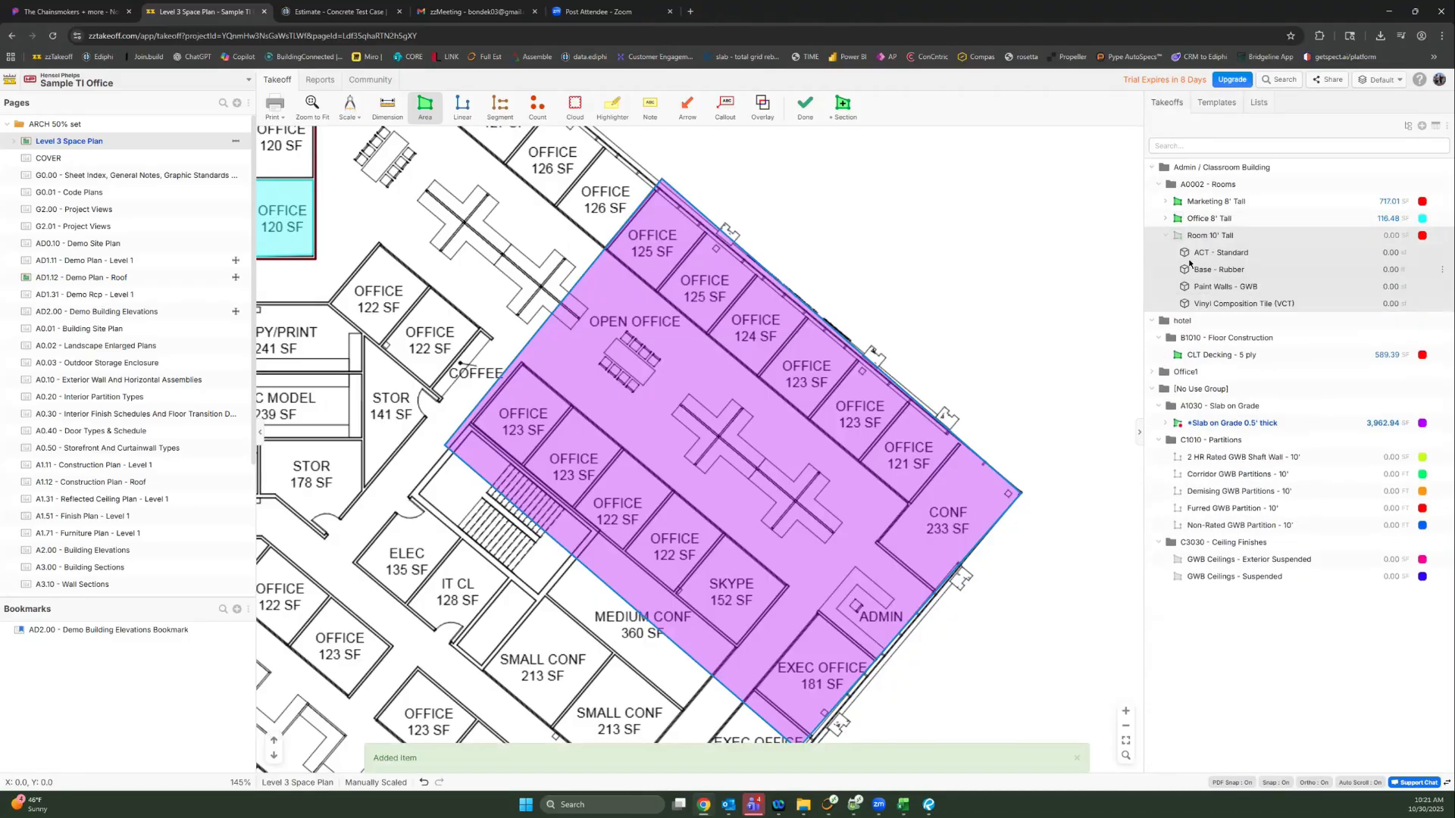
# Step: Pan and zoom the plan over to the Cafe and Terrace area
pyautogui.moveTo(645, 261); pyautogui.dragTo(949, 494)
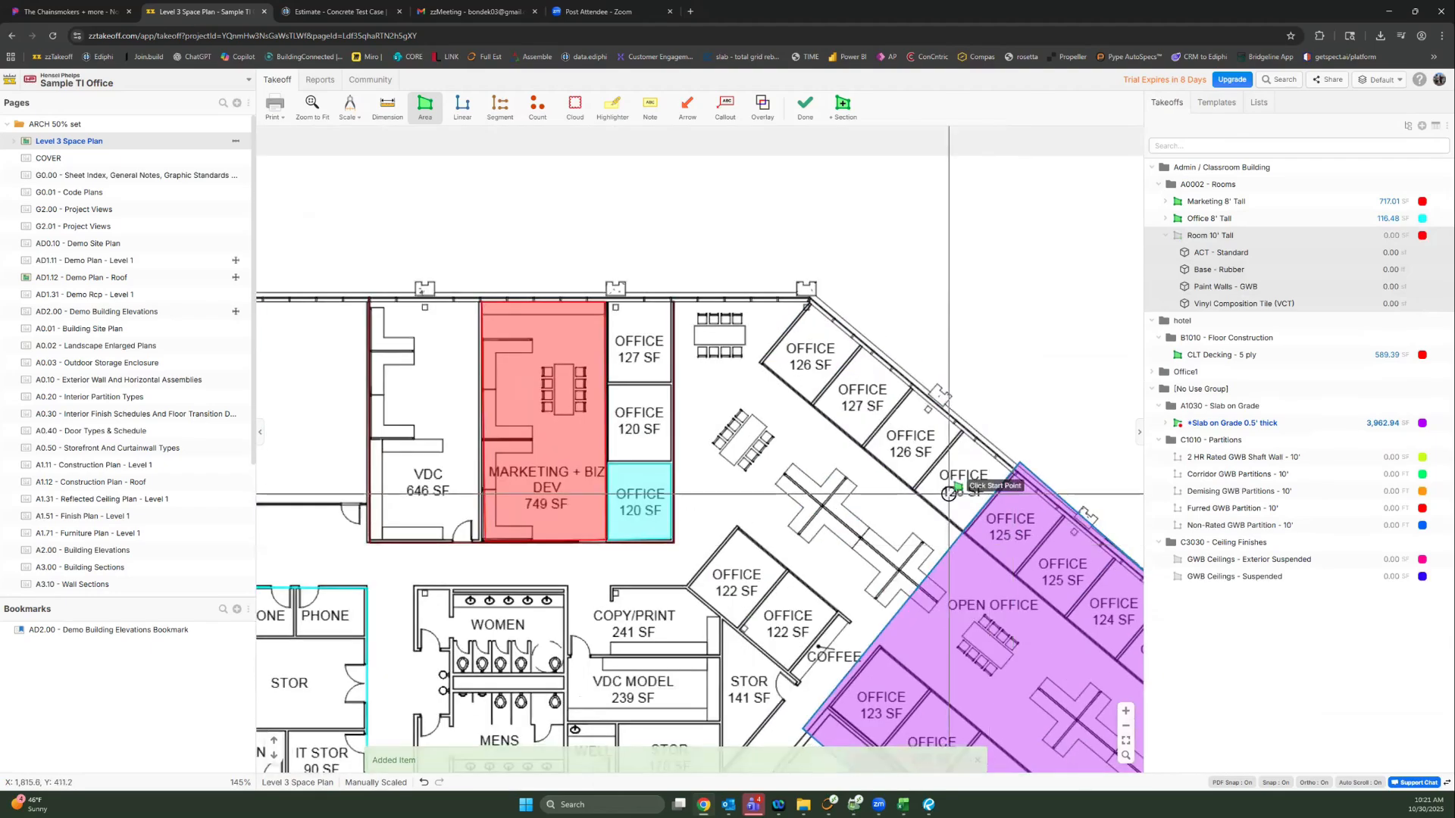
pyautogui.moveTo(639, 351); pyautogui.dragTo(1010, 388)
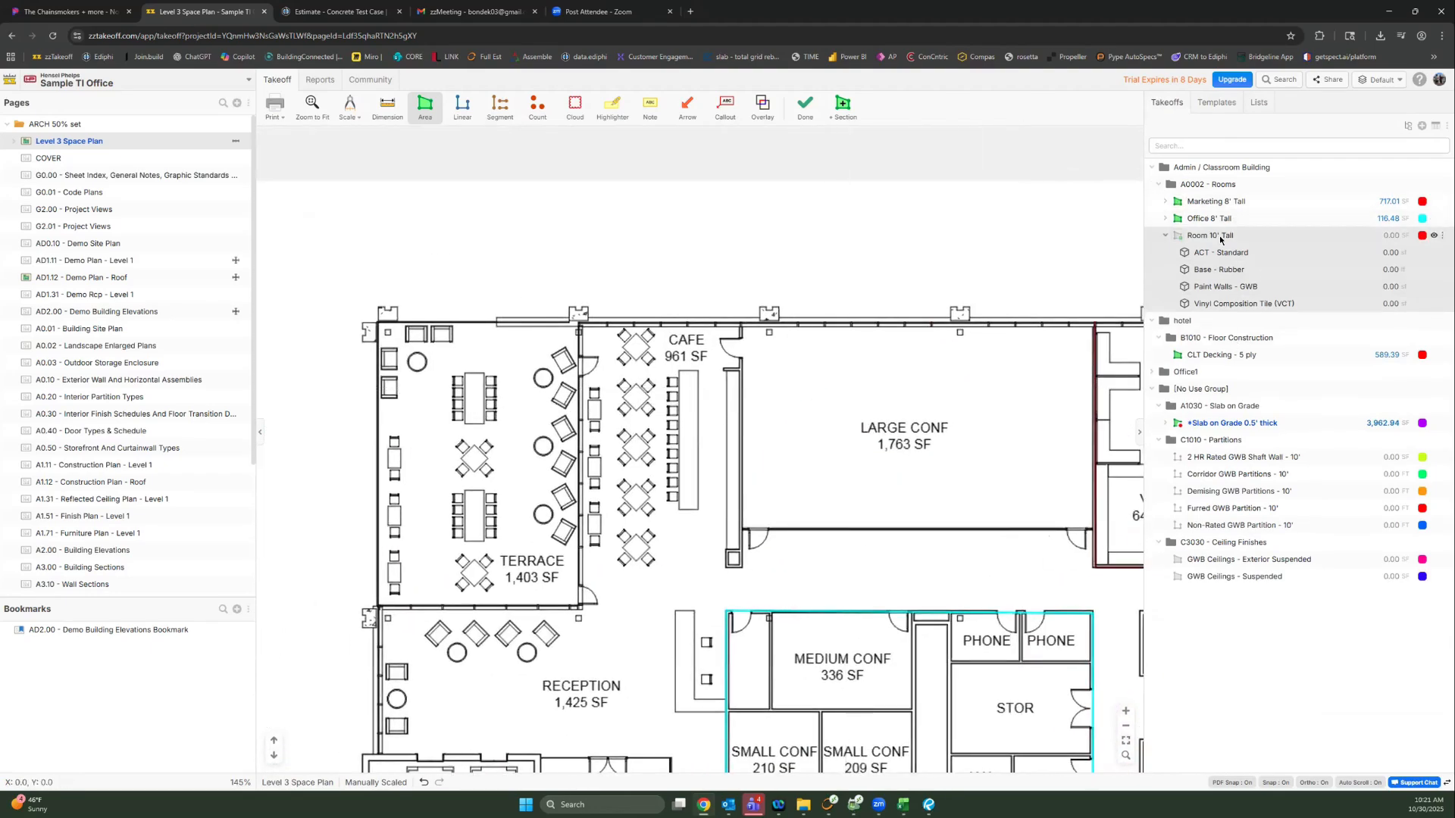
pyautogui.scroll(5, 416, 429)
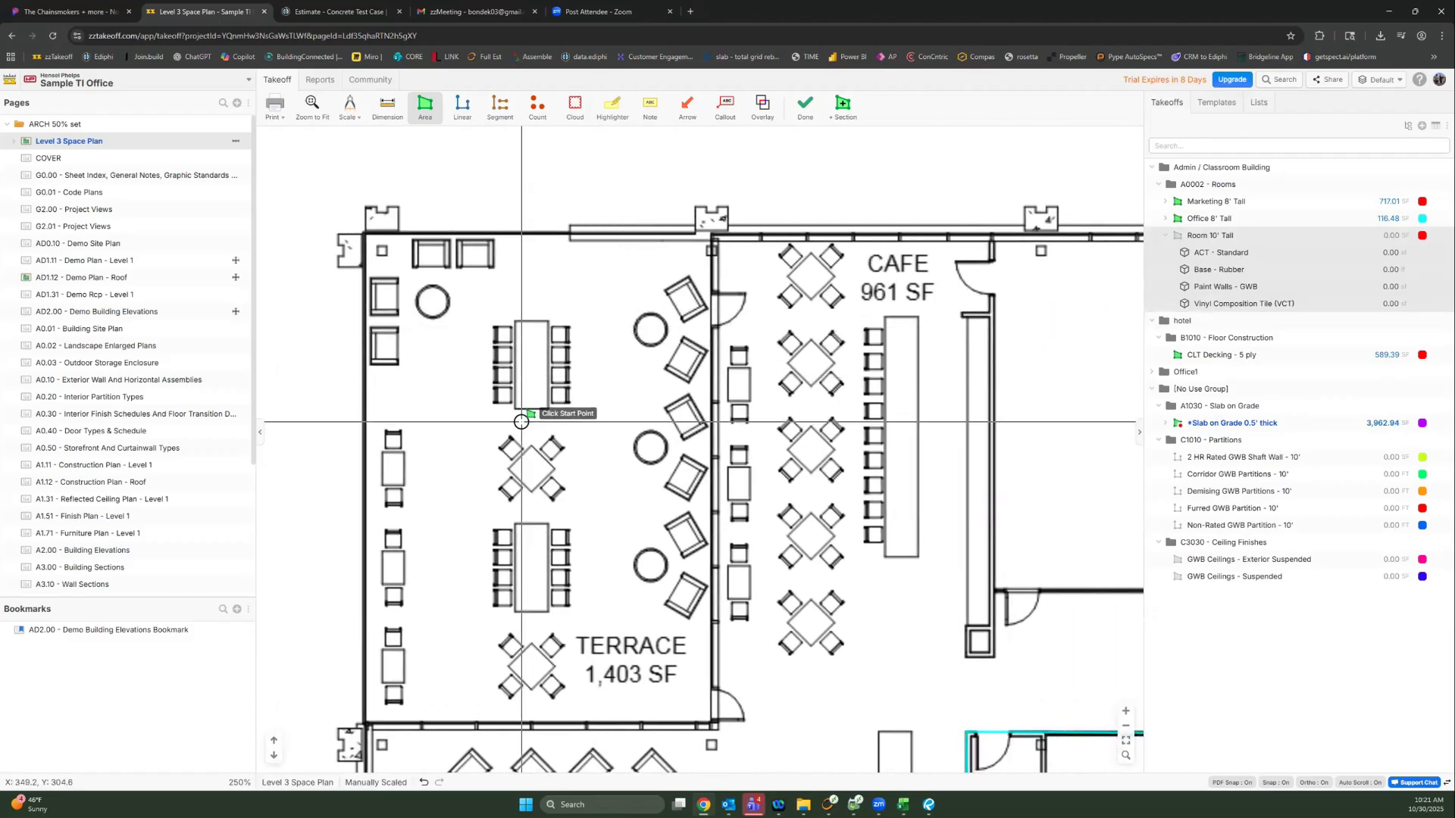
# Step: Measure the Terrace as a 1,527.51 SF area with Room 10' Tall
pyautogui.moveTo(528, 418); pyautogui.dragTo(632, 388)
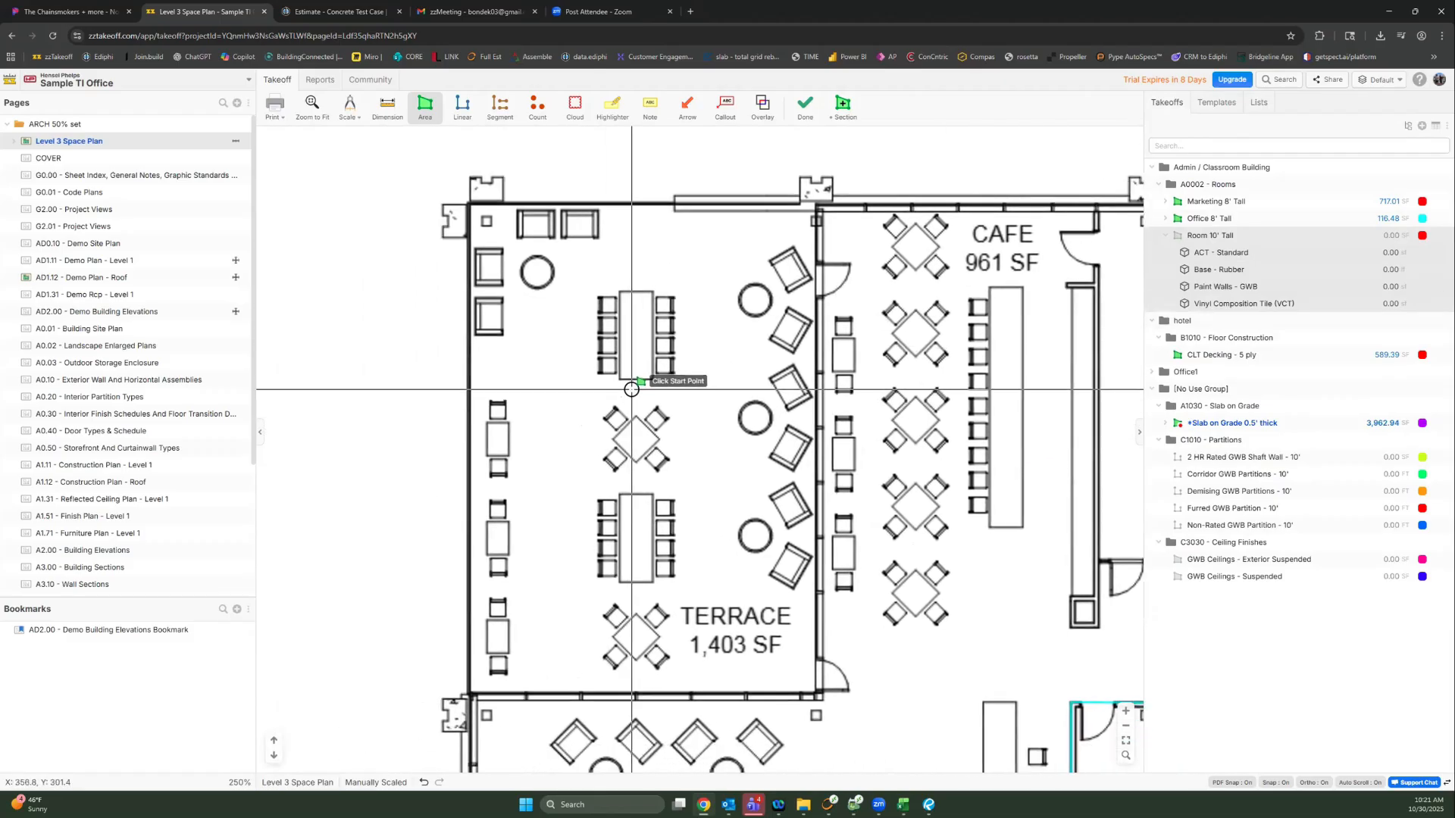
pyautogui.click(1176, 236)
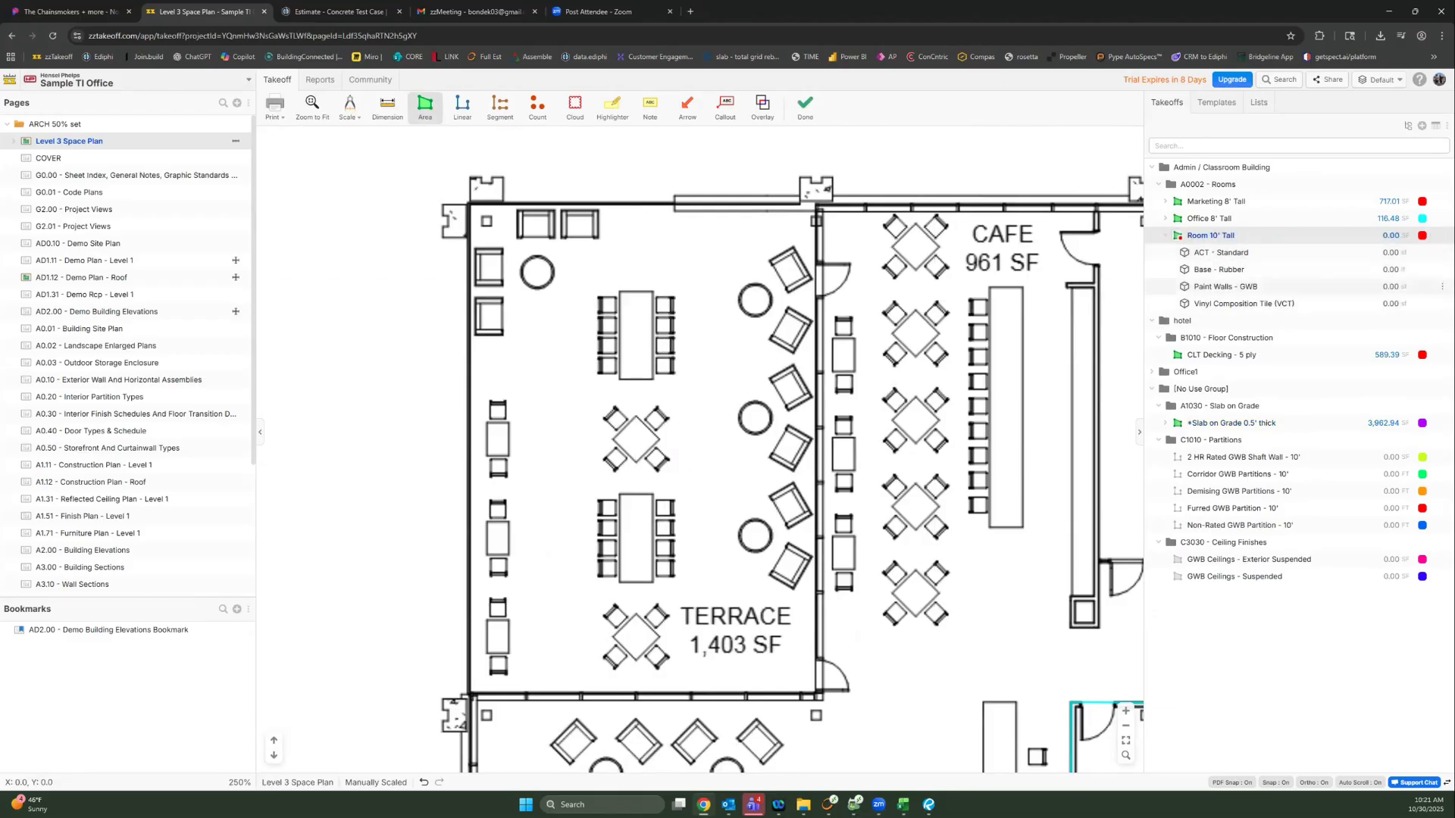
pyautogui.click(472, 204)
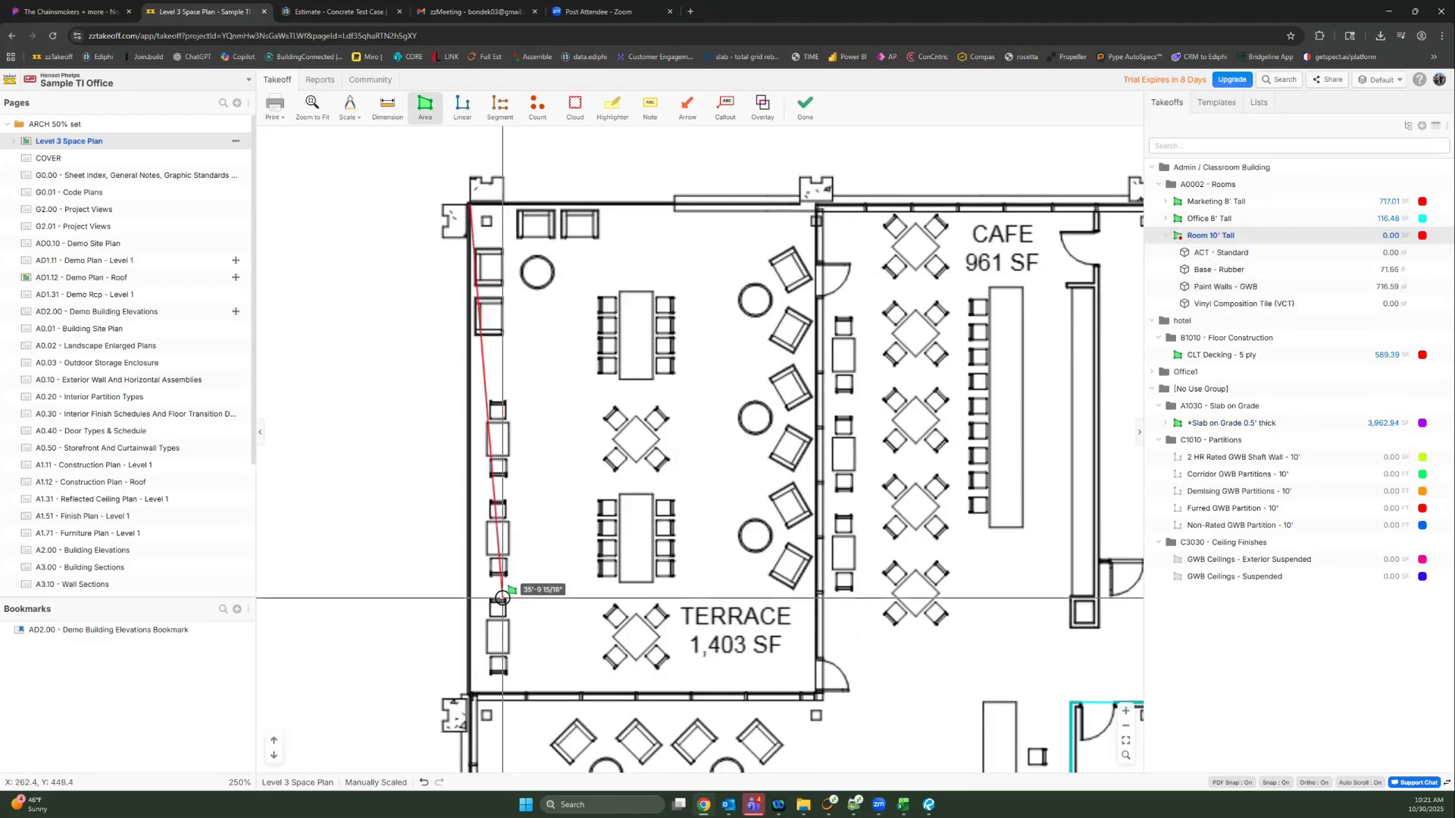
pyautogui.click(475, 690)
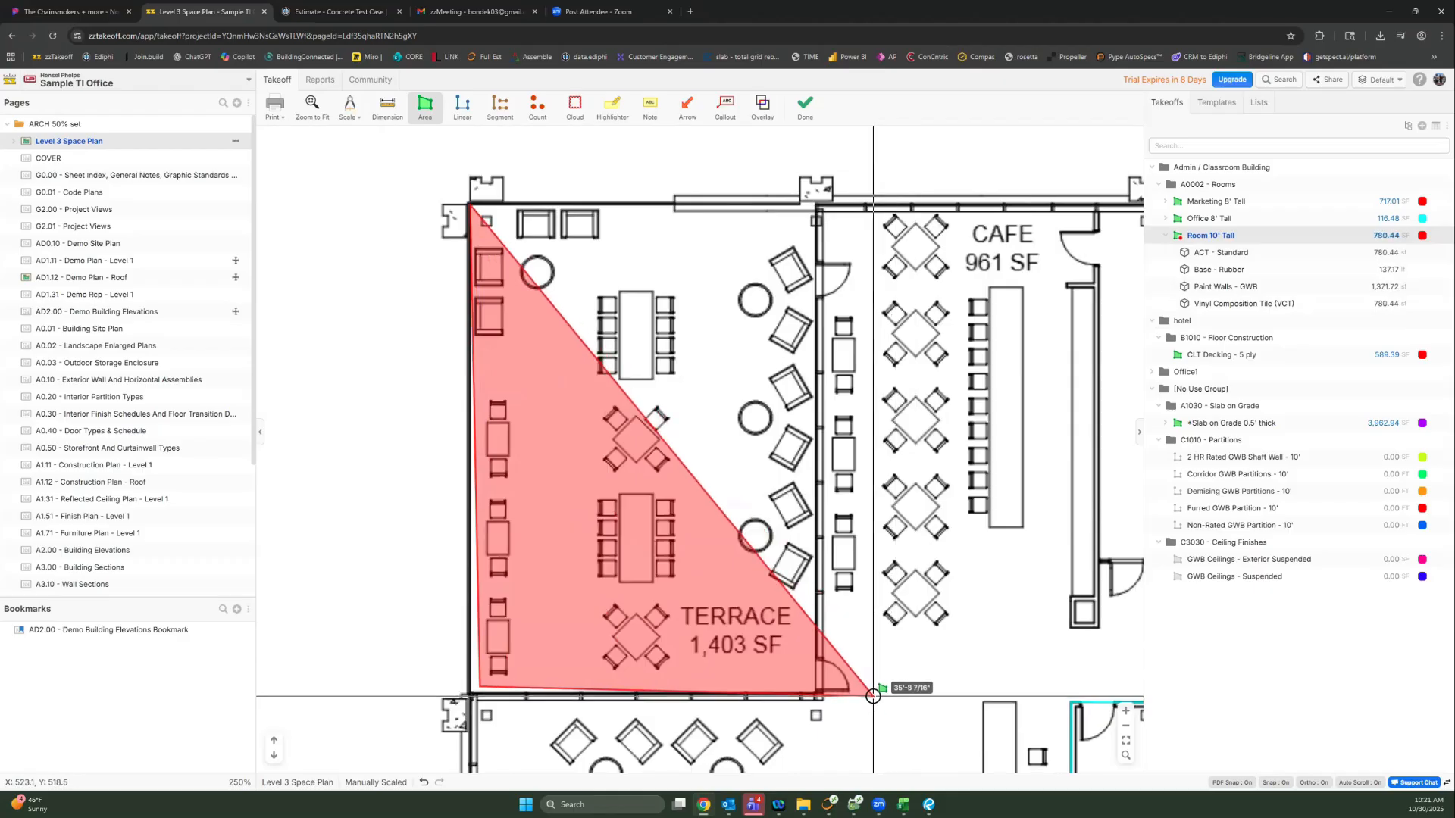
pyautogui.click(849, 691)
pyautogui.doubleClick(870, 203)
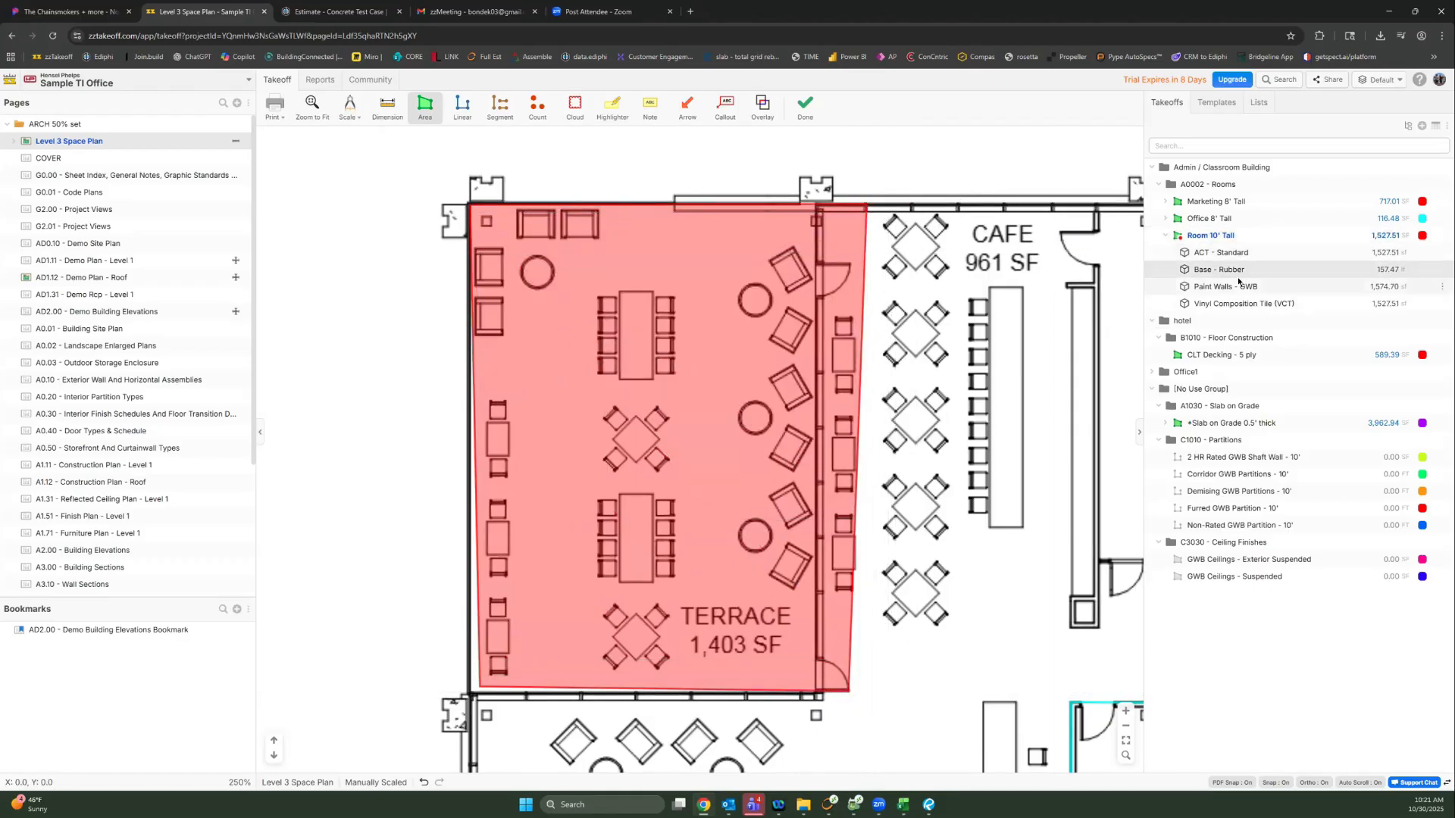
# Step: Paste a copy of the Room 10' Tall assembly and measure a 257.95 SF area with it
pyautogui.click(1241, 303)
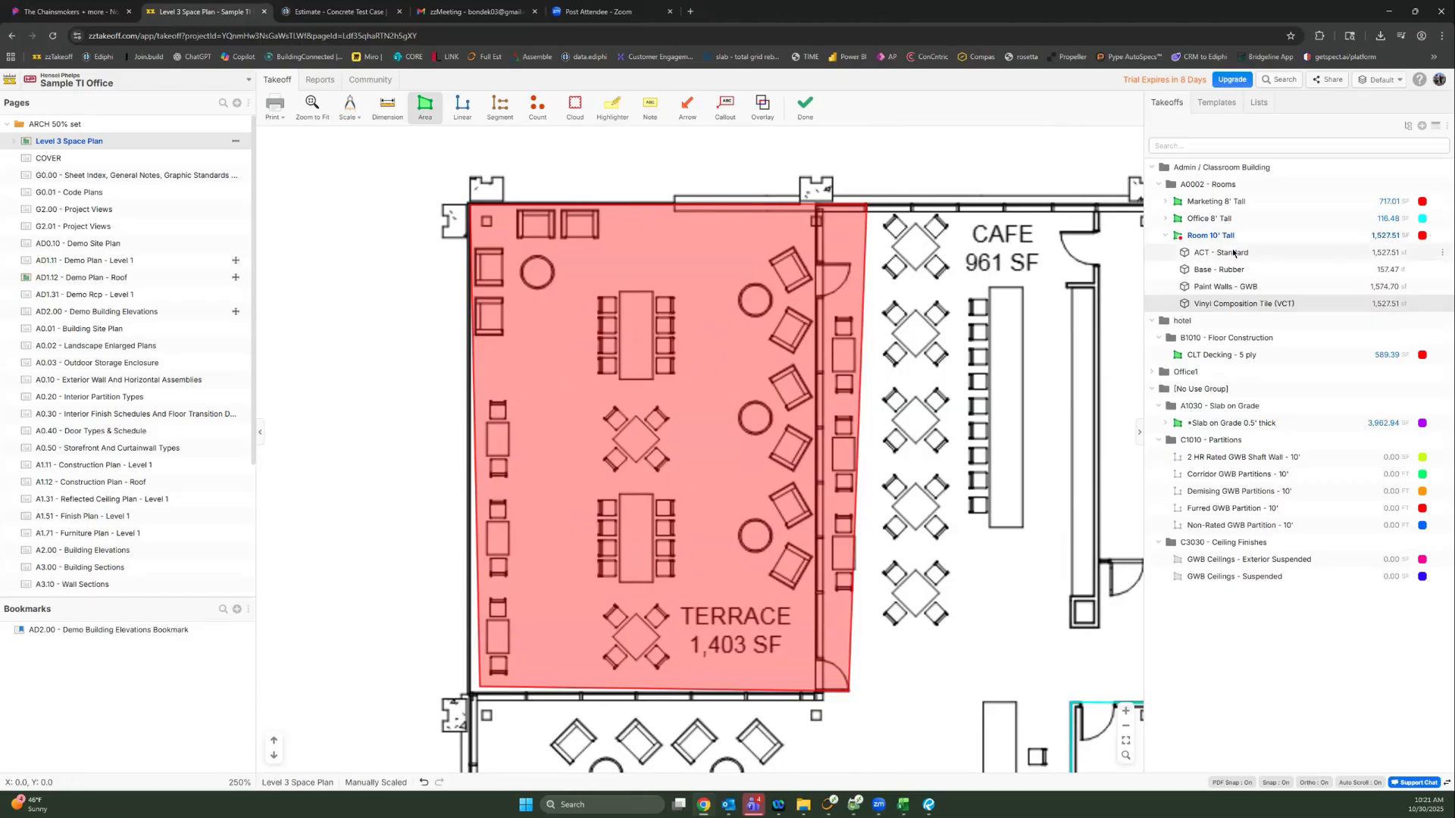
pyautogui.click(1229, 238)
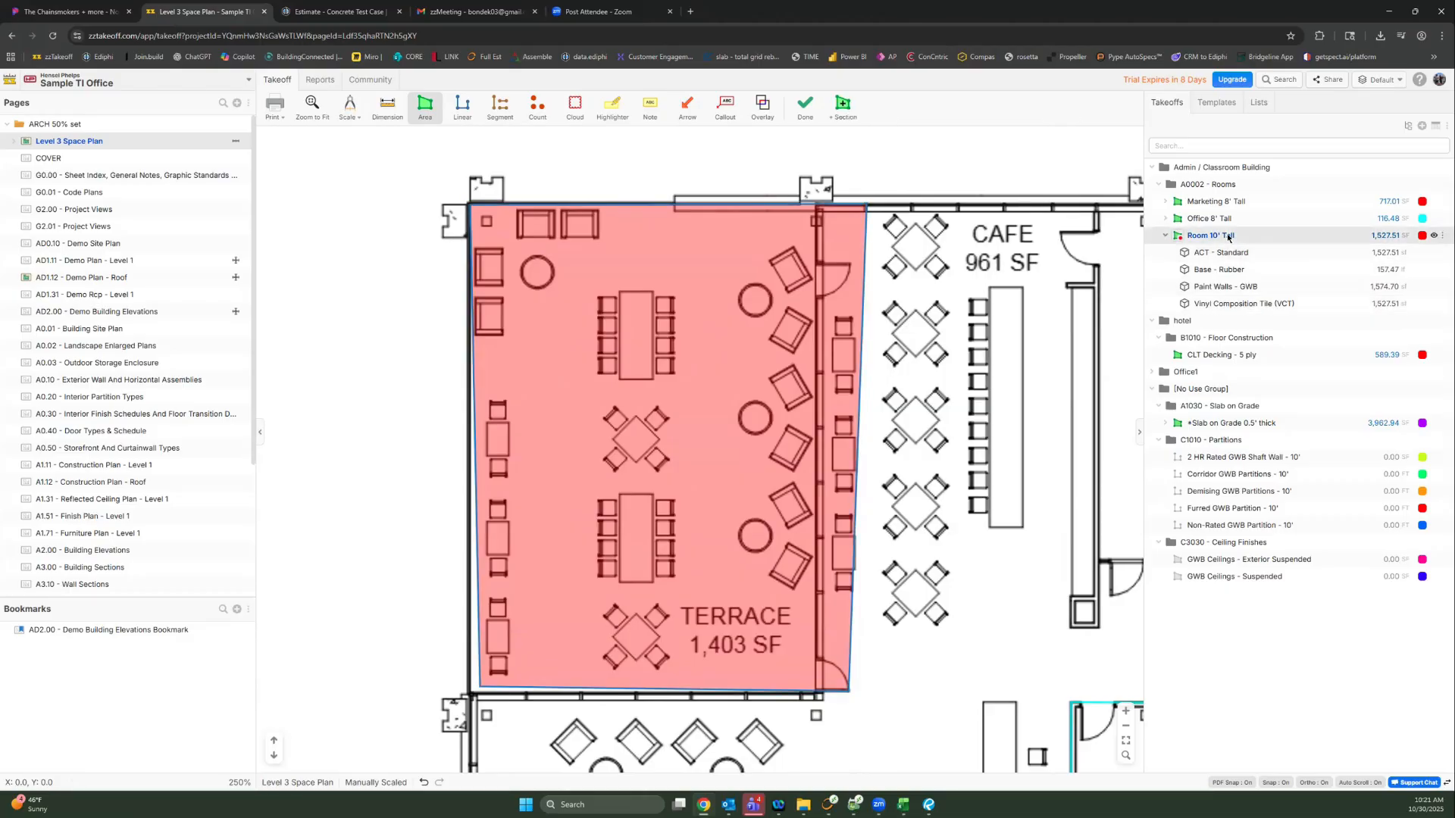
pyautogui.hotkey('ctrl', 'v')
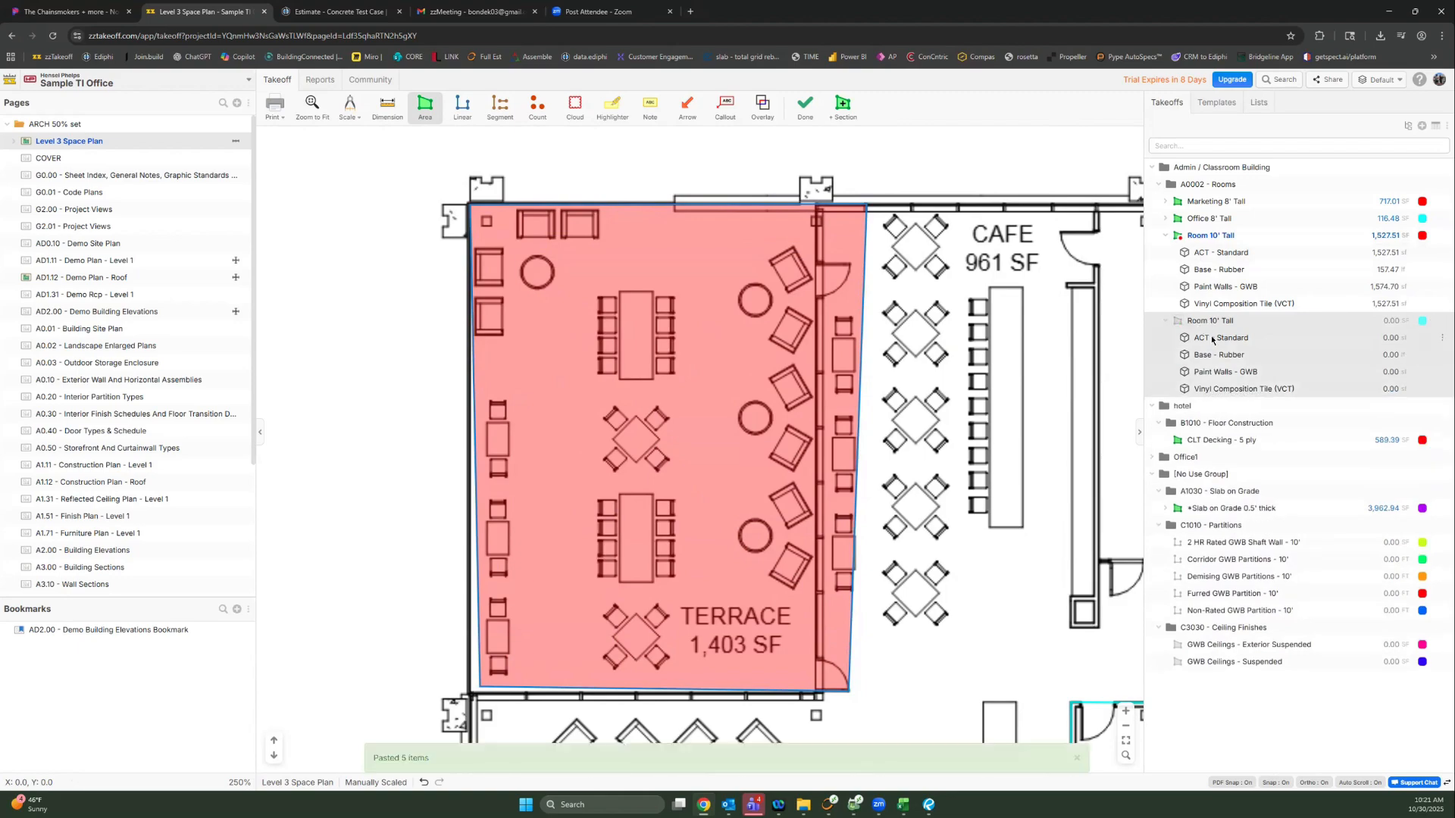
pyautogui.click(1186, 325)
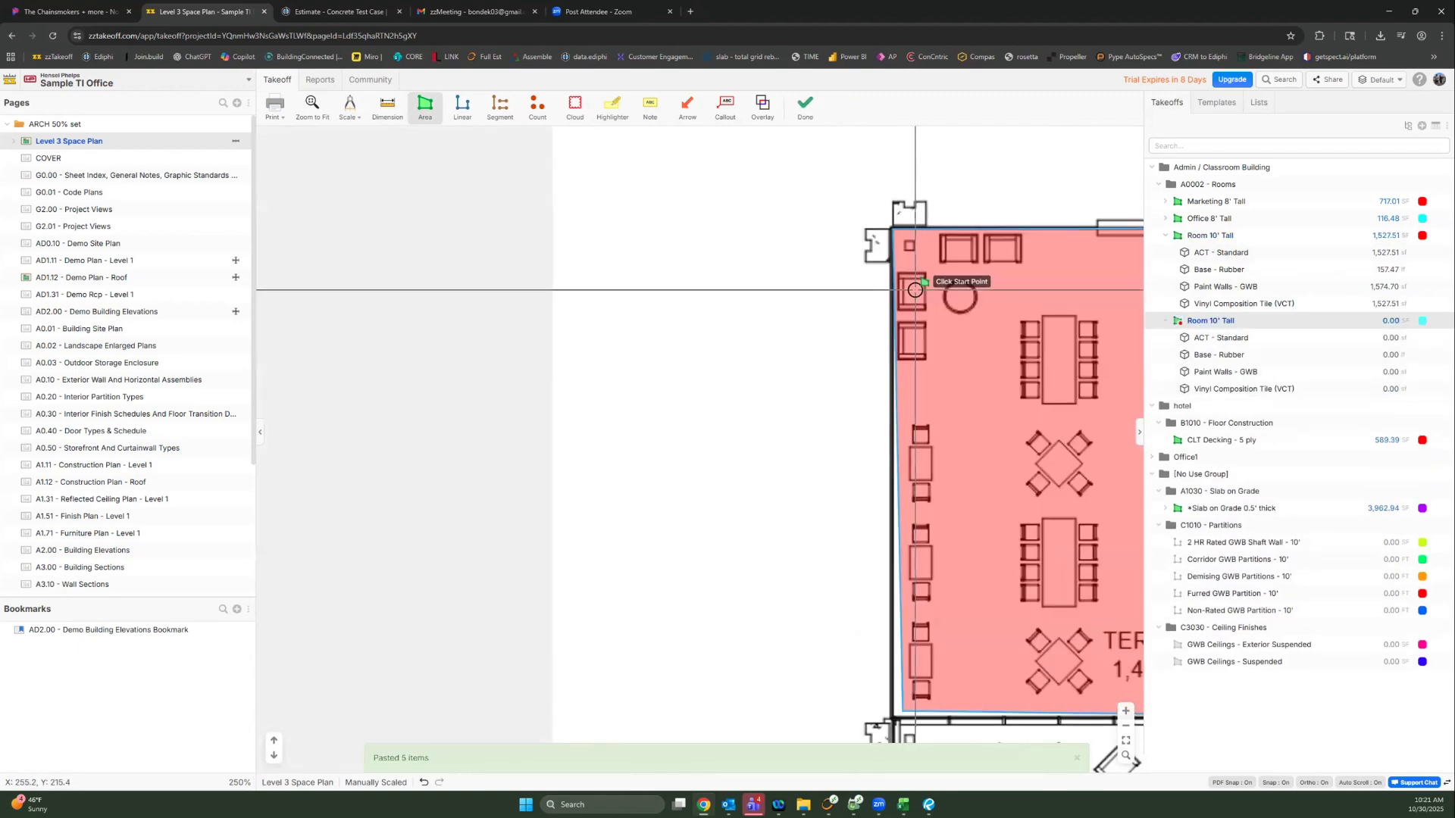
pyautogui.click(780, 302)
pyautogui.click(761, 495)
pyautogui.click(600, 455)
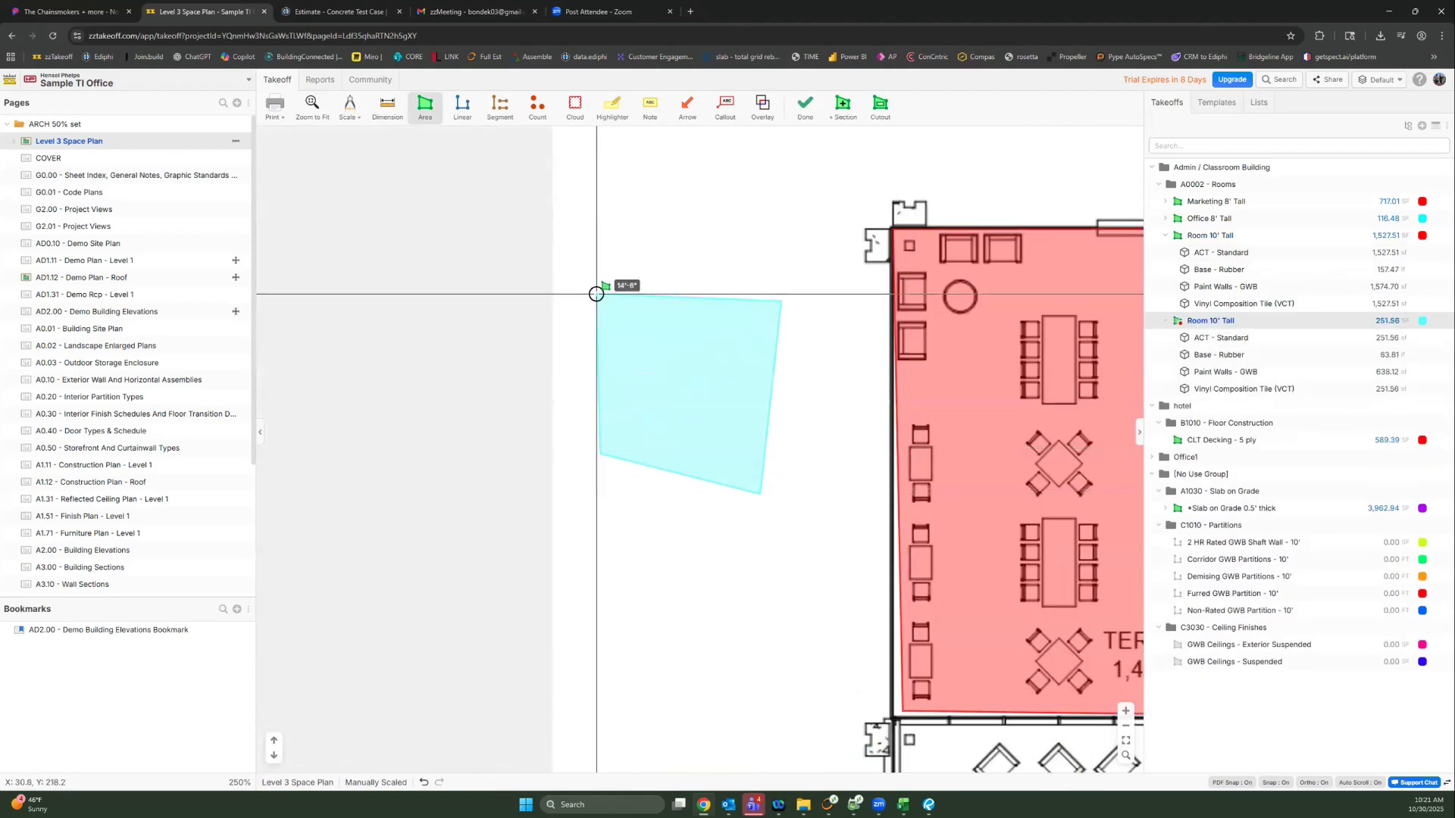
pyautogui.doubleClick(600, 282)
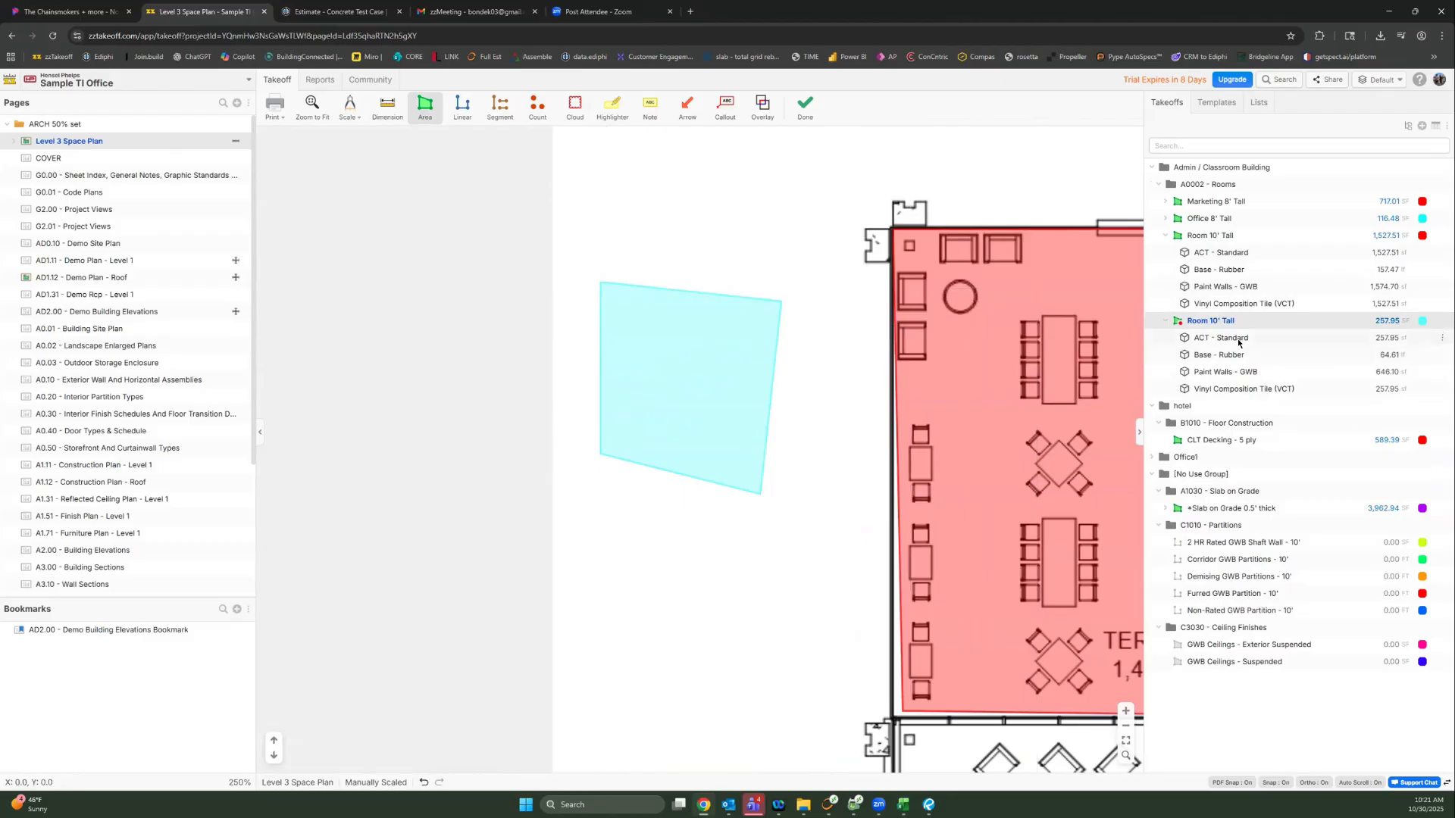
pyautogui.click(1296, 250)
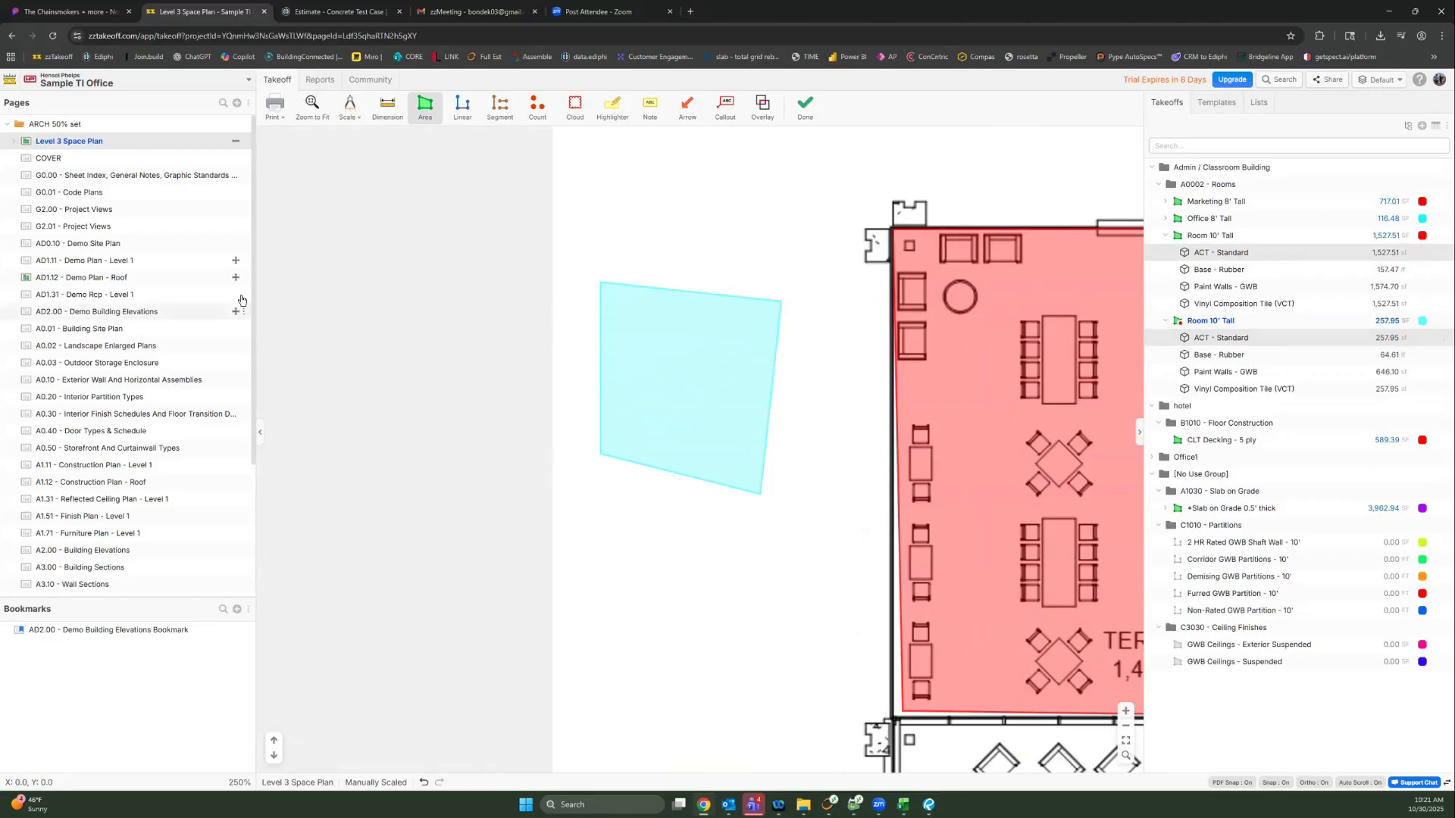
pyautogui.click(319, 80)
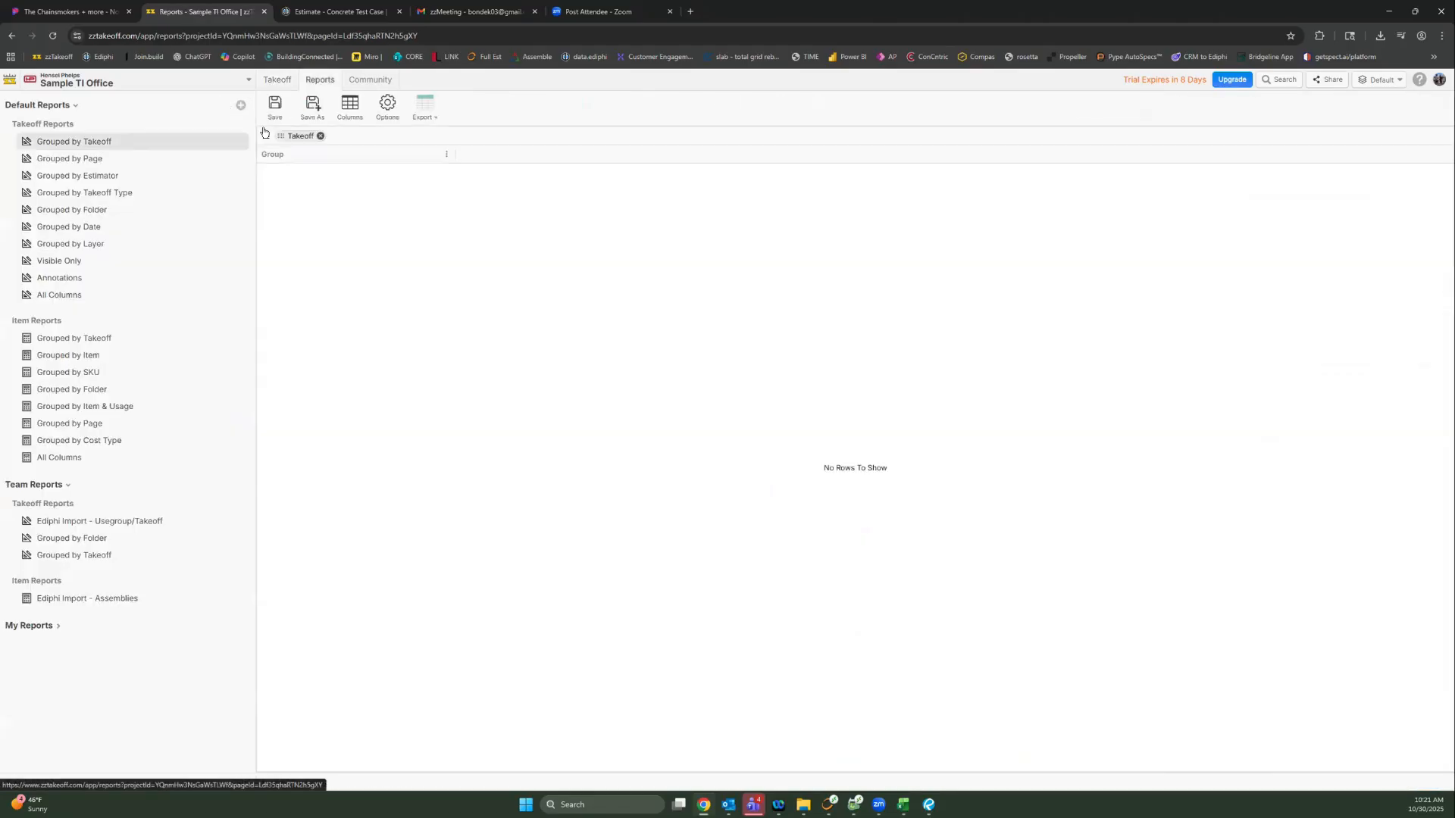
pyautogui.click(109, 356)
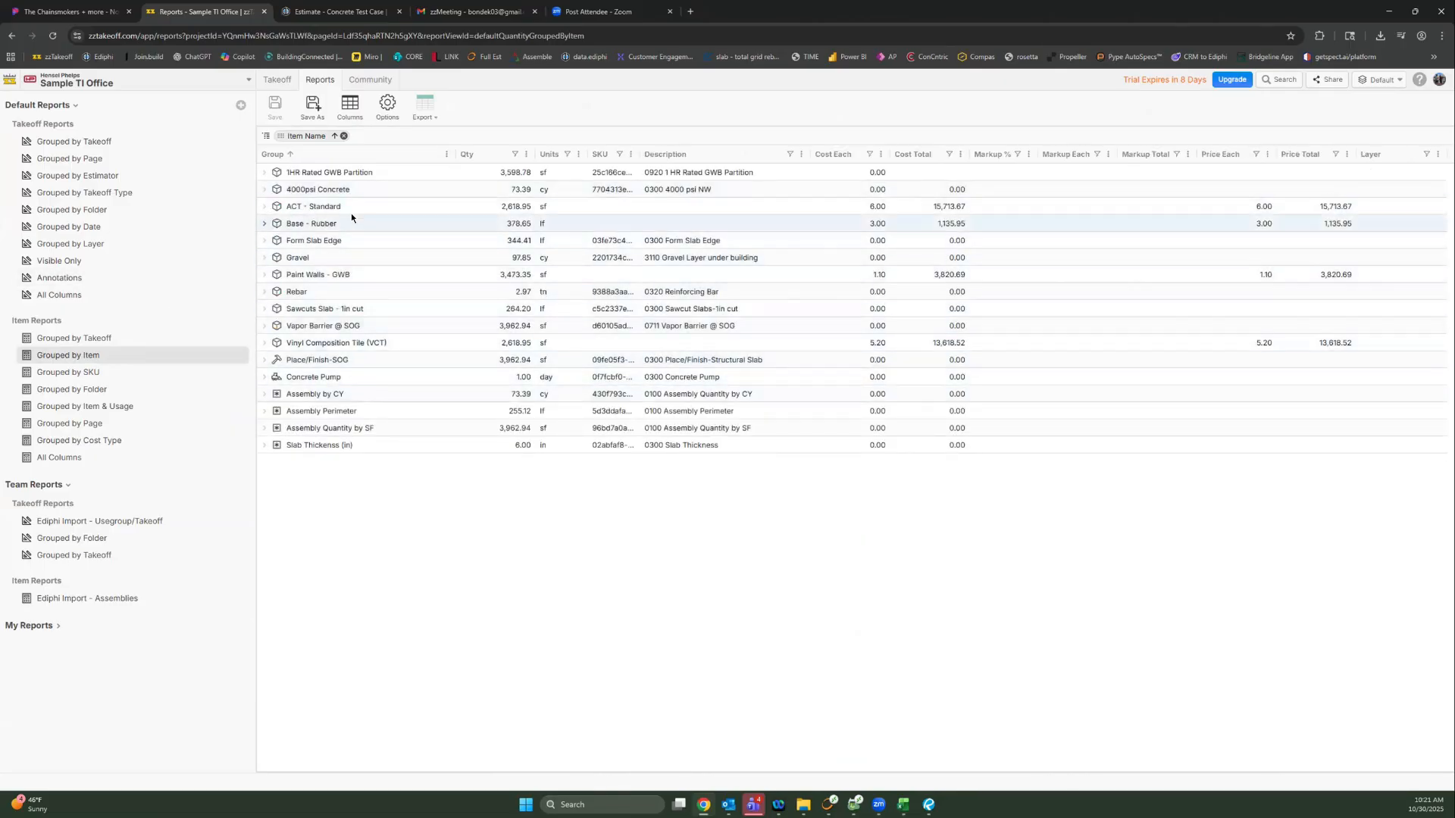
pyautogui.click(409, 207)
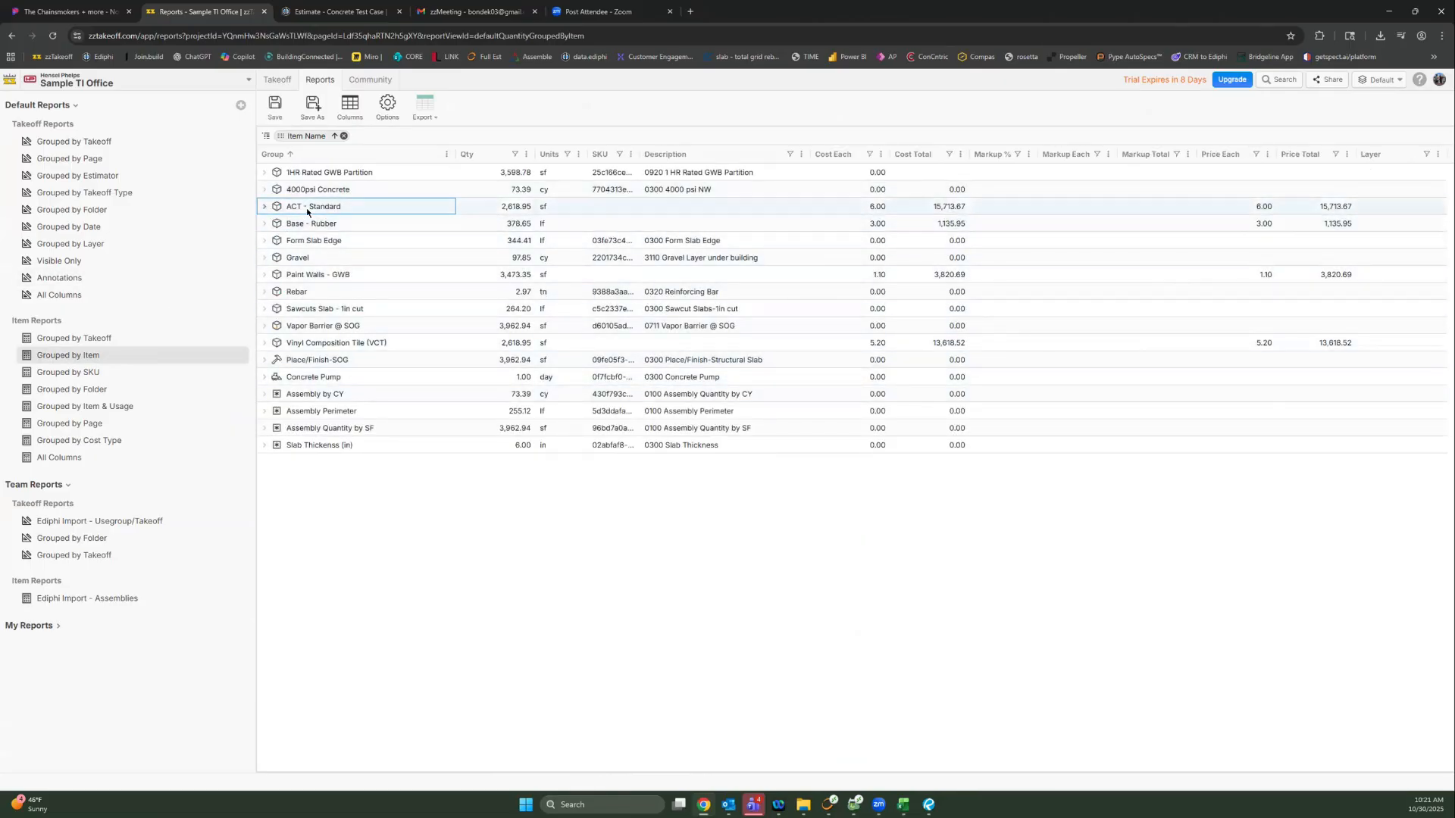
pyautogui.click(264, 206)
pyautogui.click(263, 206)
pyautogui.click(264, 206)
pyautogui.click(263, 206)
pyautogui.moveTo(638, 155); pyautogui.dragTo(790, 159)
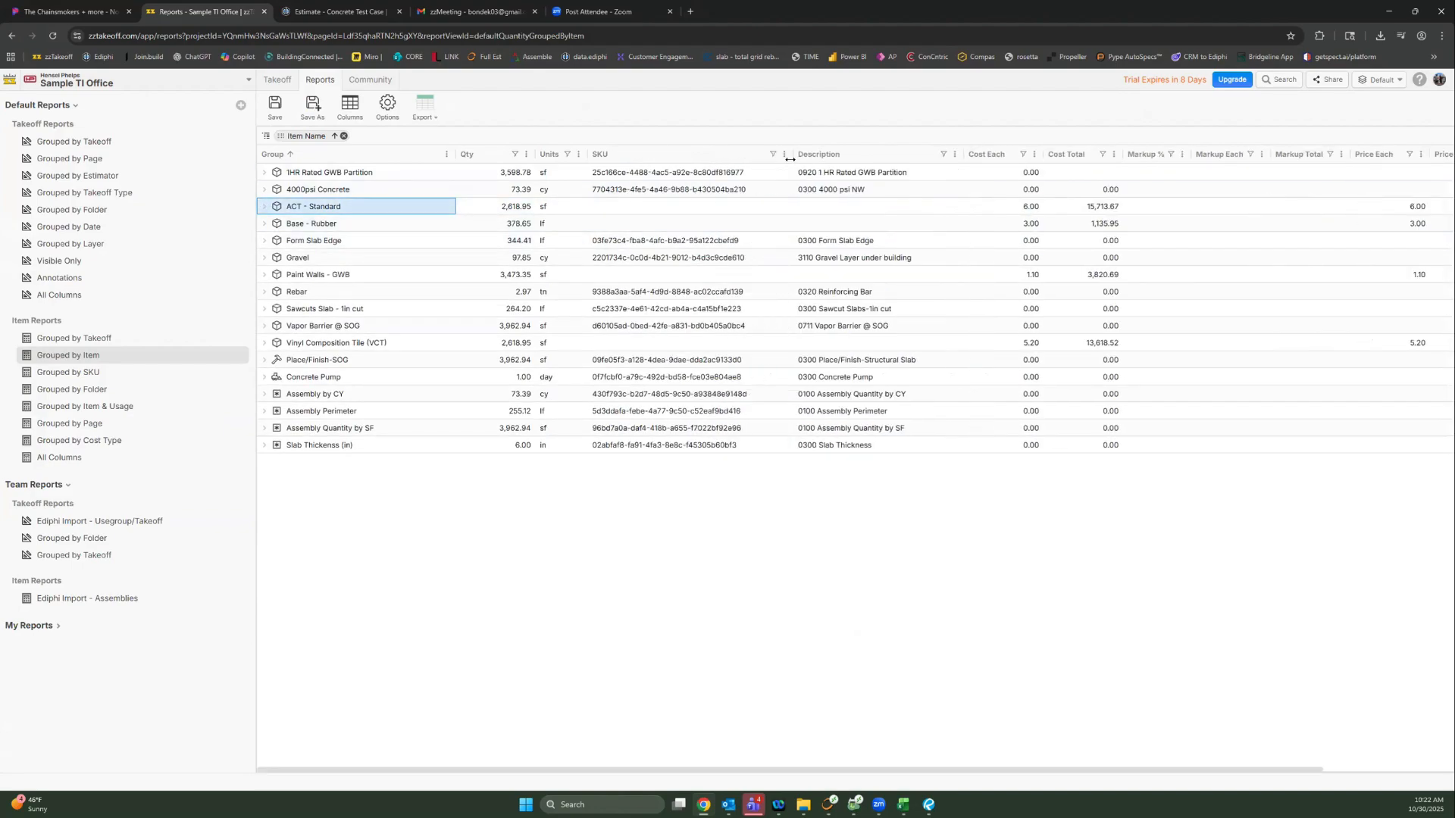
pyautogui.click(656, 192)
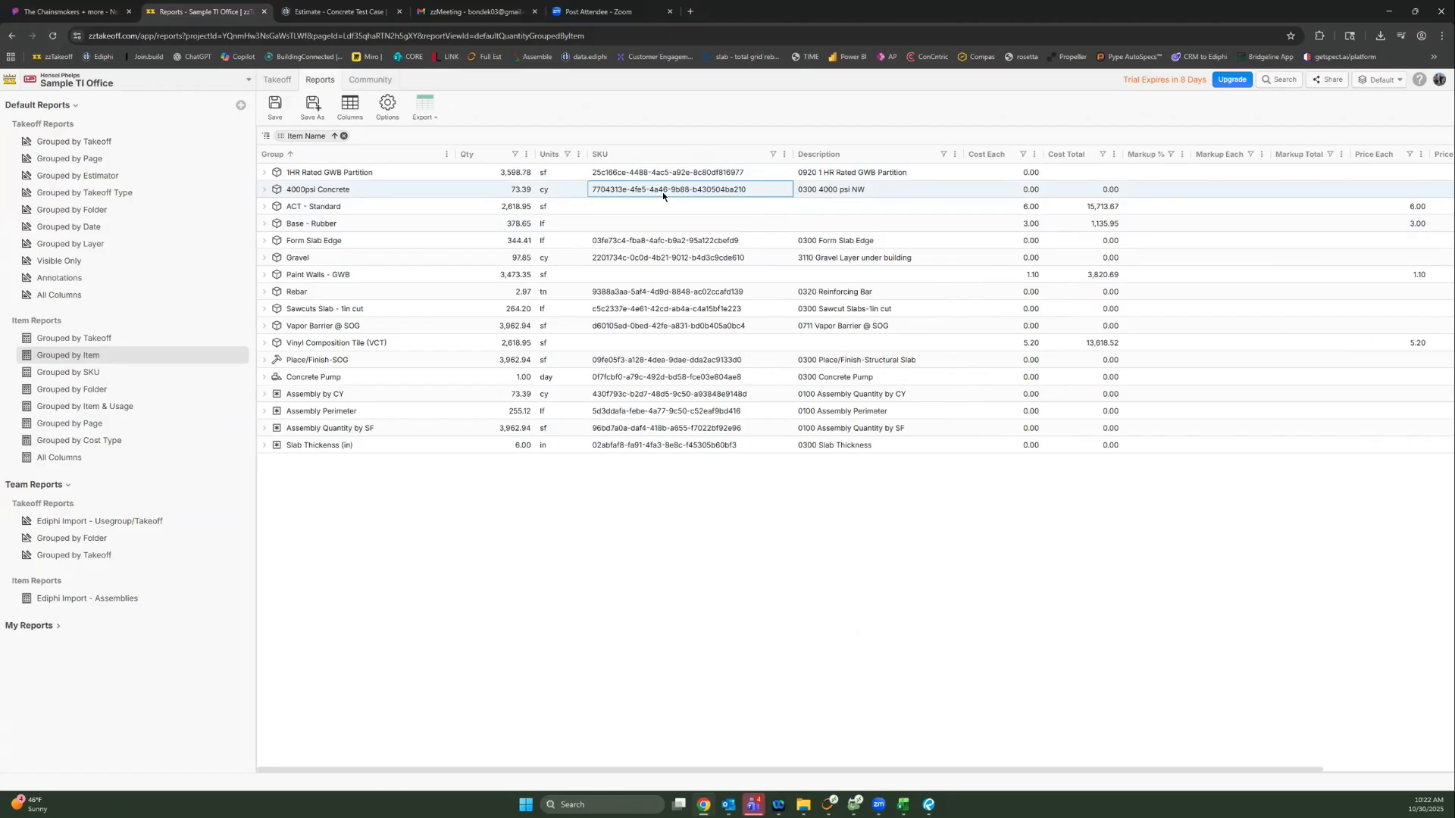
pyautogui.click(278, 79)
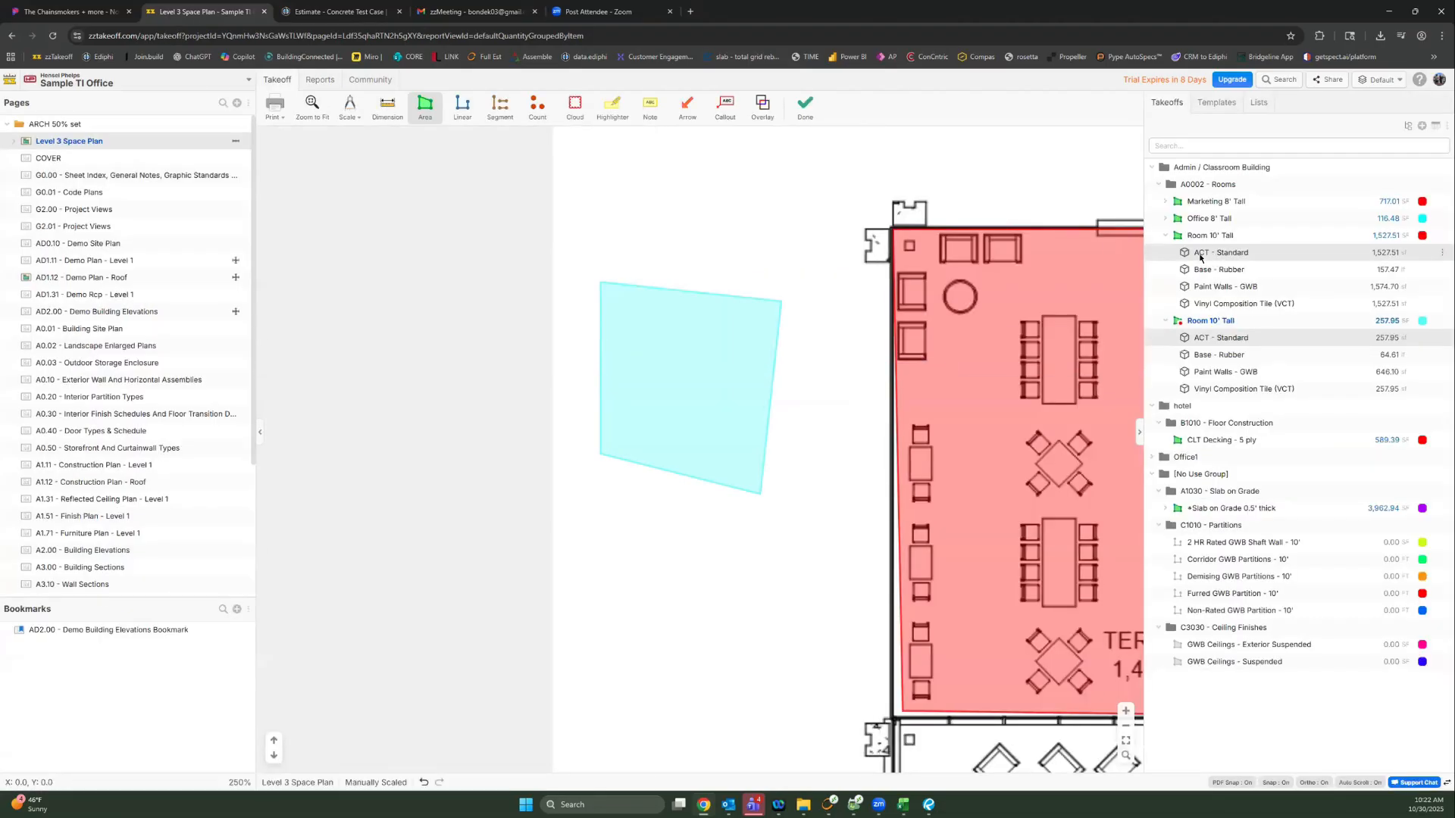
# Step: Link ACT - Standard to the HP-Ediphi Products item 0930 Quarry Tile - Floor by searching 'tile'
pyautogui.doubleClick(1198, 254)
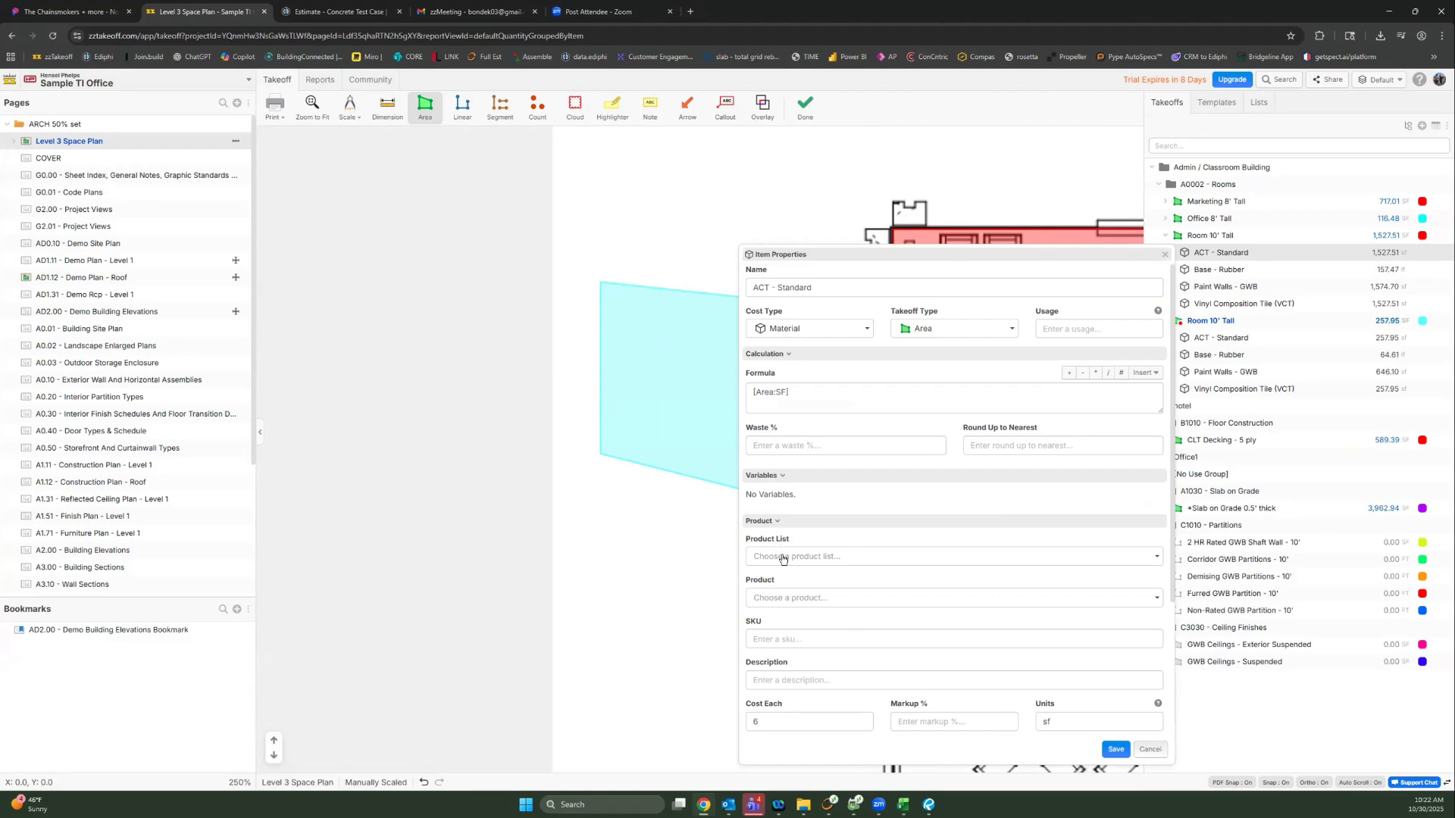
pyautogui.scroll(-1, 782, 551)
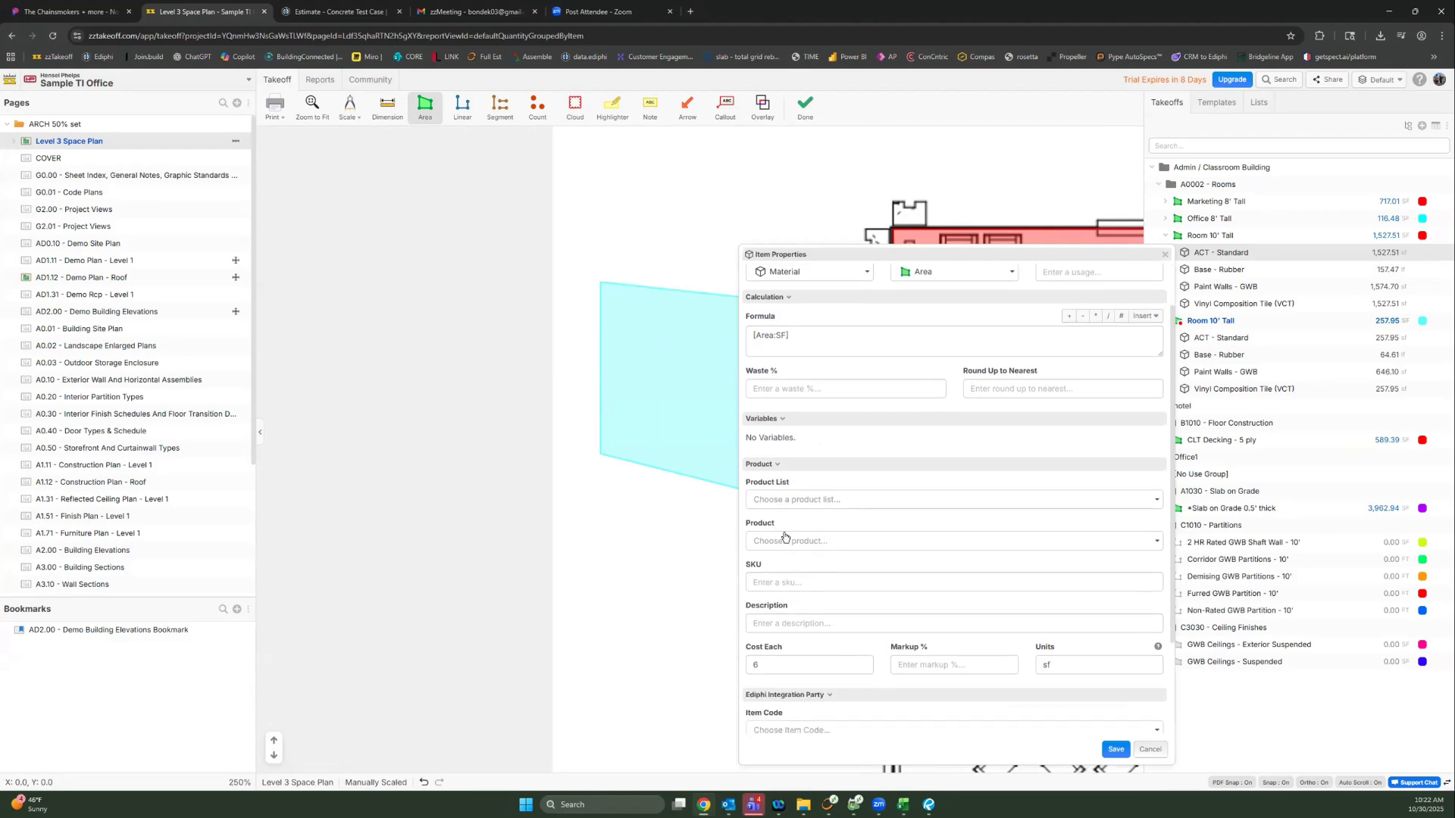
pyautogui.click(771, 497)
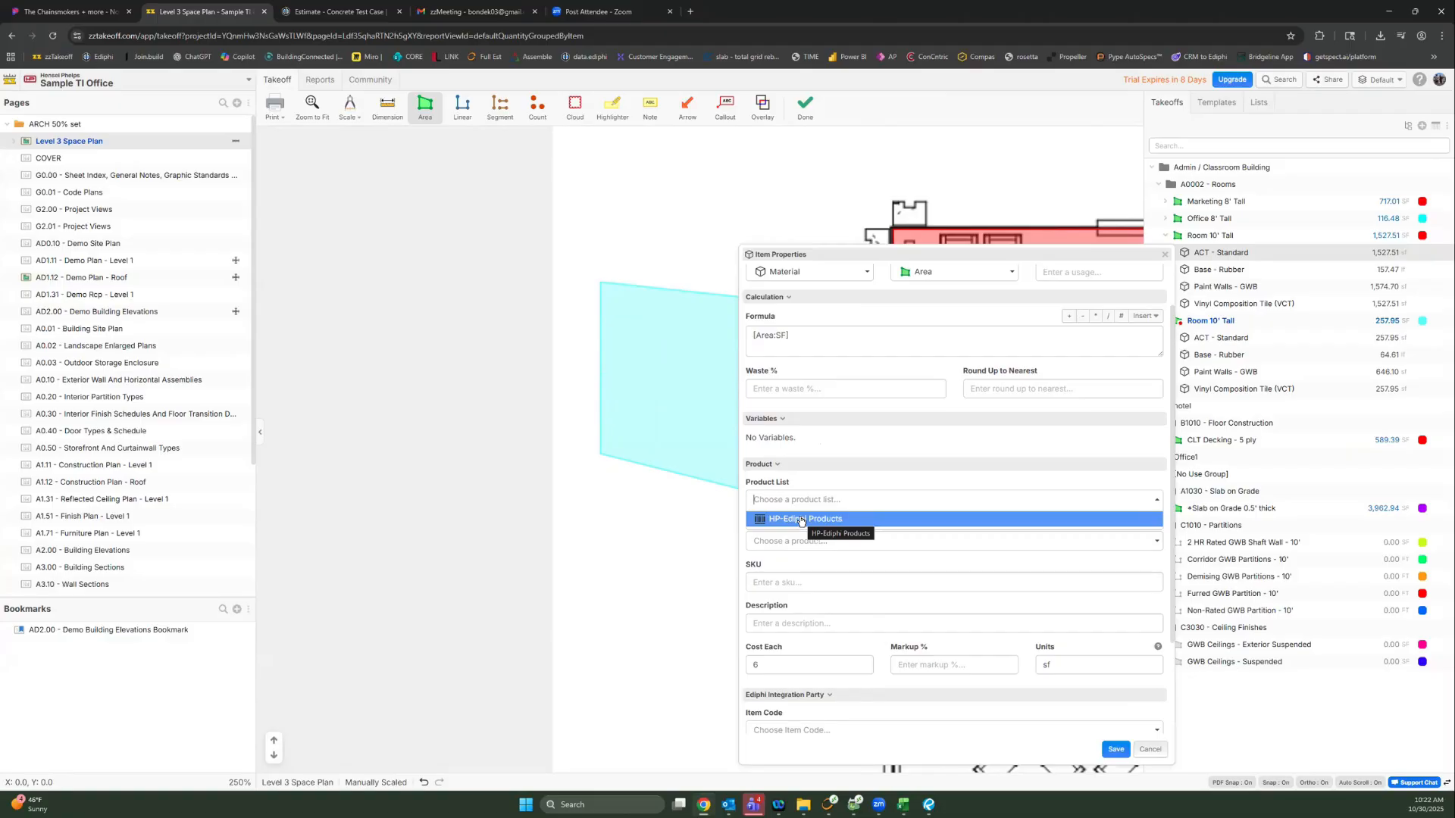
pyautogui.click(801, 520)
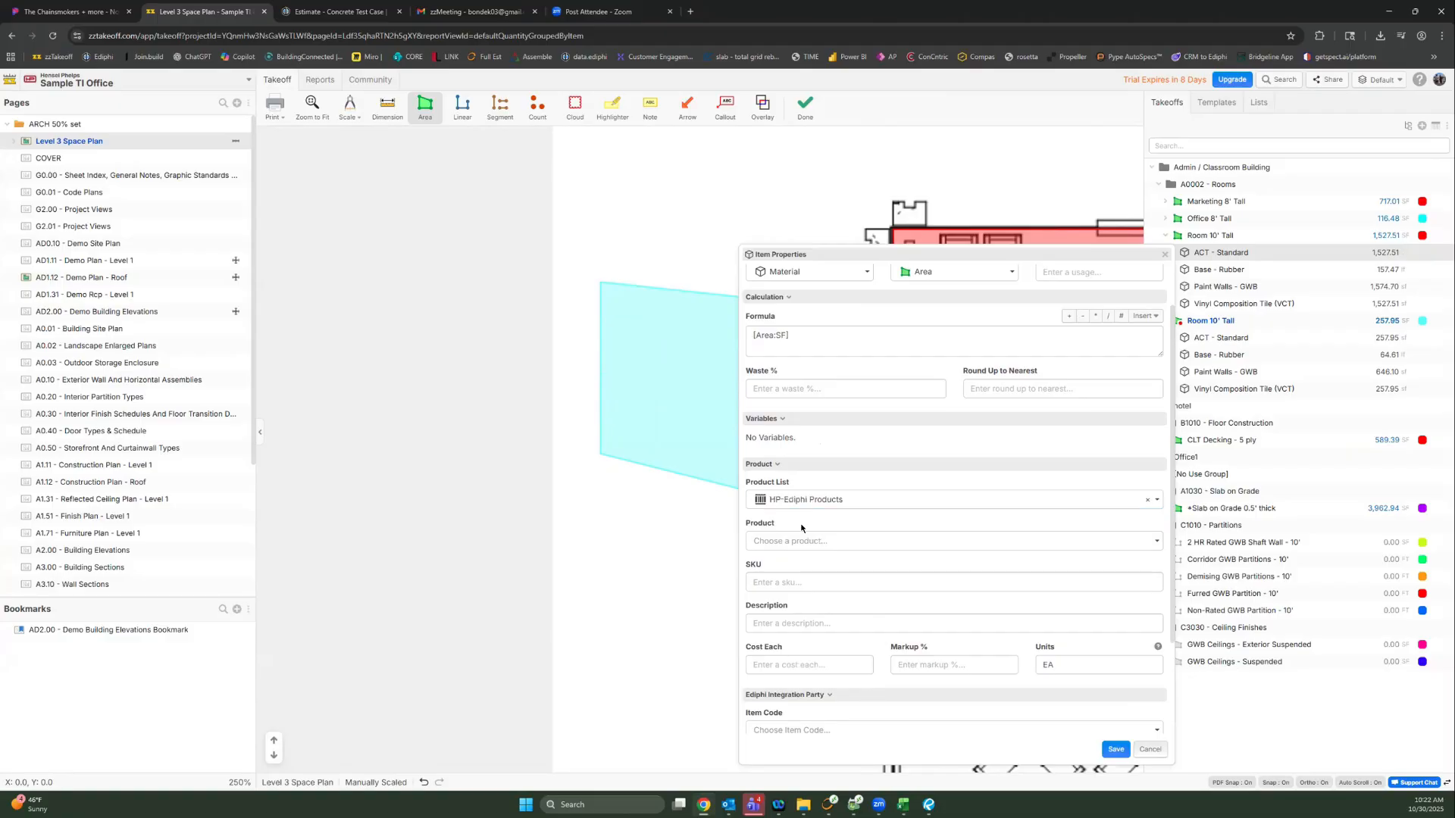
pyautogui.click(801, 541)
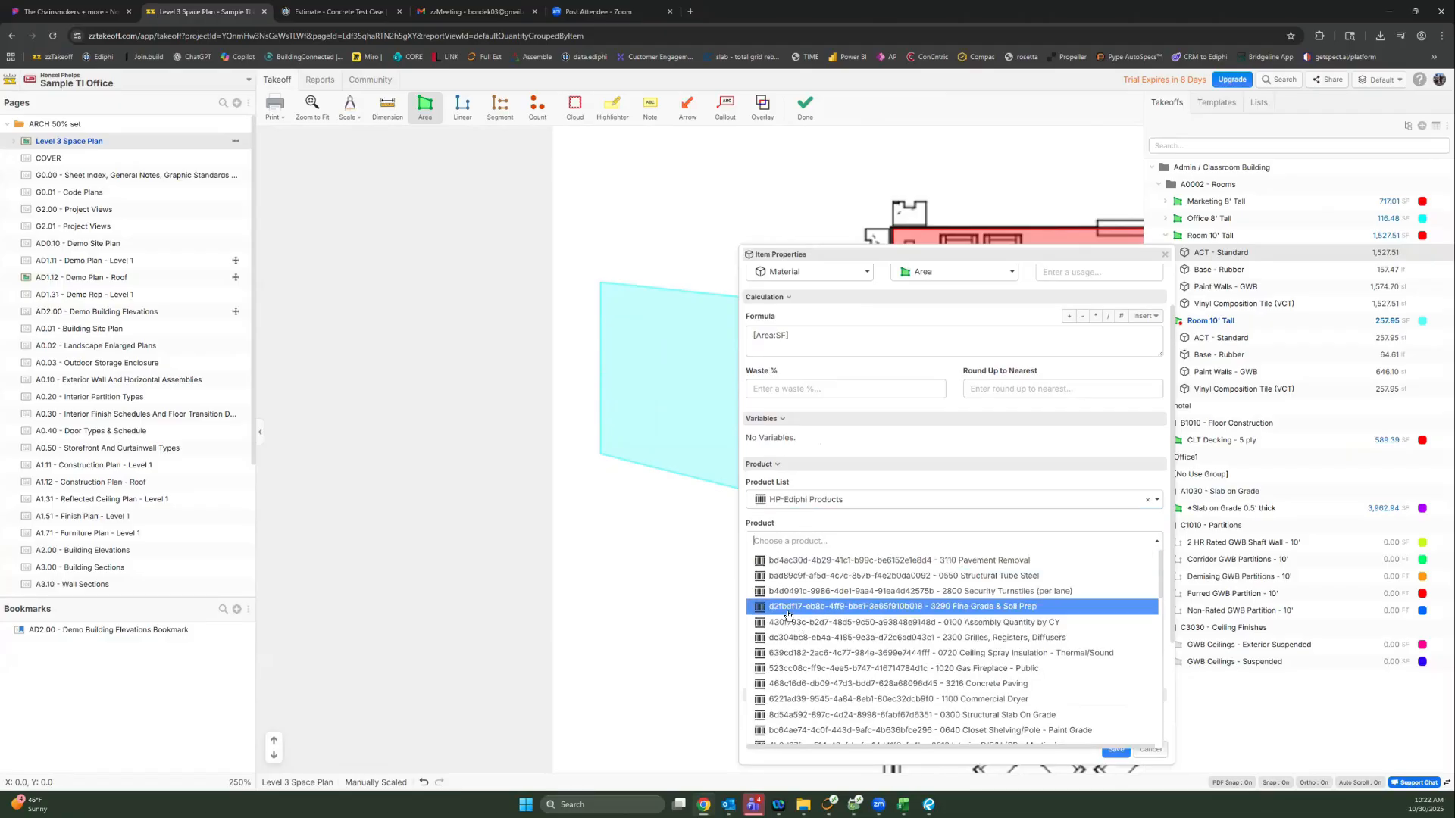
pyautogui.write('tile')
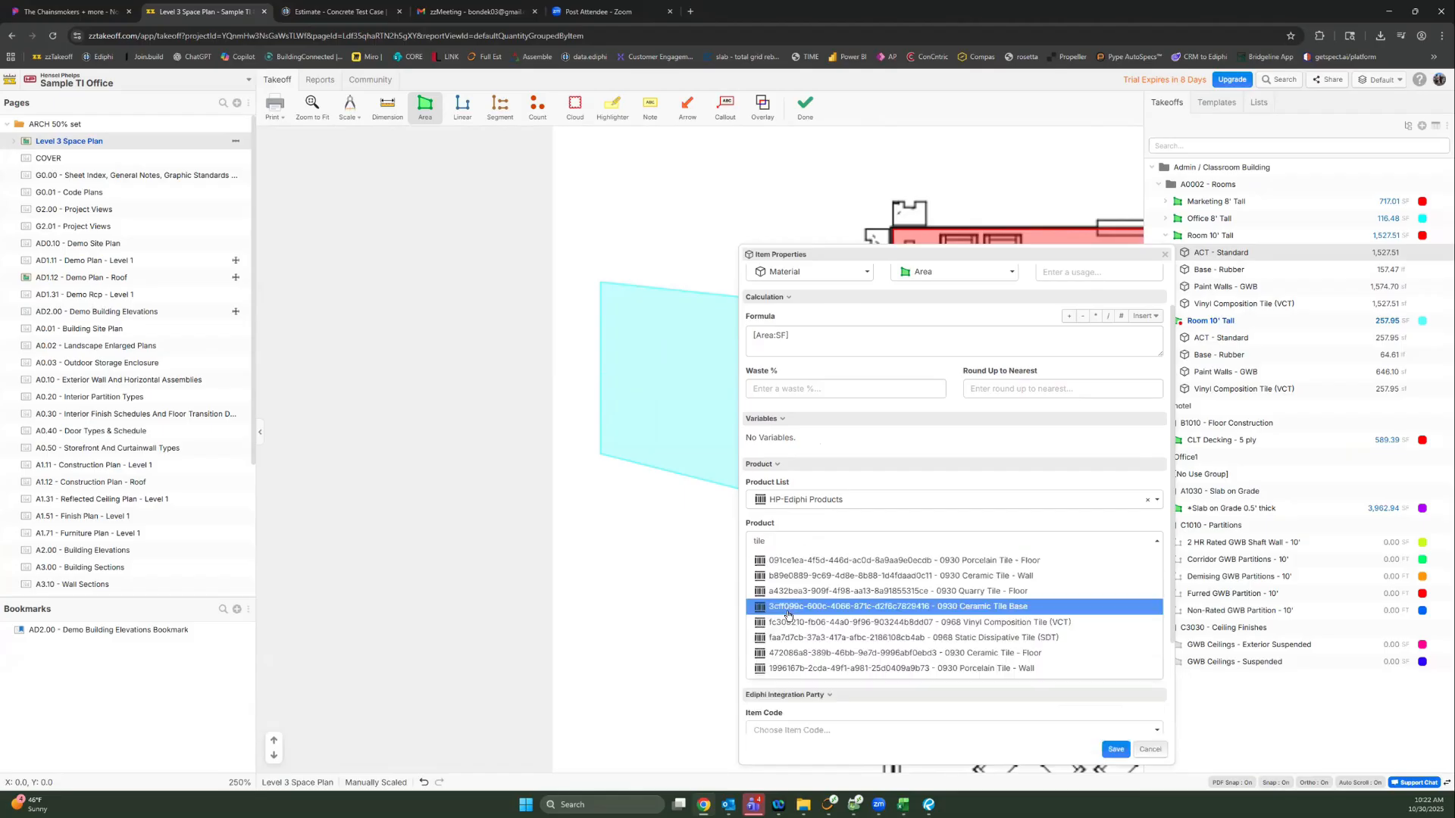
pyautogui.click(981, 592)
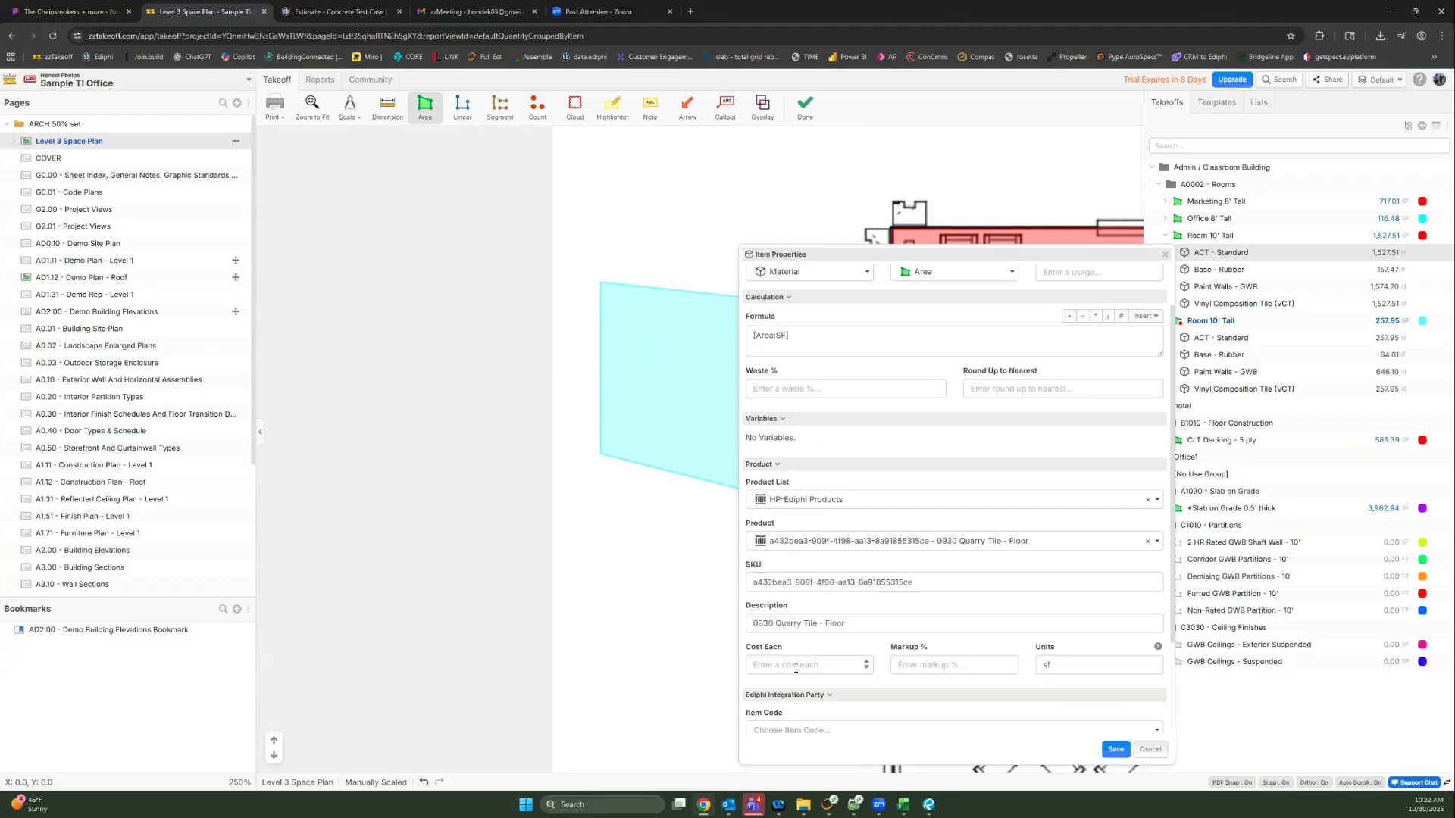
# Step: Close the ACT - Standard properties and return to the Finishes list
pyautogui.click(1039, 664)
pyautogui.scroll(-2, 1026, 667)
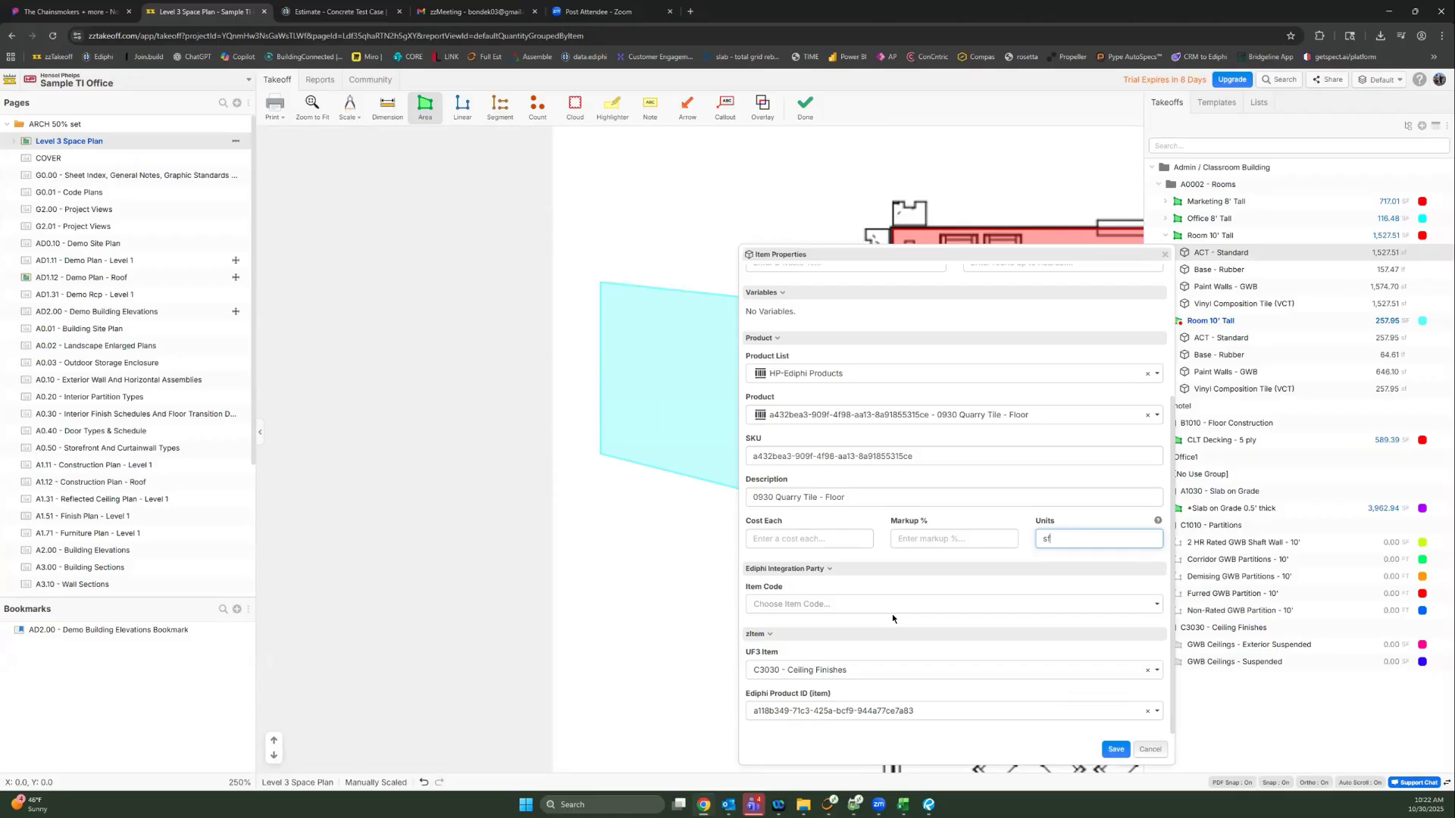
pyautogui.click(1165, 254)
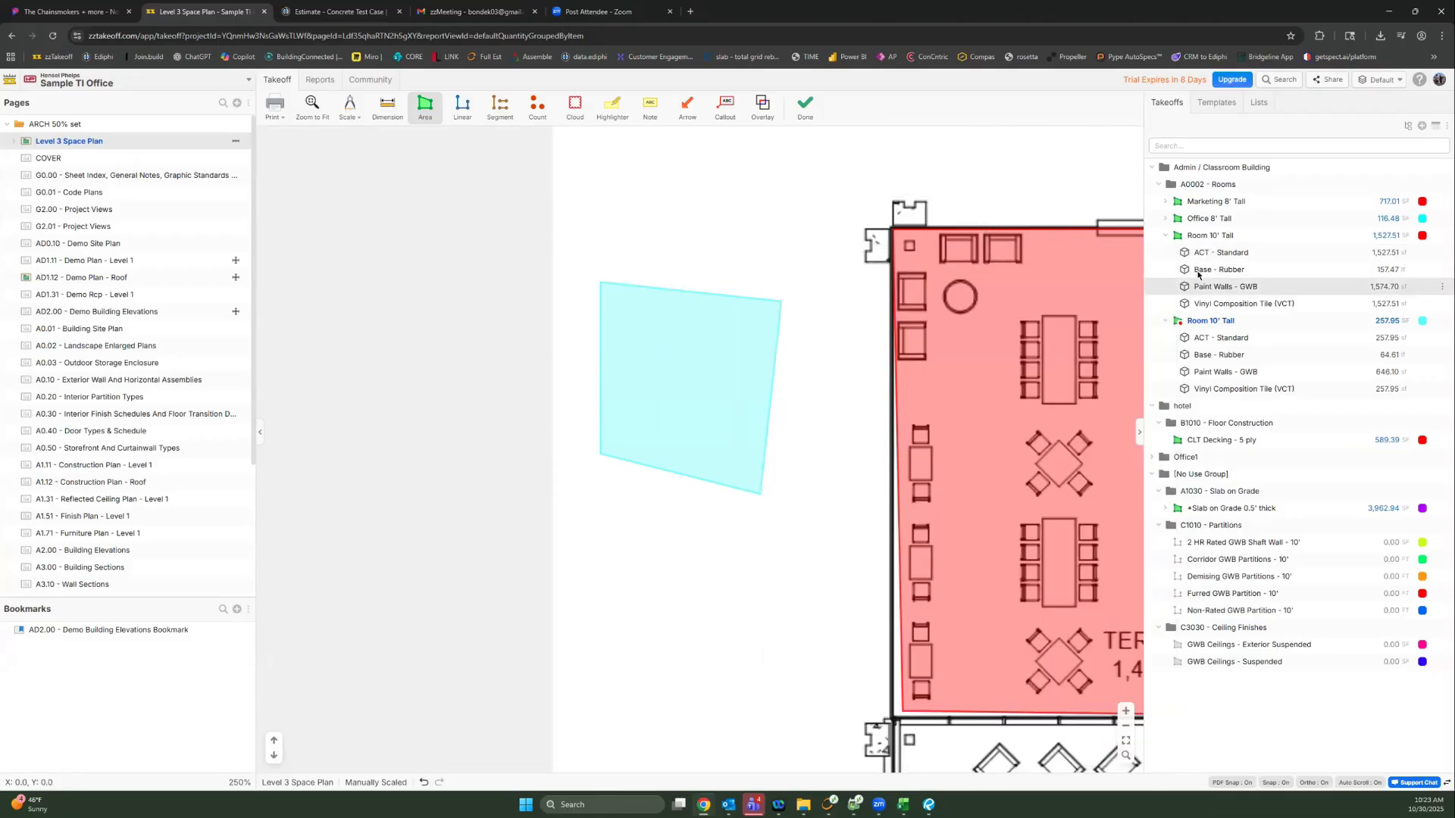
pyautogui.click(1259, 103)
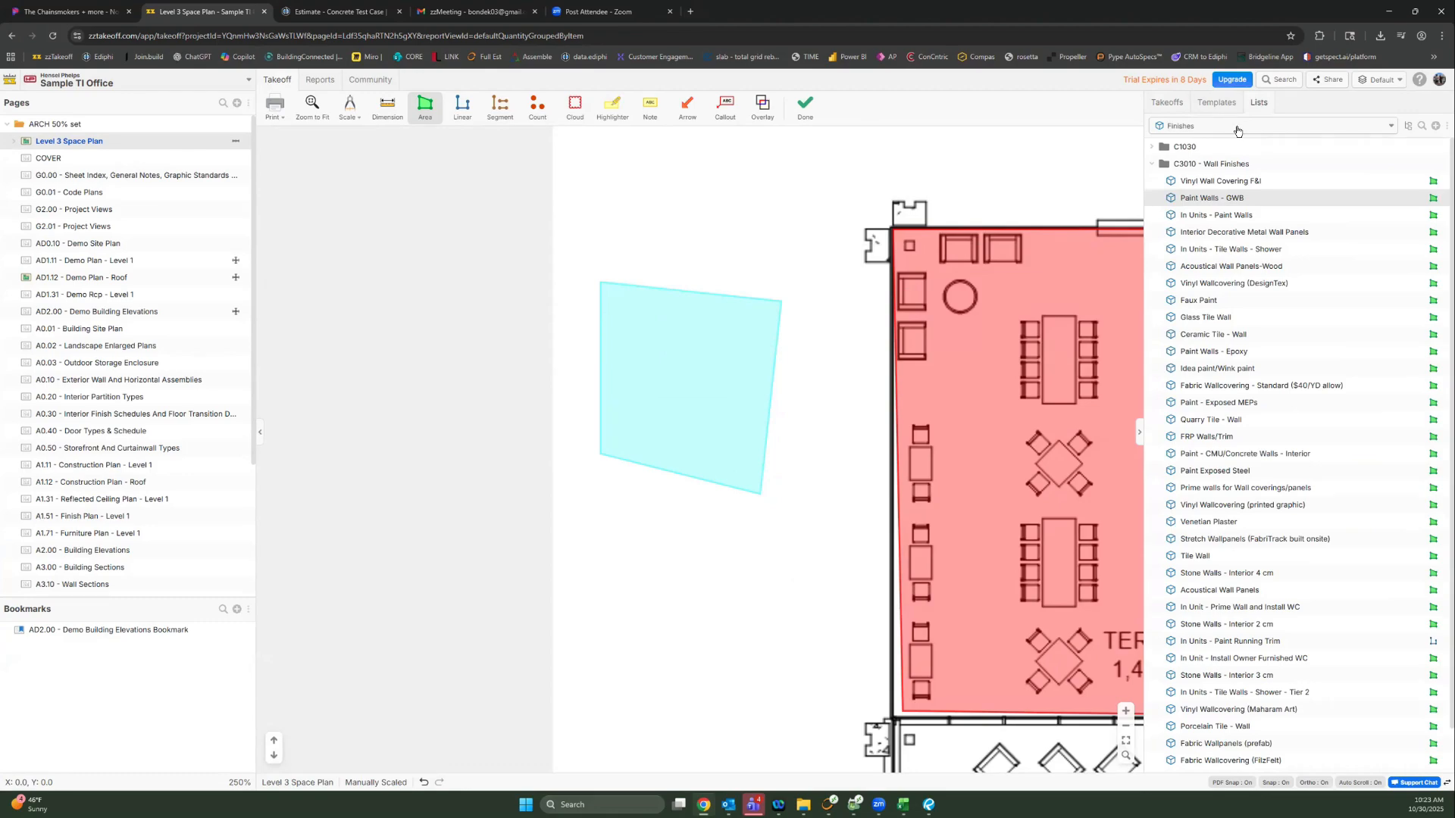
# Step: Switch the list to HP-Ediphi Products and back to Finishes, then expand and collapse C3020 - Floor Finishes
pyautogui.click(1233, 128)
pyautogui.click(1217, 184)
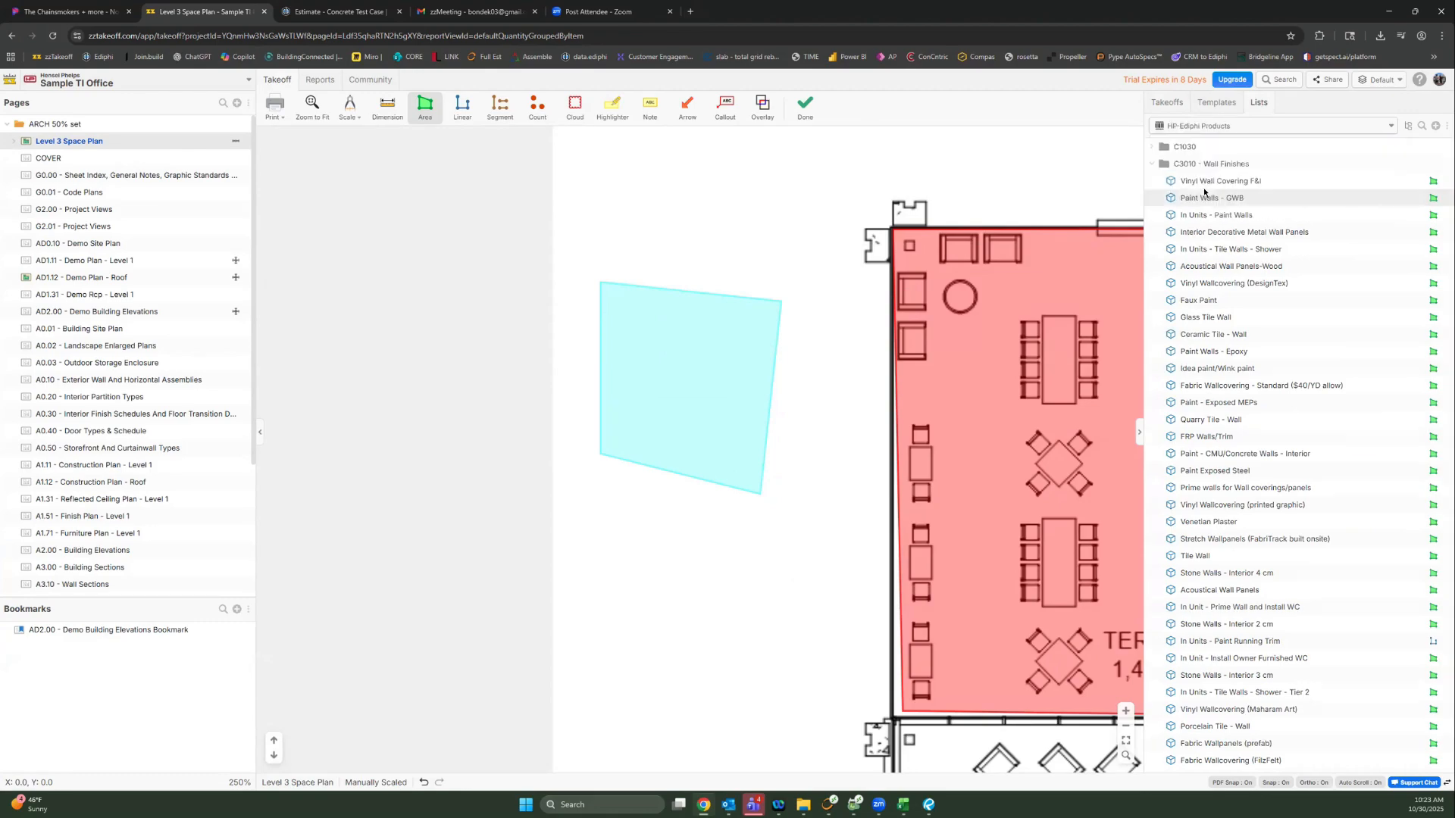
pyautogui.click(1220, 127)
pyautogui.click(1173, 168)
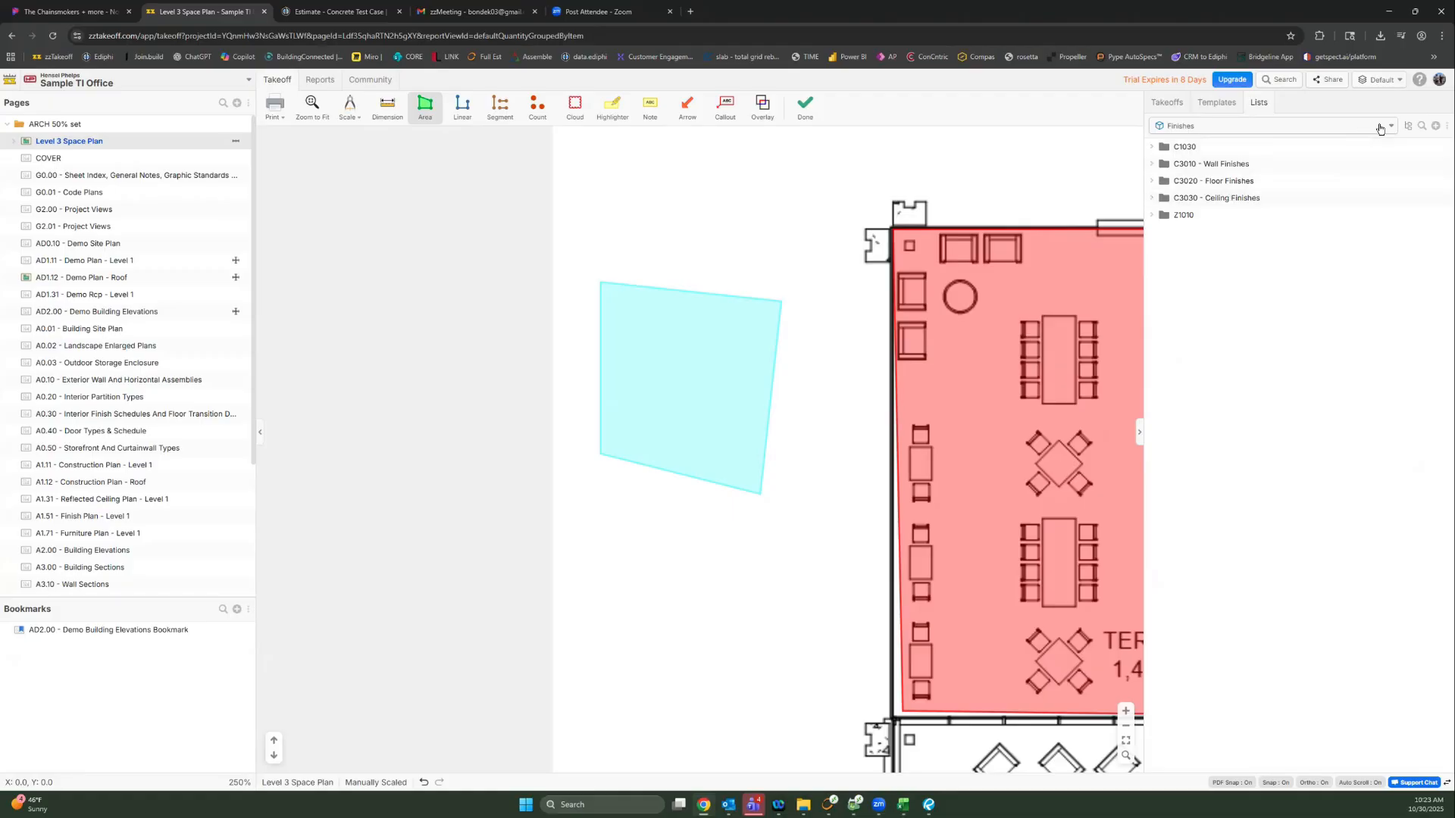
pyautogui.click(1167, 184)
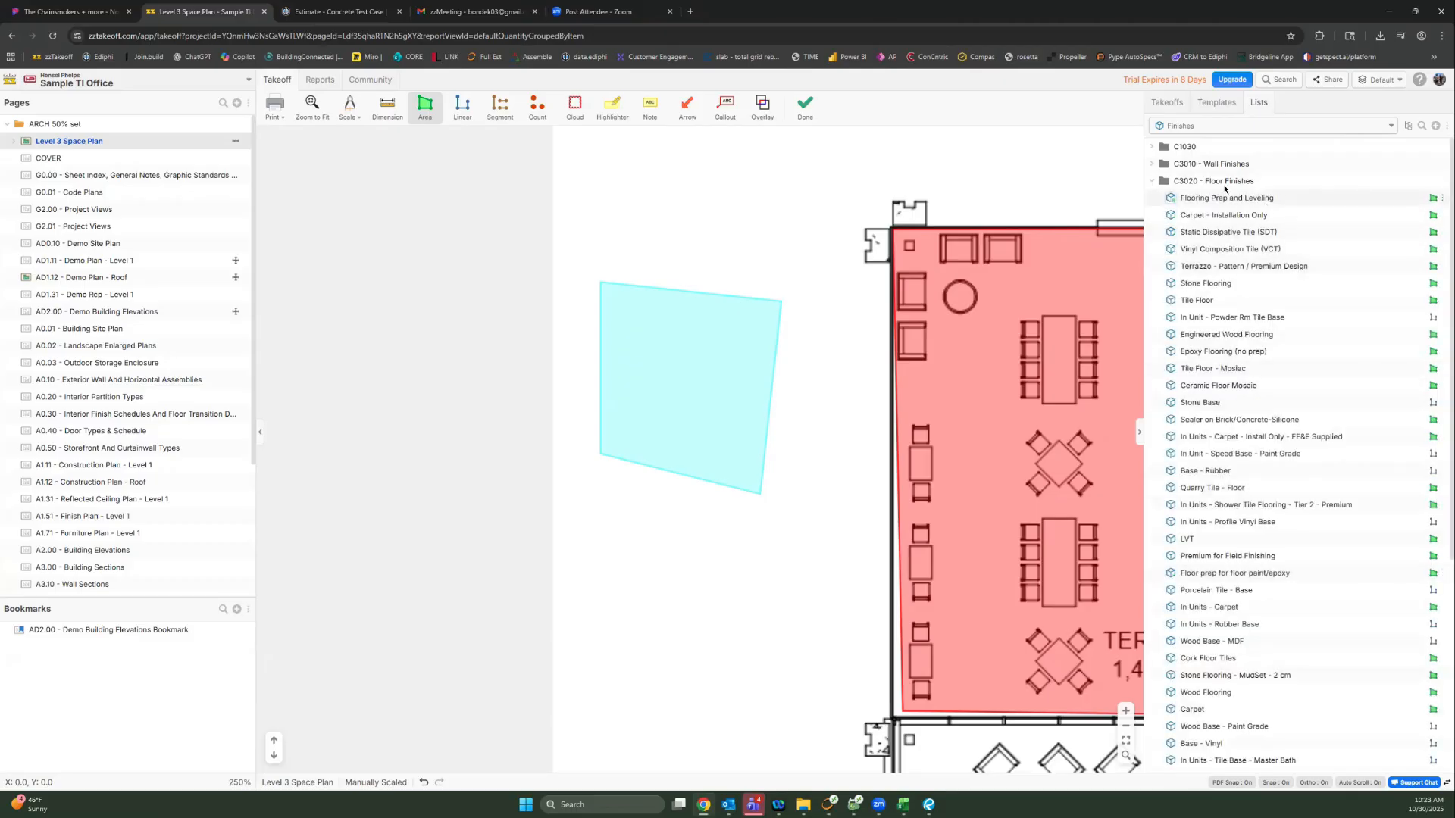
pyautogui.click(1153, 181)
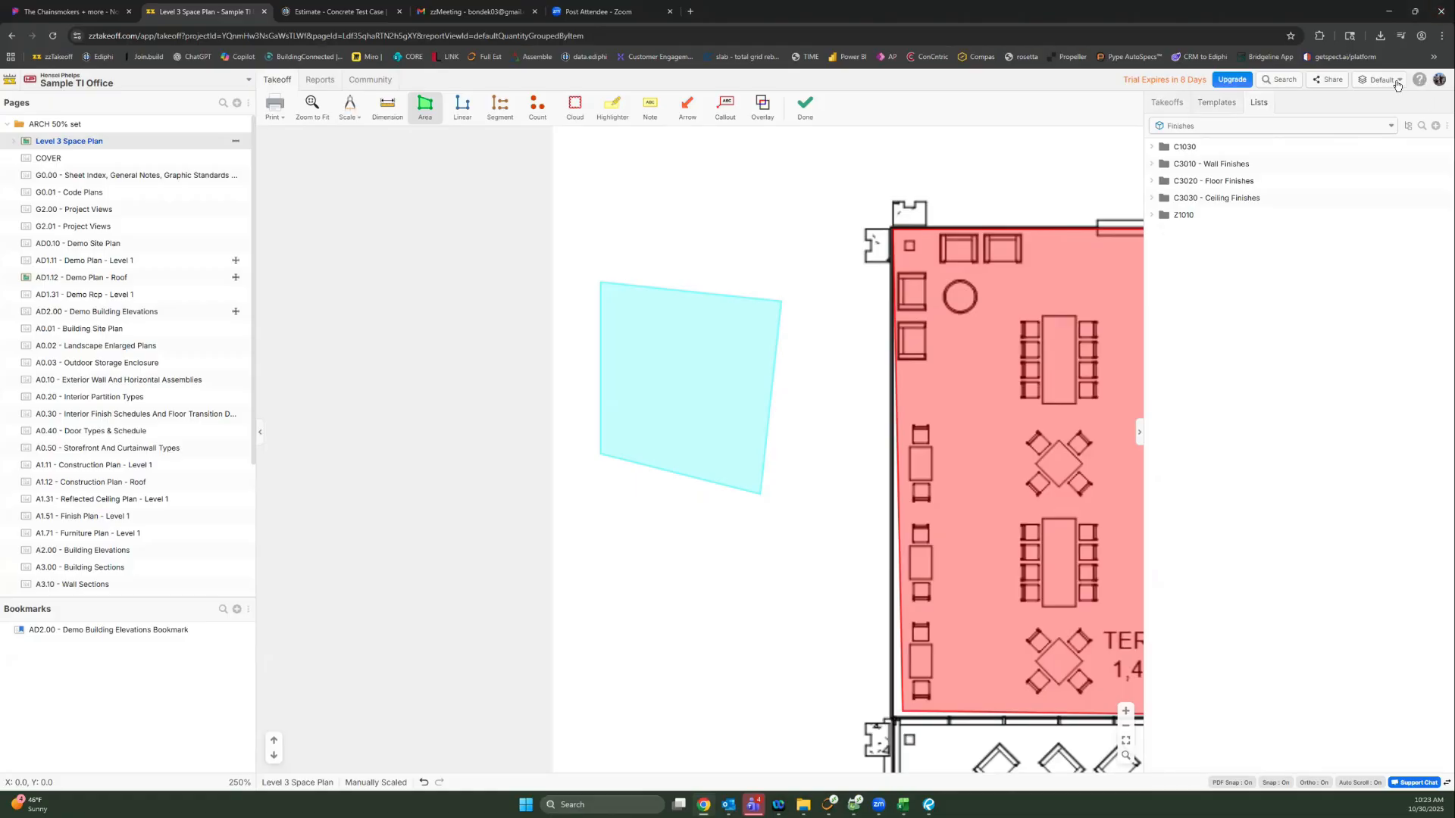
# Step: Bring up the Custom Properties list in the workspace Settings
pyautogui.click(1439, 80)
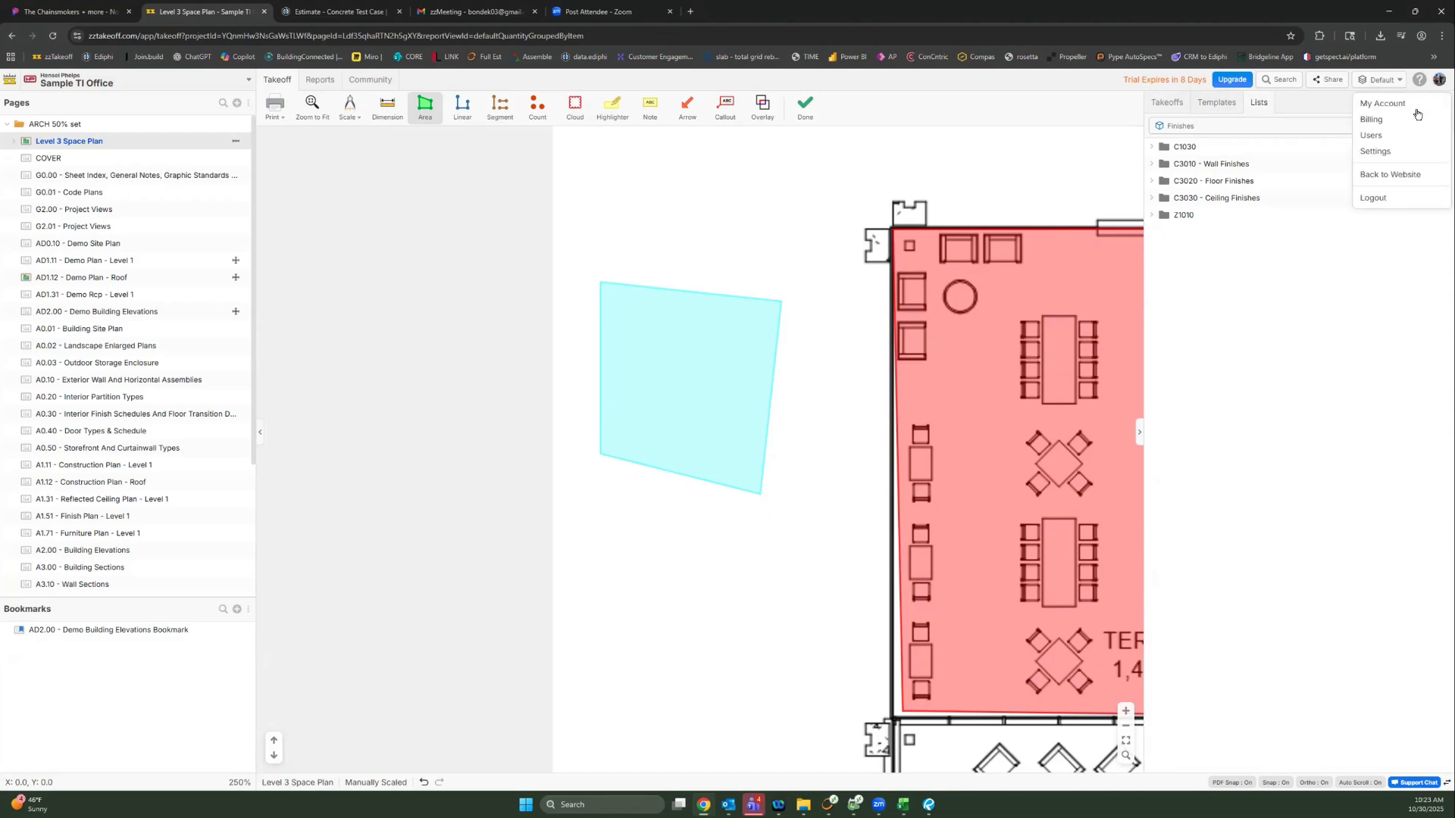
pyautogui.click(1388, 156)
pyautogui.click(544, 241)
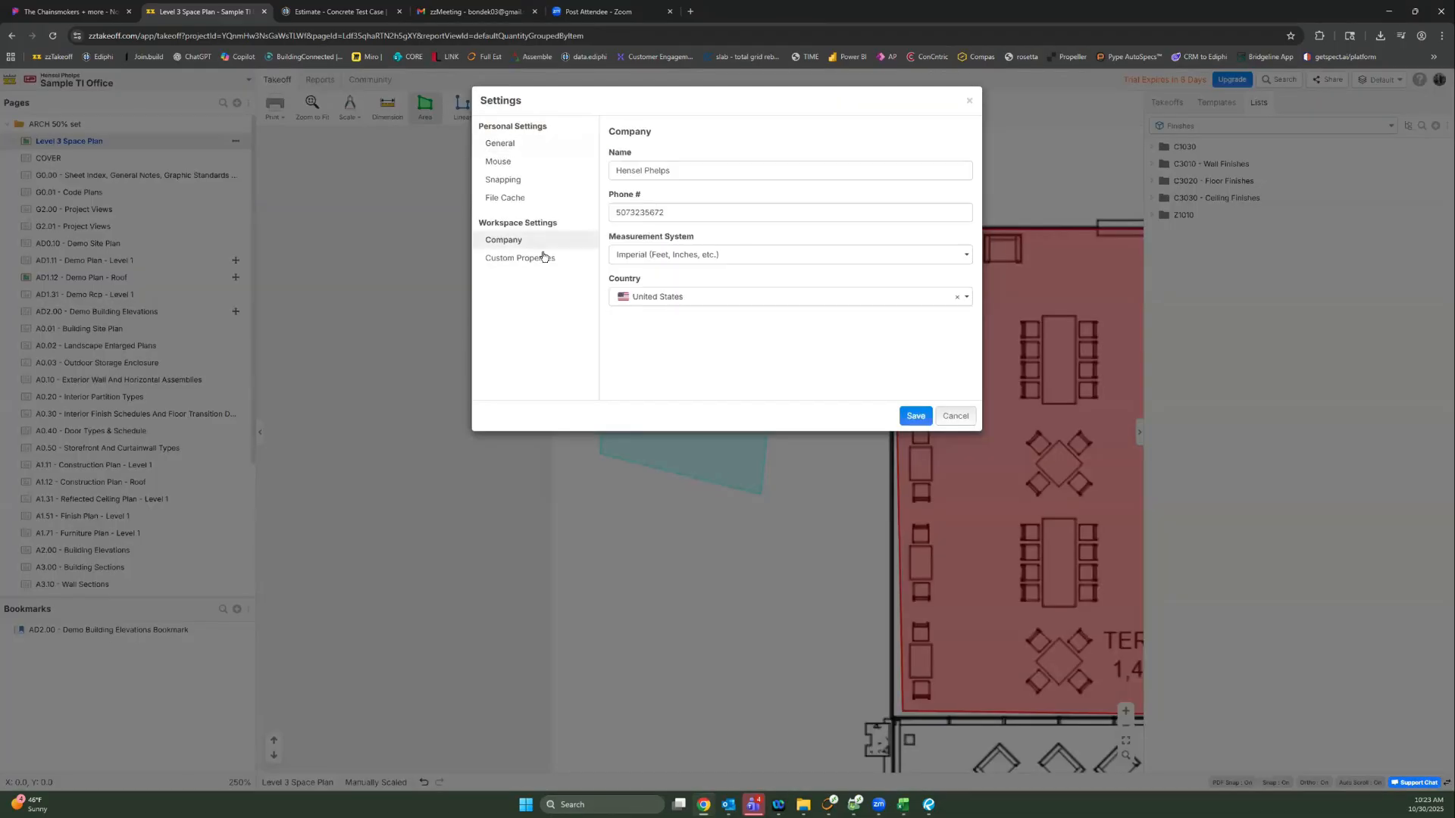
pyautogui.click(545, 257)
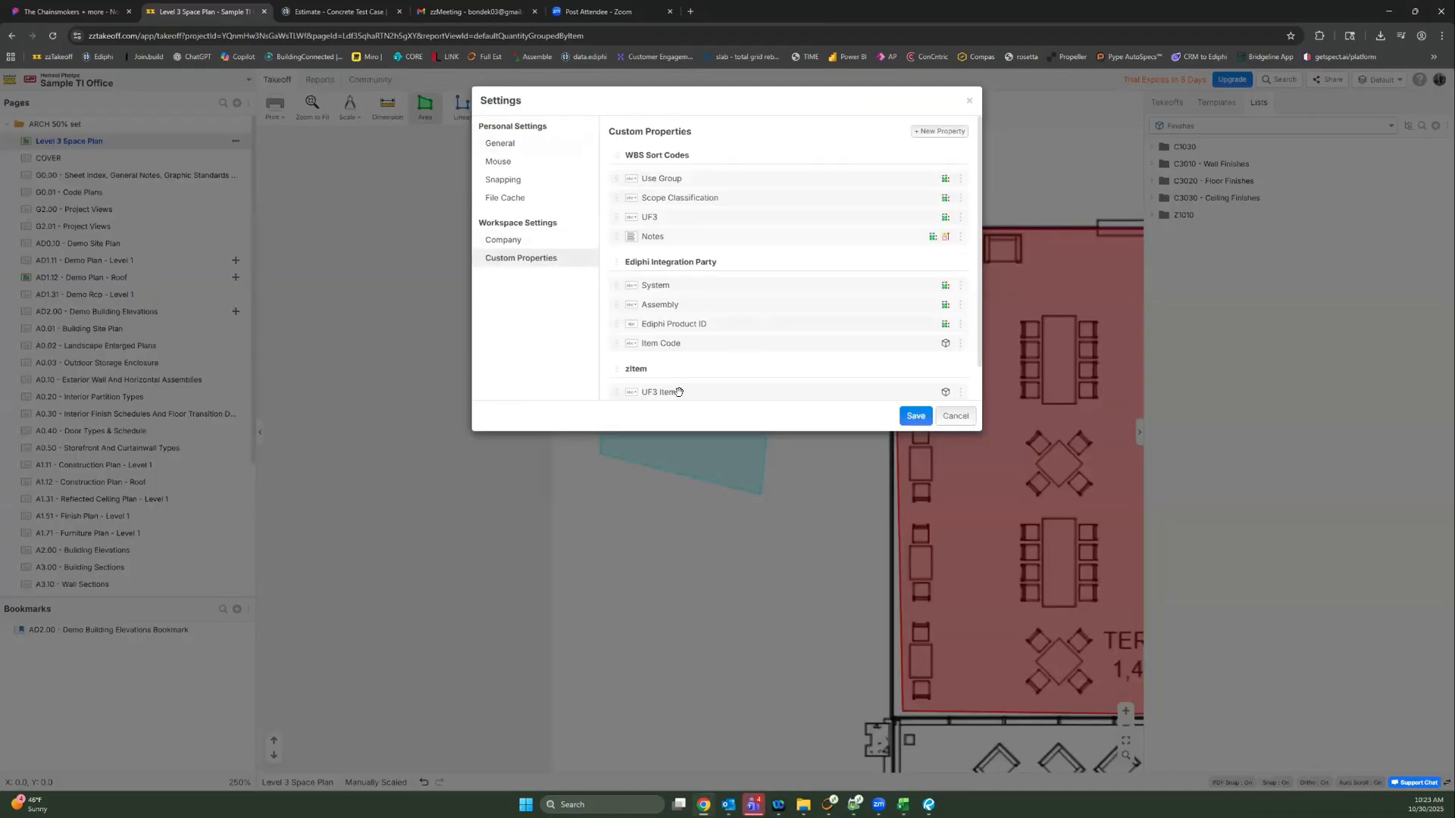
pyautogui.scroll(-2, 677, 391)
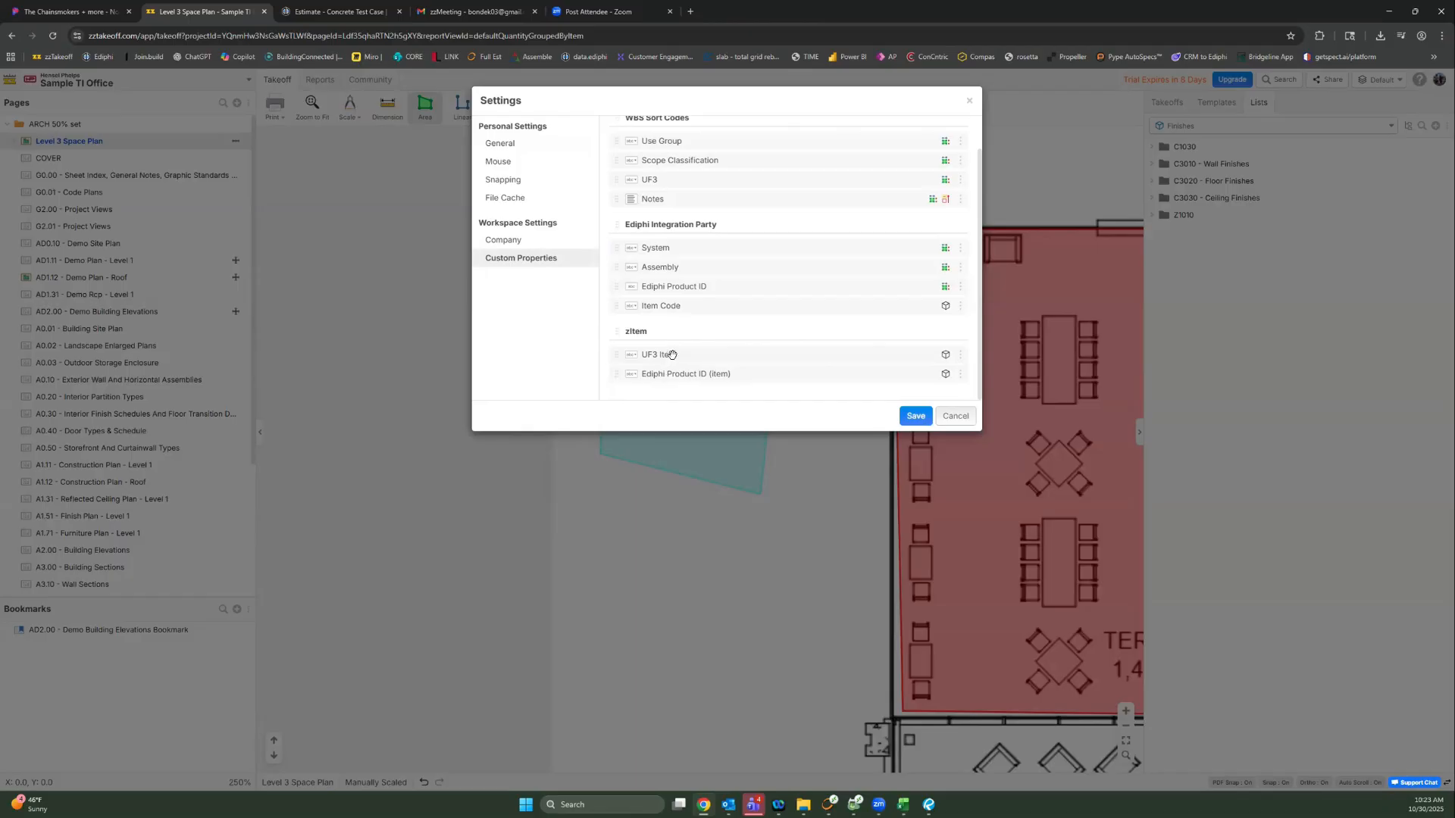
pyautogui.scroll(2, 660, 357)
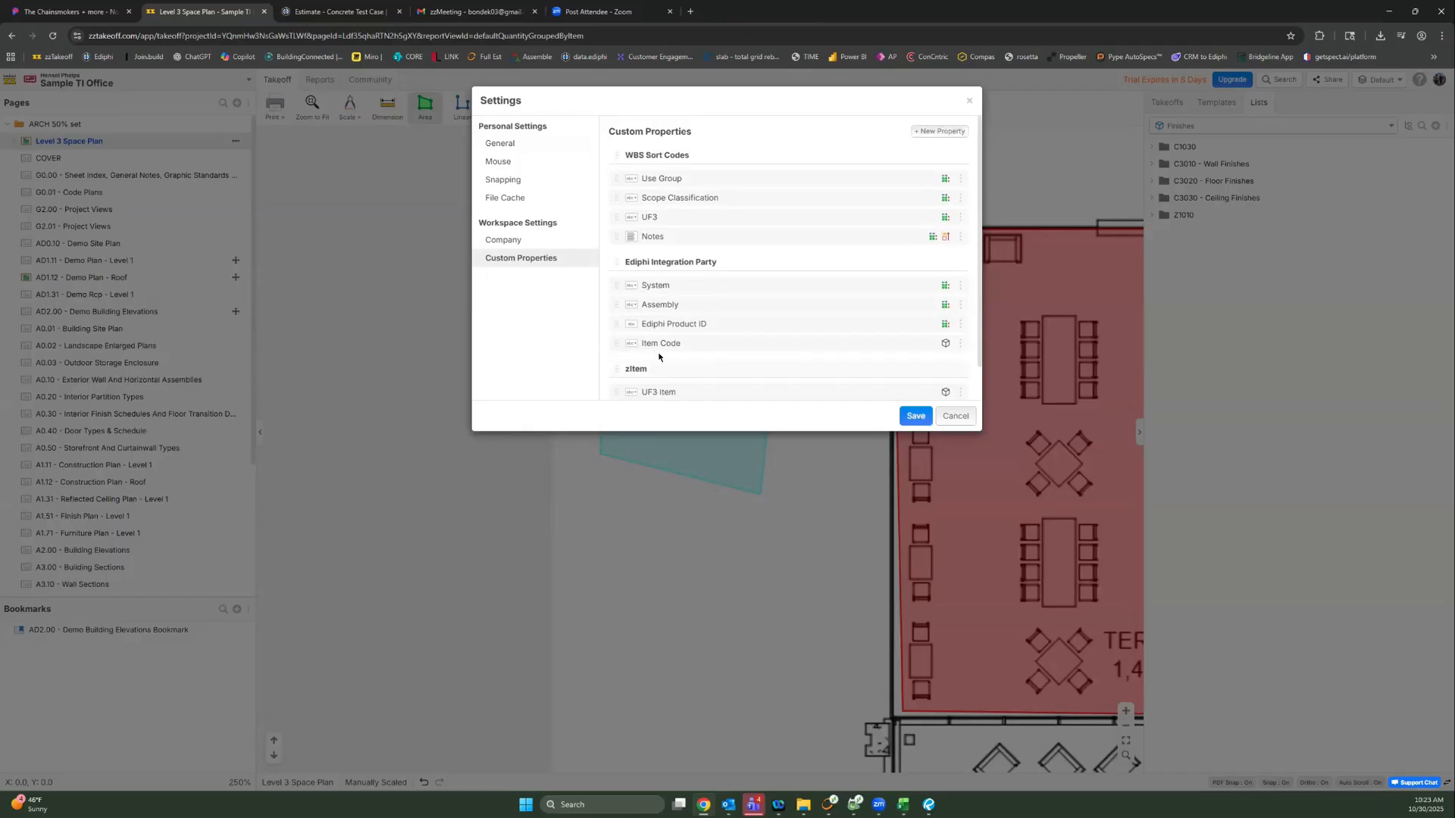
pyautogui.scroll(-1, 673, 241)
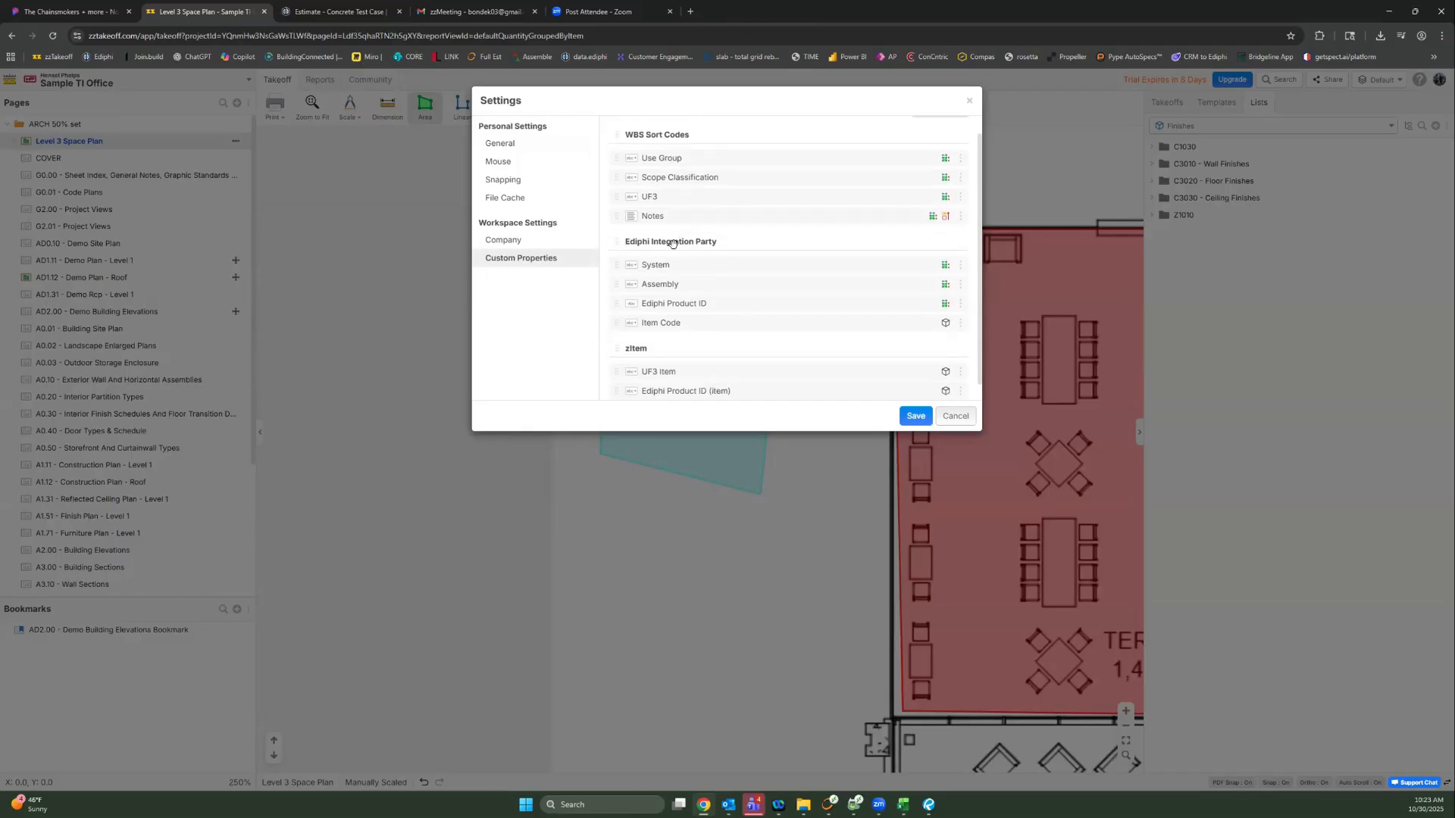
pyautogui.scroll(-1, 672, 242)
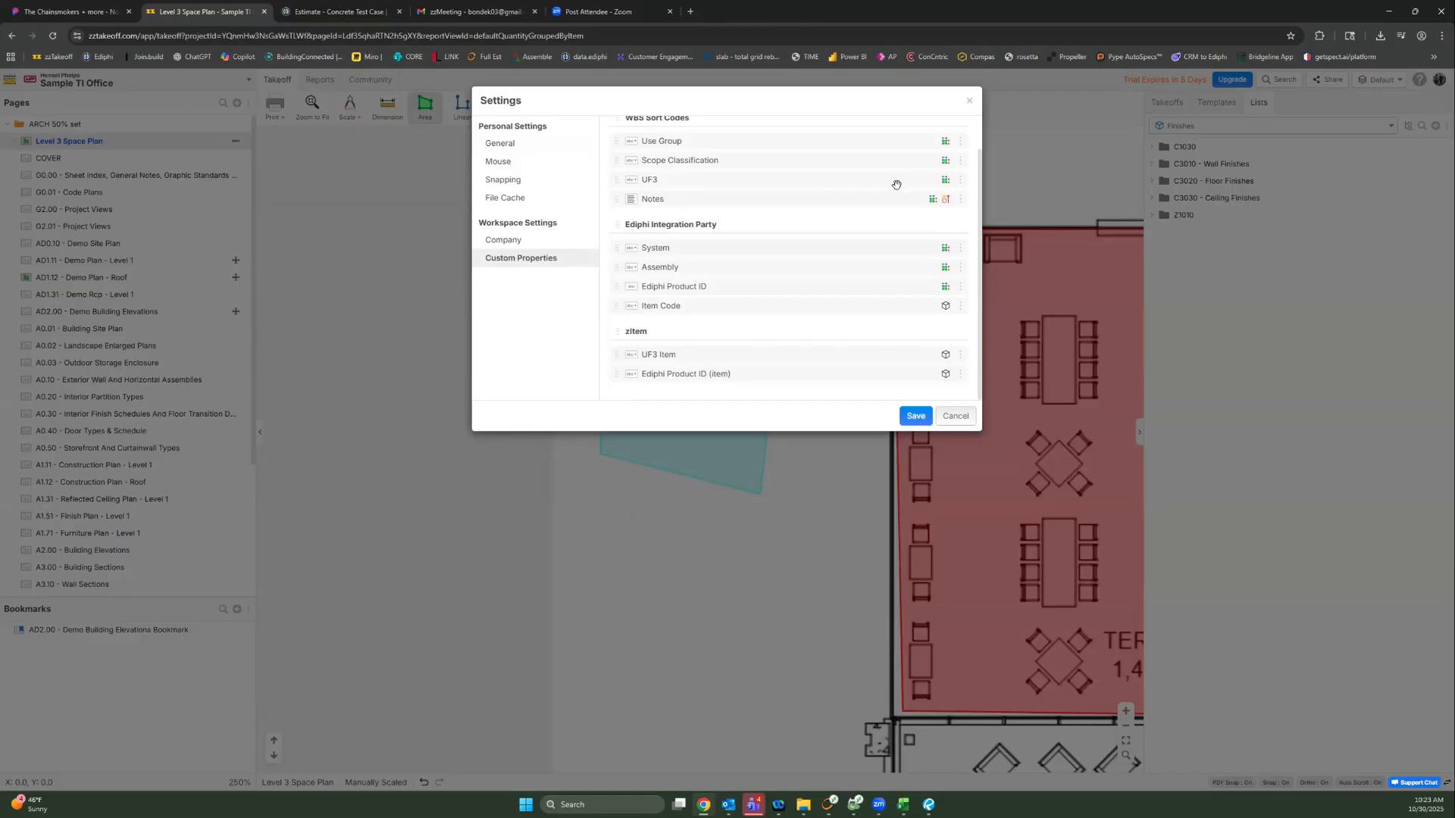
# Step: Edit UF3 so it applies to All Items as well as All Takeoffs, then close Settings
pyautogui.click(961, 180)
pyautogui.click(938, 198)
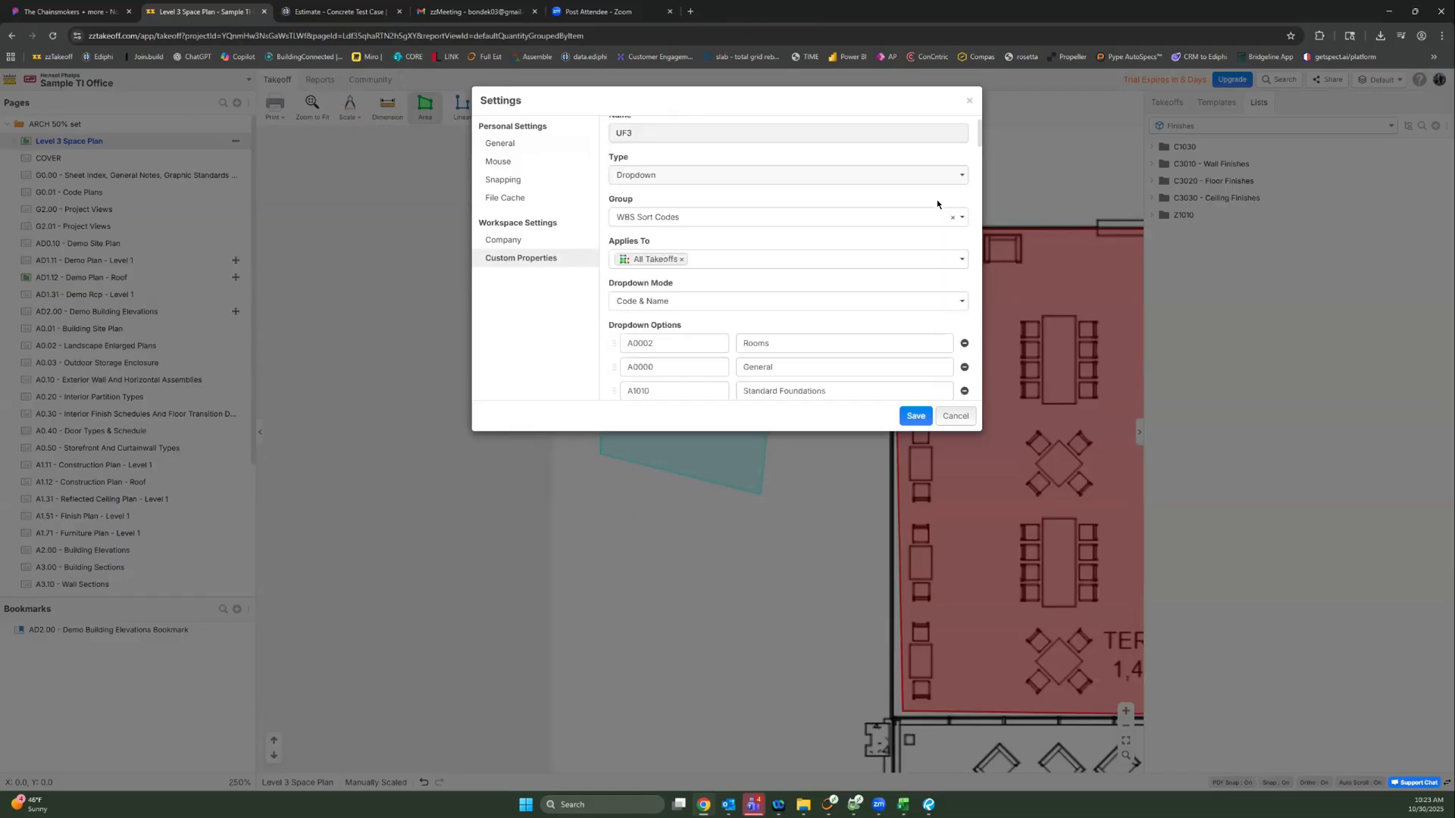
pyautogui.click(642, 258)
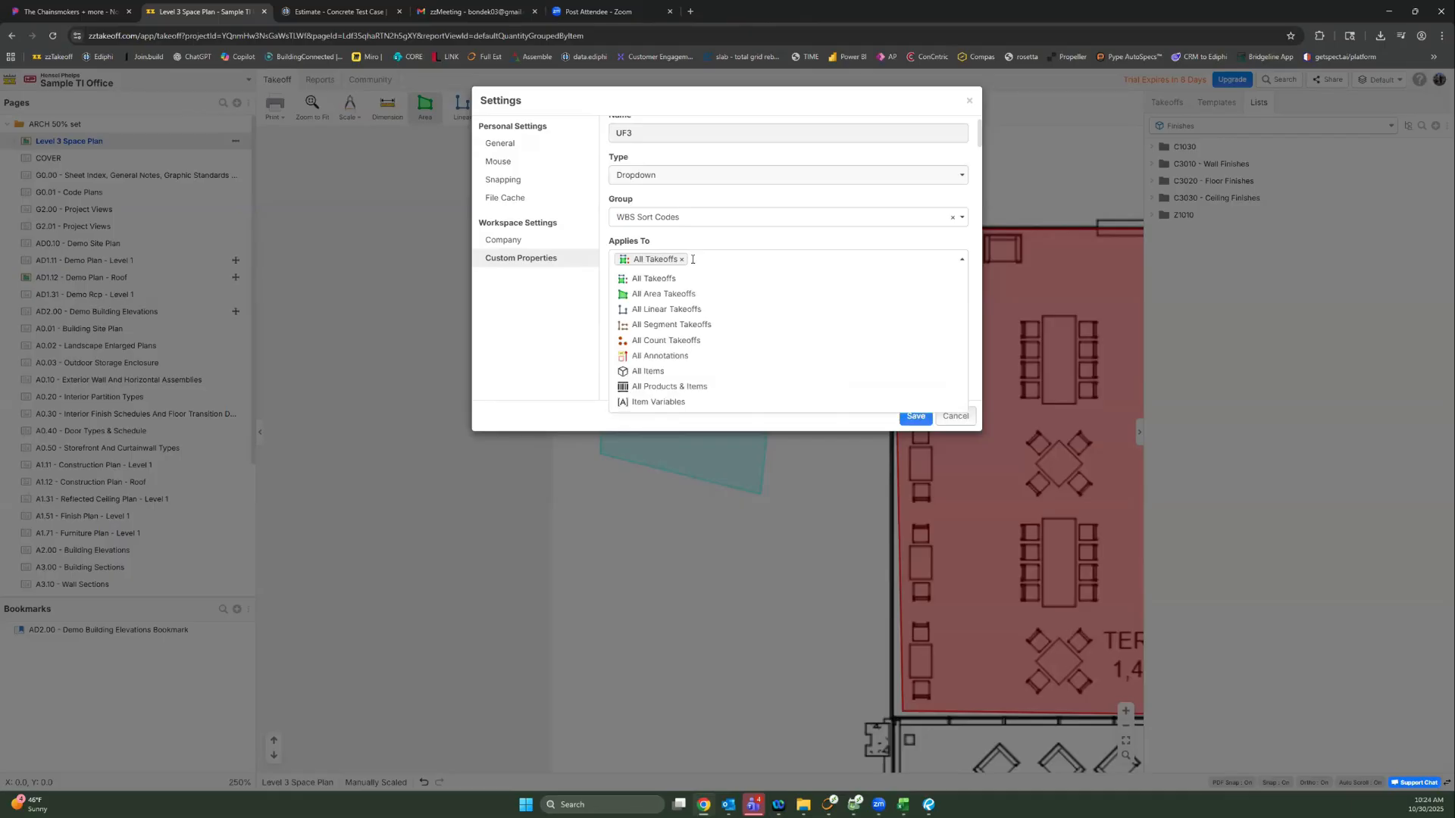
pyautogui.click(658, 371)
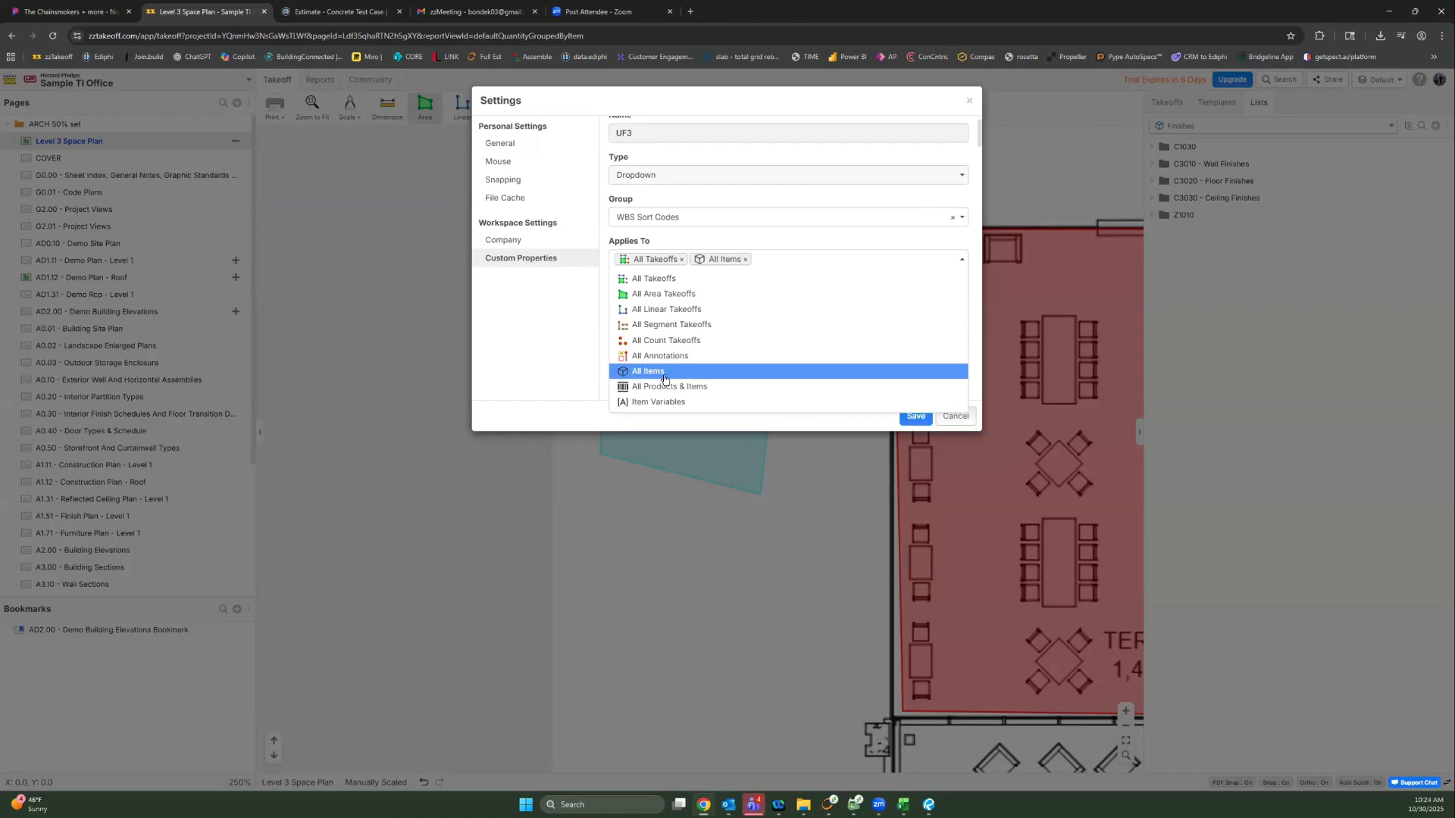
pyautogui.click(768, 236)
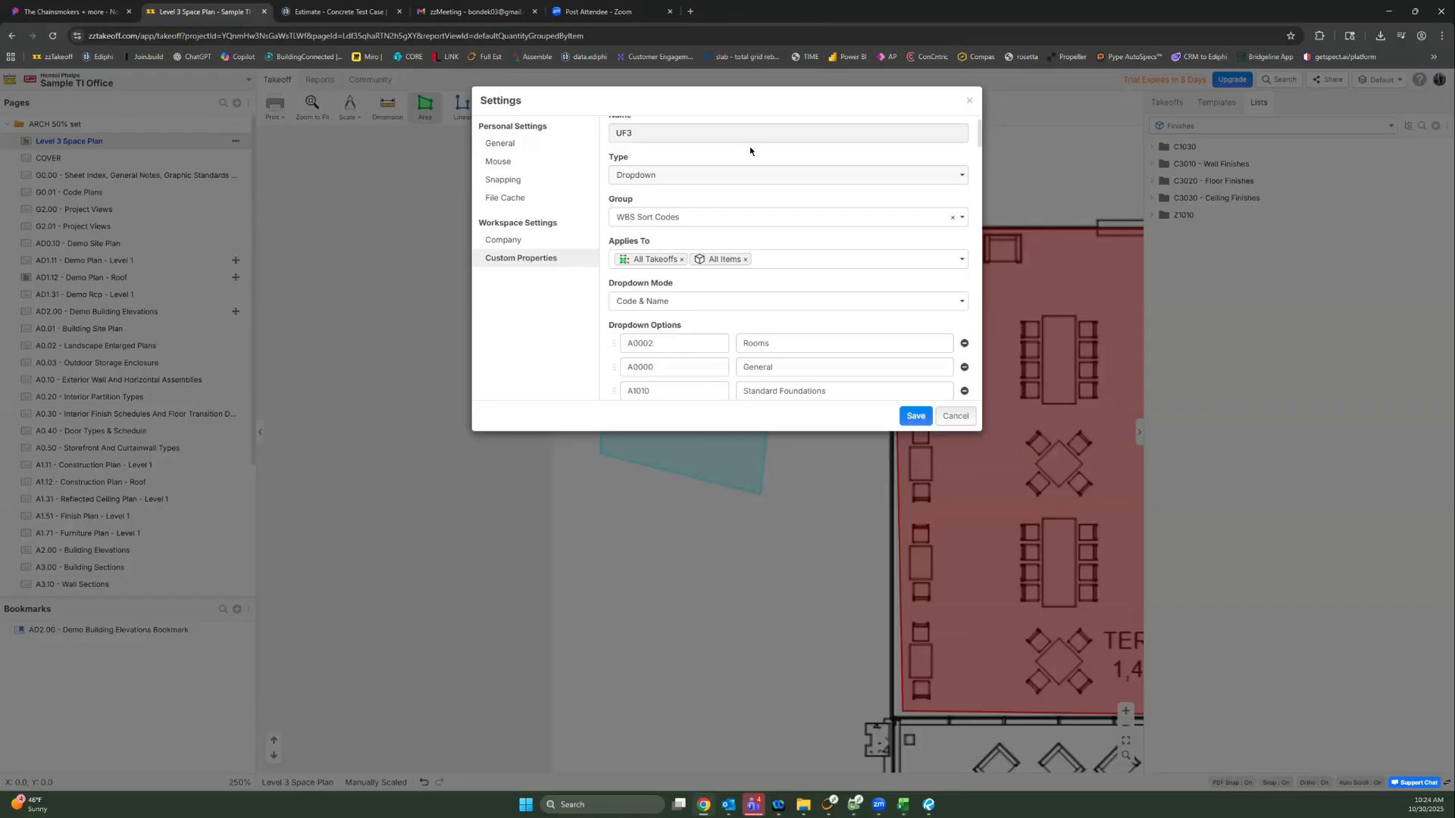
pyautogui.scroll(-3, 782, 361)
pyautogui.scroll(4, 782, 362)
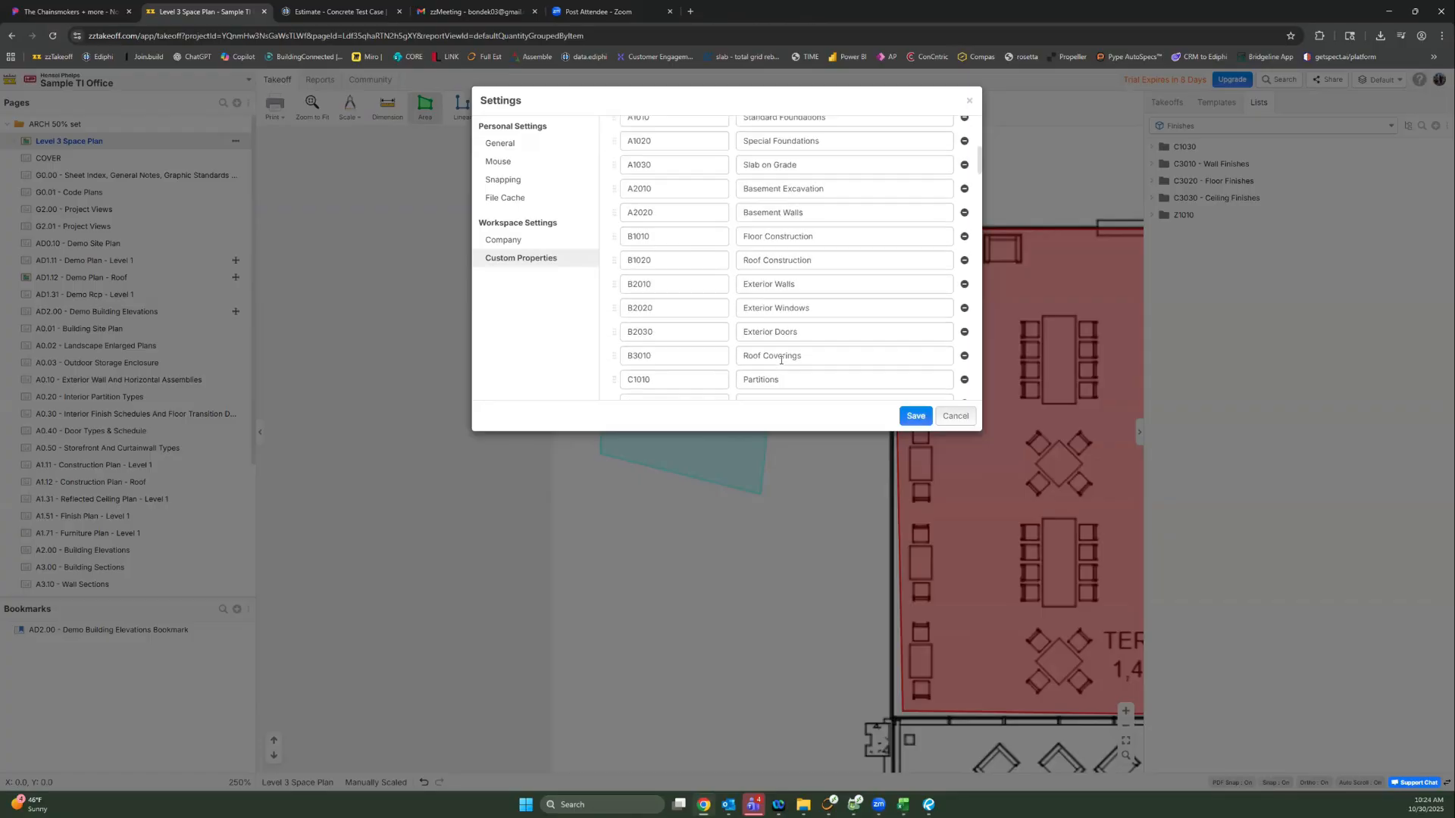
pyautogui.scroll(-10, 781, 363)
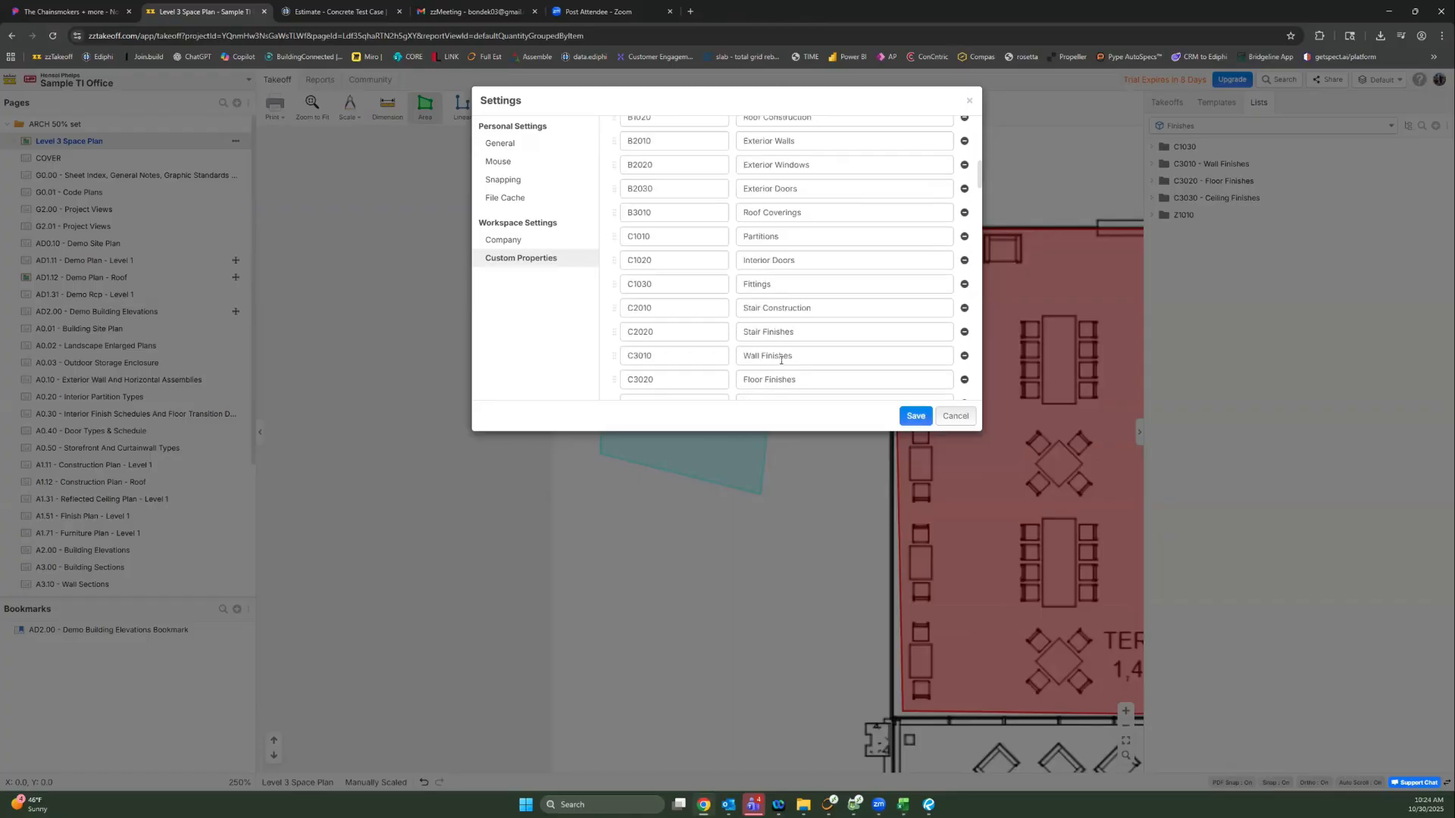
pyautogui.scroll(9, 781, 362)
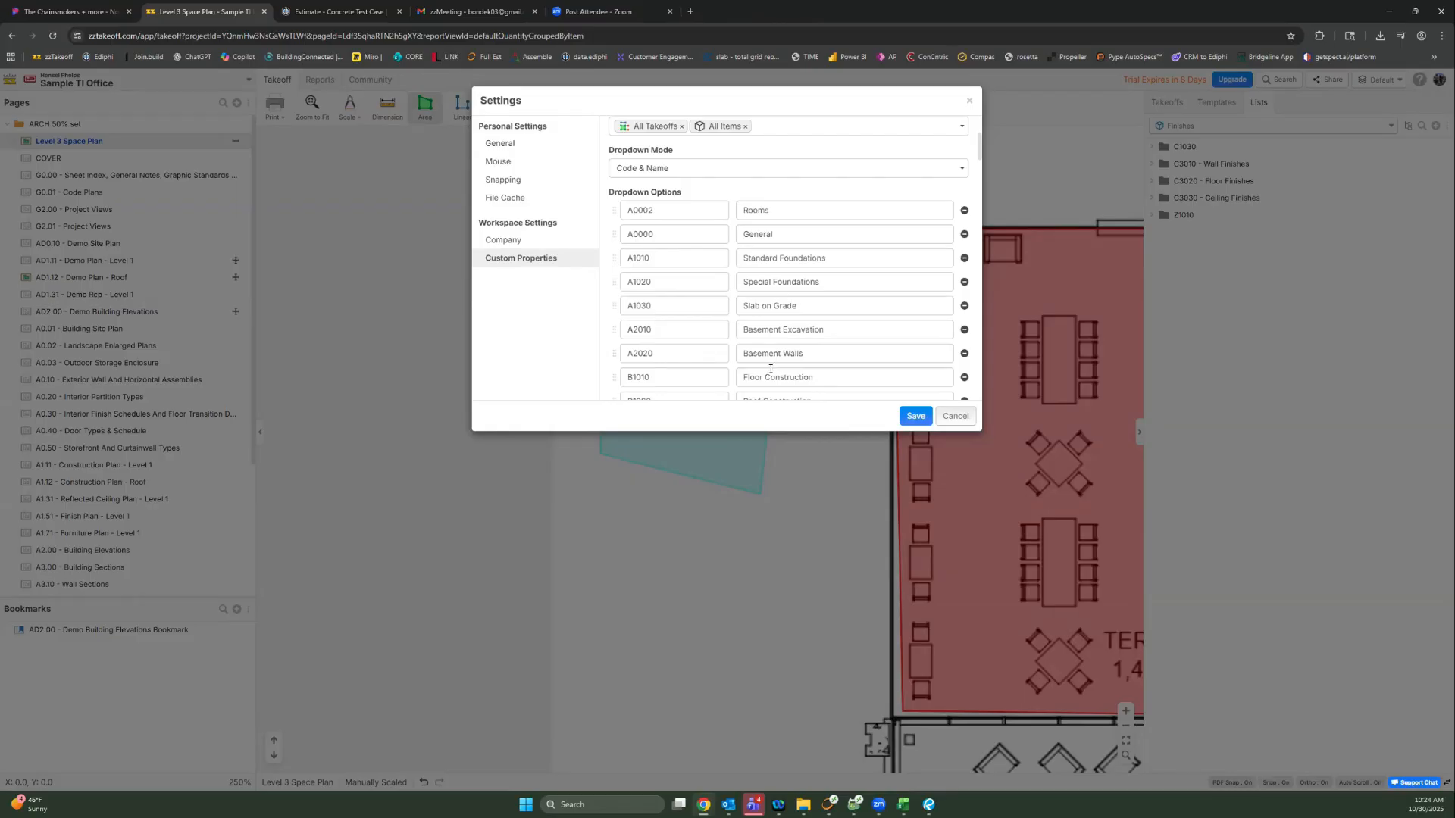
pyautogui.scroll(3, 752, 375)
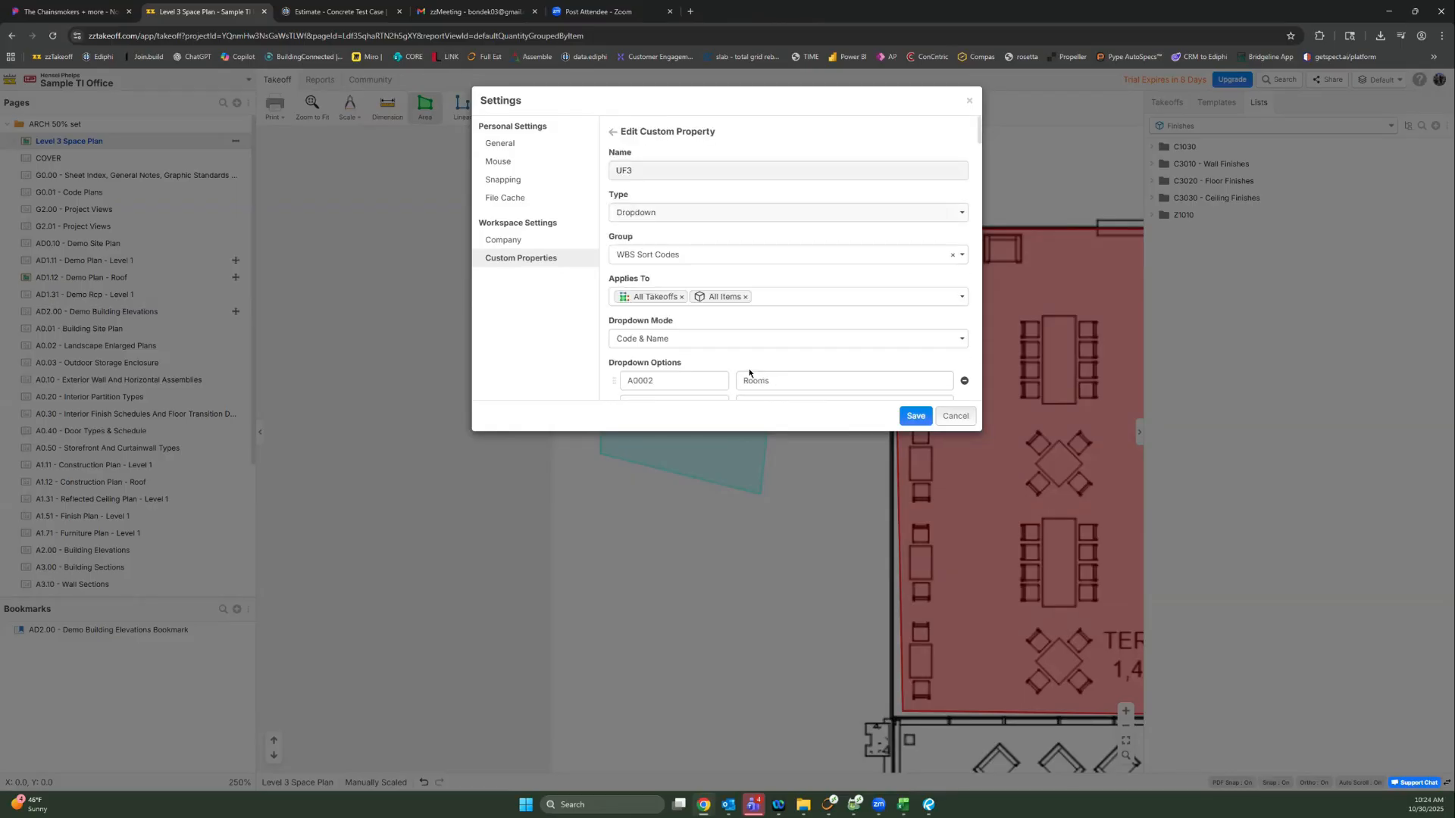
pyautogui.click(970, 100)
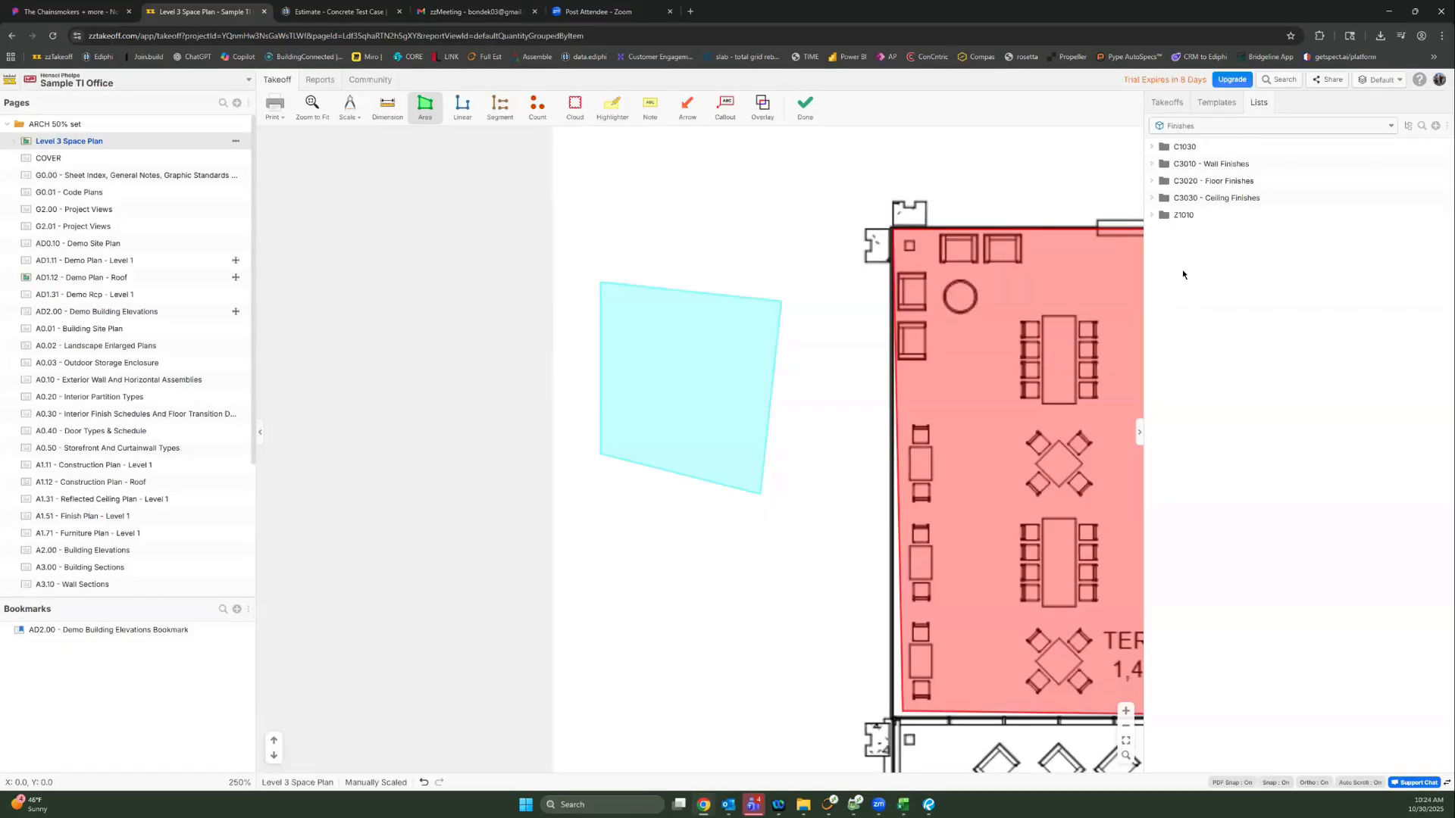
# Step: Show the takeoff tree, toggle Office 8' Tall and Room 10' Tall visibility, and pan to the whole Terrace
pyautogui.click(1167, 103)
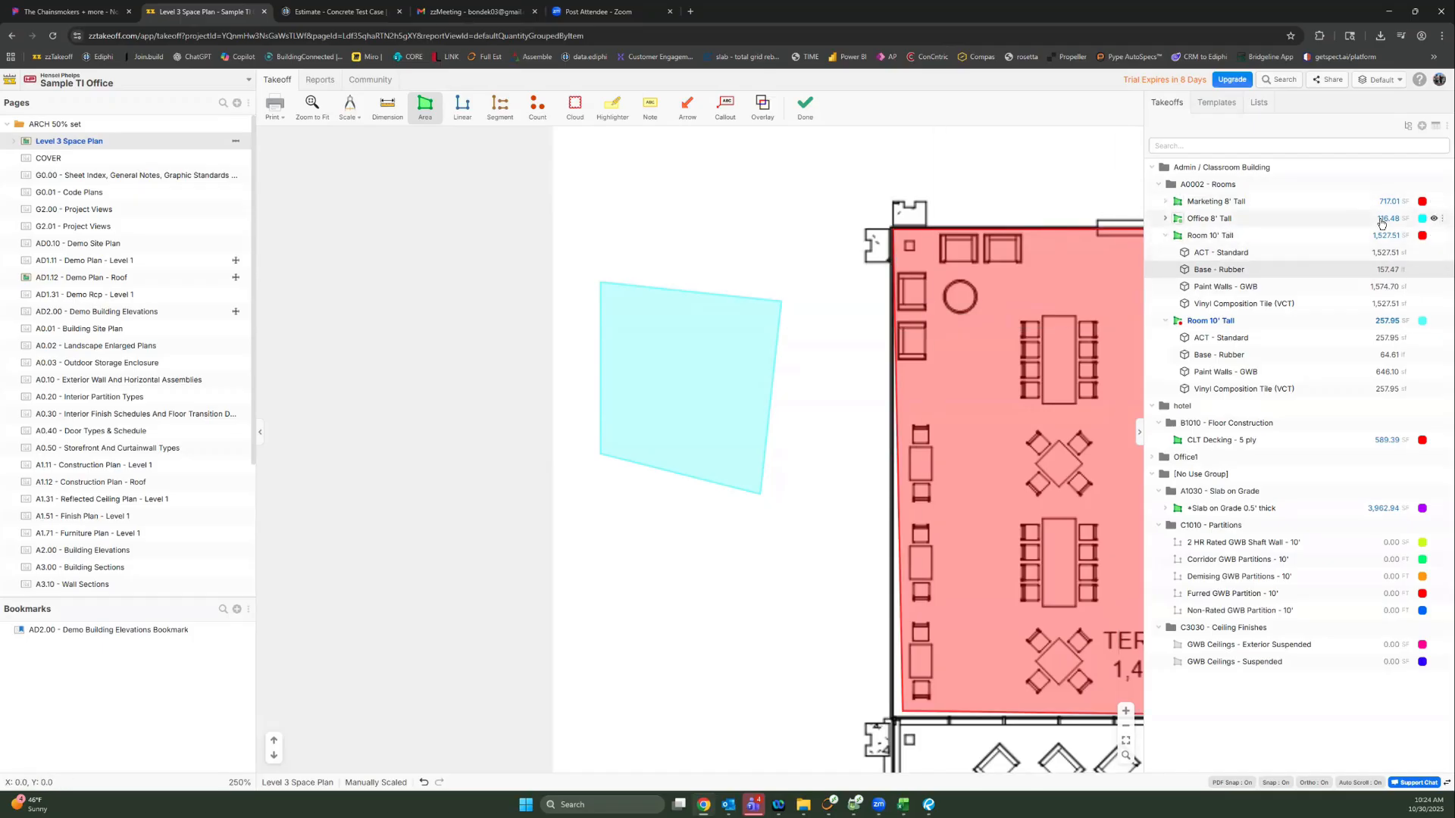
pyautogui.click(1433, 219)
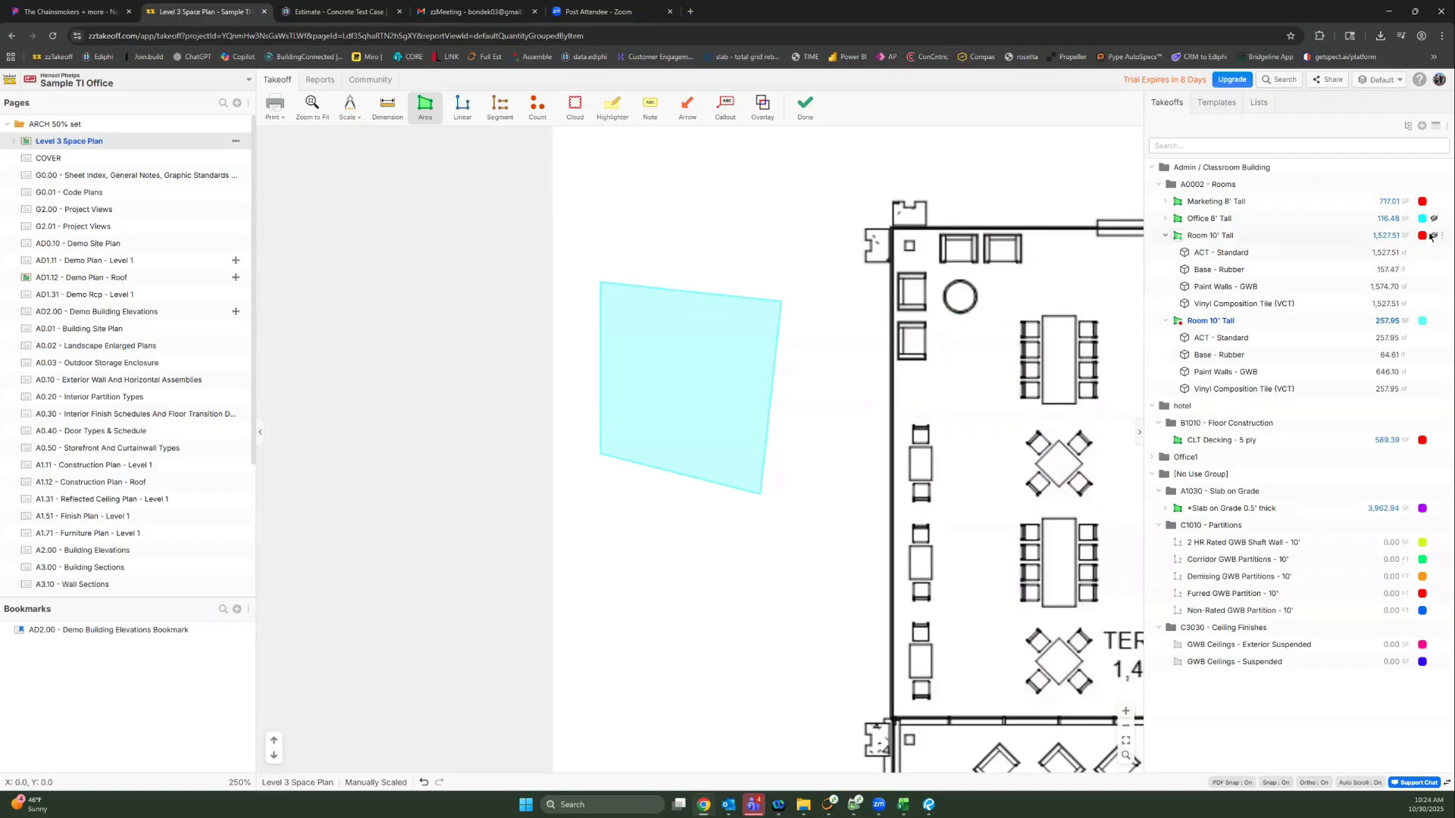
pyautogui.click(1432, 236)
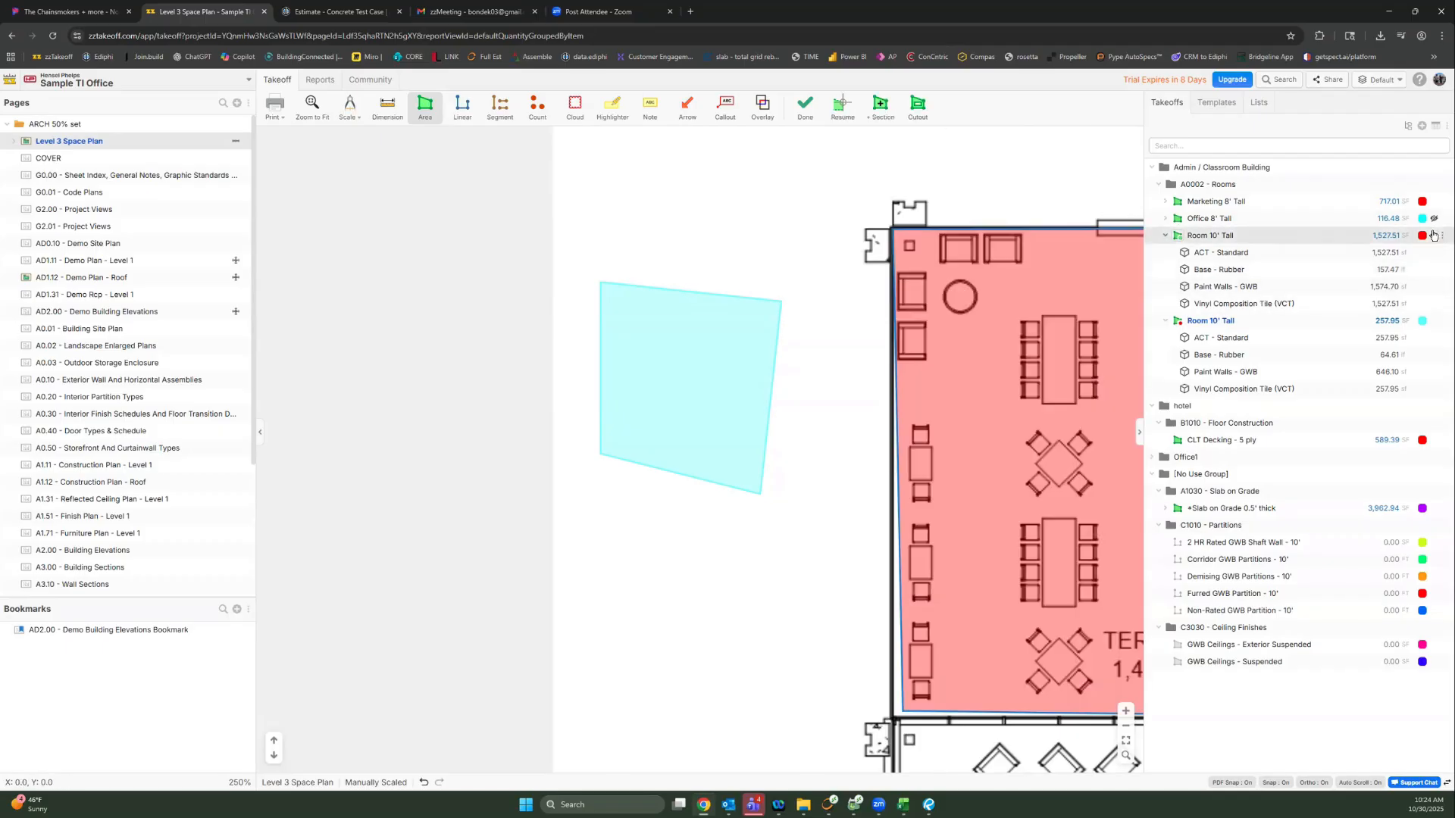
pyautogui.click(1433, 235)
pyautogui.click(1433, 235)
pyautogui.moveTo(799, 226); pyautogui.dragTo(487, 243)
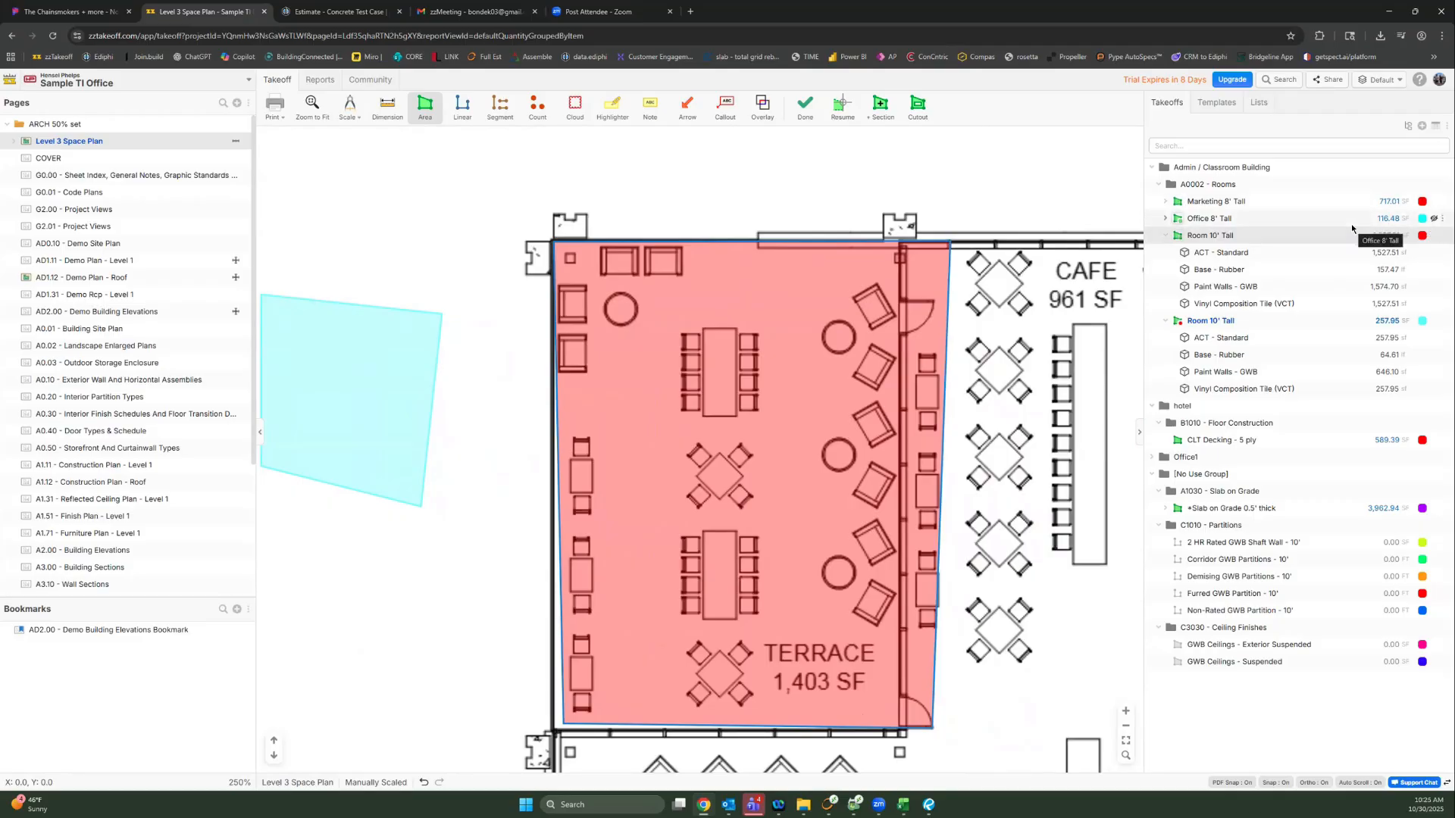
pyautogui.click(1381, 80)
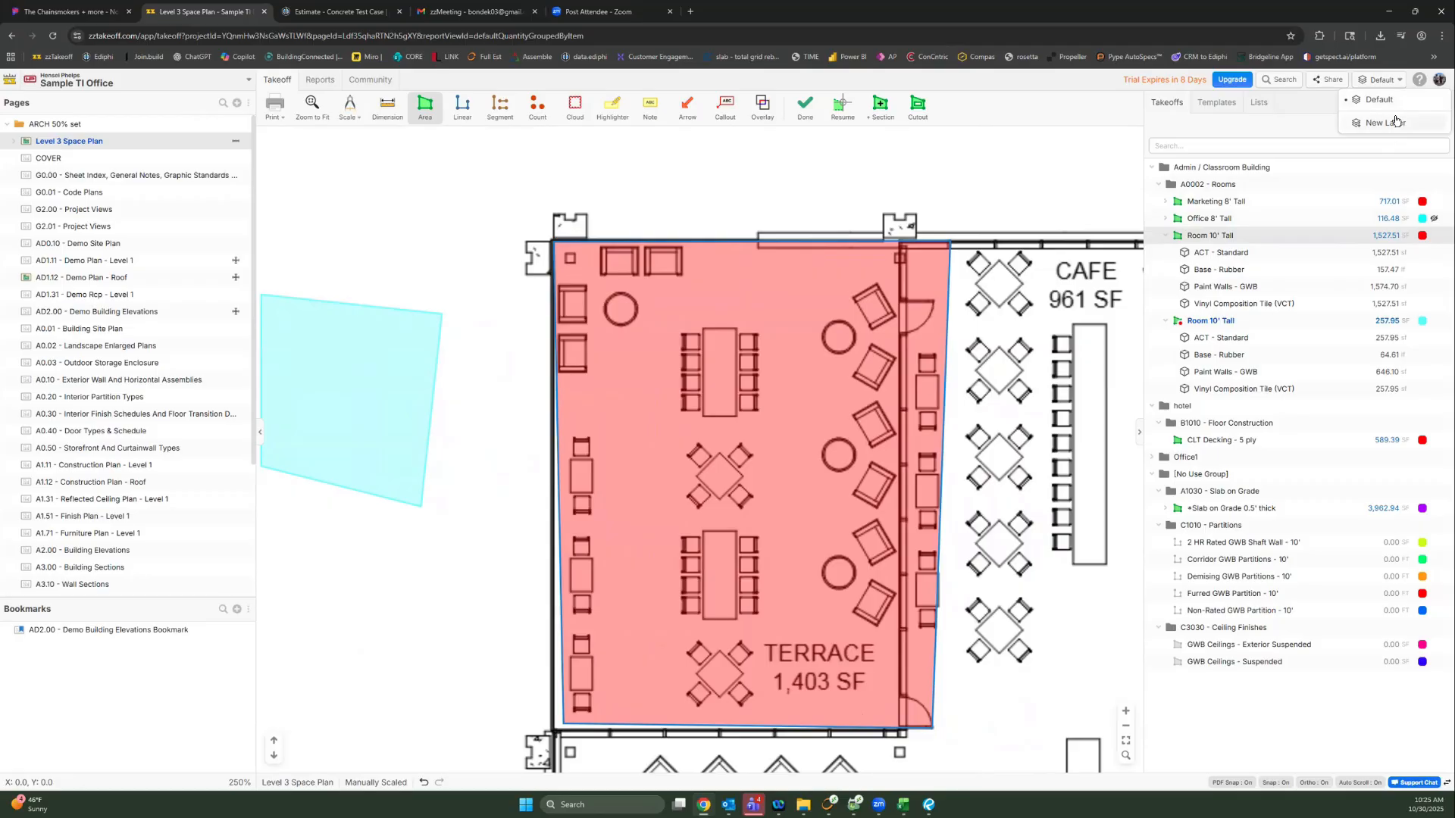
# Step: Create a new layer named 'KB - 50% CDS' and make it the active layer
pyautogui.click(8, 123)
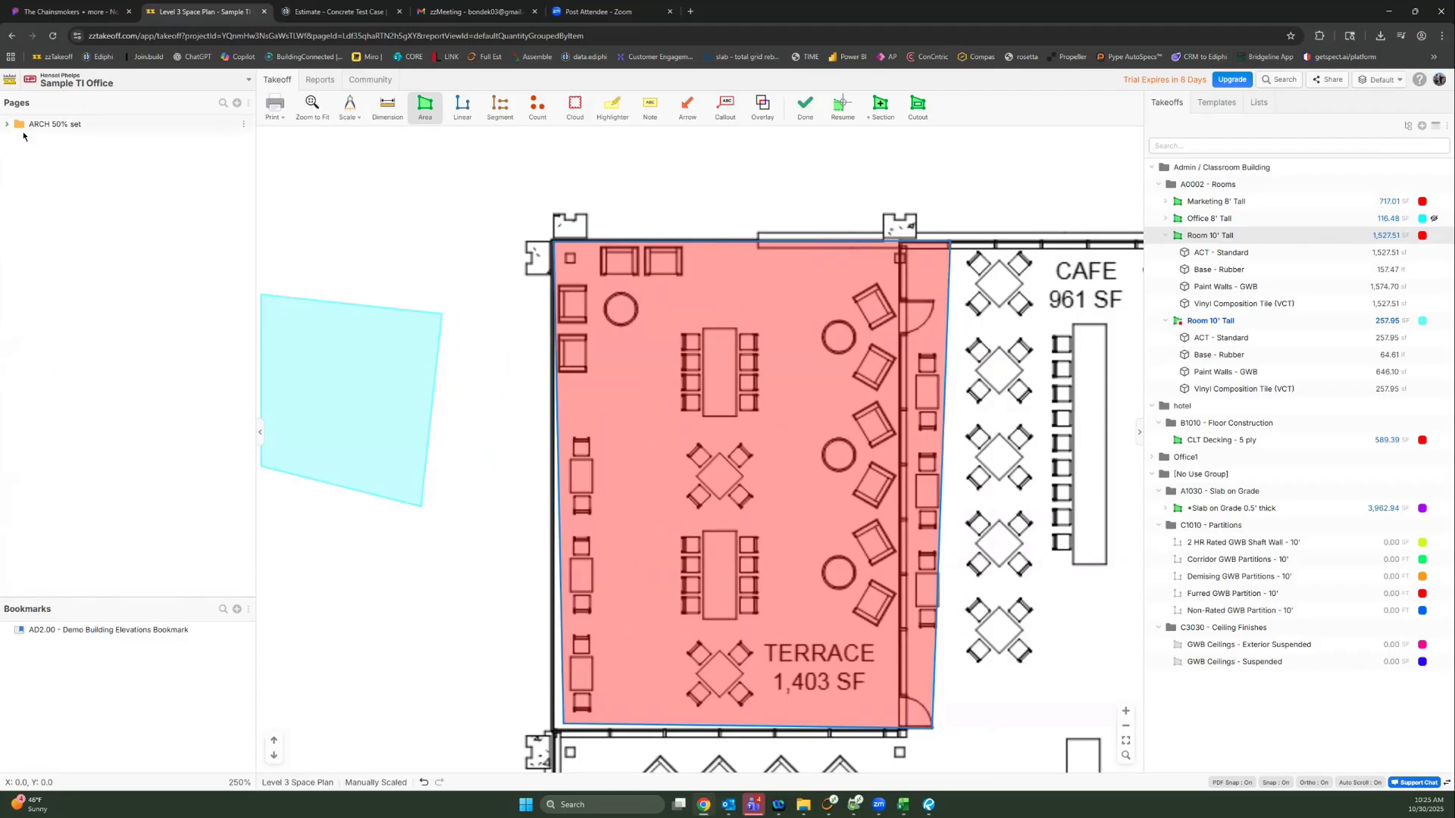
pyautogui.click(1379, 82)
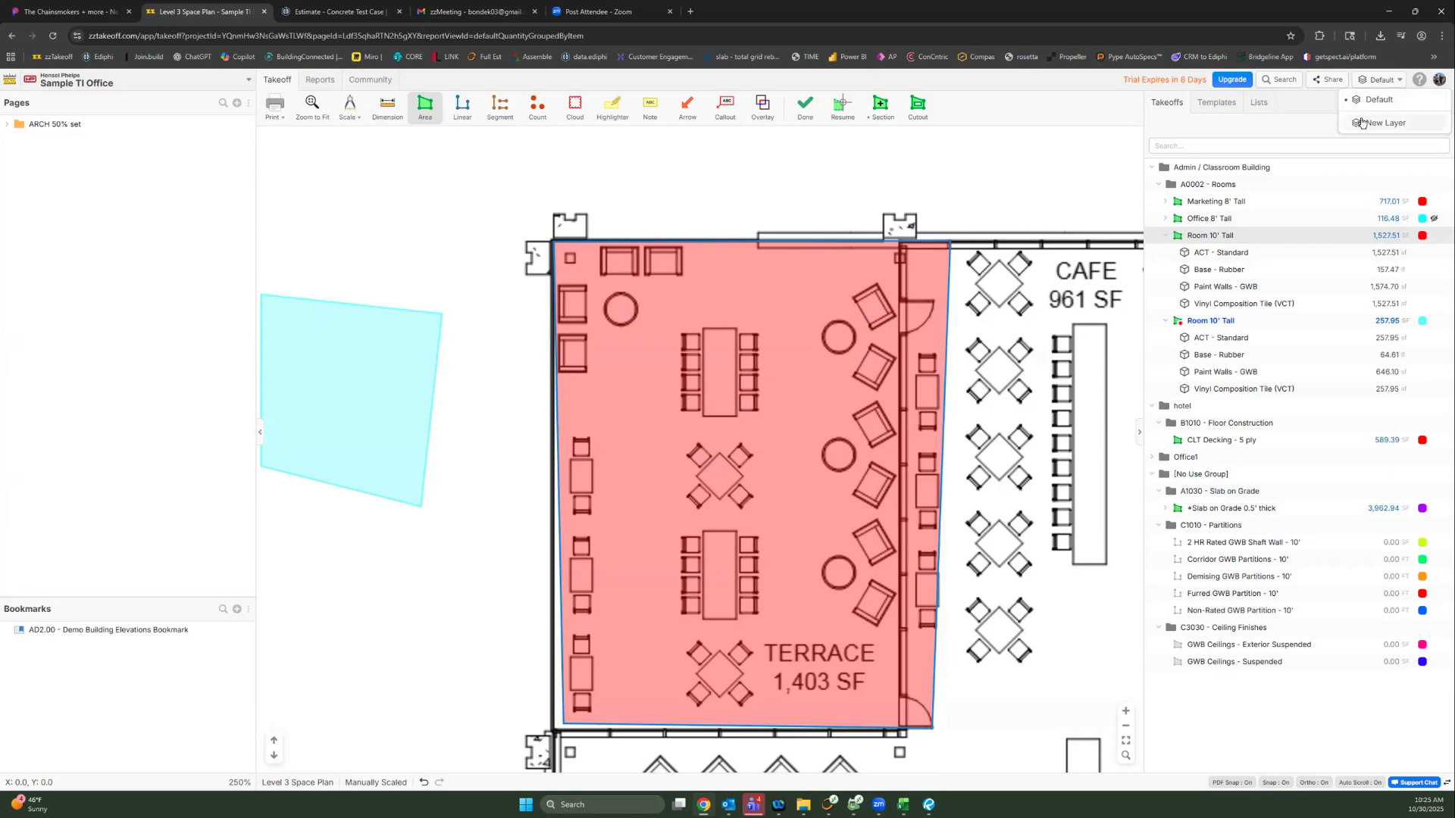
pyautogui.click(1367, 122)
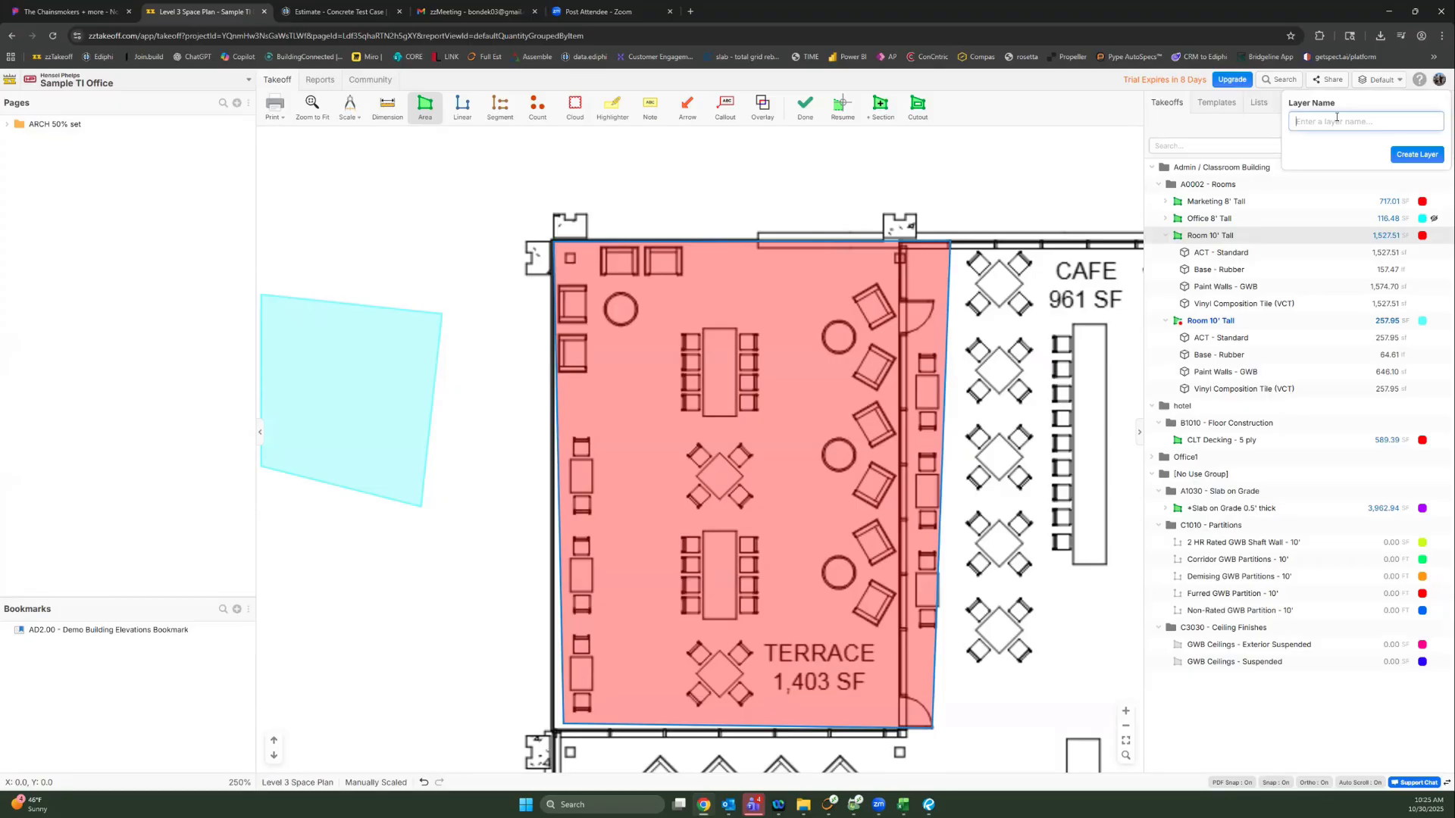
pyautogui.write('KB - 50% CDS')
pyautogui.click(1432, 158)
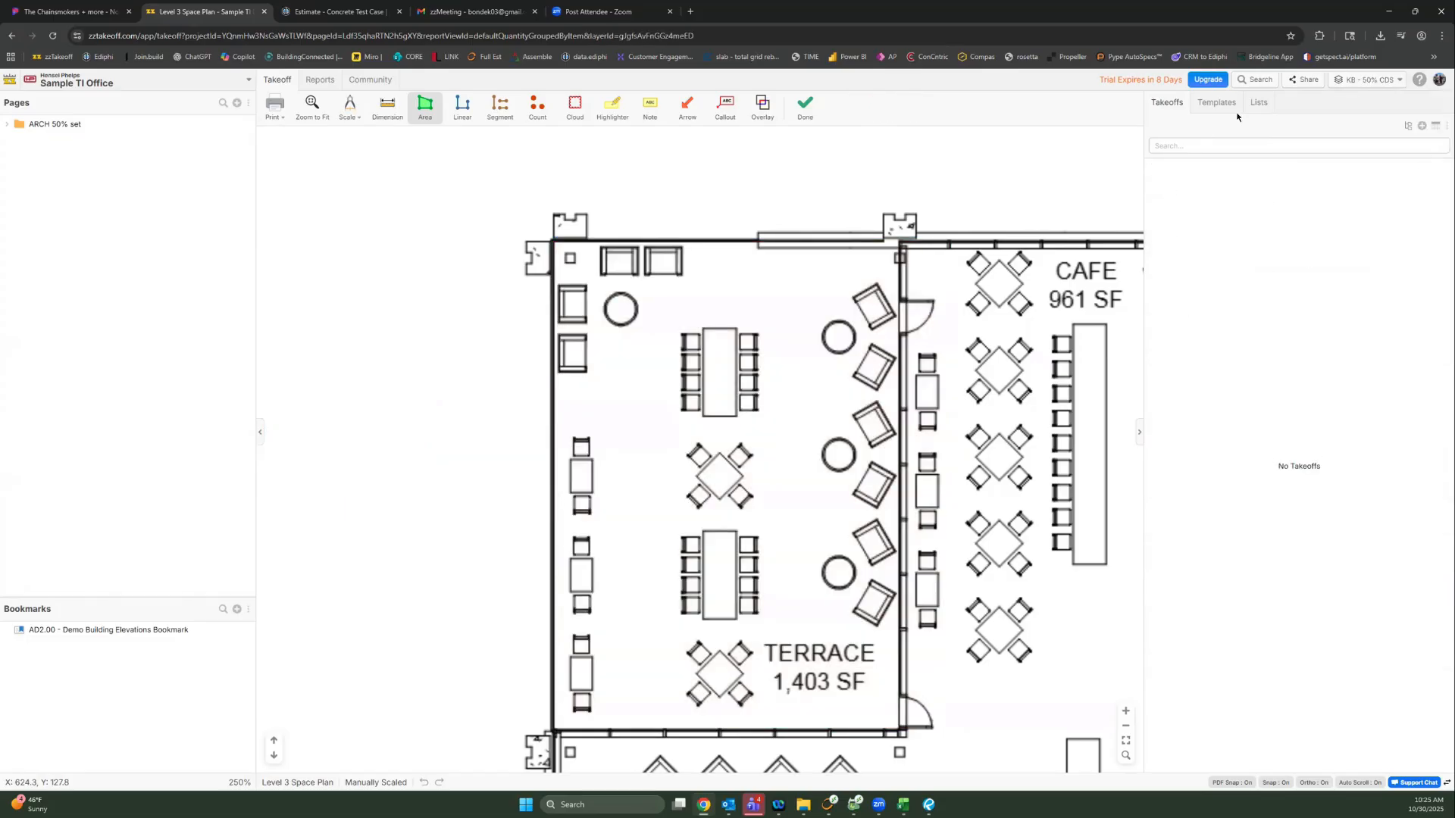
# Step: Check the layer list while working on the empty KB - 50% CDS layer
pyautogui.click(1362, 82)
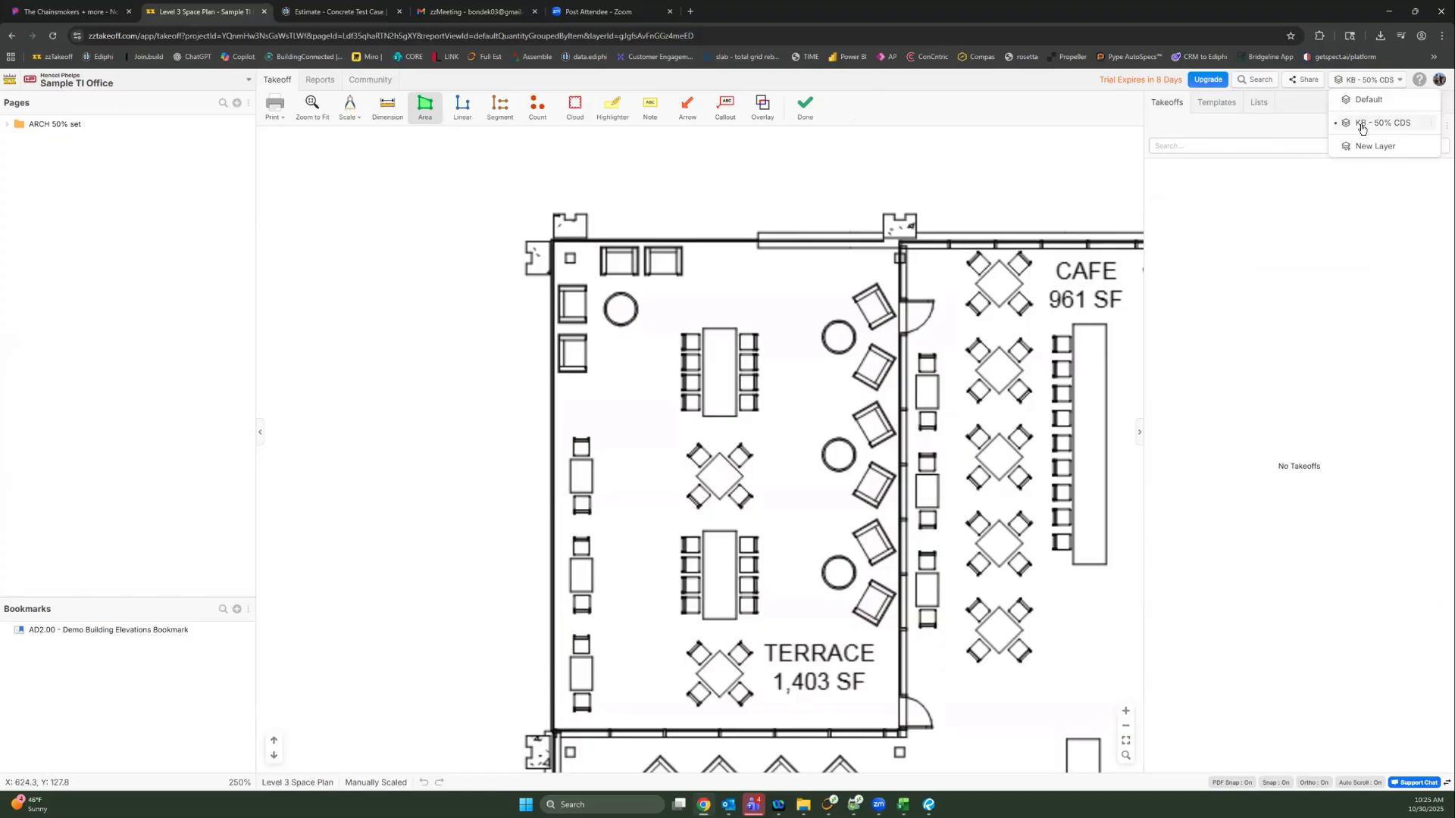
pyautogui.click(1275, 244)
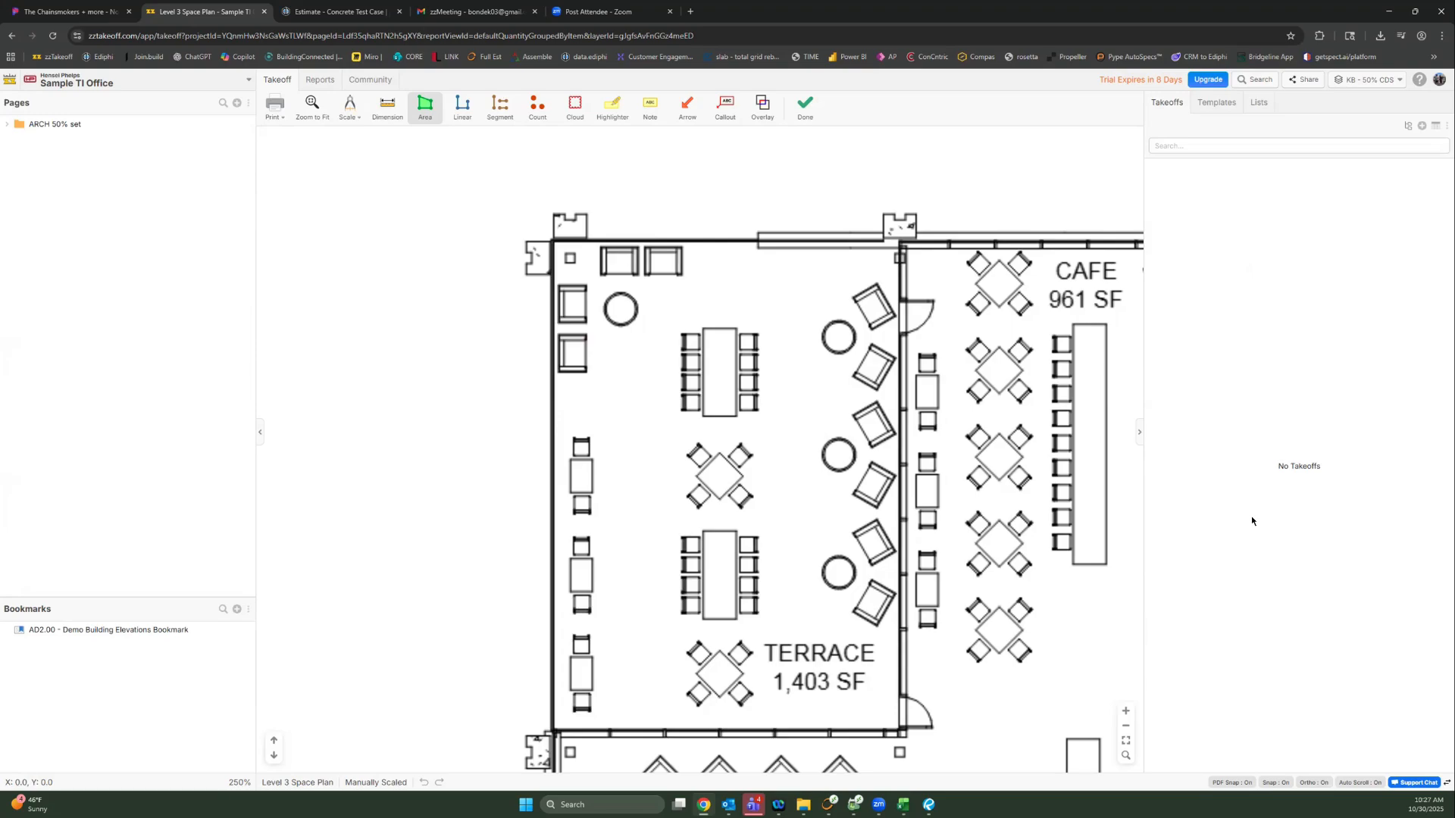
pyautogui.click(1366, 82)
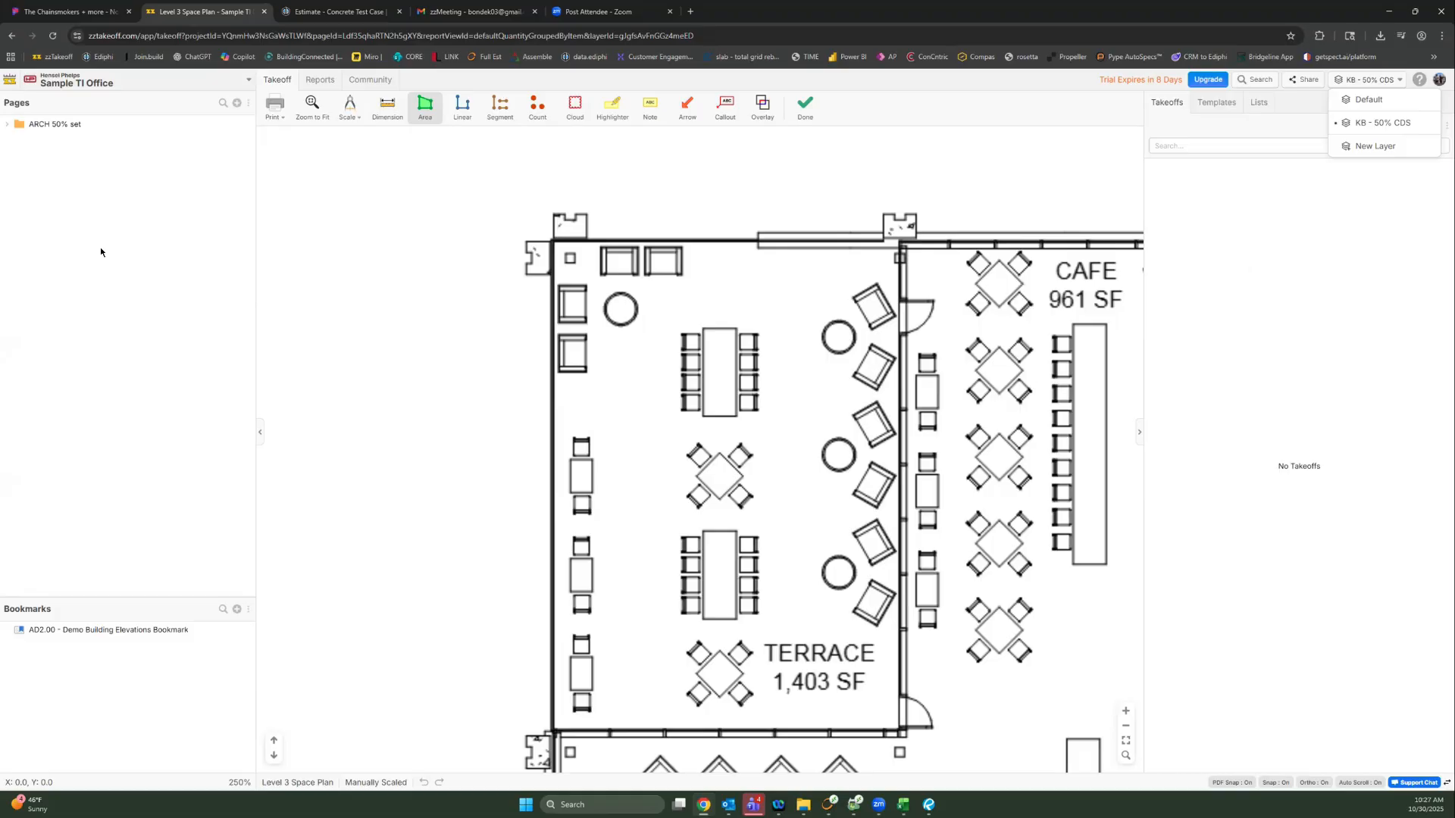
# Step: Add the selected template library items to the project's takeoffs
pyautogui.click(1217, 103)
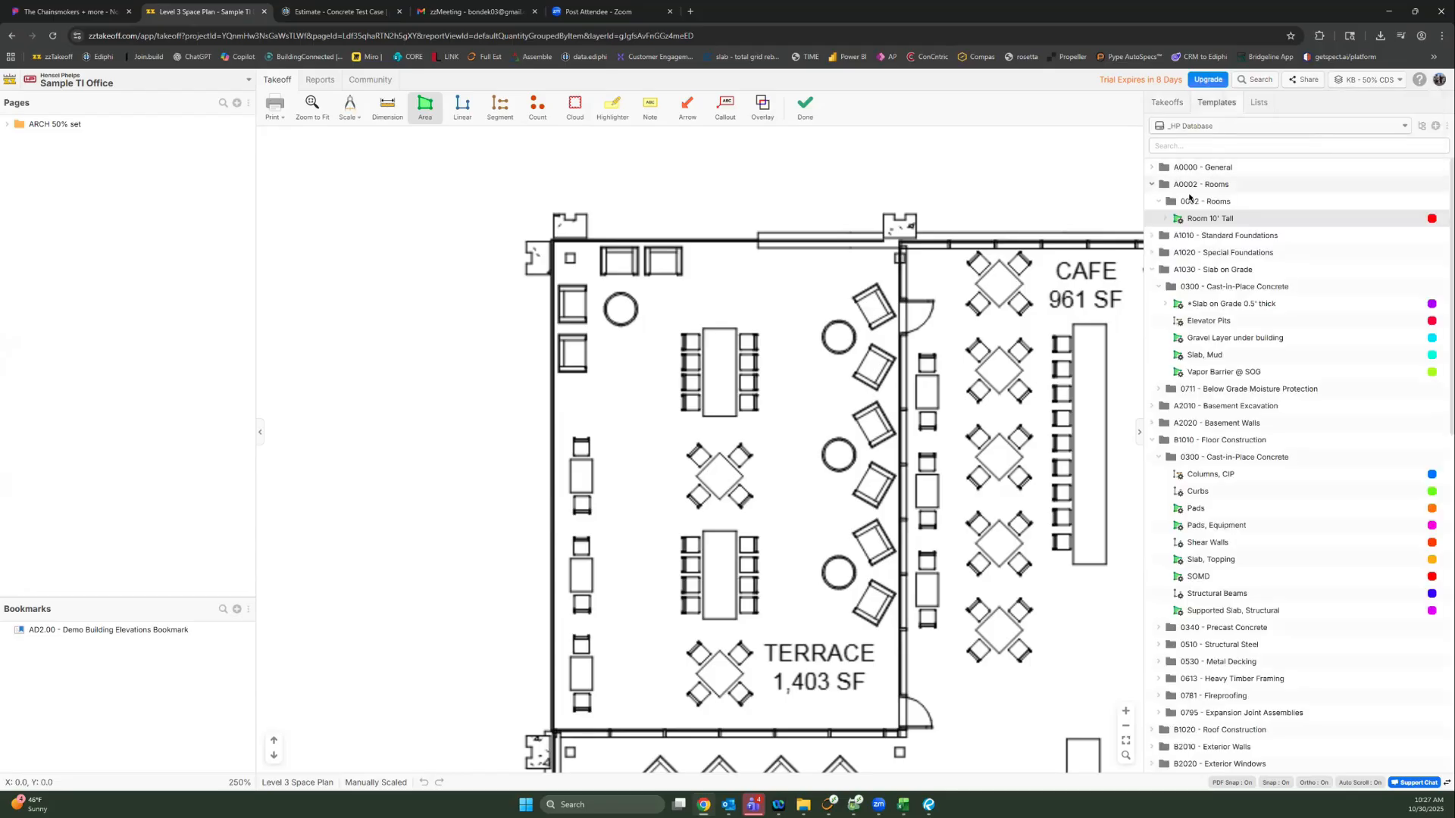
pyautogui.rightClick(1213, 596)
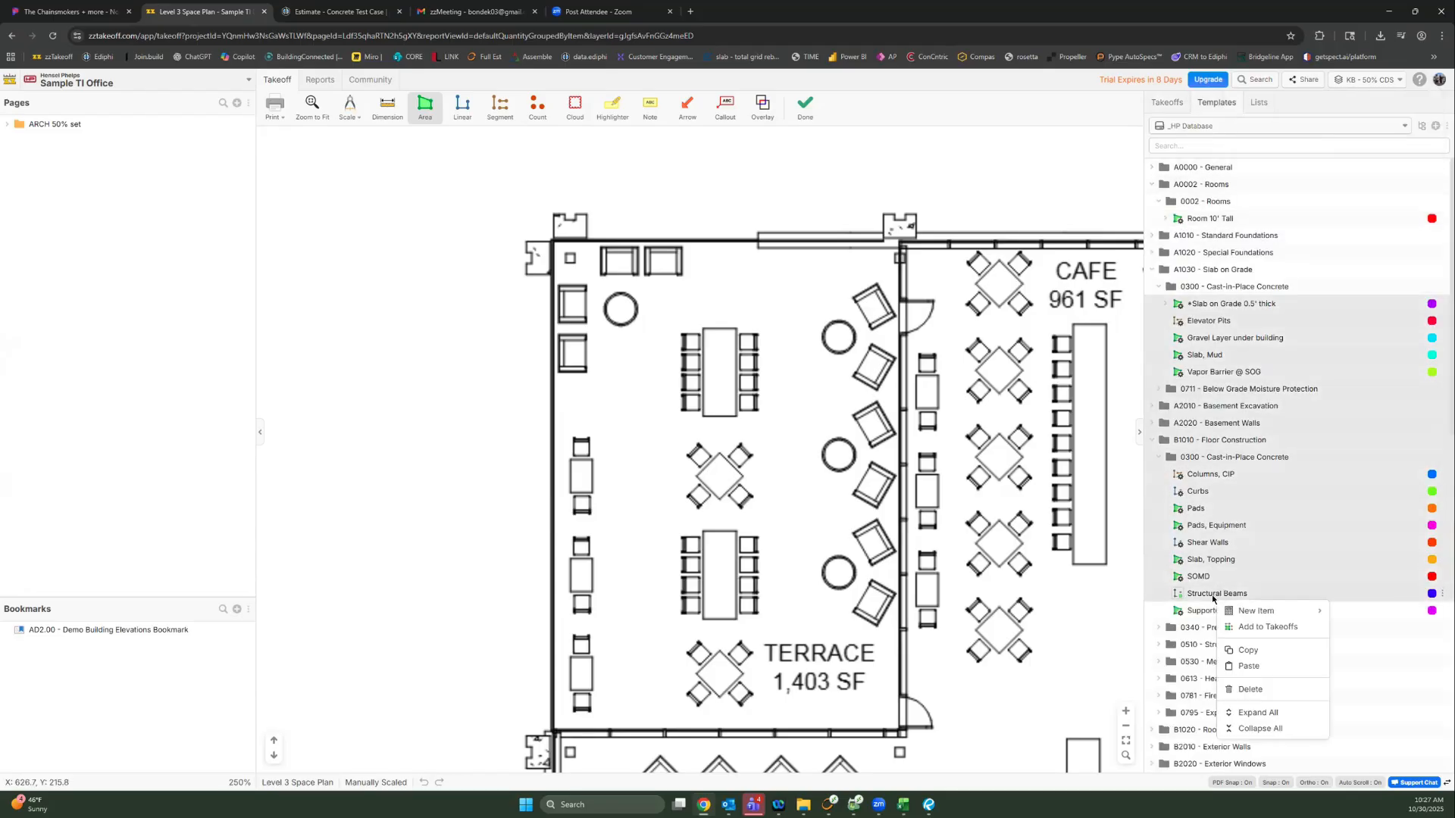
pyautogui.click(1249, 627)
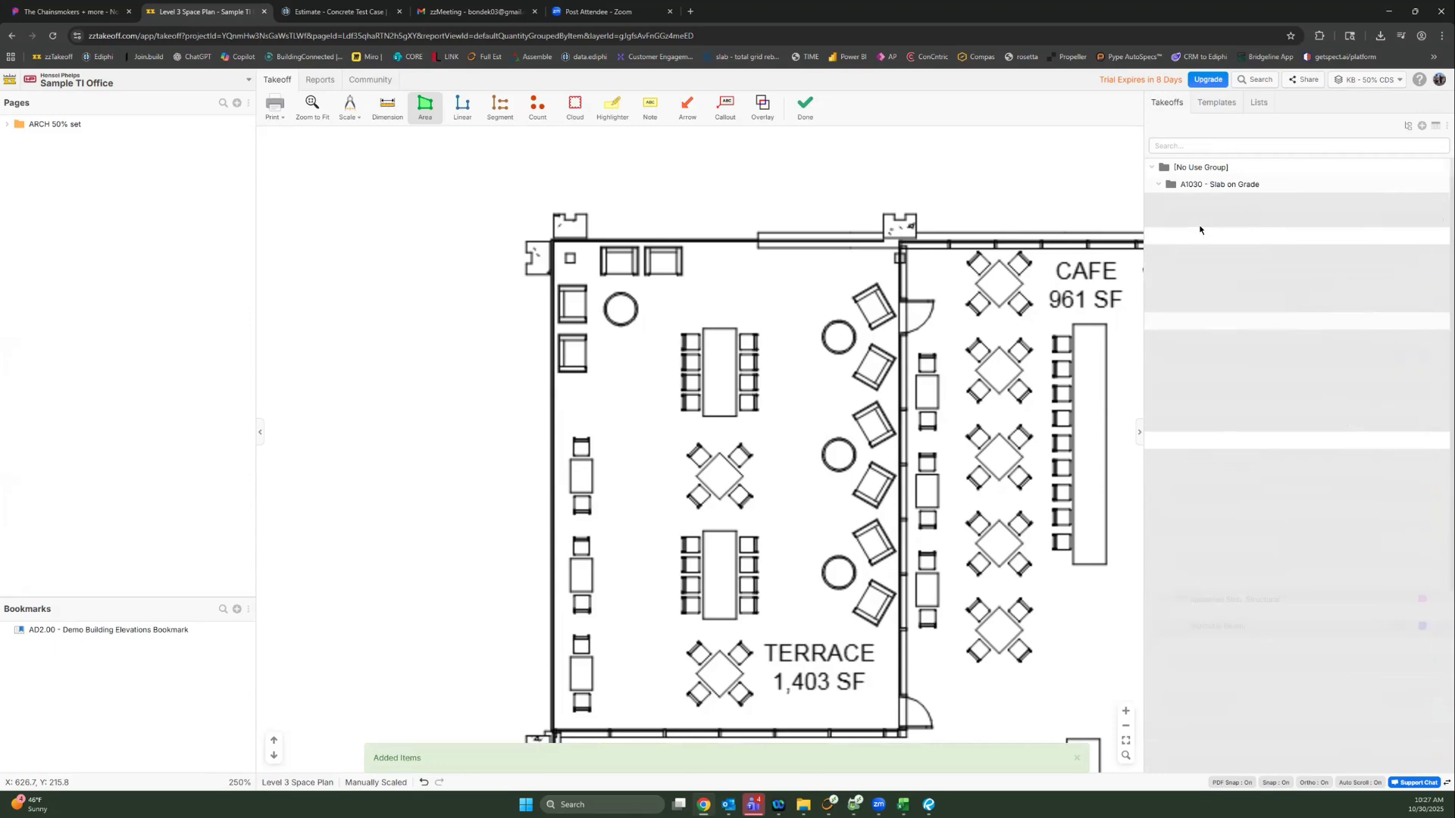
# Step: Collapse the takeoff list, then expand [No Use Group] and A2010 - Basement Excavation
pyautogui.rightClick(1205, 233)
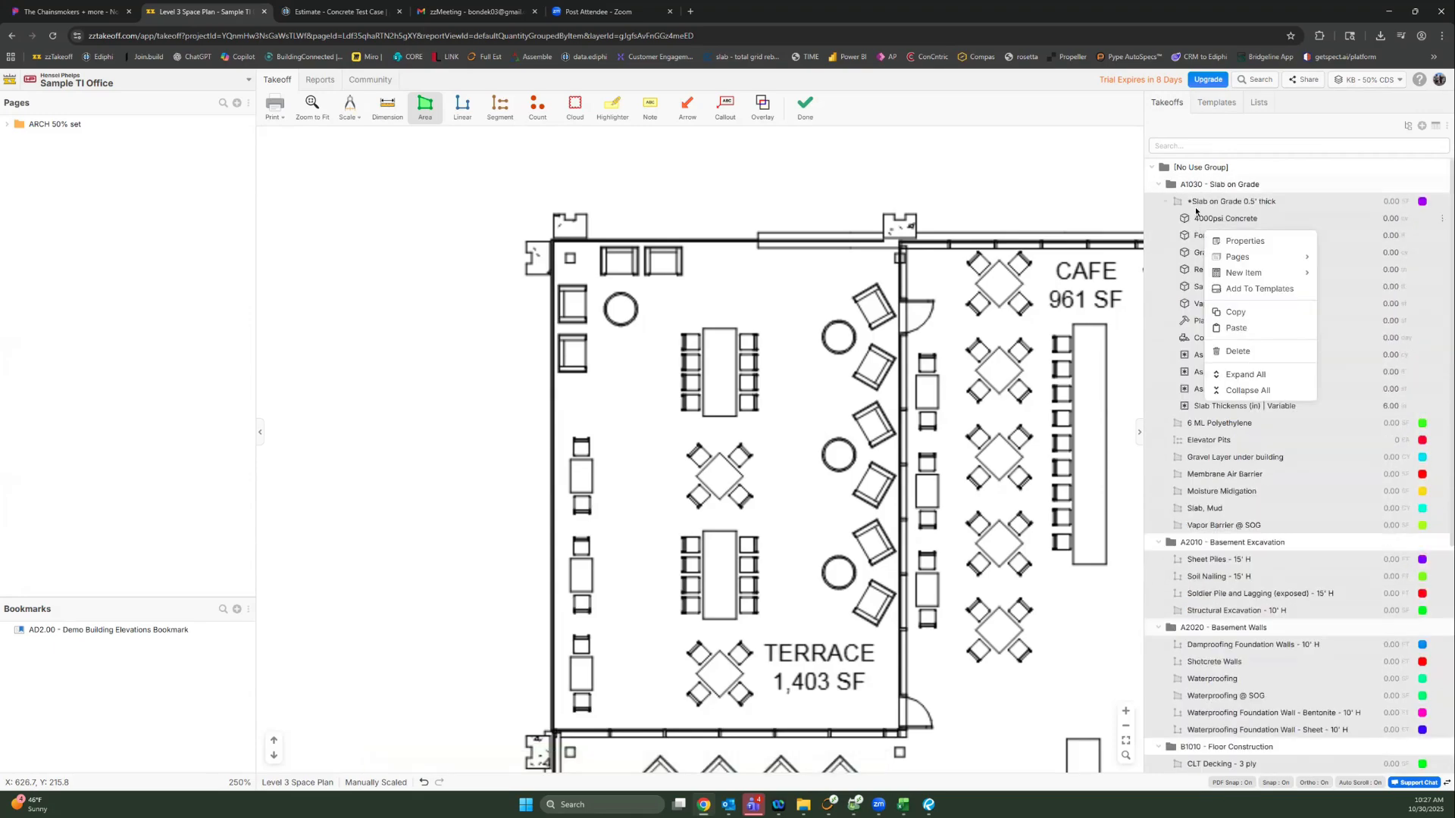
pyautogui.click(1250, 395)
pyautogui.click(1152, 167)
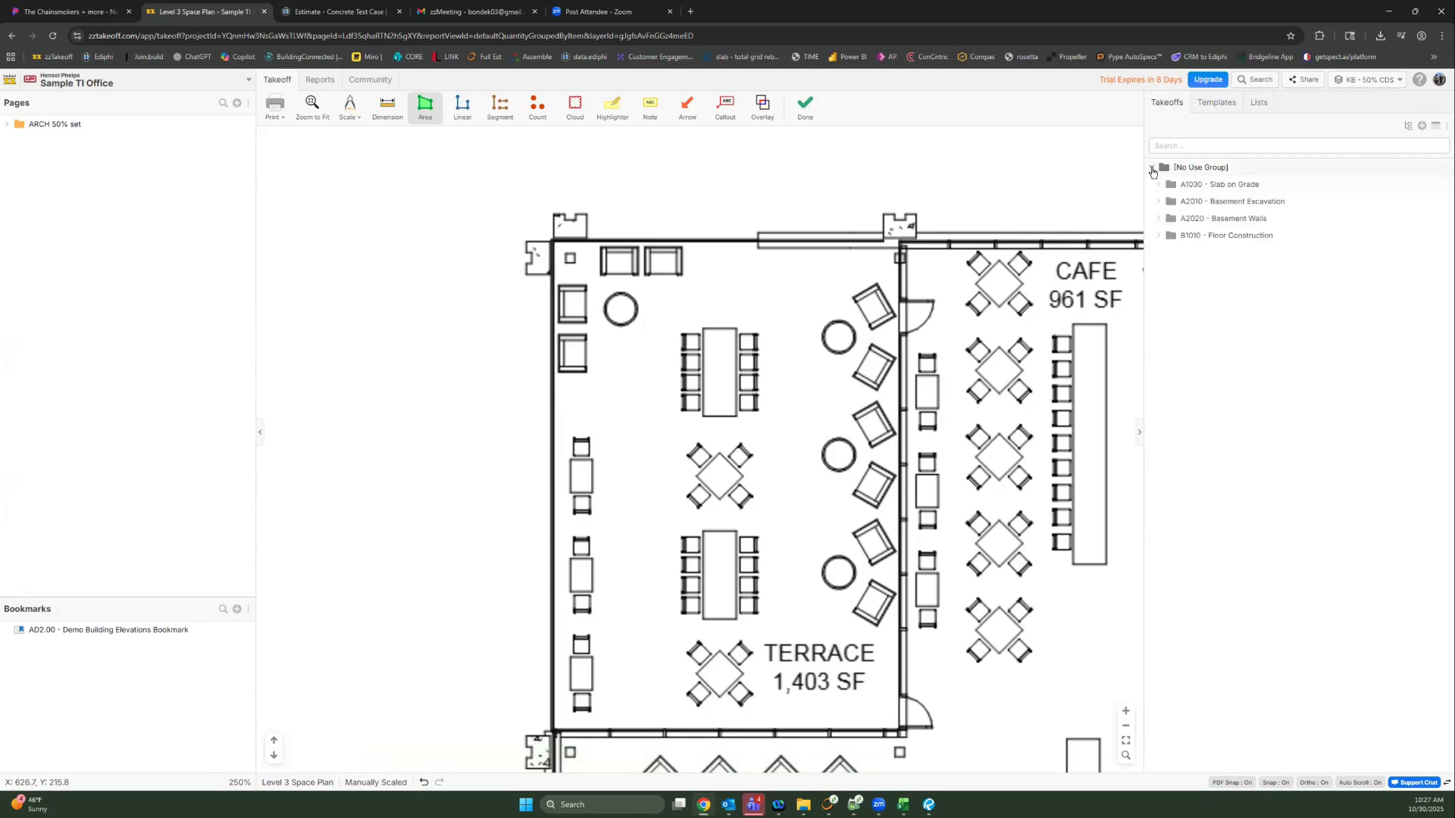
pyautogui.click(1157, 201)
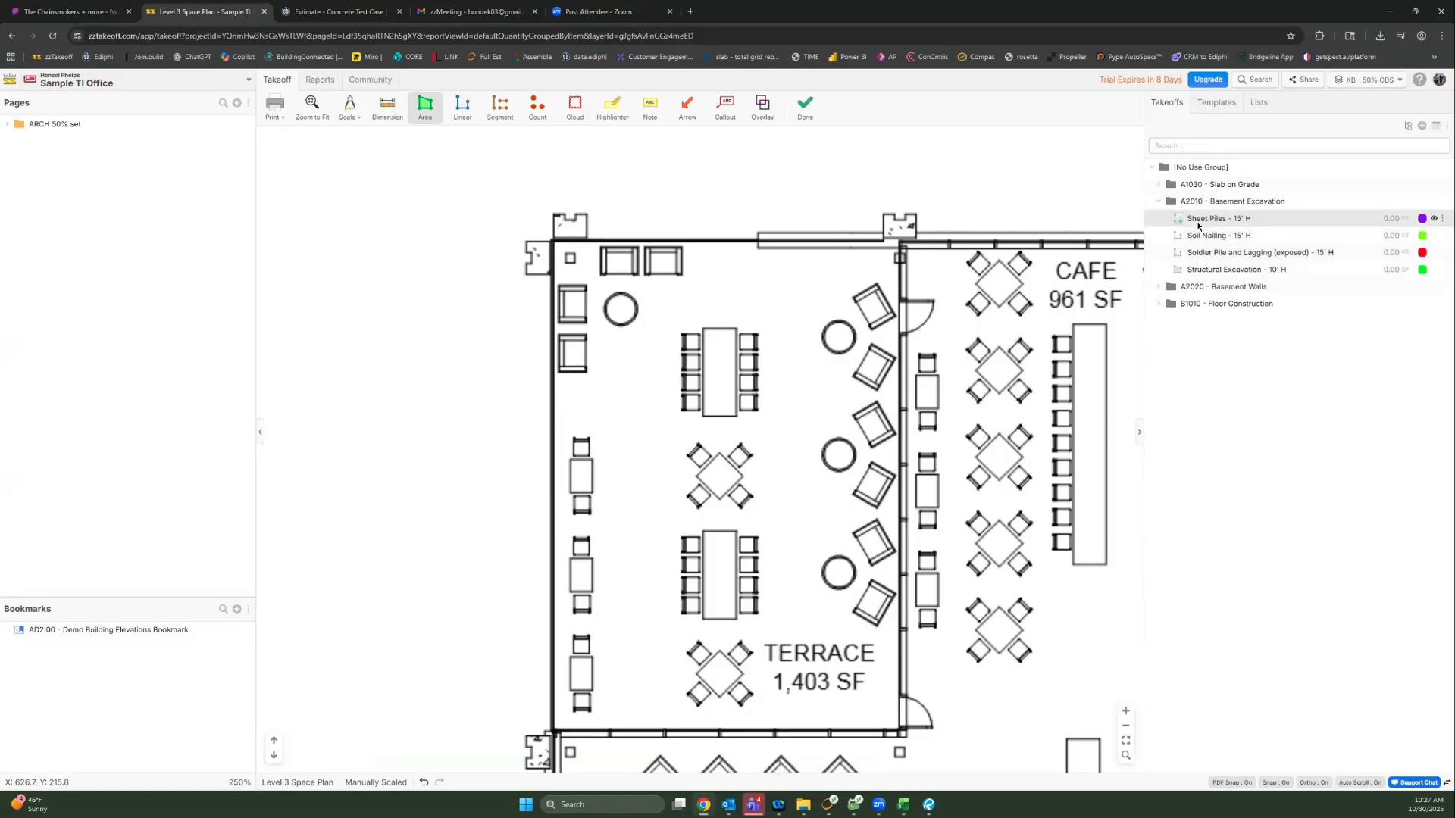
# Step: Draw a two-segment Sheet Piles - 15' H run from the Cafe seating to the Terrace tables, 34.20 FT
pyautogui.click(1224, 271)
pyautogui.click(1212, 219)
pyautogui.click(939, 409)
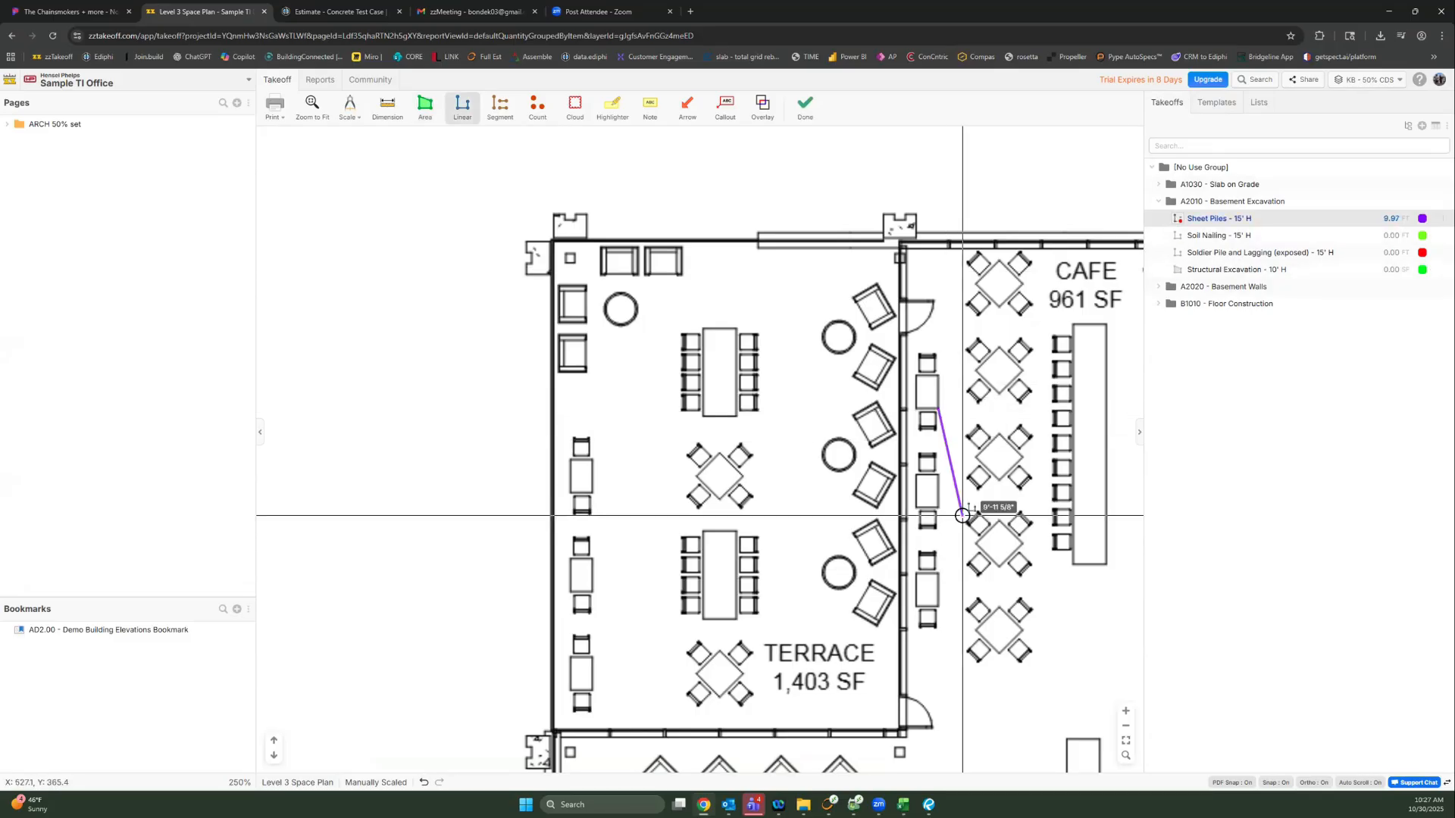
pyautogui.click(964, 554)
pyautogui.doubleClick(741, 578)
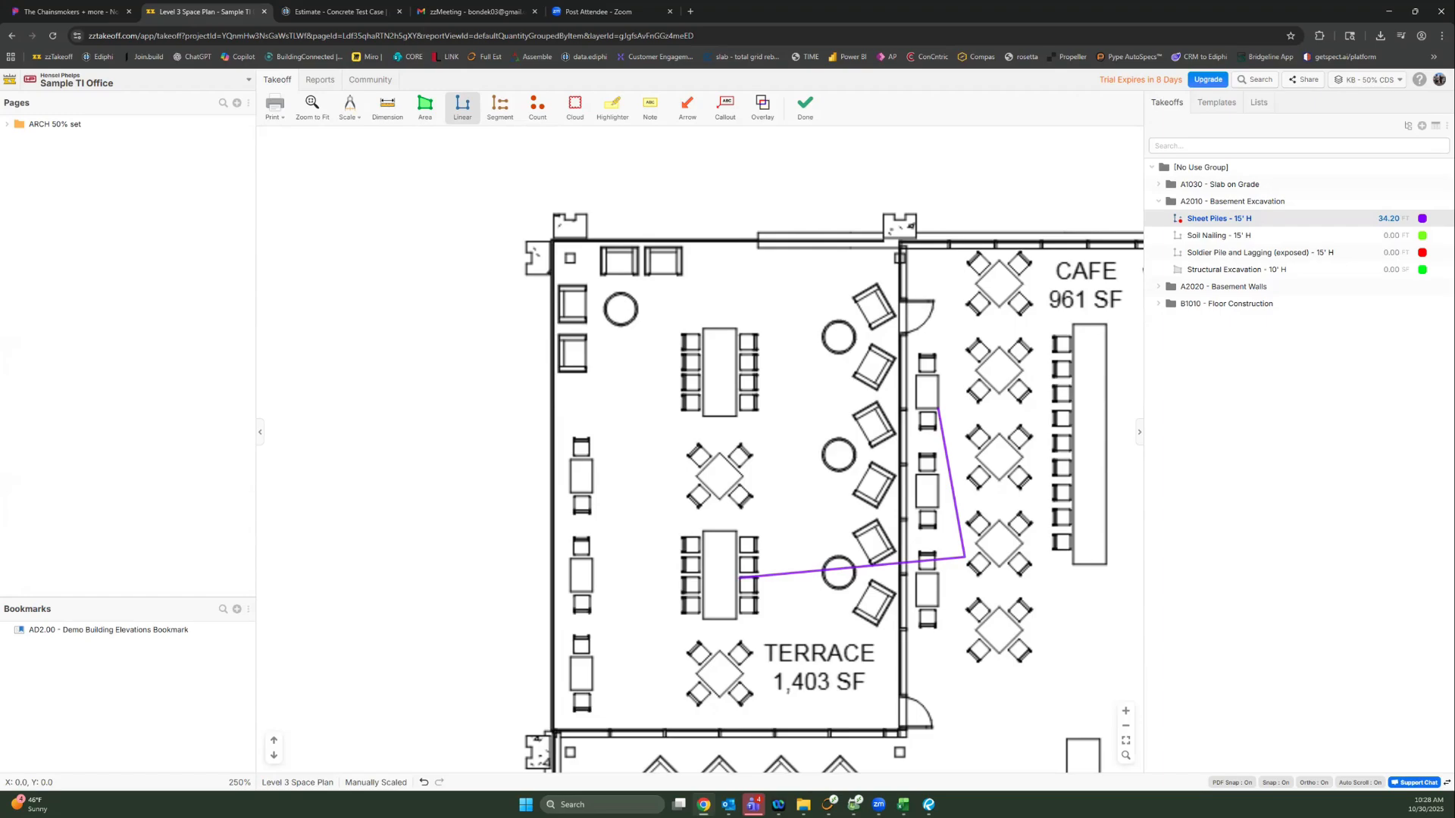
# Step: Open the Sheet Piles linear properties and clear its scope classification
pyautogui.doubleClick(1270, 219)
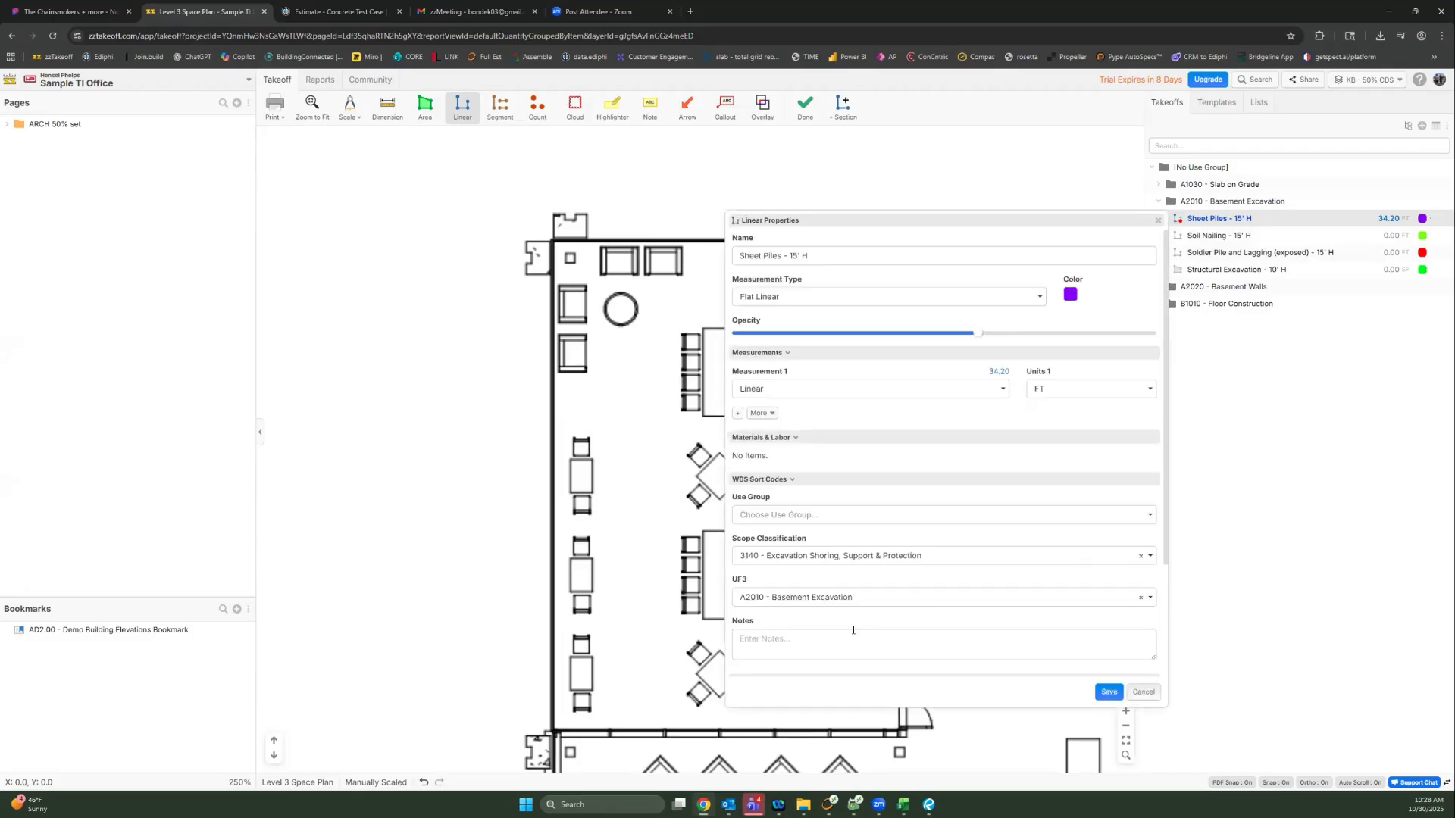
pyautogui.click(787, 555)
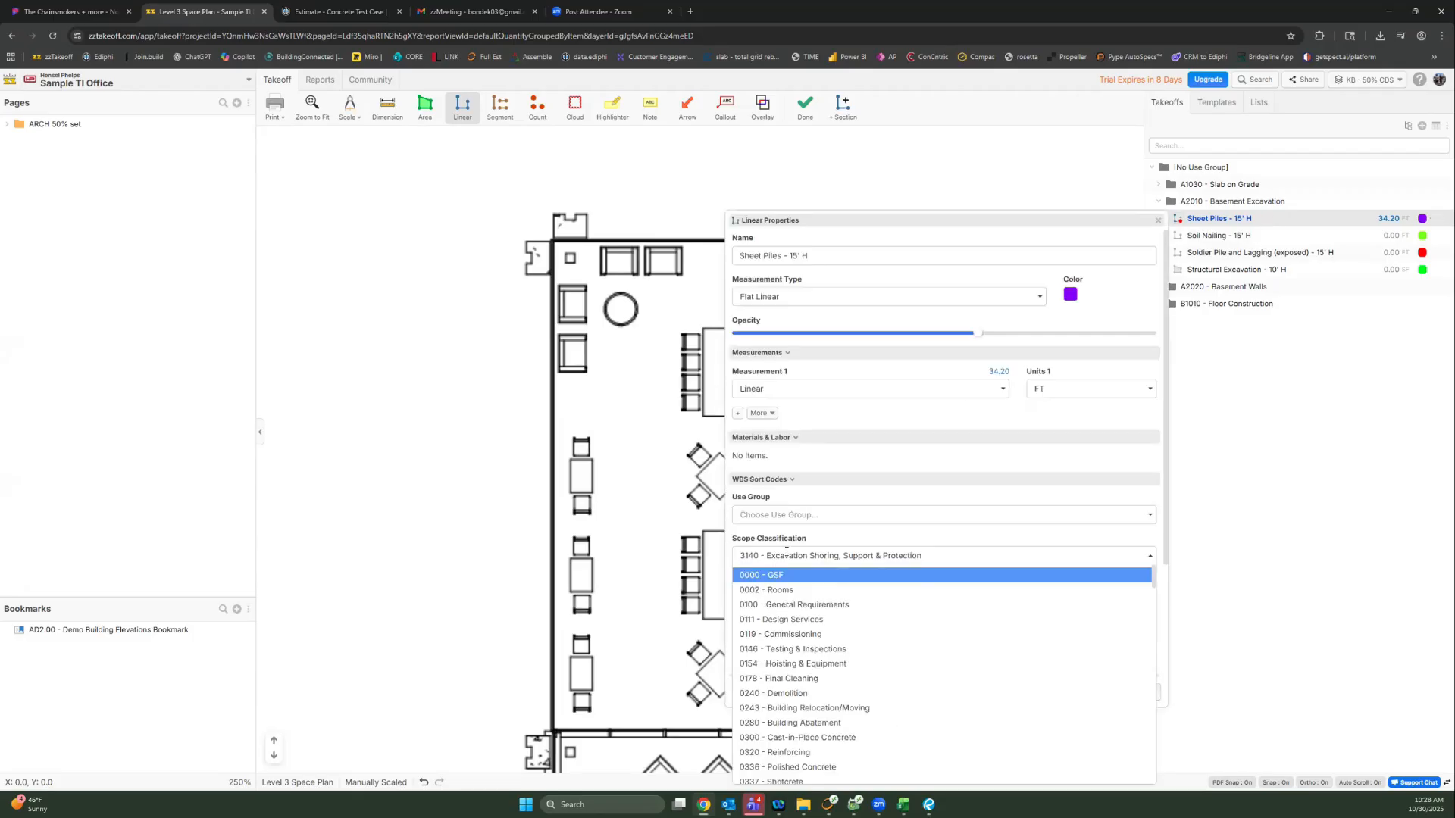
pyautogui.write('shot')
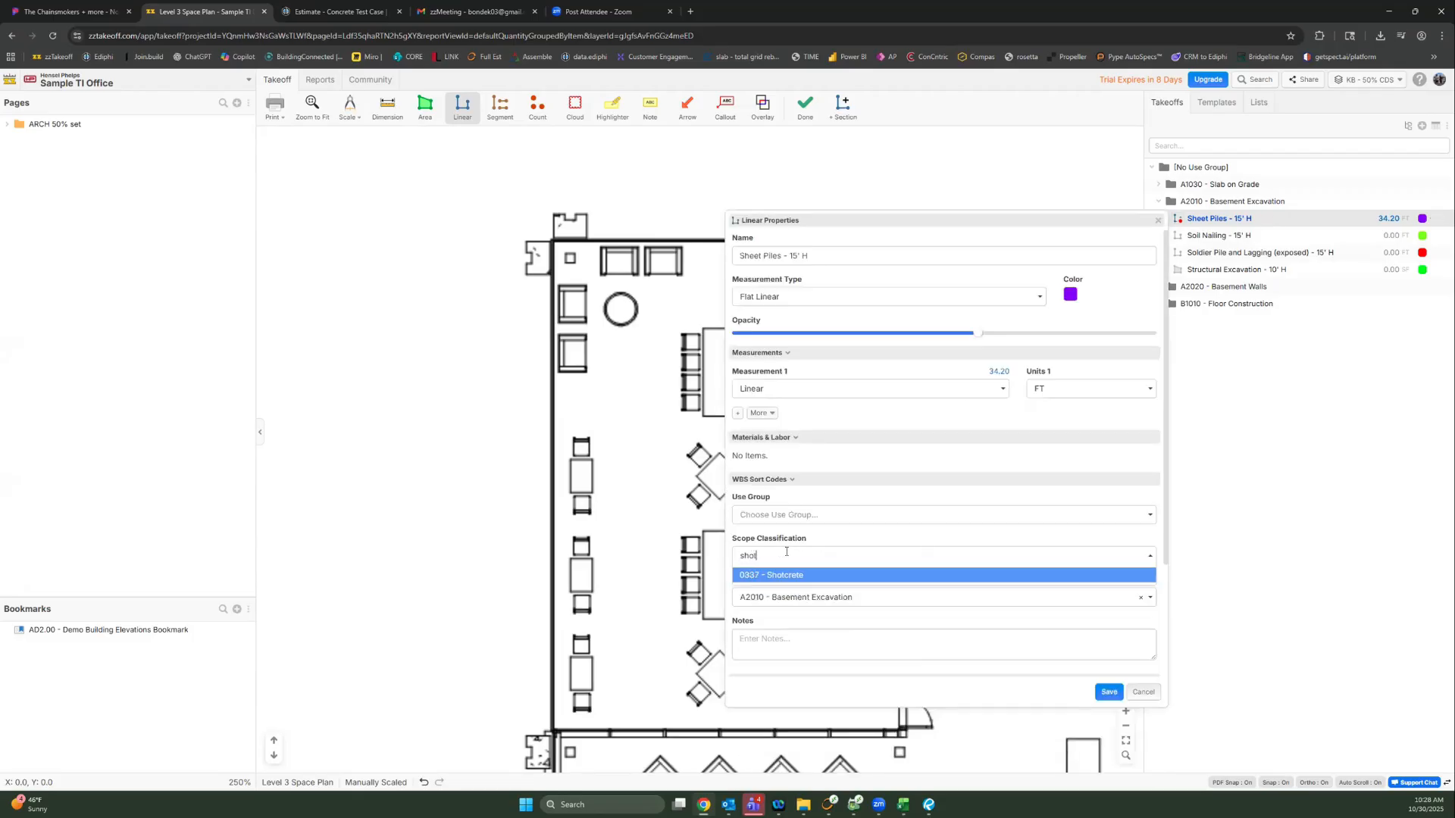
pyautogui.press('BackSpace')
pyautogui.press('BackSpace')
pyautogui.press('BackSpace')
pyautogui.press('BackSpace')
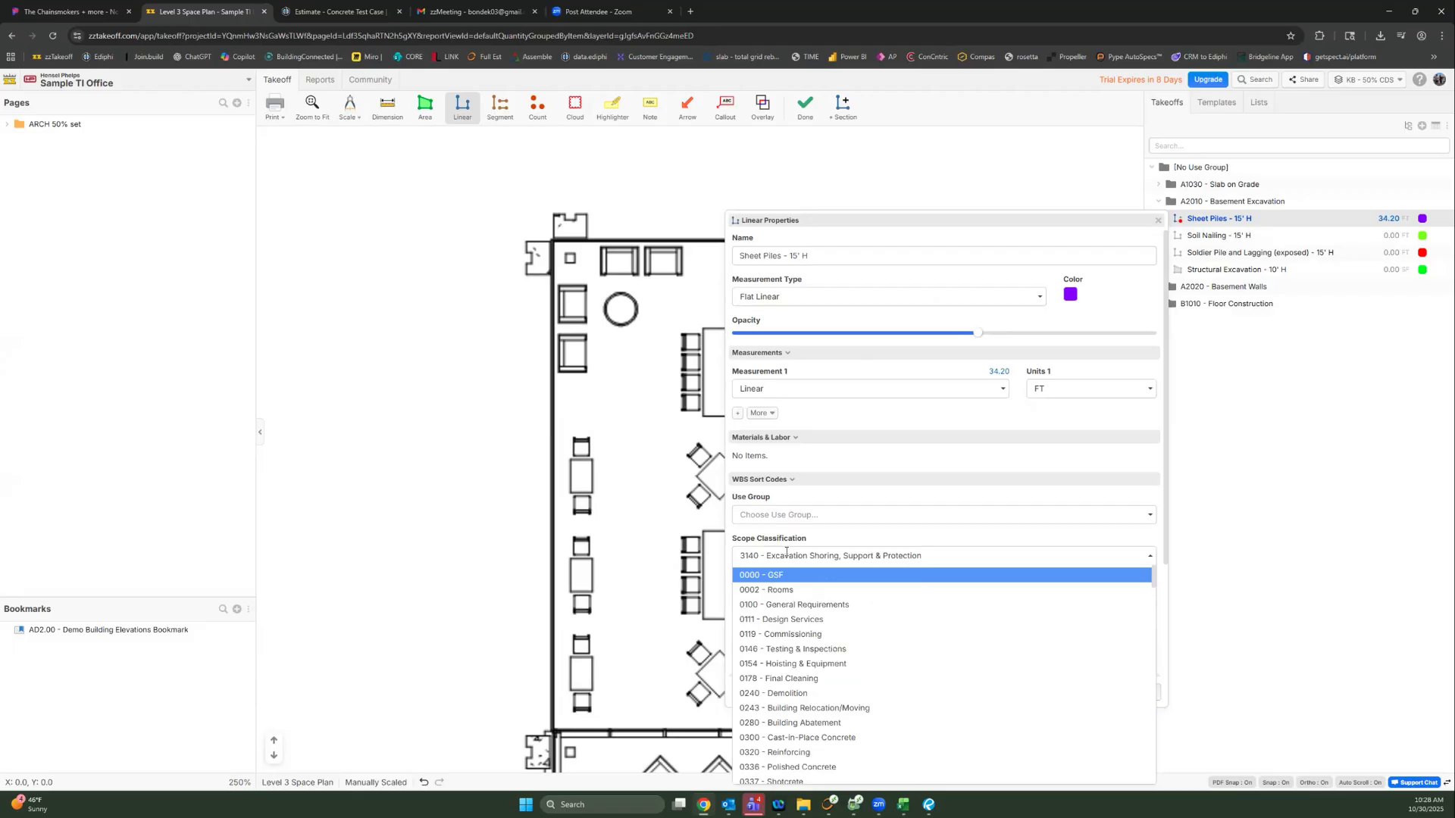
pyautogui.press('BackSpace')
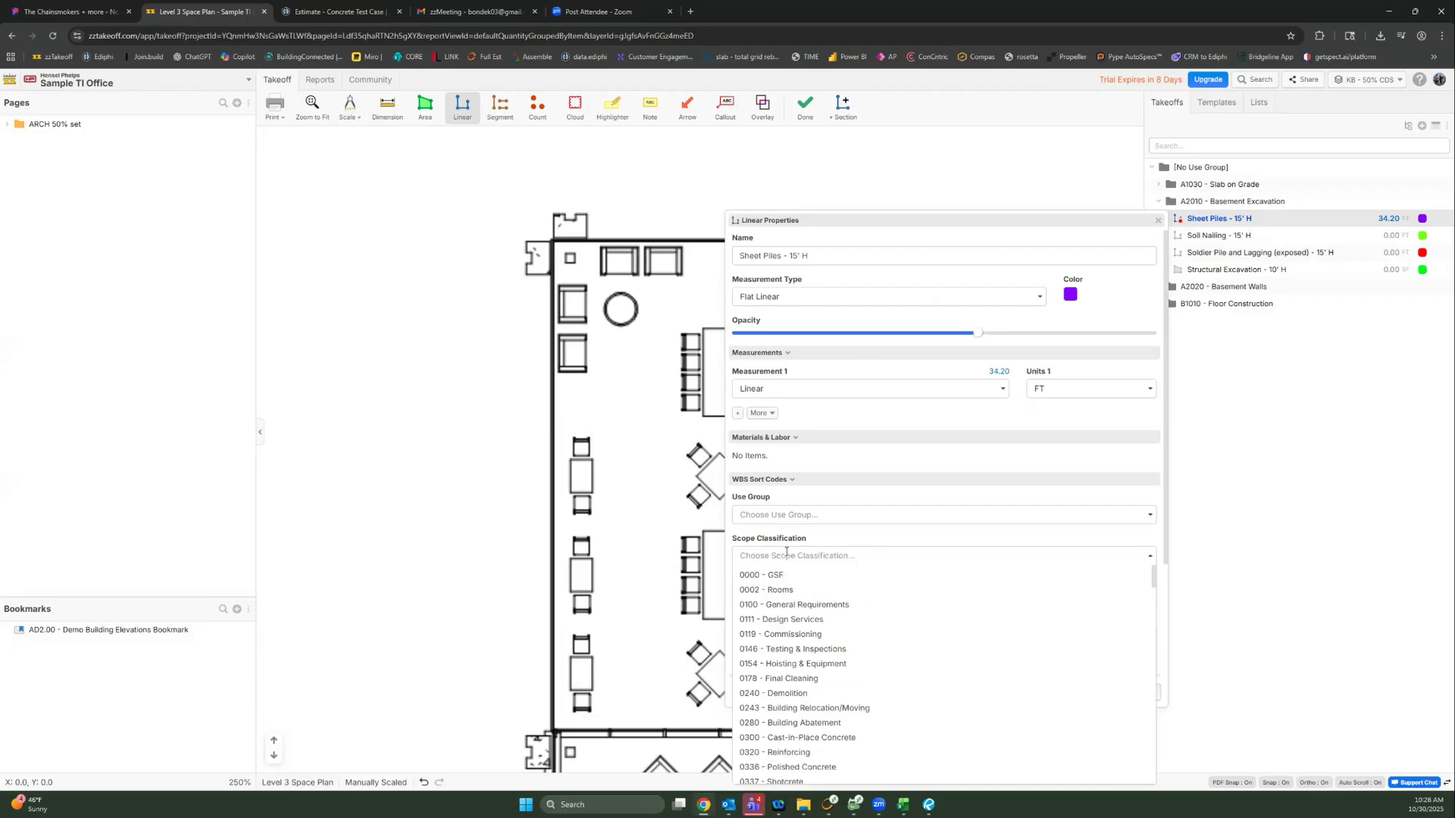
pyautogui.click(791, 458)
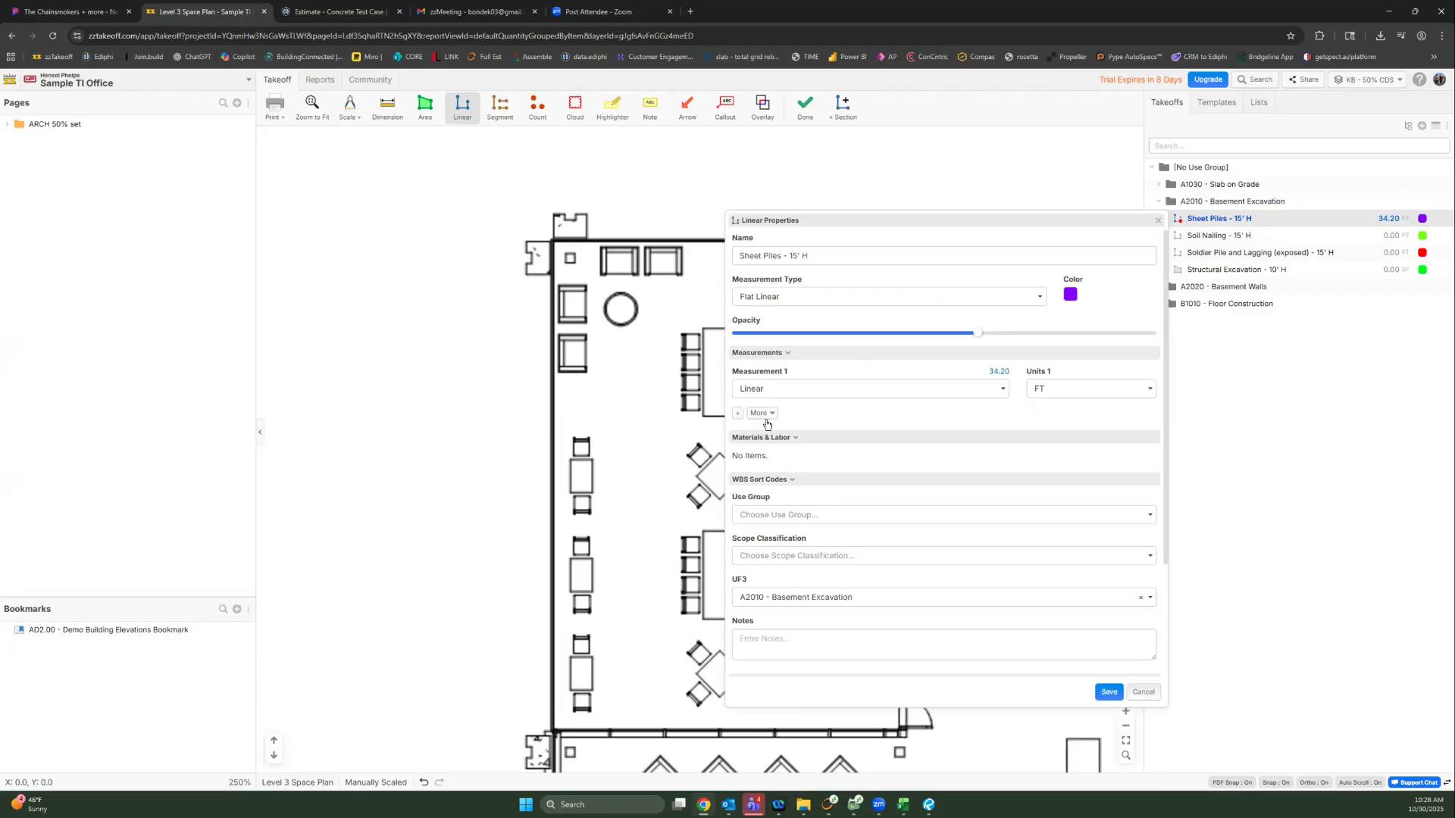
# Step: Add Measurement 2 to Sheet Piles, close its properties, and show the Reports page
pyautogui.click(738, 413)
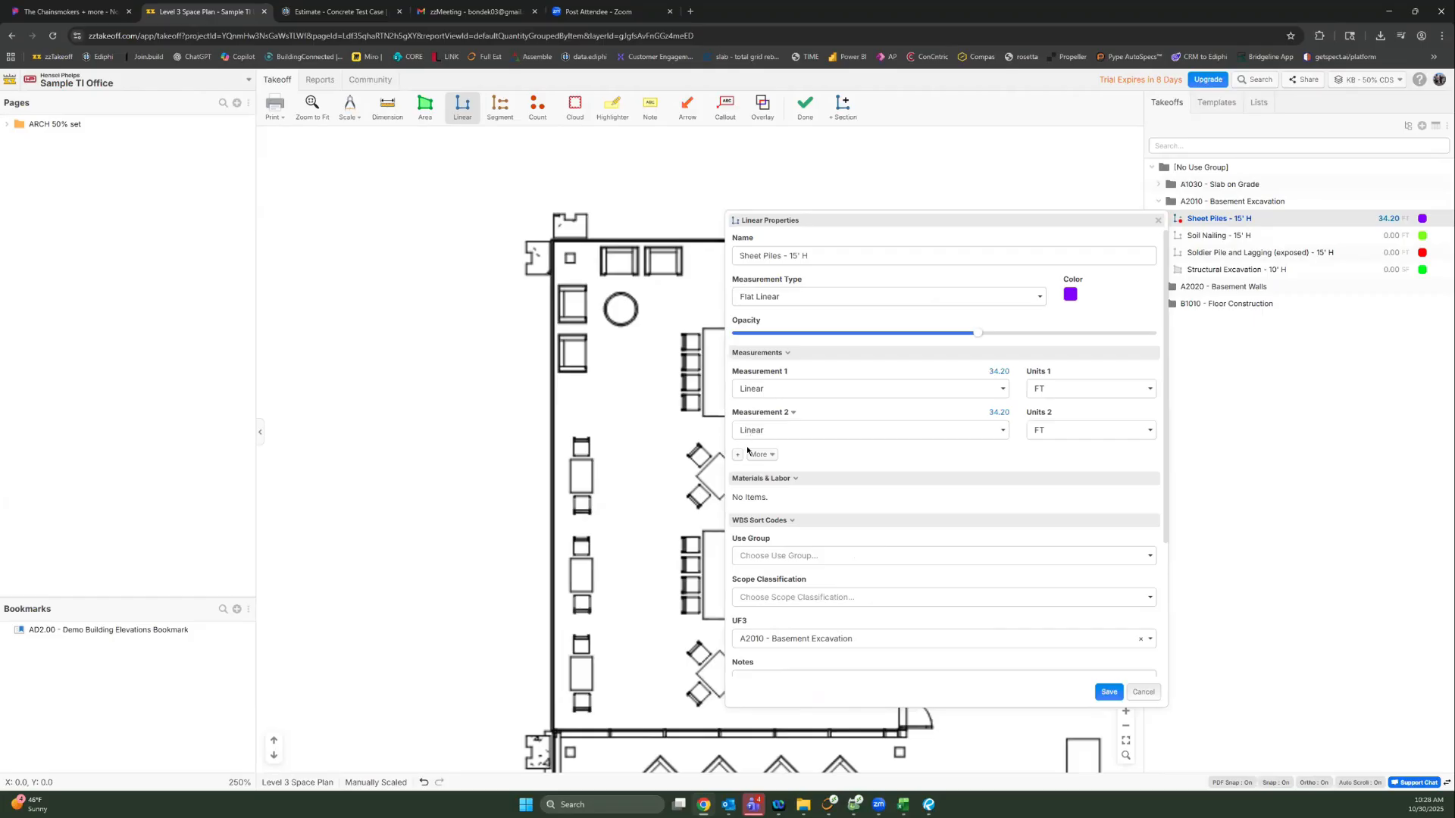
pyautogui.click(1157, 225)
pyautogui.click(319, 80)
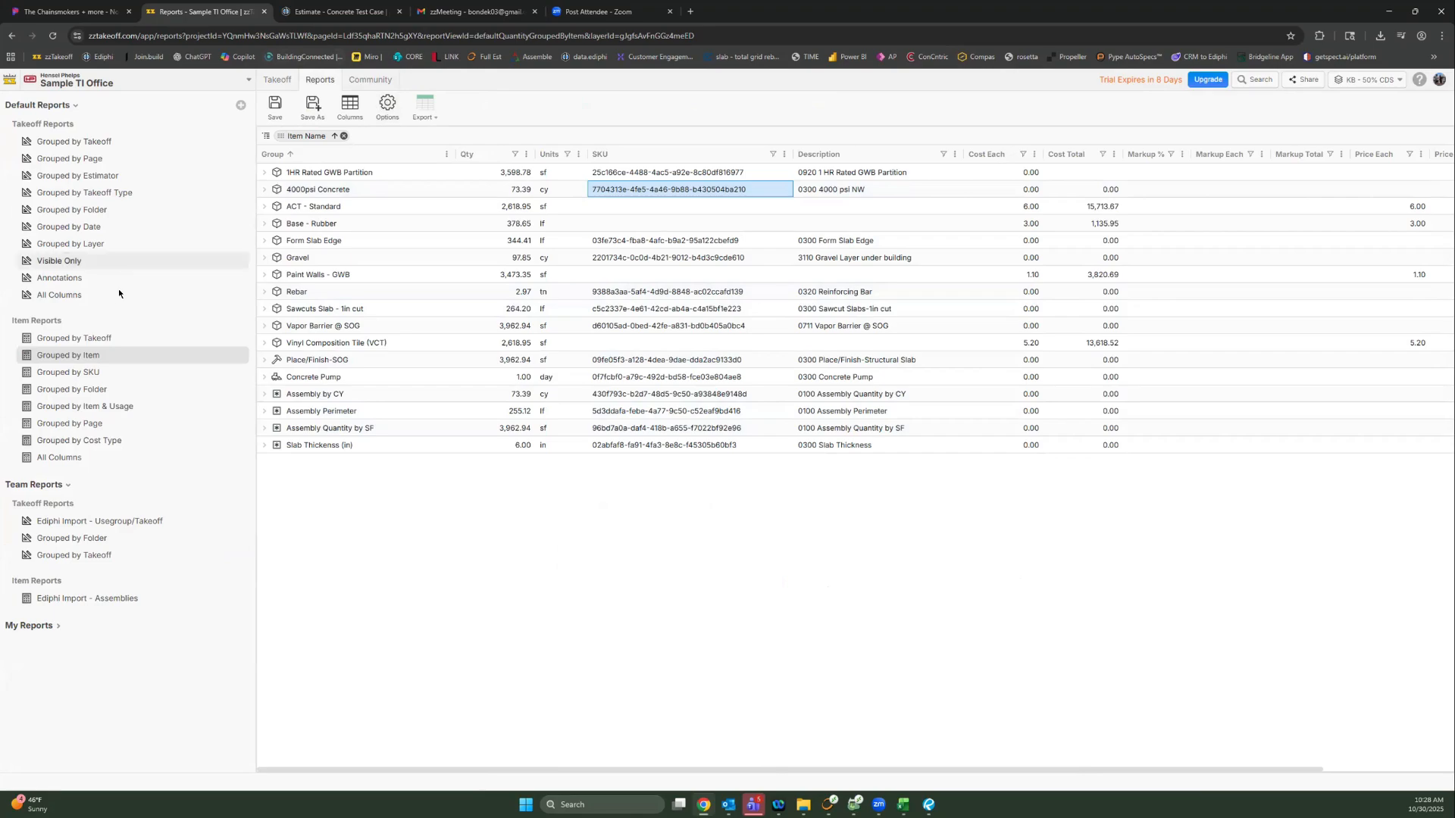
# Step: Show the Grouped by Takeoff report and confirm Created By and Created At columns via a 'creat' search
pyautogui.click(74, 141)
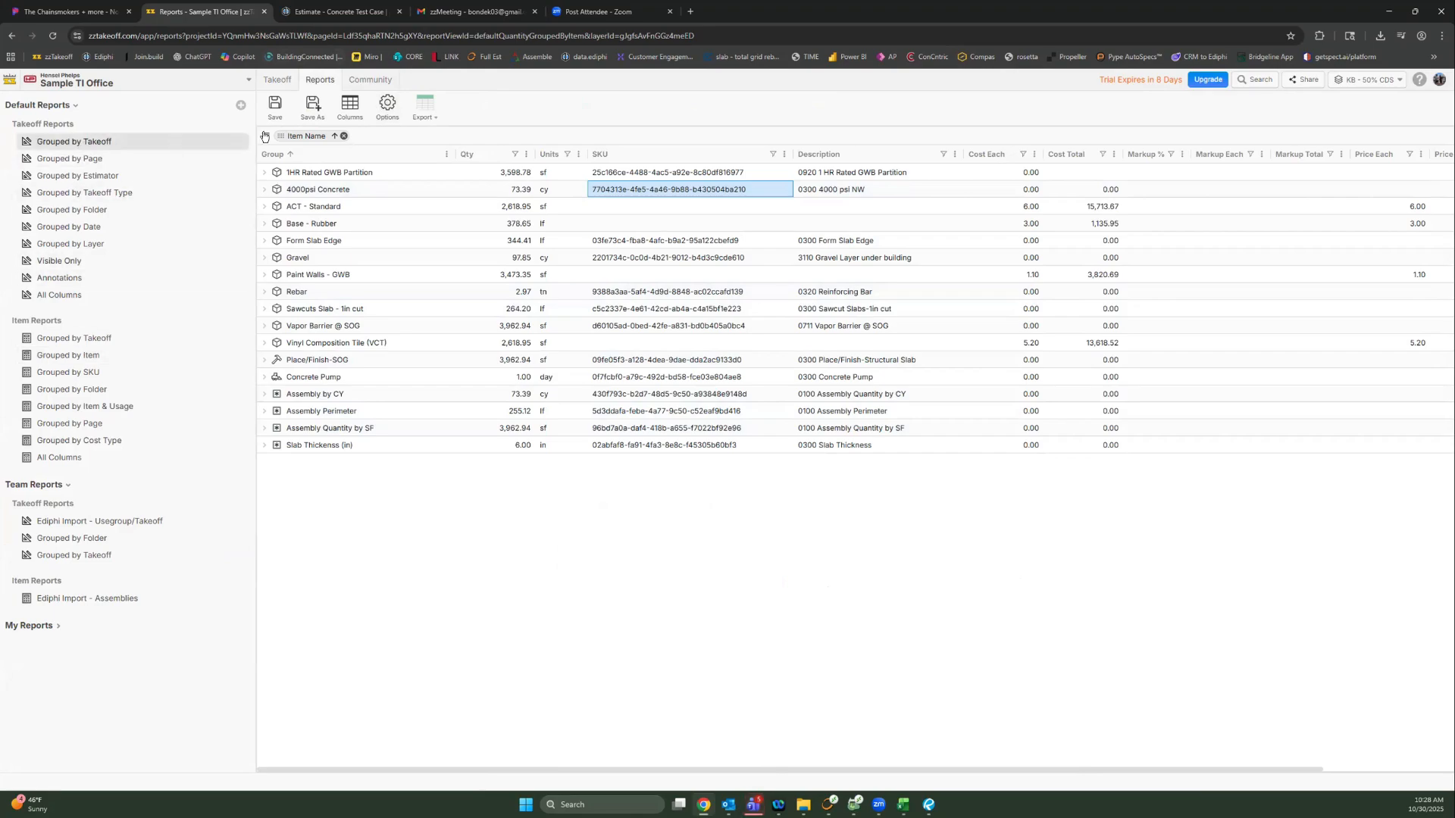
pyautogui.click(387, 106)
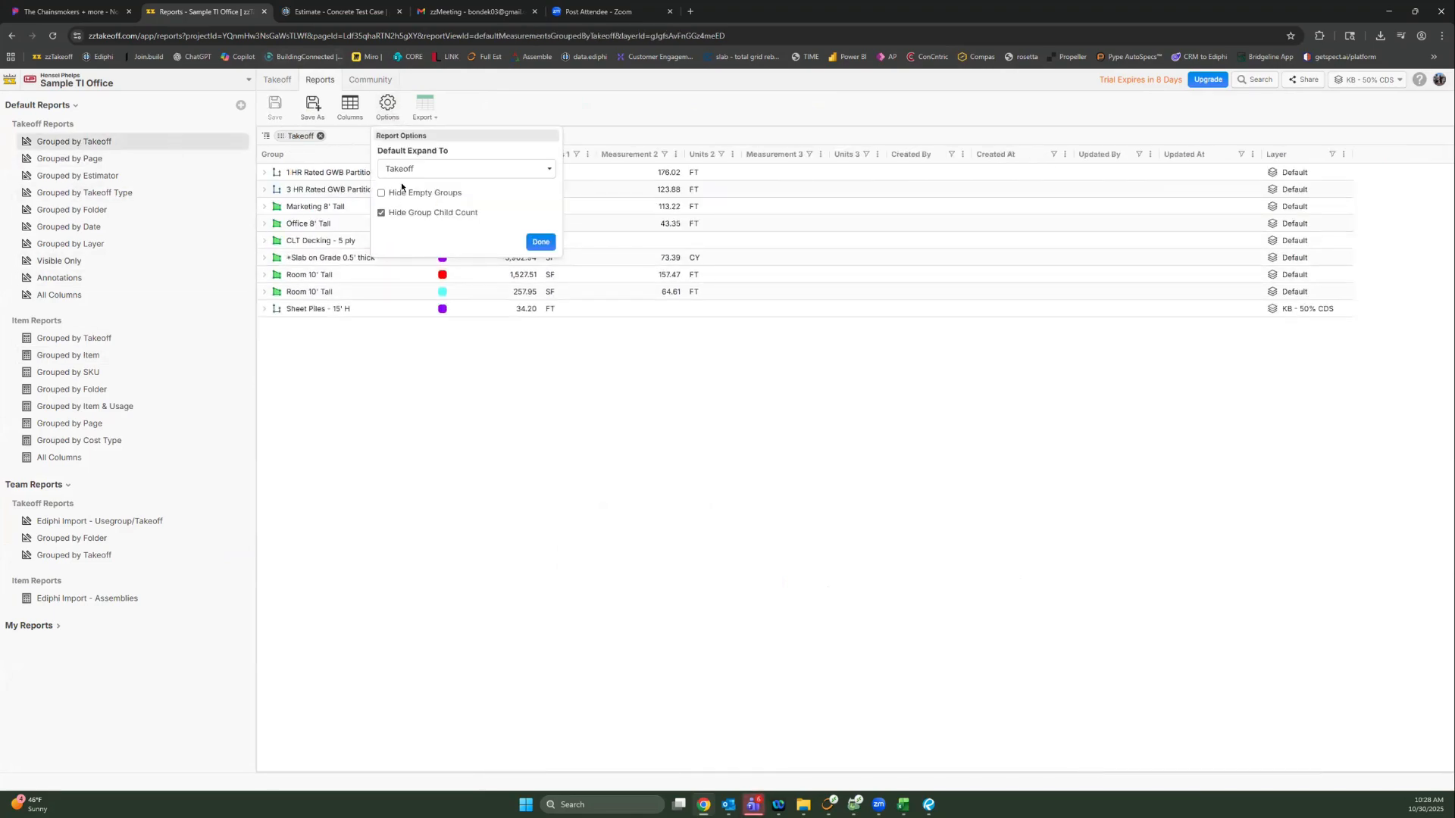
pyautogui.click(390, 110)
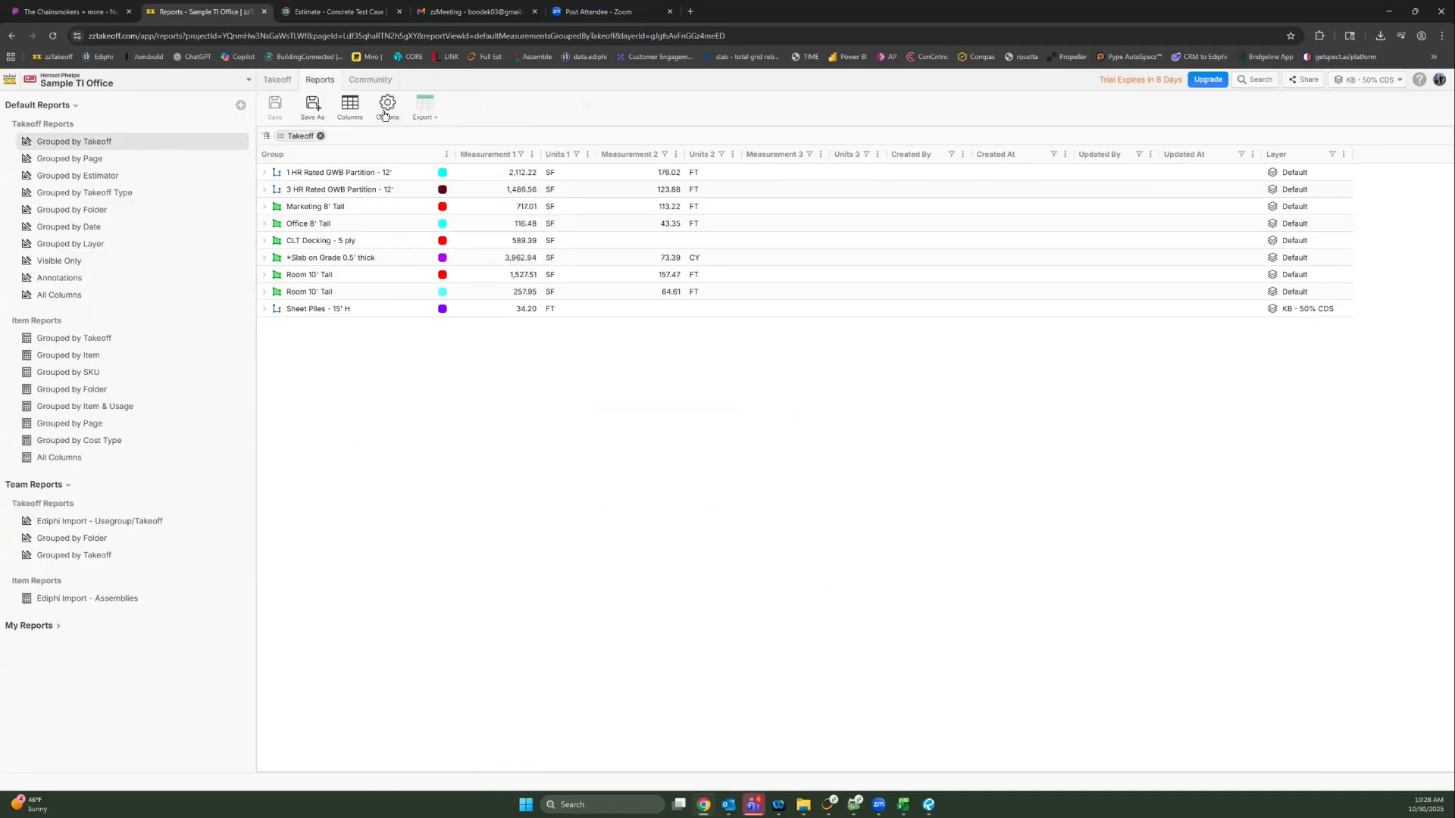
pyautogui.click(356, 112)
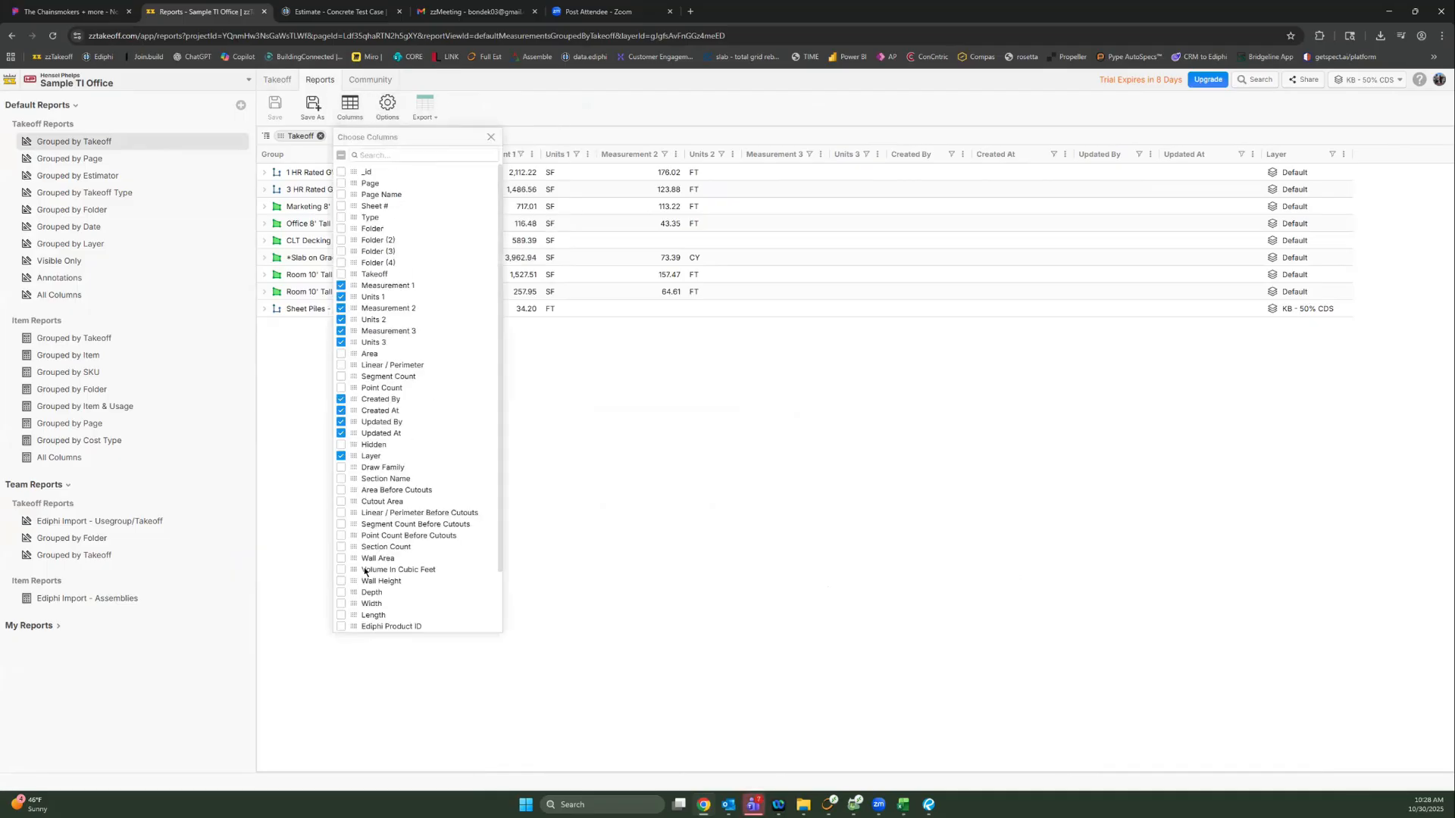
pyautogui.click(376, 155)
pyautogui.write('creat')
pyautogui.click(626, 476)
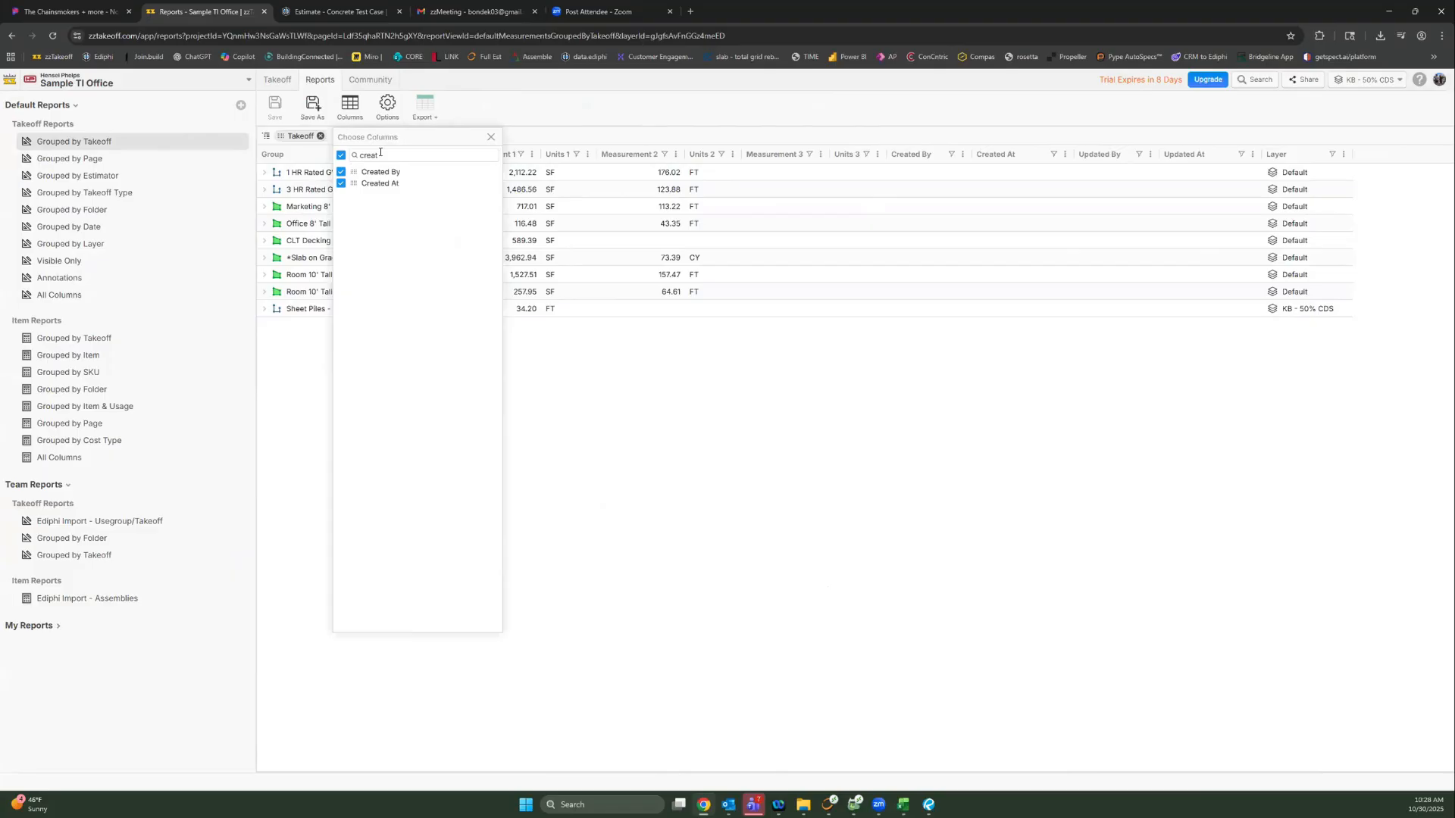
pyautogui.click(489, 136)
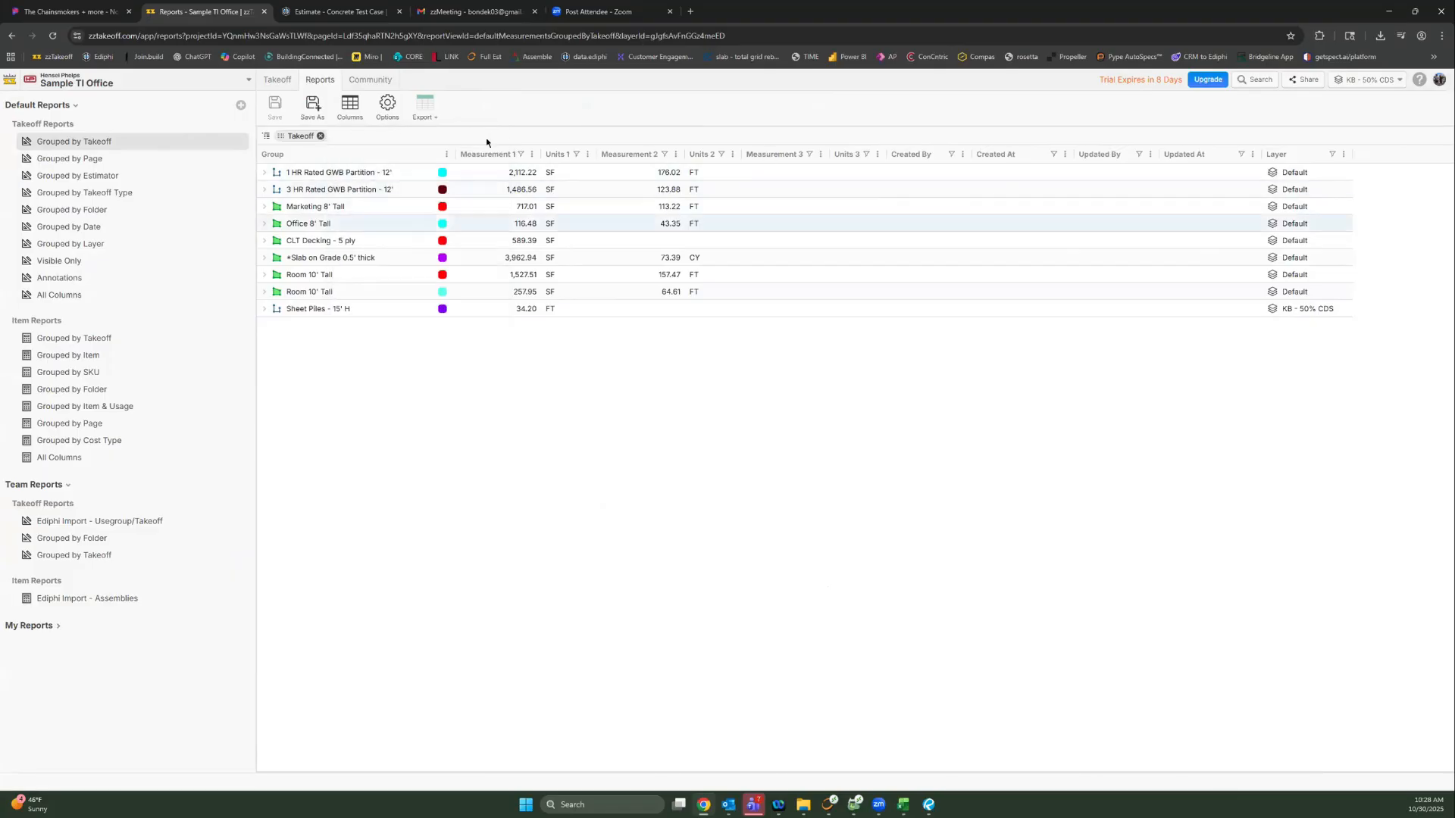
# Step: Expand 3 HR Rated GWB Partition - 12' and toggle the Created By filter off and back on
pyautogui.click(262, 191)
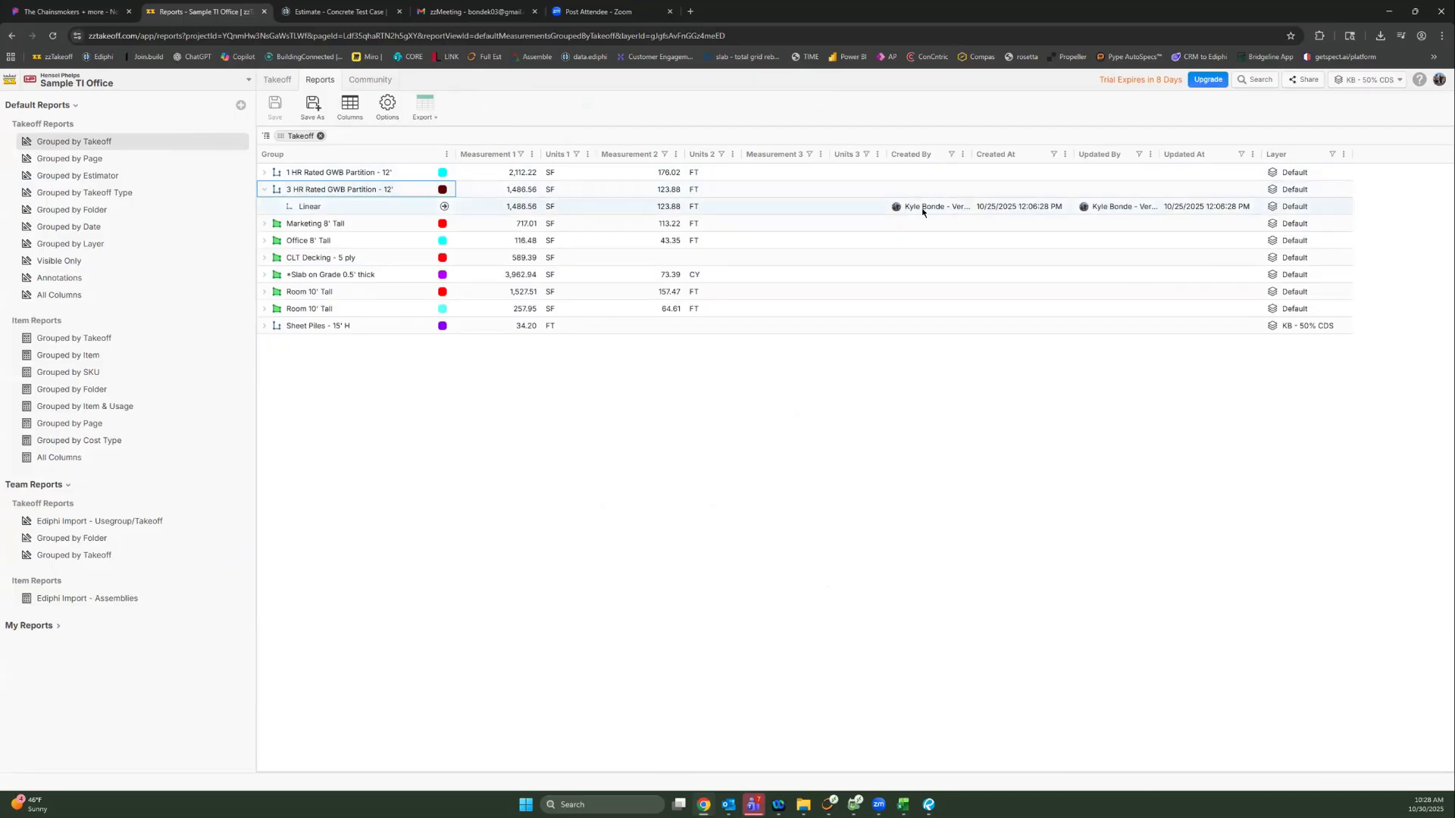
pyautogui.click(1020, 212)
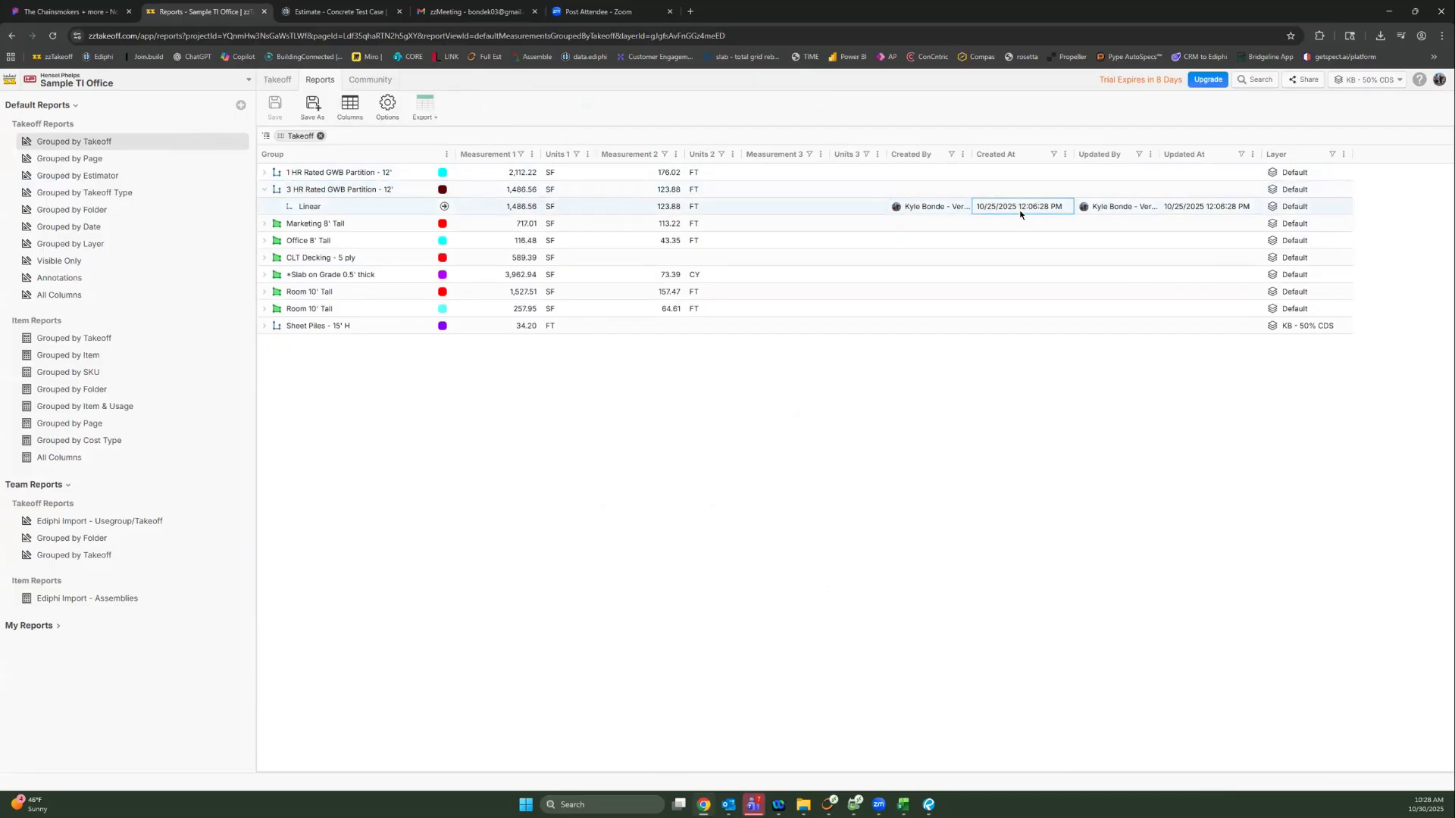
pyautogui.click(951, 154)
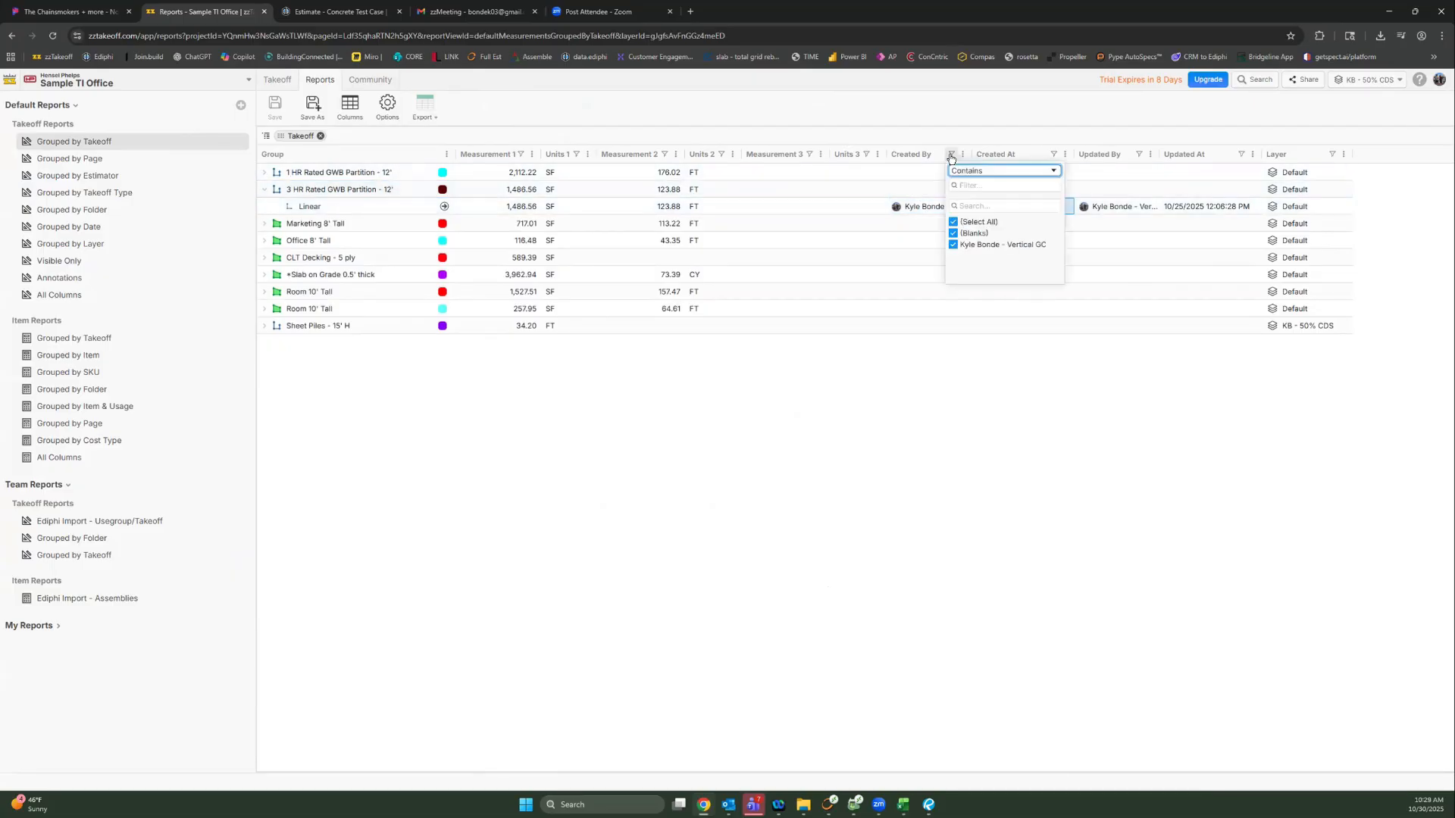
pyautogui.click(953, 233)
pyautogui.click(954, 244)
pyautogui.click(954, 245)
pyautogui.click(953, 233)
pyautogui.click(831, 450)
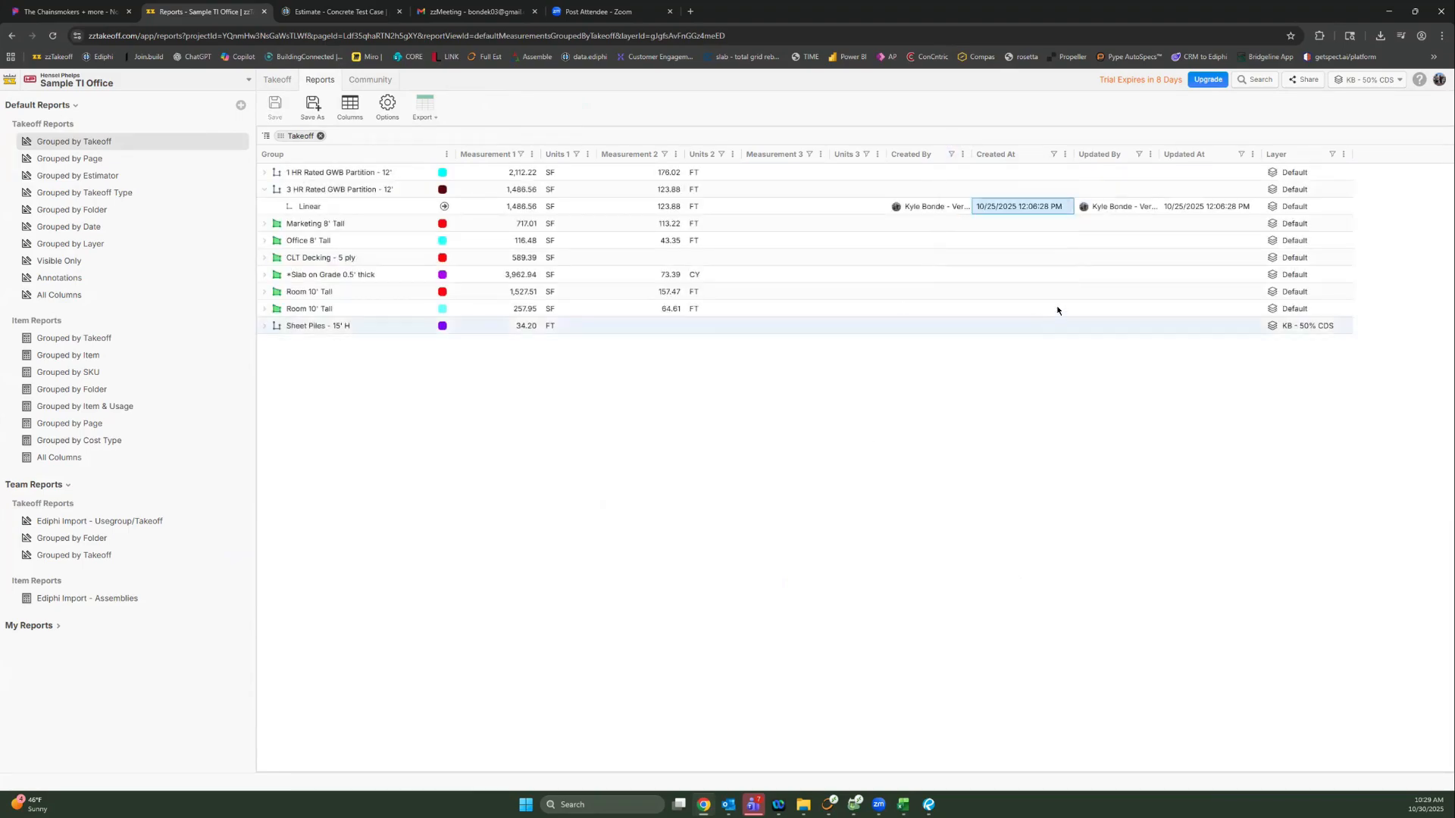
# Step: Toggle the Layer filter for KB - 50% CDS off and on, leaving all rows shown
pyautogui.click(1327, 156)
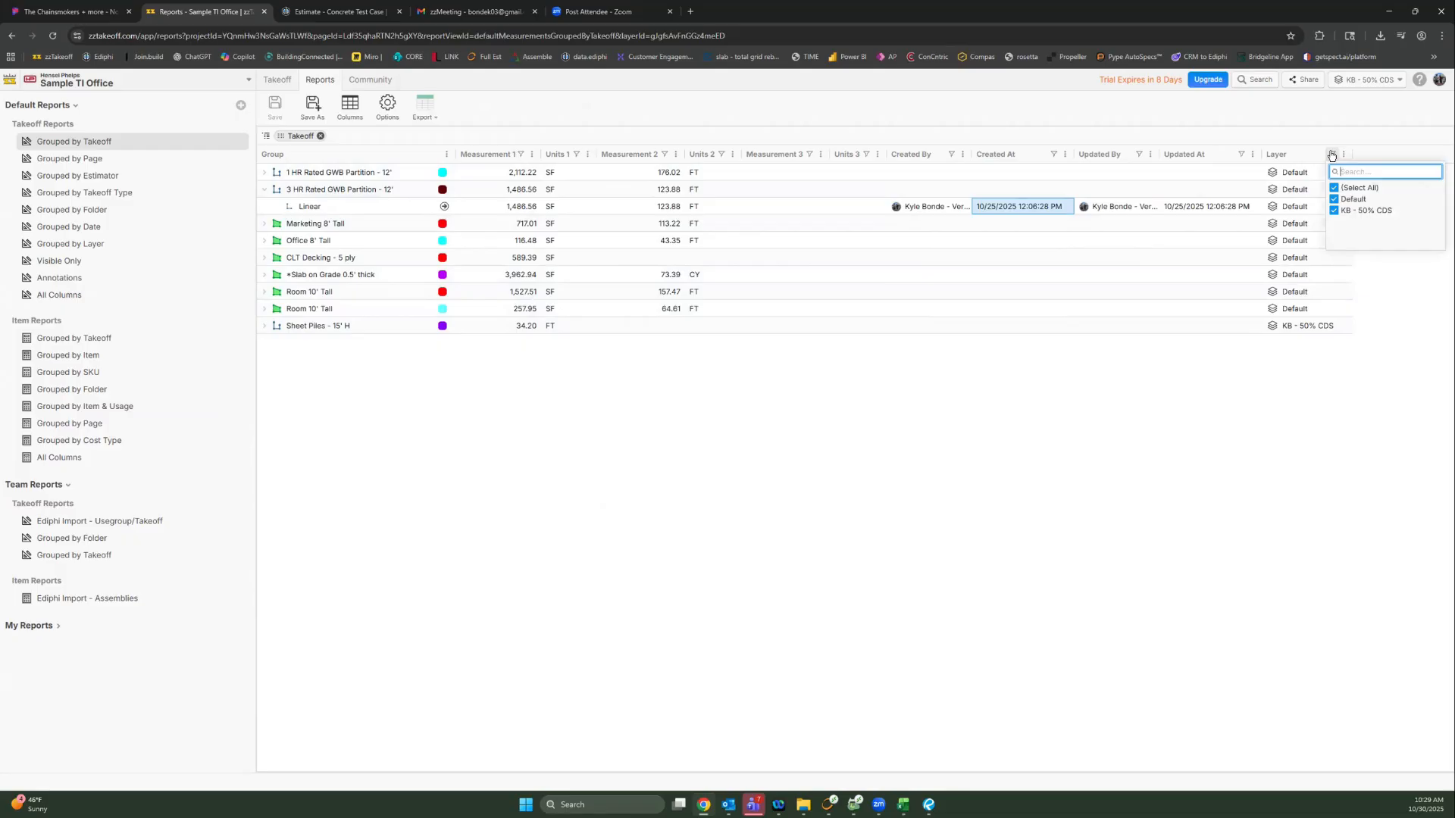
pyautogui.click(1335, 211)
pyautogui.click(1335, 211)
pyautogui.click(782, 516)
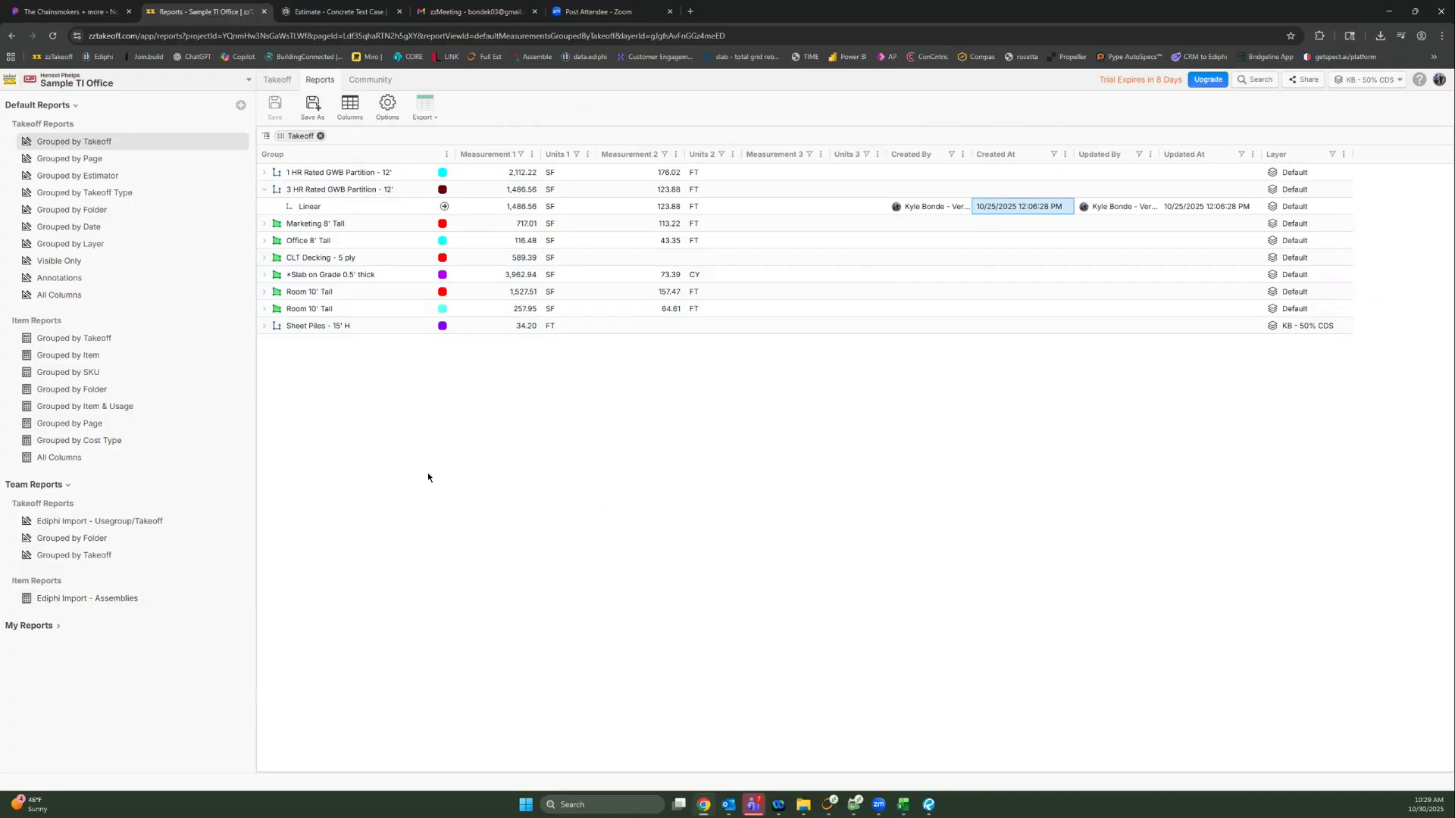
# Step: Return to the takeoff drawing and bring up options for Structural Excavation - 10' H
pyautogui.click(276, 81)
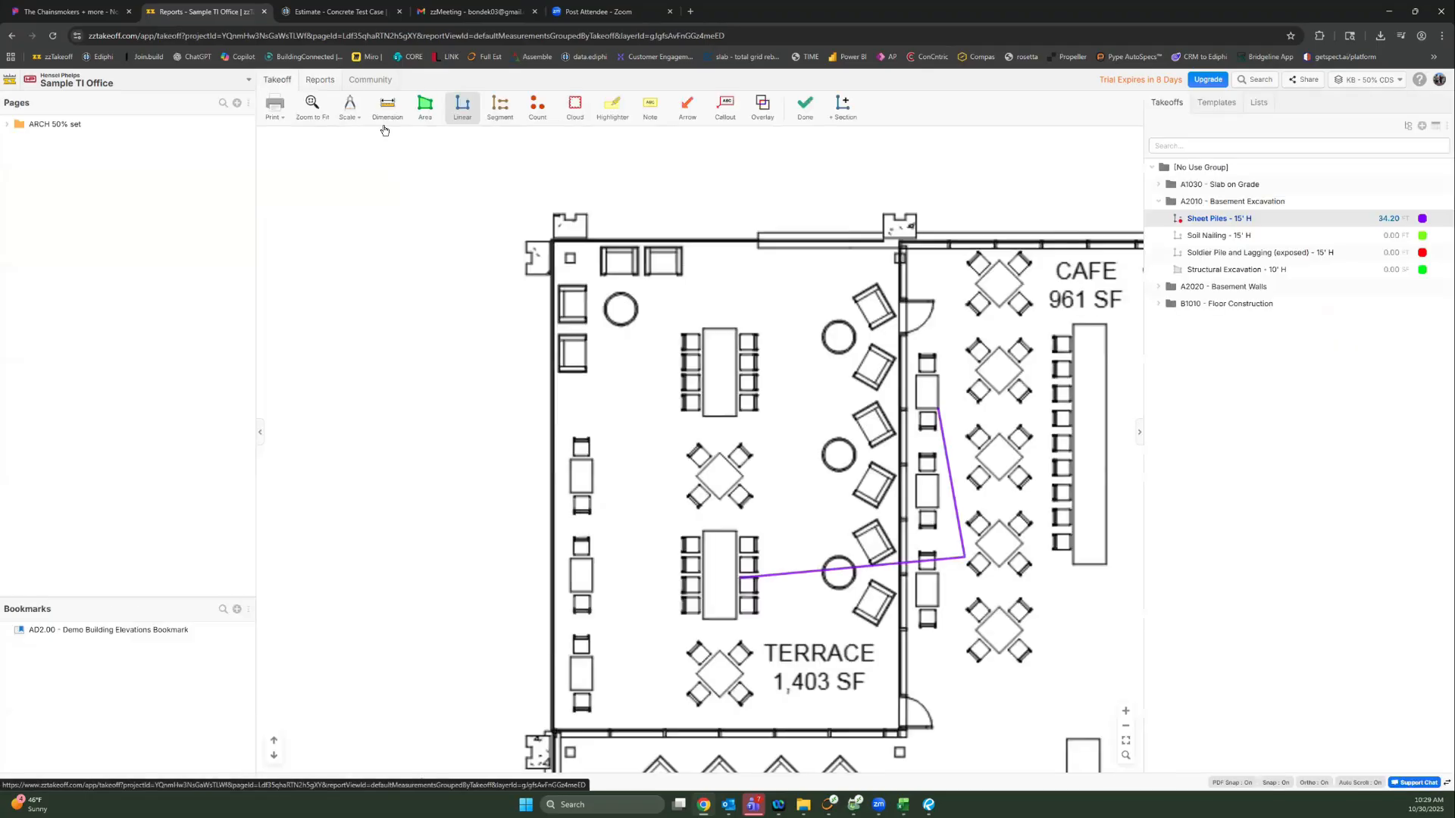
pyautogui.rightClick(1294, 381)
pyautogui.rightClick(1261, 273)
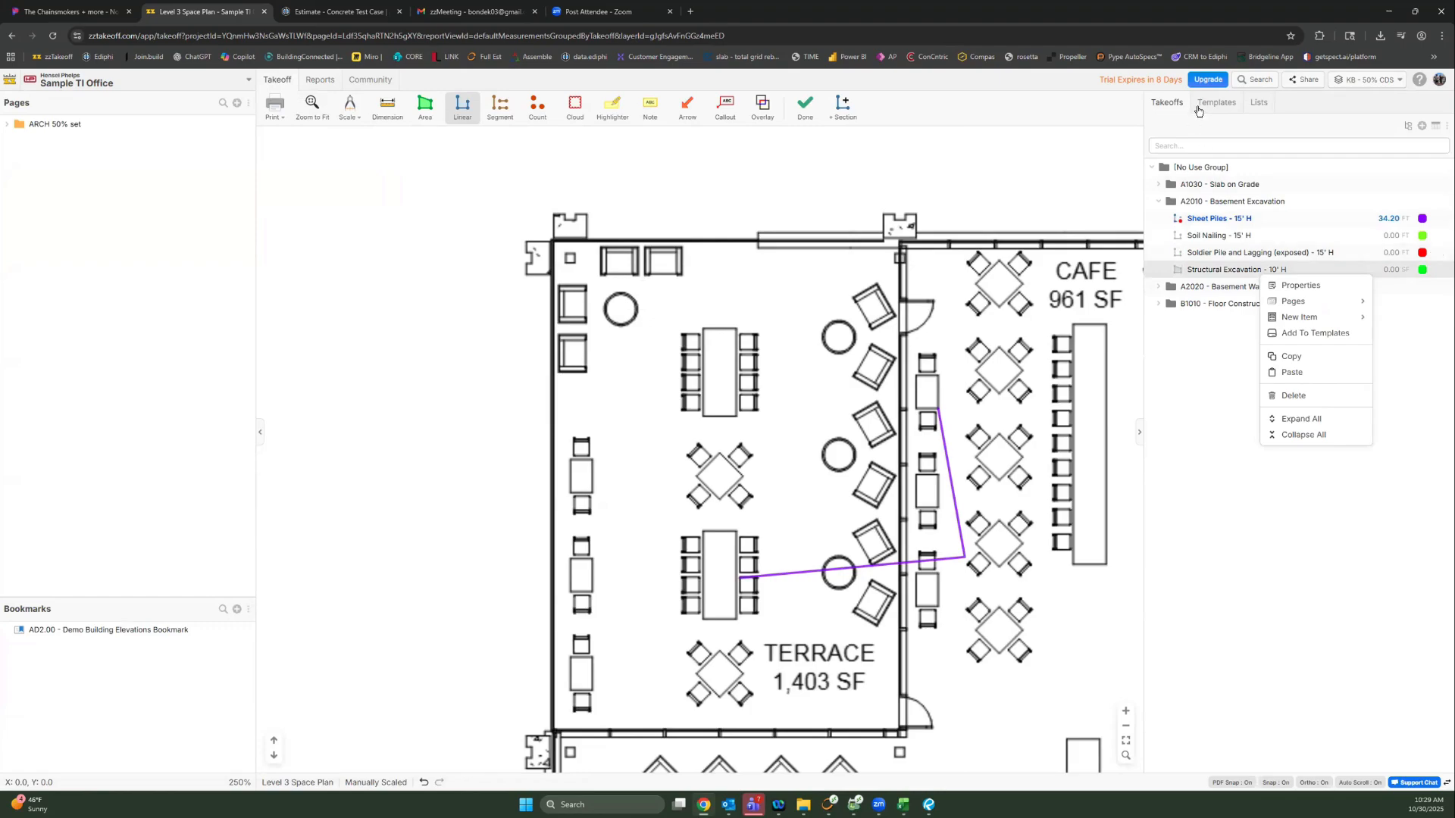
pyautogui.moveTo(1307, 319)
# Step: Regroup the takeoff list by Folder and UF3, dropping the Use Group level
pyautogui.click(1394, 141)
pyautogui.click(1408, 125)
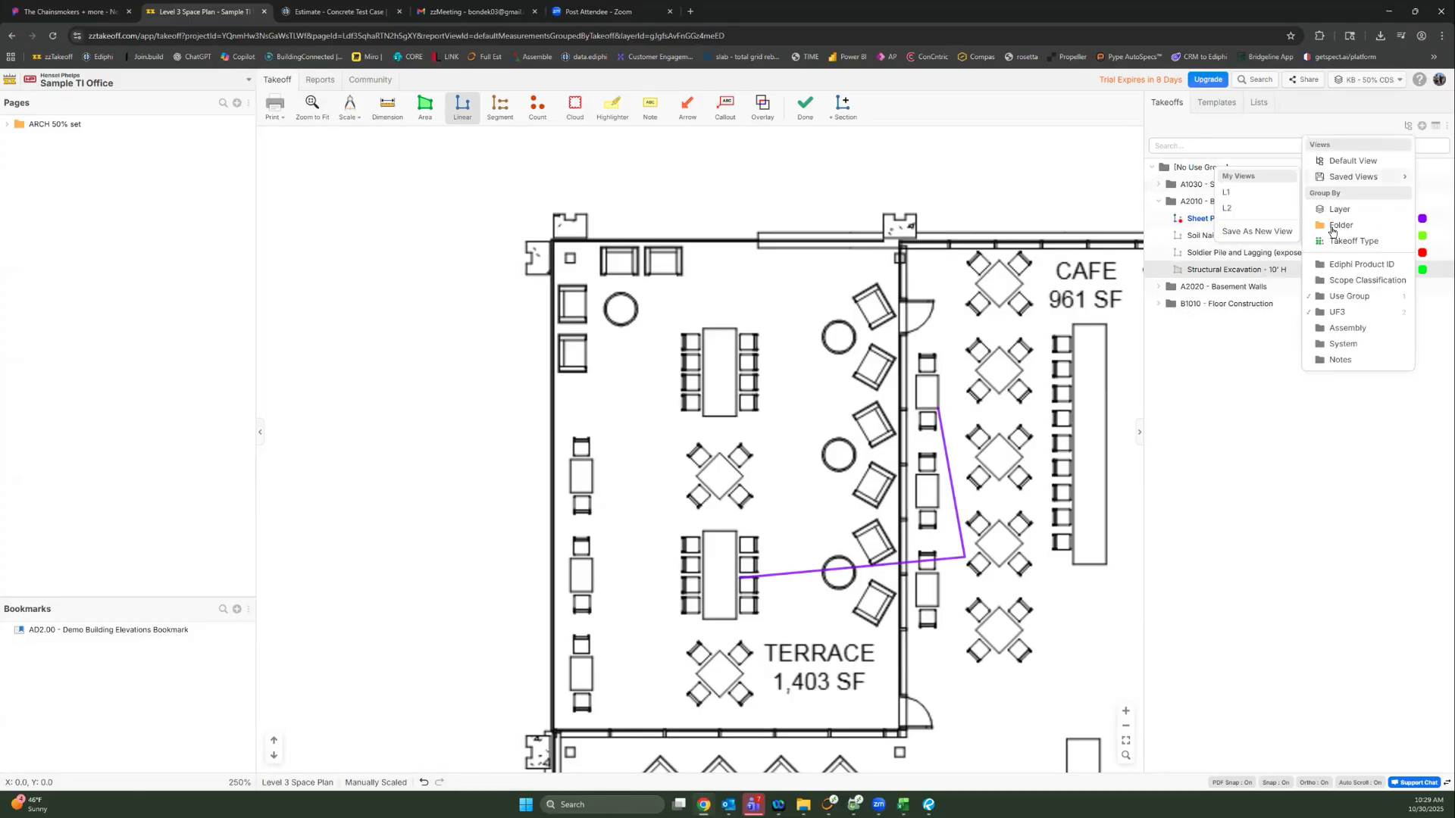
pyautogui.click(1336, 297)
pyautogui.click(1339, 313)
pyautogui.click(1345, 227)
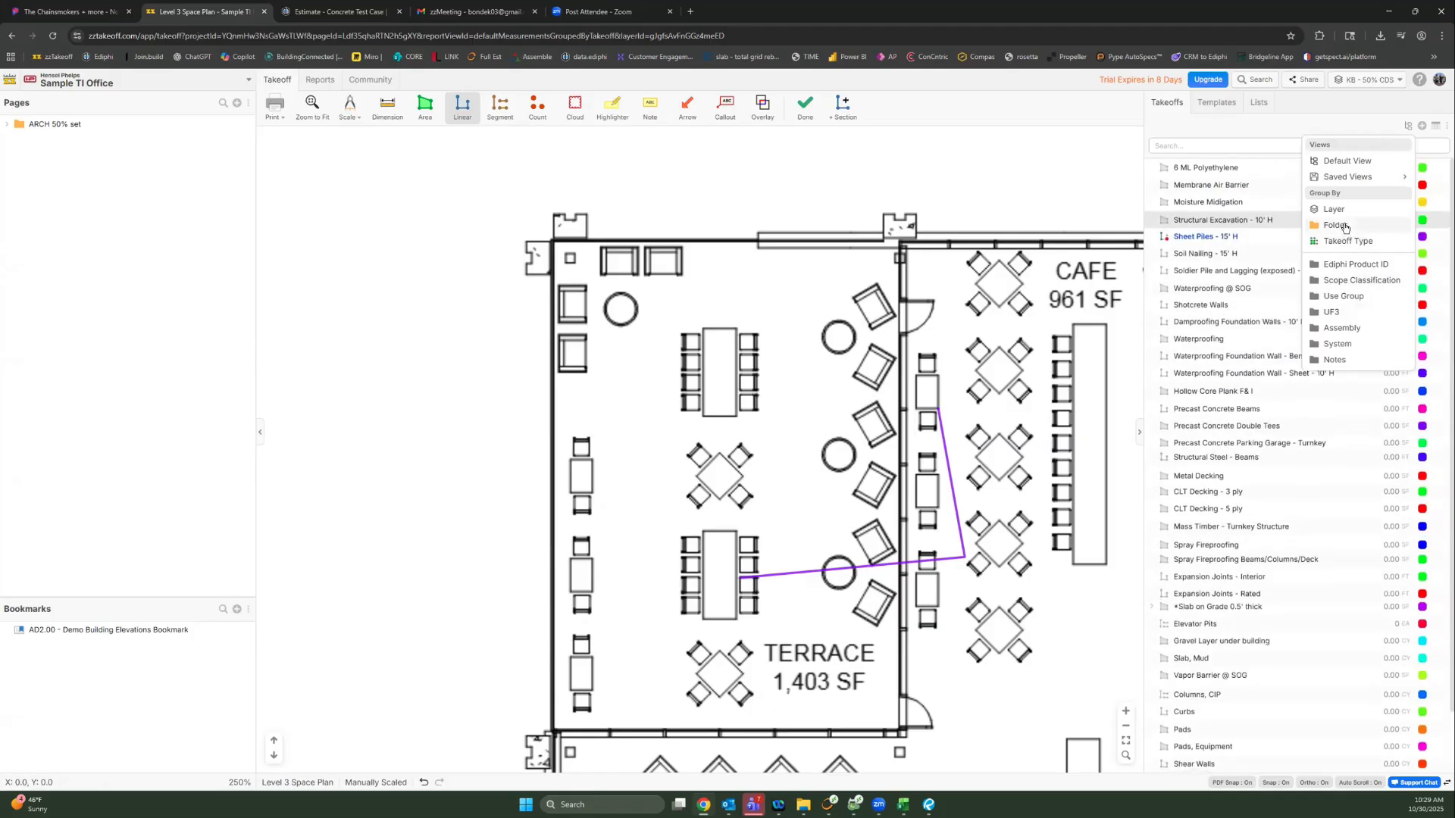
pyautogui.click(1359, 317)
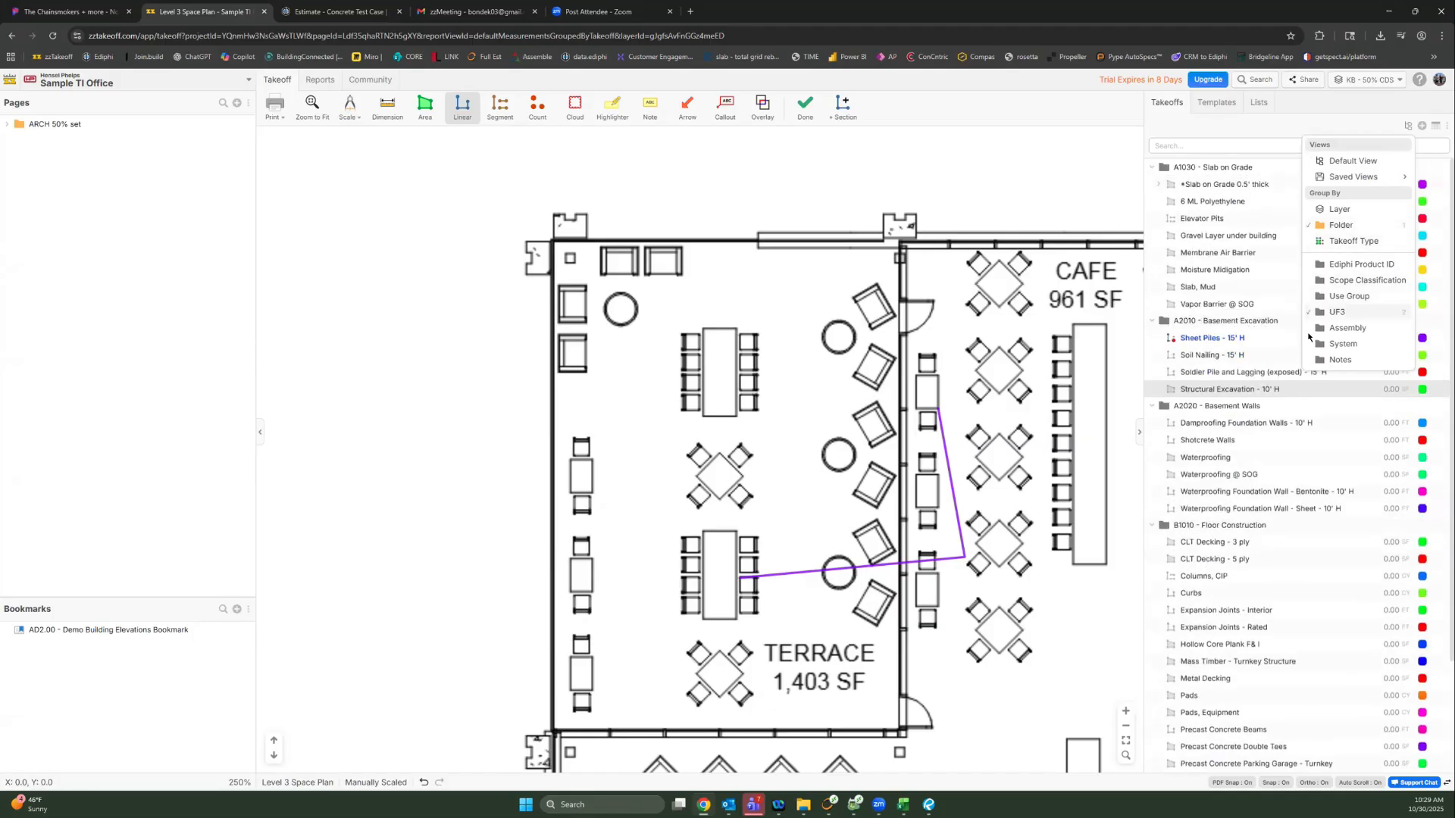
pyautogui.rightClick(1228, 171)
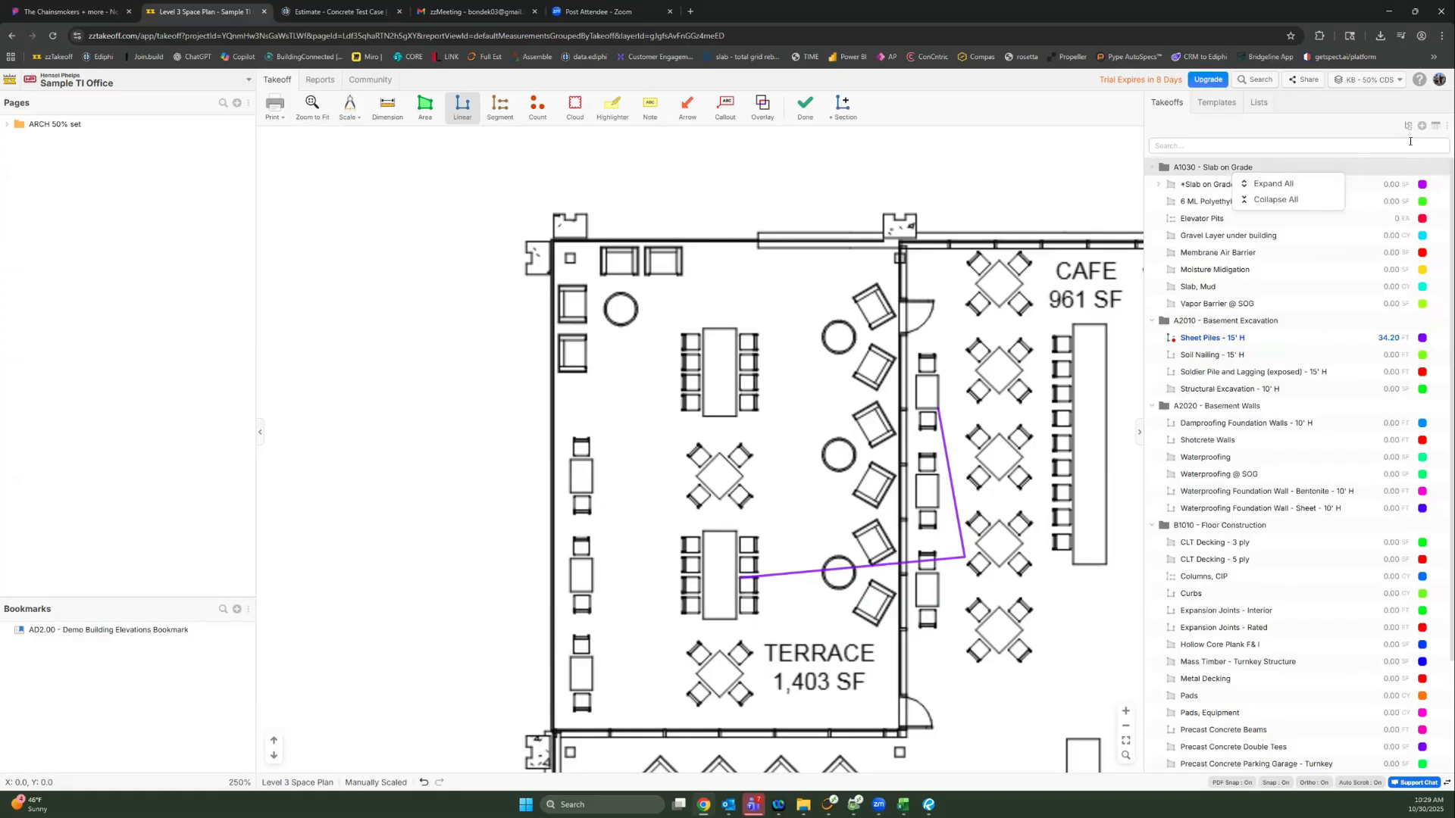
pyautogui.click(1421, 126)
# Step: Create a new takeoff folder named 'Breakout 1'
pyautogui.click(1420, 127)
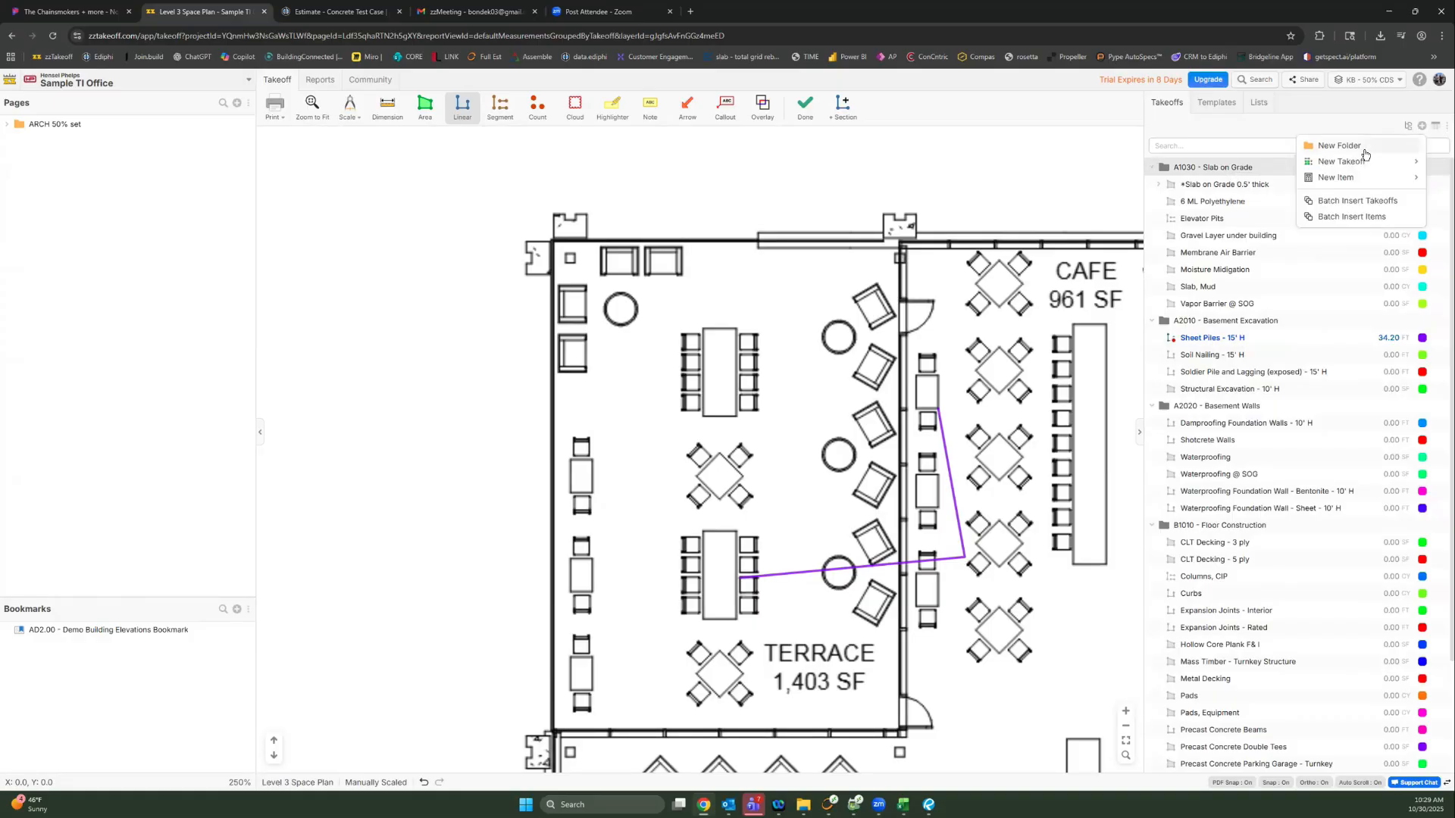
pyautogui.click(1365, 151)
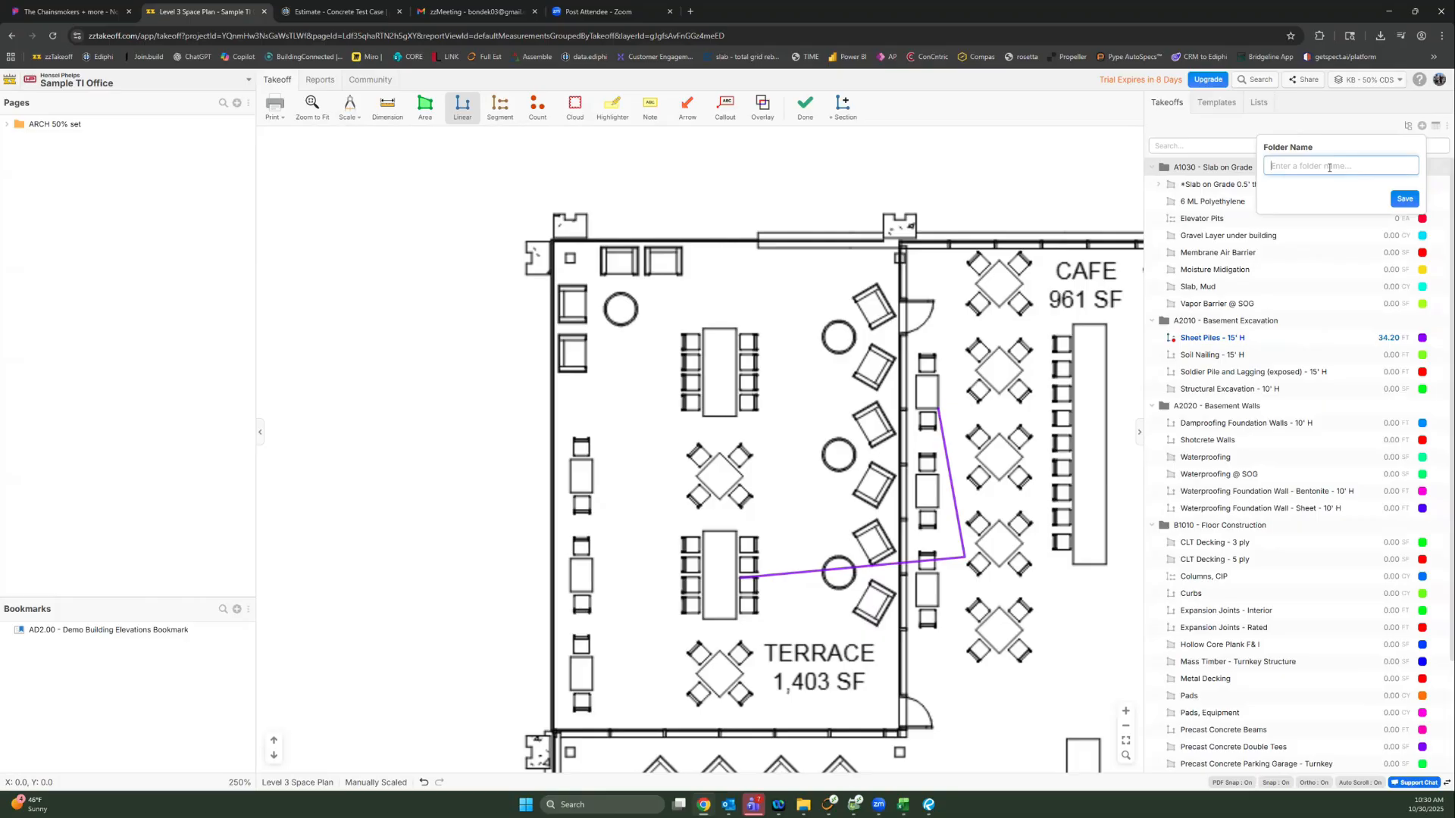
pyautogui.write('Breakout 1')
pyautogui.click(1405, 199)
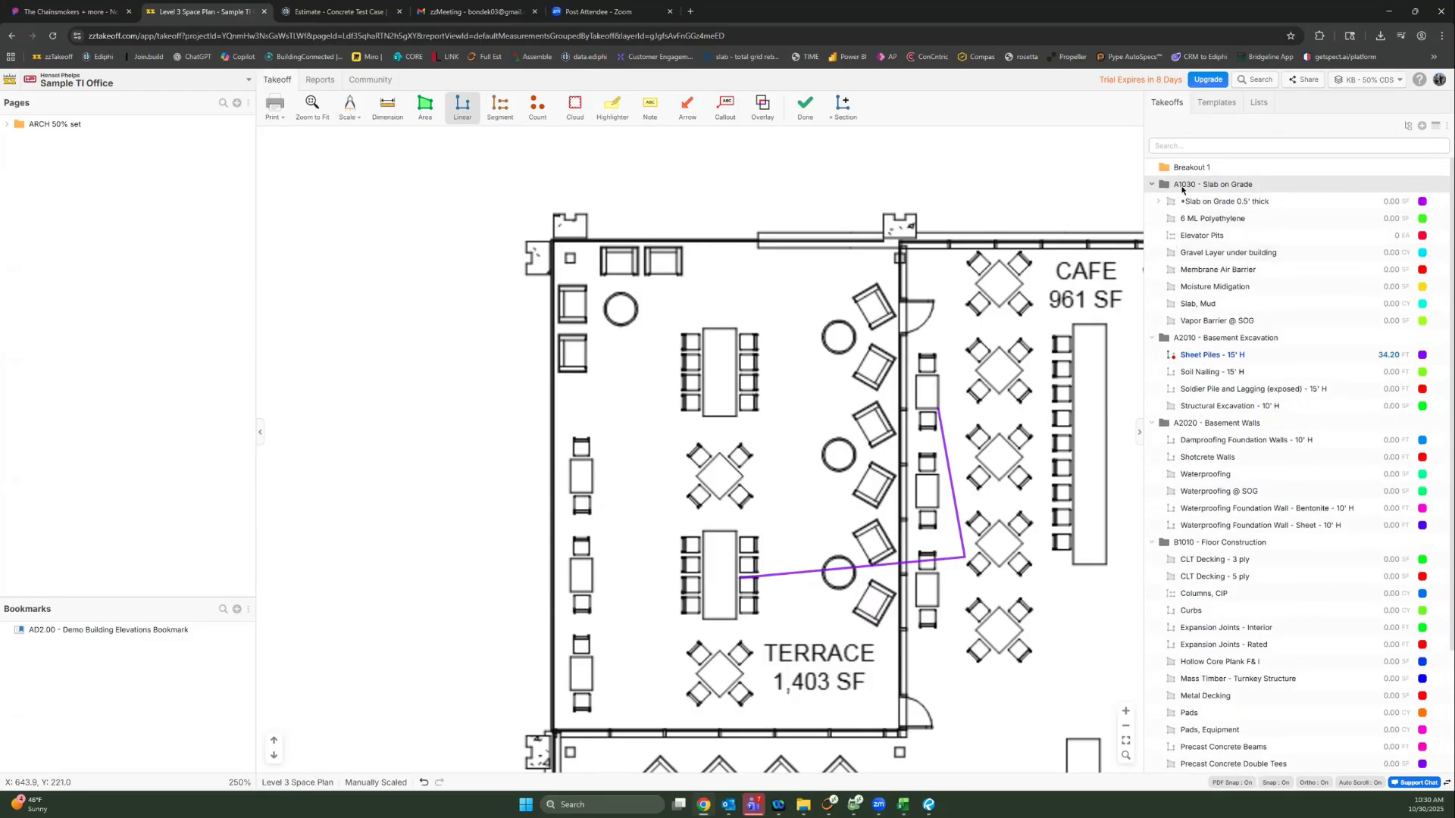
# Step: Move the A1030 - Slab on Grade takeoffs through Vapor Barrier @ SOG into Breakout 1
pyautogui.click(1188, 201)
pyautogui.keyDown('shift'); pyautogui.click(1192, 319); pyautogui.keyUp('shift')
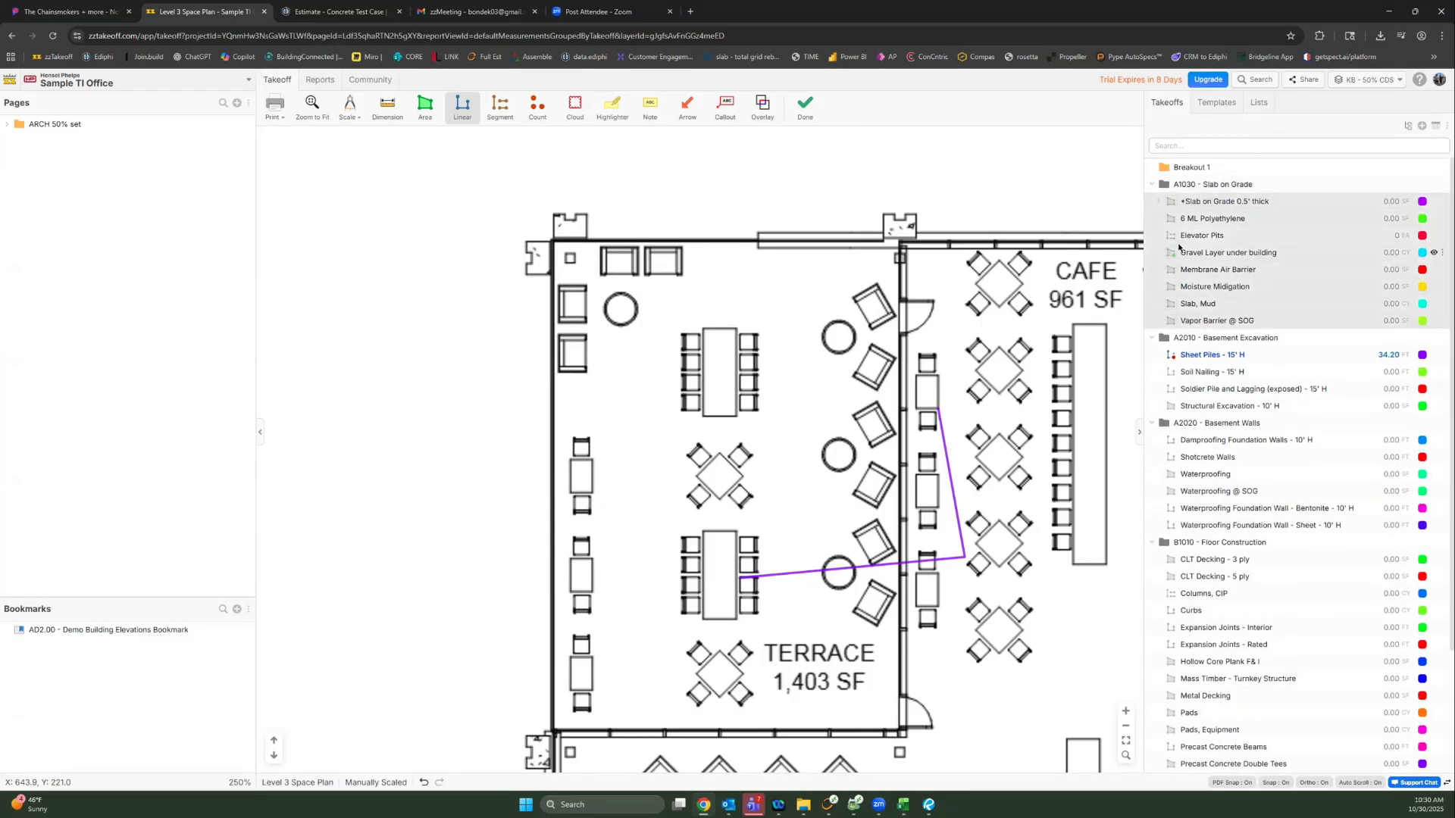
pyautogui.moveTo(1181, 247); pyautogui.dragTo(1180, 169)
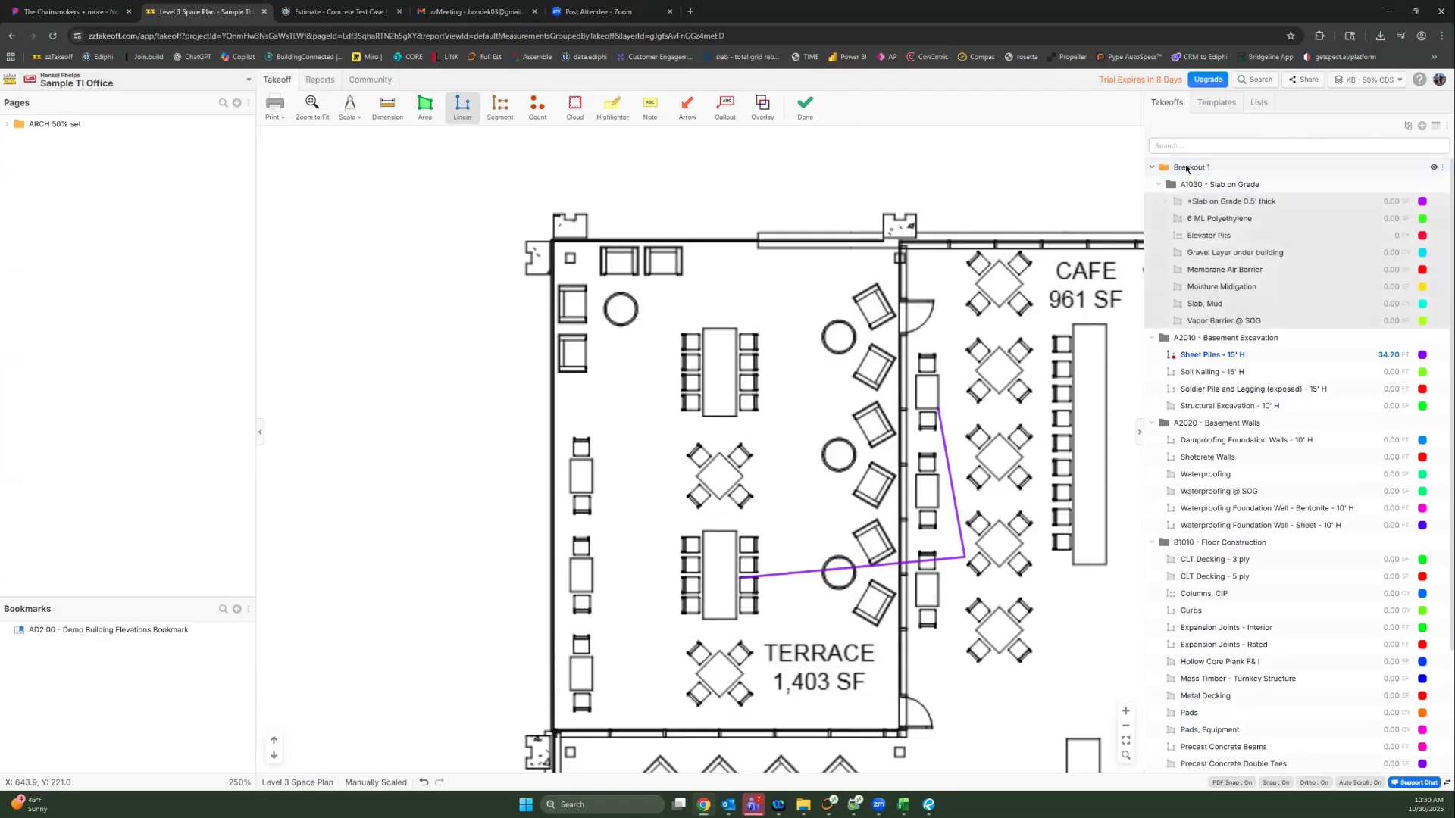
pyautogui.click(1150, 170)
pyautogui.click(1150, 170)
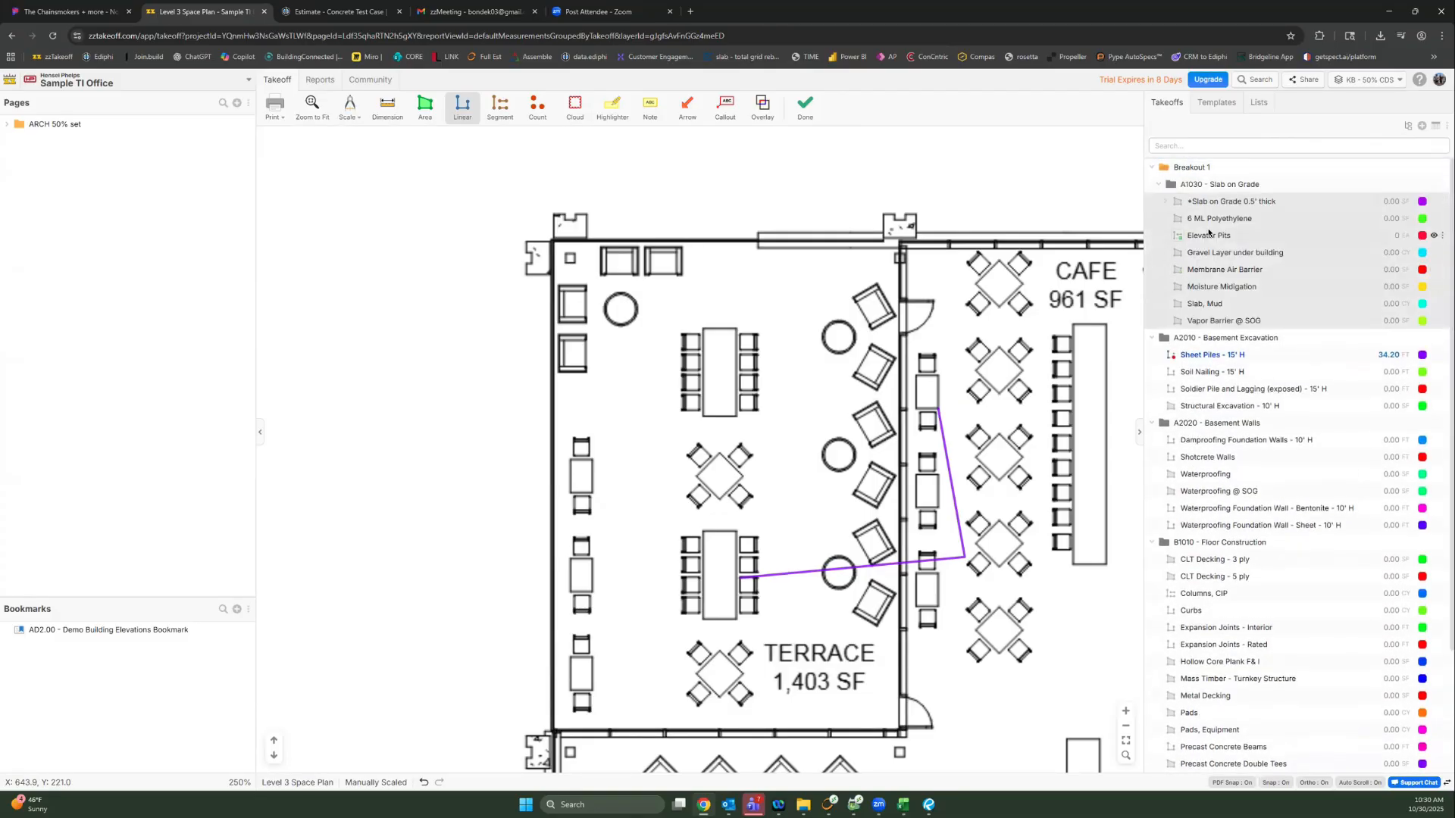
pyautogui.click(1208, 234)
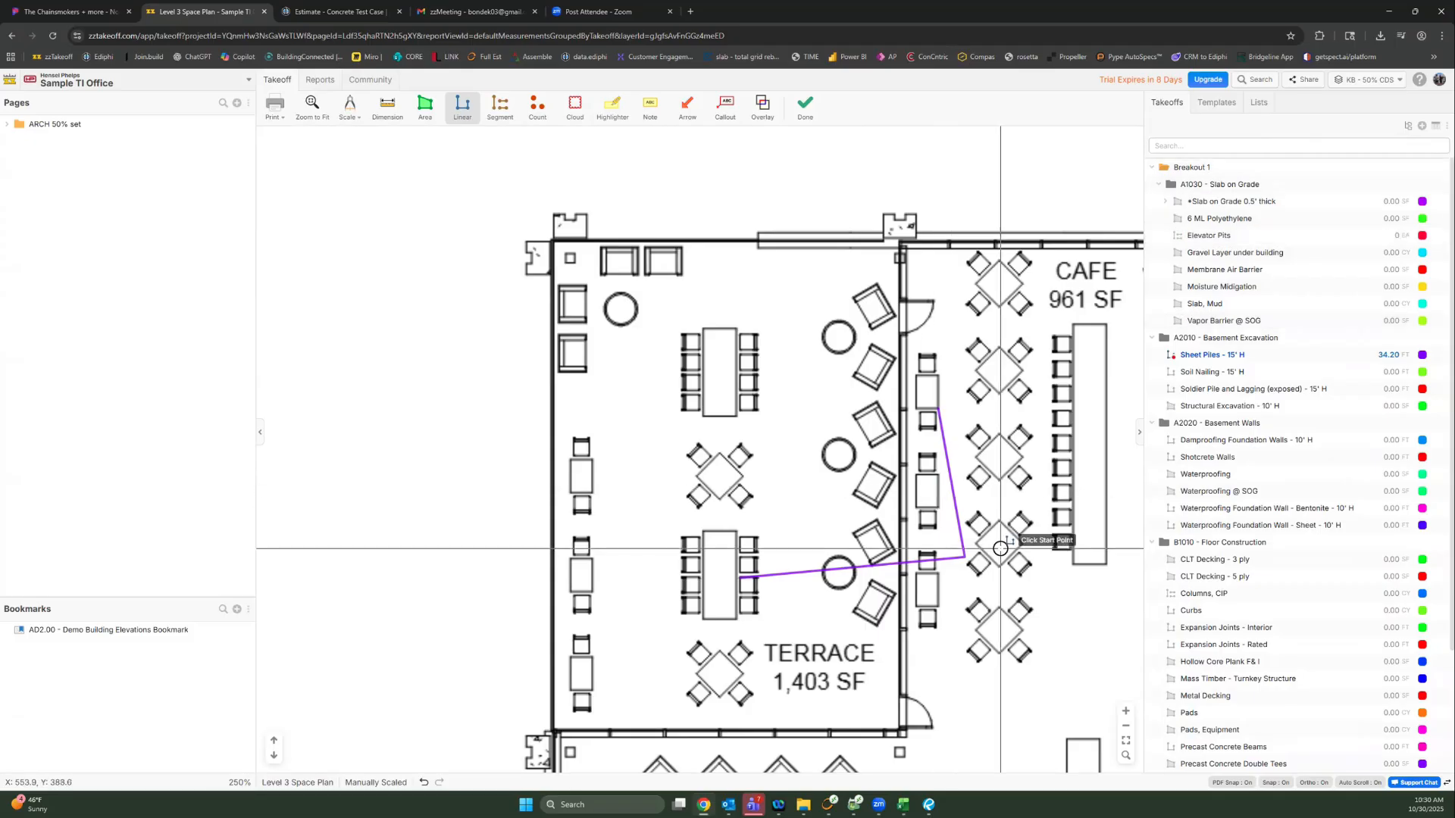
# Step: Add a Sheet Piles section along the cafe counter to the right wall, reaching 66.33 FT
pyautogui.moveTo(1035, 519); pyautogui.dragTo(863, 470)
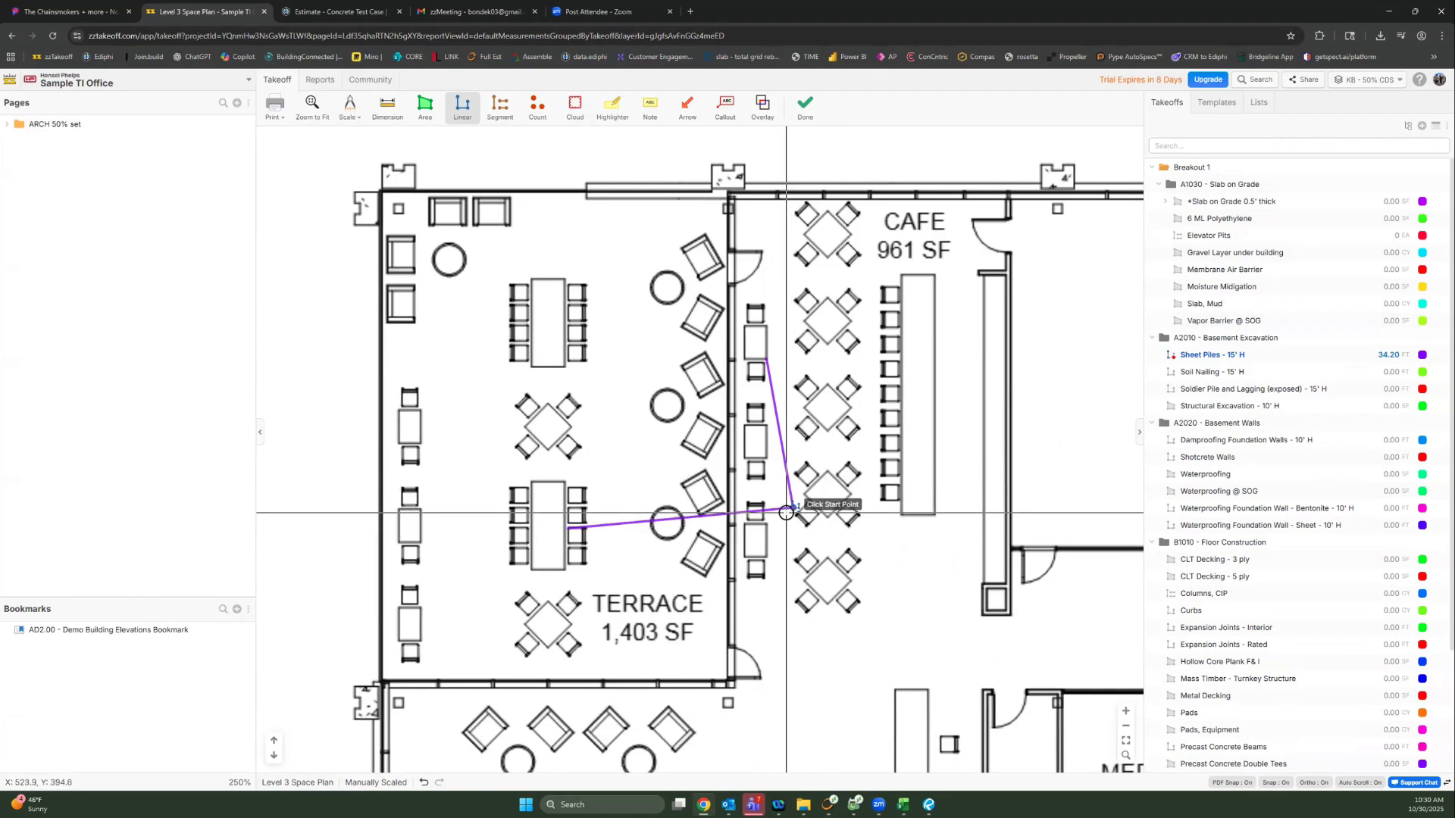
pyautogui.press('Escape')
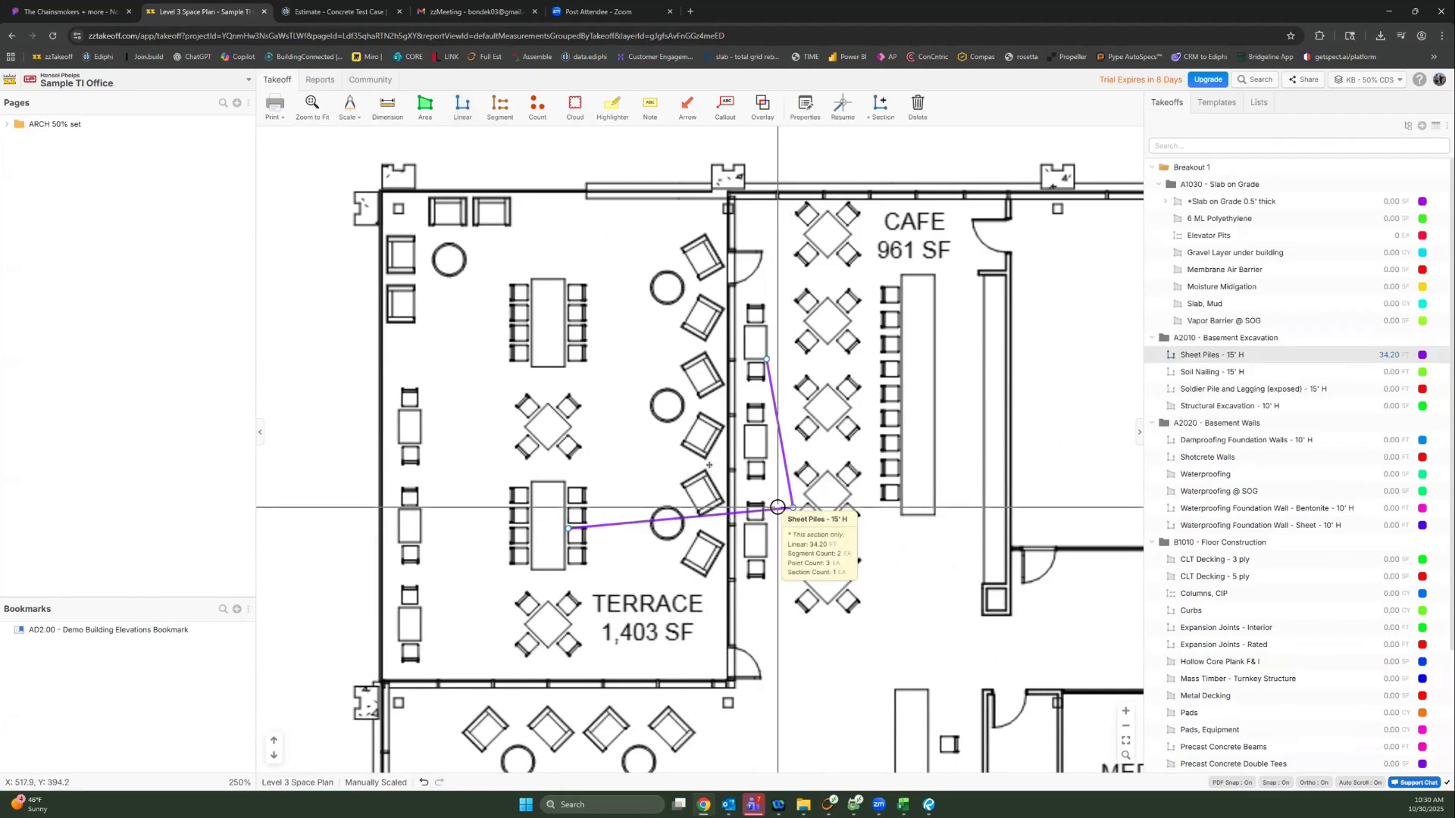
pyautogui.click(884, 422)
pyautogui.click(931, 349)
pyautogui.click(931, 567)
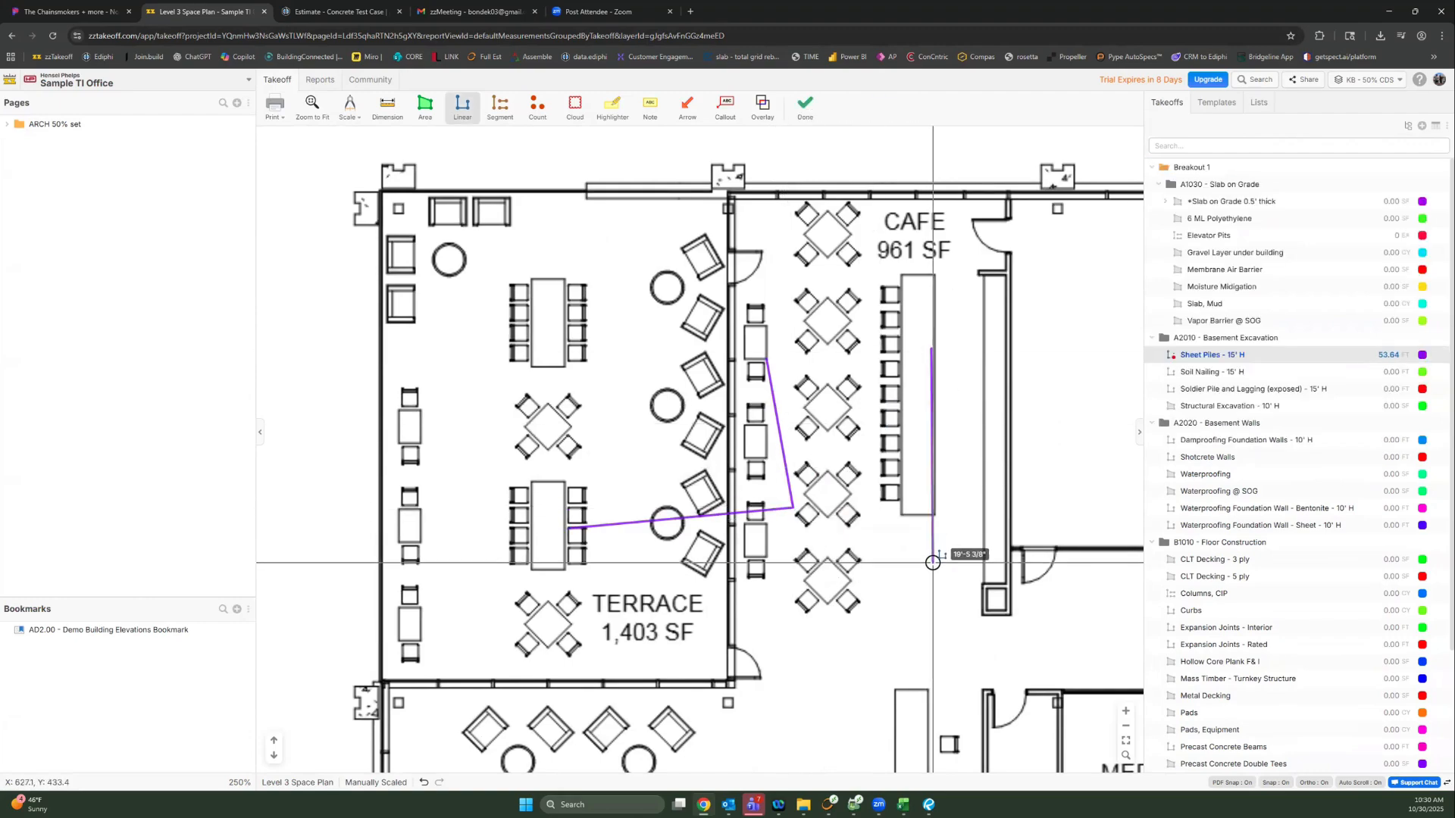
pyautogui.click(1066, 567)
pyautogui.press('Escape')
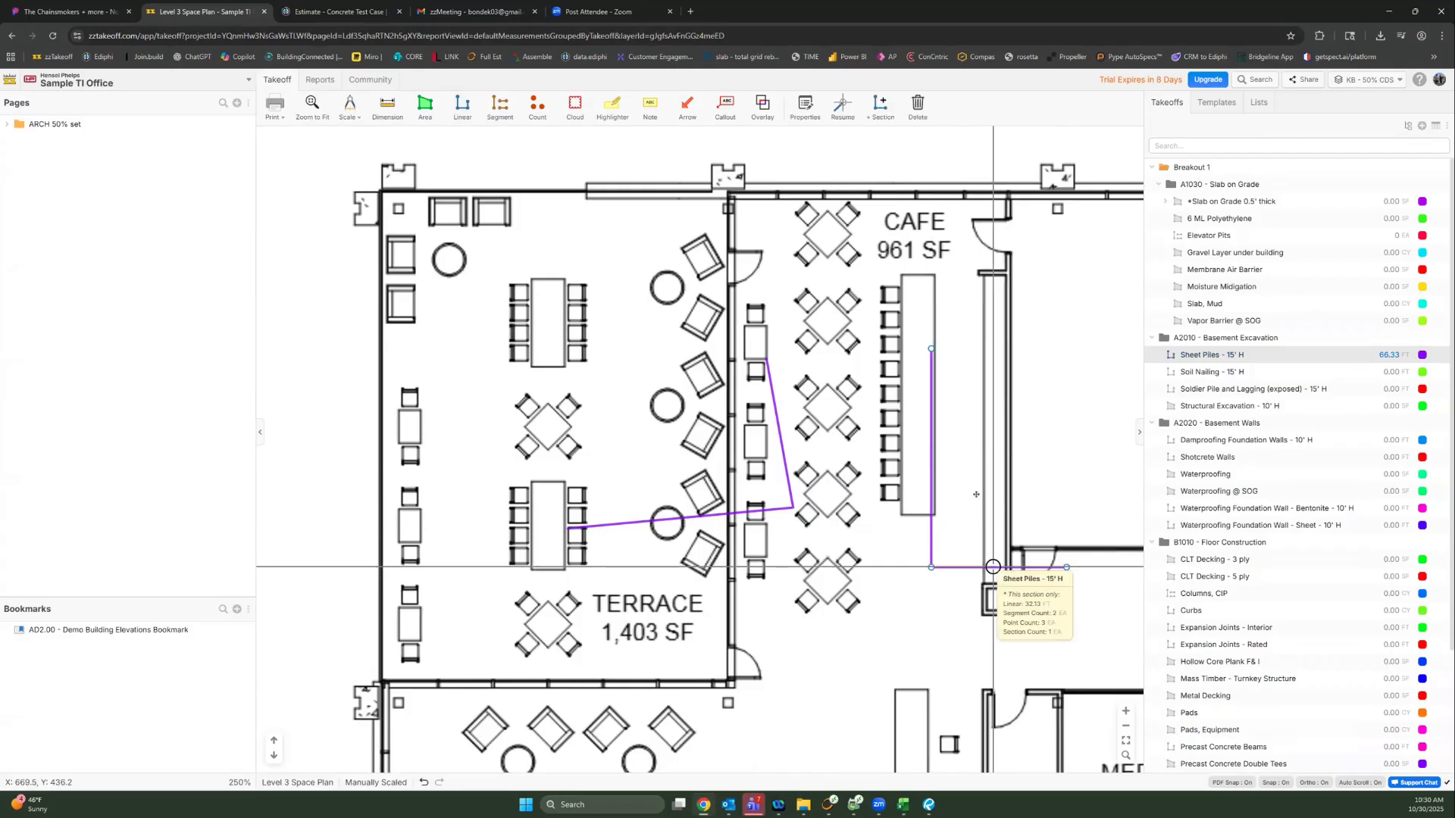
pyautogui.press('Escape')
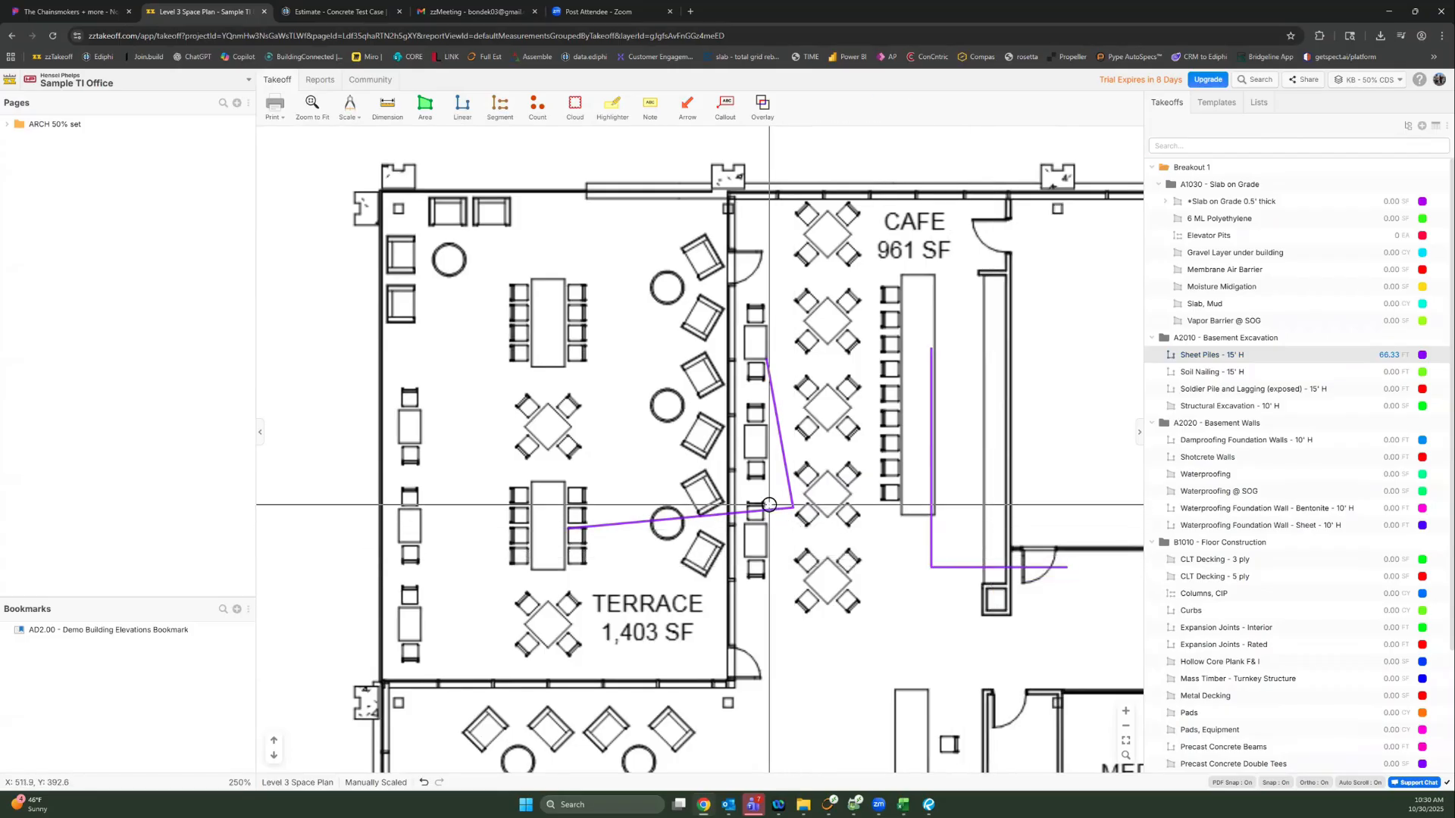
pyautogui.click(769, 505)
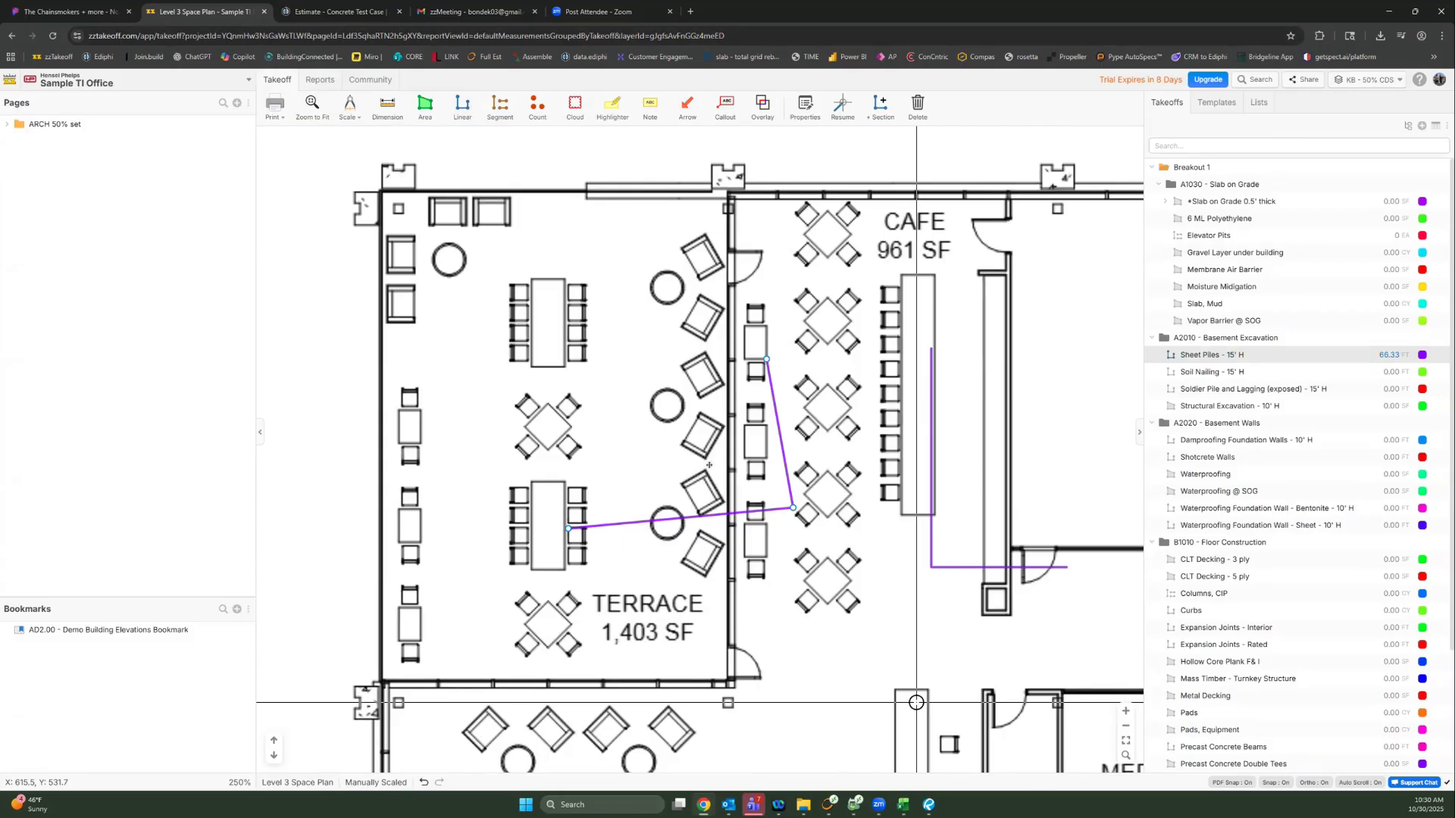
# Step: Select the terrace Sheet Piles run on its own and copy-paste a duplicate
pyautogui.click(921, 642)
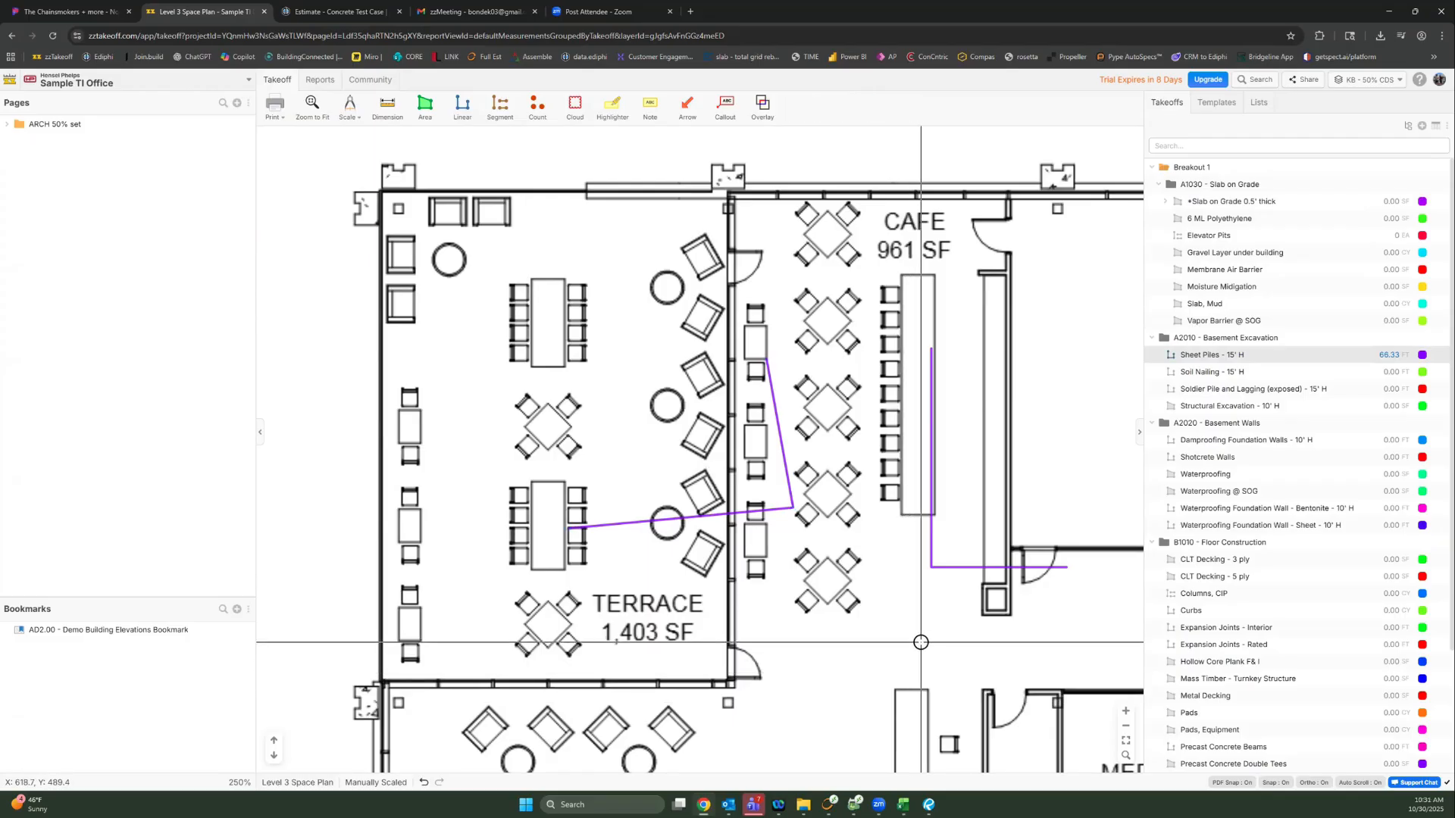
pyautogui.rightClick(938, 568)
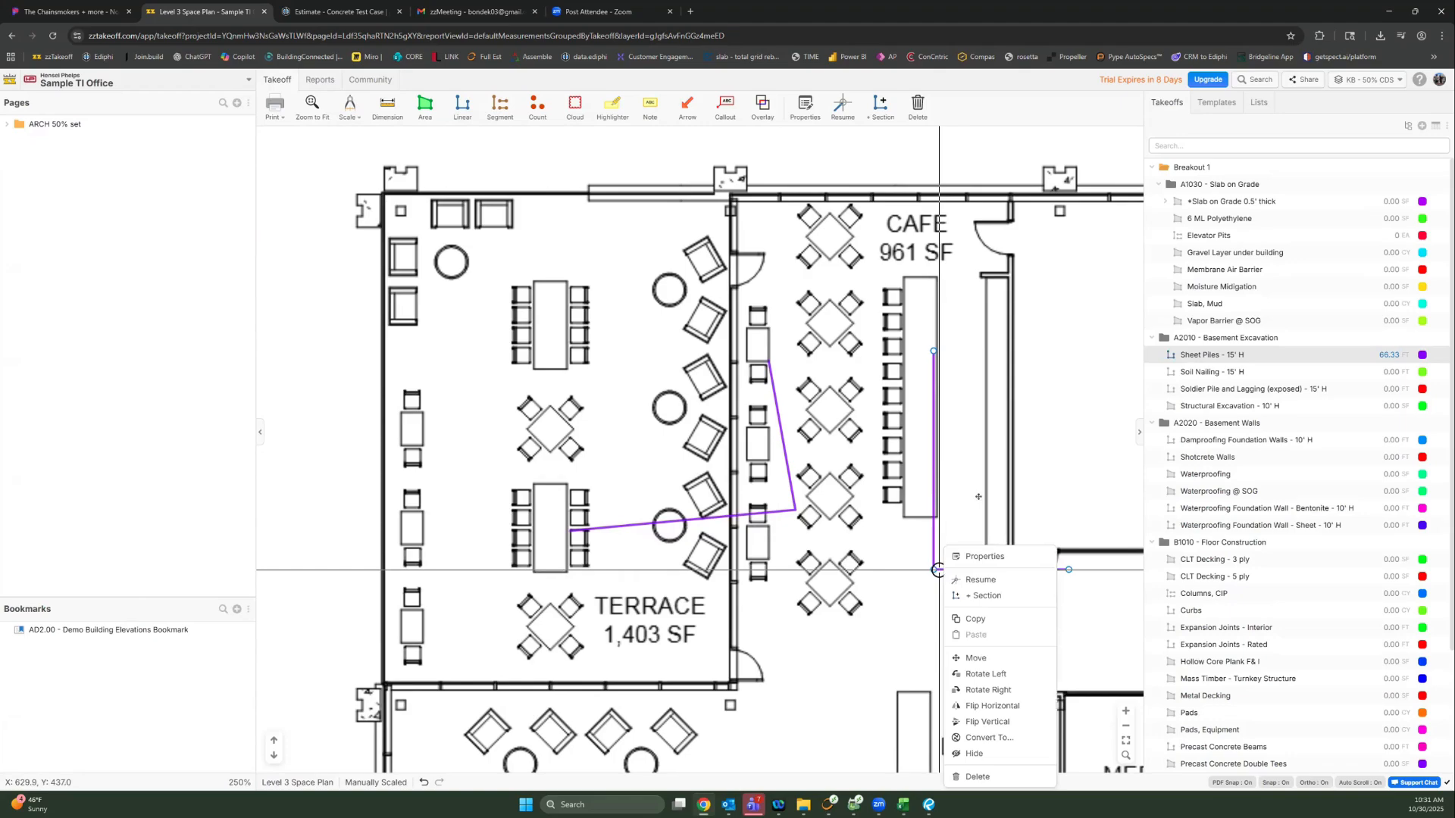
pyautogui.click(867, 572)
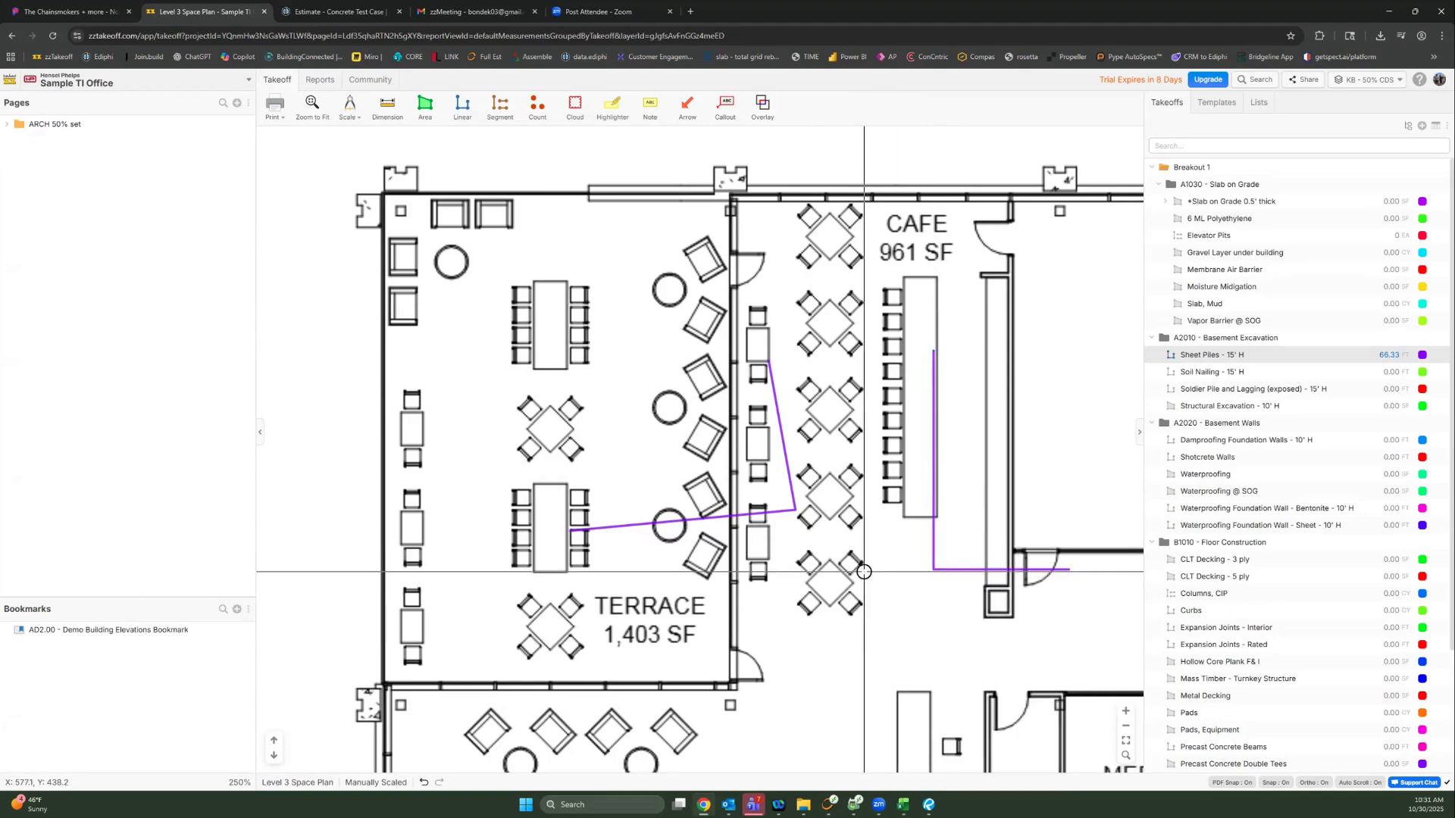
pyautogui.moveTo(810, 297); pyautogui.dragTo(515, 561)
pyautogui.hotkey('ctrl', 'c')
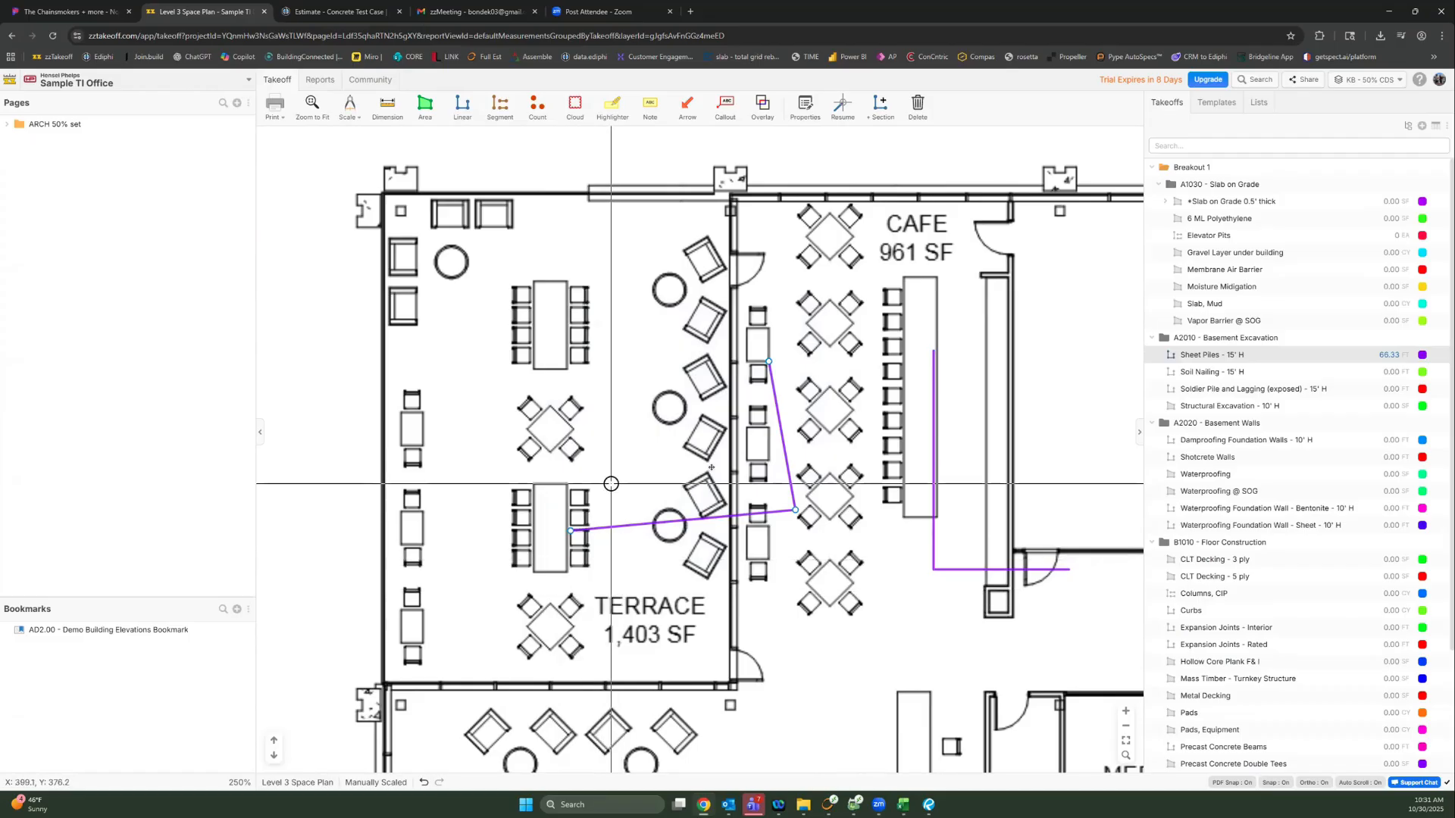
pyautogui.hotkey('ctrl', 'v')
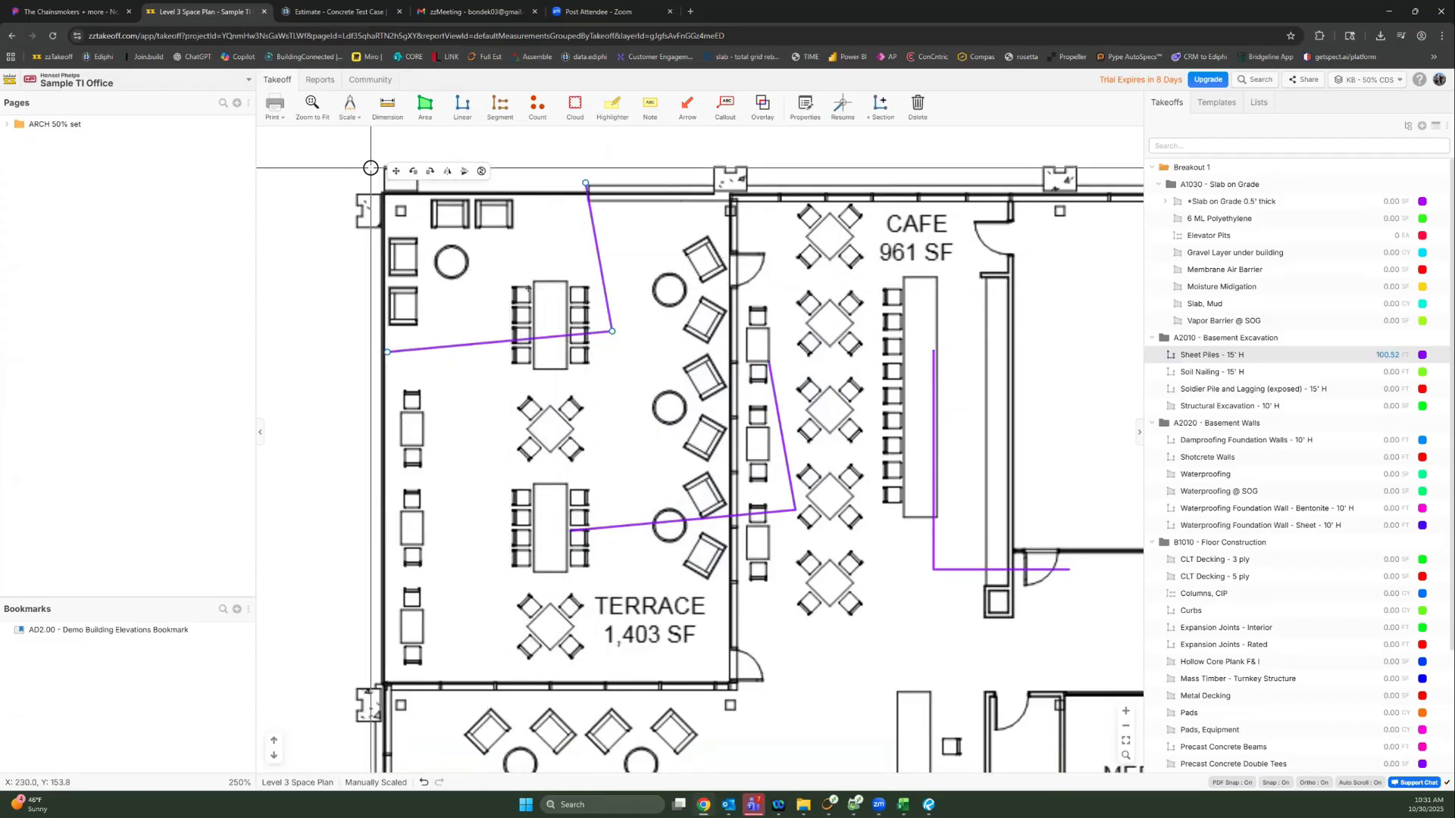
# Step: Place the pasted copy beside the original terrace run, bringing Sheet Piles - 15' H to 100.52 FT
pyautogui.click(526, 288)
pyautogui.moveTo(525, 290); pyautogui.dragTo(646, 445)
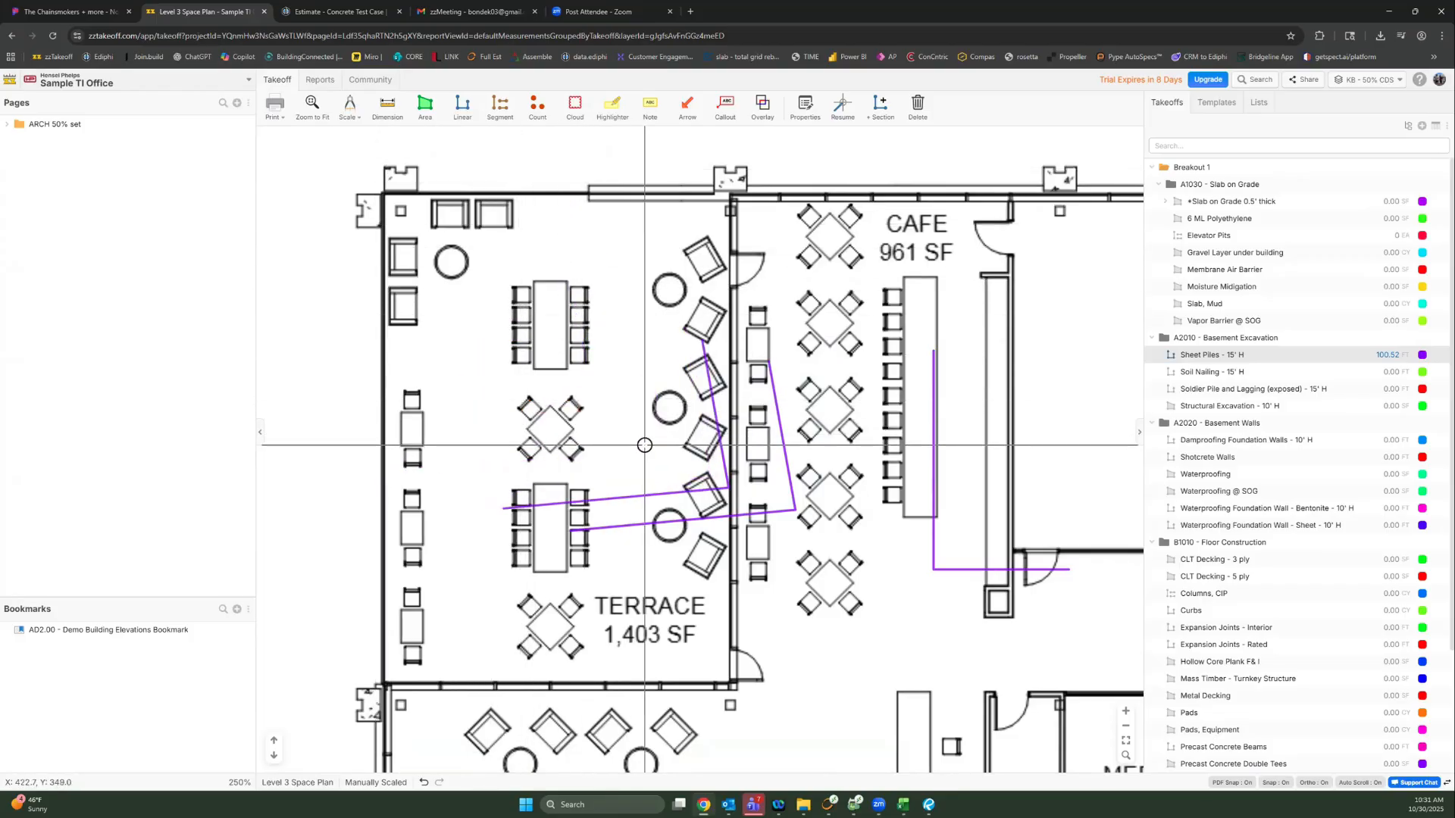
pyautogui.click(657, 546)
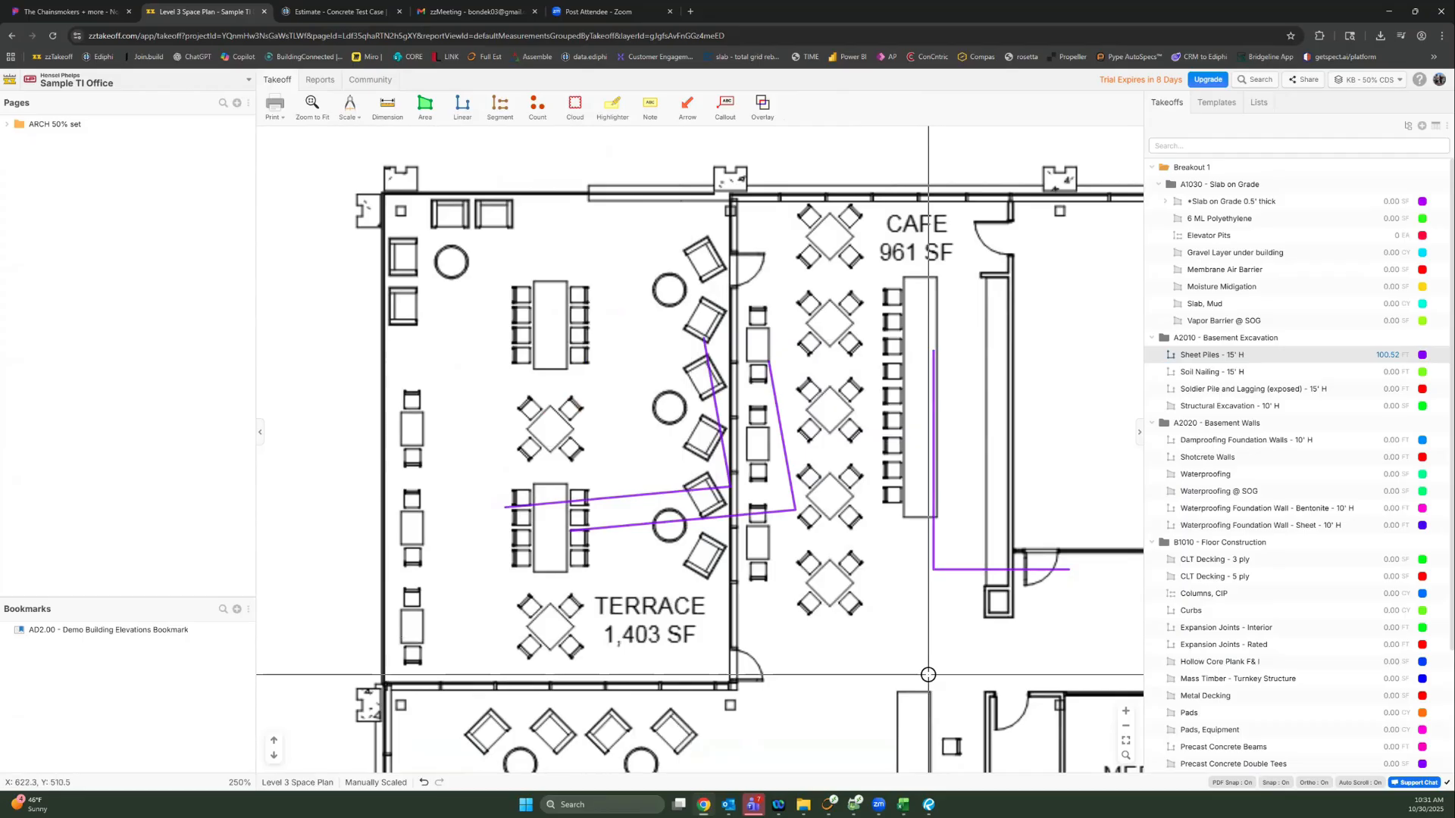
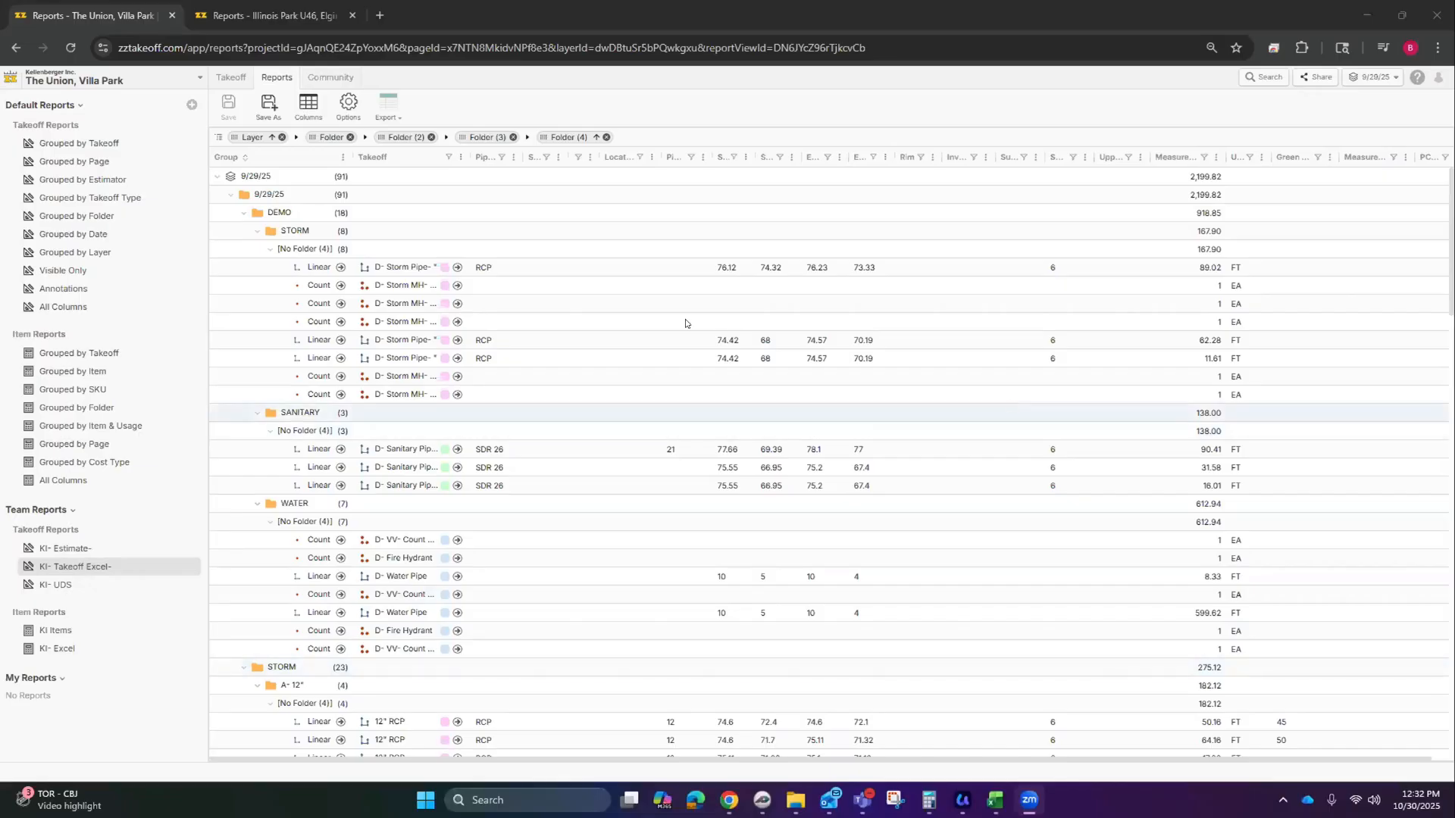
# Step: Return to the C5.0 Utility Plan drawing and show the KI- Utilities takeoff templates
pyautogui.click(231, 78)
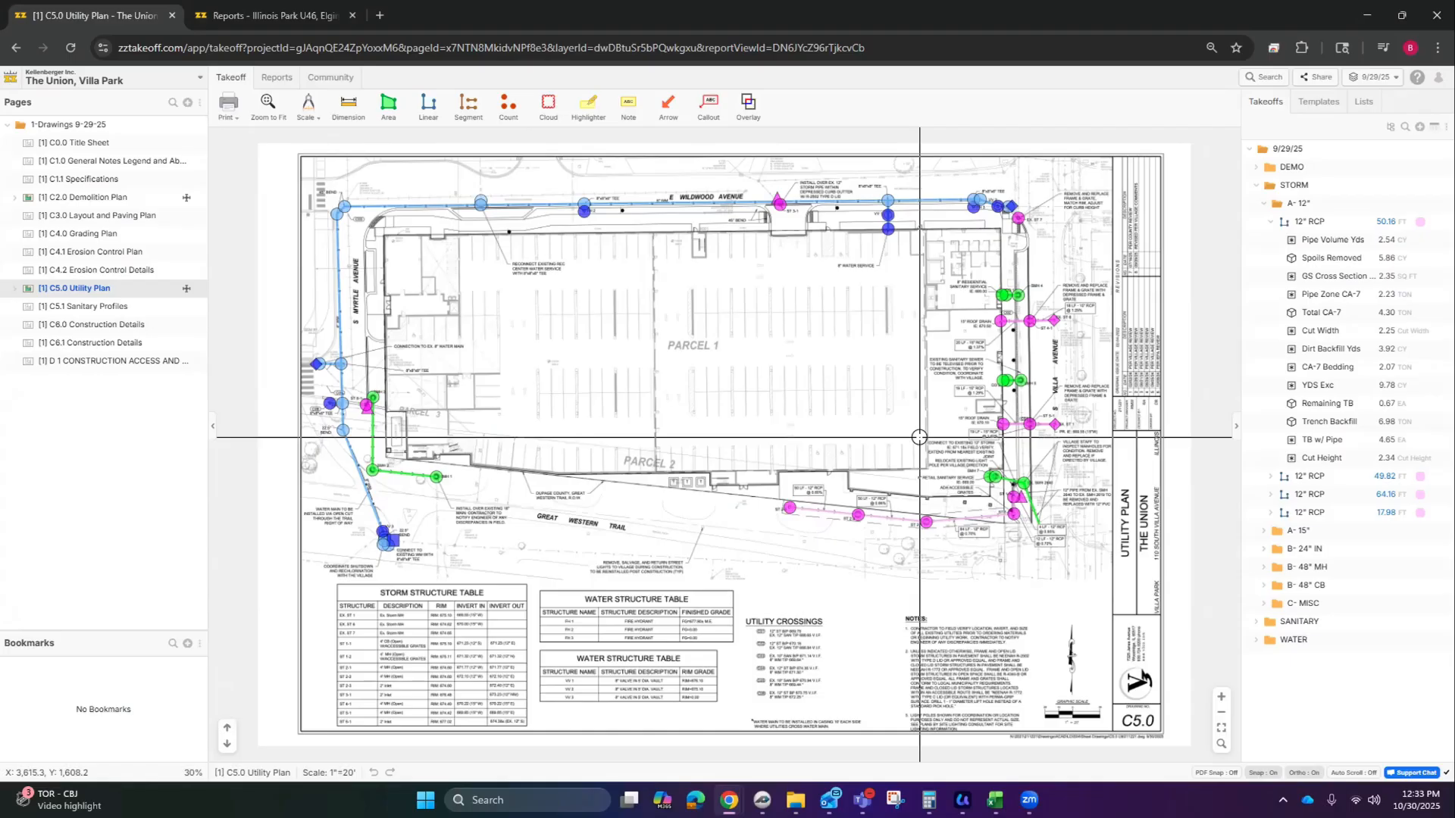
pyautogui.click(1317, 101)
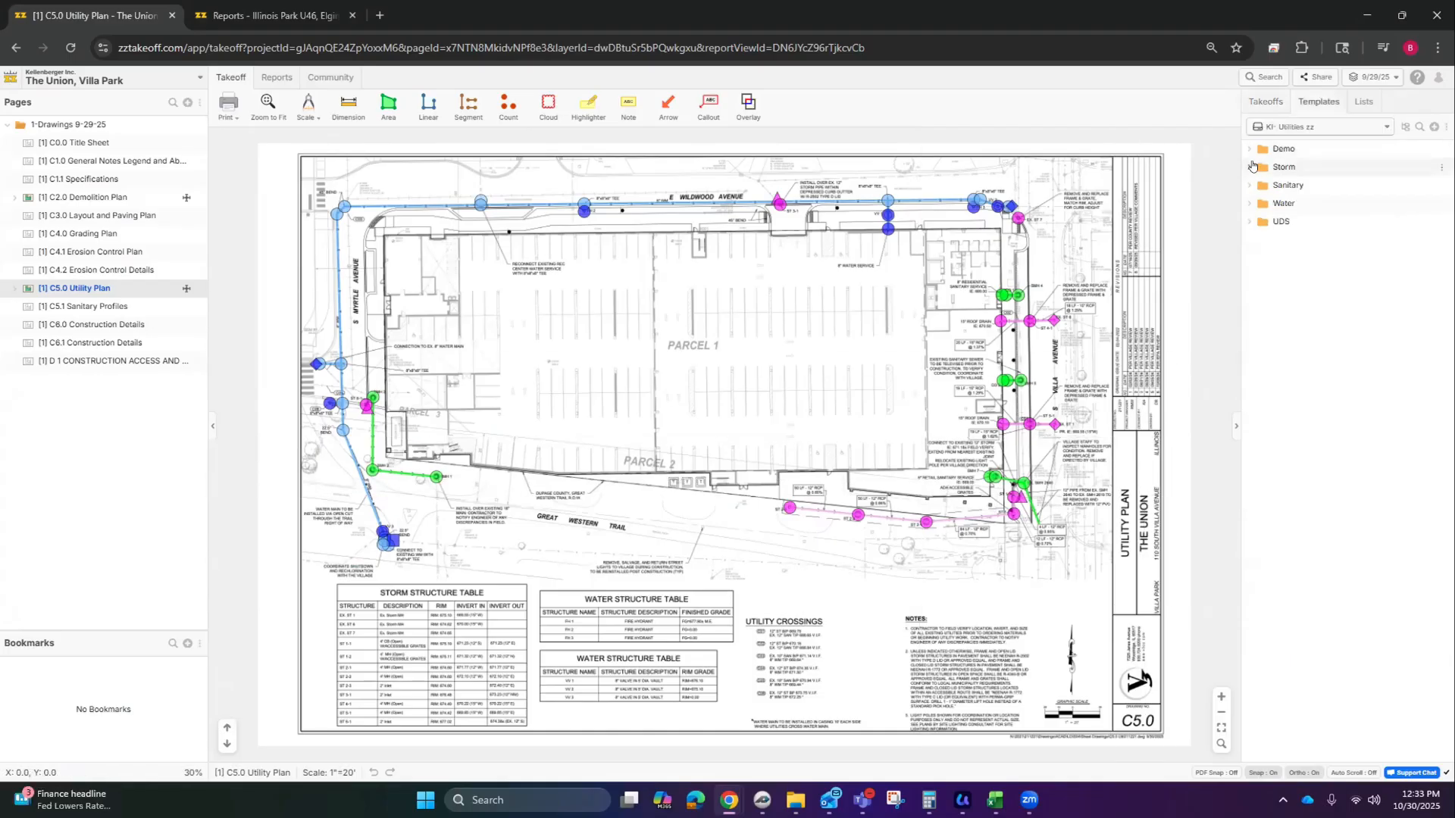
# Step: Inspect the 4" SDR 26 template's calculations under Storm > Pipe > PVC, then return to the takeoff list
pyautogui.click(1249, 167)
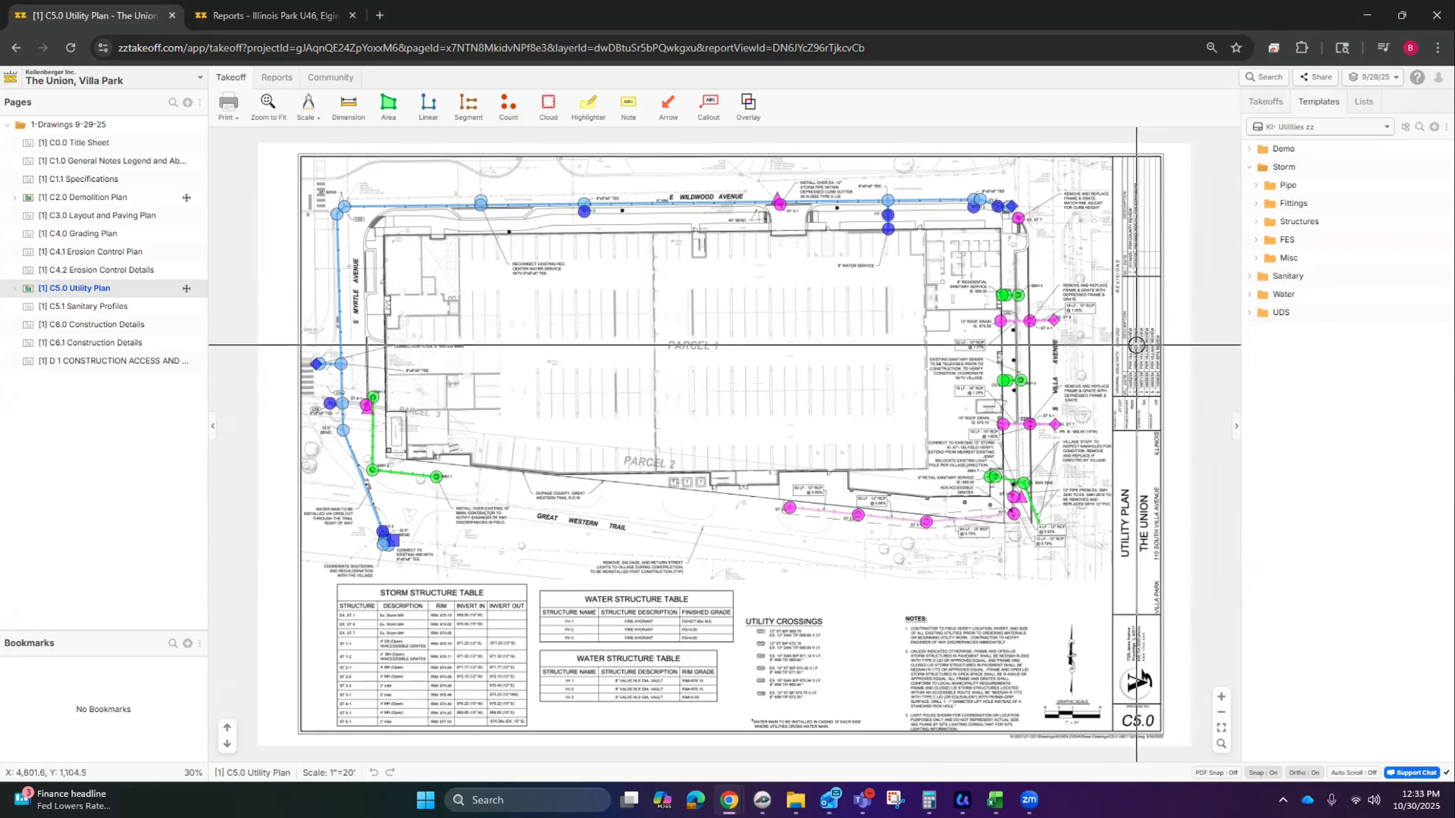
pyautogui.click(1254, 186)
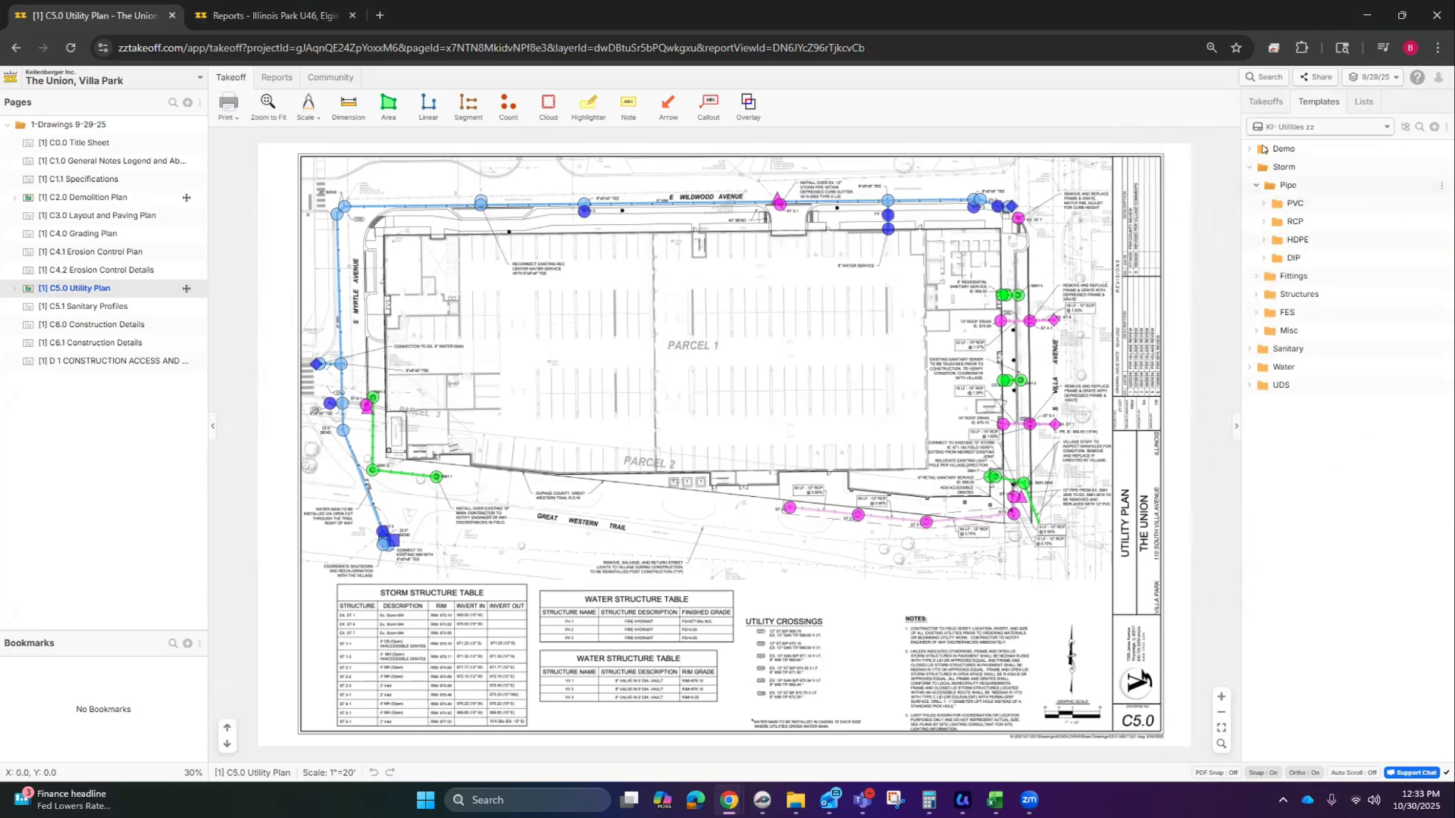
pyautogui.click(1264, 204)
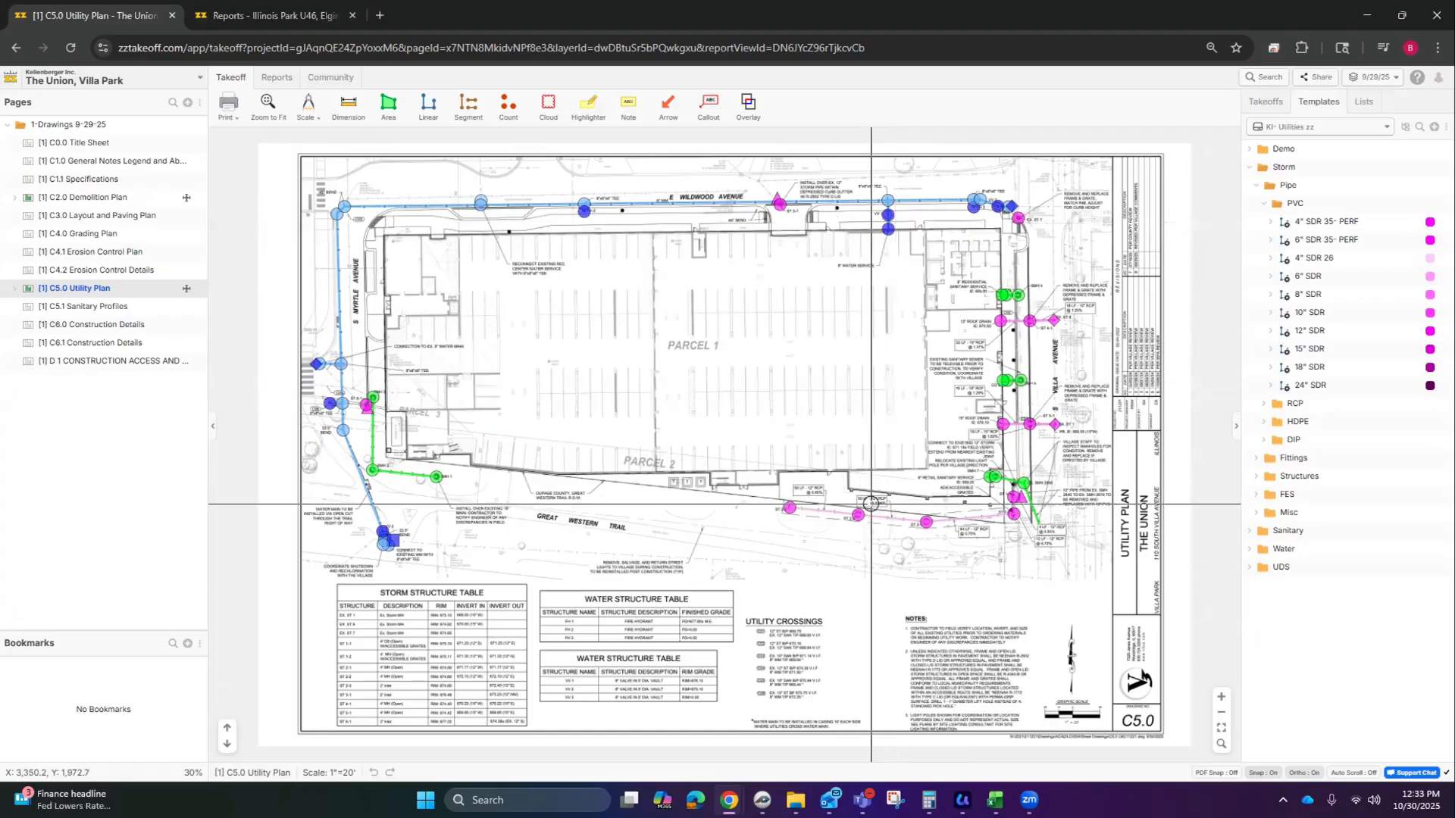
pyautogui.scroll(5, 747, 532)
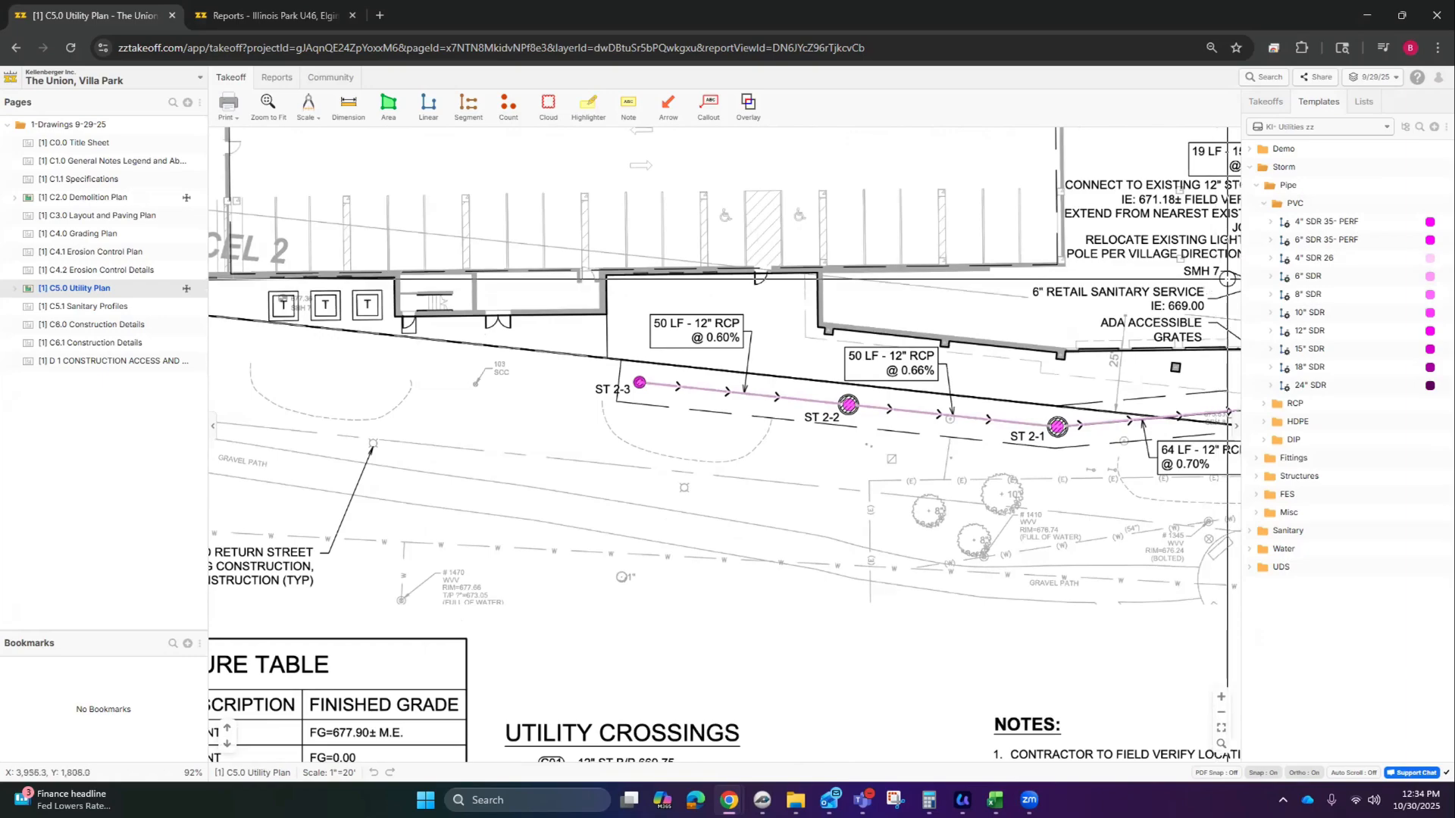
pyautogui.click(1270, 259)
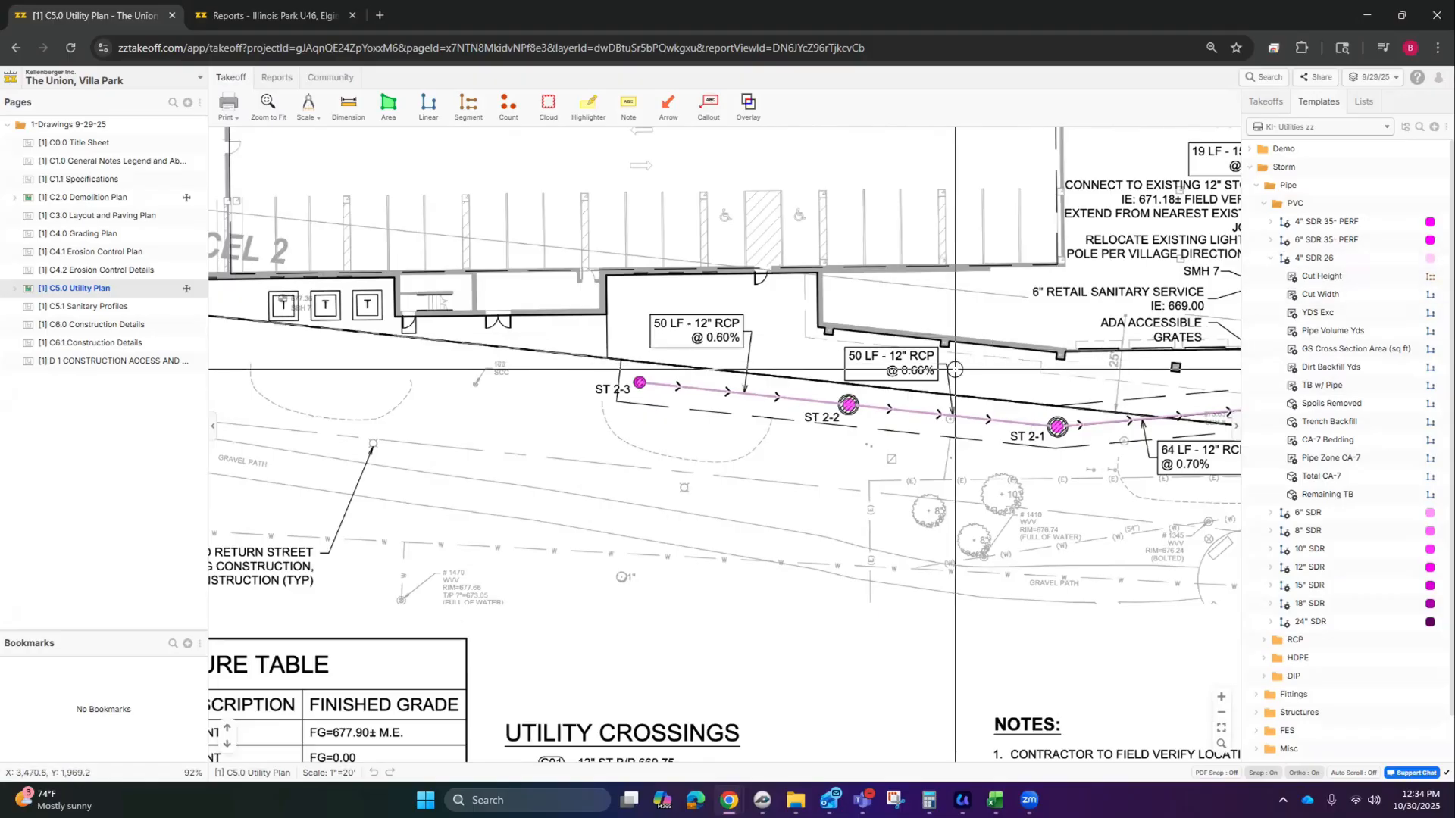
pyautogui.click(1271, 104)
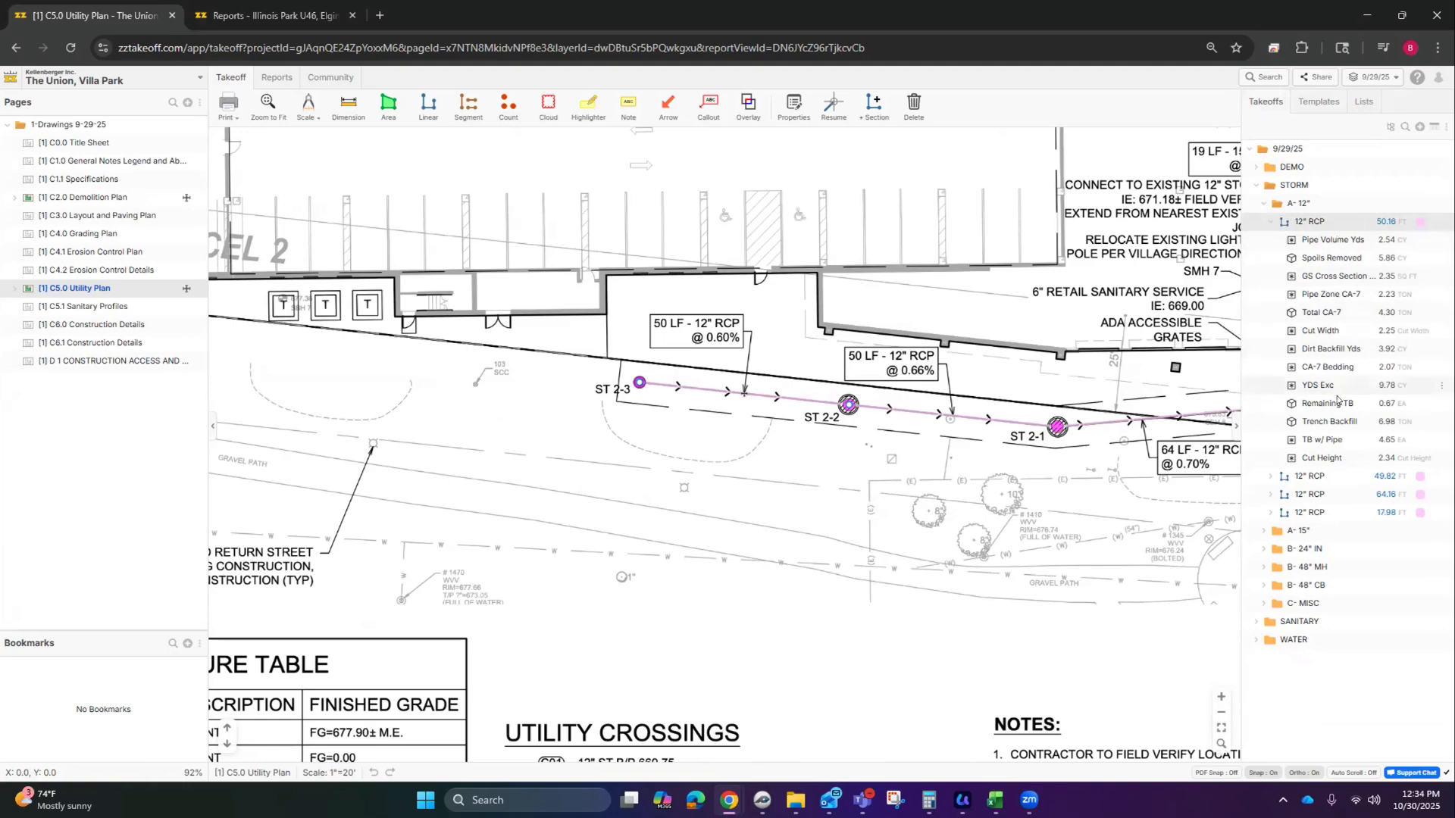
# Step: Re-expand STORM and open the A- 15" RCP and B- 24" inlet folders
pyautogui.click(1254, 188)
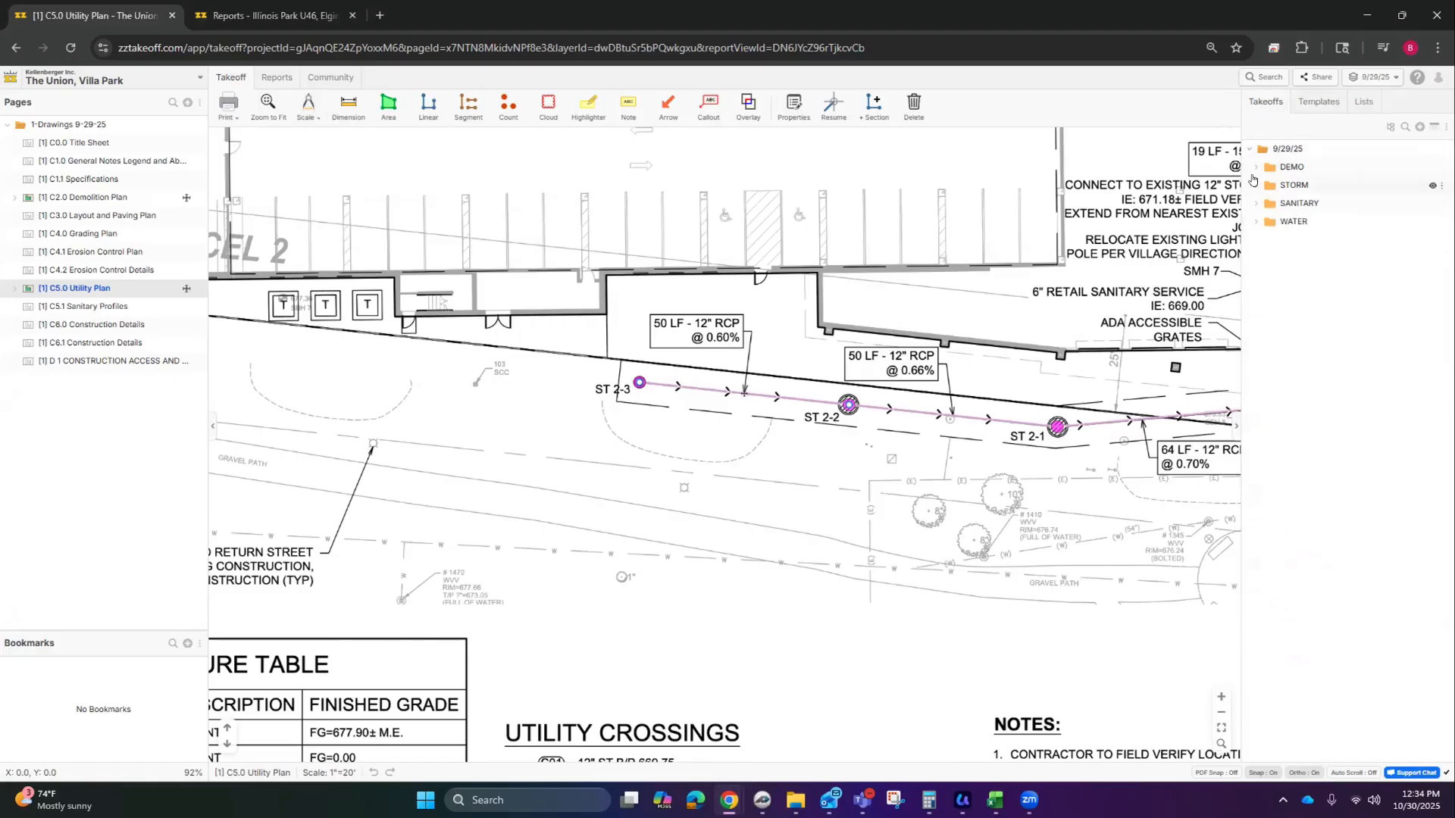
pyautogui.click(1255, 185)
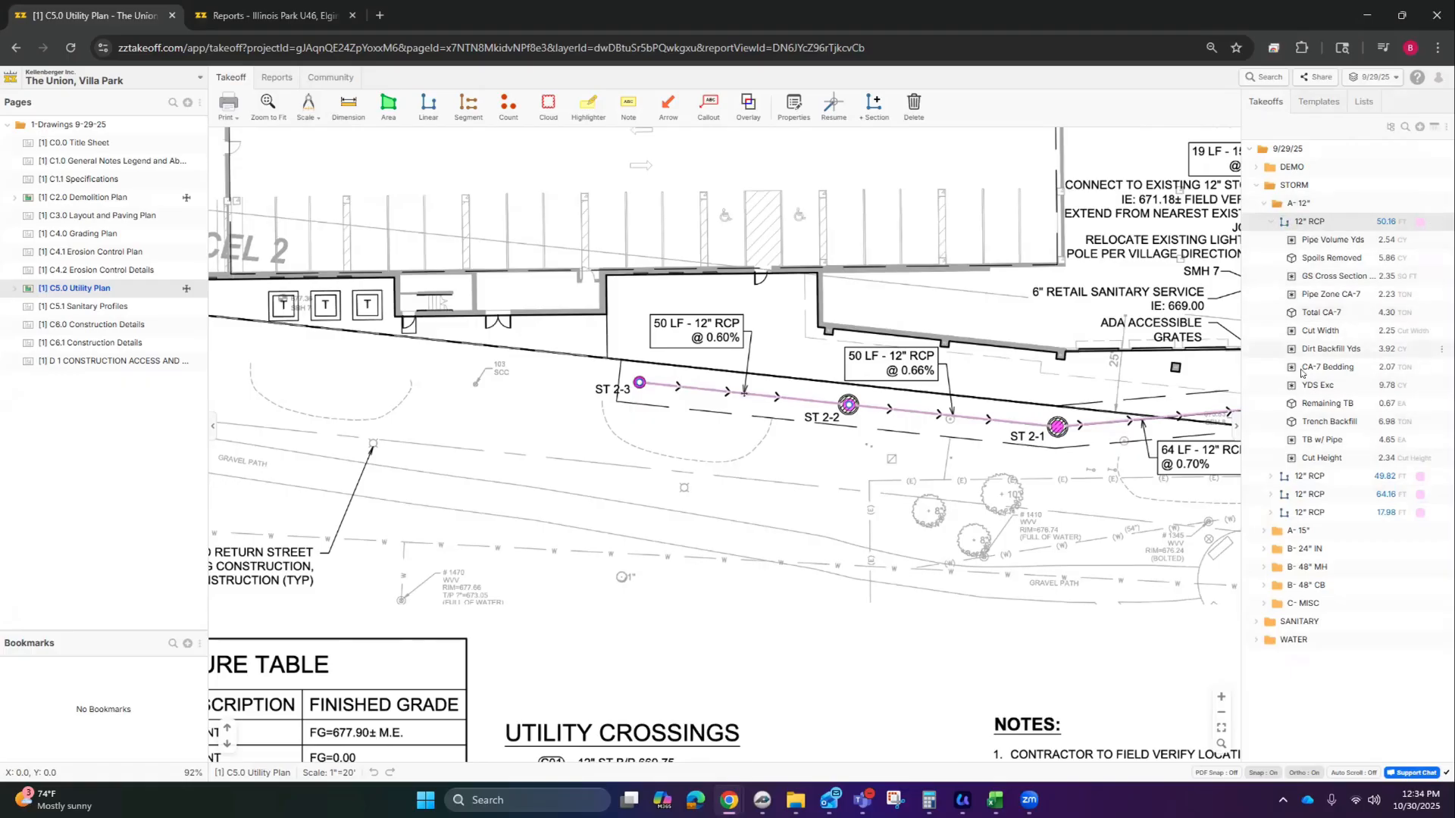
pyautogui.click(1264, 530)
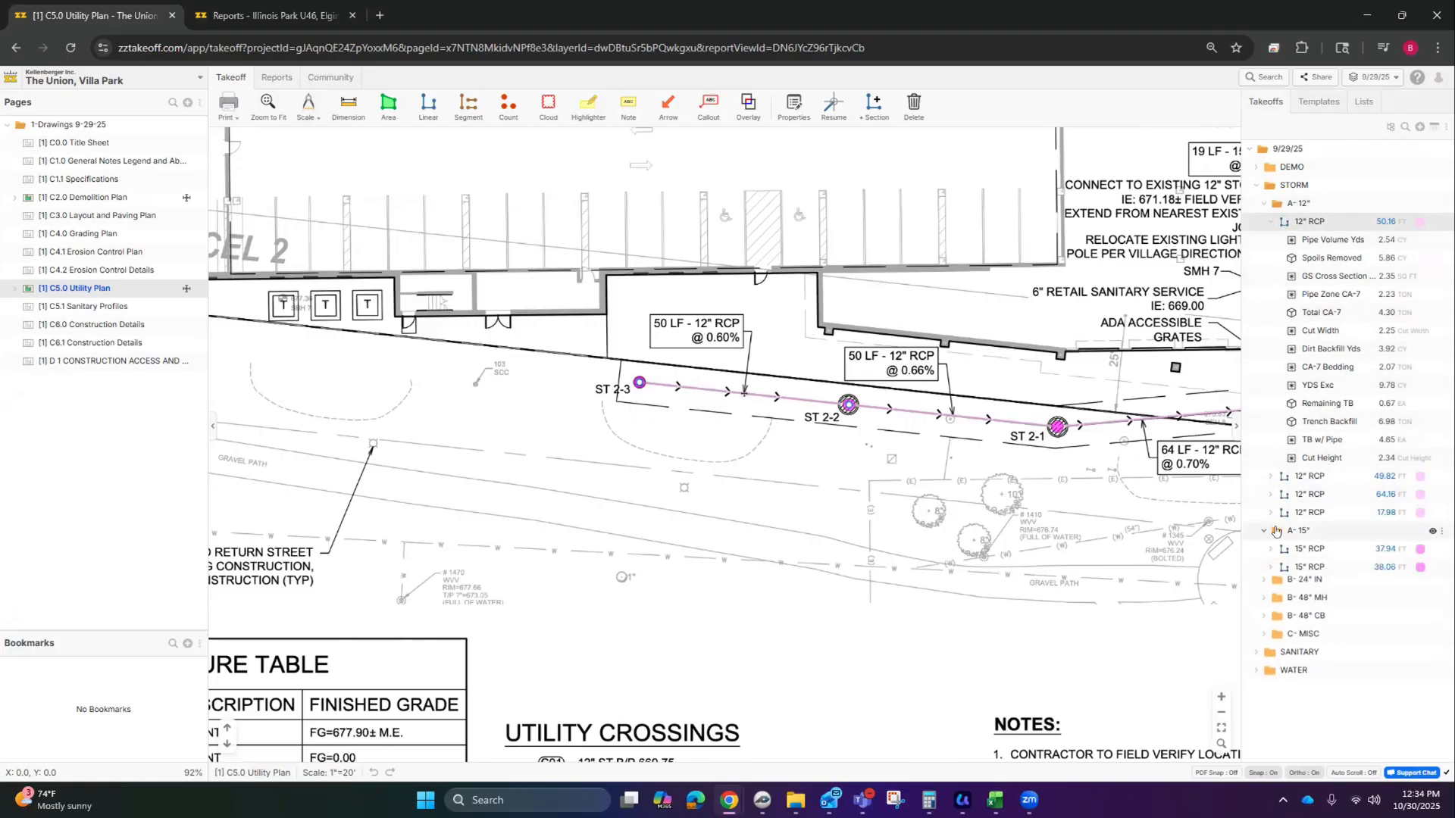
pyautogui.click(1257, 586)
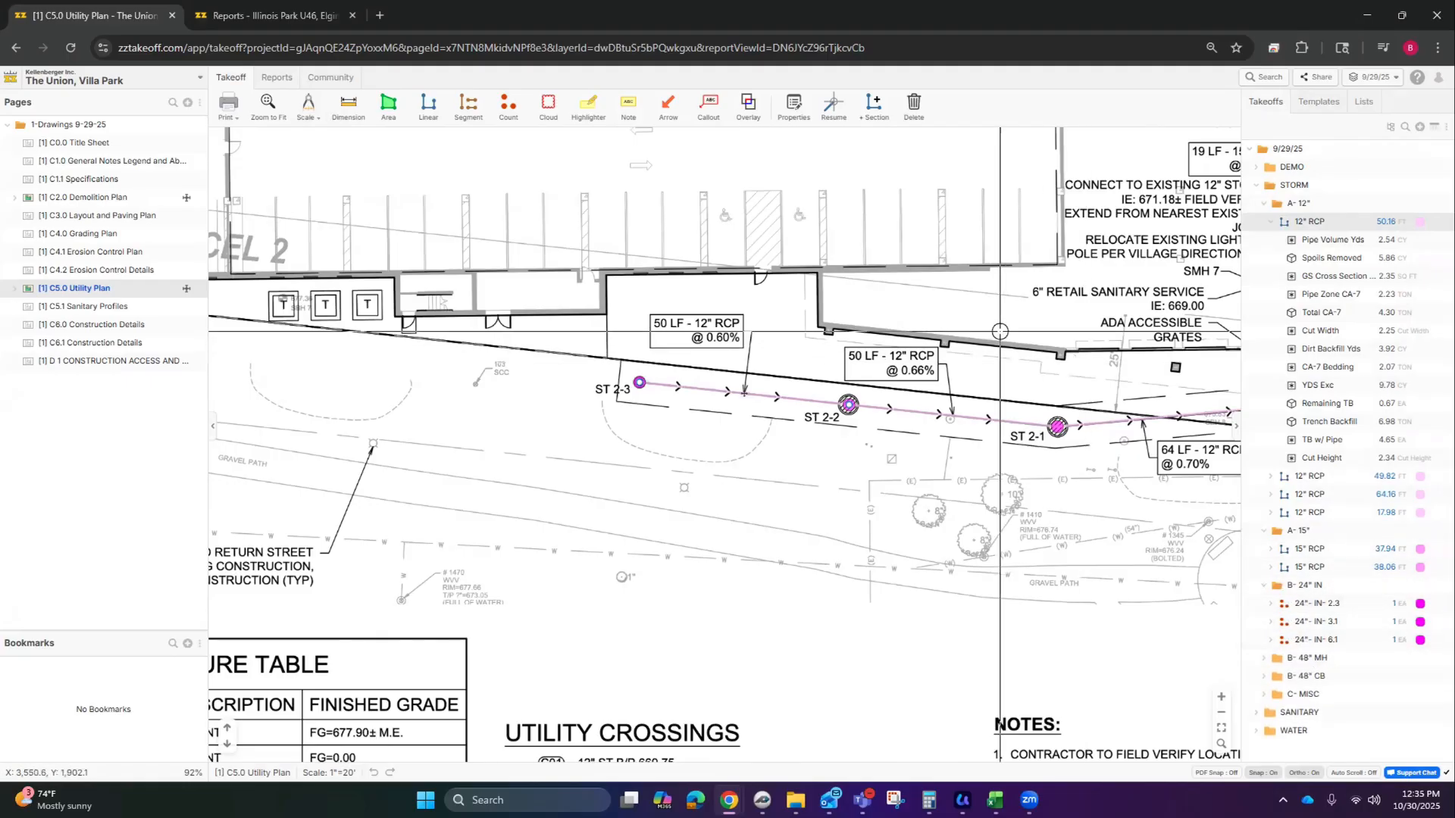
# Step: In the Takeoff Excel report with DEMO collapsed, select the four 12" RCP values and bring up Excel maximized
pyautogui.click(277, 78)
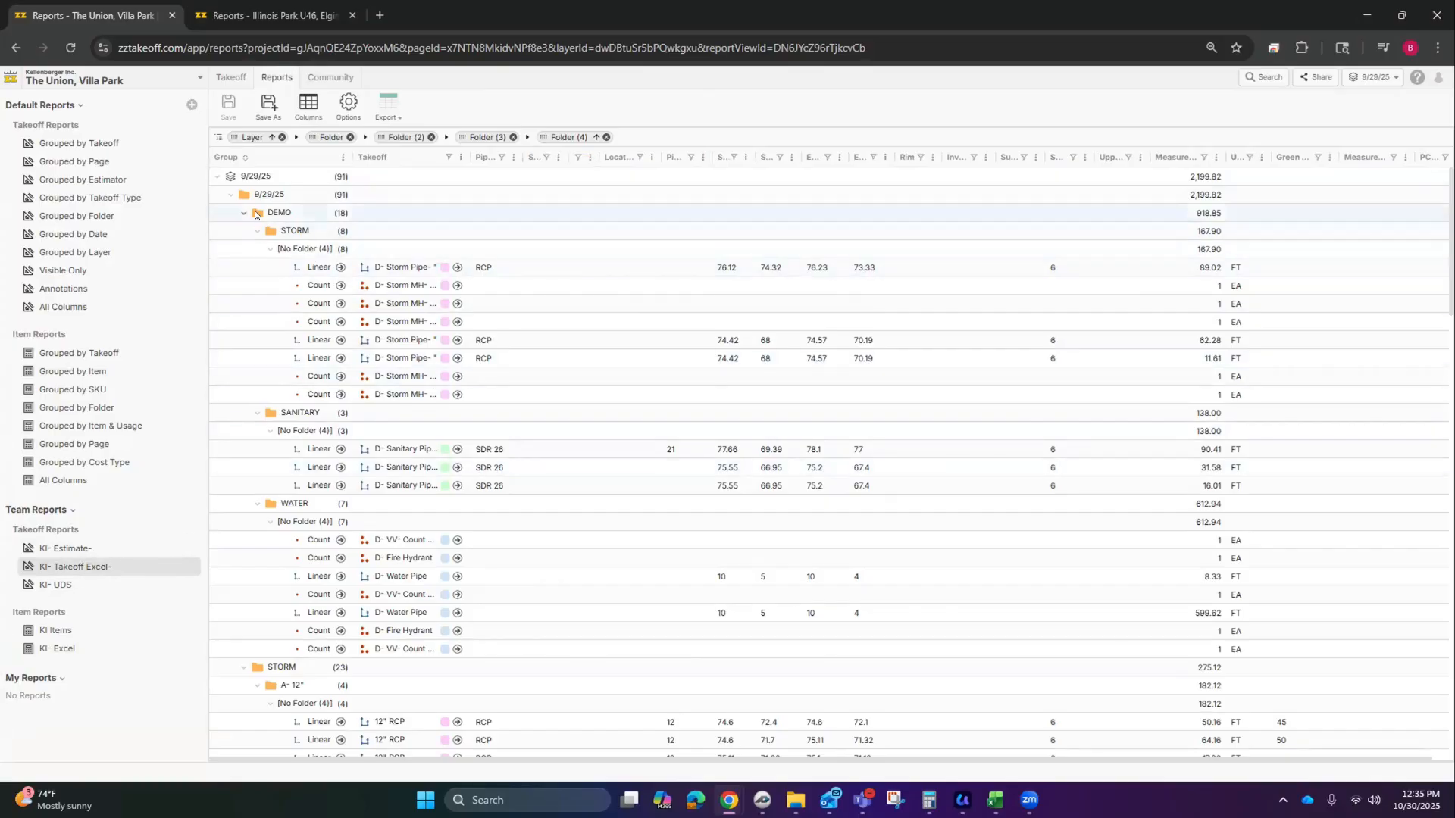
pyautogui.click(244, 213)
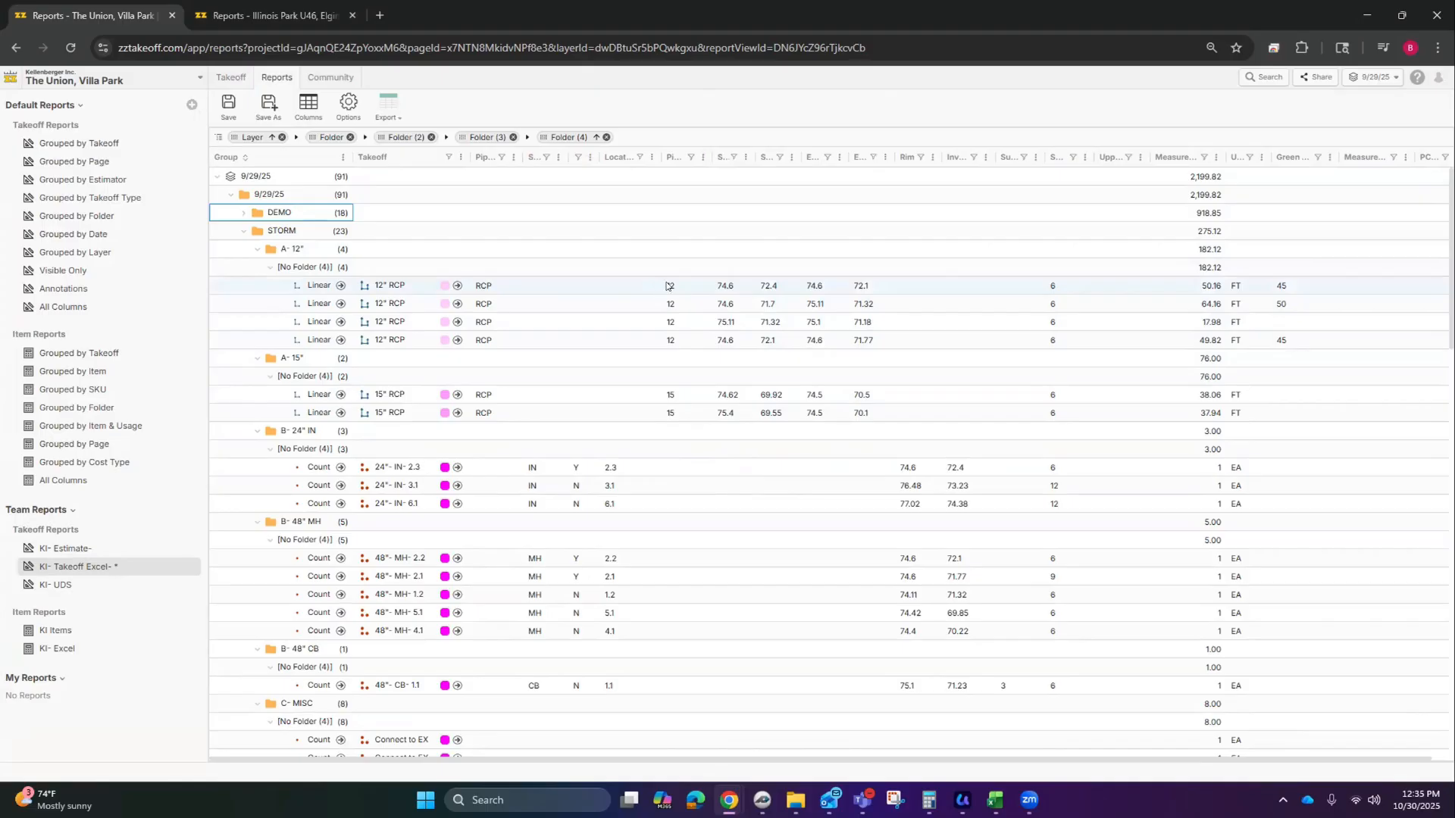
pyautogui.moveTo(667, 286); pyautogui.dragTo(876, 342)
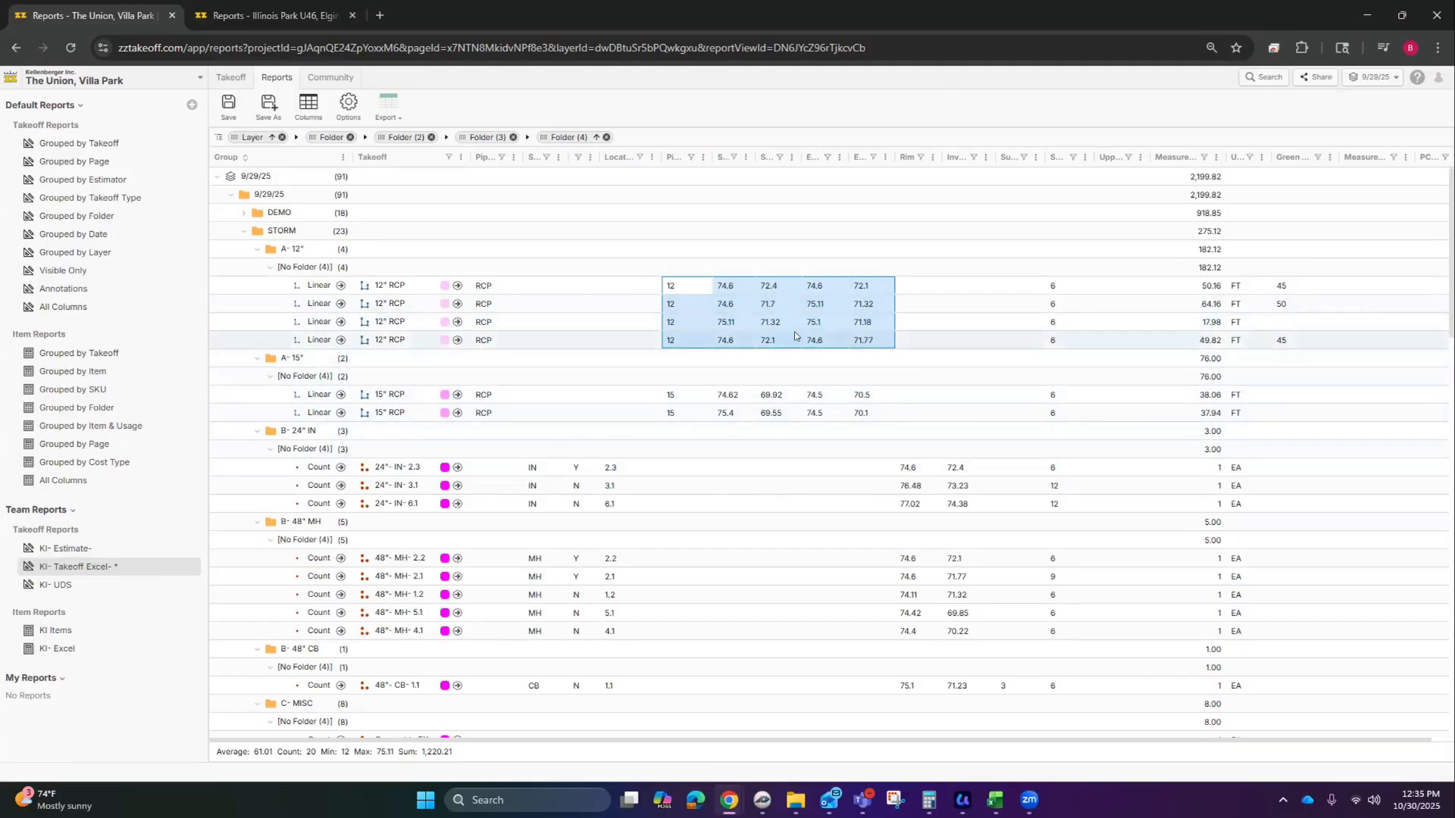
pyautogui.hotkey('alt', 'Tab')
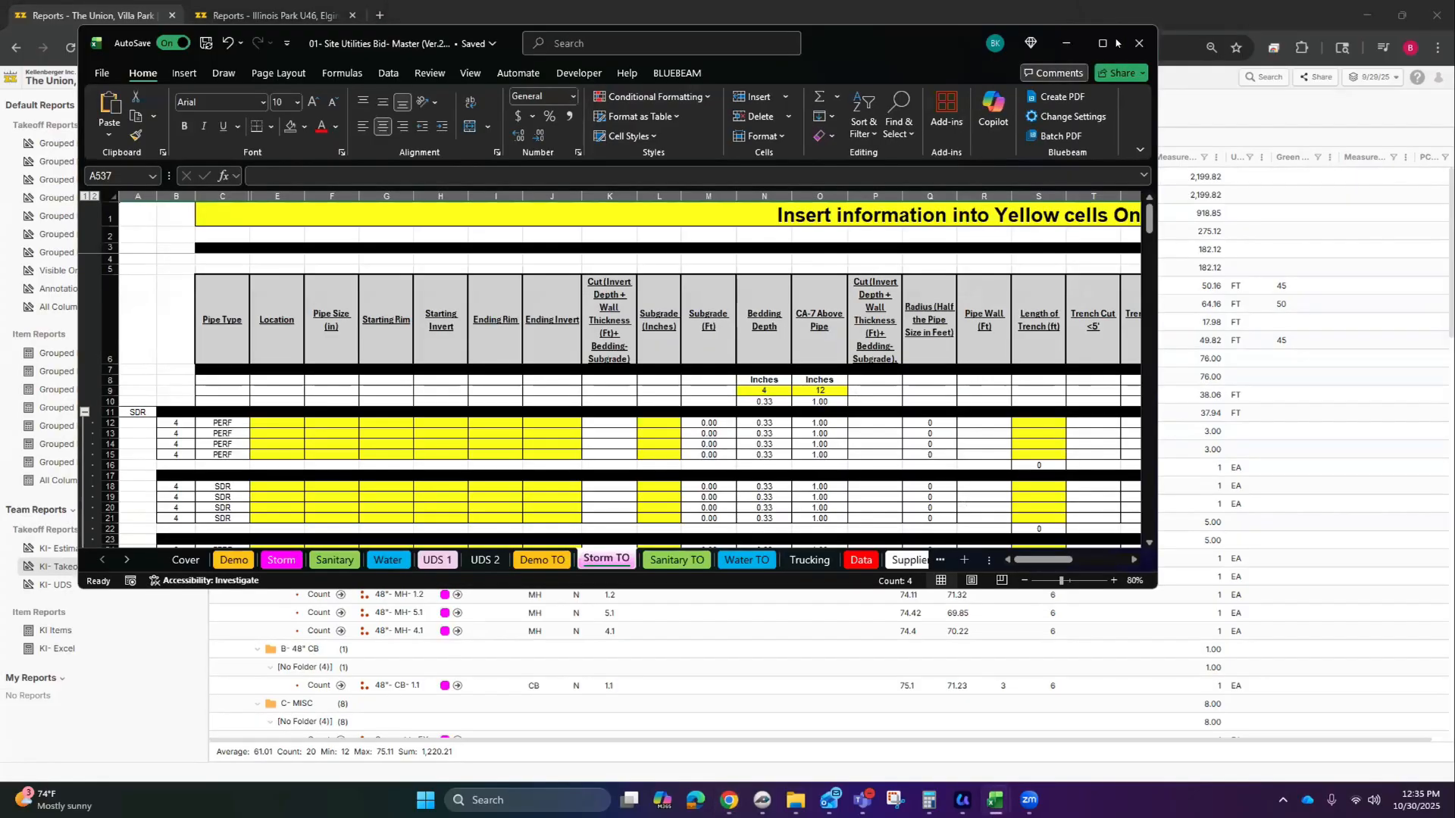
pyautogui.click(1103, 44)
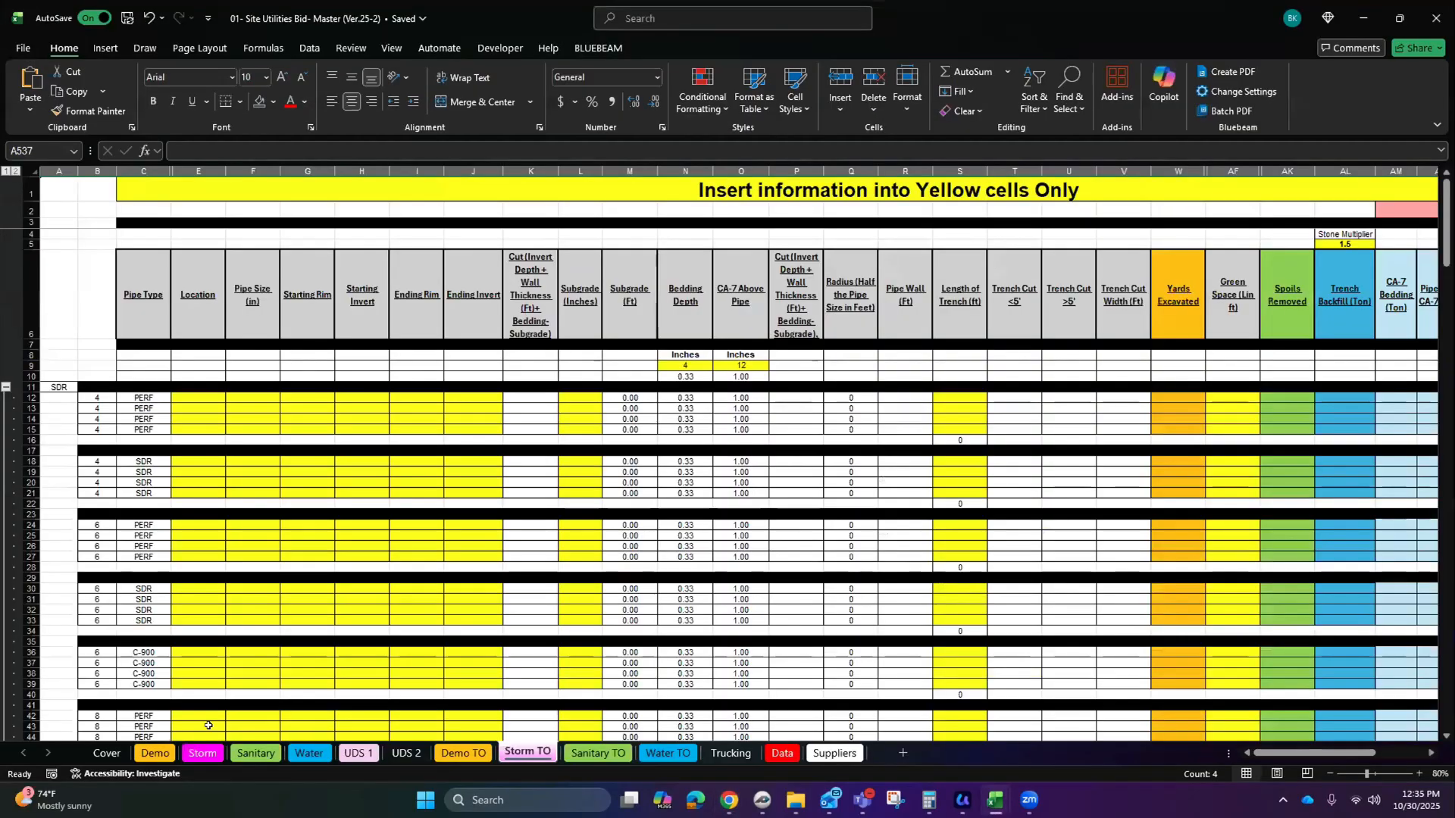
# Step: Check the Cover sheet, then select the Spoils Removed and Trench Backfill headers on Storm TO
pyautogui.click(107, 753)
pyautogui.scroll(20, 476, 478)
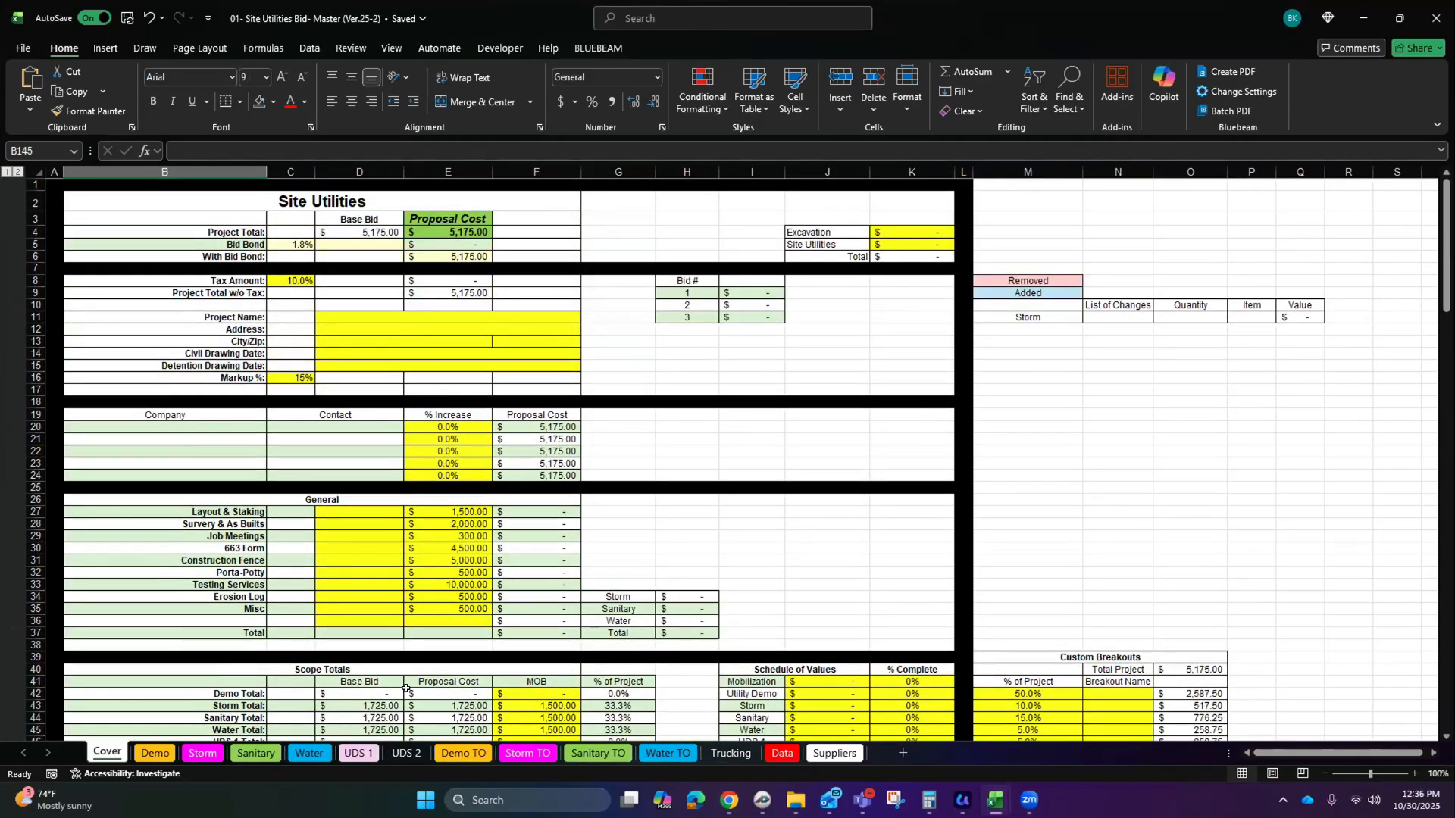
pyautogui.click(528, 753)
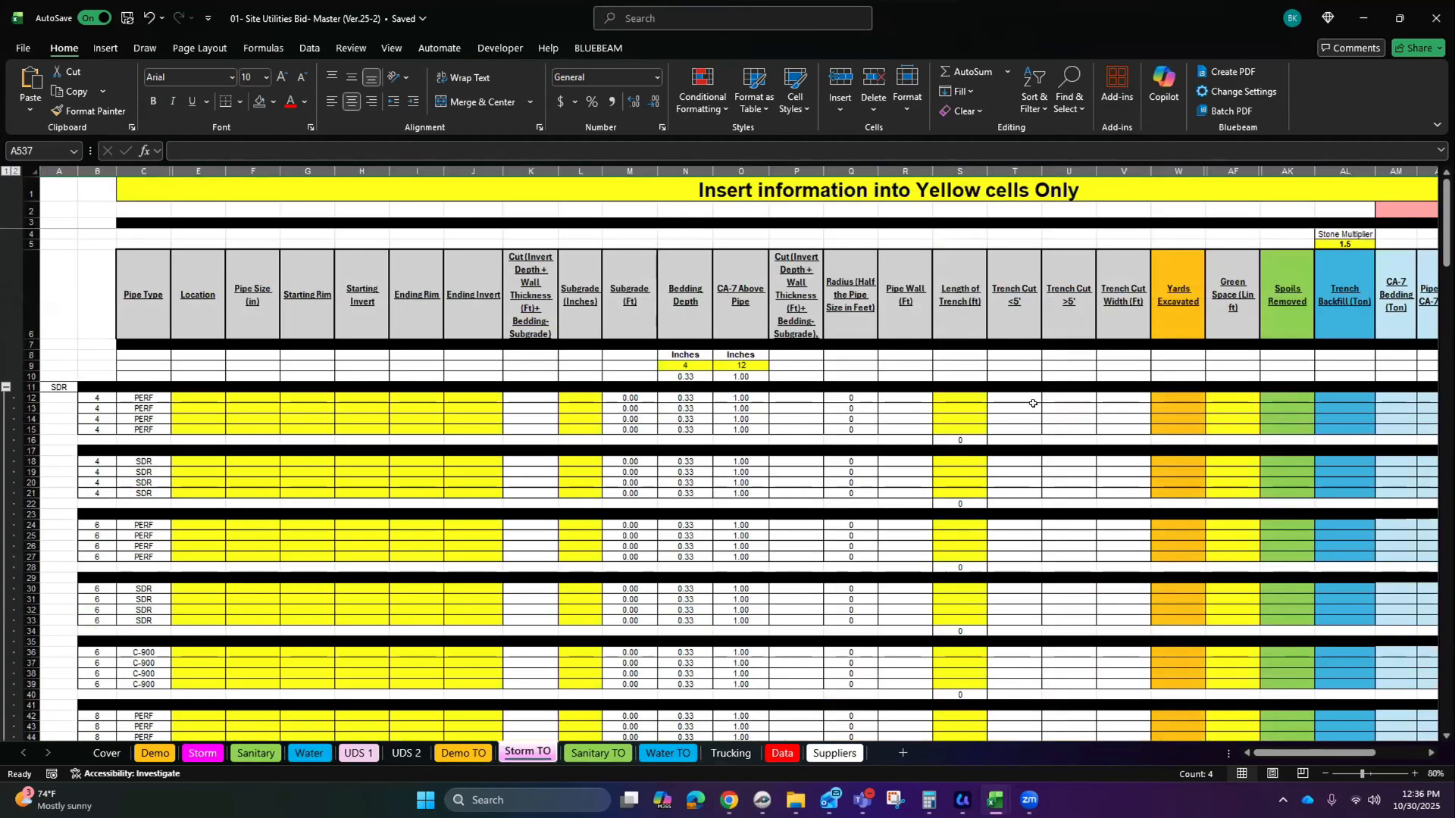
pyautogui.hscroll(3, 1033, 403)
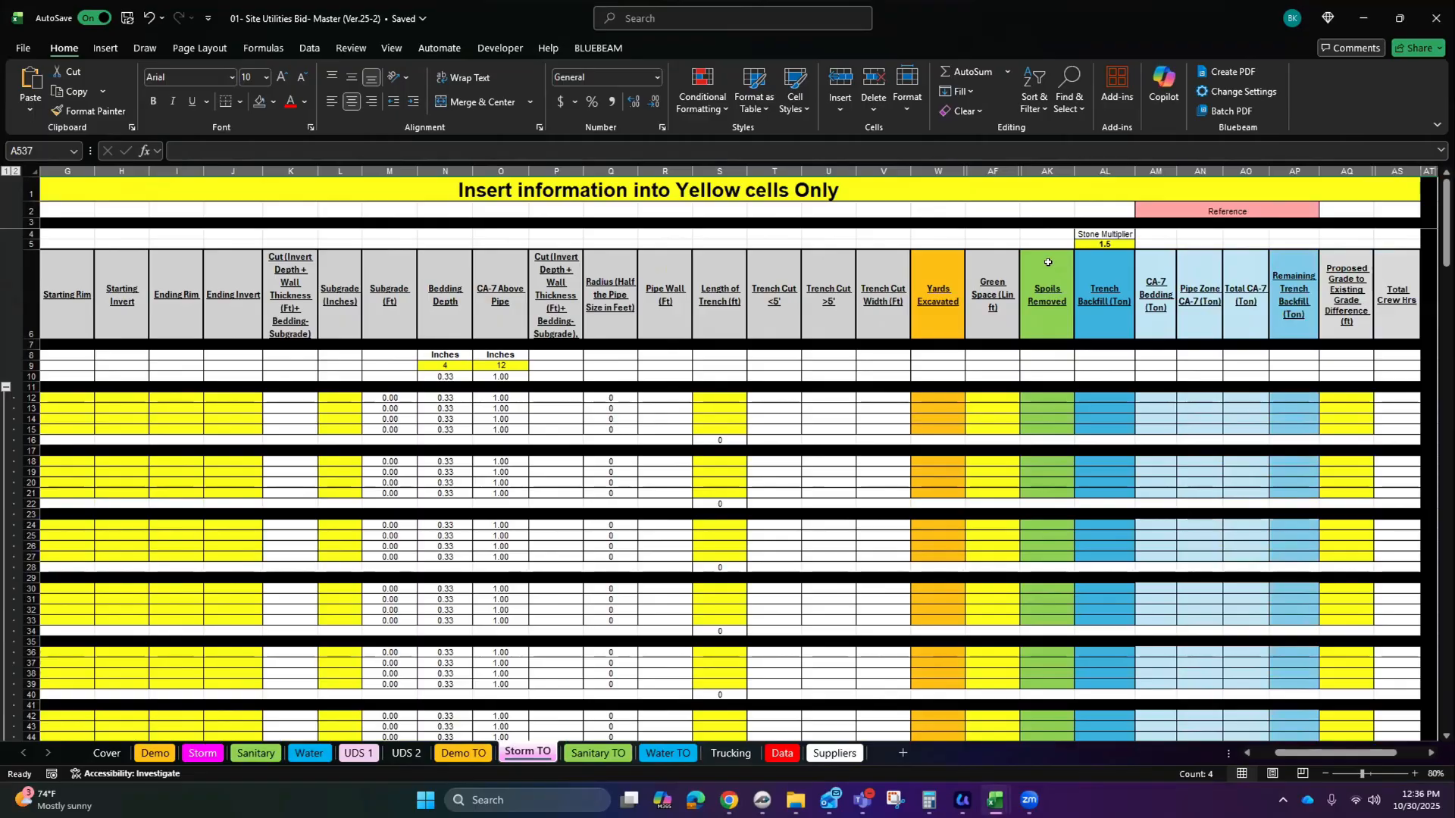
pyautogui.moveTo(1050, 294); pyautogui.dragTo(1247, 297)
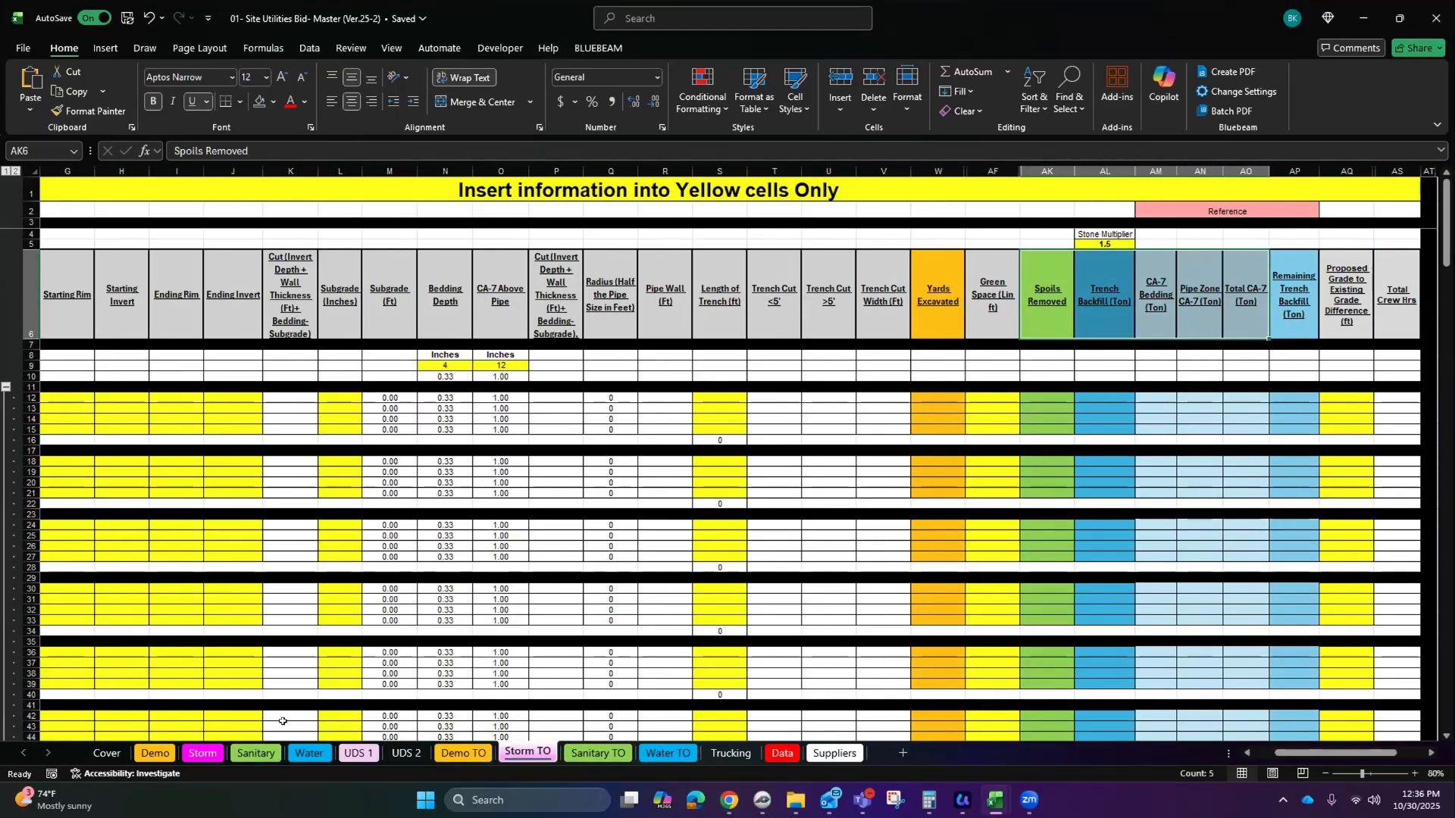
# Step: Zoom out and scroll through the Storm sheet, then return to the zzTakeoff report
pyautogui.click(202, 753)
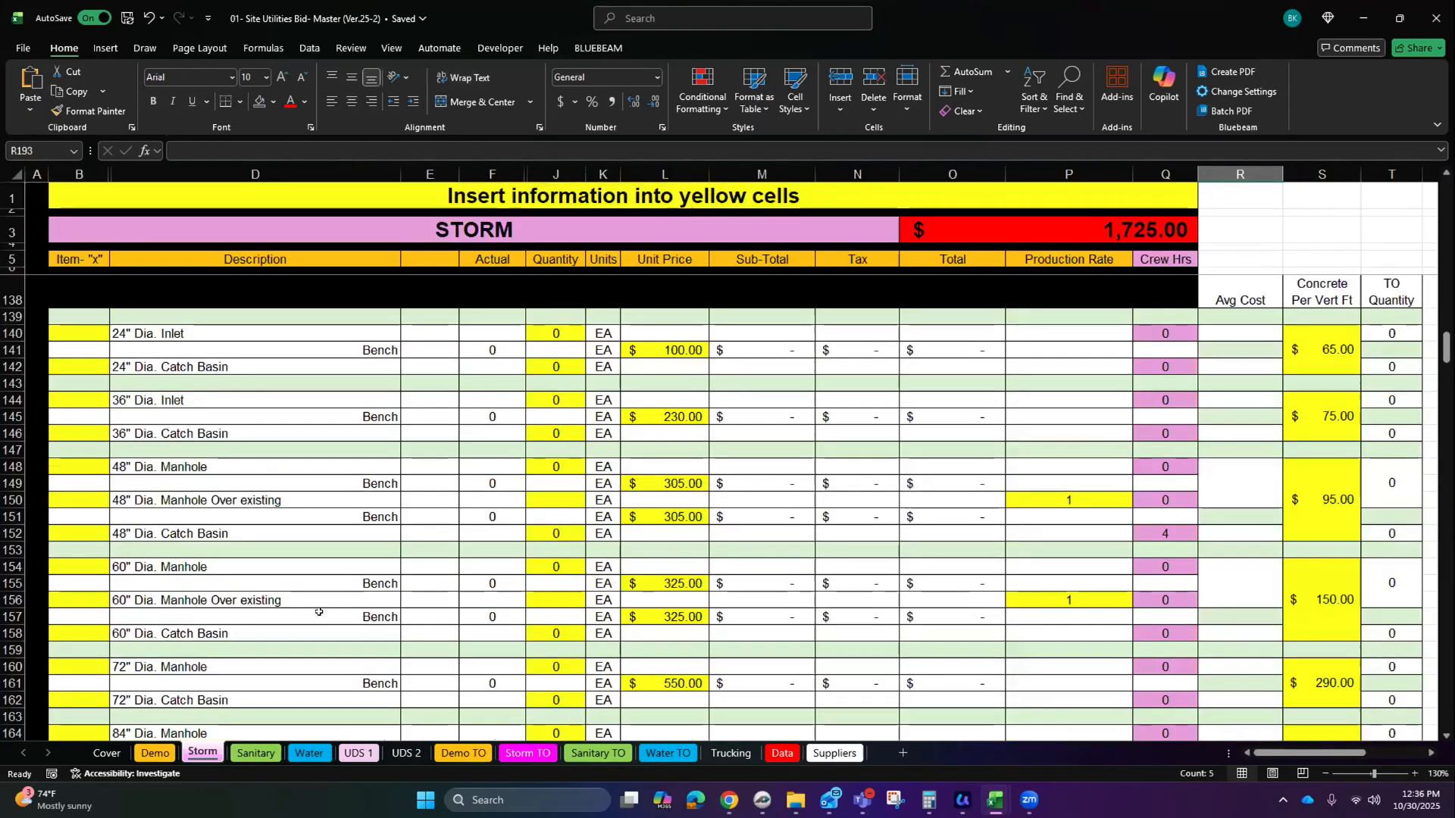
pyautogui.click(1324, 773)
pyautogui.click(1323, 773)
pyautogui.click(1324, 773)
pyautogui.click(1324, 773)
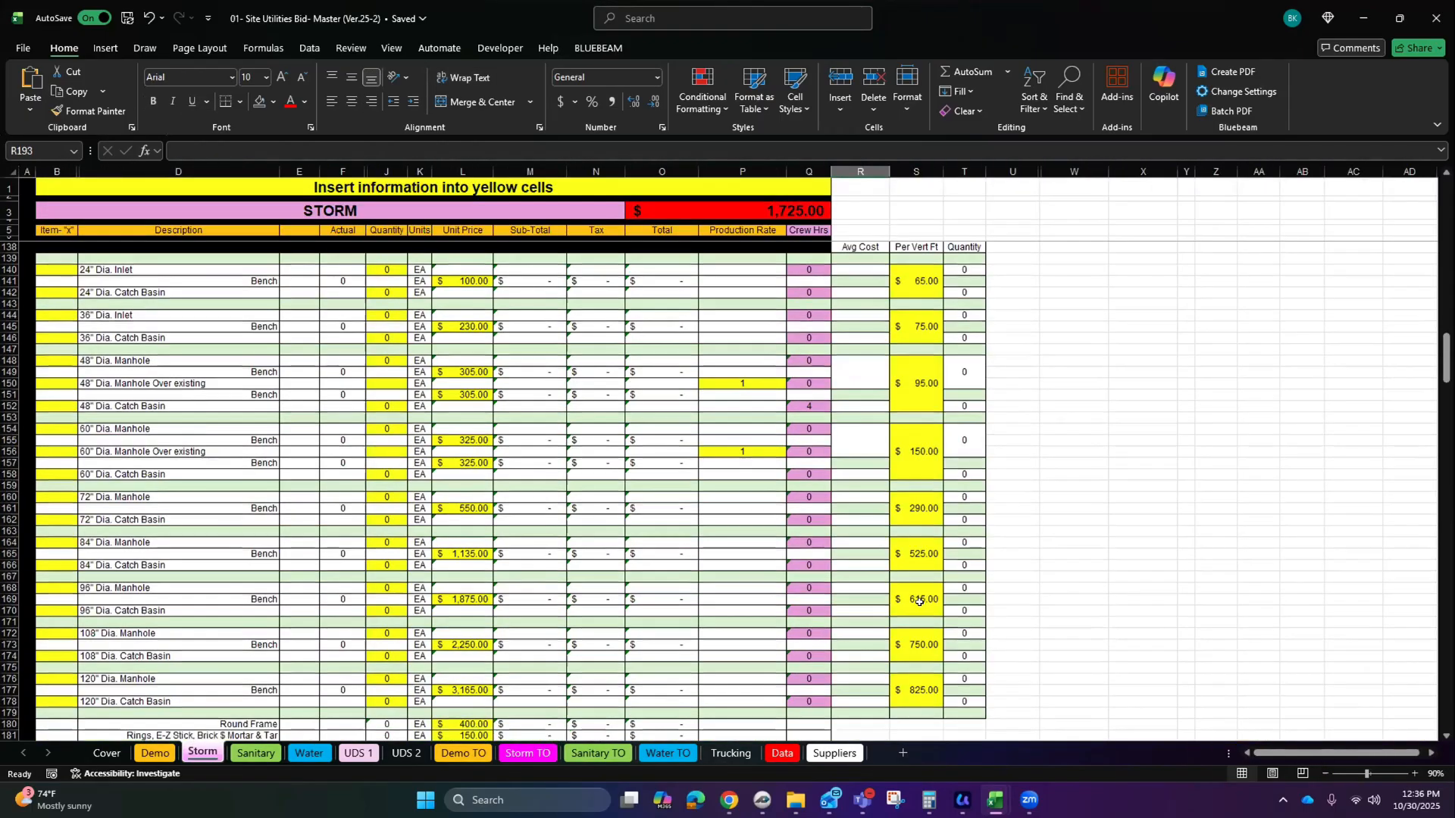
pyautogui.scroll(-20, 925, 606)
pyautogui.scroll(-20, 931, 615)
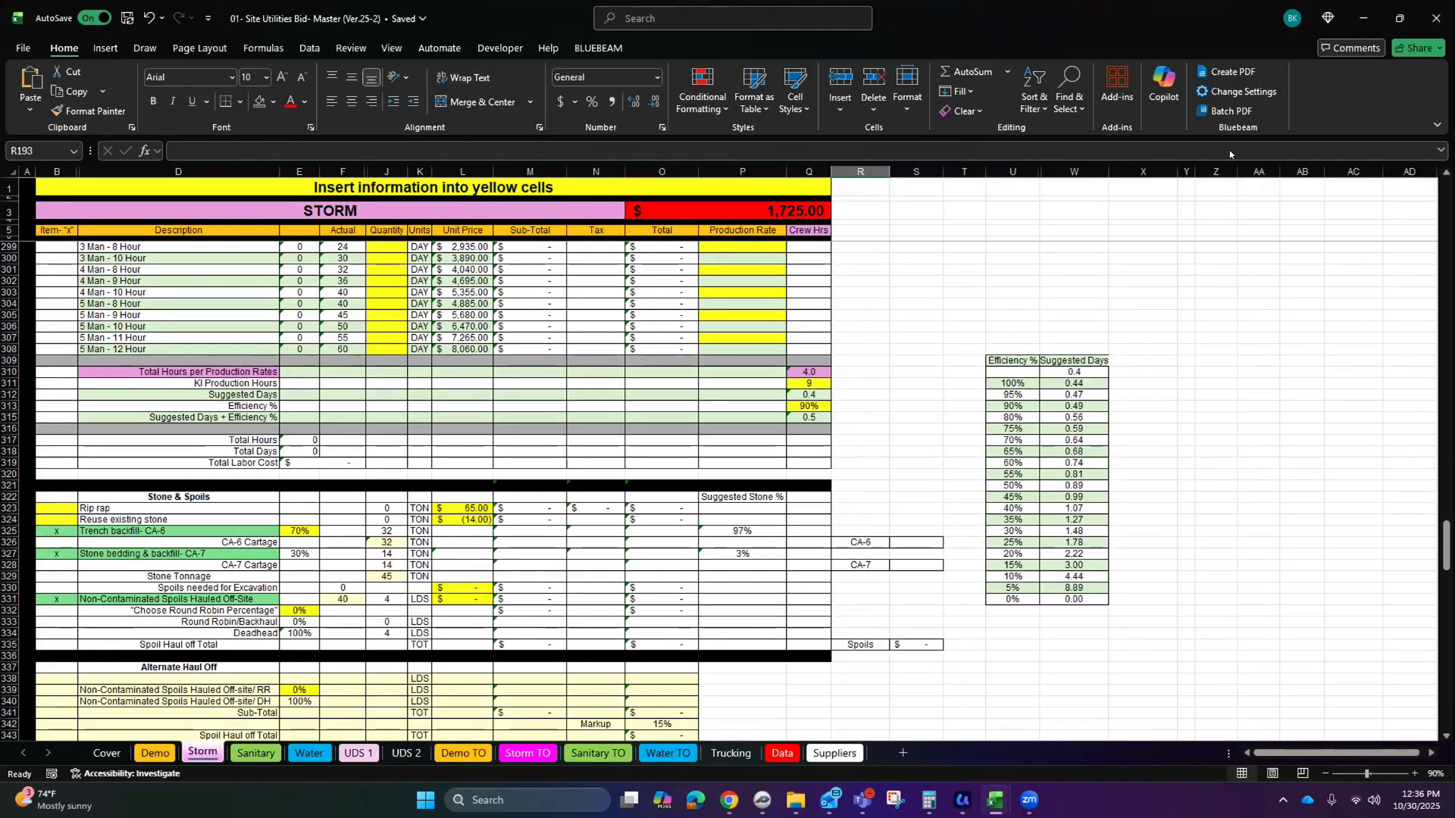
pyautogui.hotkey('alt', 'Tab')
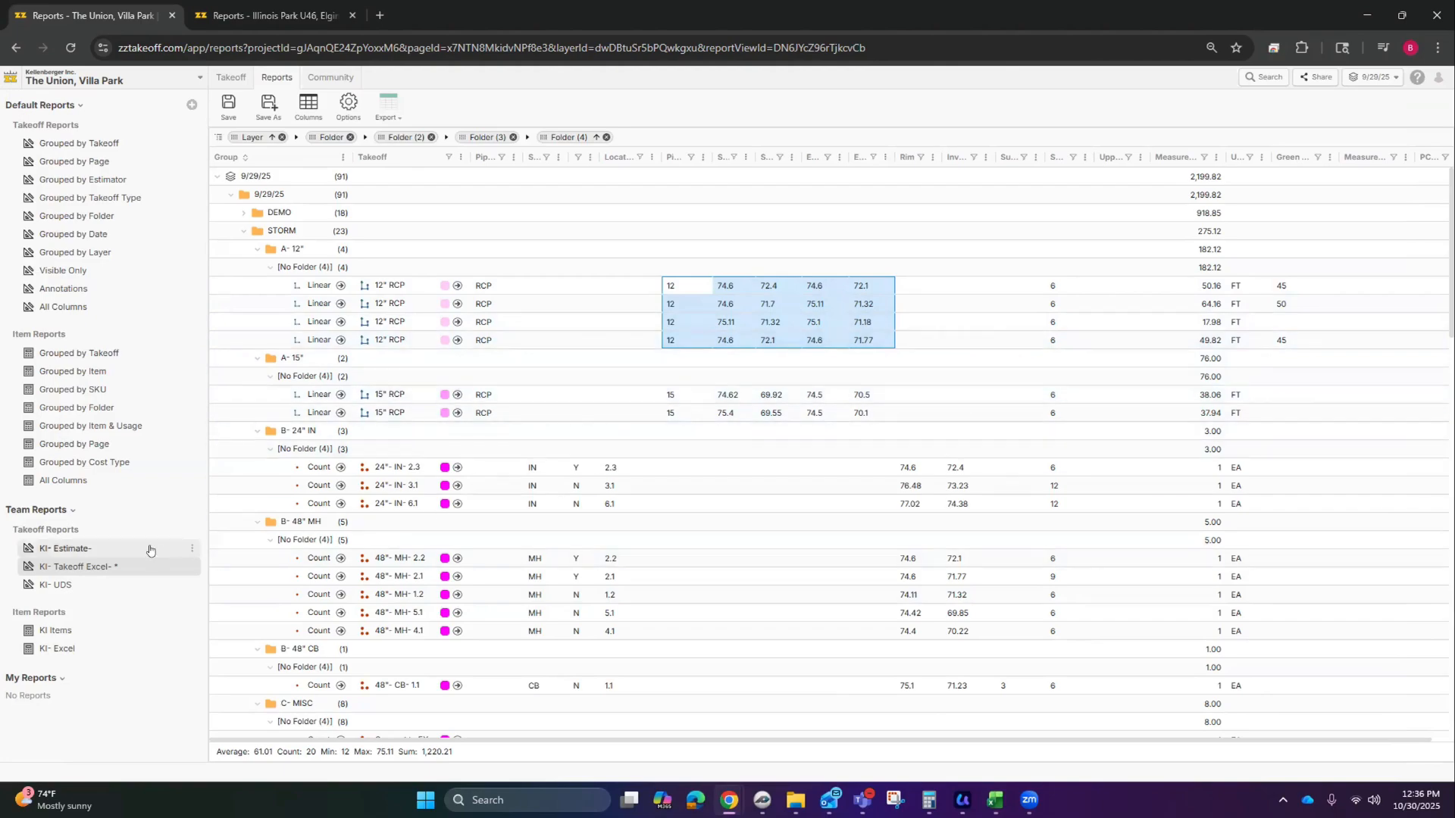
# Step: Review folder totals in the KI- Estimate- report with DEMO collapsed, then return to the C5.0 plan
pyautogui.click(80, 549)
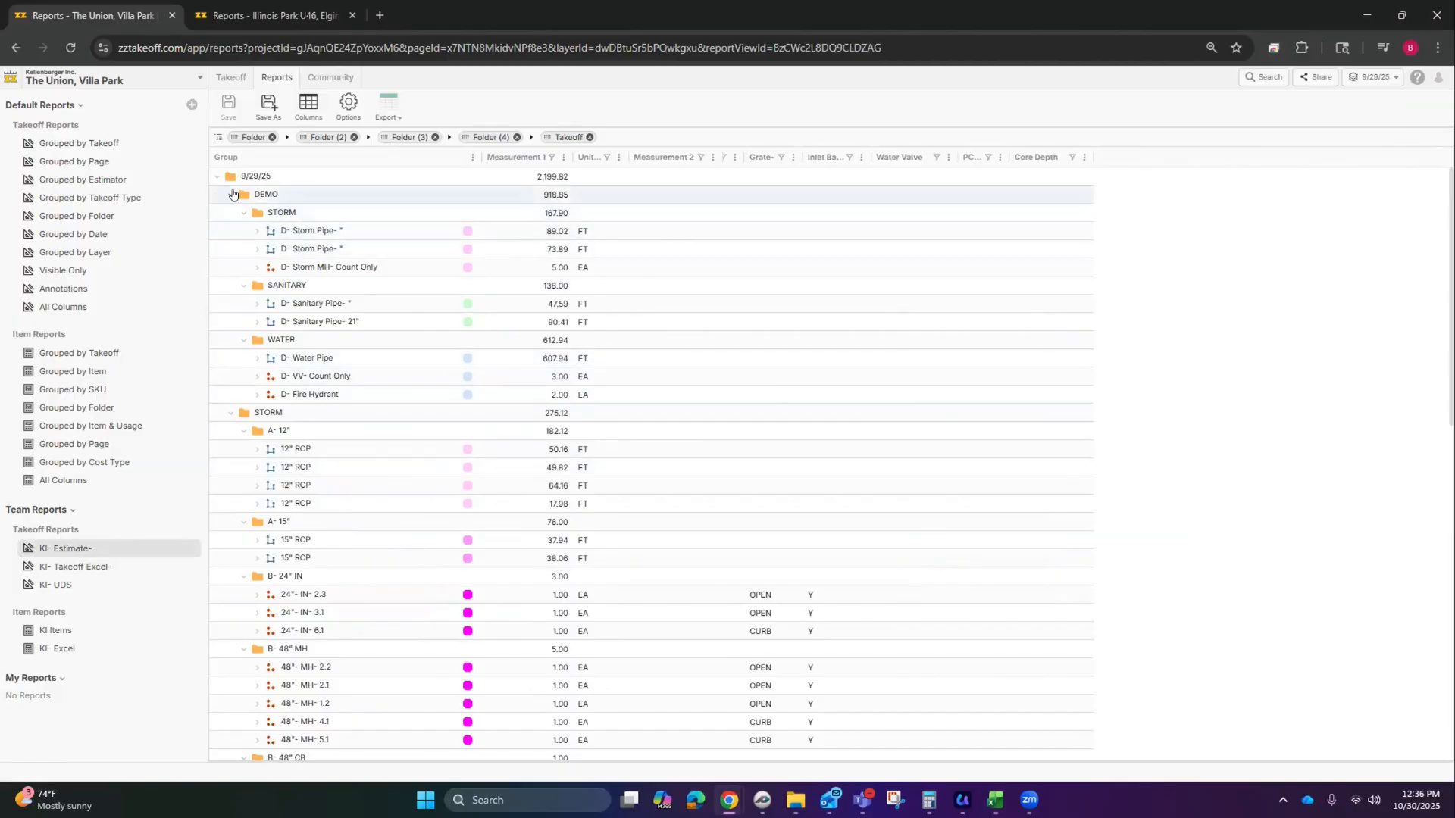
pyautogui.click(230, 194)
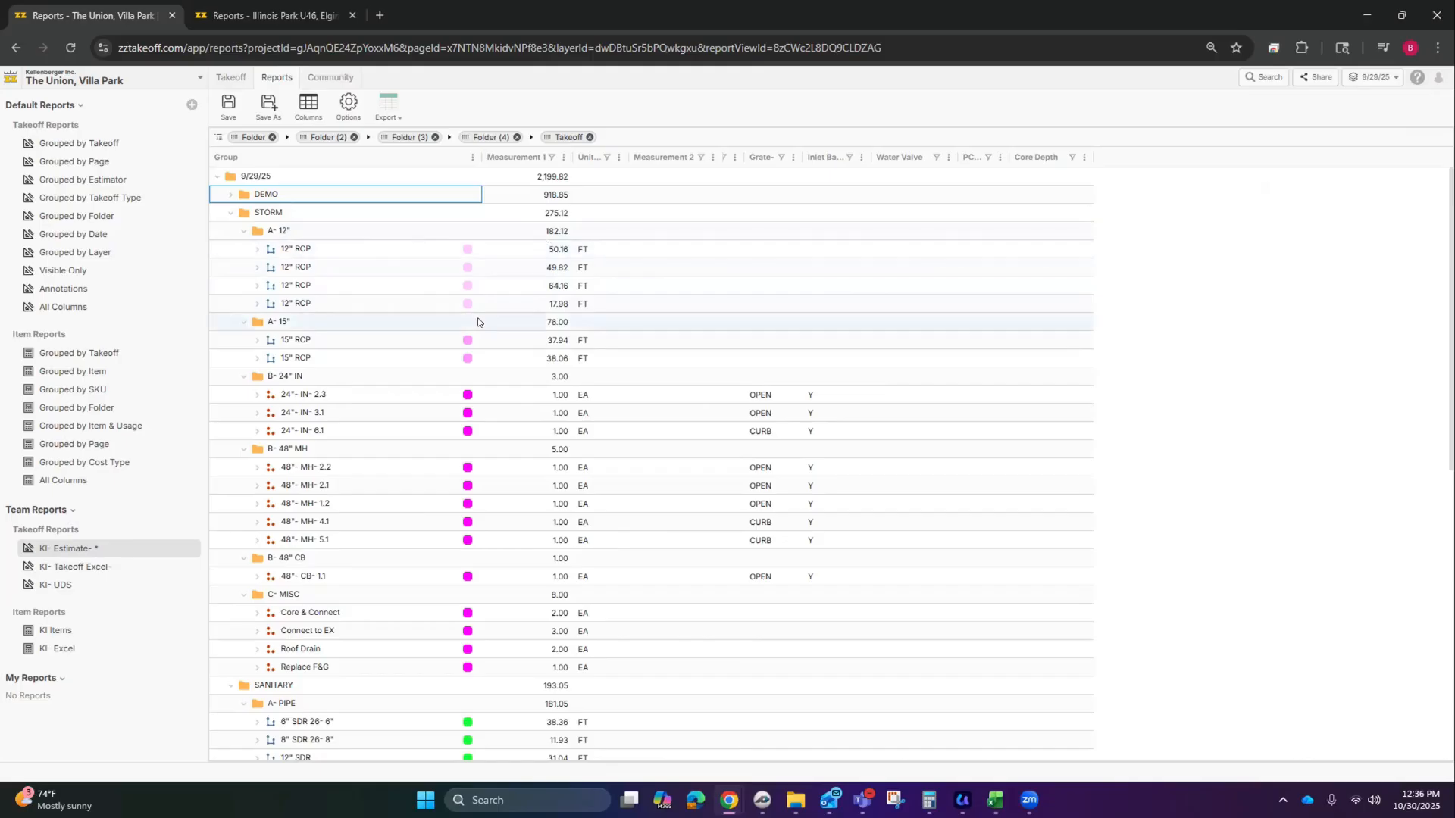
pyautogui.scroll(-1, 354, 433)
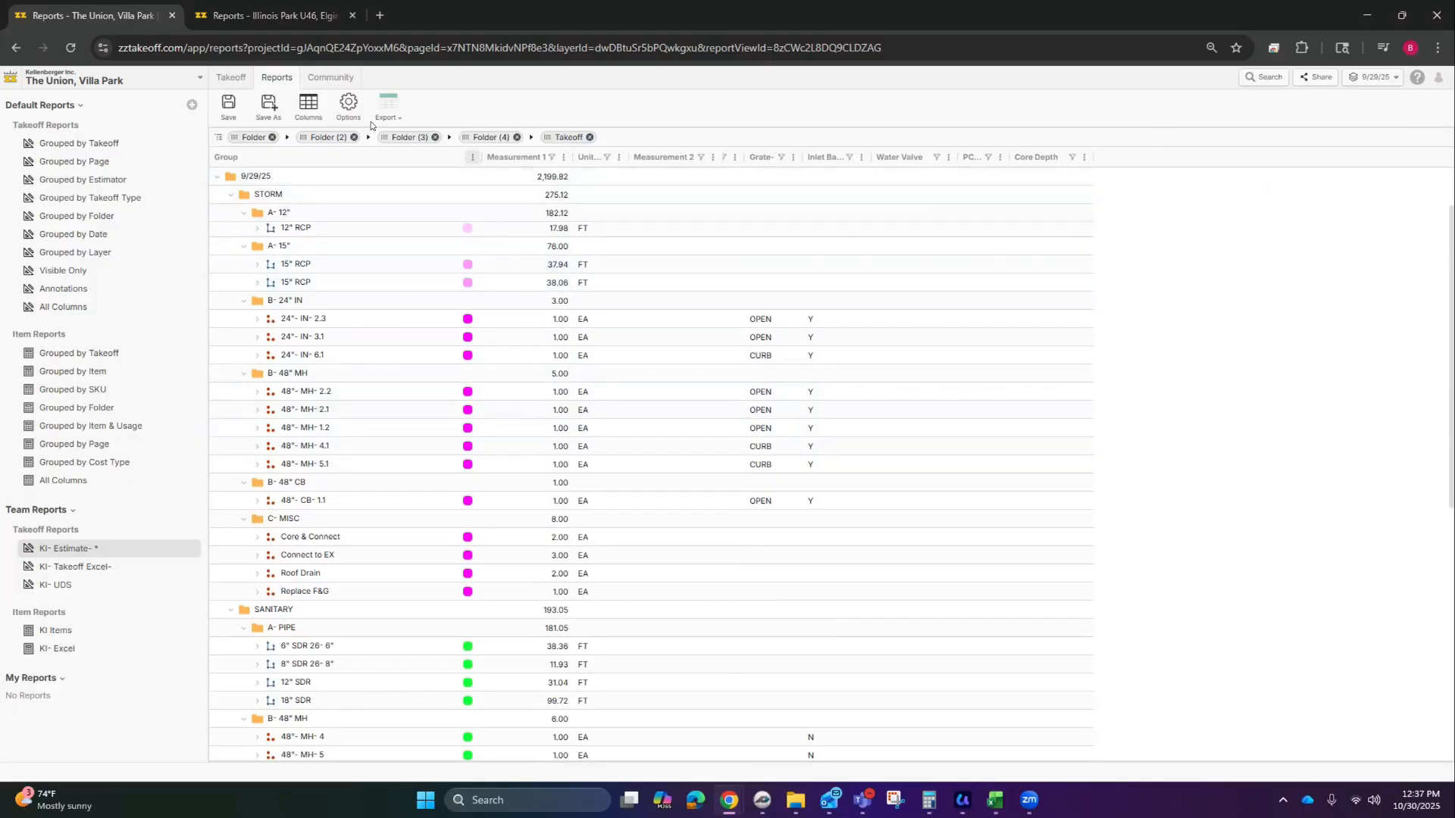
pyautogui.click(228, 78)
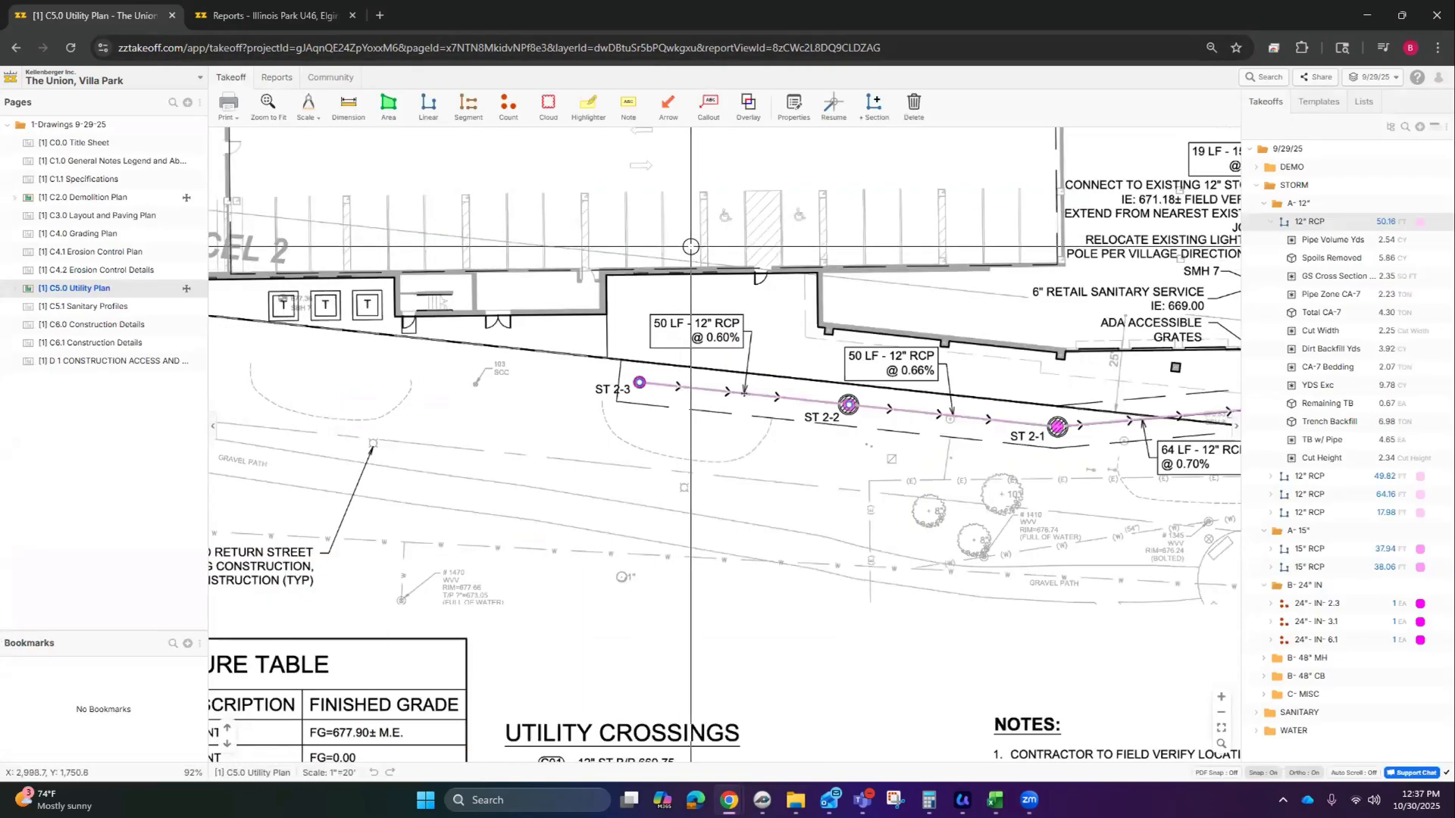
# Step: Glance at the Illinois Park report, return to the C5.0 Utility Plan, and open a blank browser tab
pyautogui.click(249, 15)
pyautogui.click(106, 15)
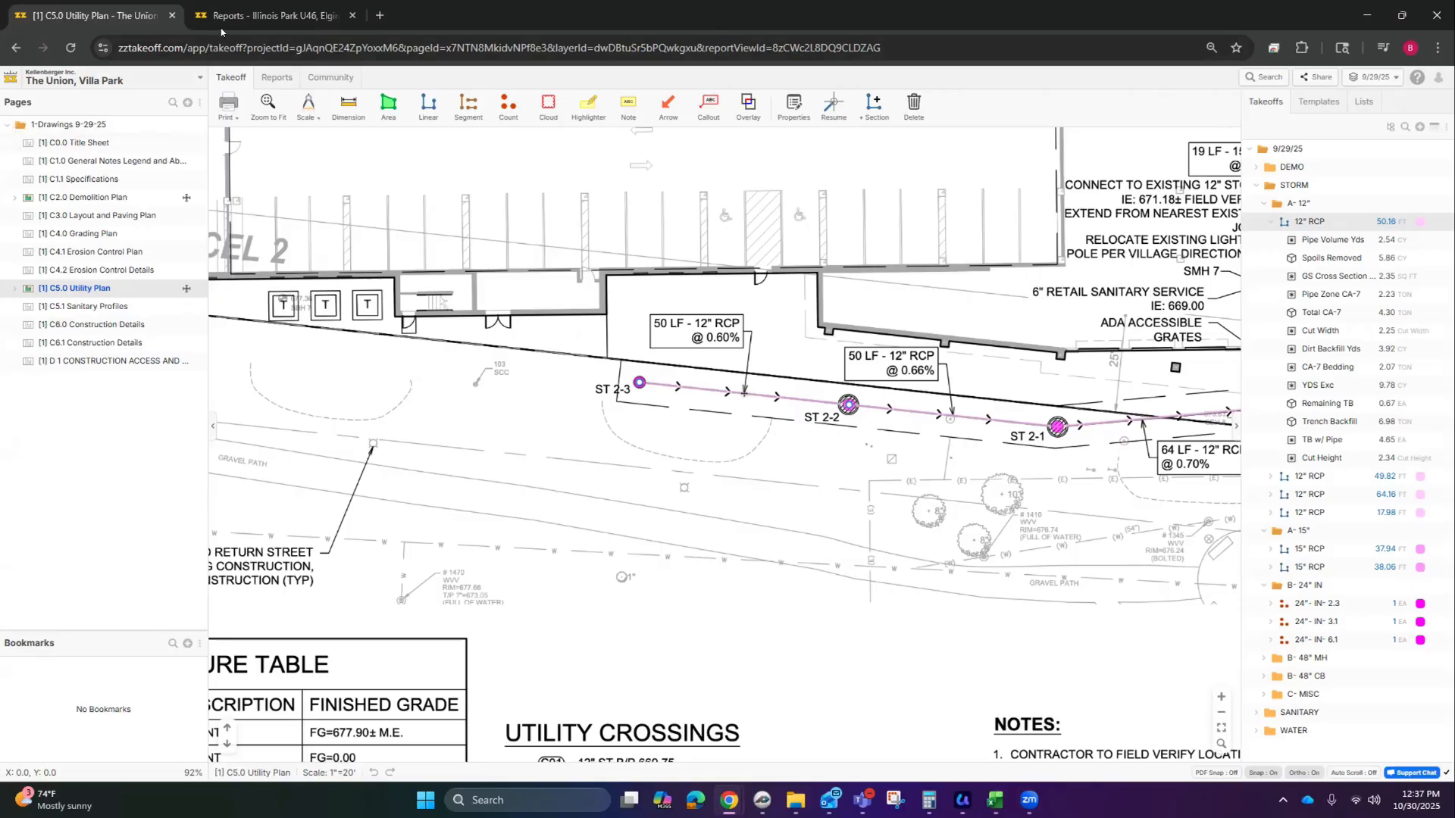
pyautogui.click(376, 16)
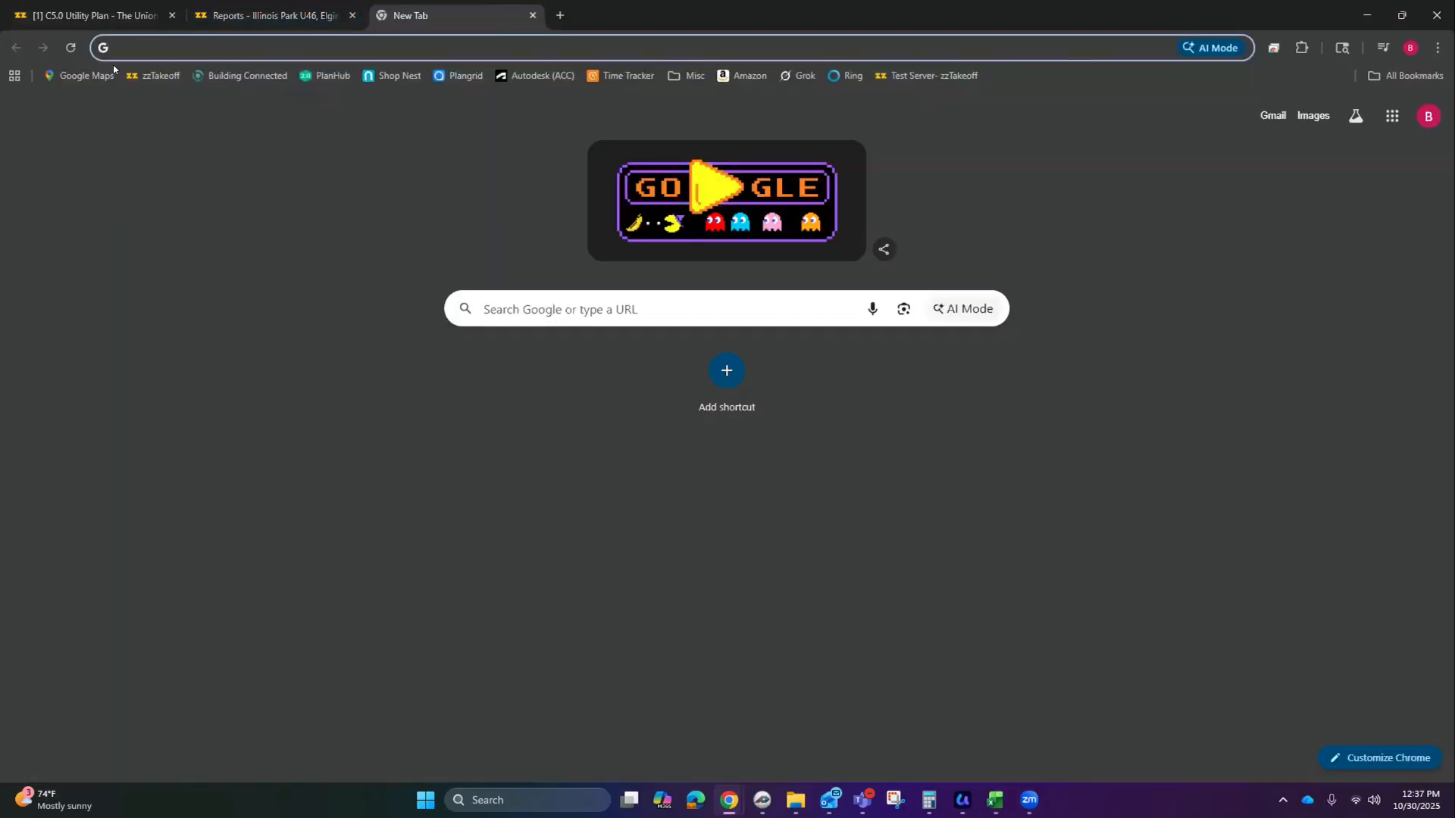
# Step: Load zztakeoff.com/app/takeoff in the new tab and open the Glenview Residential project
pyautogui.write('zztakeoff.com/app/takeoff')
pyautogui.press('Return')
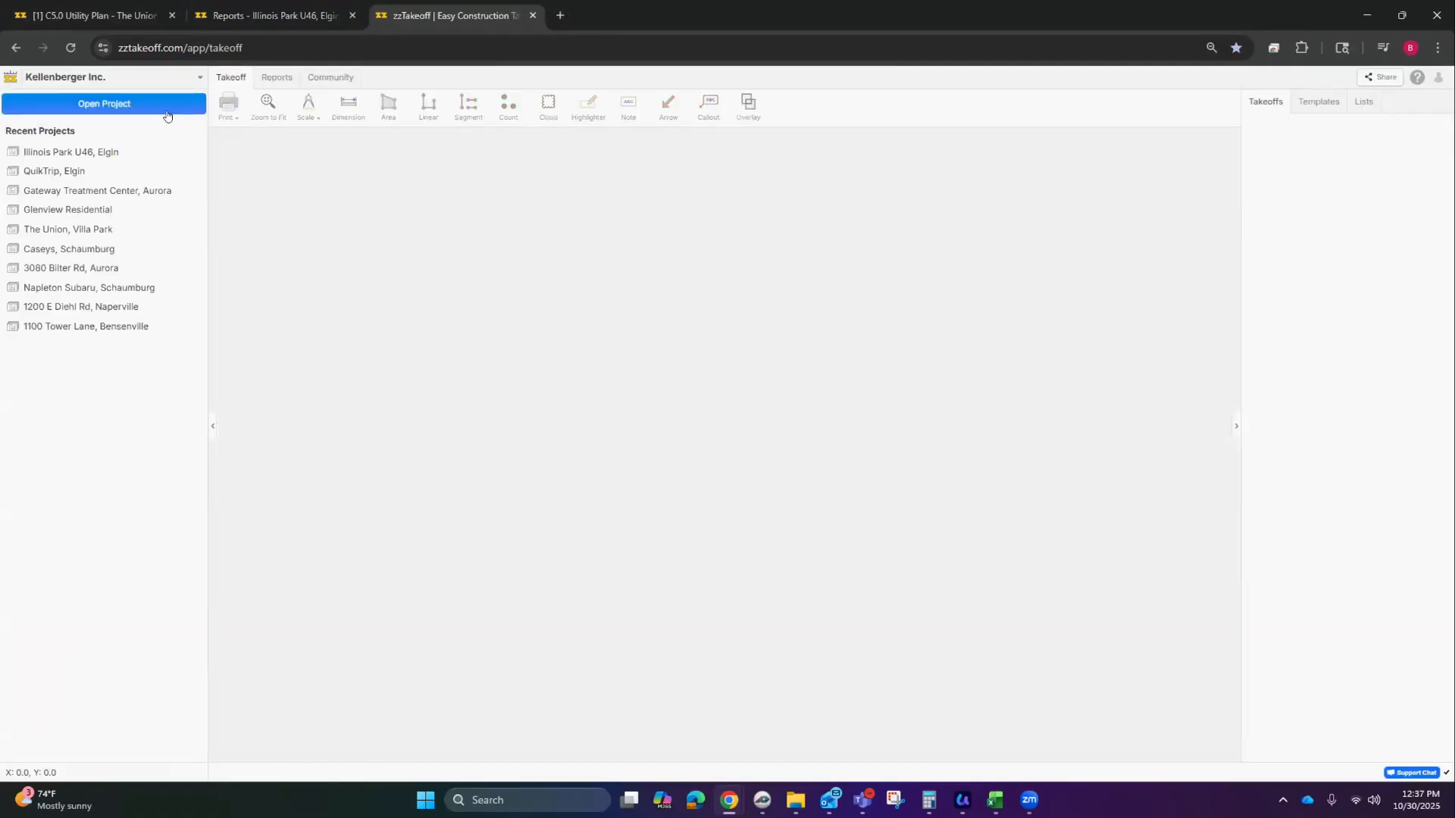
pyautogui.click(89, 209)
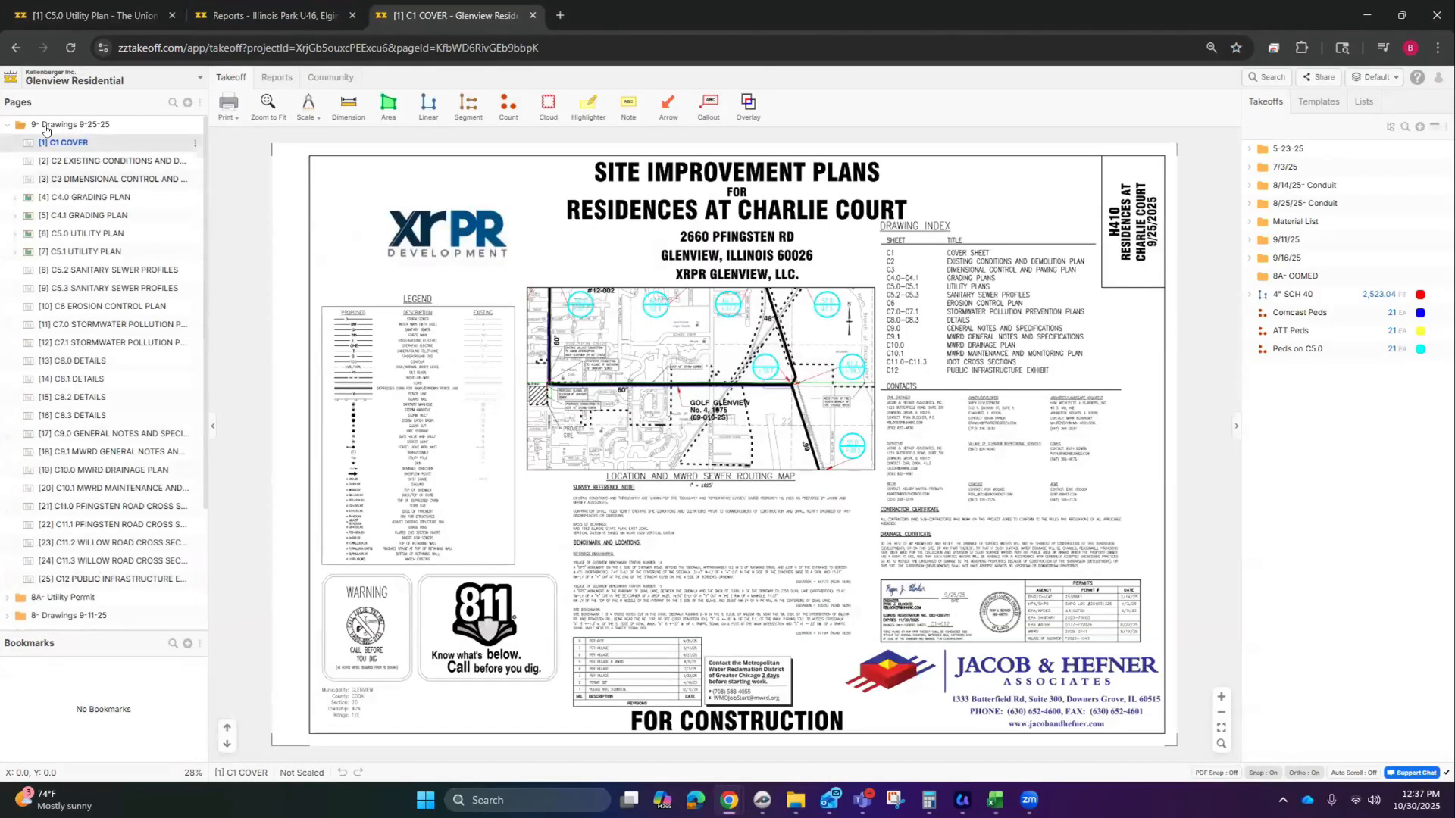
# Step: Open the C5.1 UTILITY PLAN sheet from the 9- Drawings 9-25-25 folder, then switch back to The Union's C5.0 plan
pyautogui.click(7, 126)
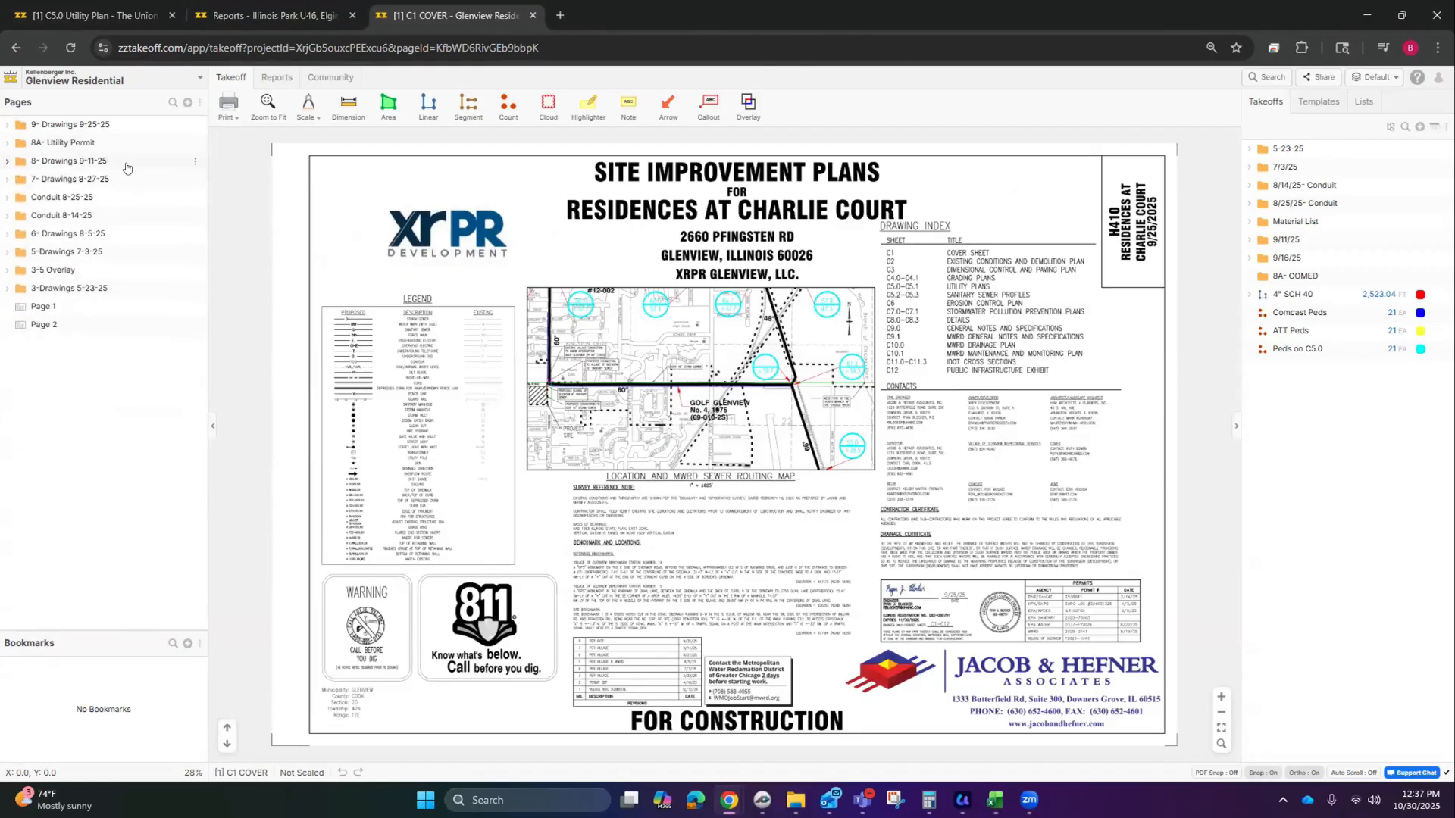
pyautogui.click(1371, 79)
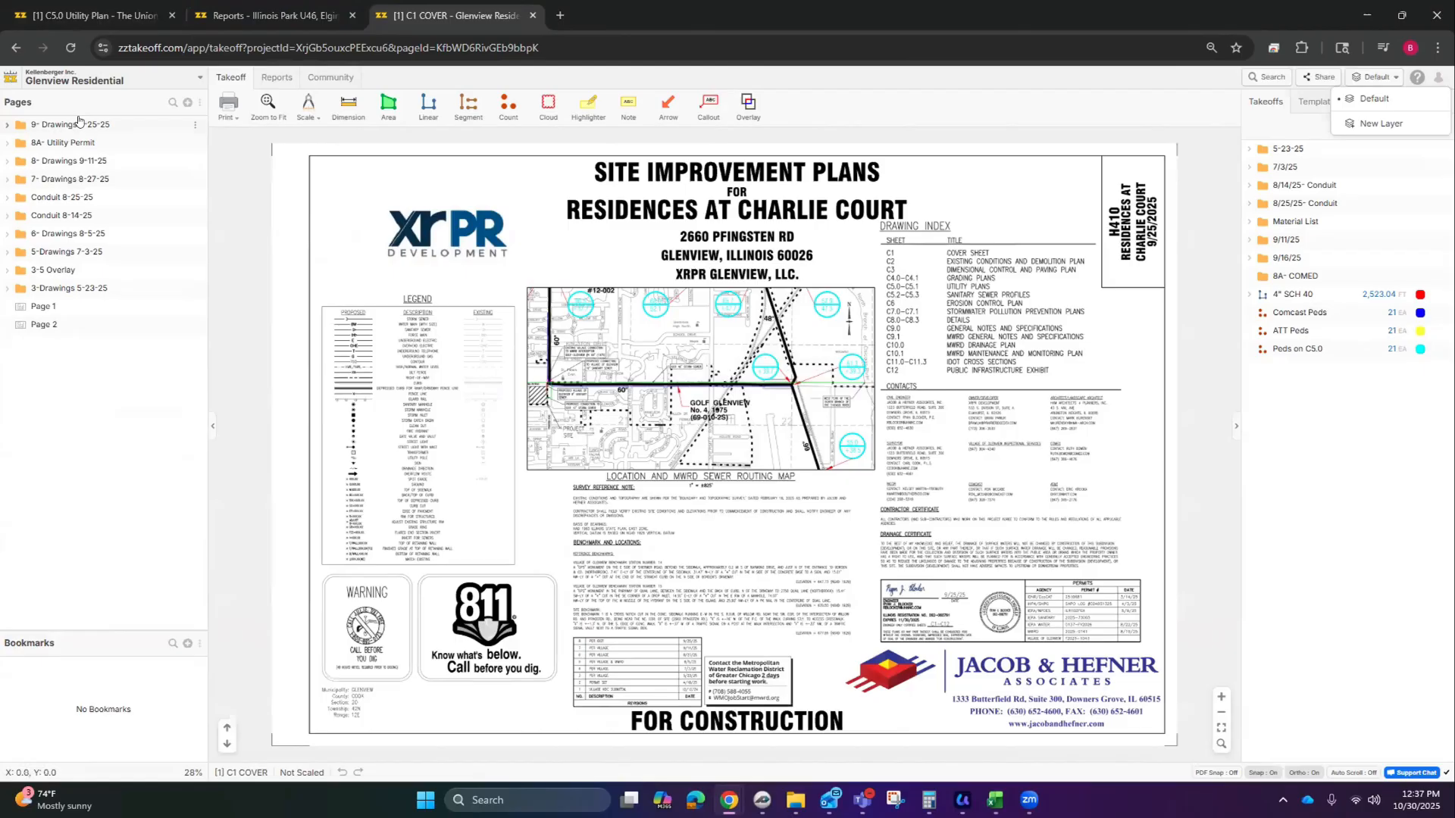
pyautogui.click(79, 123)
pyautogui.click(70, 144)
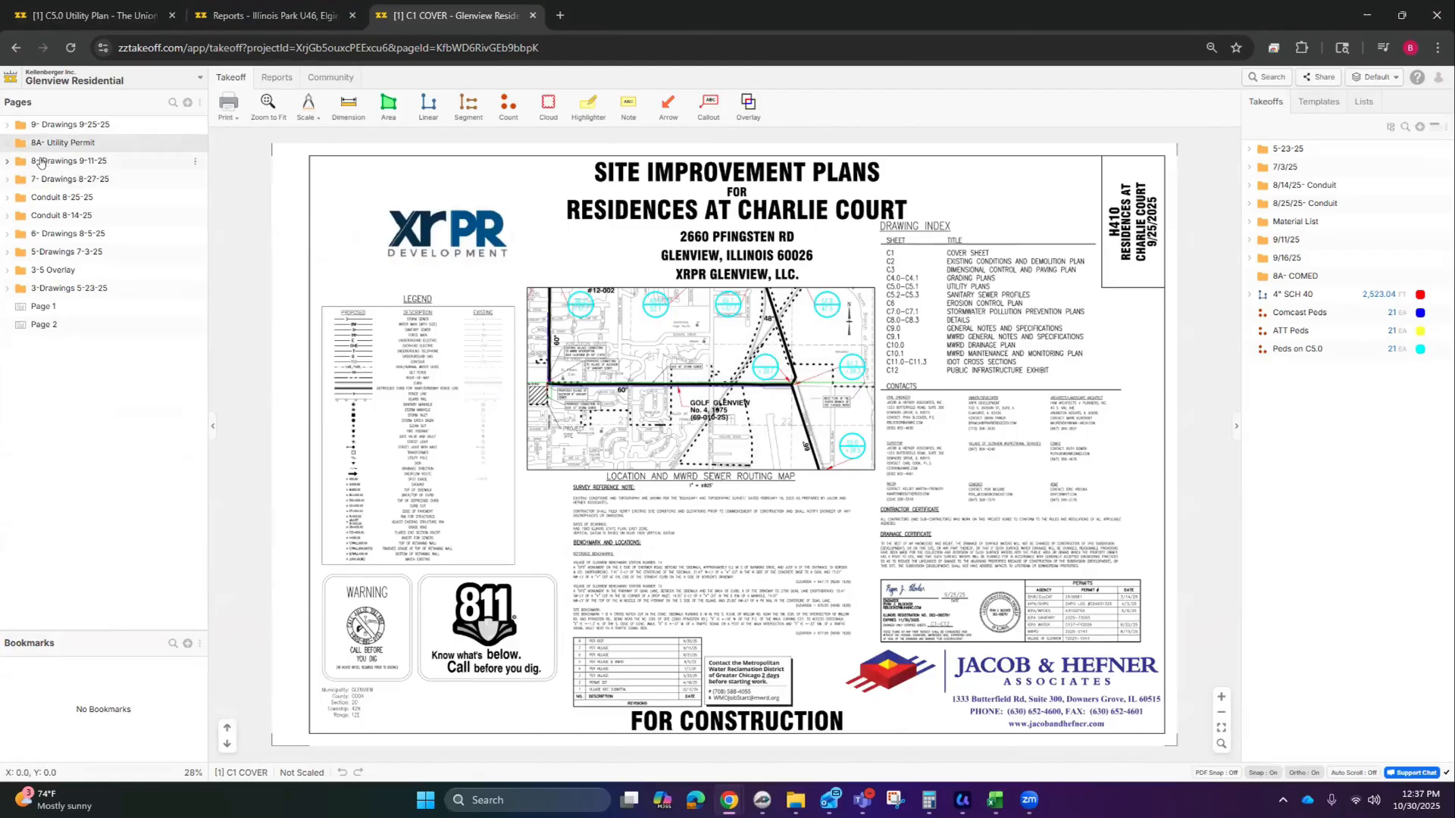
pyautogui.click(9, 125)
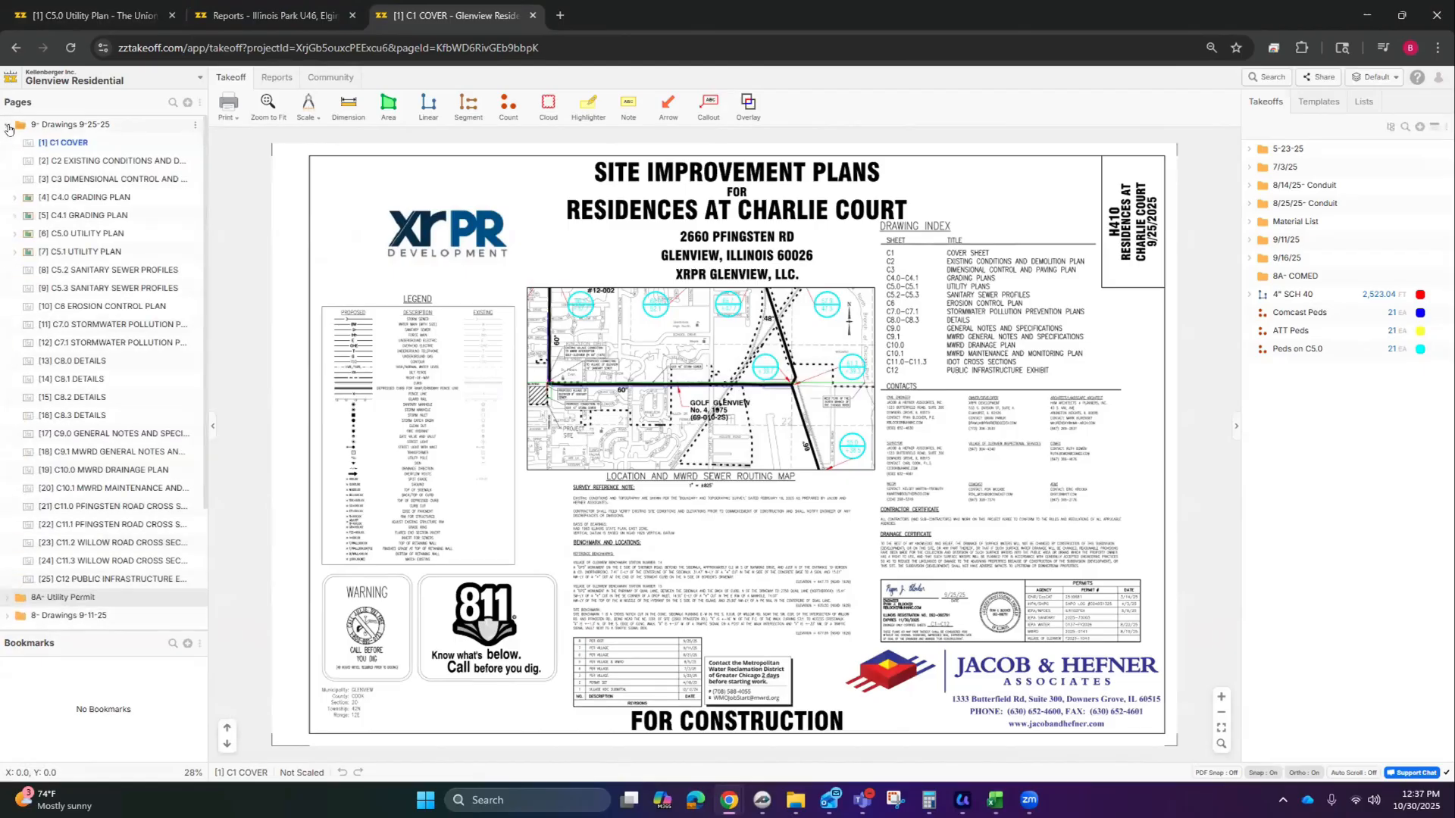
pyautogui.click(70, 252)
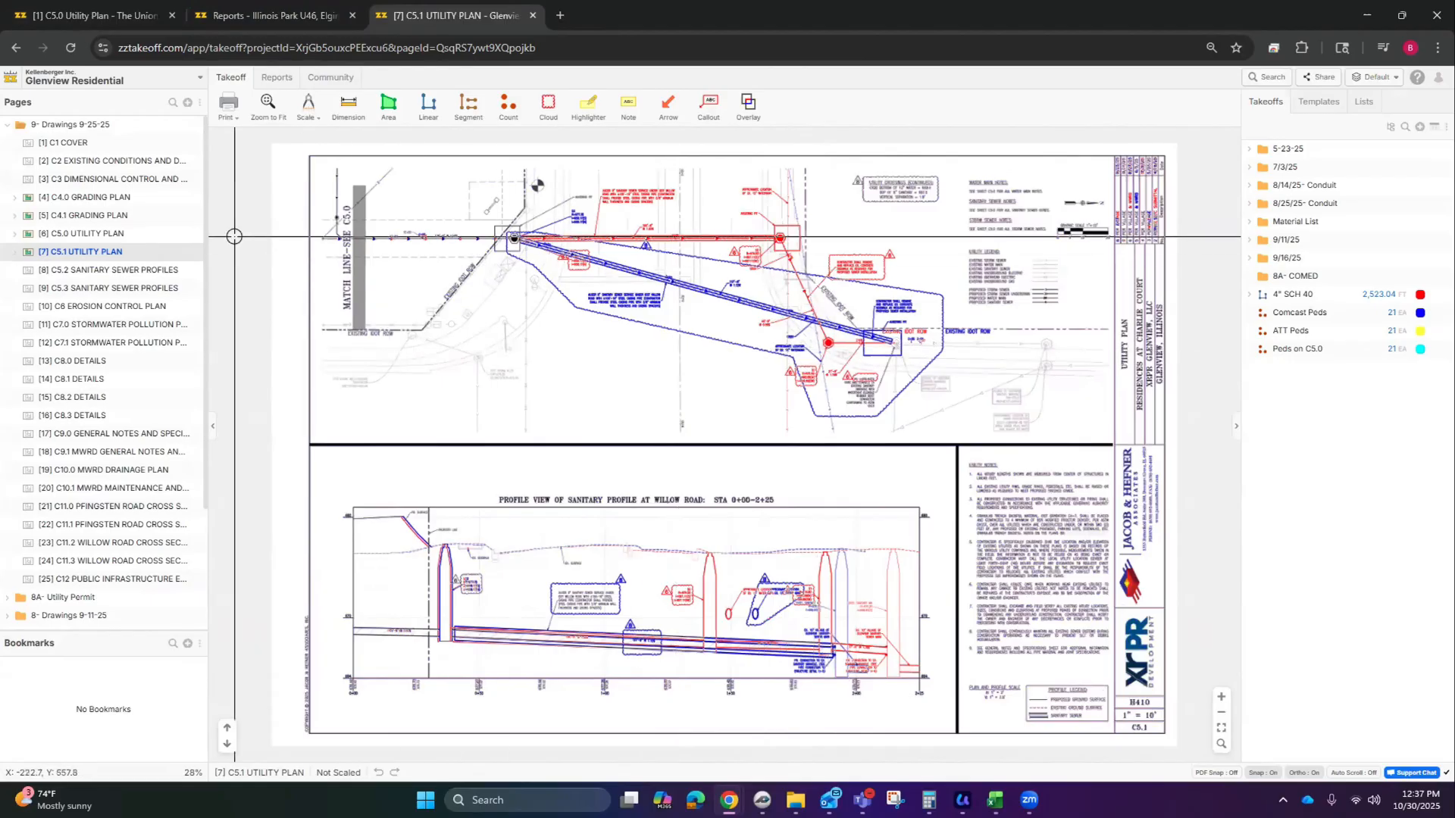
pyautogui.click(108, 121)
pyautogui.click(91, 15)
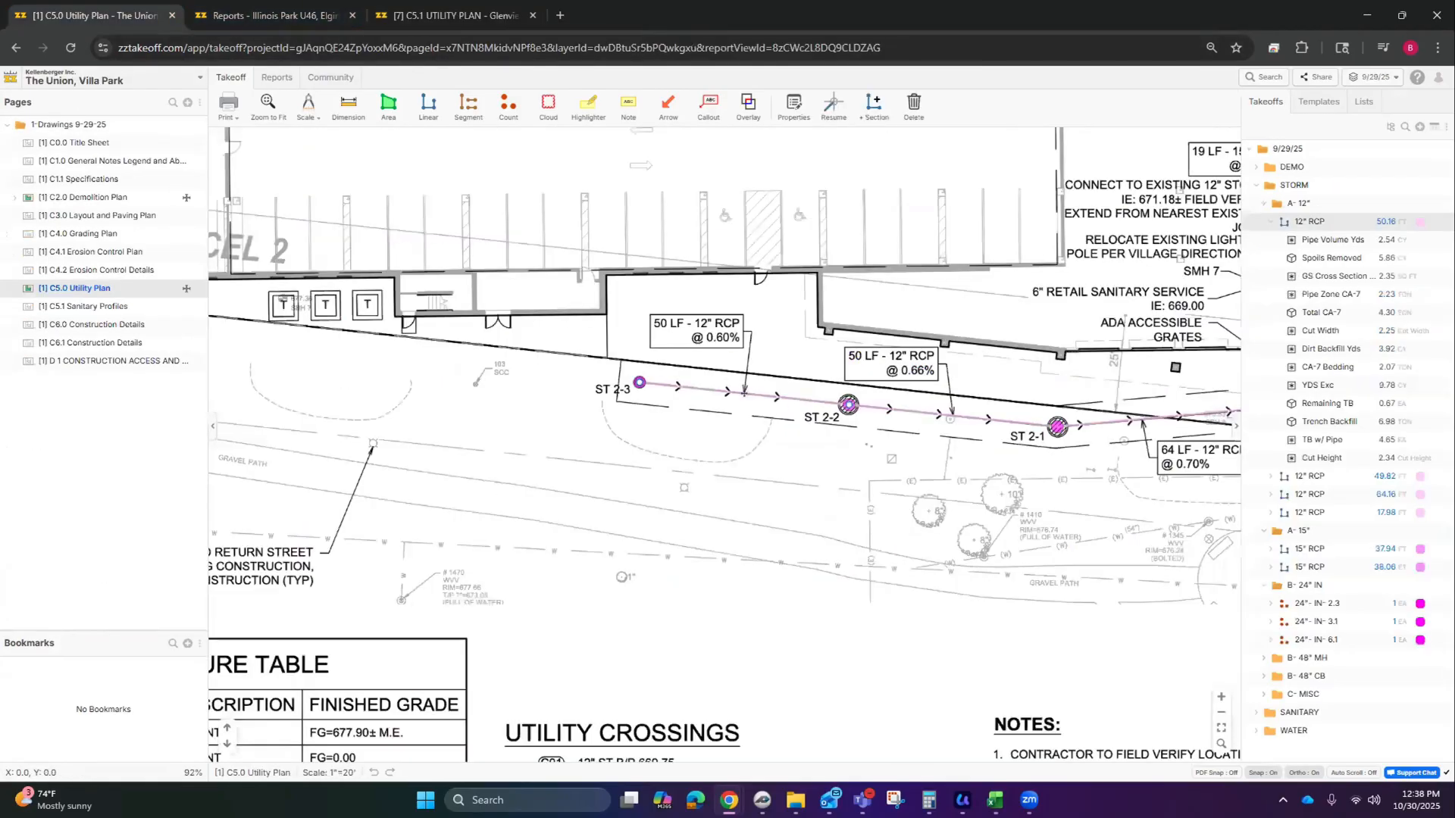
# Step: Deselect the 12" RCP run, check its Cut Height measurement, then return to the Glenview C5.1 plan
pyautogui.click(696, 307)
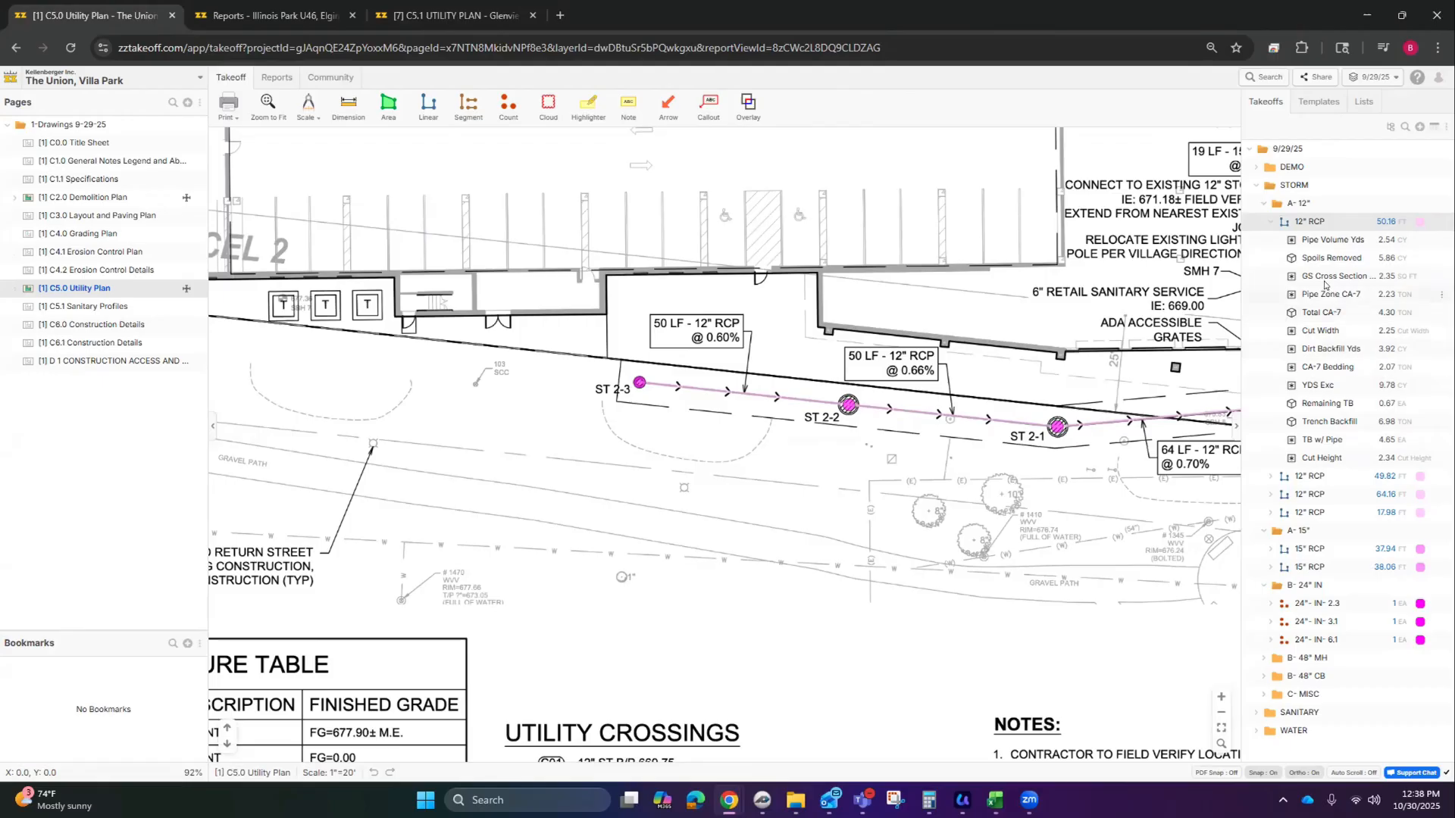
pyautogui.click(1326, 458)
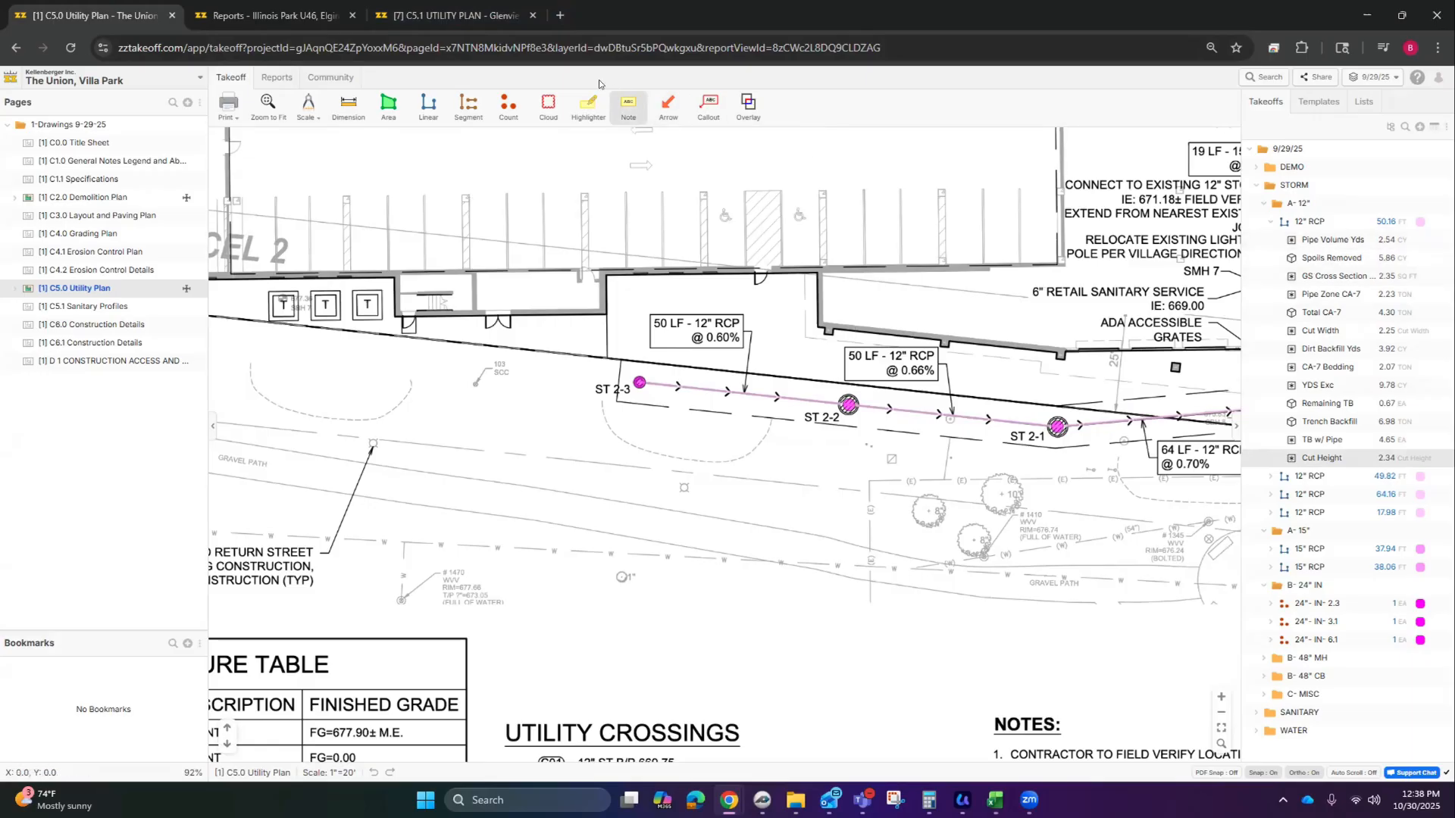
pyautogui.click(455, 15)
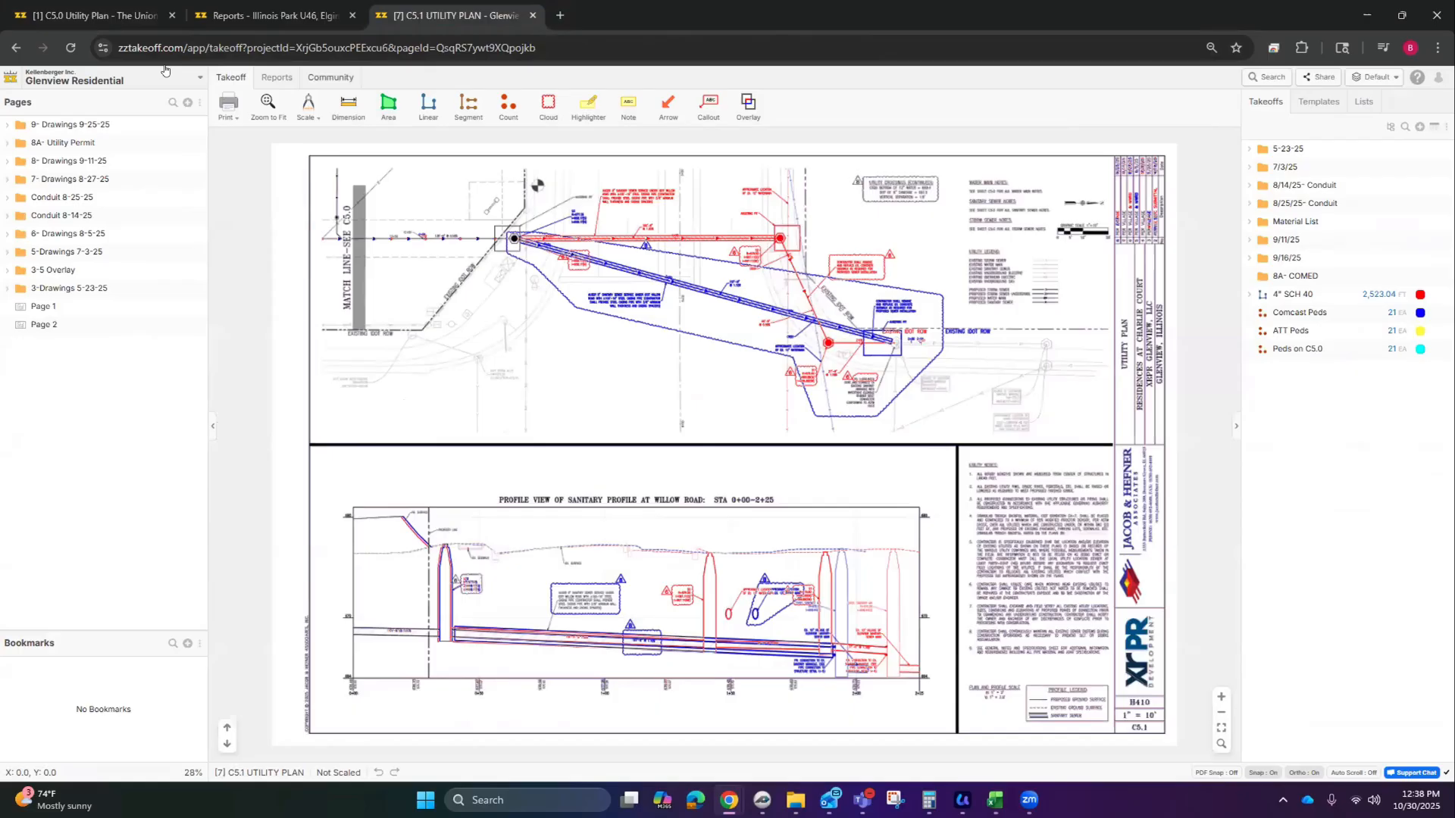
# Step: Open Napleton Subaru, Schaumburg's 7 - Utility Plan with Material List > Storm > Test expanded
pyautogui.click(112, 82)
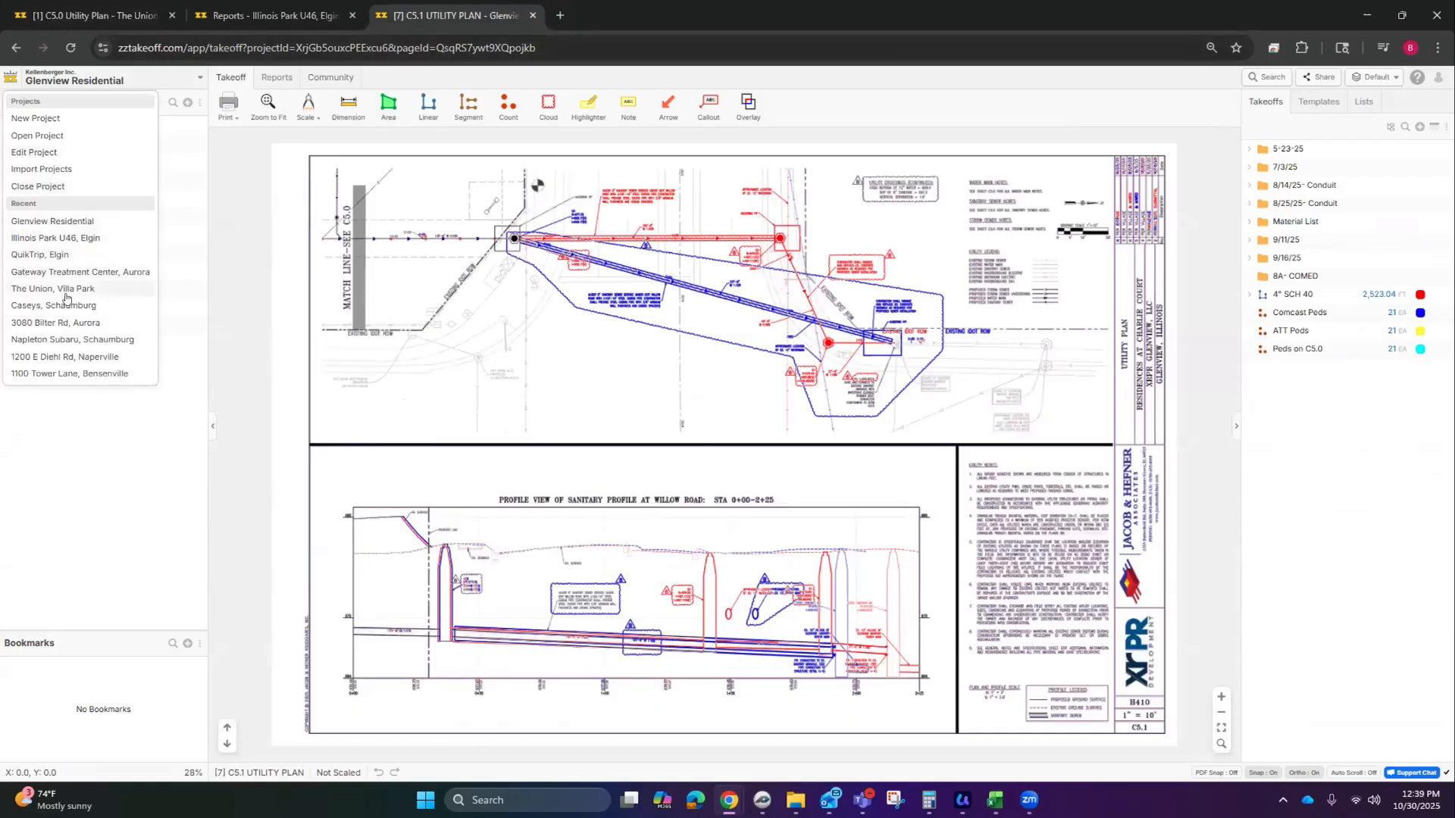
pyautogui.click(55, 343)
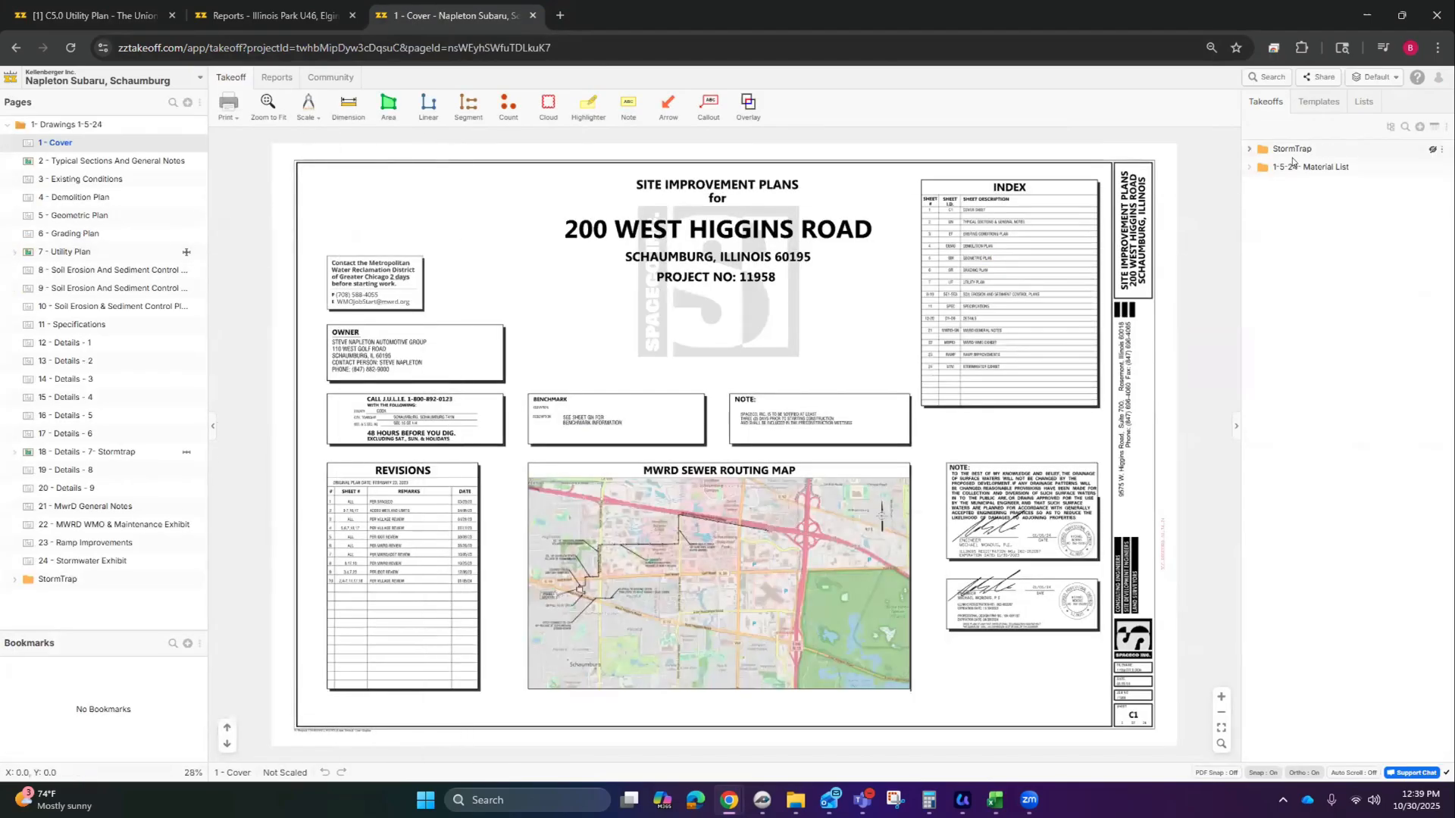
pyautogui.click(1249, 168)
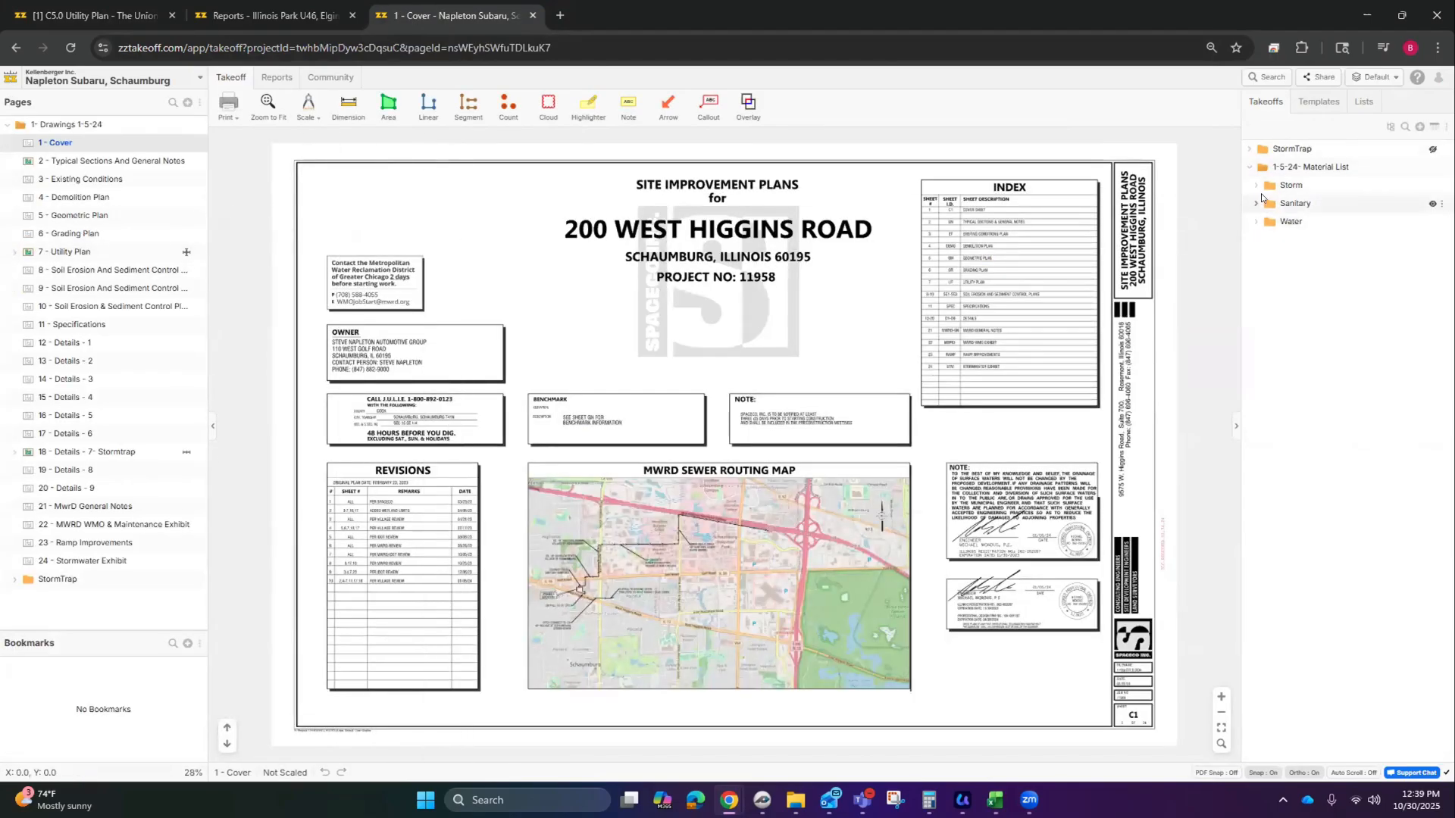
pyautogui.click(1256, 184)
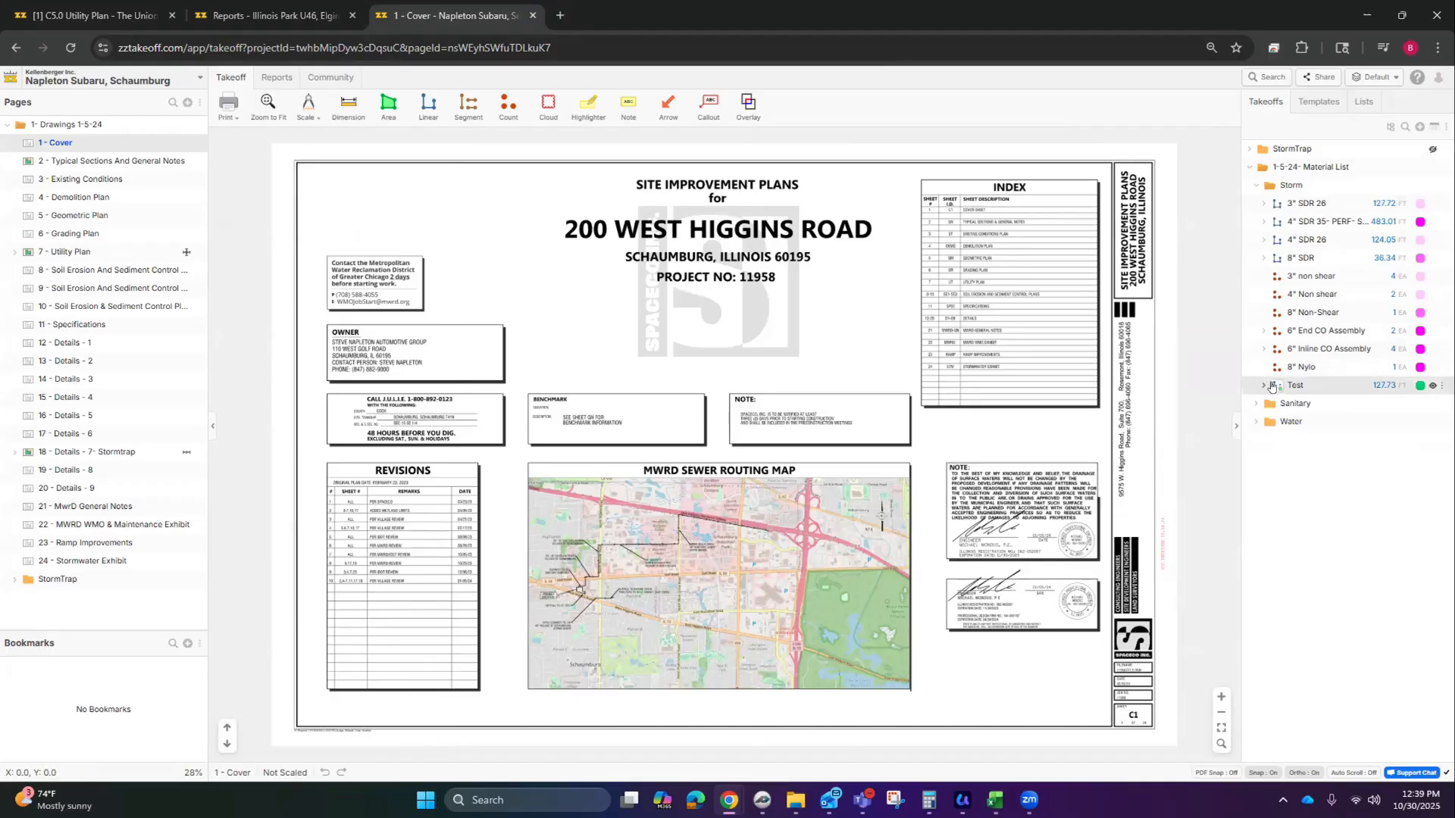
pyautogui.click(1263, 385)
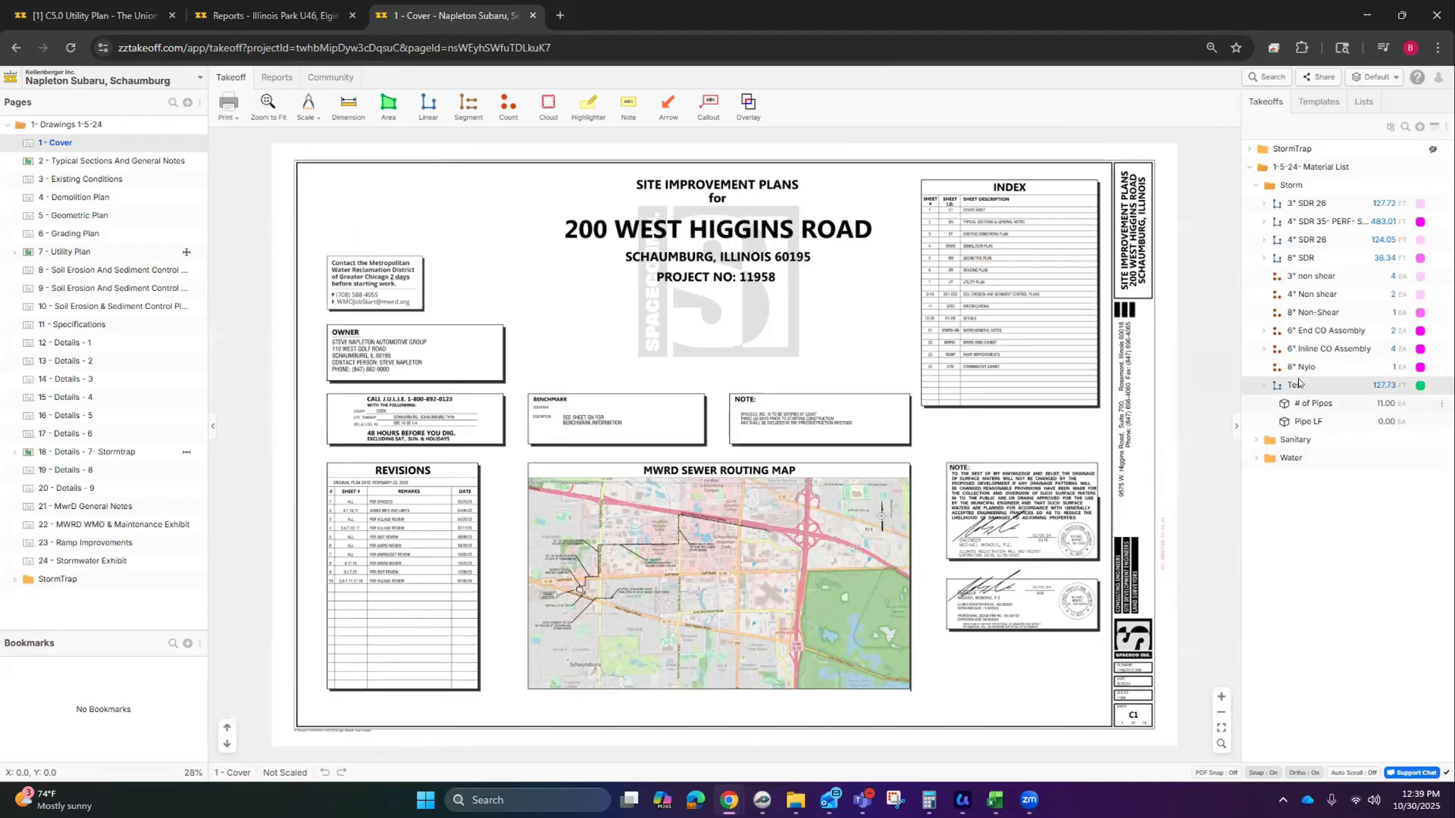
pyautogui.click(123, 253)
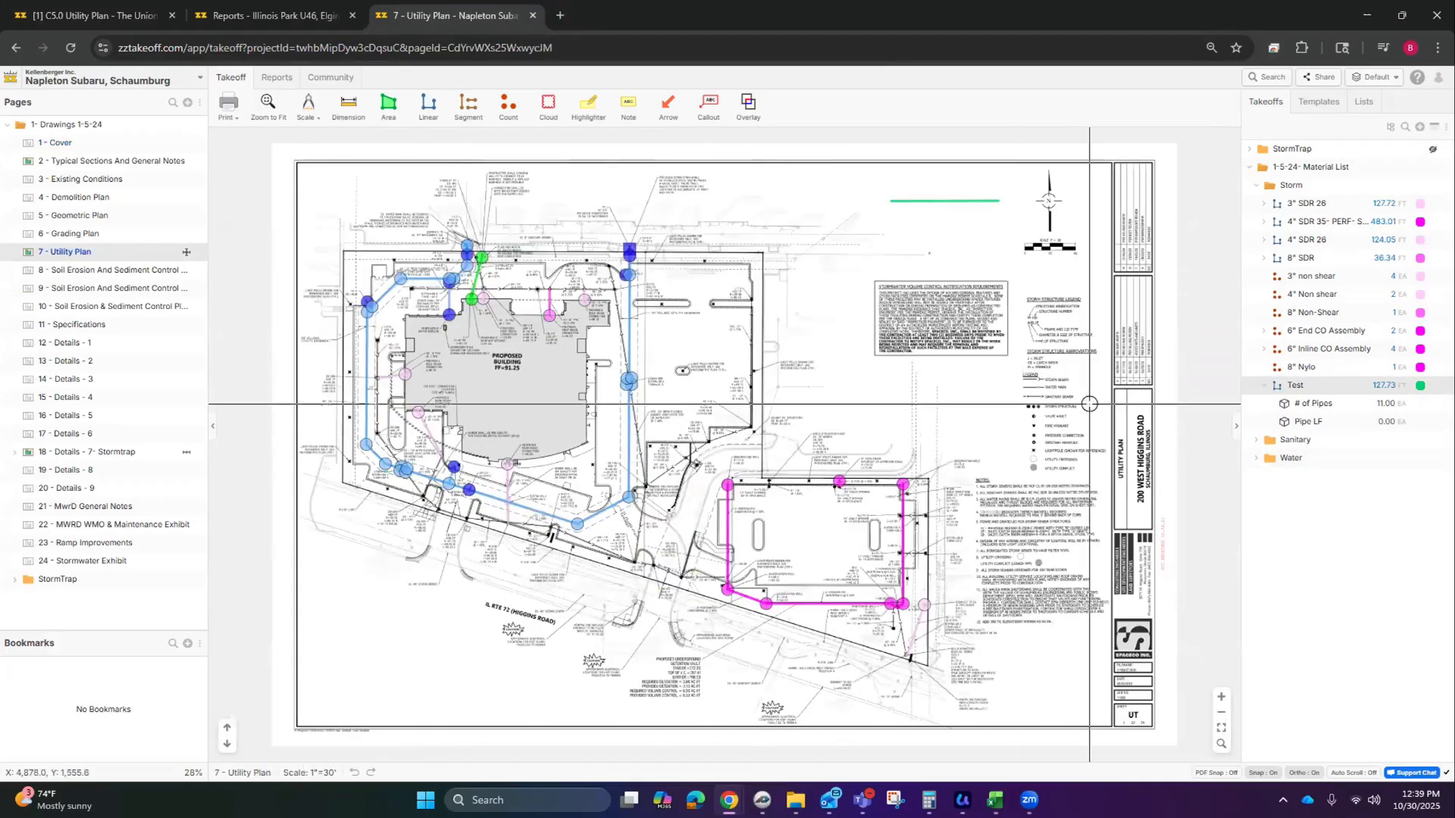
# Step: Open the Pipe LF item and Test takeoff properties side by side
pyautogui.click(1303, 421)
pyautogui.doubleClick(1303, 421)
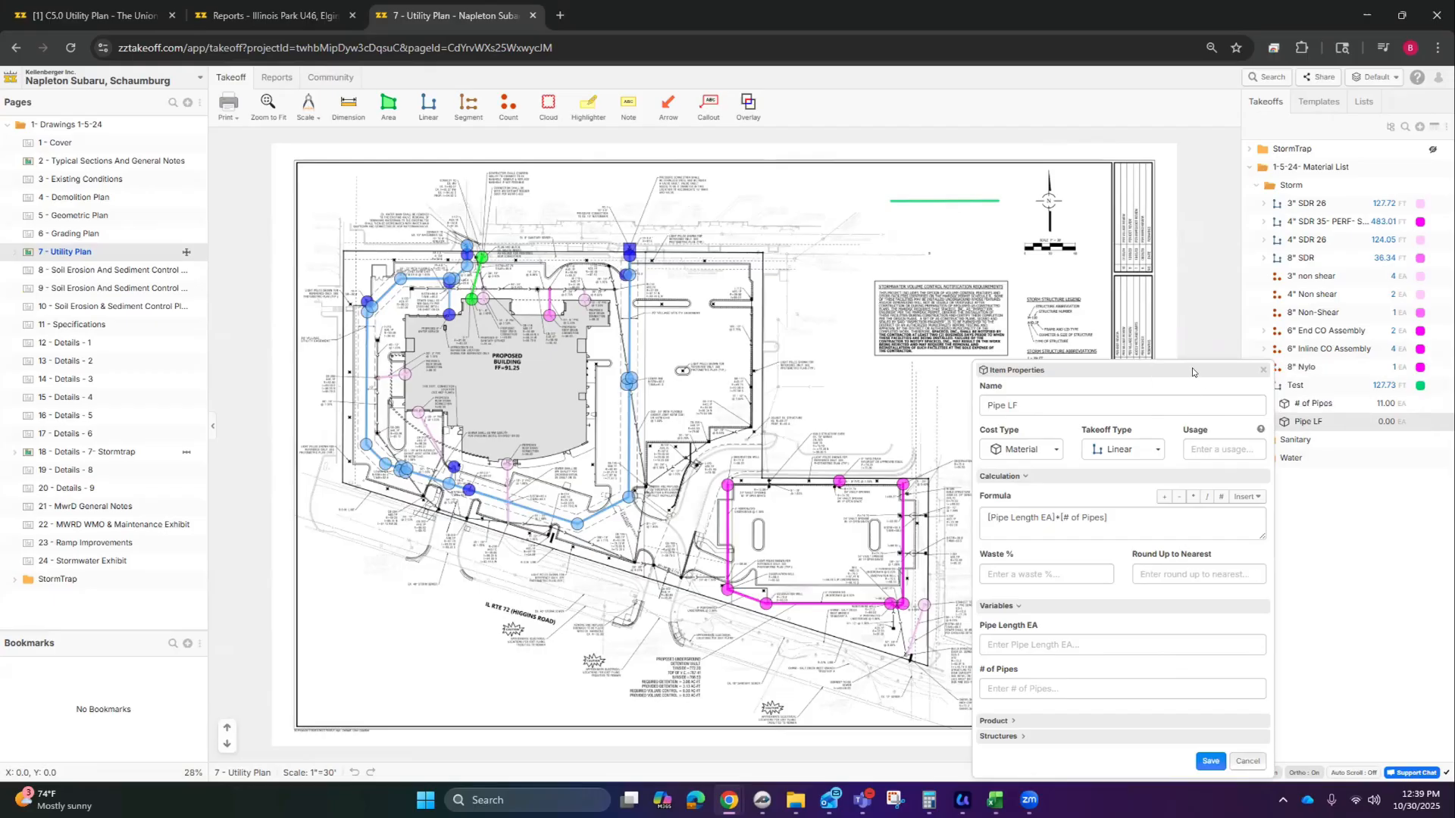
pyautogui.moveTo(1195, 371); pyautogui.dragTo(1150, 257)
pyautogui.doubleClick(1304, 393)
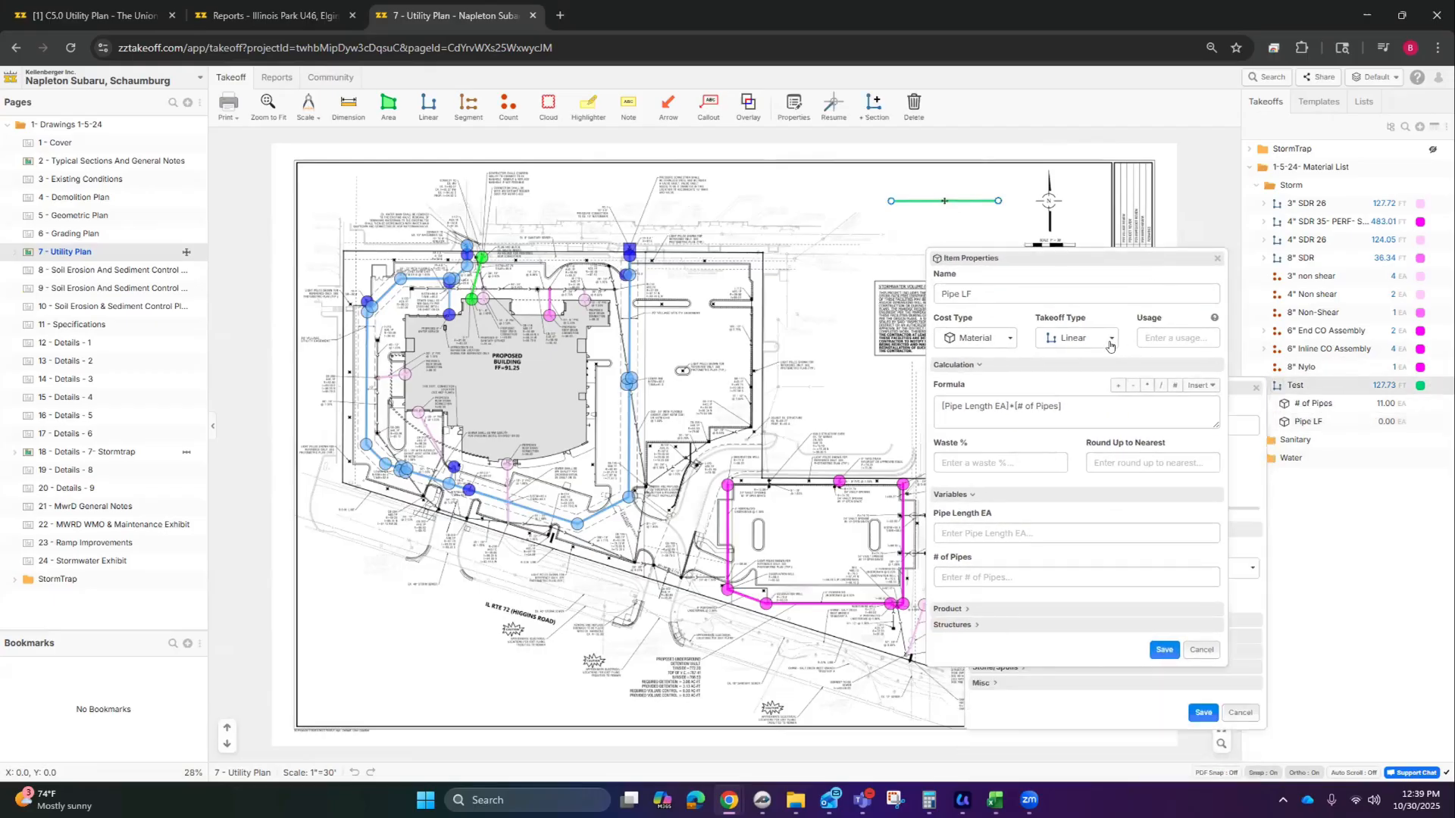
pyautogui.moveTo(934, 270); pyautogui.dragTo(980, 336)
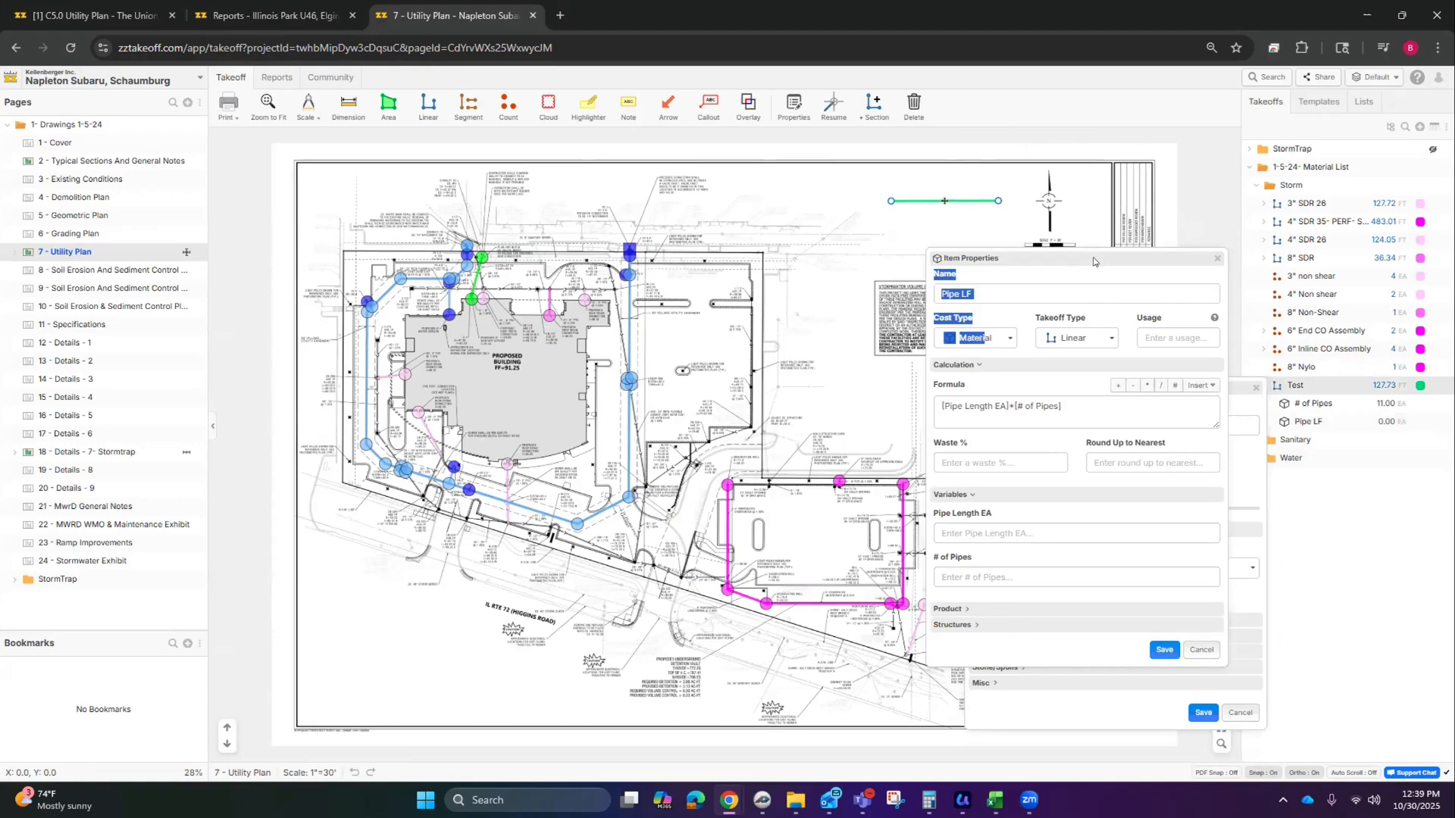
pyautogui.moveTo(1095, 259); pyautogui.dragTo(1088, 253)
pyautogui.moveTo(1229, 392); pyautogui.dragTo(818, 253)
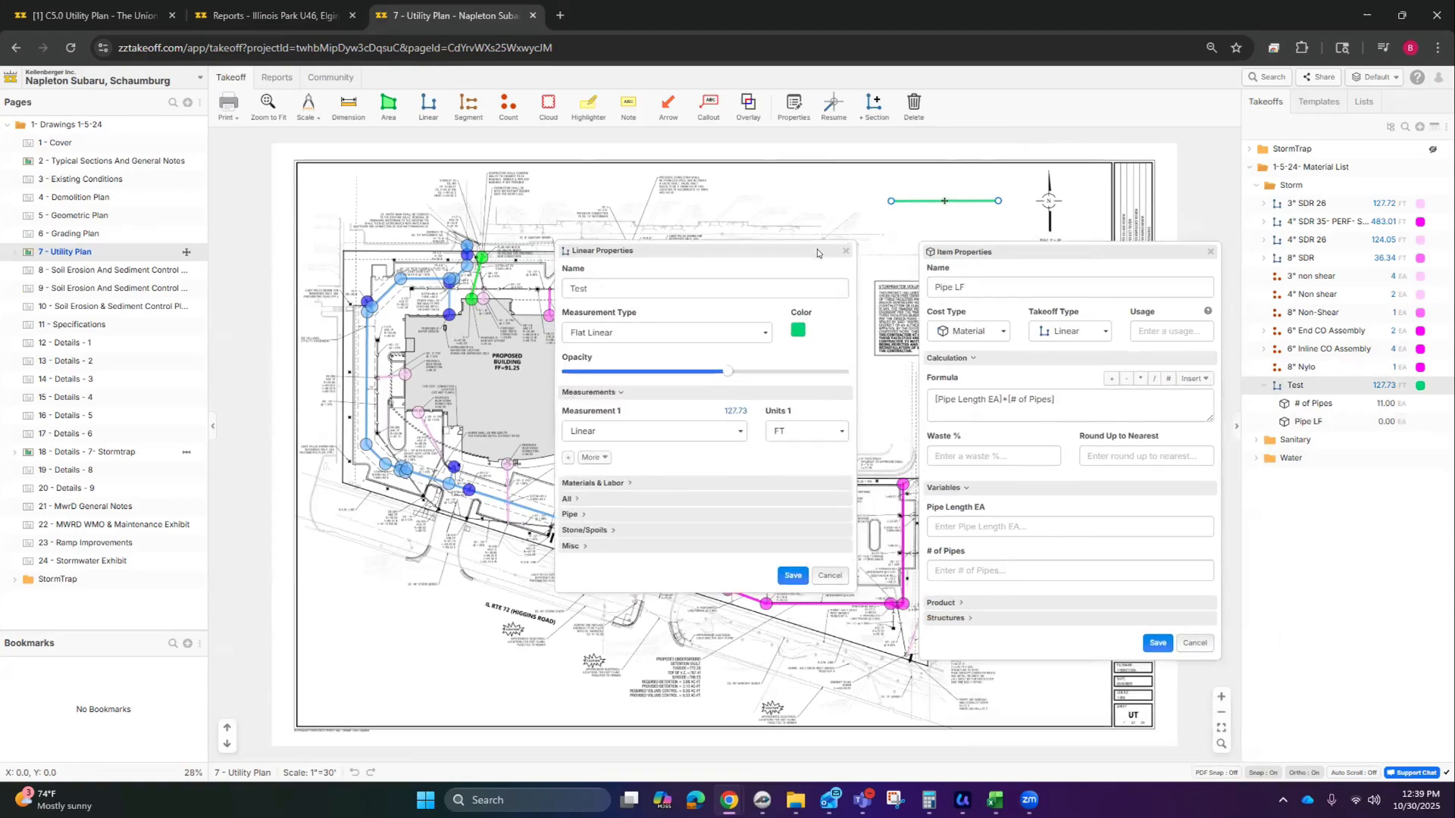
# Step: Expand Misc to show Pipe Length EA 14, and try 11 in the # of Pipes field
pyautogui.click(582, 547)
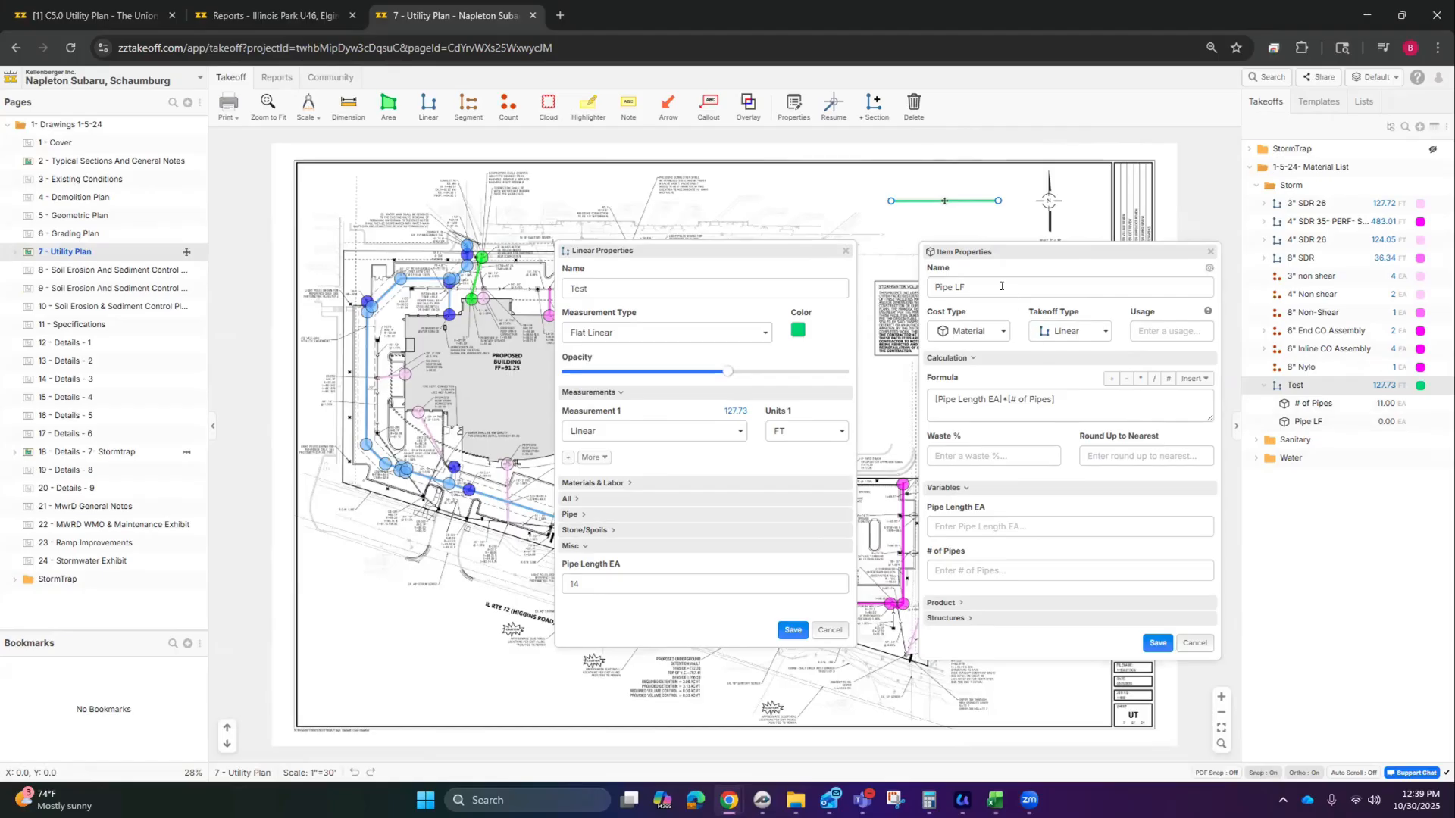
pyautogui.moveTo(980, 279); pyautogui.dragTo(938, 278)
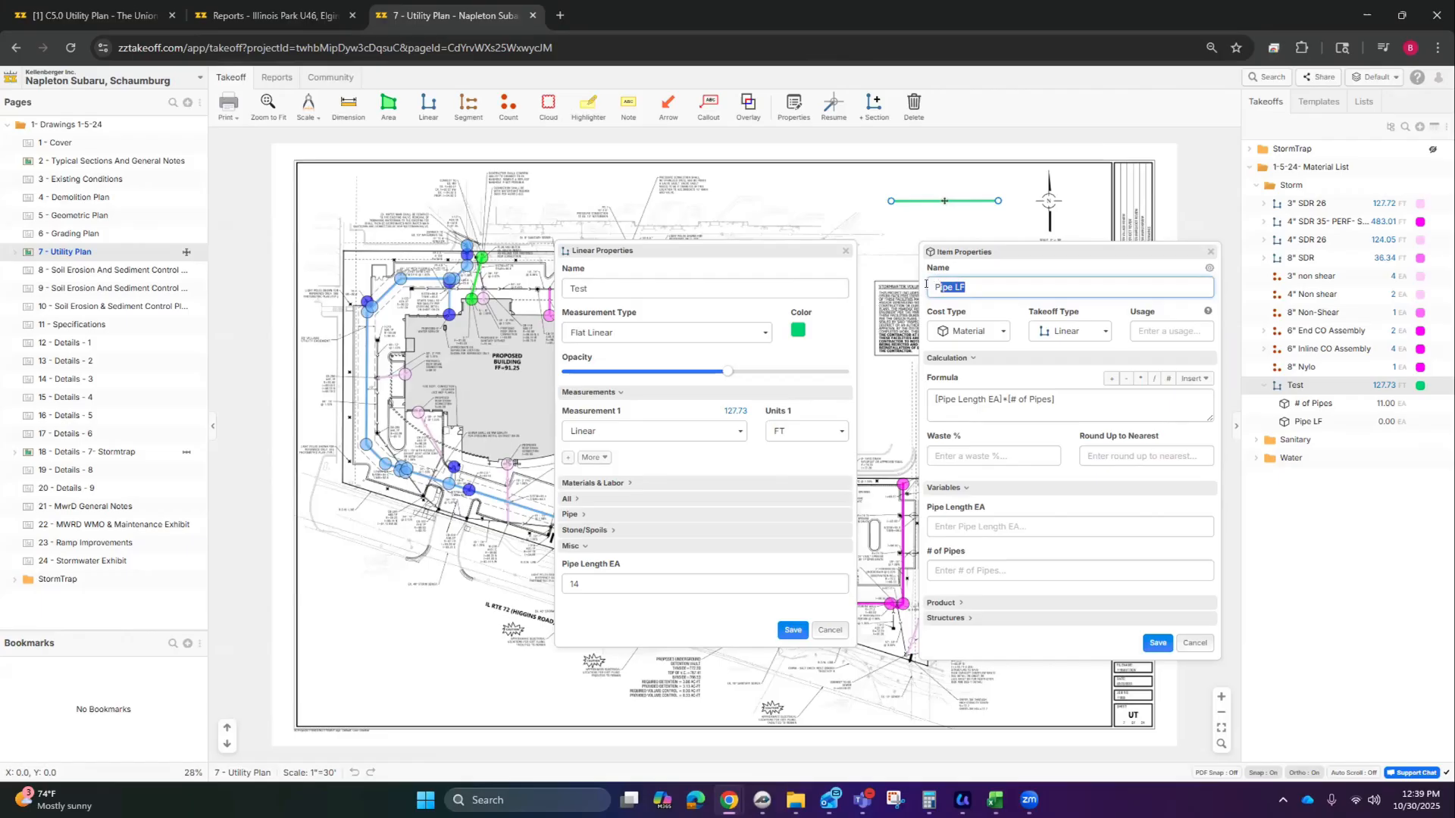
pyautogui.click(966, 287)
pyautogui.click(966, 565)
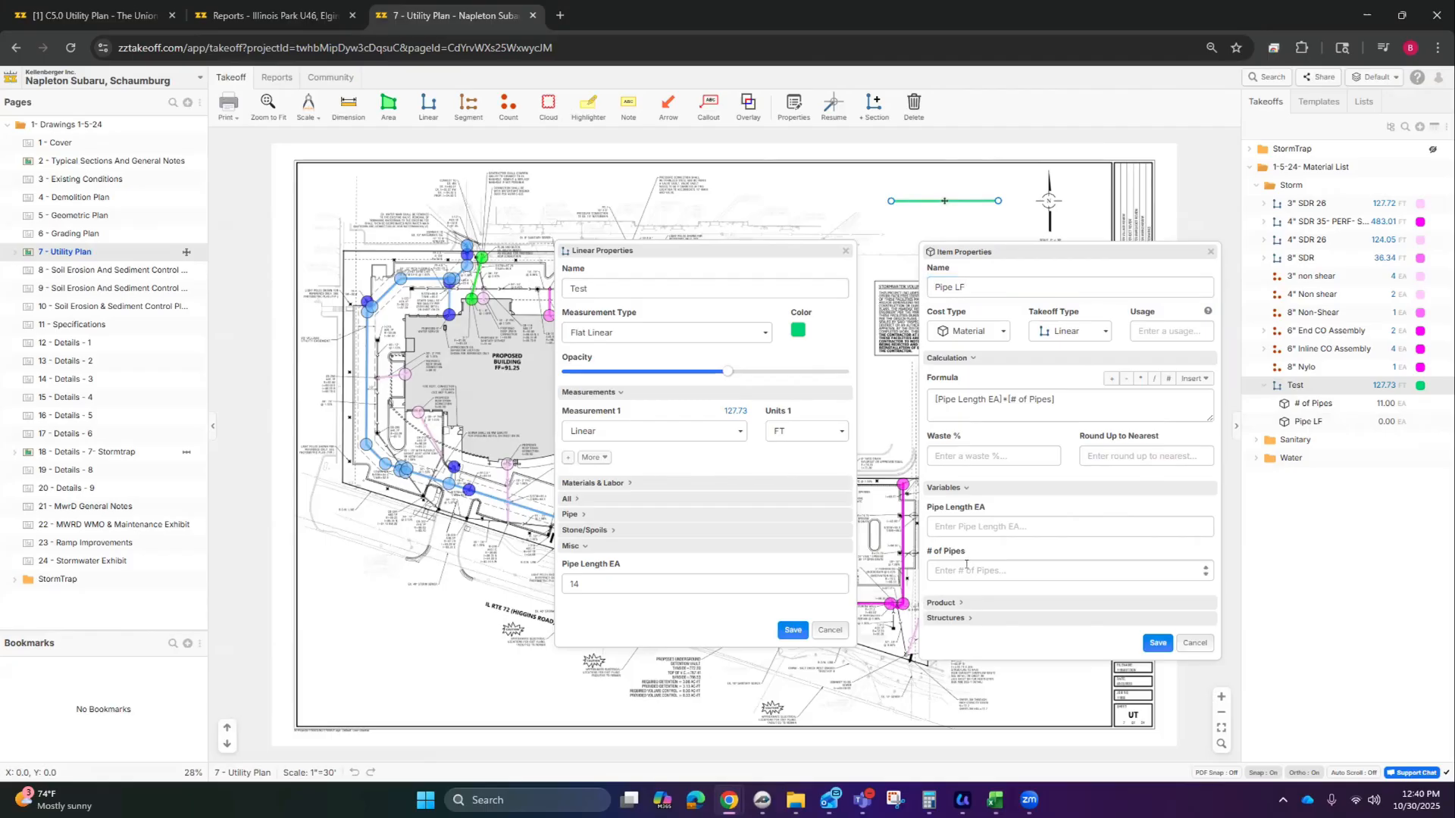
pyautogui.click(968, 567)
pyautogui.write('11')
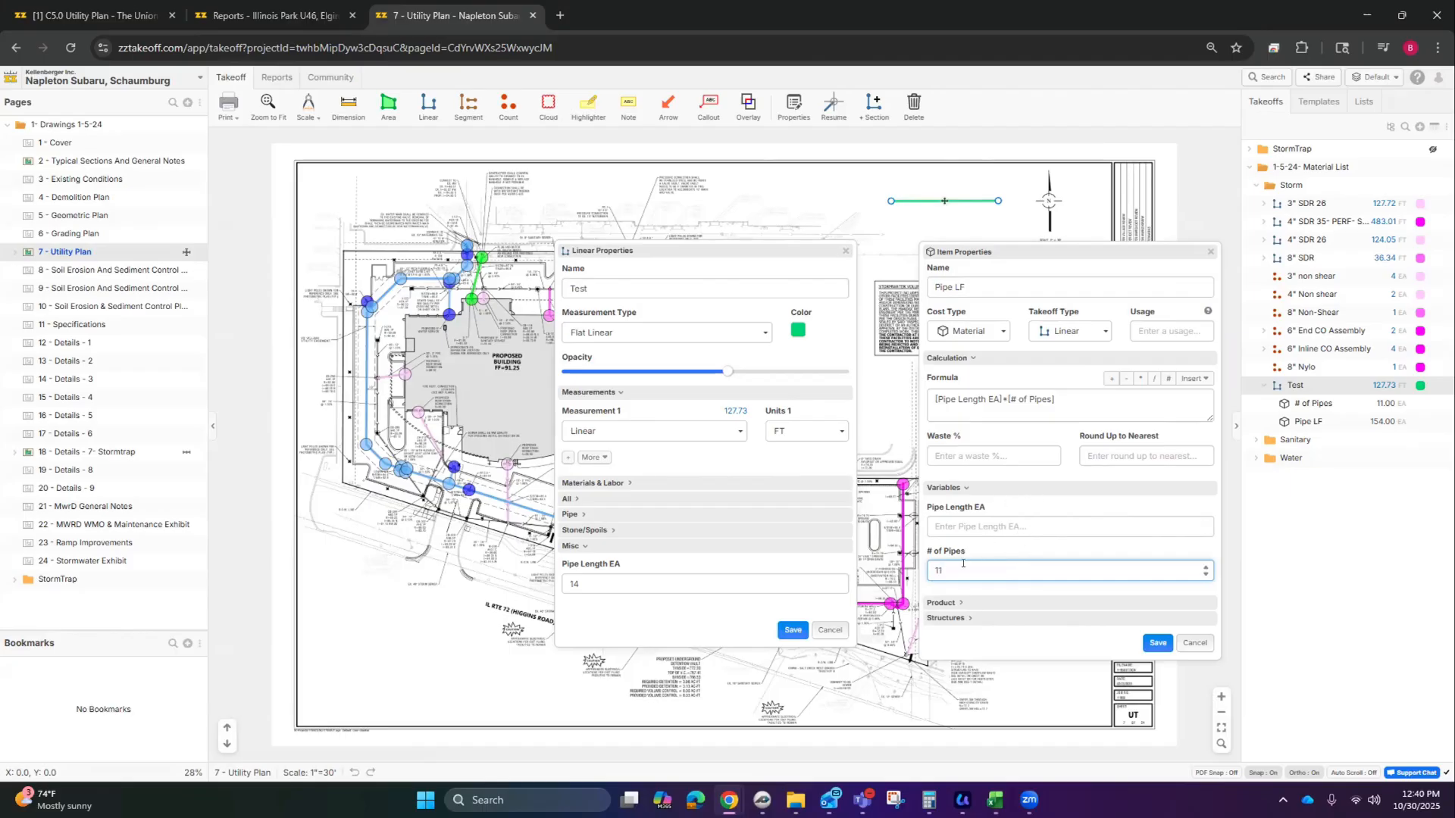
pyautogui.press('BackSpace')
# Step: Select the # of Pipes item under the Test takeoff
pyautogui.click(1304, 408)
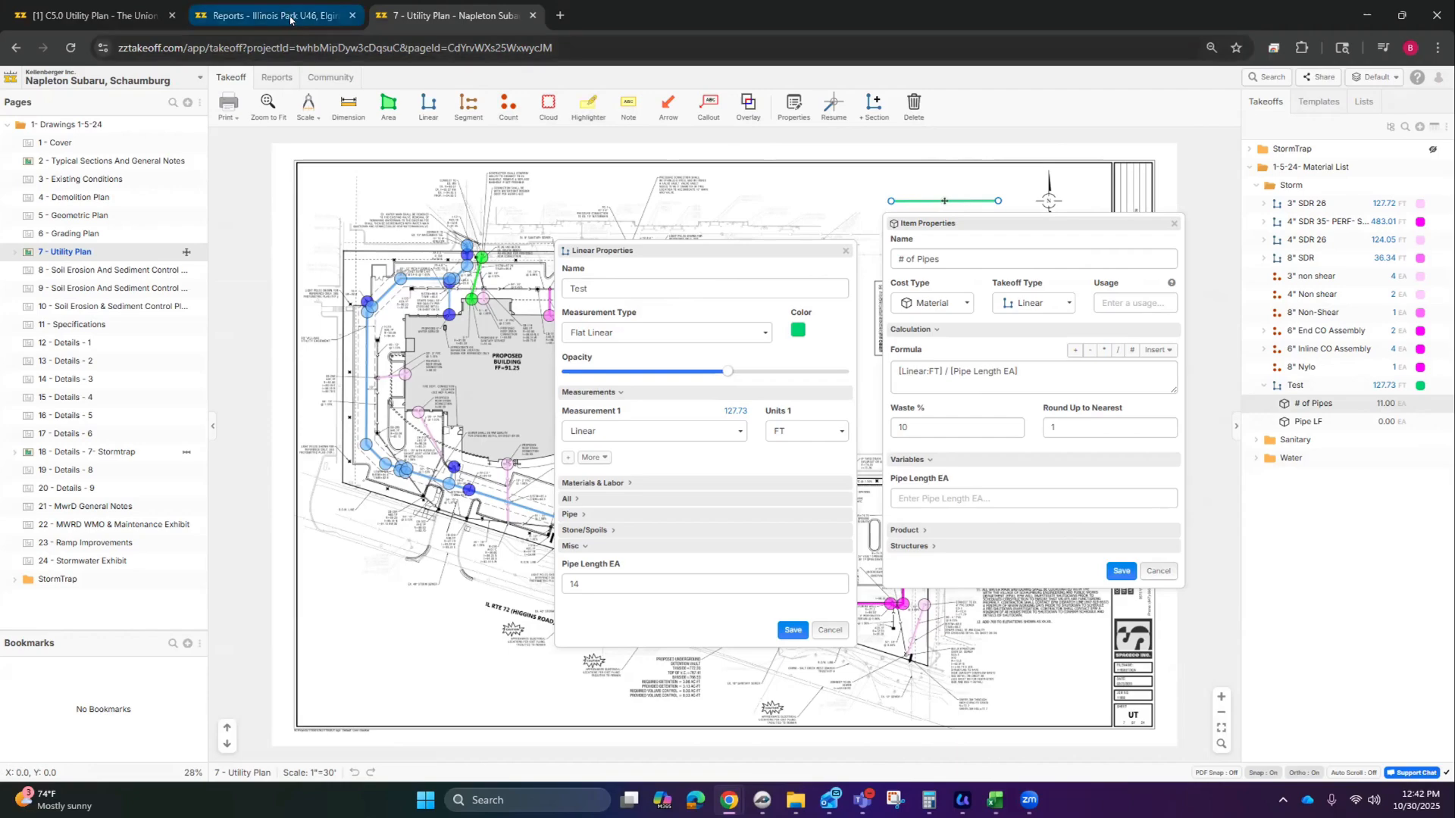
# Step: Return Illinois Park to its drawings, then show The Union's C5.0 Utility Plan templates
pyautogui.click(266, 16)
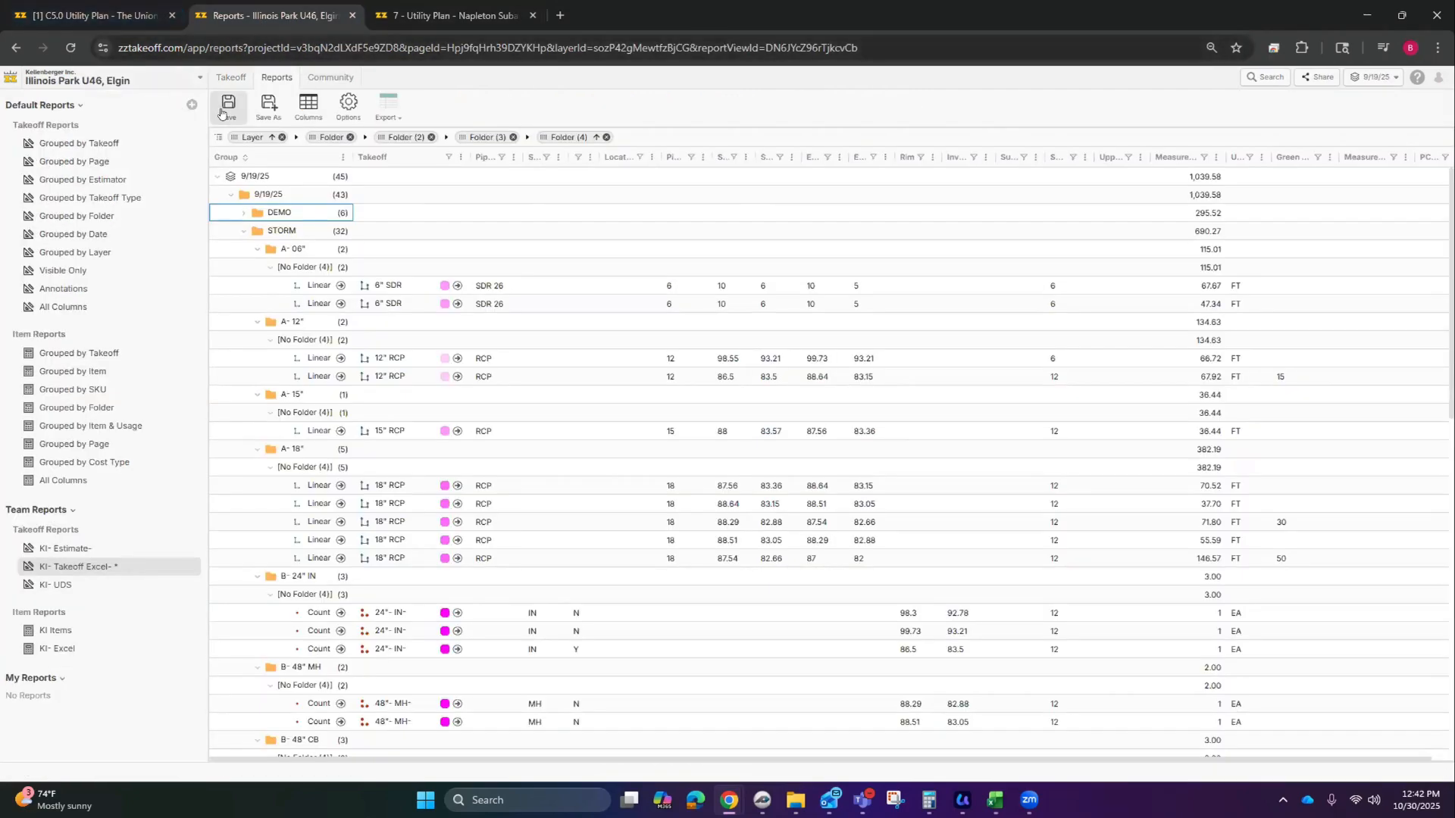
pyautogui.click(229, 78)
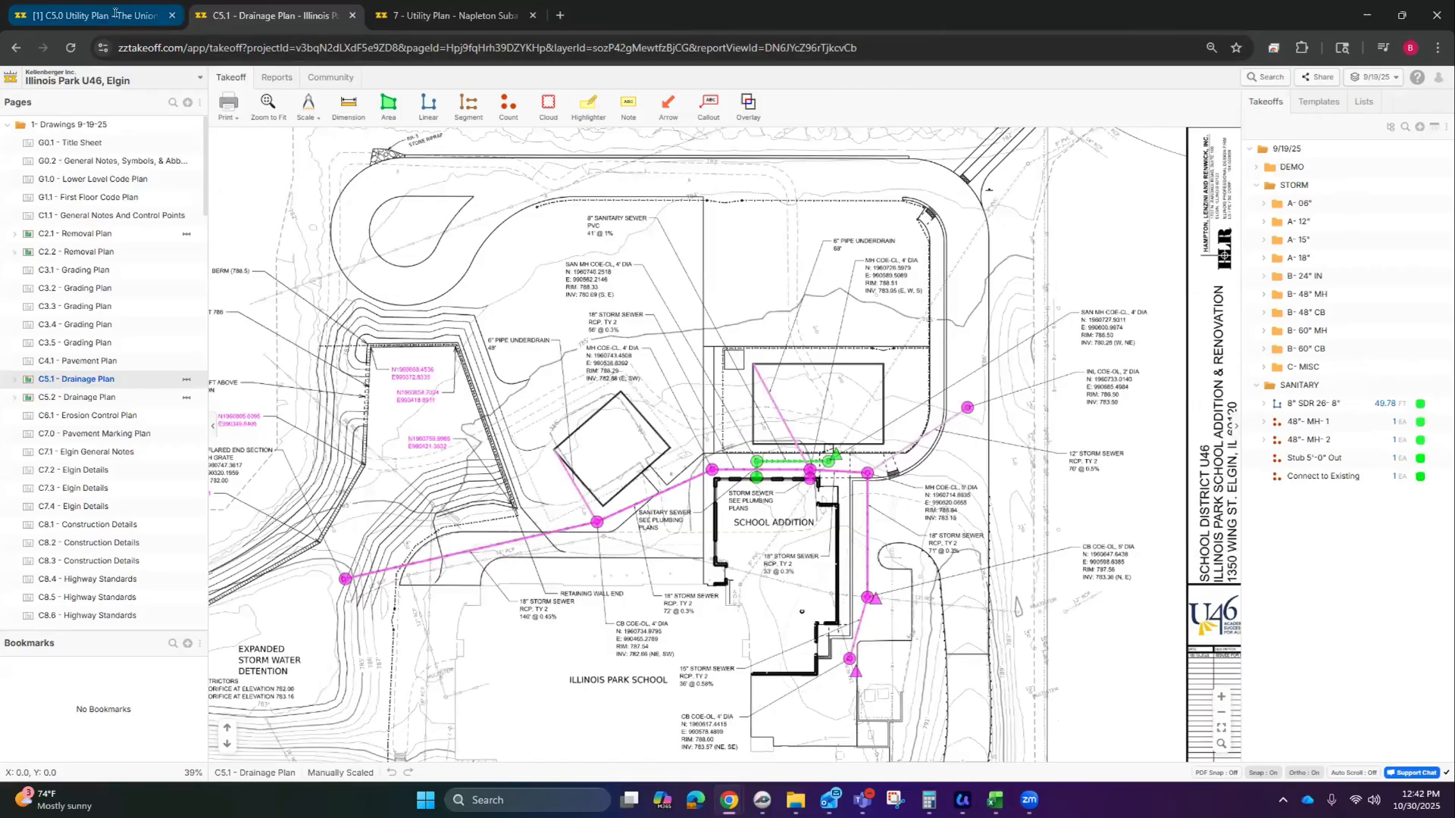
pyautogui.hotkey('ctrl', 'shift', 'Tab')
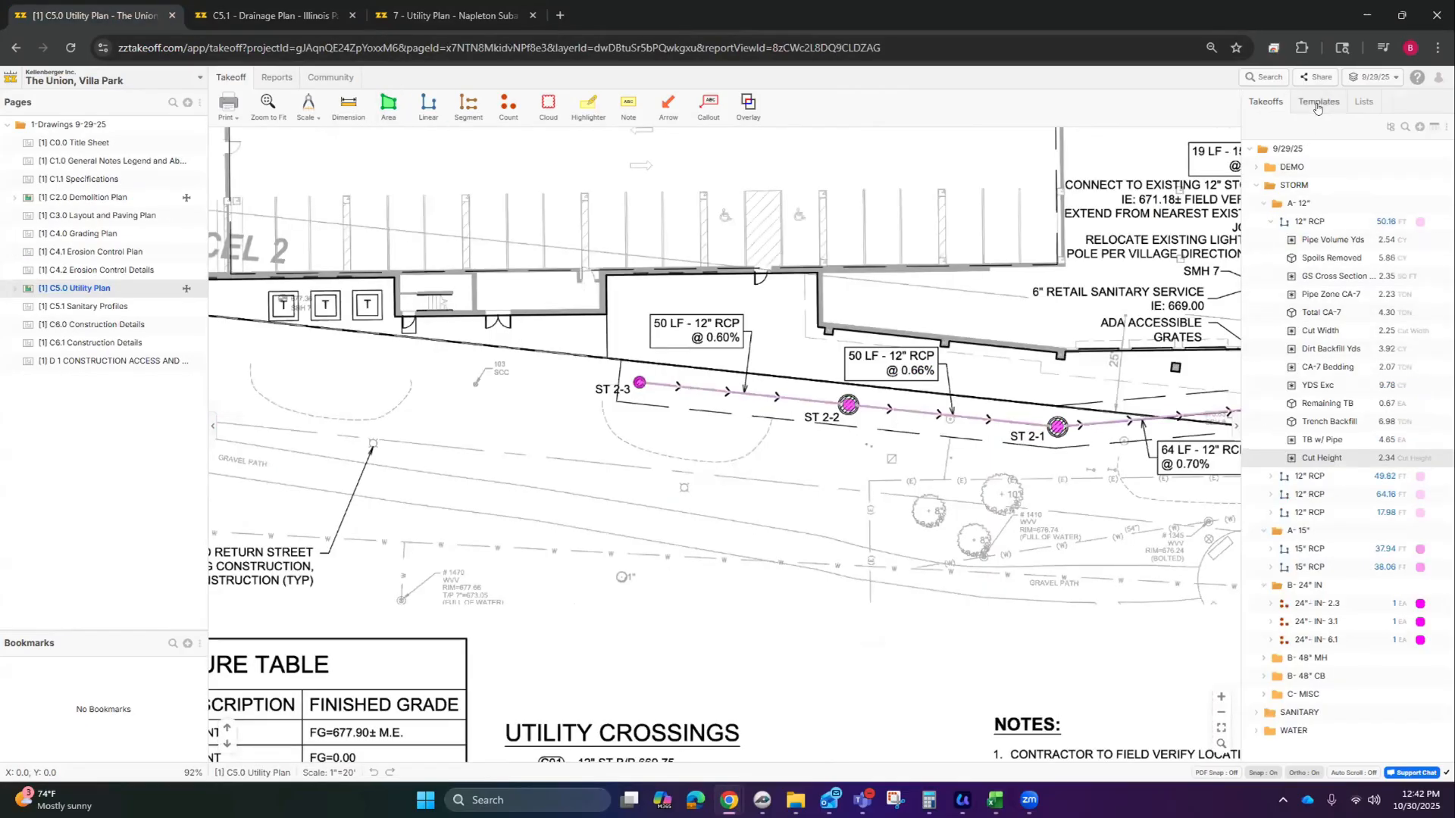
pyautogui.click(1318, 102)
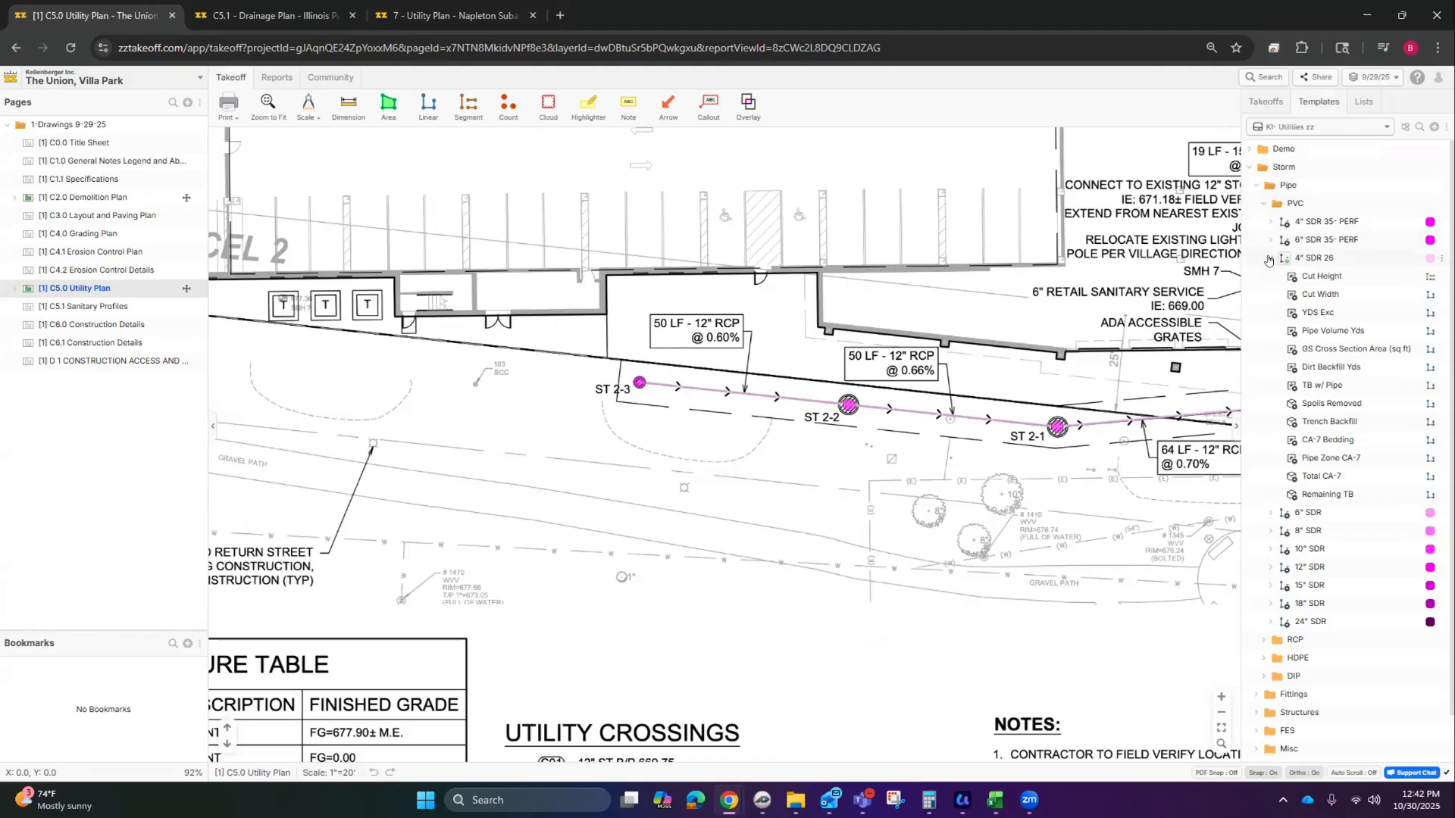
# Step: Read the Cut Height template's full formula, then close it
pyautogui.doubleClick(1335, 276)
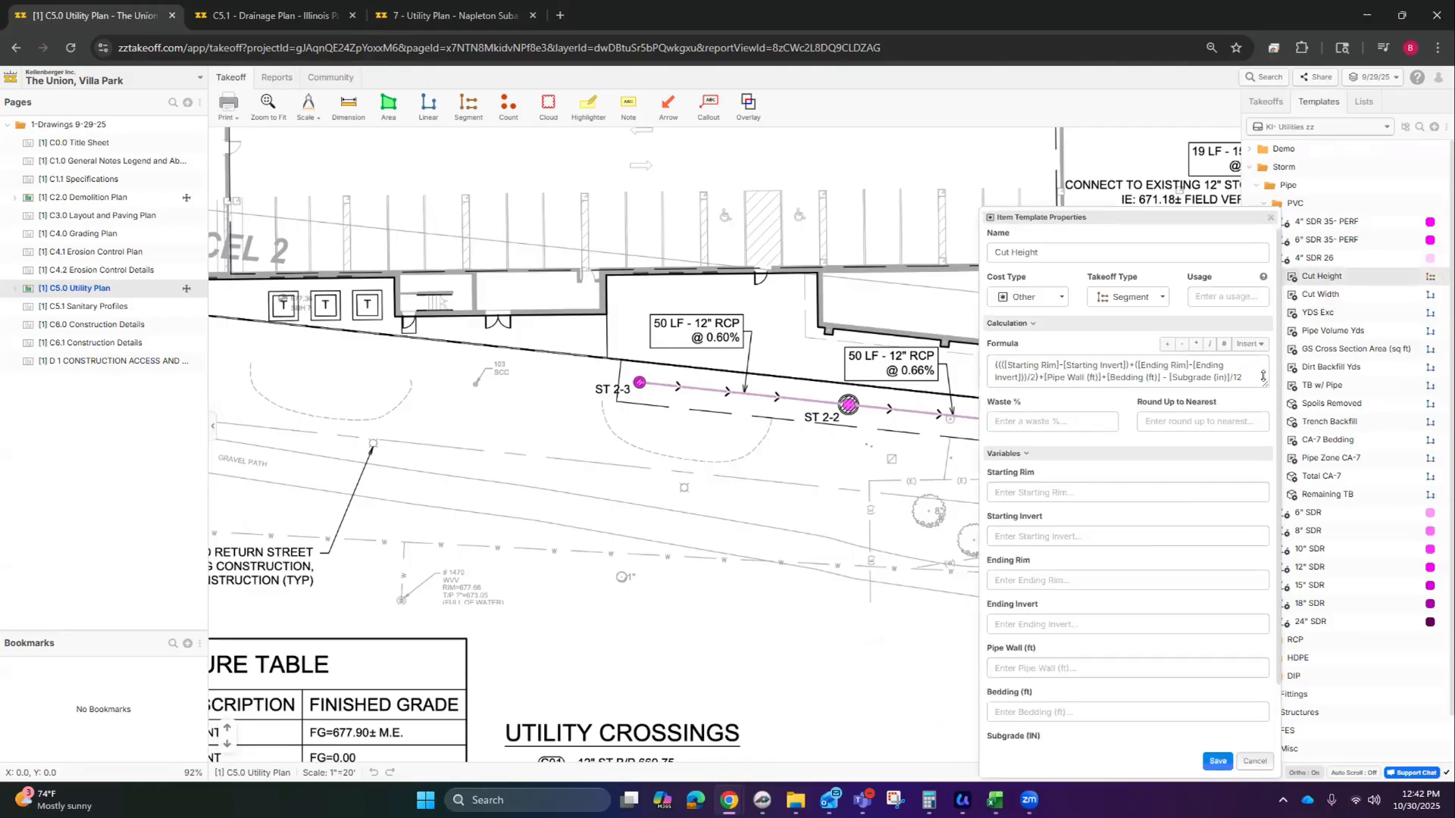
pyautogui.moveTo(1264, 383); pyautogui.dragTo(1265, 447)
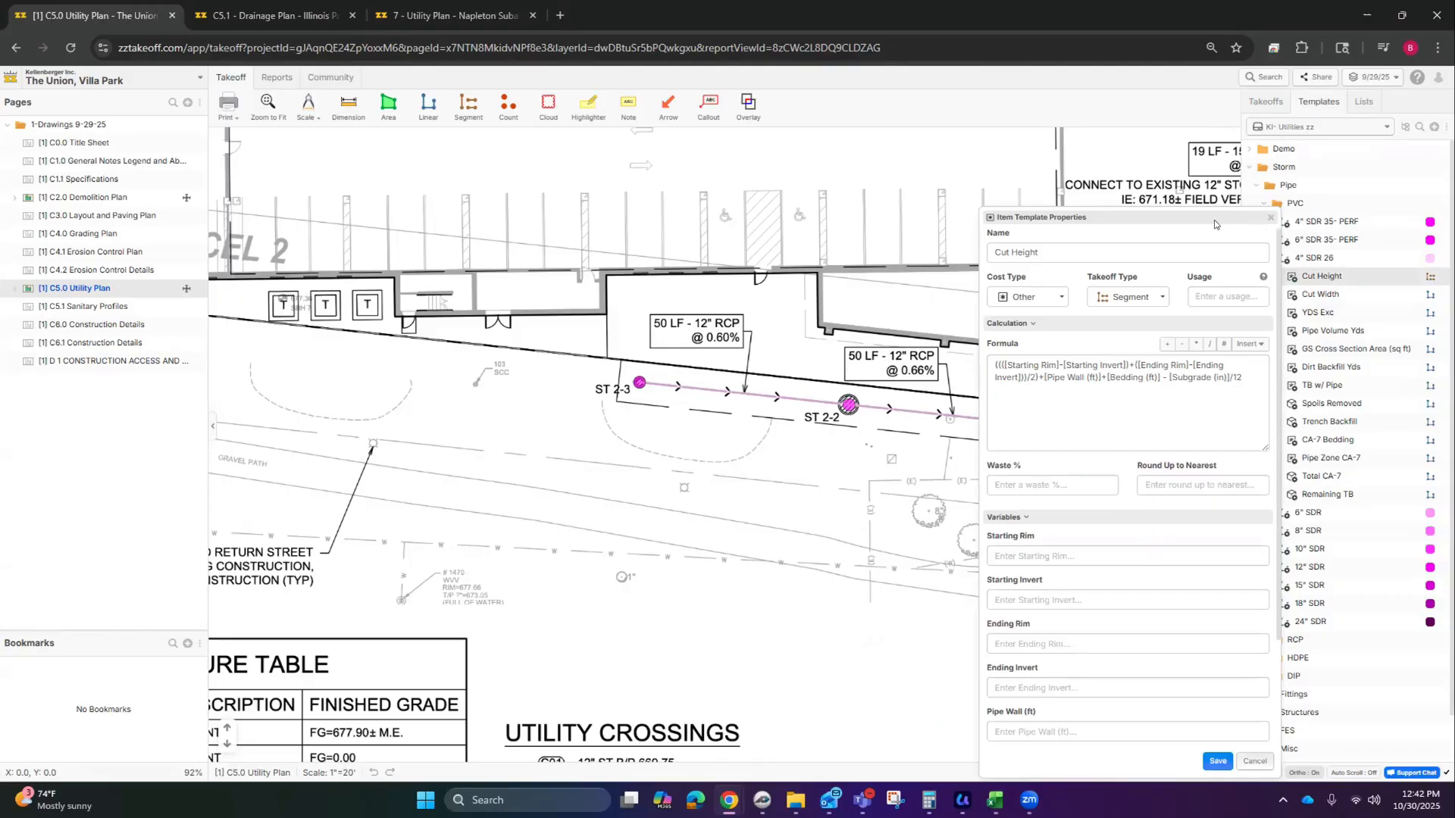
pyautogui.moveTo(1215, 224); pyautogui.dragTo(1148, 201)
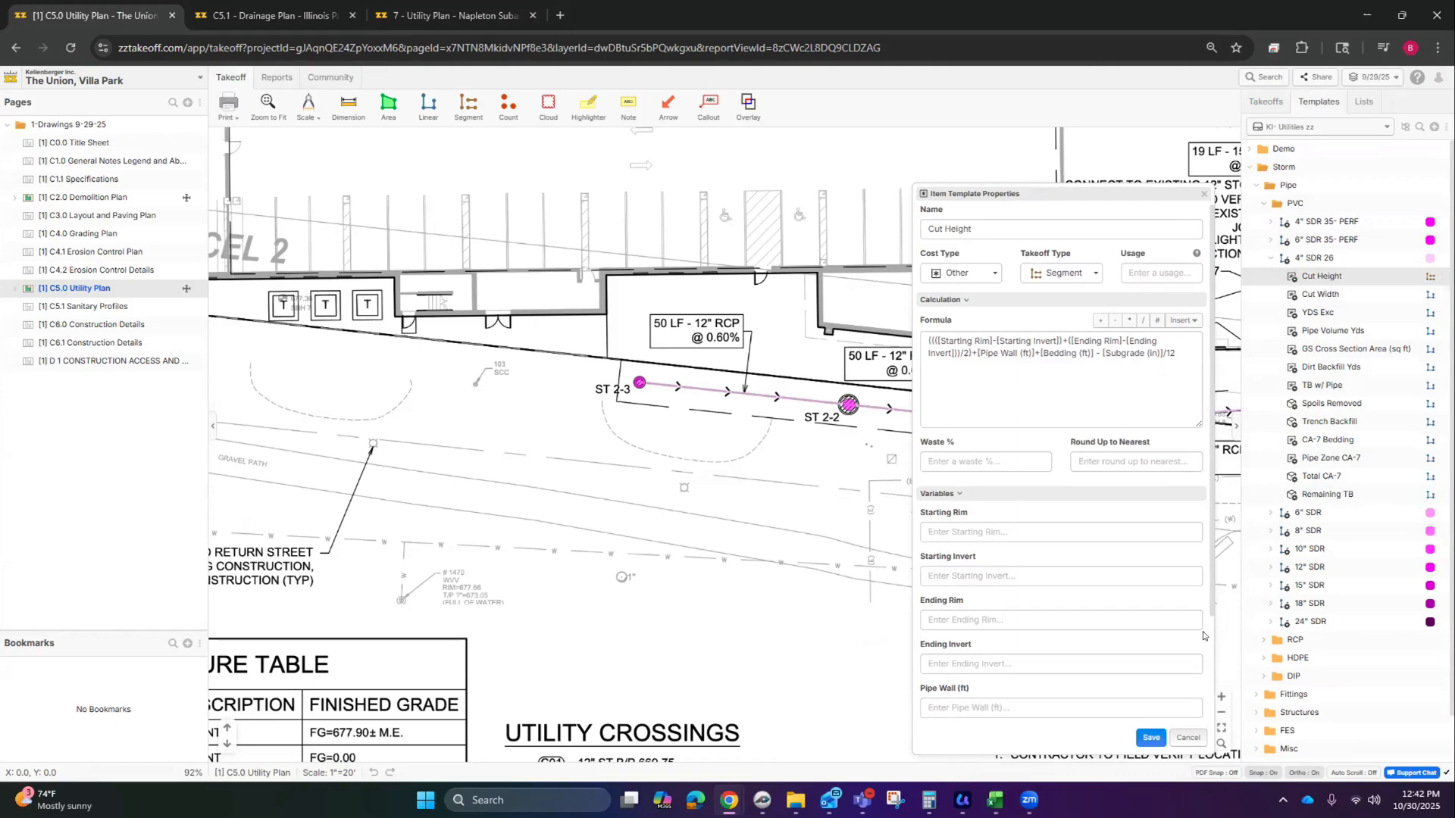
pyautogui.click(1189, 737)
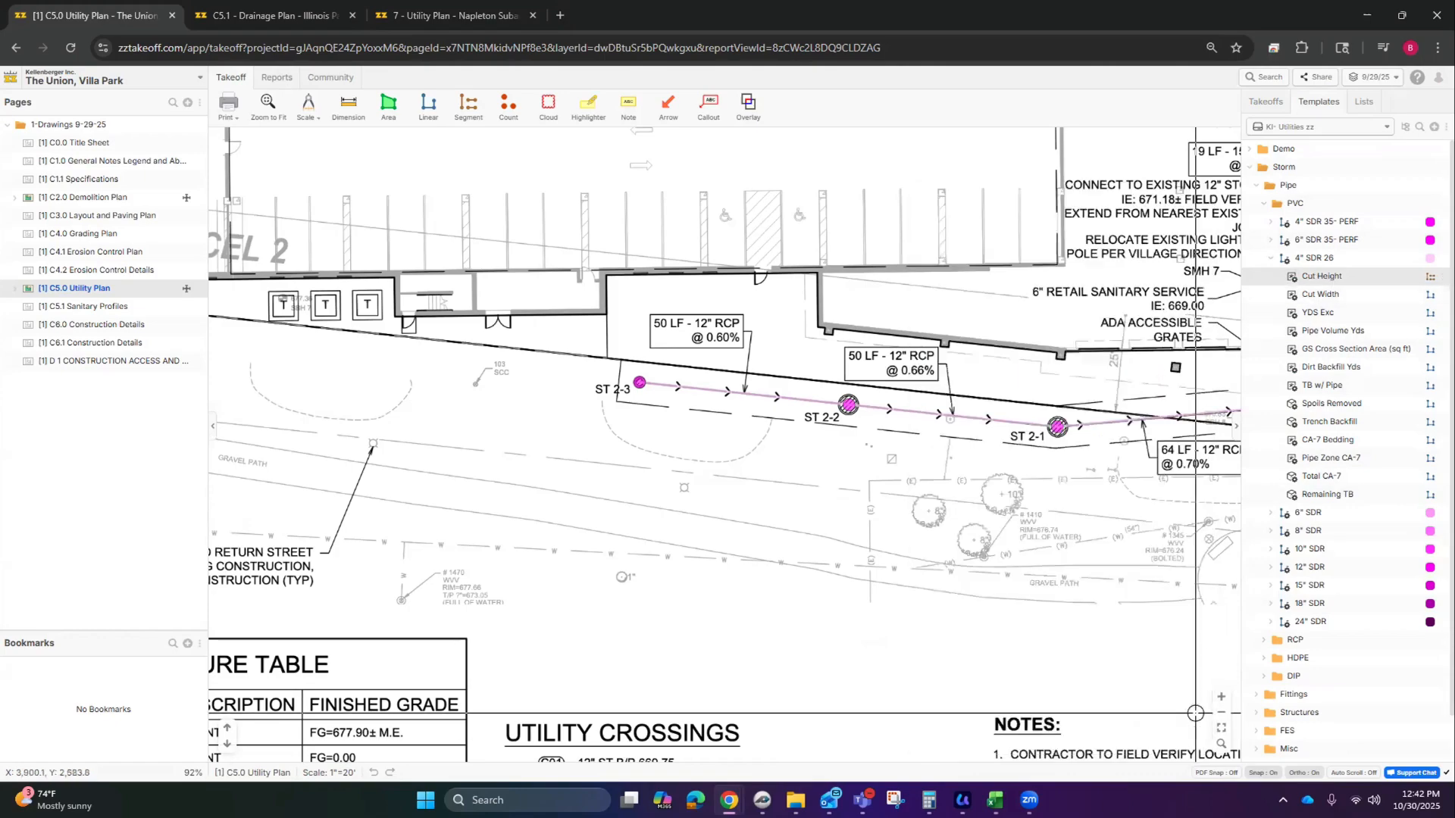
# Step: Open the Cut Width item template with its whole formula visible
pyautogui.doubleClick(1334, 295)
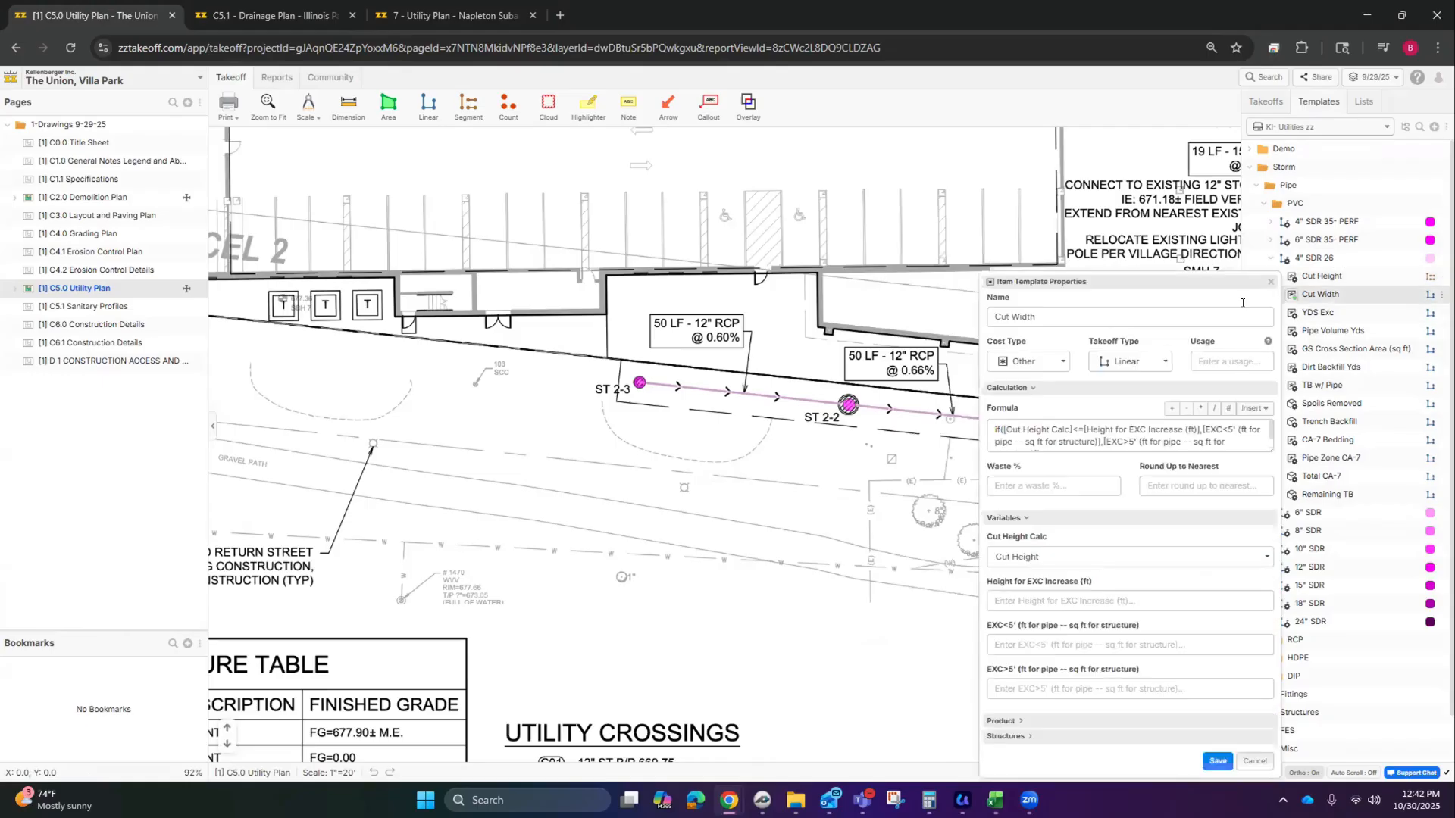
pyautogui.click(1265, 437)
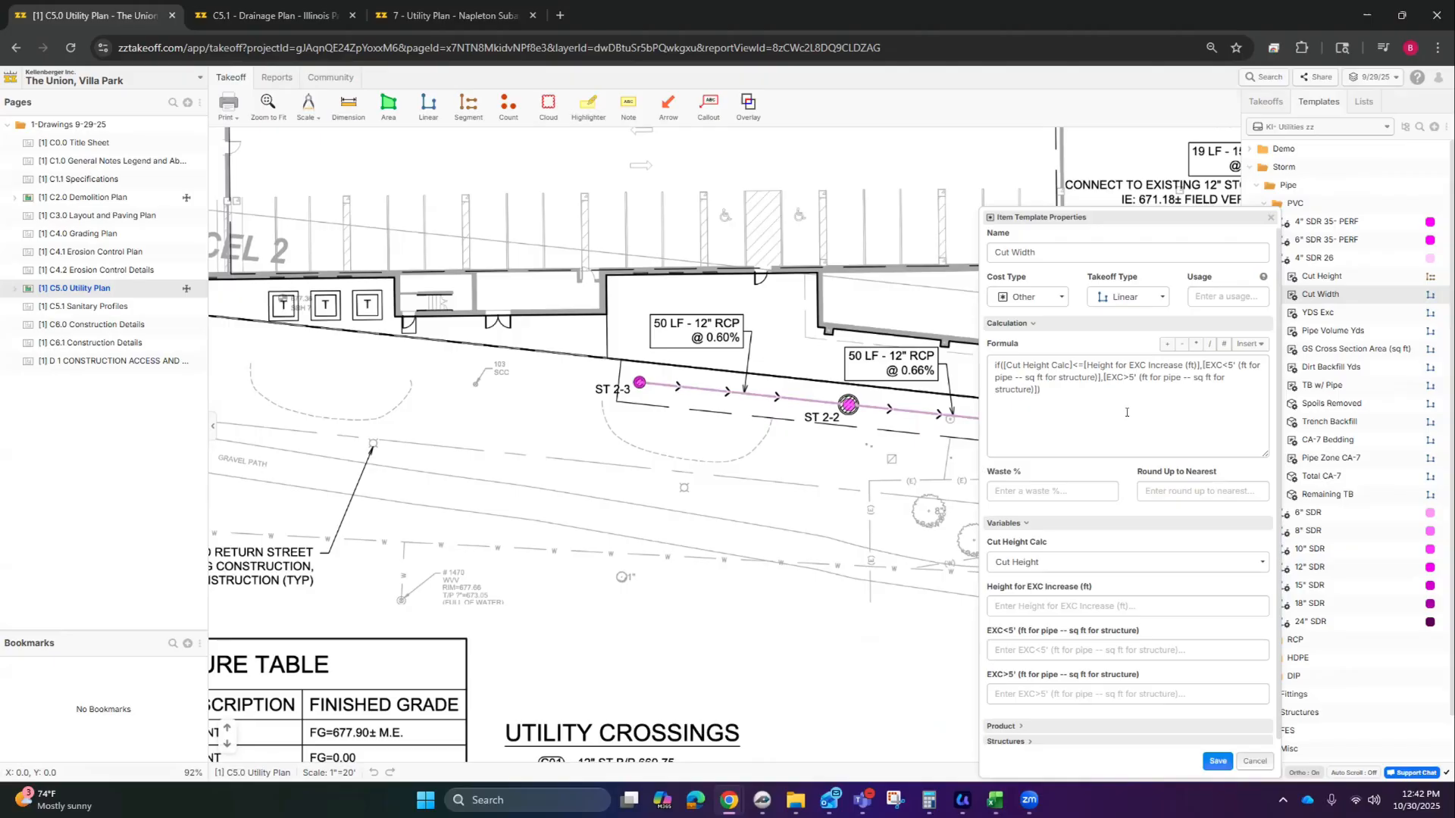
pyautogui.click(1084, 365)
# Step: Open the 6" SDR 35- PERF template properties with Stone/Spoils expanded (EXC<5' 2.25, EXC>5' 4)
pyautogui.click(1302, 238)
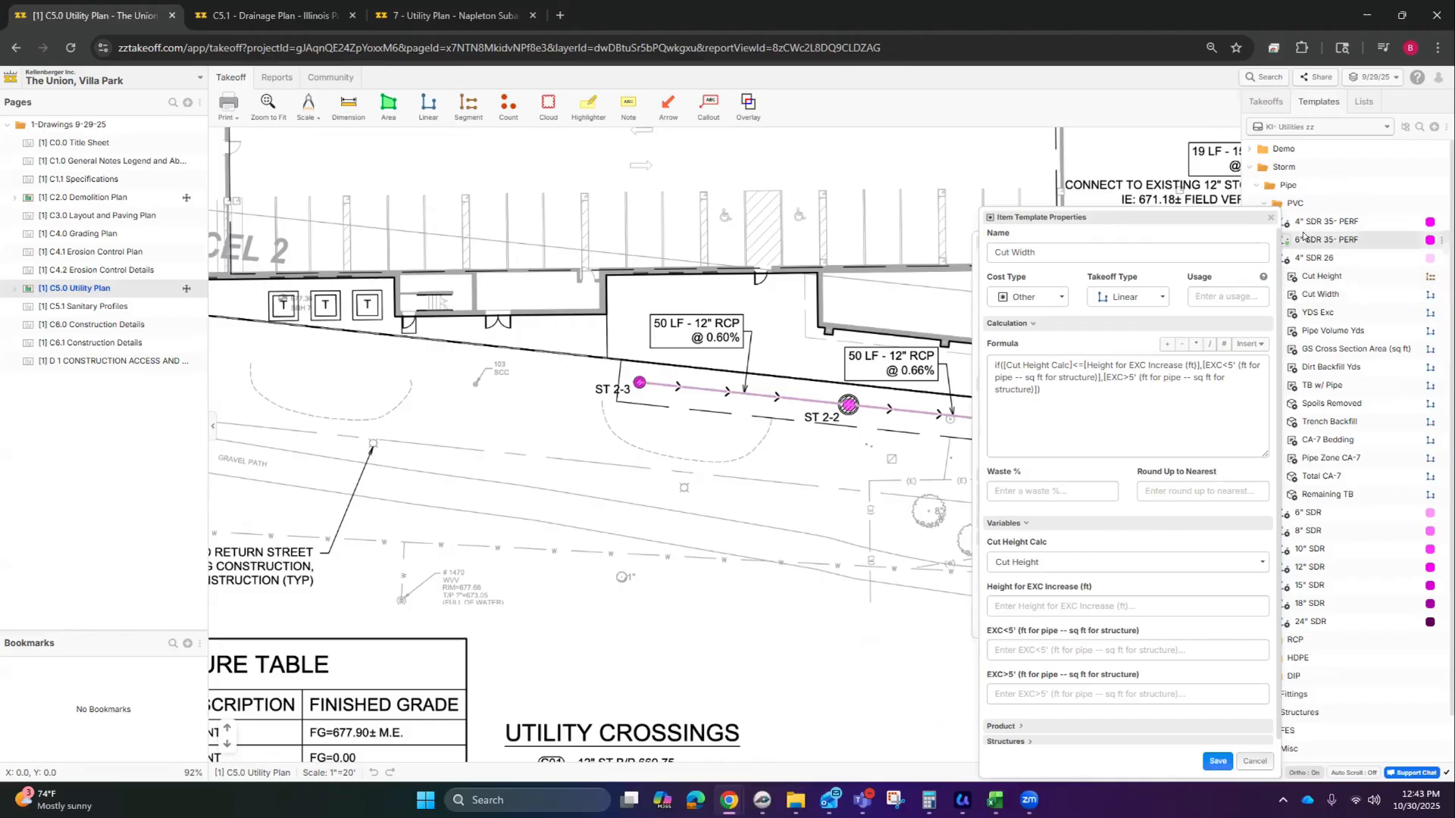
pyautogui.moveTo(1081, 223); pyautogui.dragTo(1119, 217)
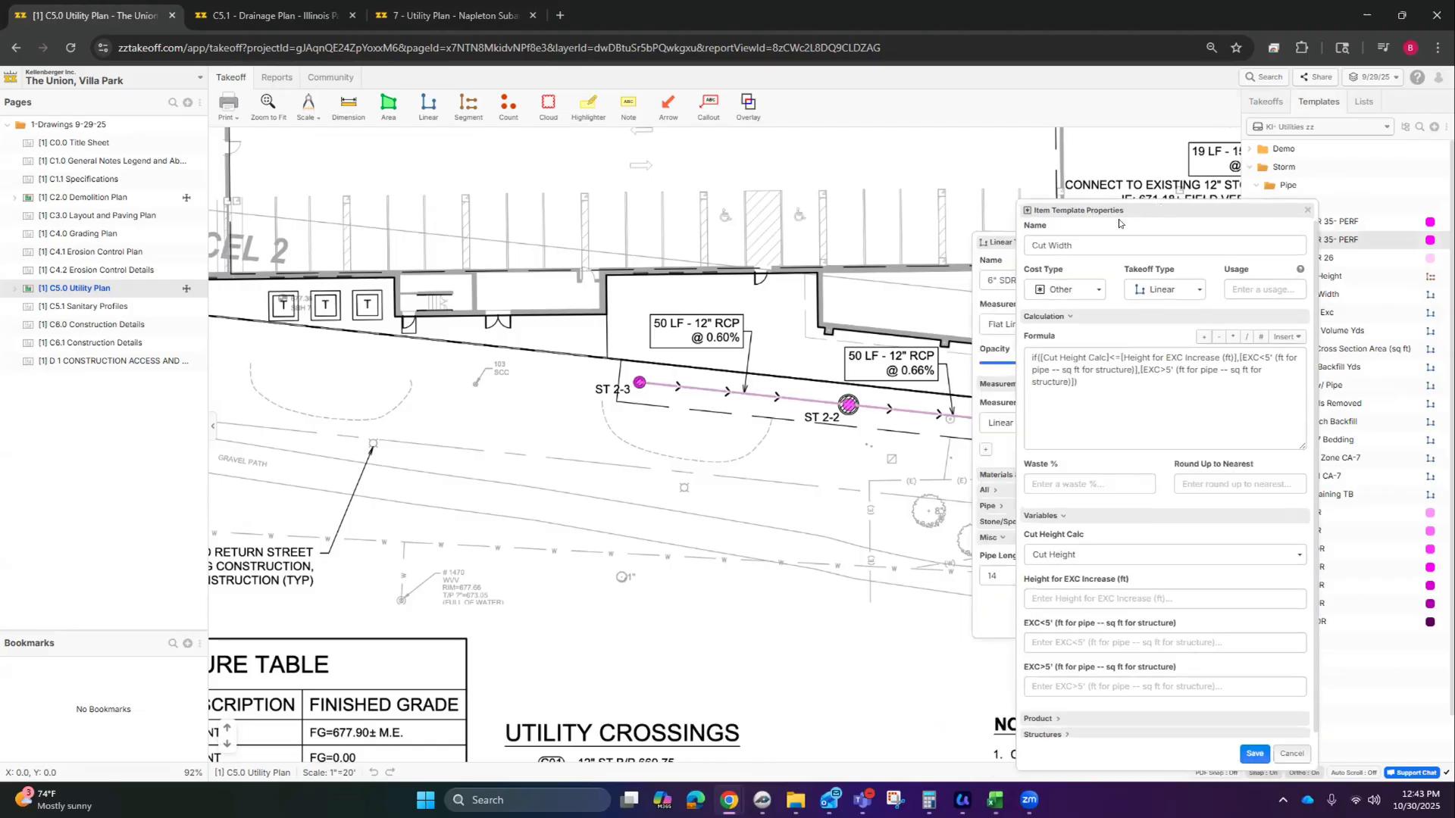
pyautogui.moveTo(1008, 253); pyautogui.dragTo(671, 222)
pyautogui.moveTo(1067, 210); pyautogui.dragTo(991, 205)
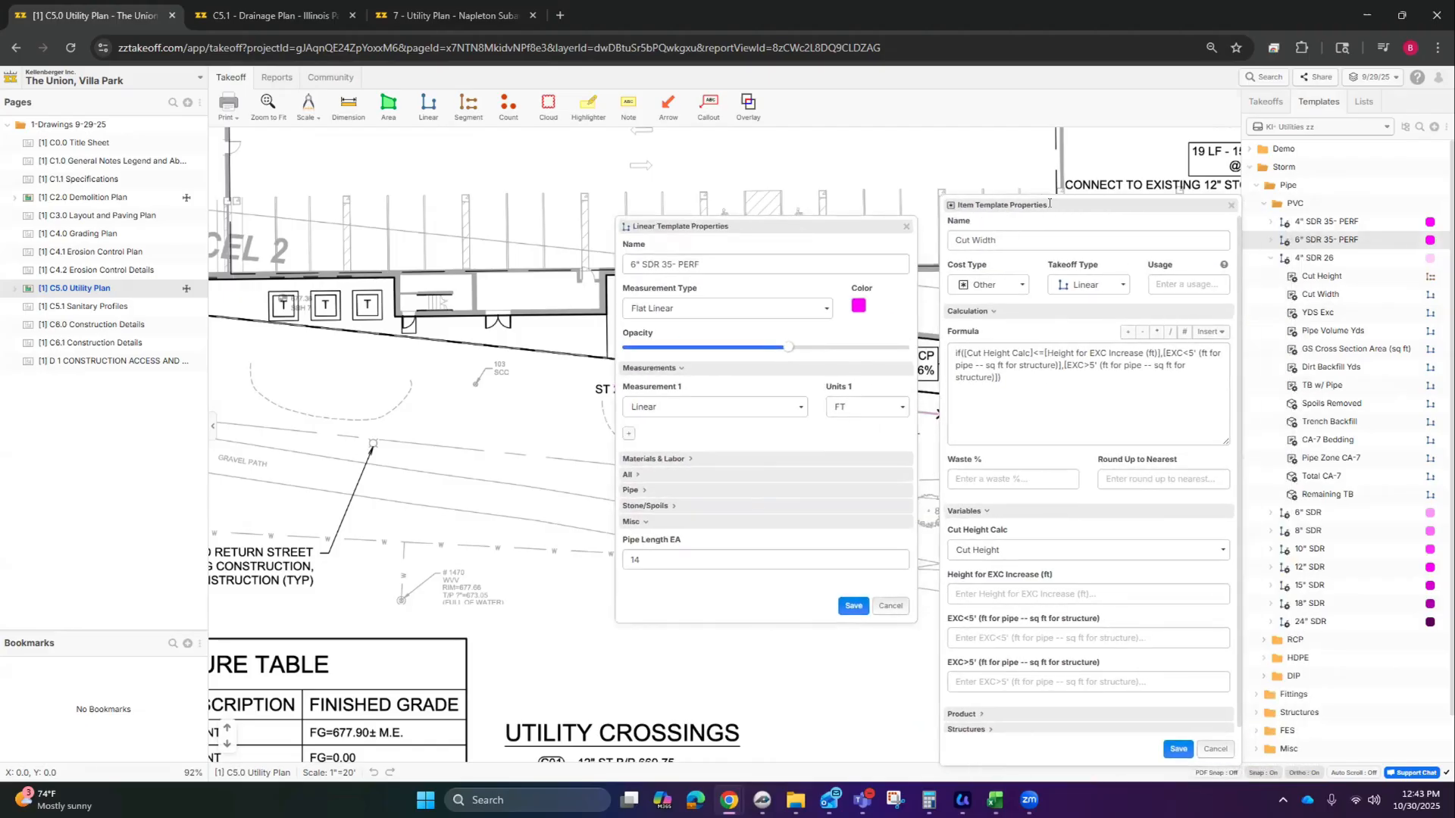
pyautogui.click(672, 506)
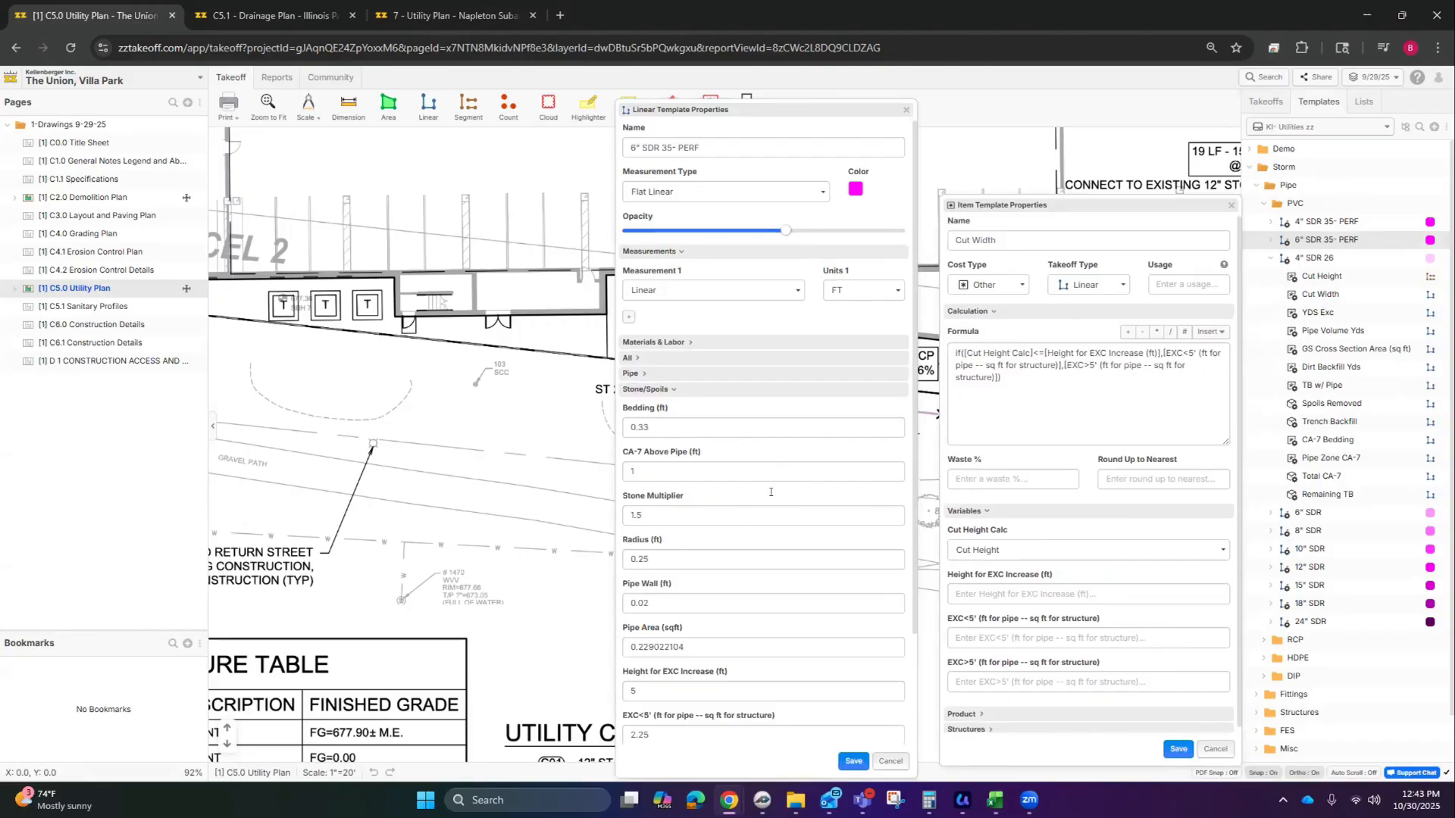
pyautogui.scroll(-1, 745, 589)
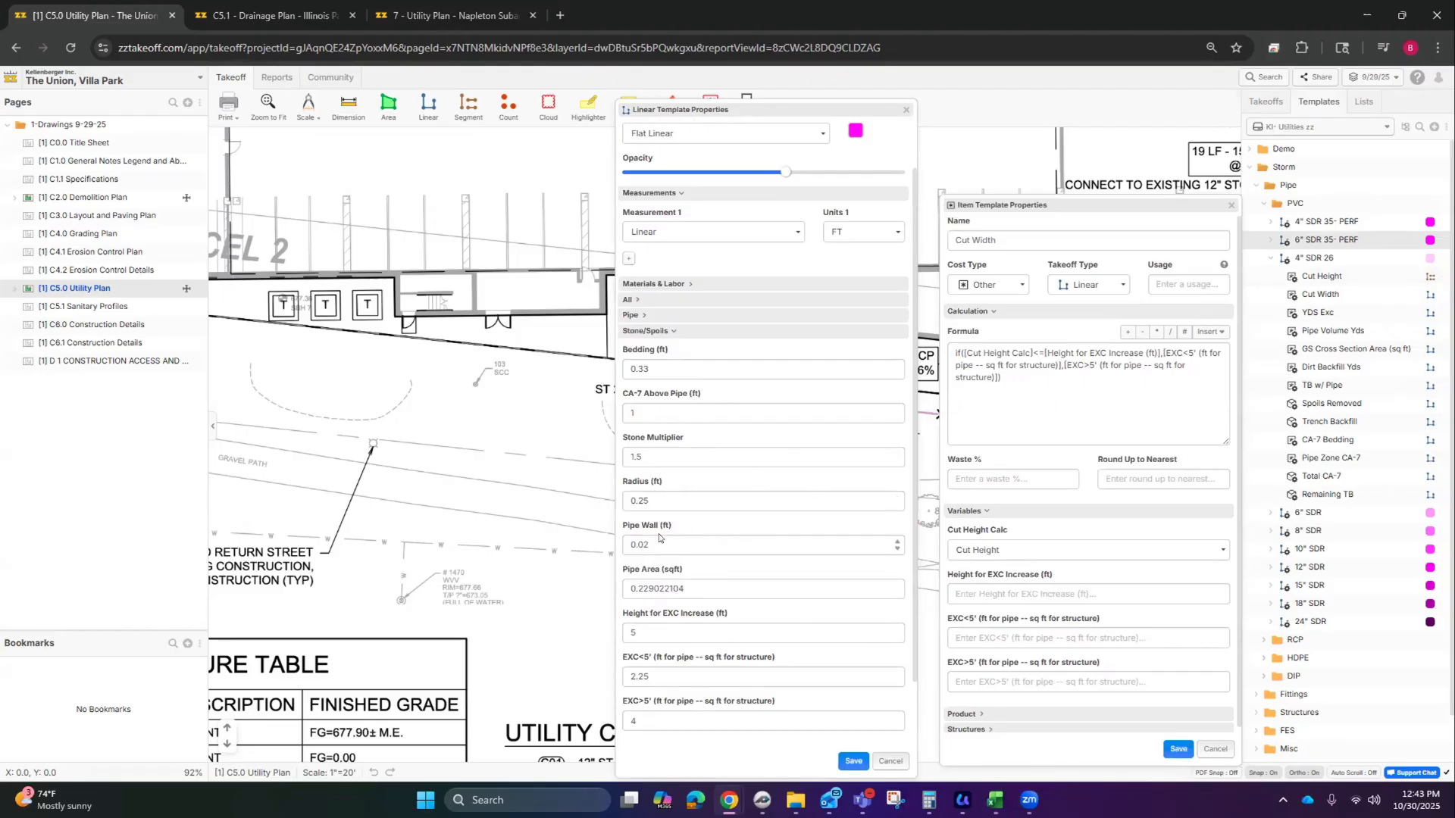
# Step: Inspect the pipe's Radius 0.25, Pipe Wall 0.02 and Pipe Area values
pyautogui.doubleClick(650, 501)
pyautogui.doubleClick(644, 545)
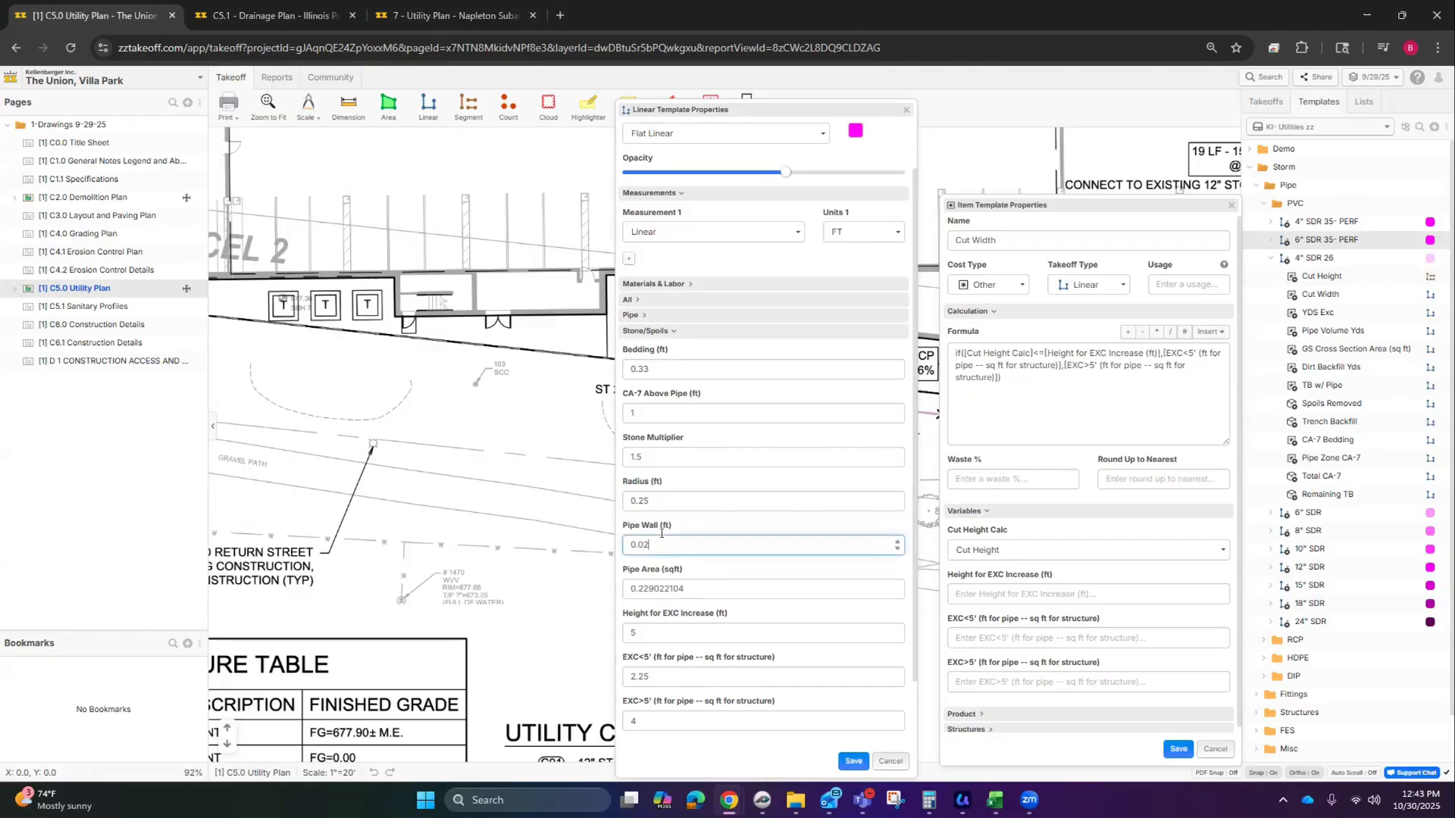
pyautogui.doubleClick(686, 589)
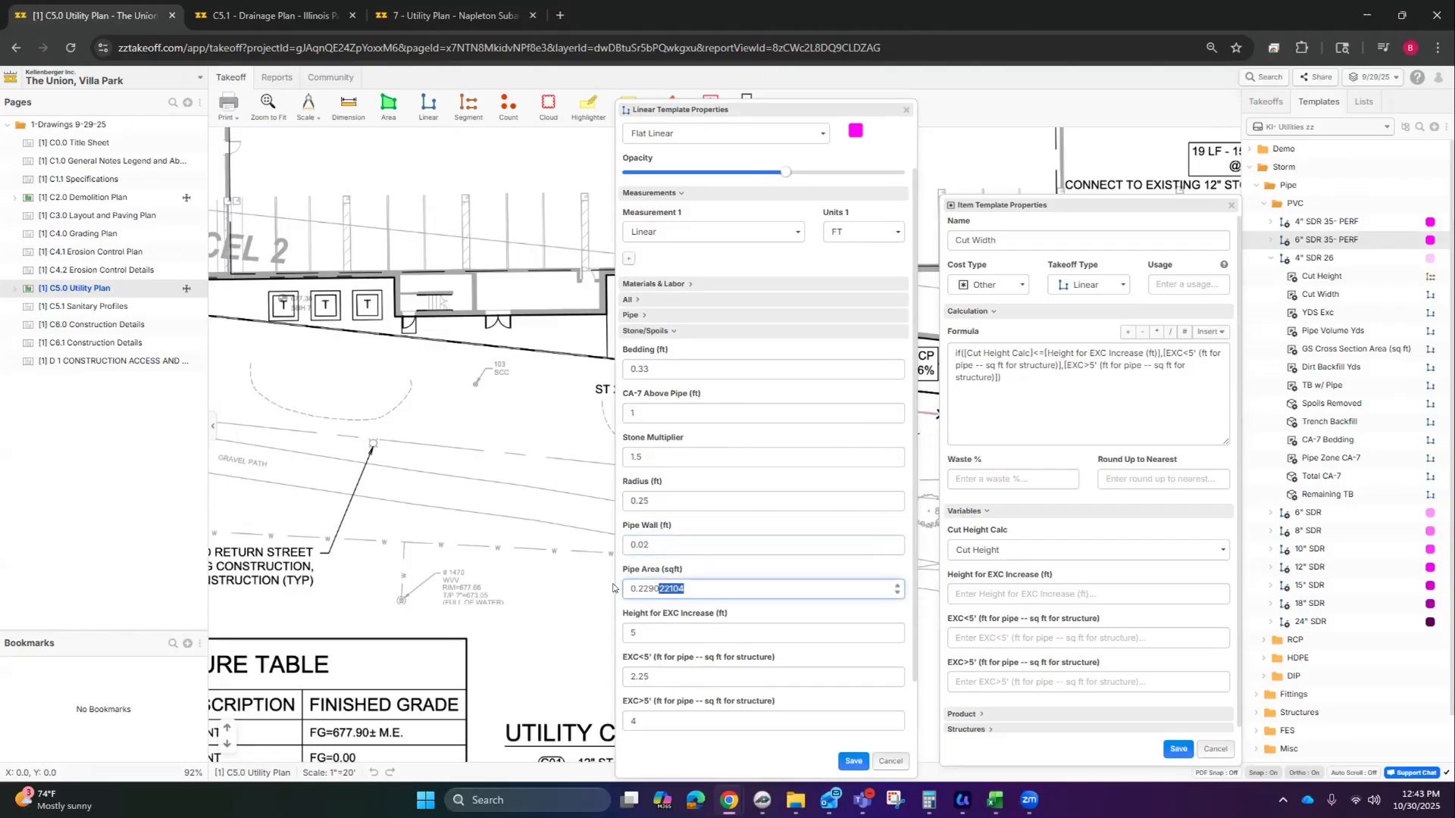
pyautogui.click(737, 590)
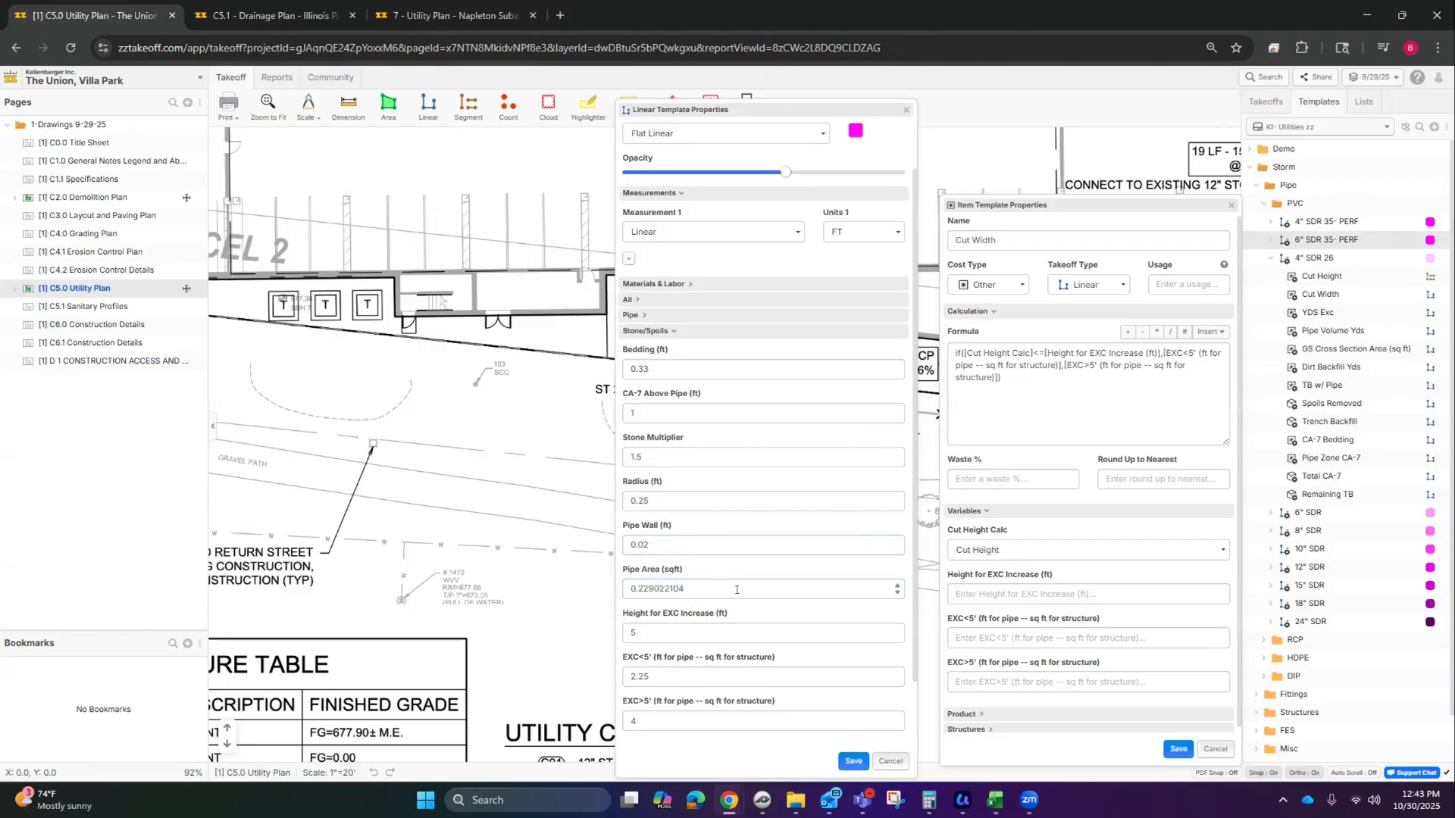
pyautogui.scroll(1, 697, 250)
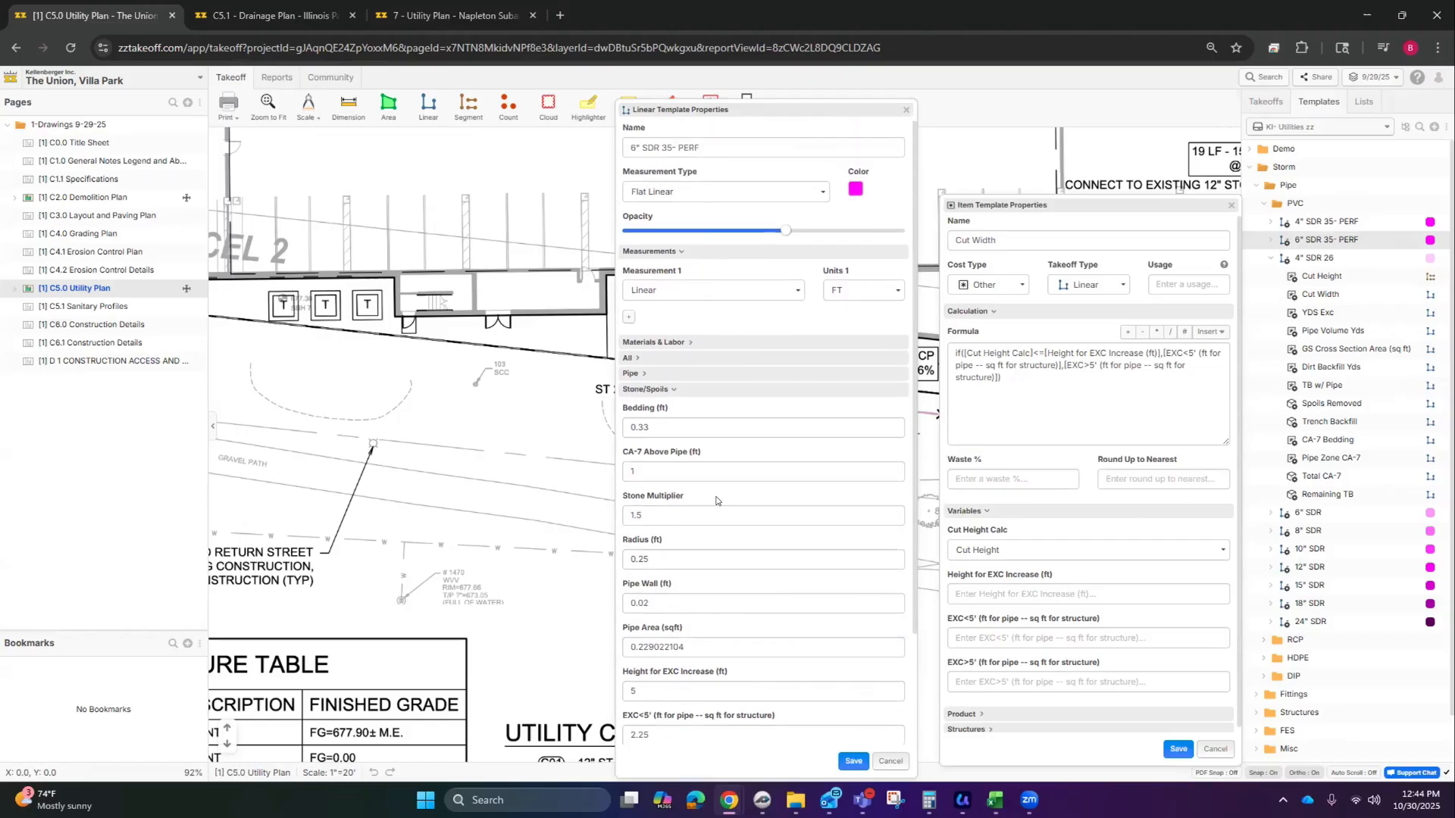
pyautogui.scroll(-1, 720, 506)
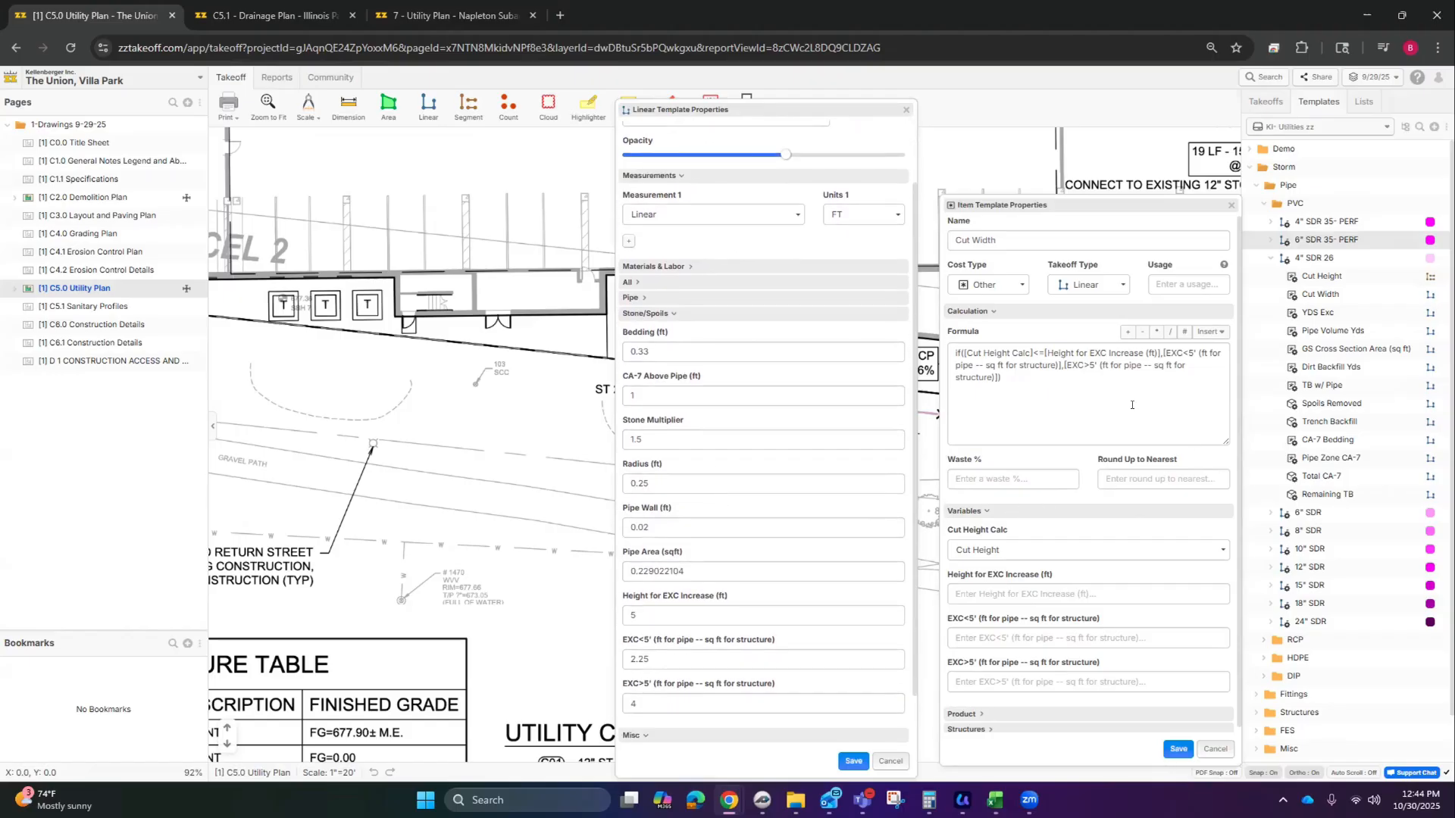
# Step: Close the Cut Width template, then open and close Pipe Volume Yds
pyautogui.click(1215, 749)
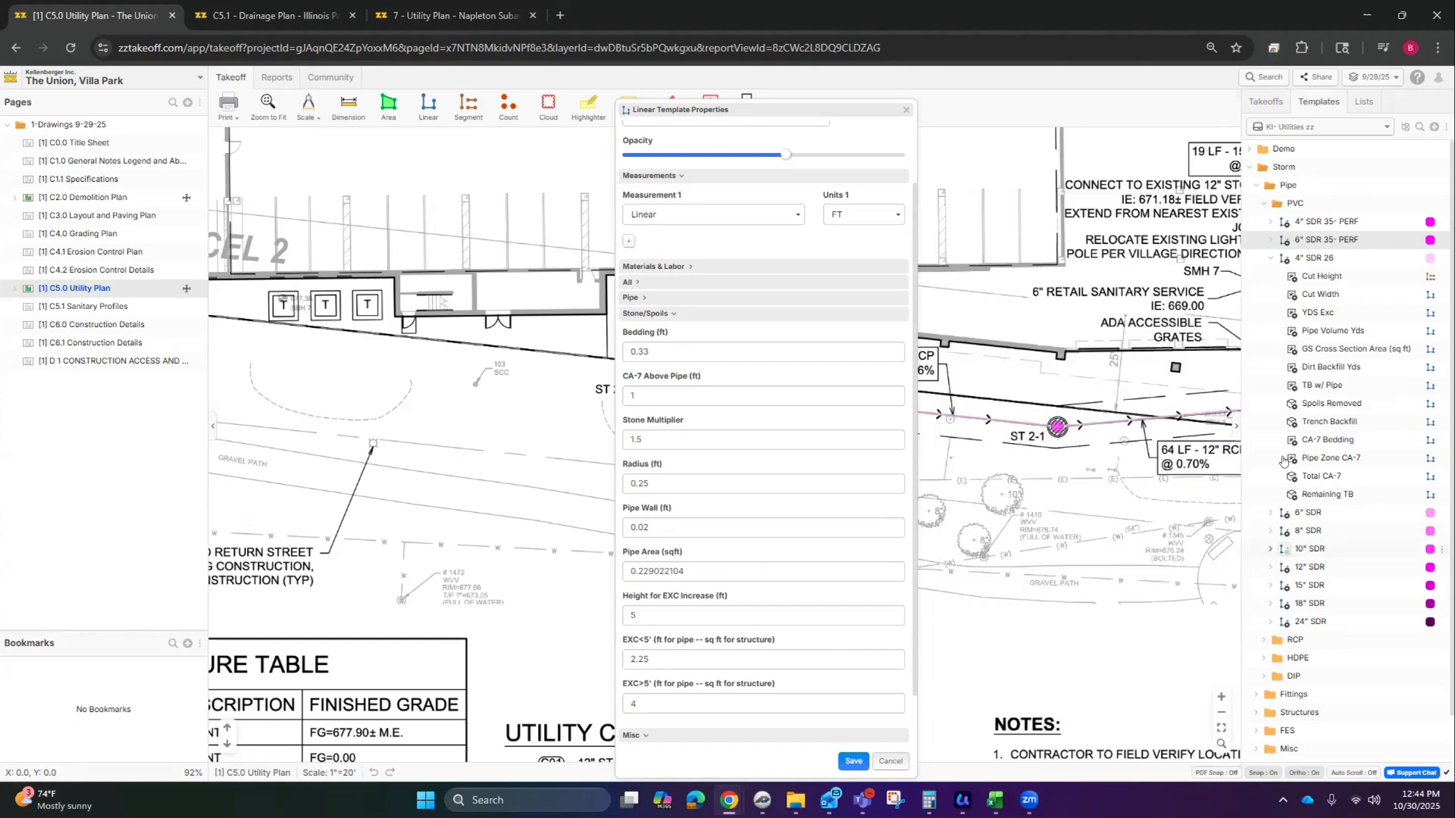
pyautogui.doubleClick(1334, 329)
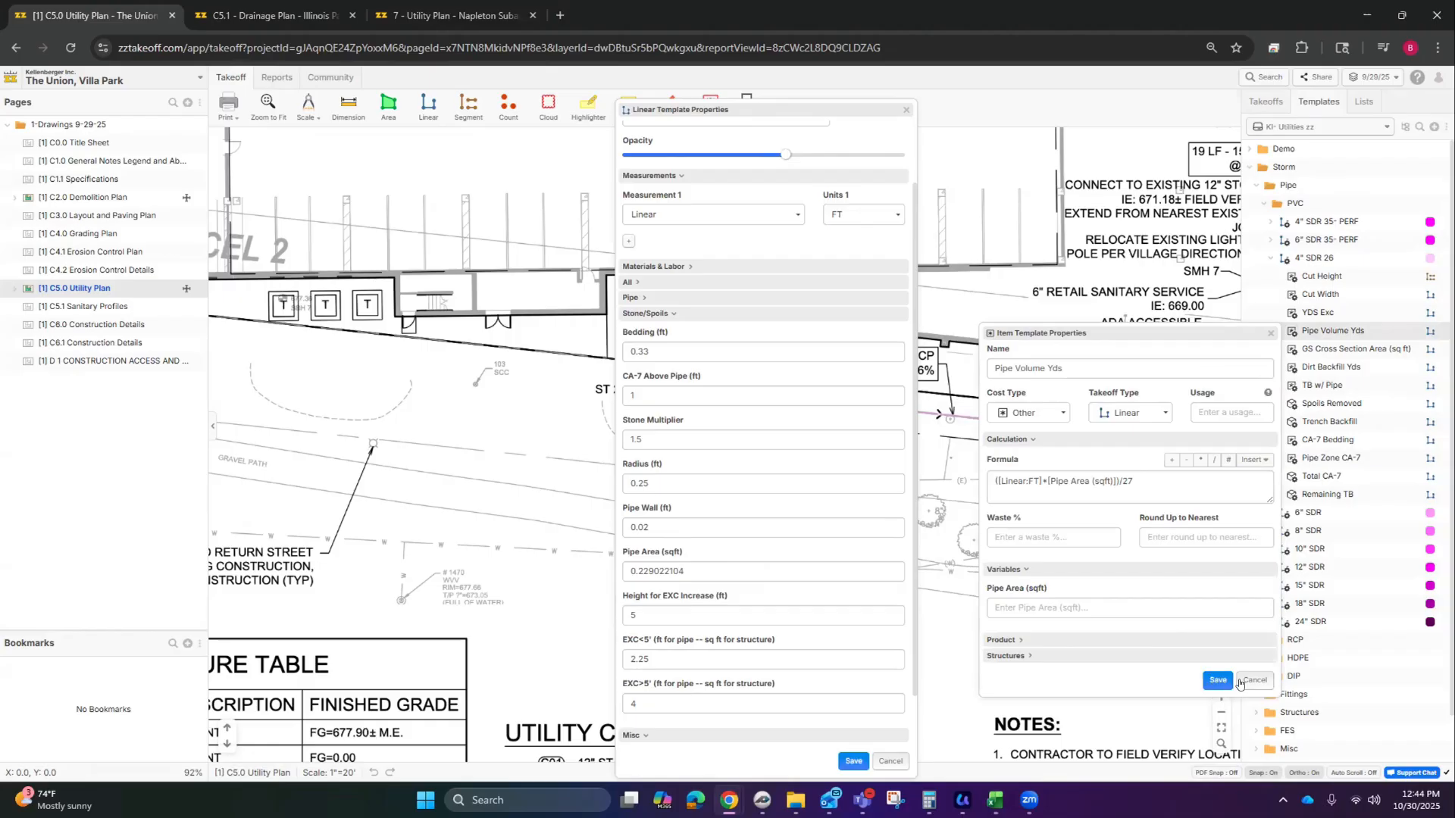
pyautogui.click(1254, 680)
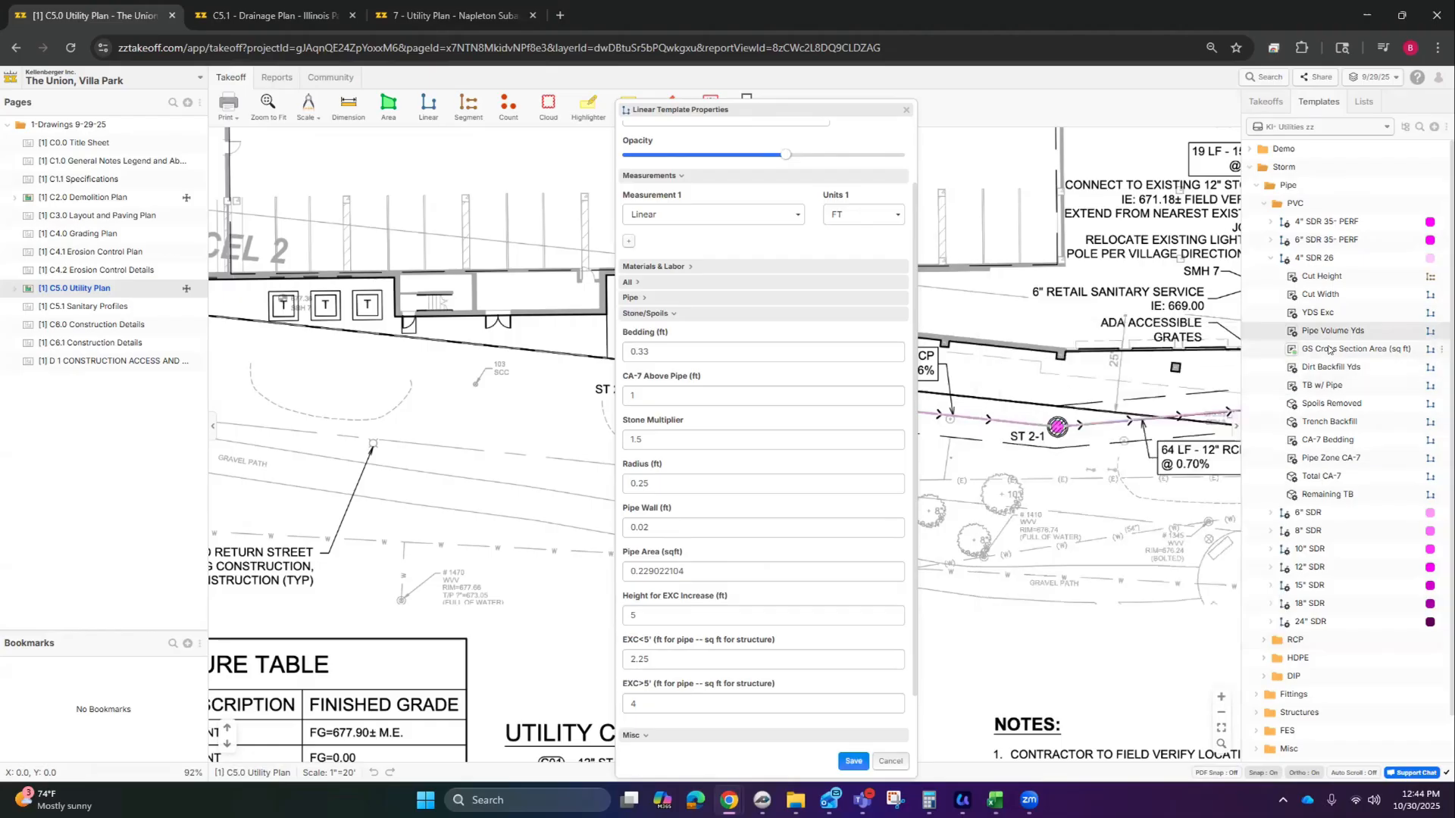
pyautogui.doubleClick(1334, 404)
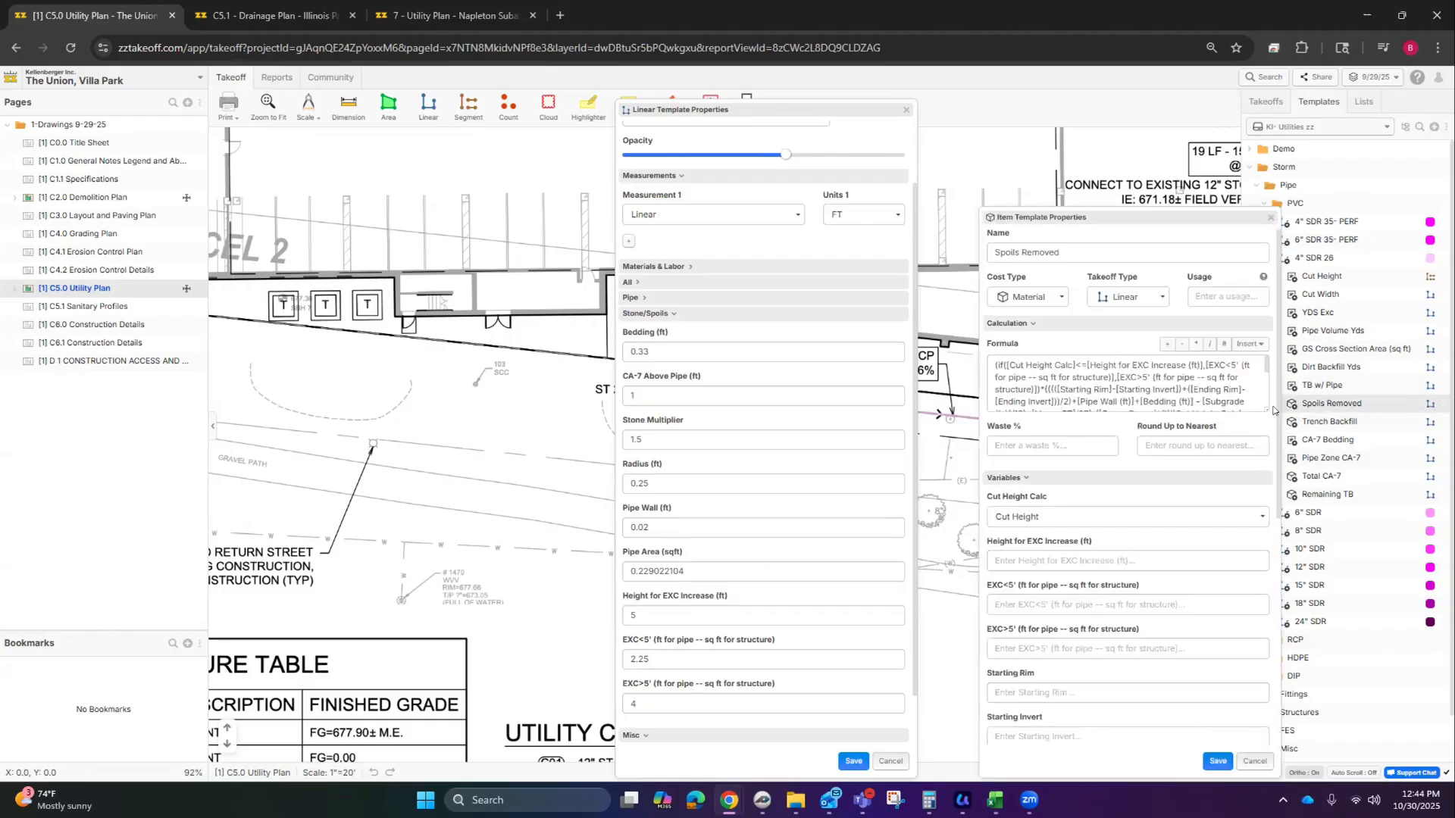
pyautogui.moveTo(1265, 408); pyautogui.dragTo(1255, 522)
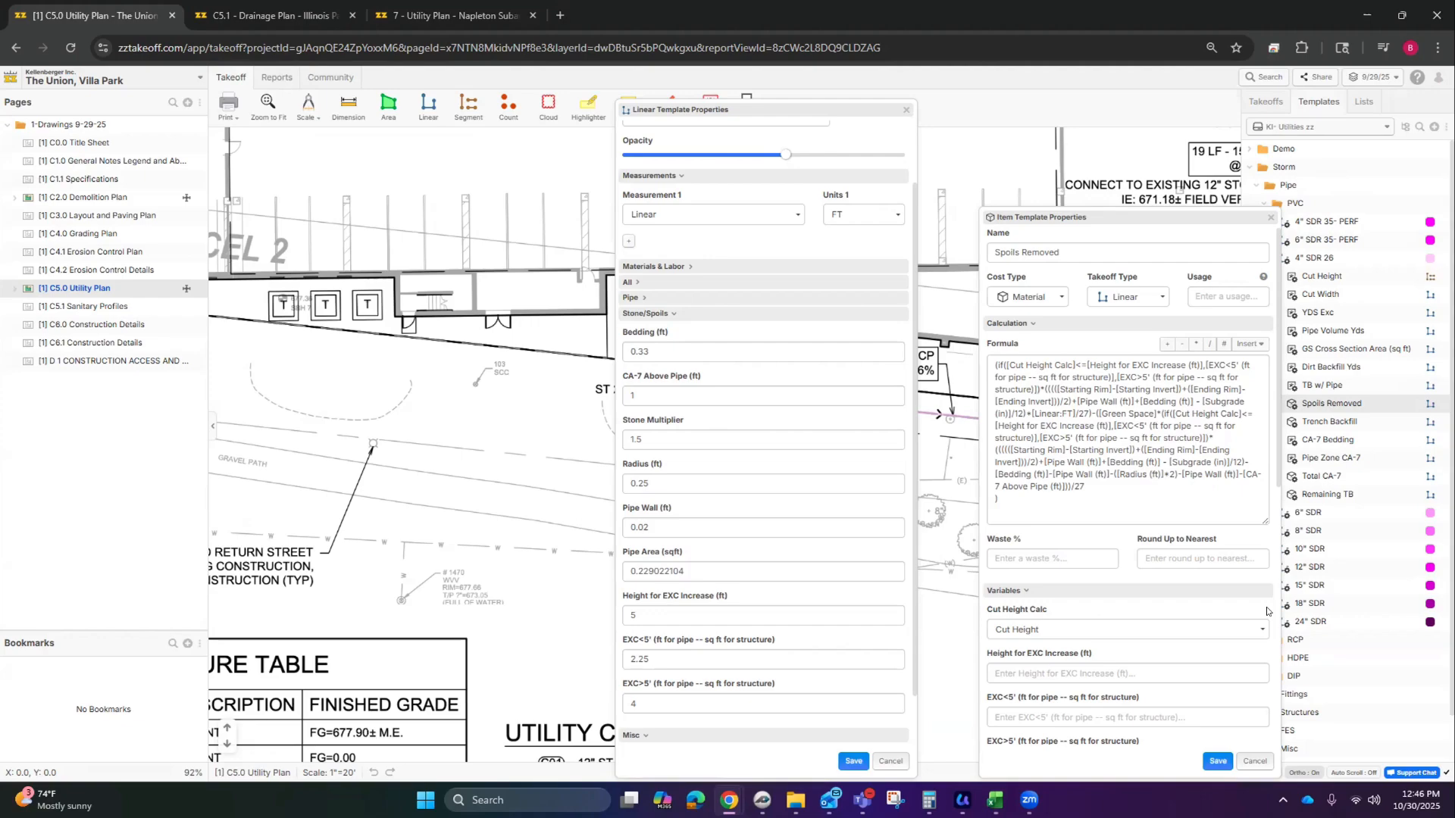
pyautogui.click(1255, 760)
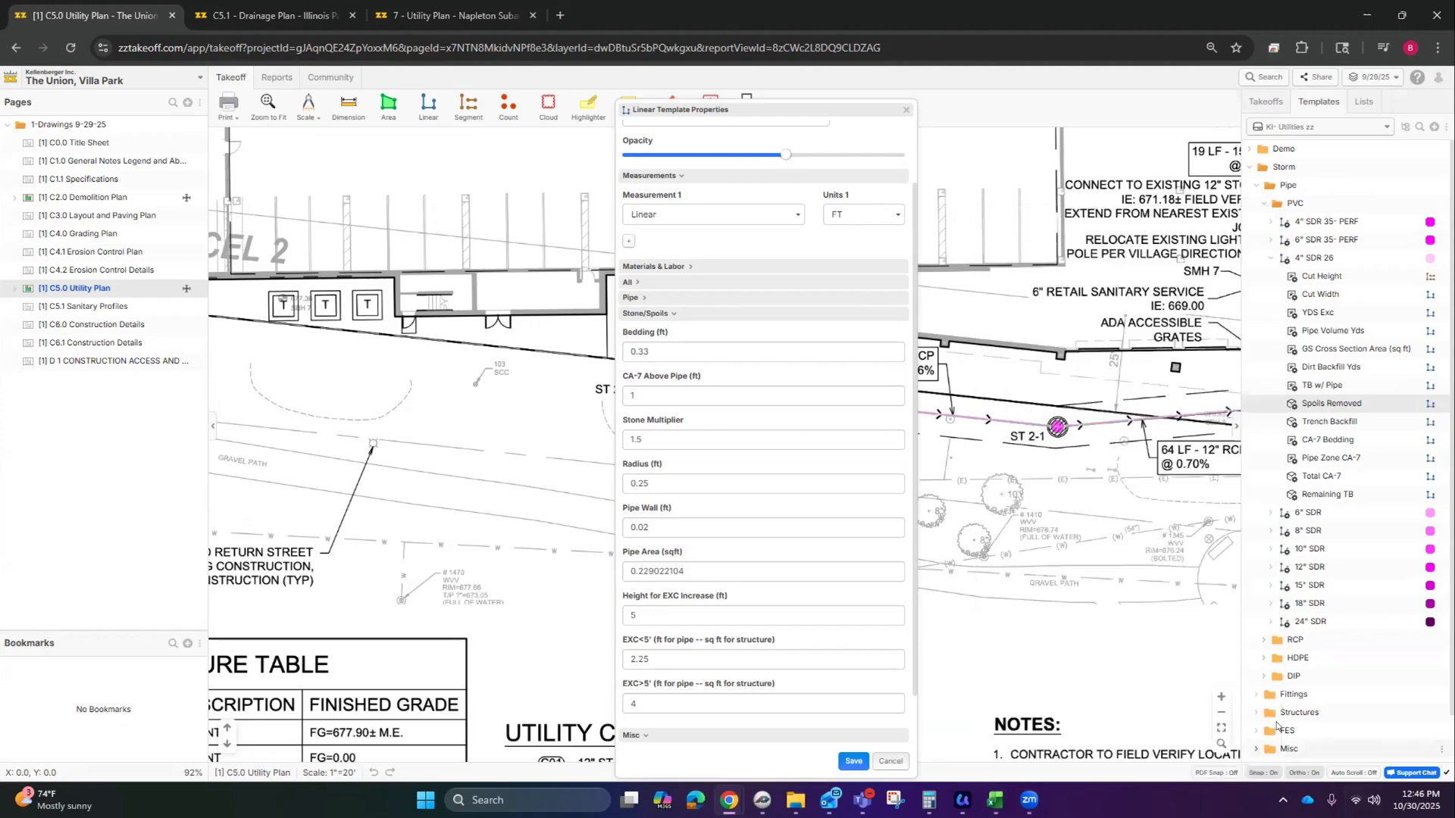
# Step: Open Trench Backfill with its full formula, and expand the pipe template's All values
pyautogui.click(1337, 421)
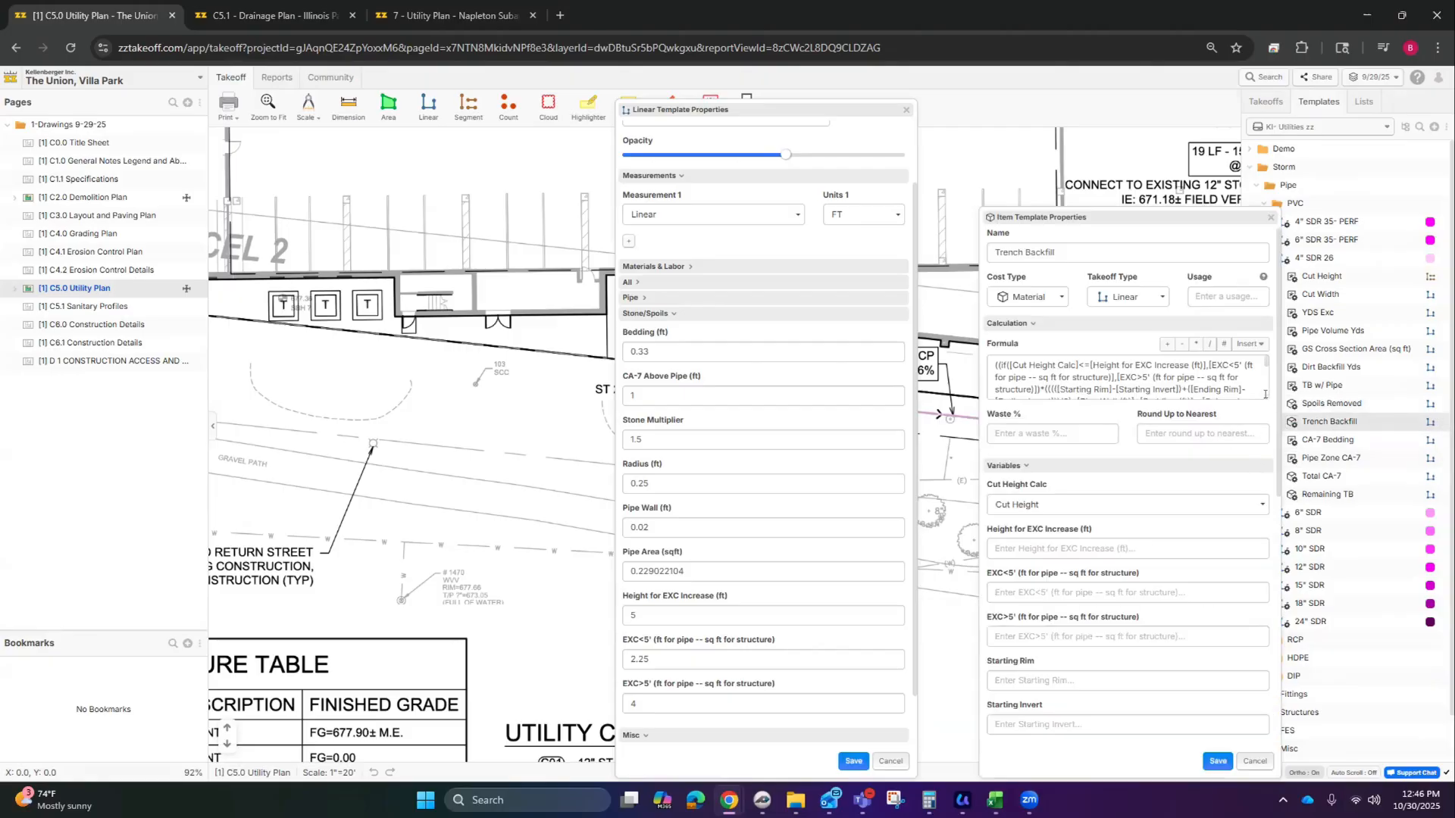
pyautogui.moveTo(1265, 394); pyautogui.dragTo(1256, 505)
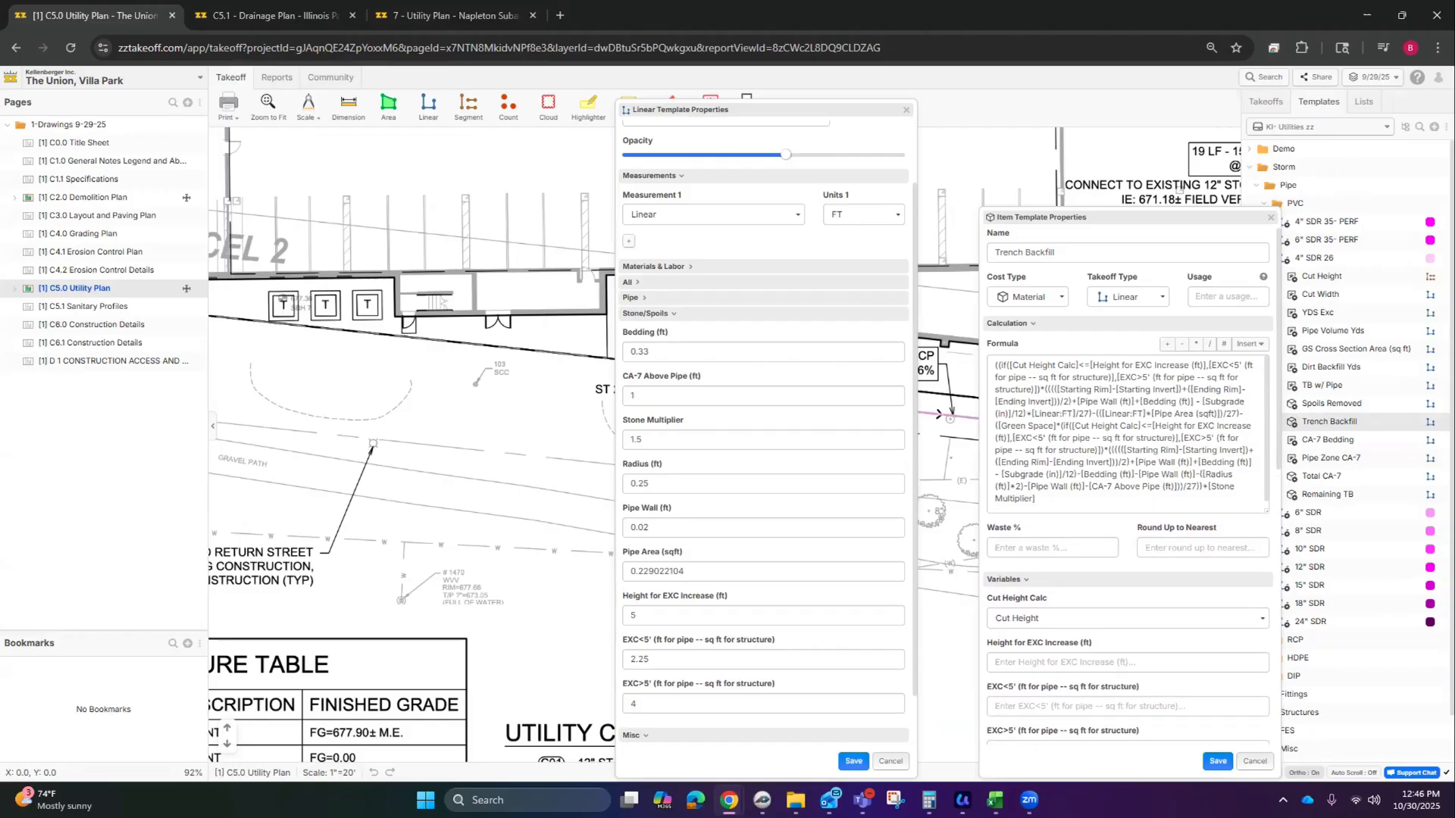
pyautogui.click(637, 284)
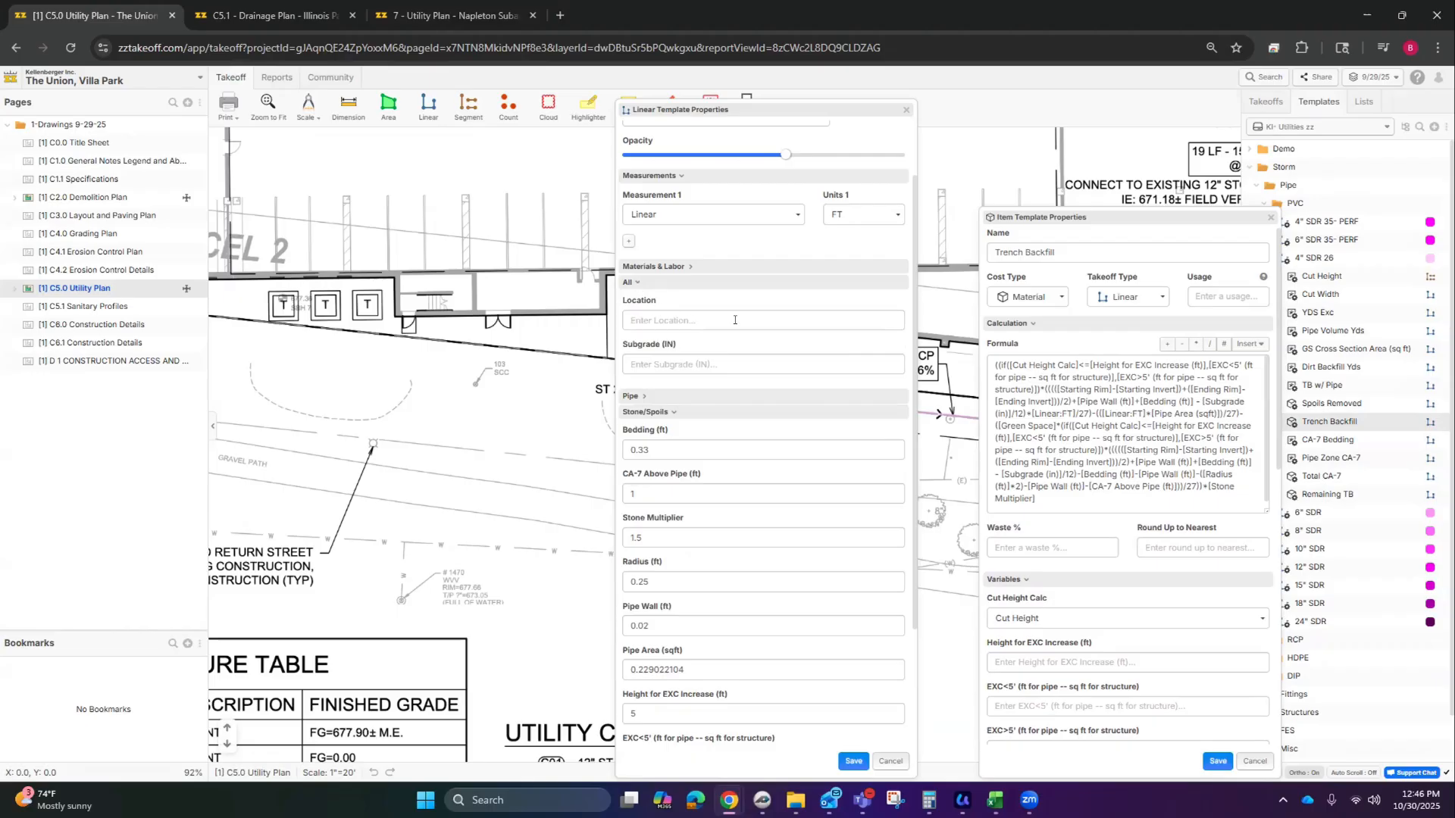
pyautogui.click(660, 321)
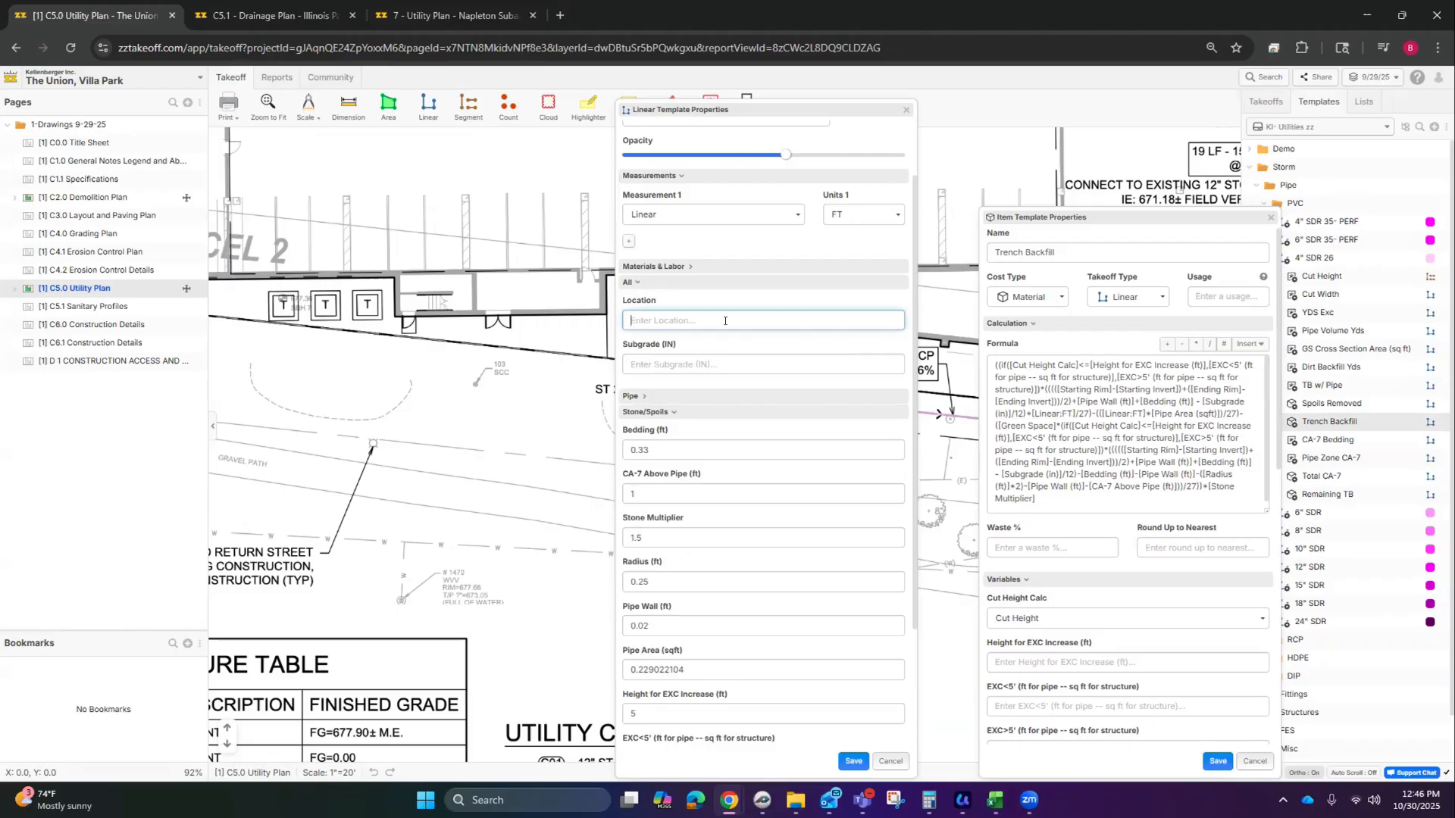
pyautogui.click(701, 363)
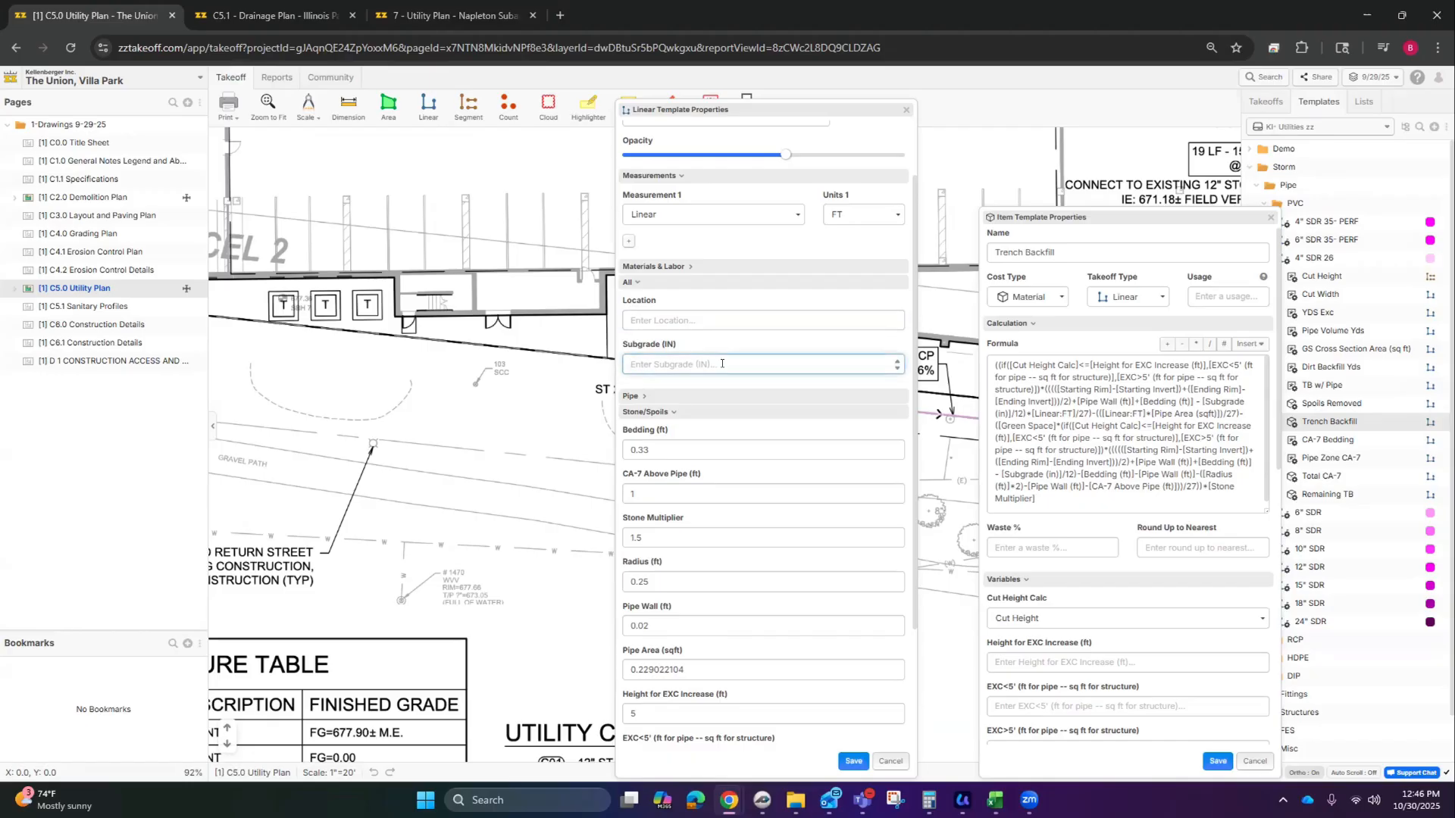
# Step: Expand the Pipe values, showing Pipe Size 6, SDR 35 and an empty Green Space
pyautogui.click(644, 396)
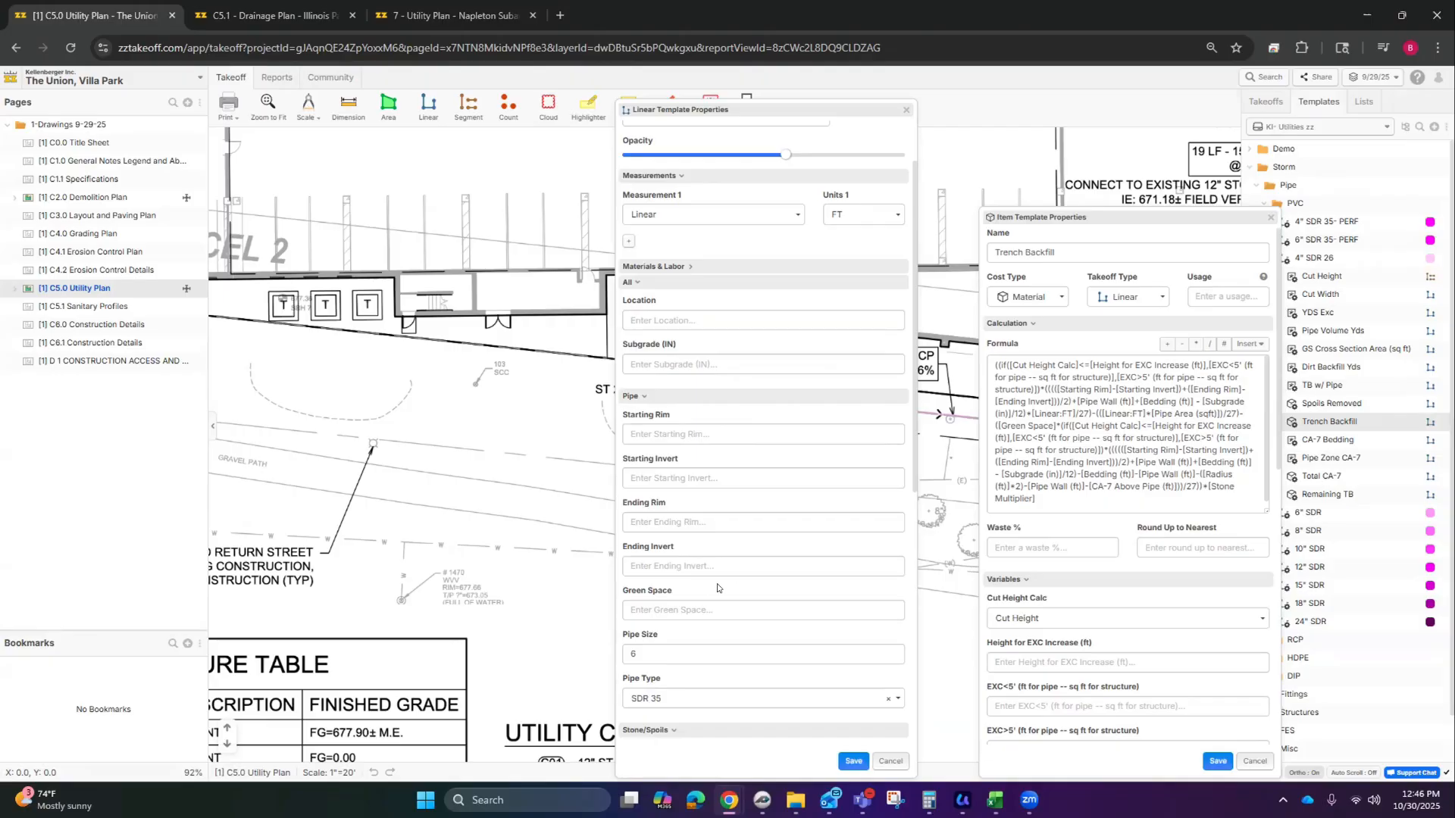
pyautogui.scroll(-1, 794, 663)
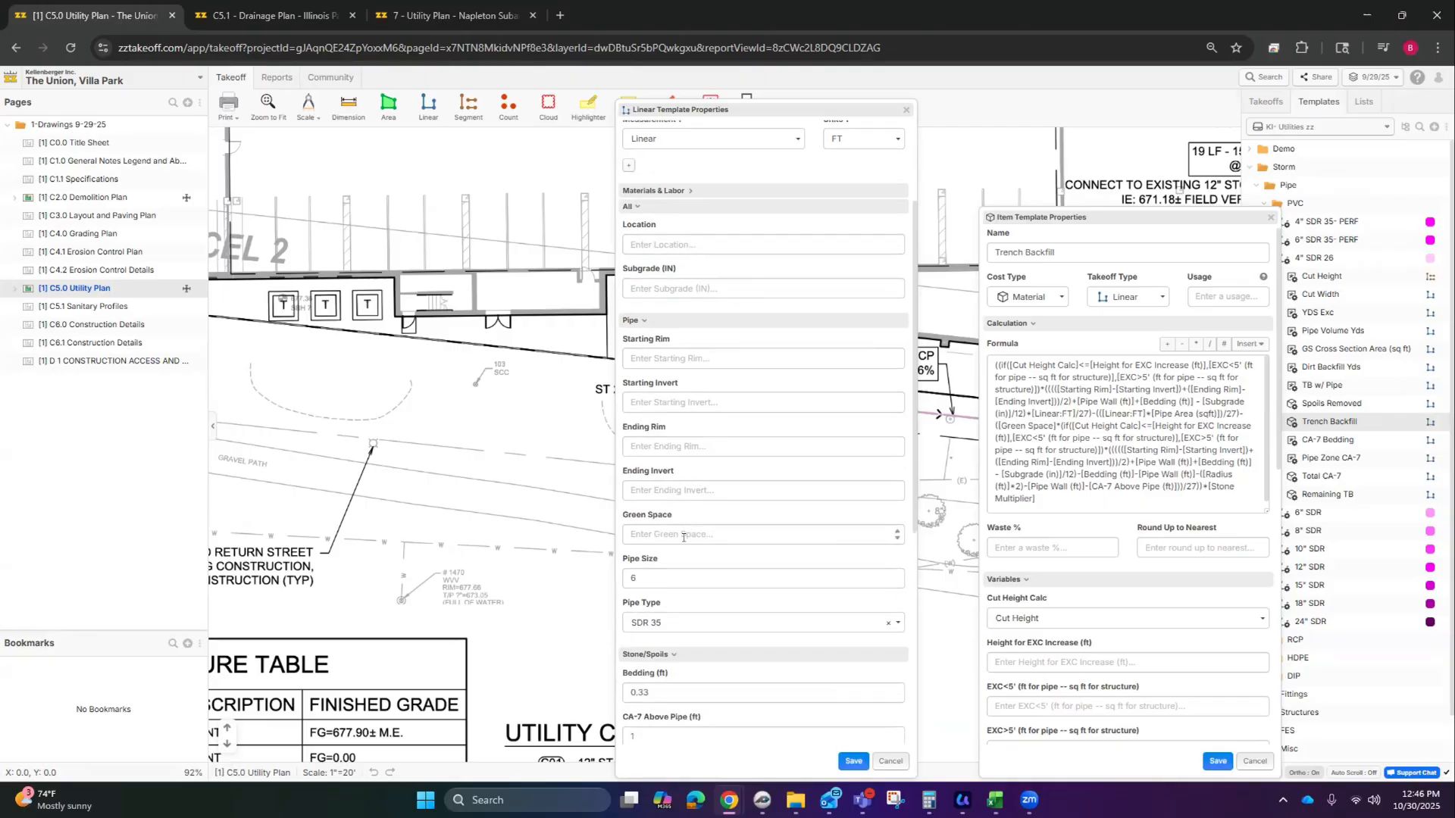
pyautogui.click(716, 529)
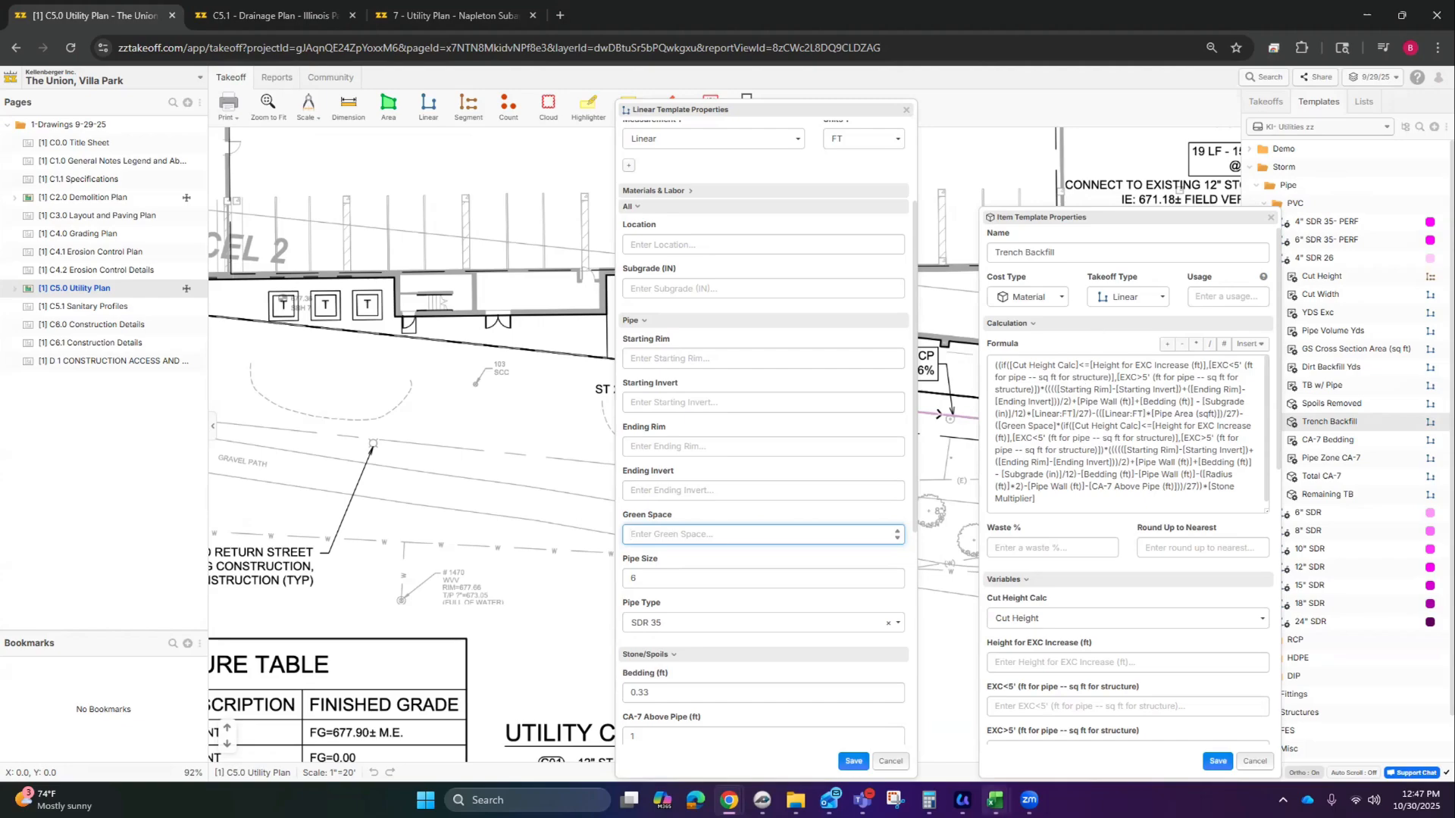
pyautogui.moveTo(995, 800)
# Step: Close Trench Backfill, open CA-7 Bedding with its full formula visible, and save it
pyautogui.click(1254, 761)
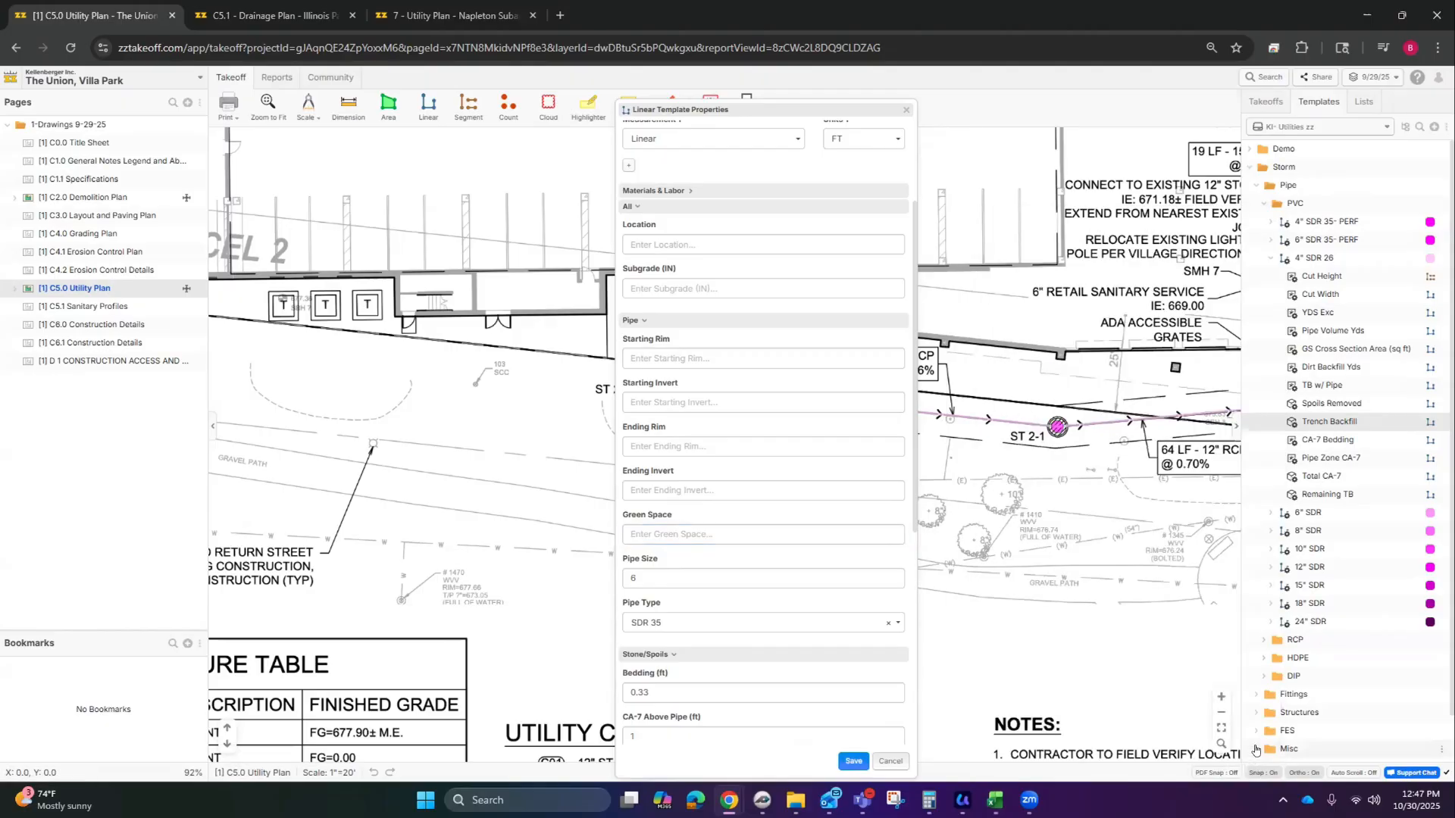
pyautogui.doubleClick(1326, 443)
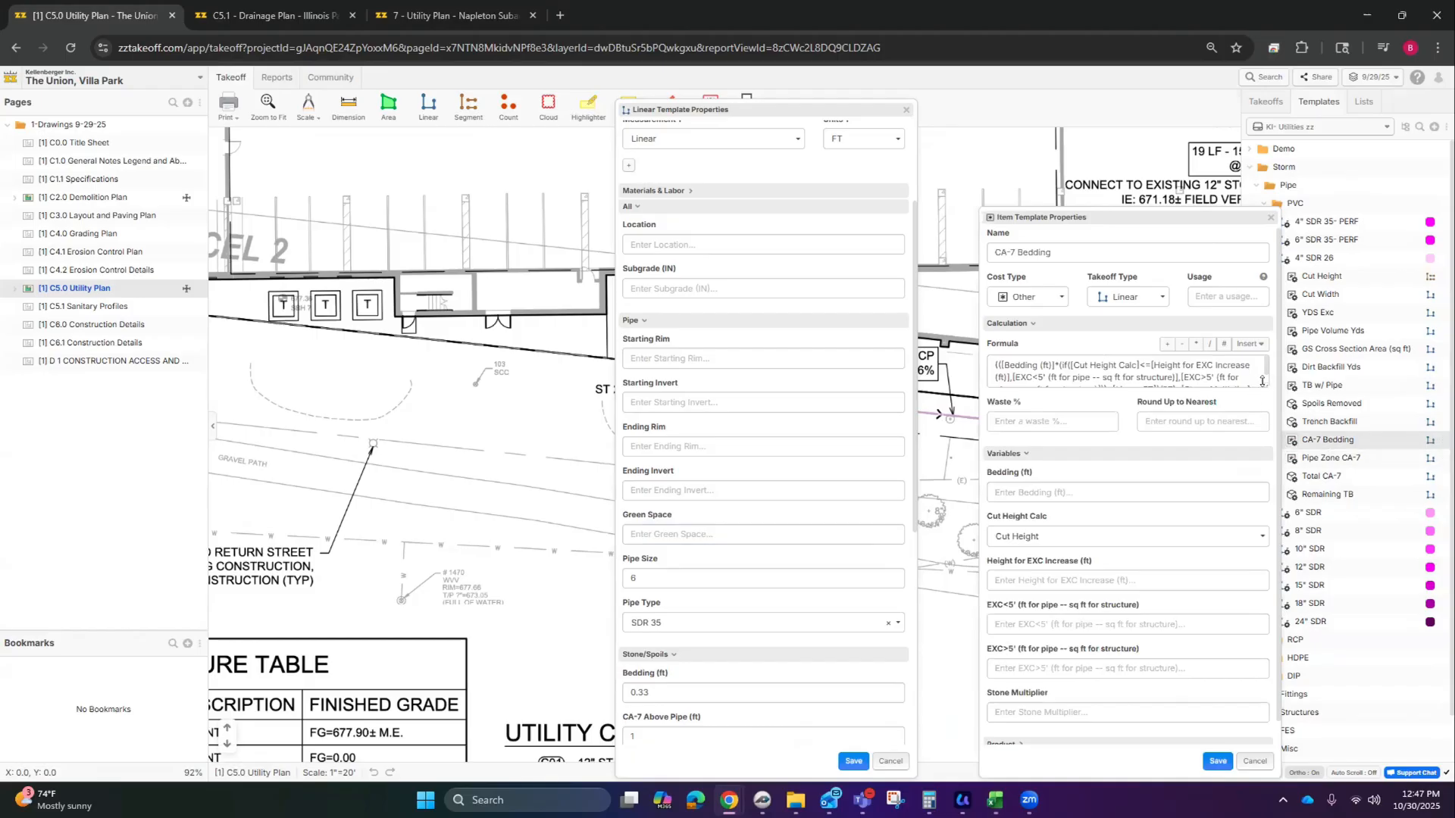
pyautogui.moveTo(1262, 381); pyautogui.dragTo(1264, 453)
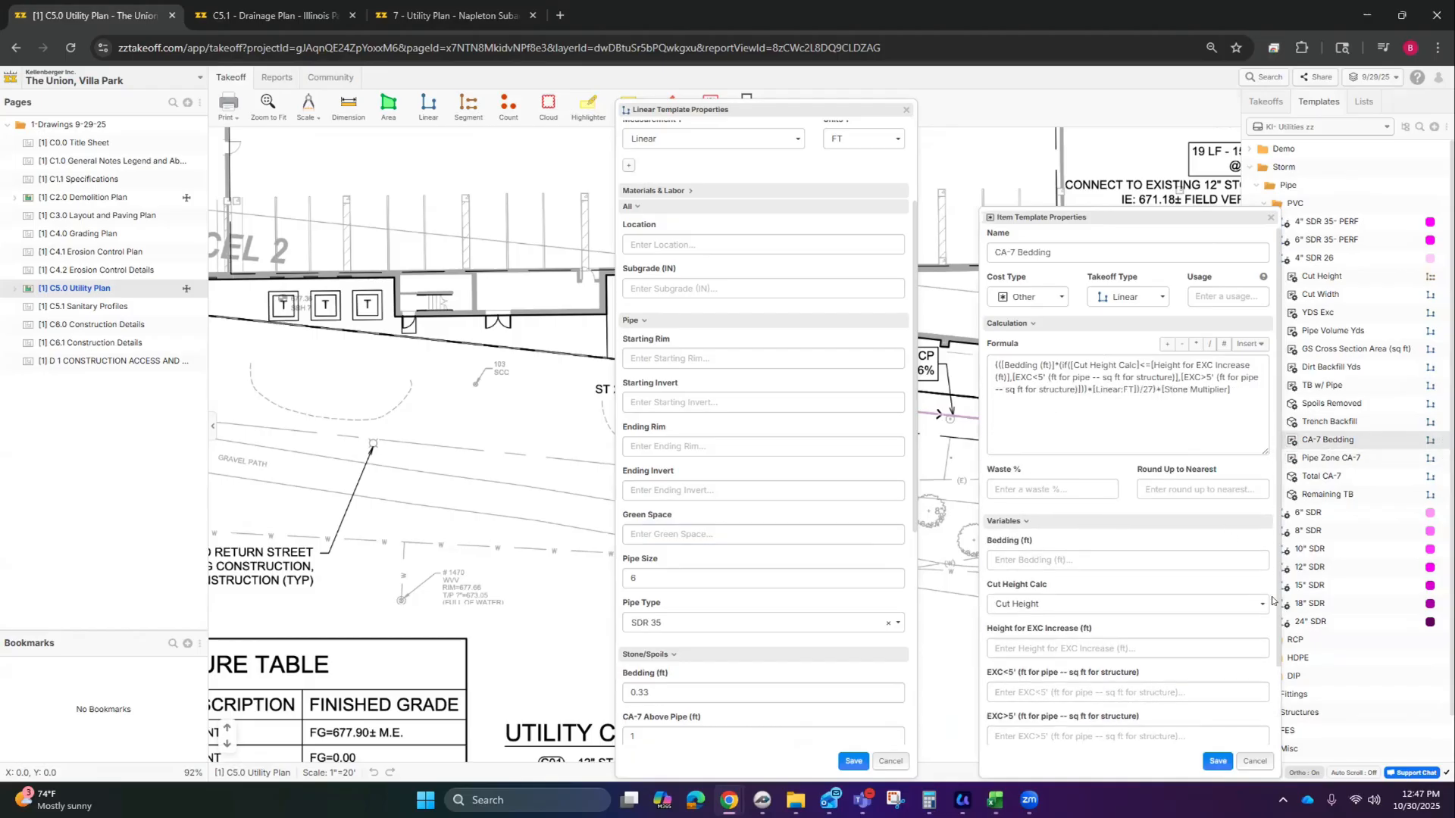
pyautogui.click(1221, 761)
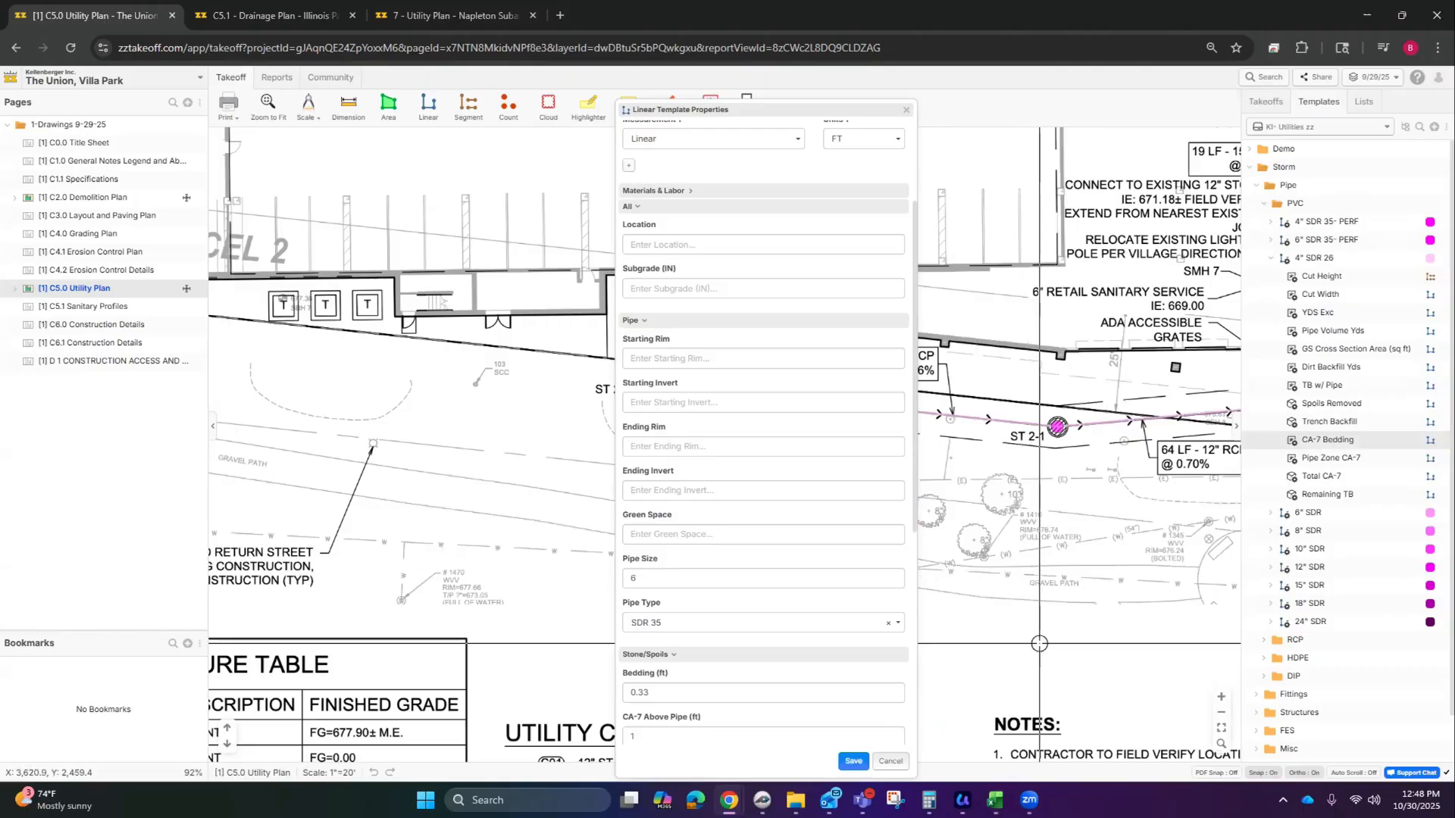
# Step: Collapse PVC and expand RCP to show the 12" RCP template's items
pyautogui.click(1270, 258)
pyautogui.click(1265, 204)
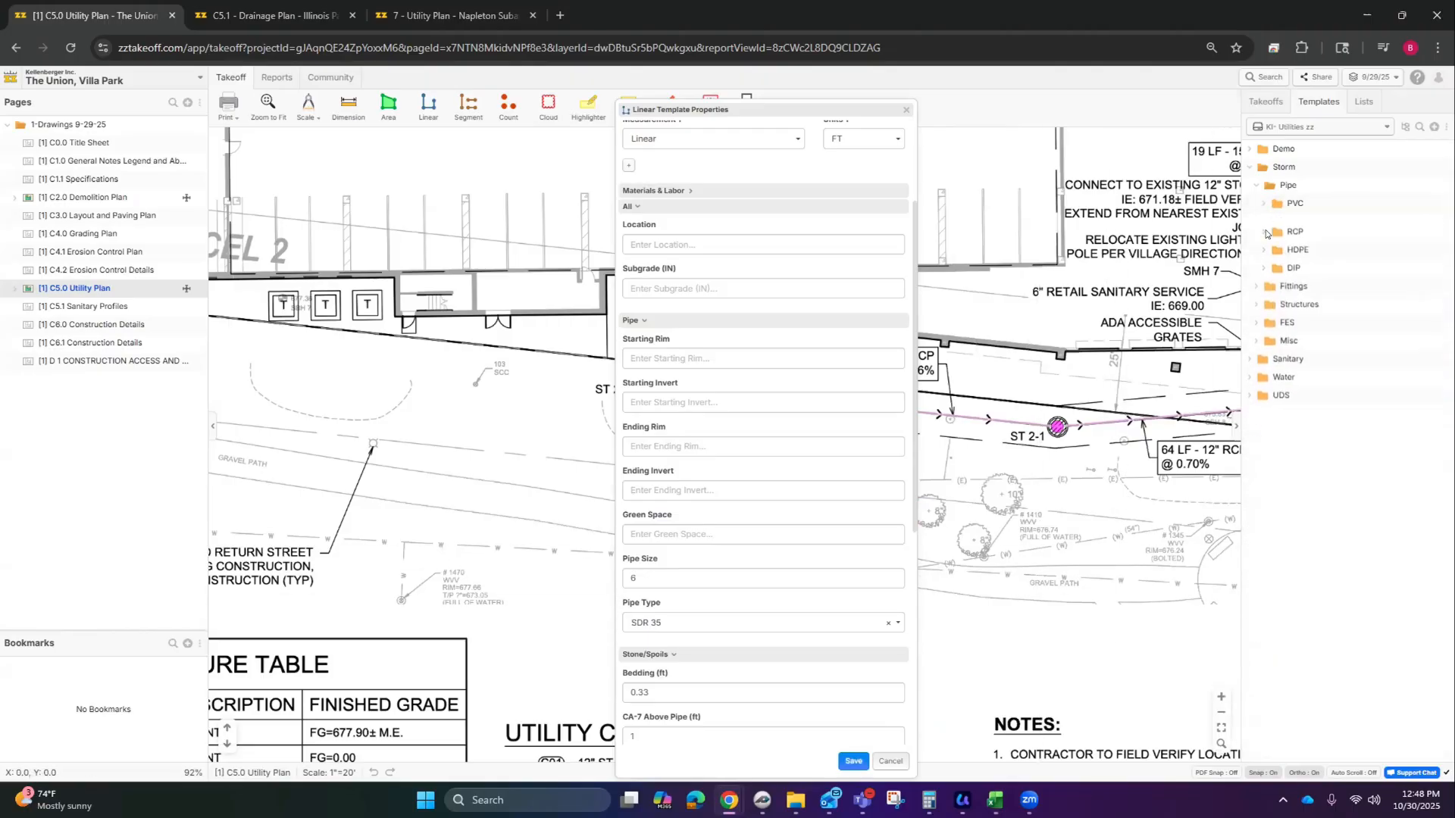
pyautogui.click(1264, 222)
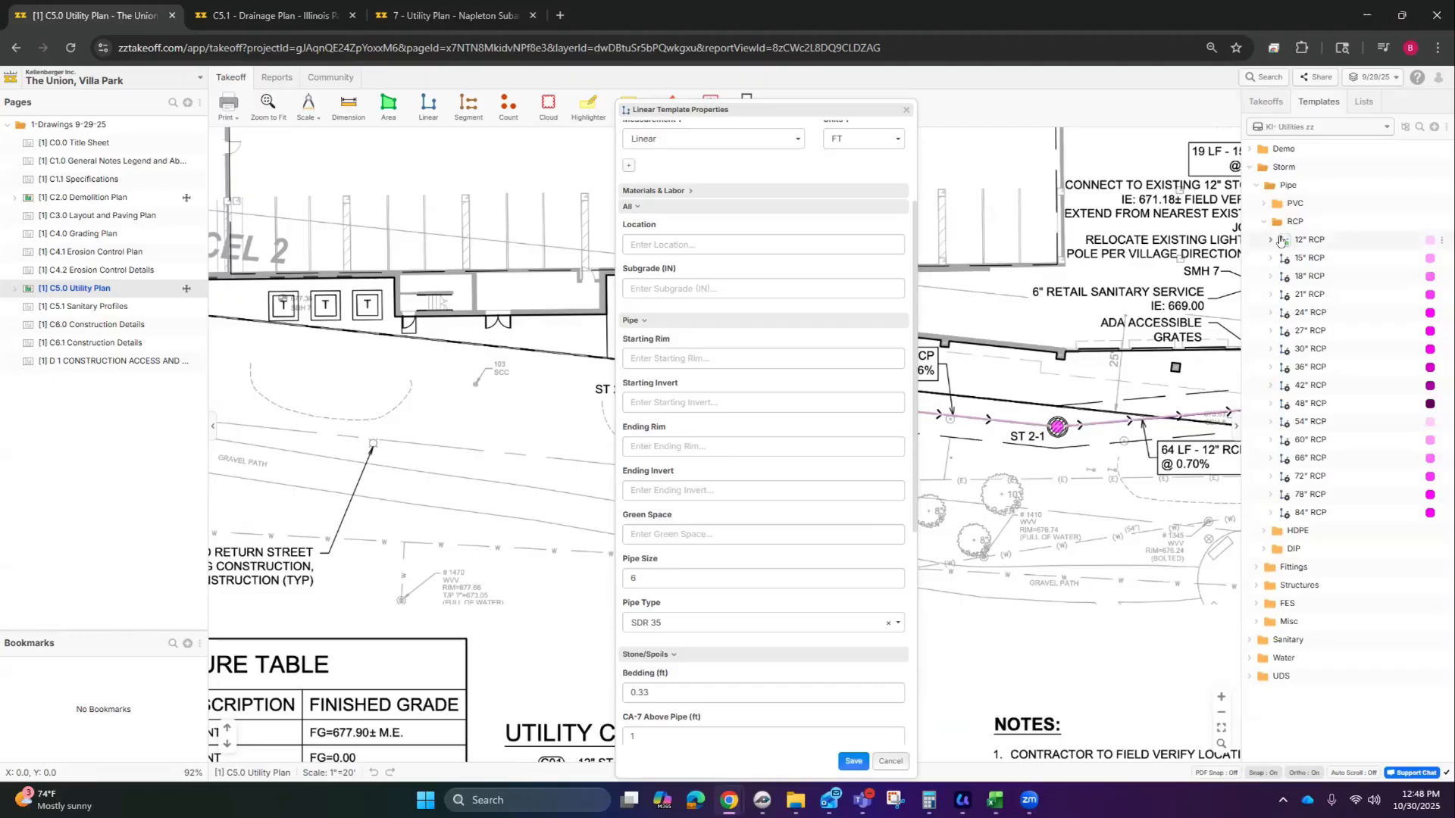
pyautogui.click(1271, 240)
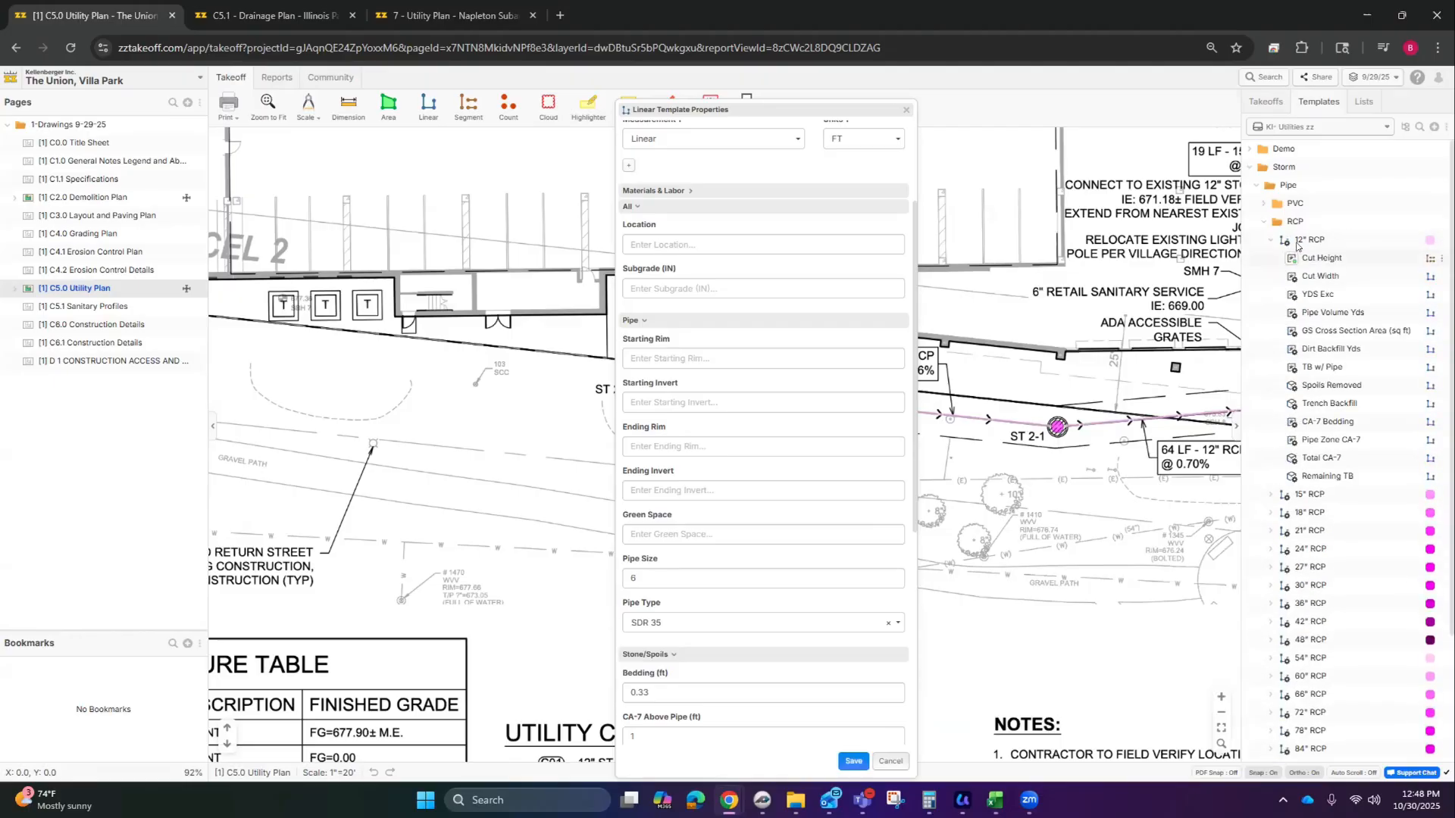
# Step: Open the 12" RCP properties: Pipe Size 12, Radius 0.5, Pipe Wall 0.16, Length 8
pyautogui.click(905, 110)
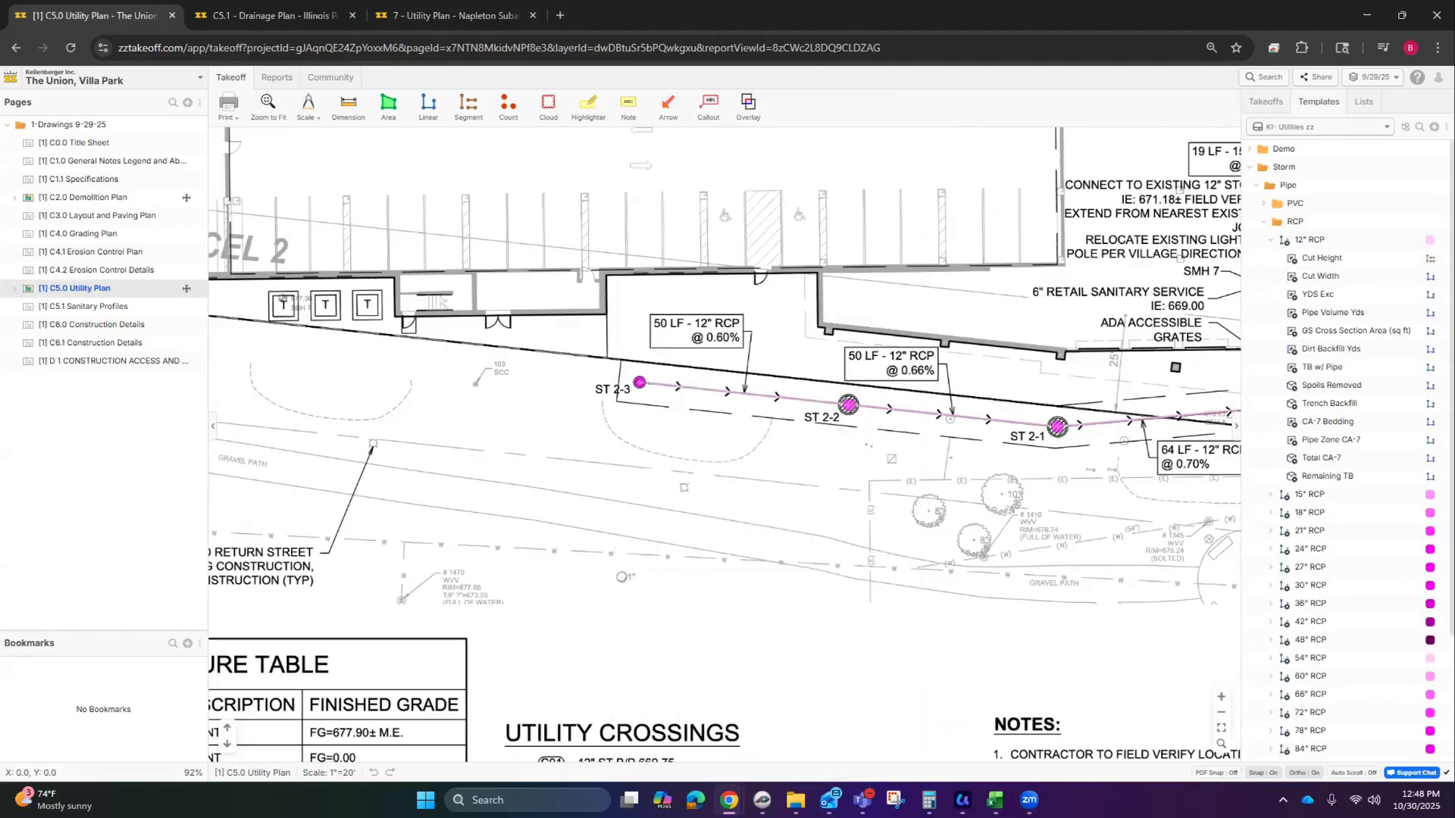
pyautogui.doubleClick(1310, 240)
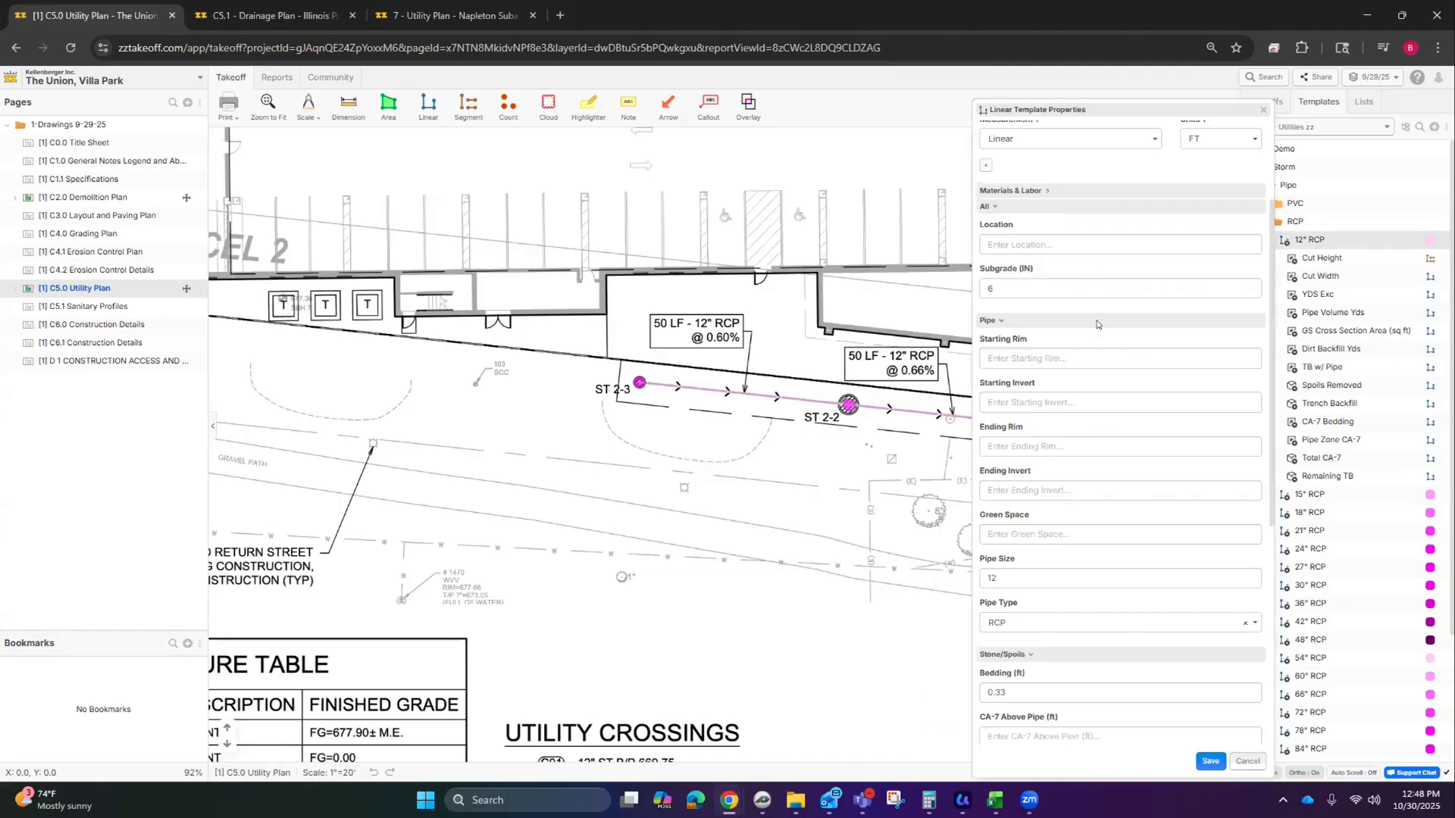
pyautogui.scroll(-5, 1108, 612)
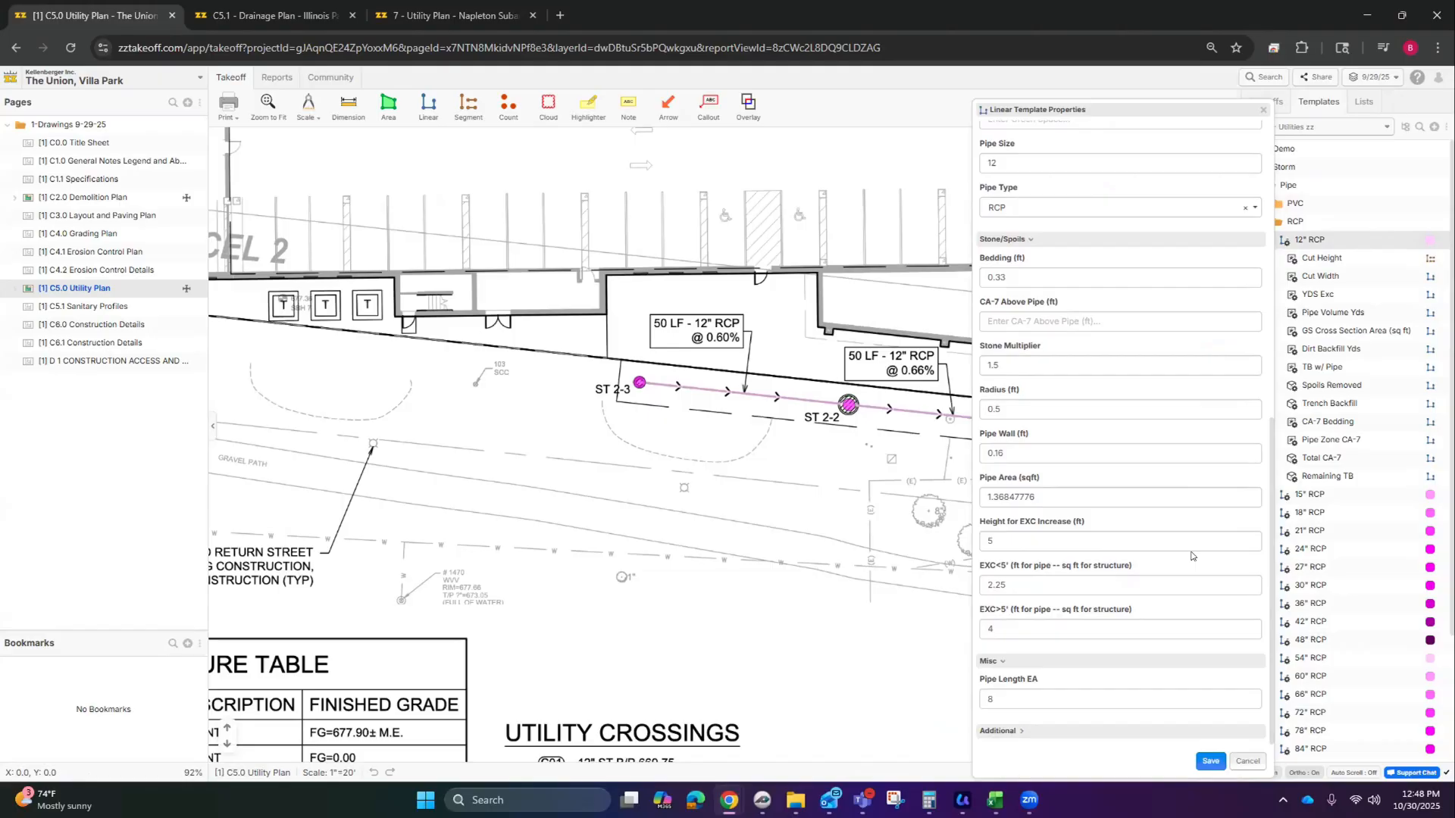
# Step: Close the 12" RCP properties, collapse the pipe folders, and expand Structures to the 48" manhole
pyautogui.click(1245, 761)
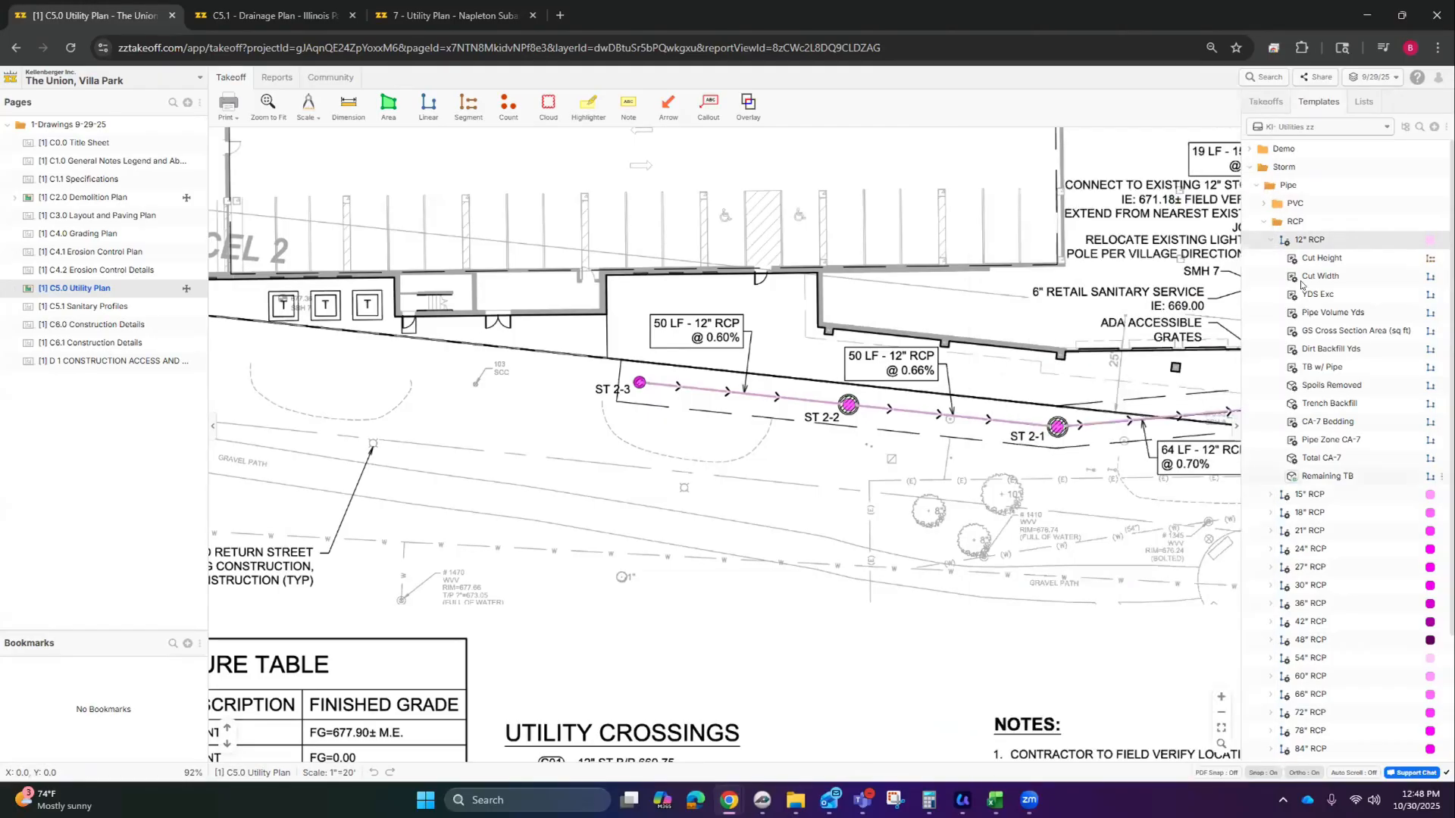
pyautogui.click(1267, 241)
pyautogui.click(1264, 221)
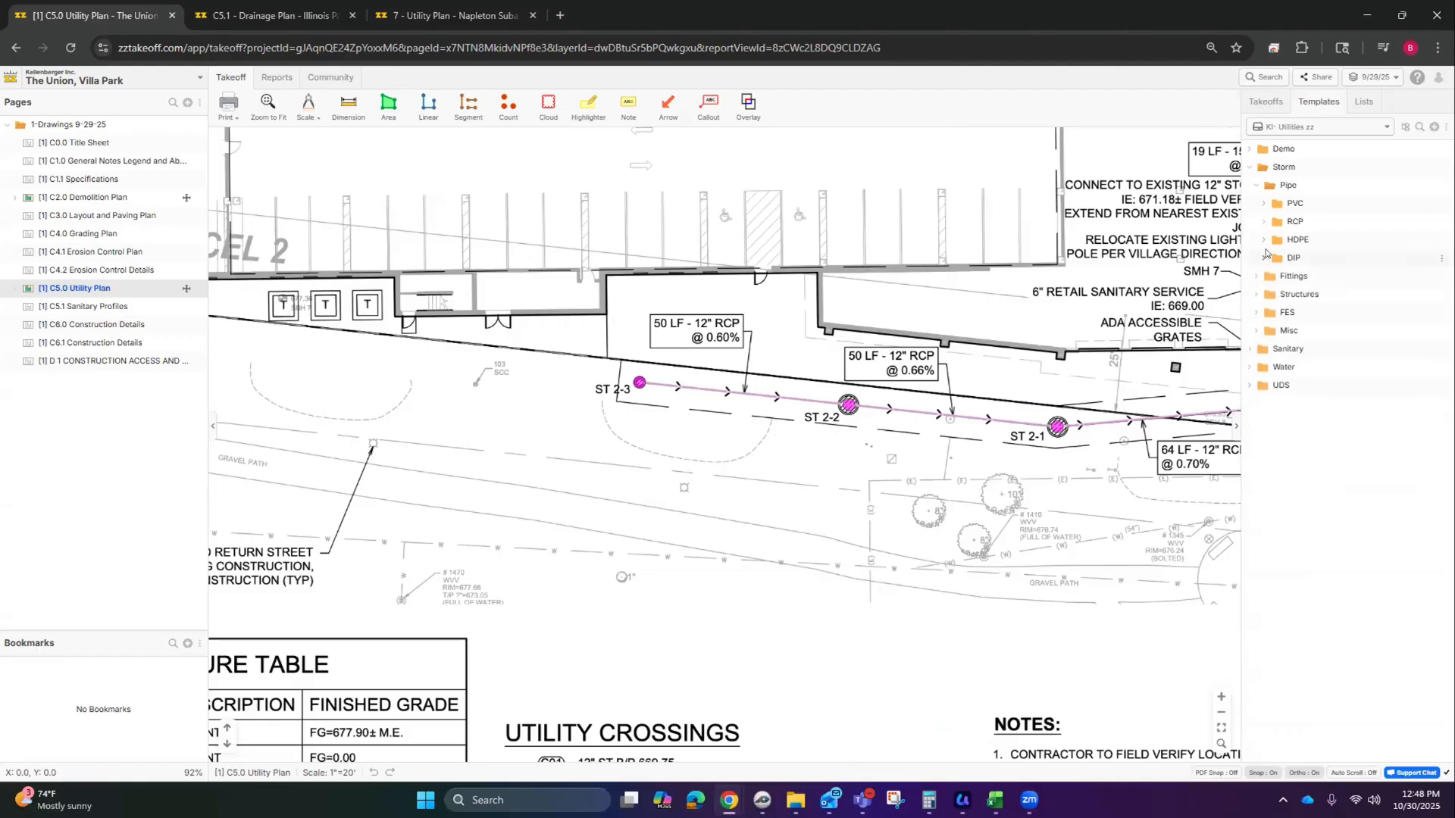
pyautogui.click(1255, 186)
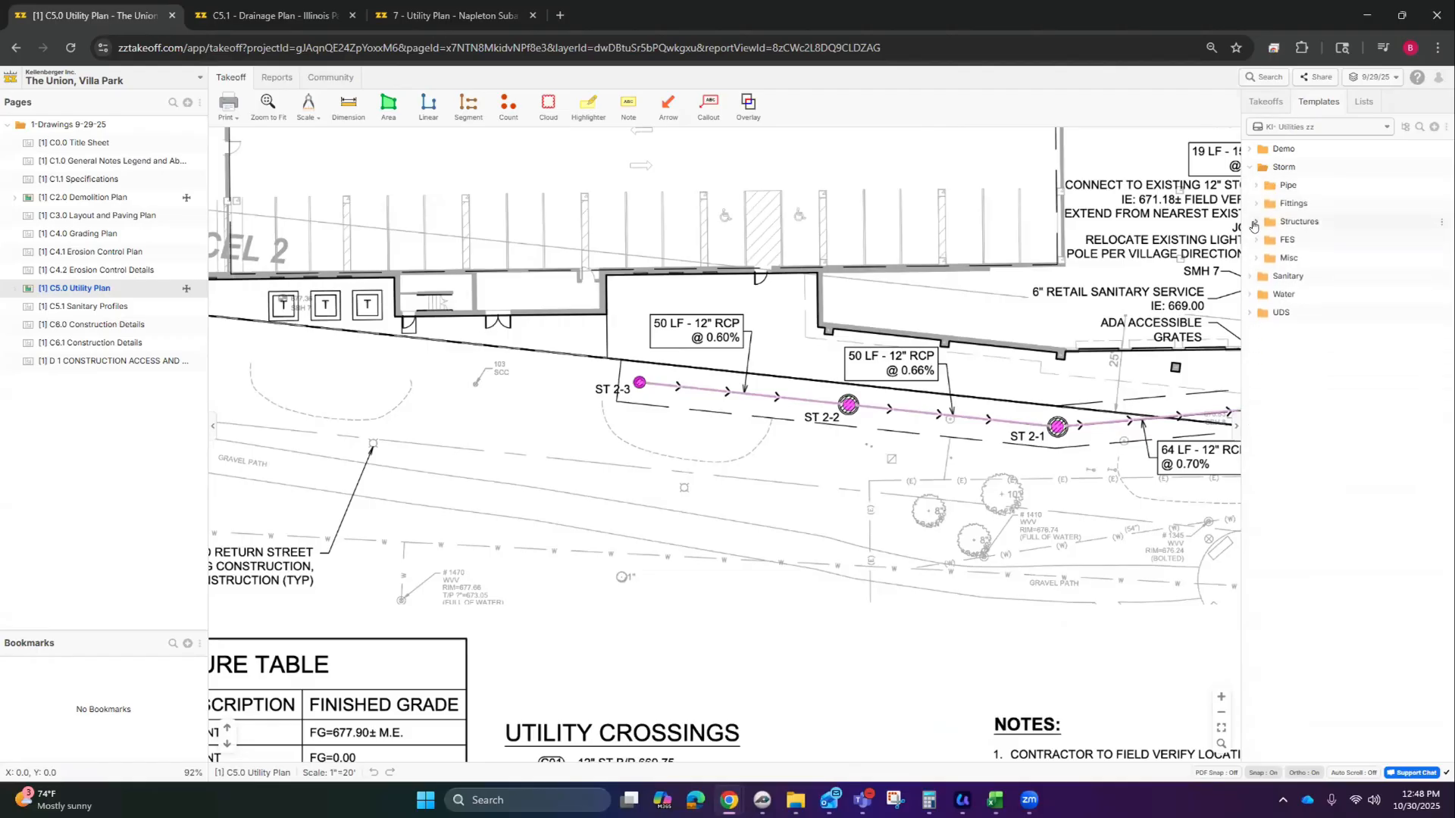
pyautogui.click(1257, 221)
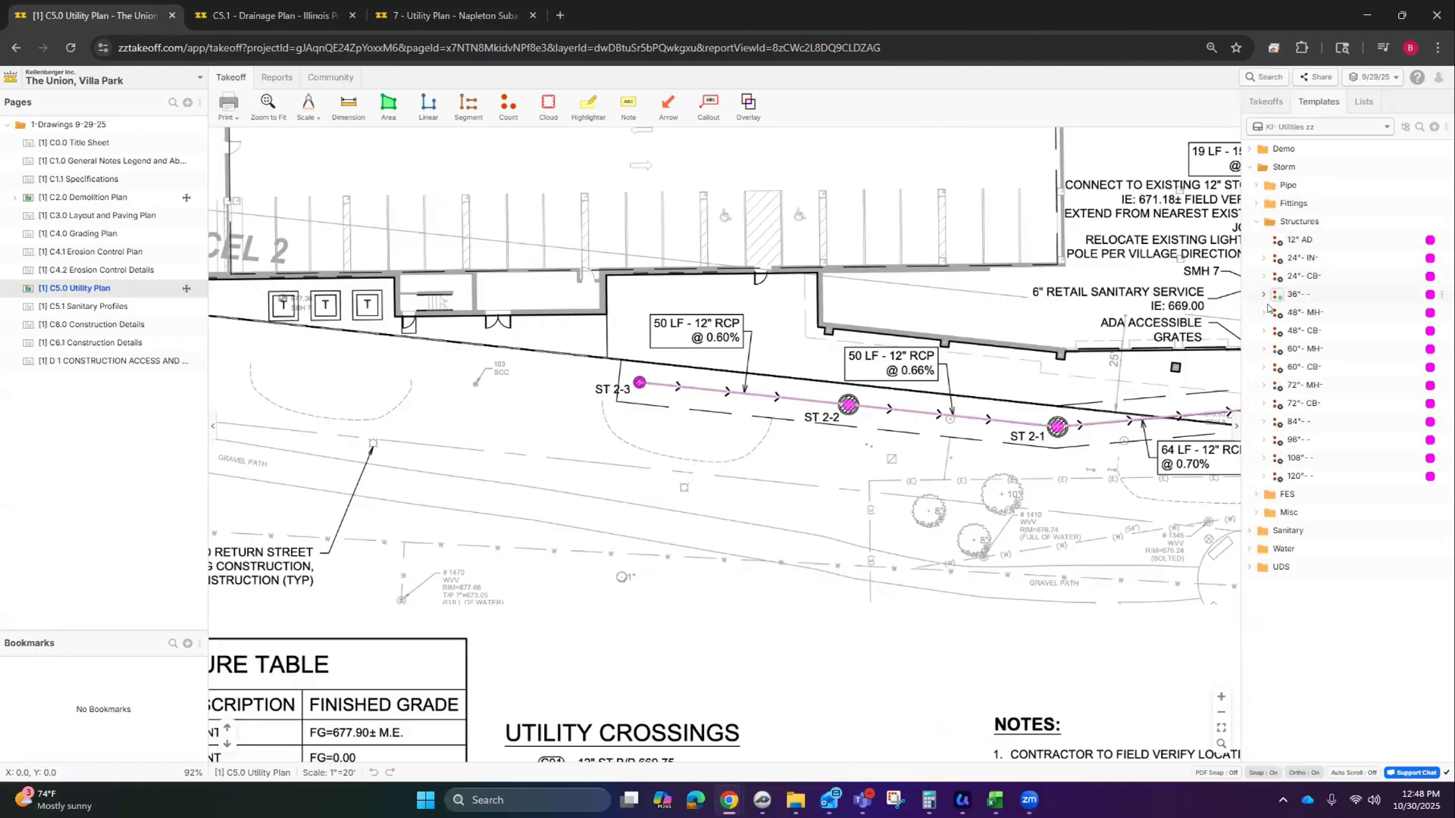
pyautogui.click(1263, 313)
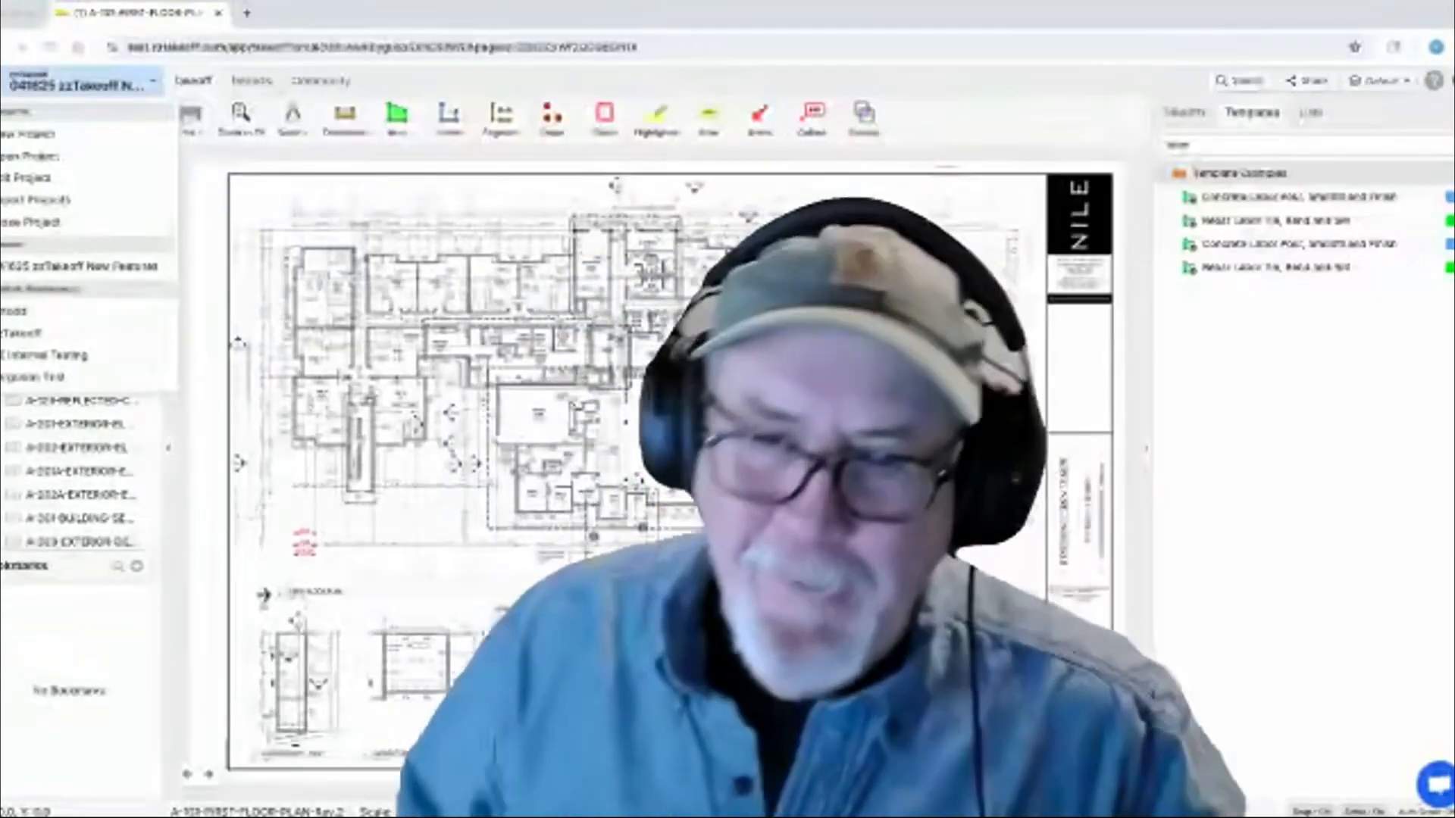
# Step: Copy the Template Examples template folder
pyautogui.rightClick(1237, 174)
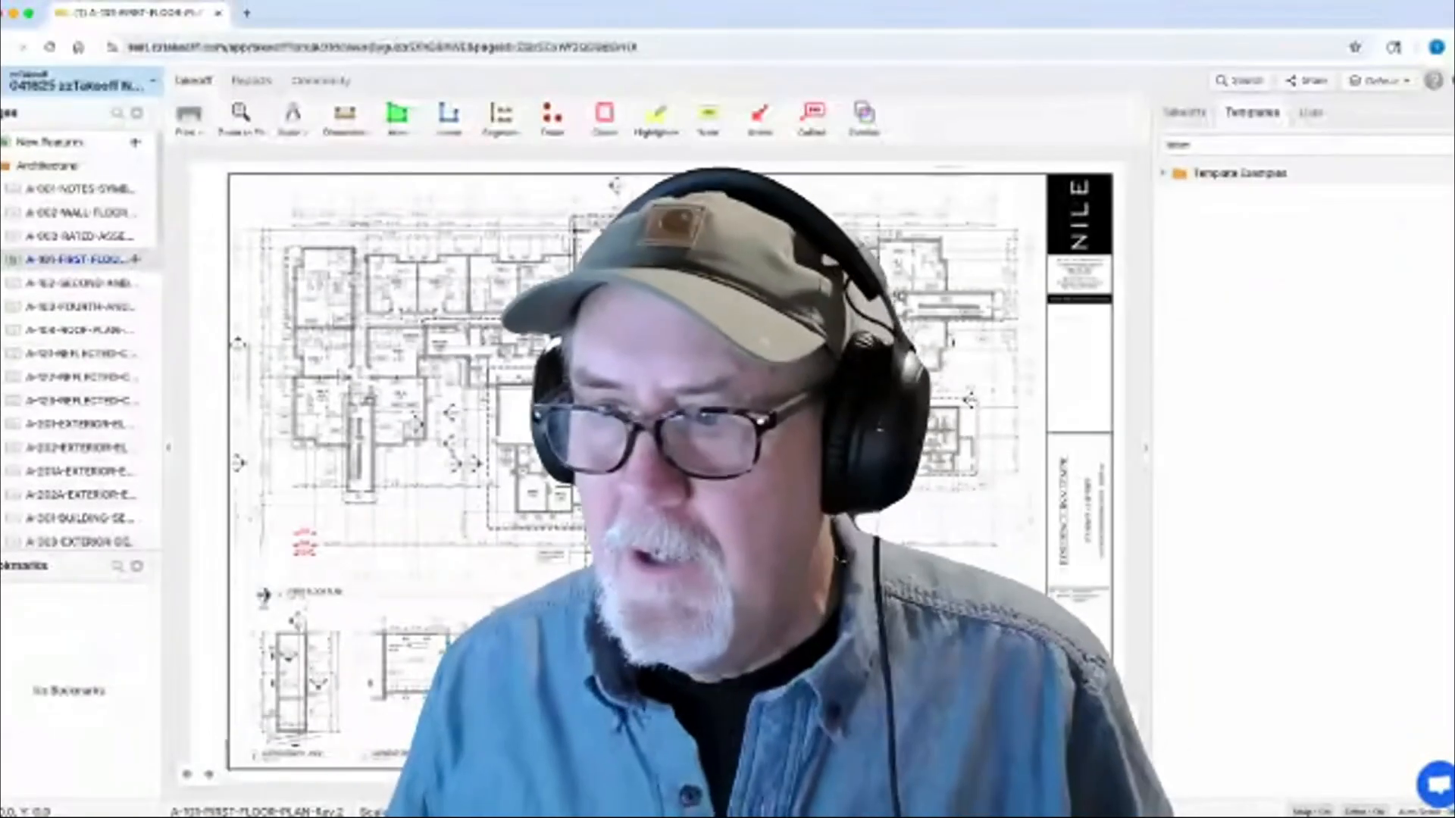
pyautogui.rightClick(1238, 175)
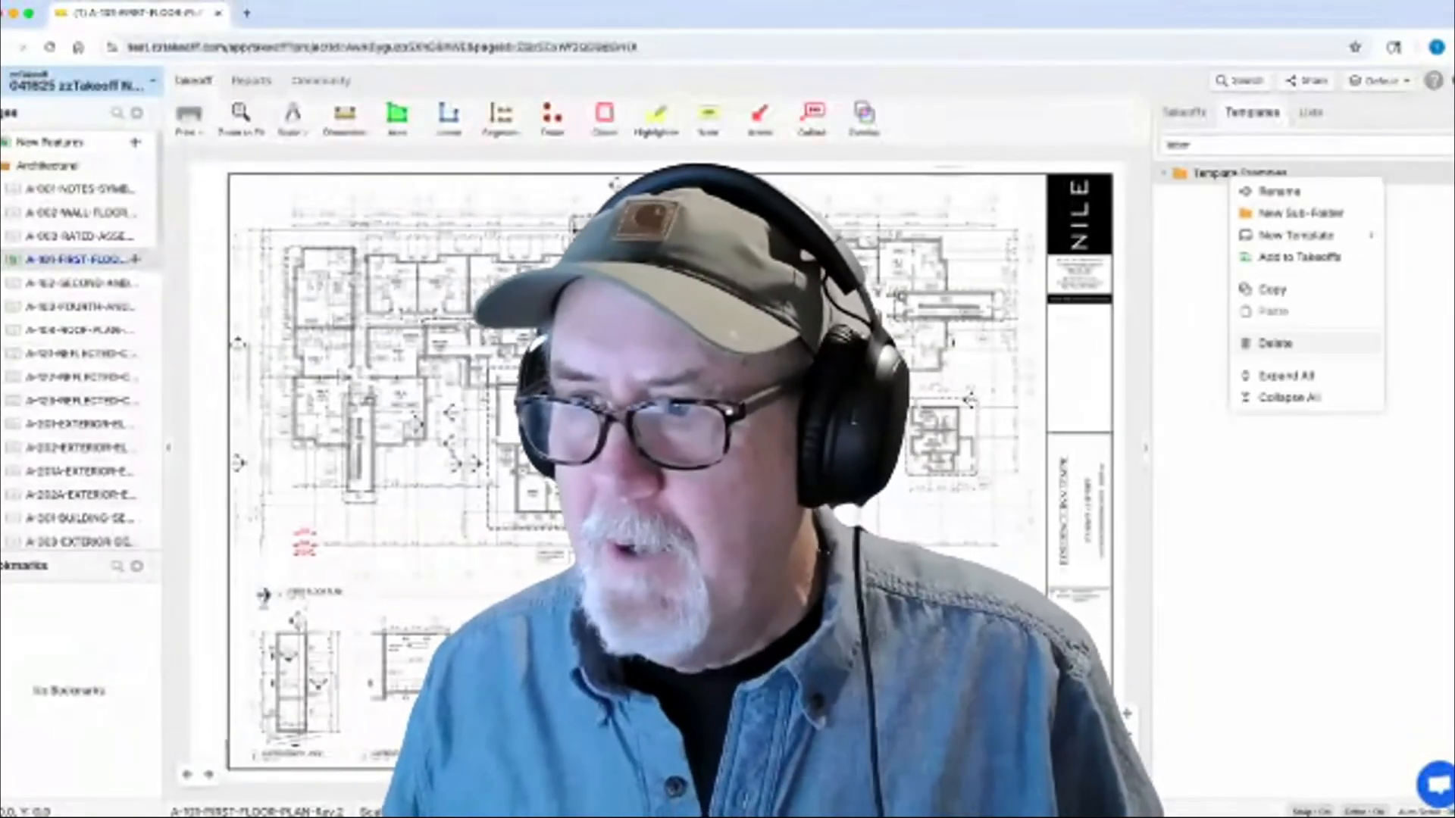
pyautogui.click(1272, 289)
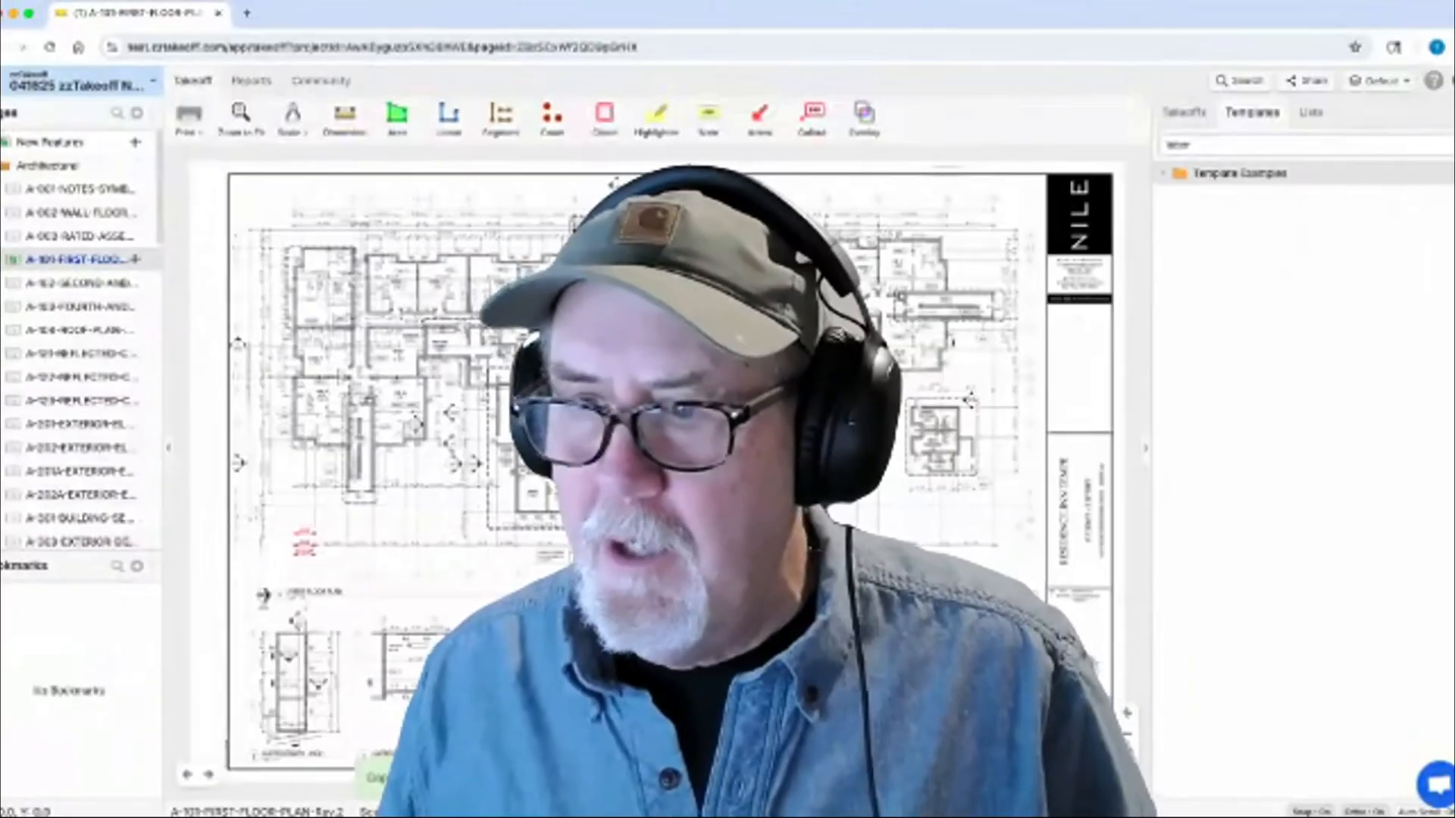
# Step: Switch to another project and open its A-101 first floor plan sheet
pyautogui.click(82, 81)
pyautogui.click(30, 312)
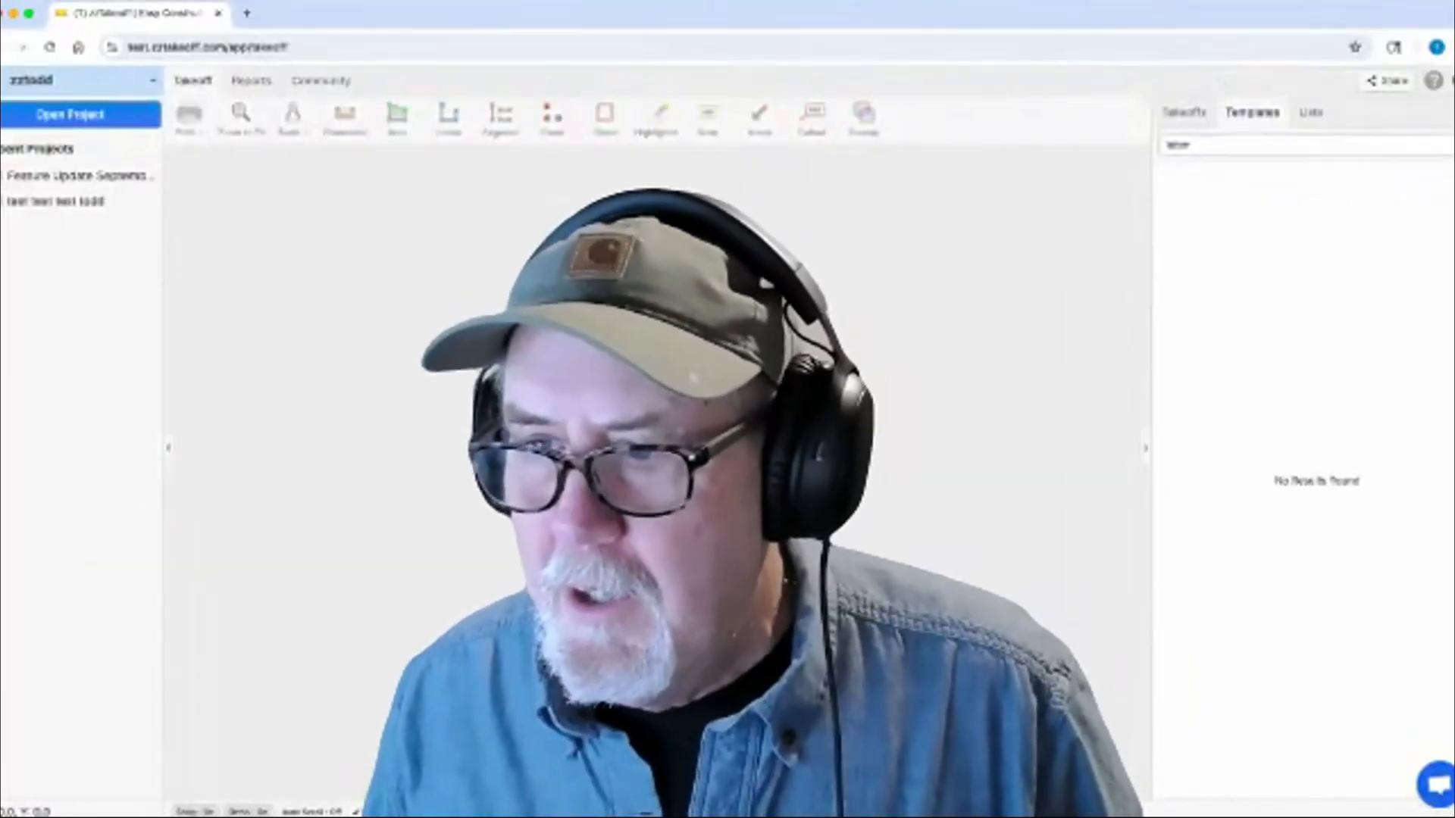
pyautogui.rightClick(1214, 200)
pyautogui.press('Escape')
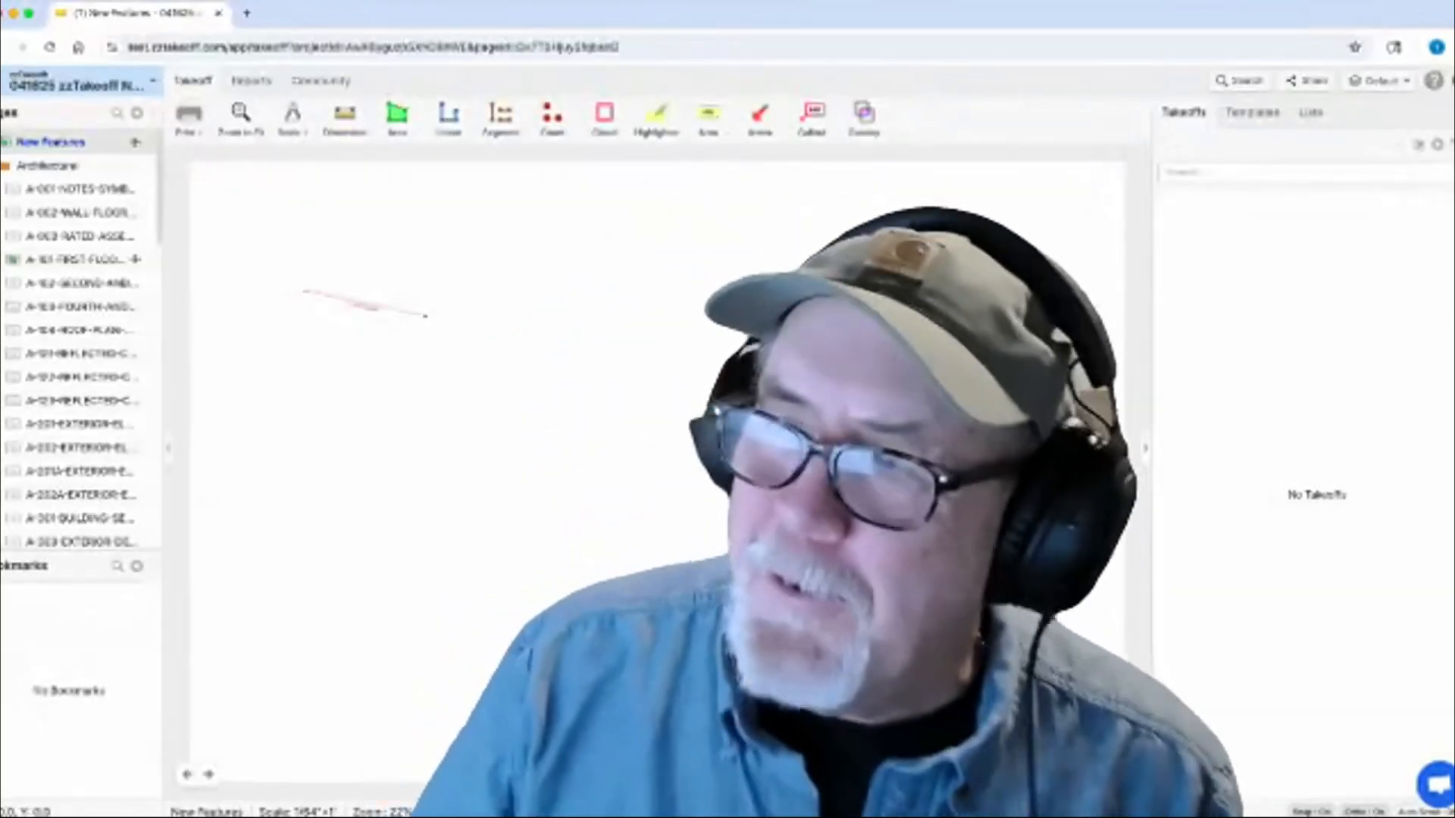
pyautogui.click(80, 284)
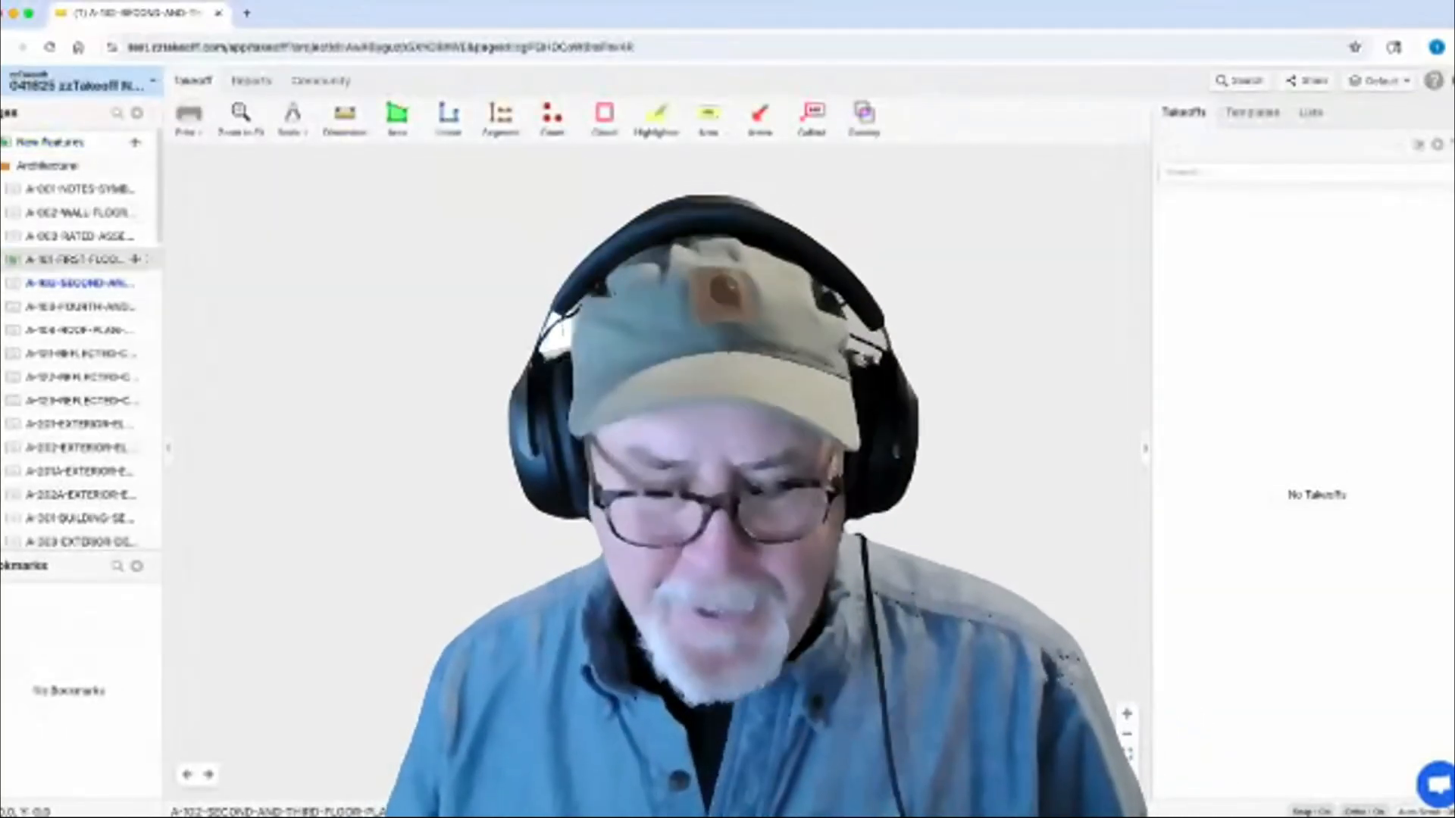
pyautogui.click(75, 260)
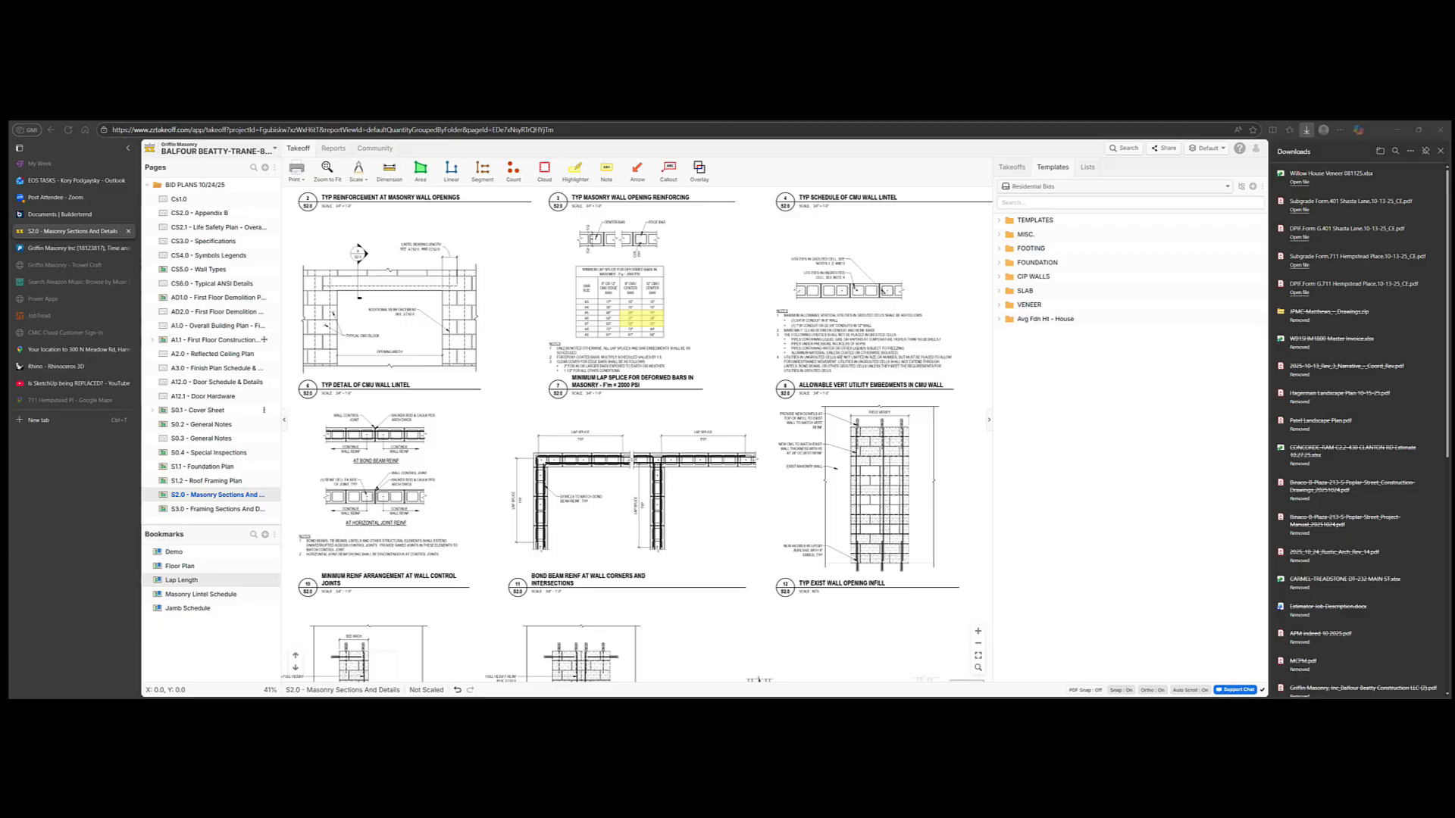
pyautogui.click(214, 151)
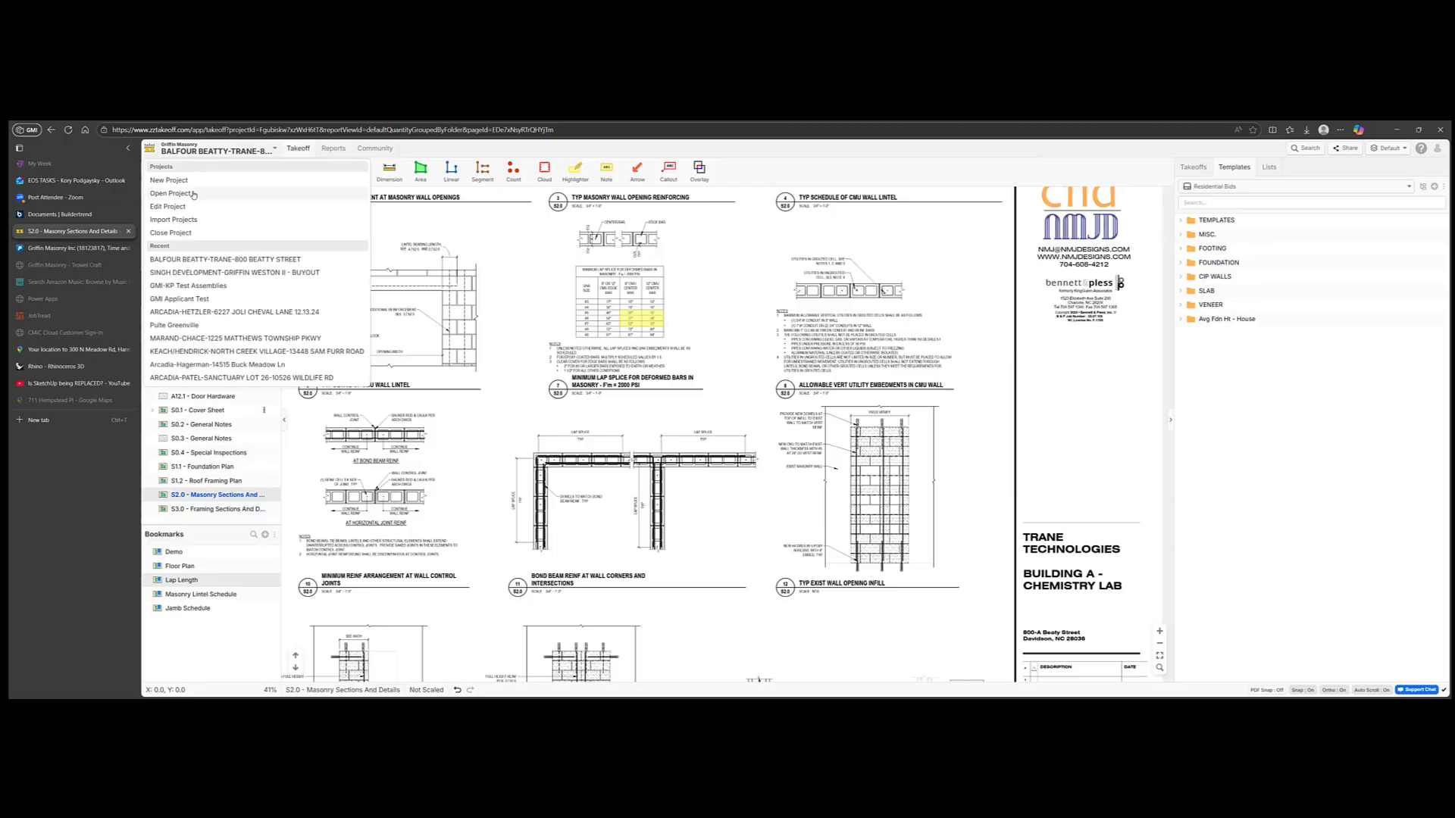
pyautogui.click(244, 233)
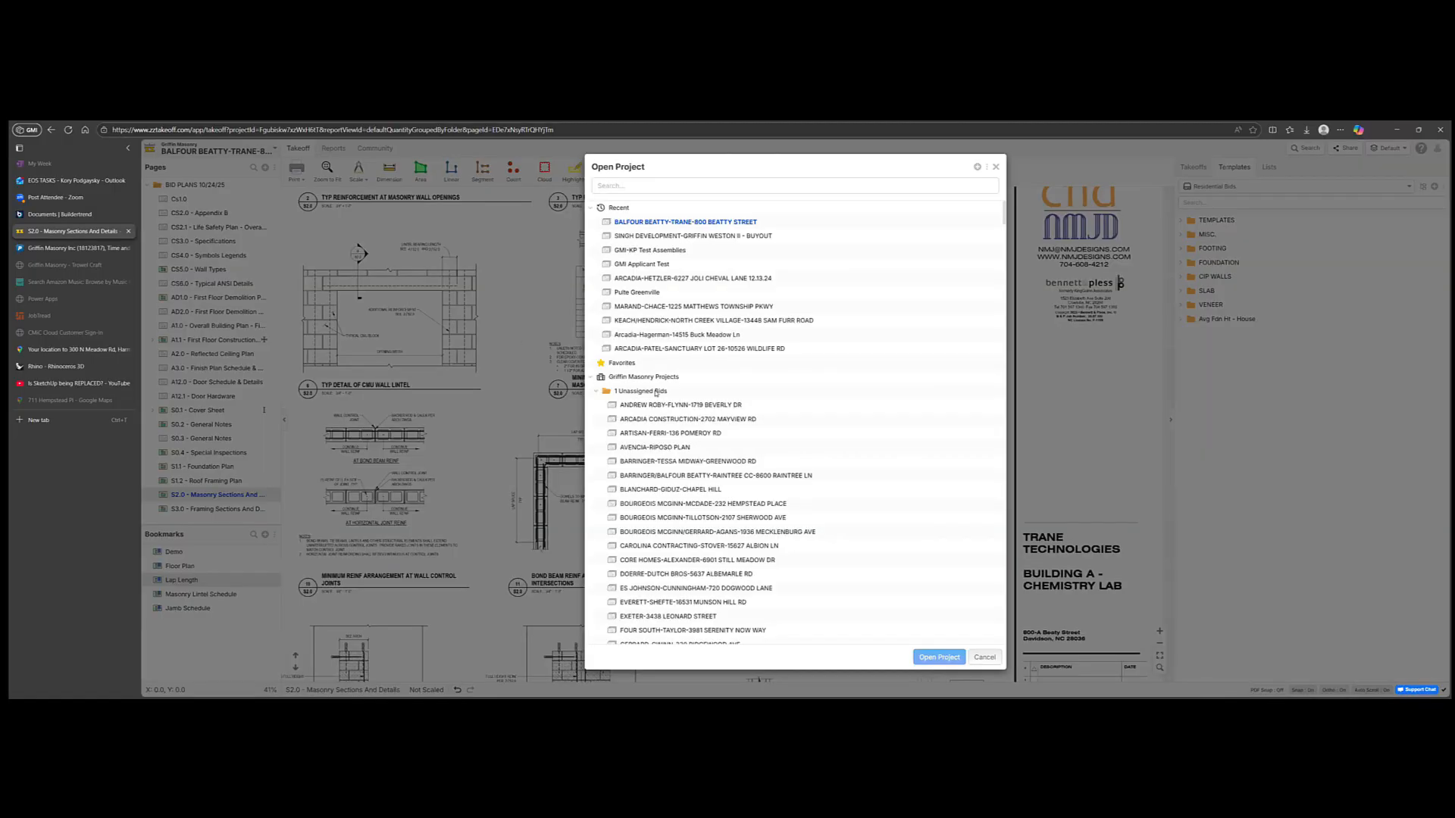
pyautogui.rightClick(663, 394)
pyautogui.click(691, 466)
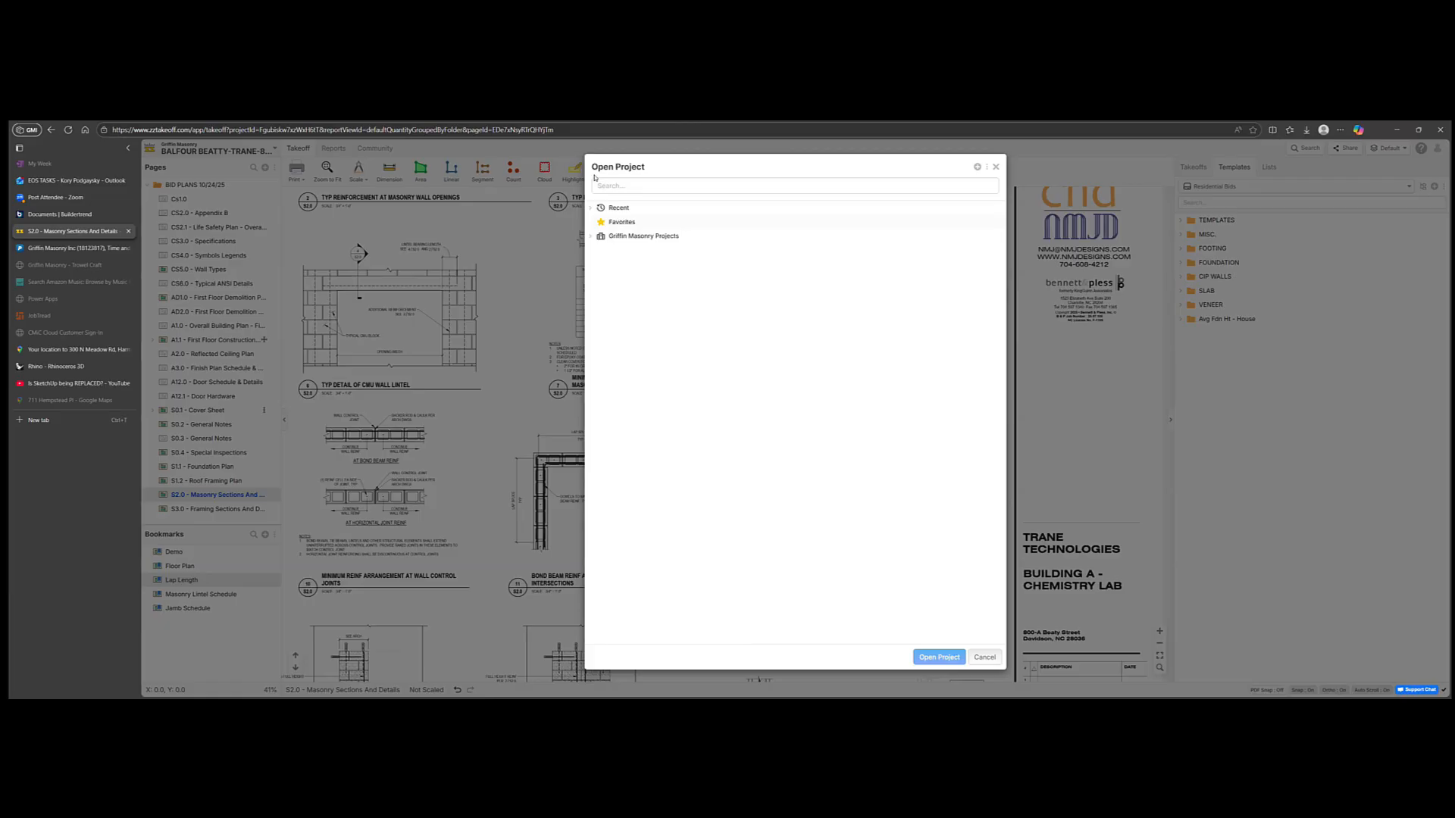
pyautogui.click(592, 236)
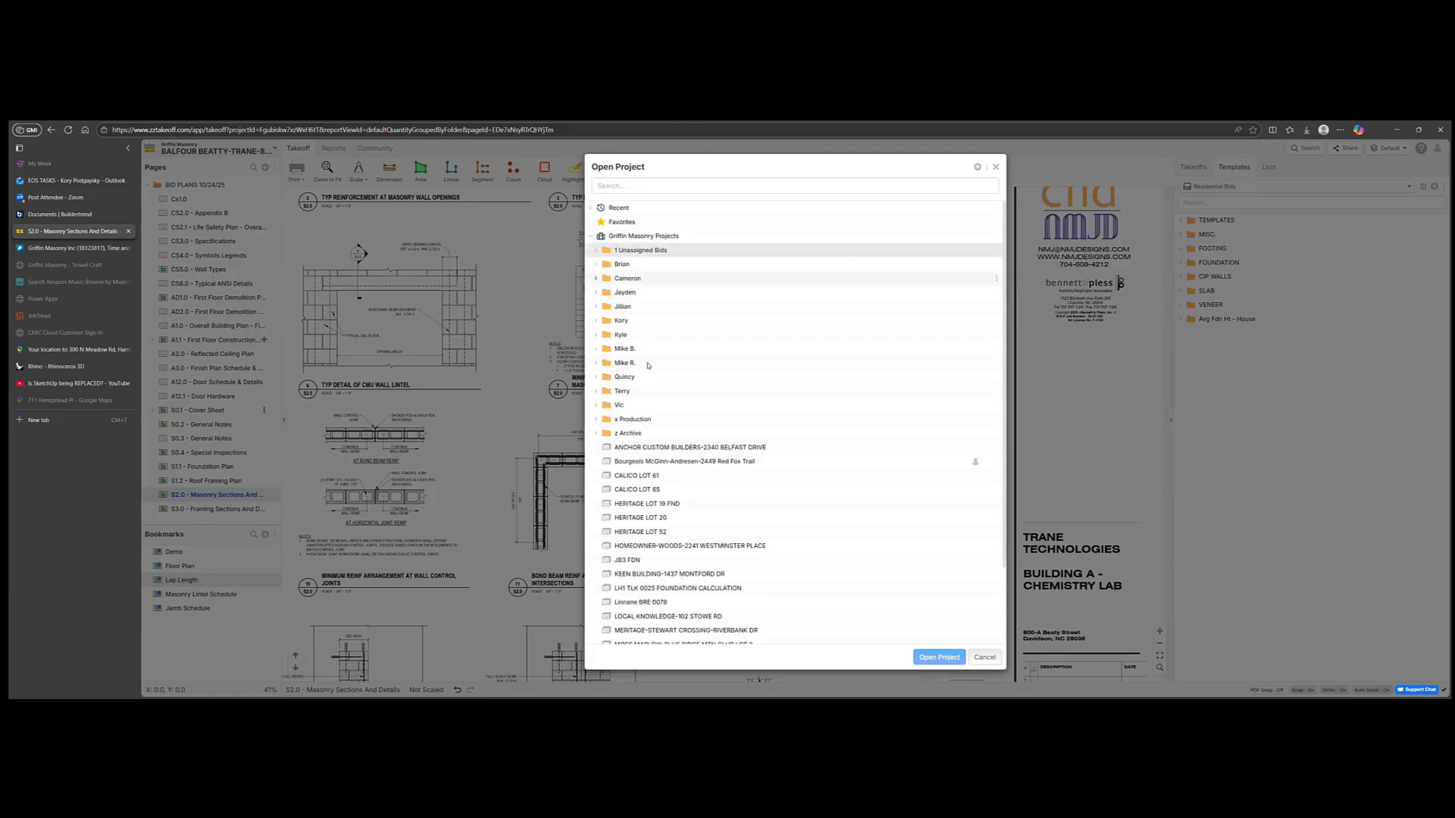
pyautogui.click(596, 321)
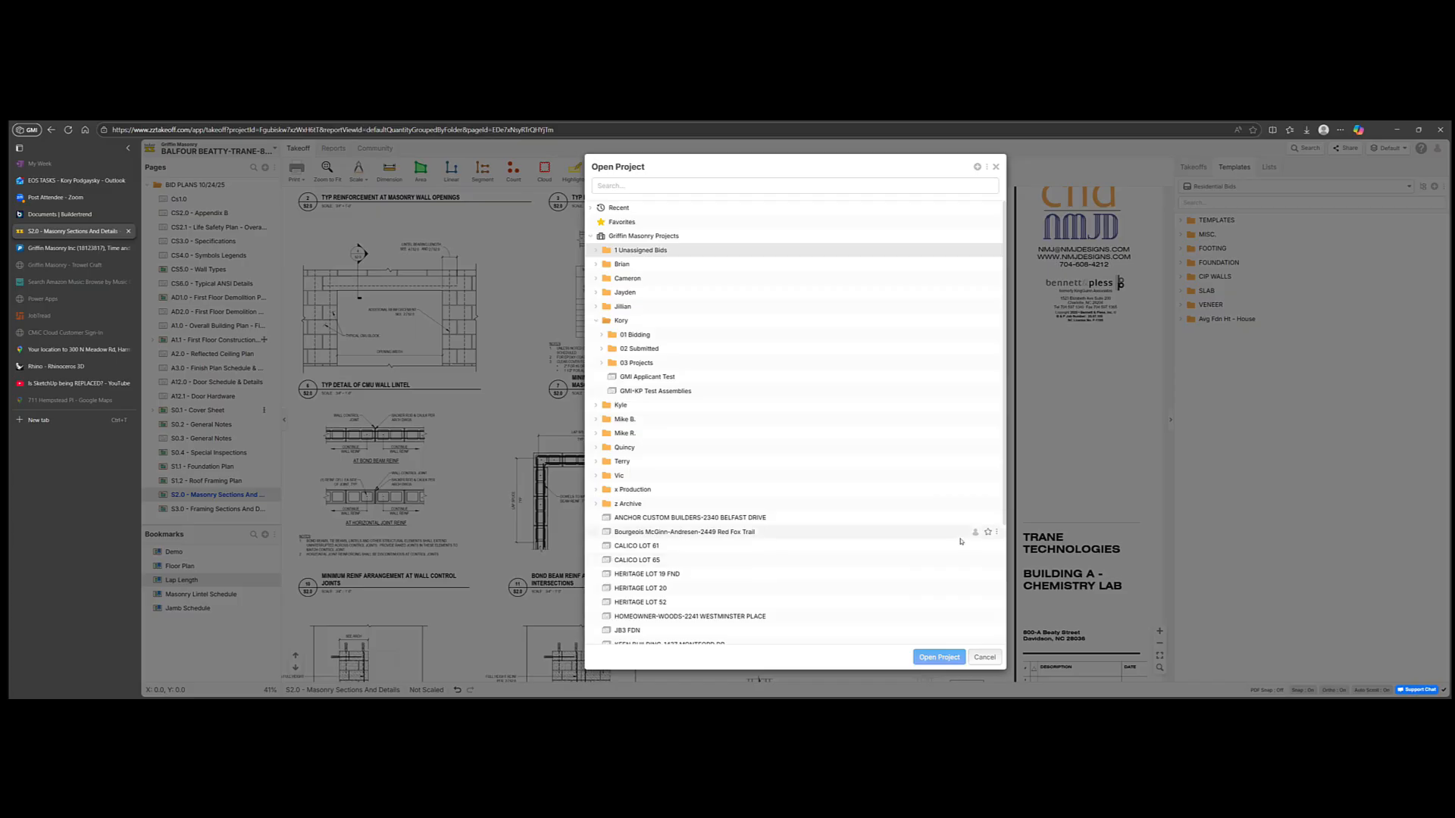
pyautogui.moveTo(975, 534)
pyautogui.click(984, 657)
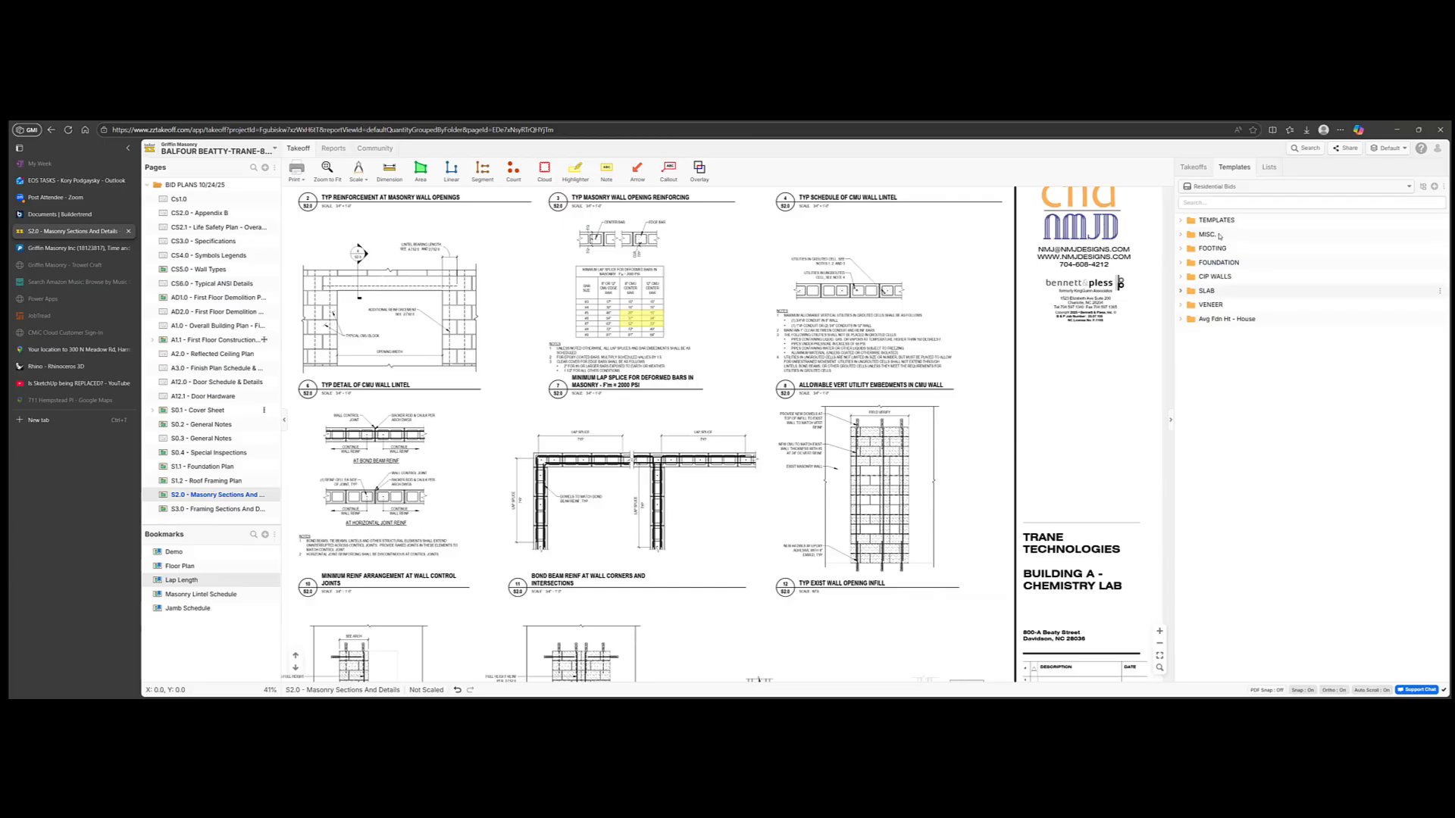
# Step: Expand the FOOTING templates, then show the Takeoffs list with Door Infill CMU 08 - 14'8" TALL
pyautogui.click(1180, 249)
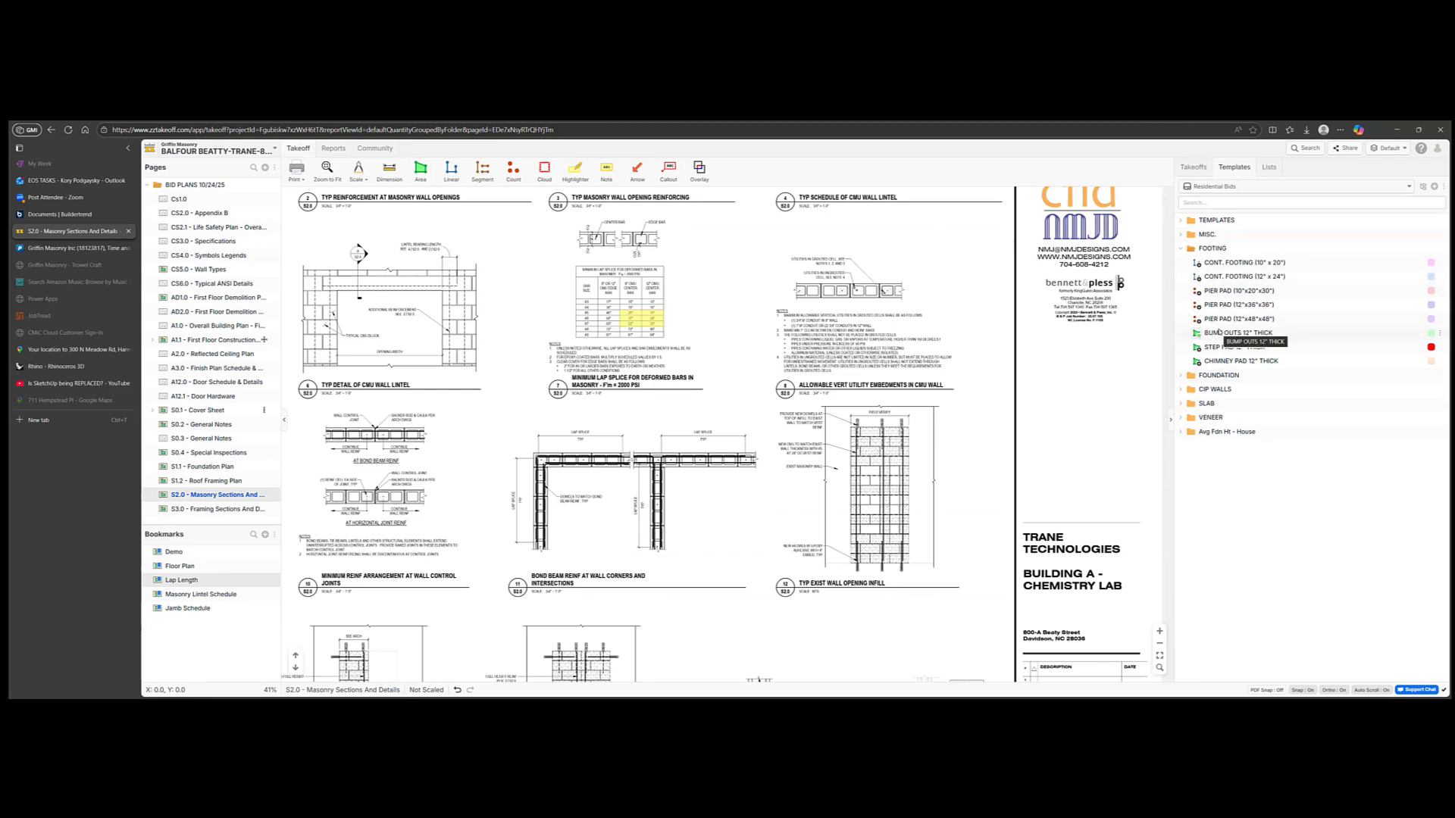
pyautogui.click(1192, 167)
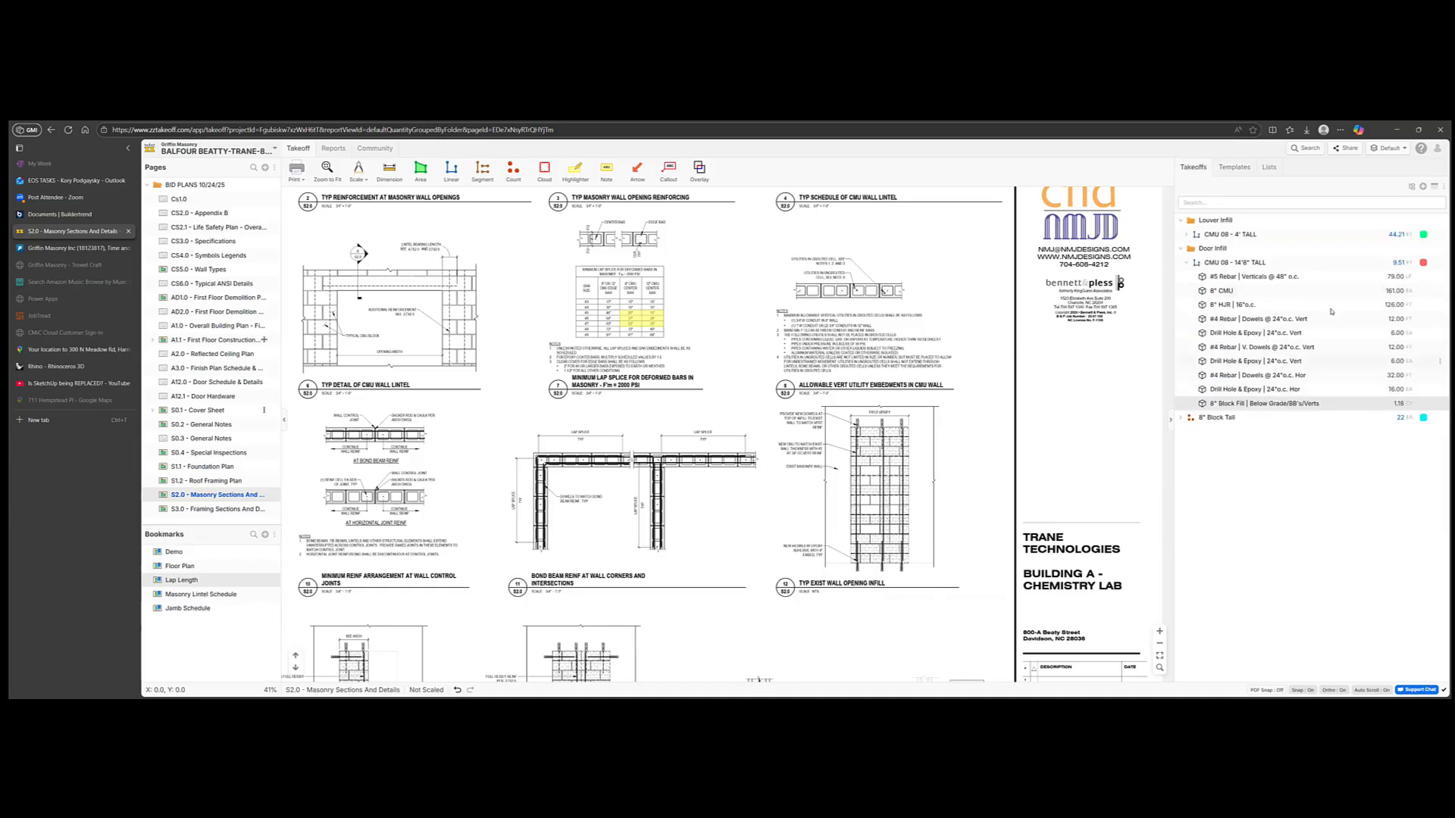
pyautogui.doubleClick(1262, 264)
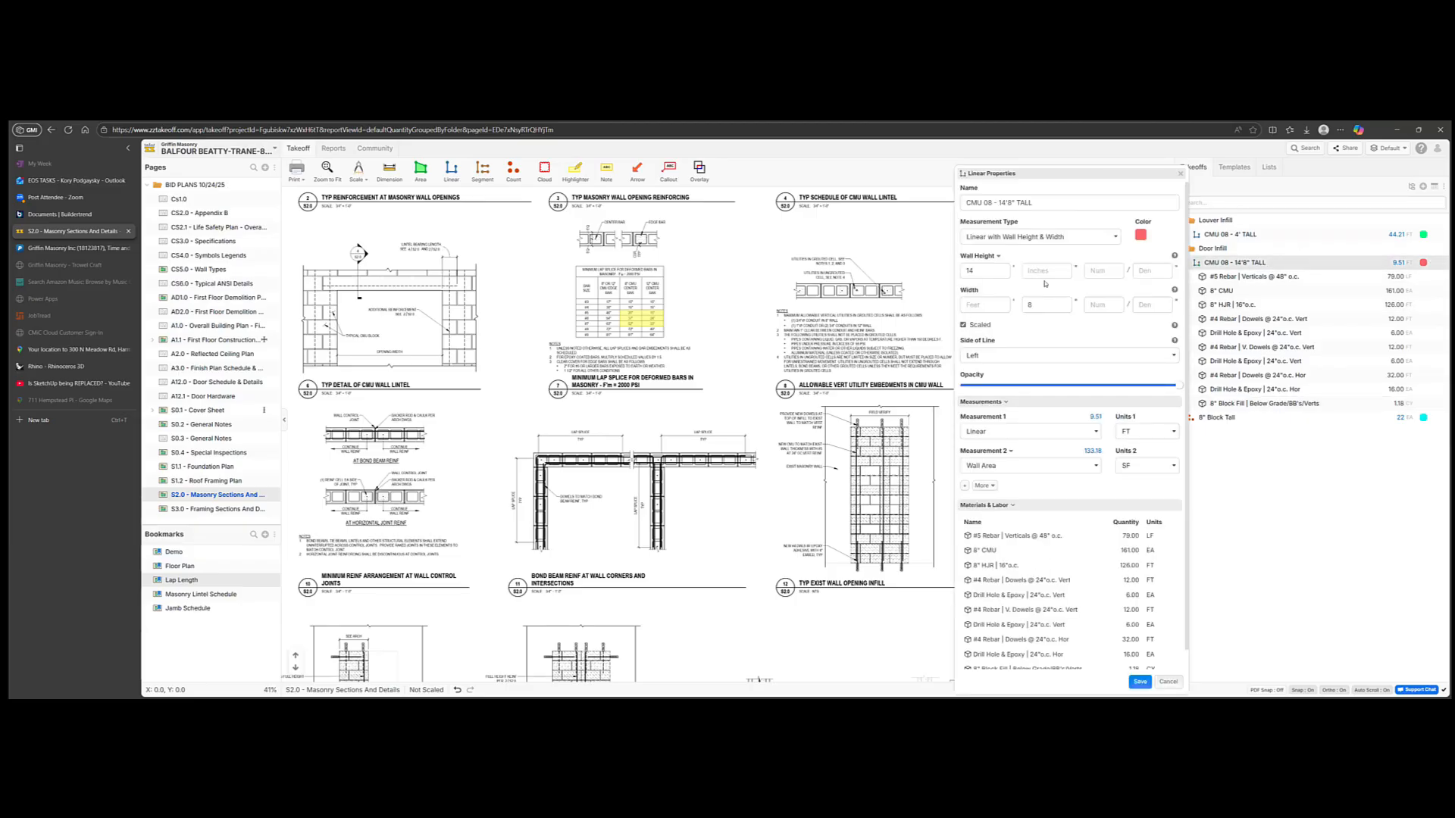
pyautogui.click(1180, 176)
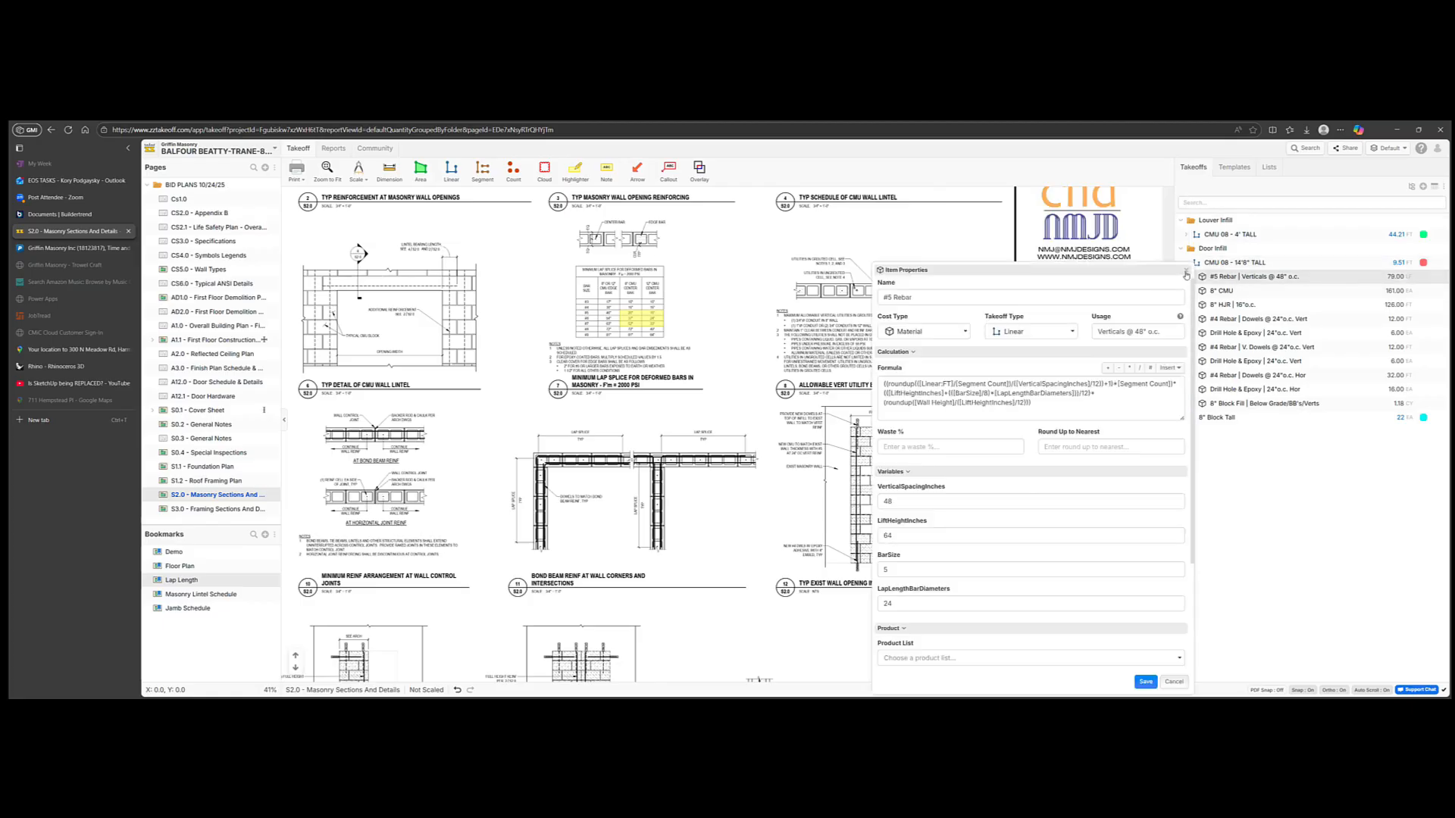
pyautogui.click(1185, 270)
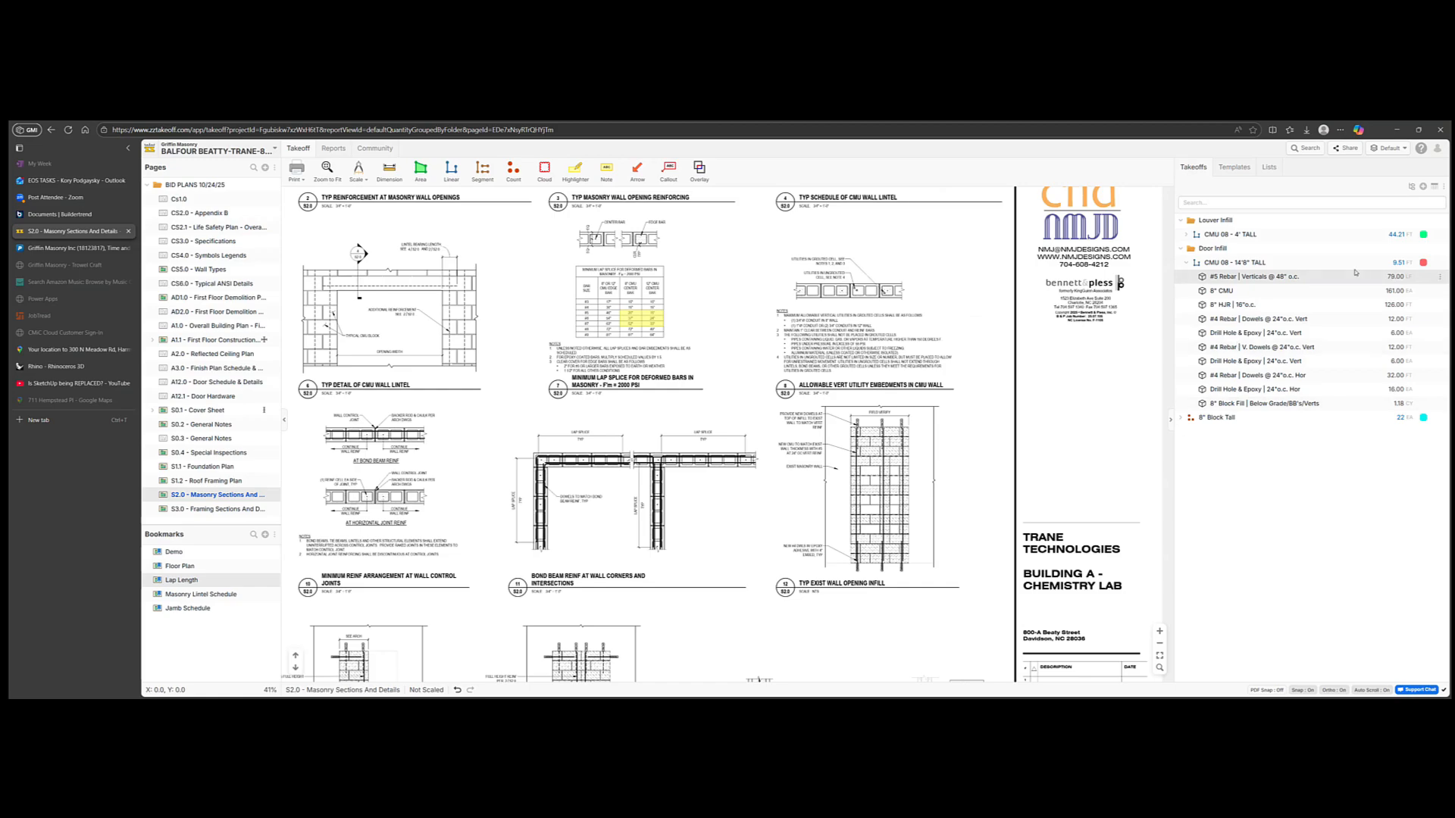
# Step: Start a CMU 08 - 14'8" TALL measurement and acknowledge the unscaled page warning
pyautogui.click(1198, 264)
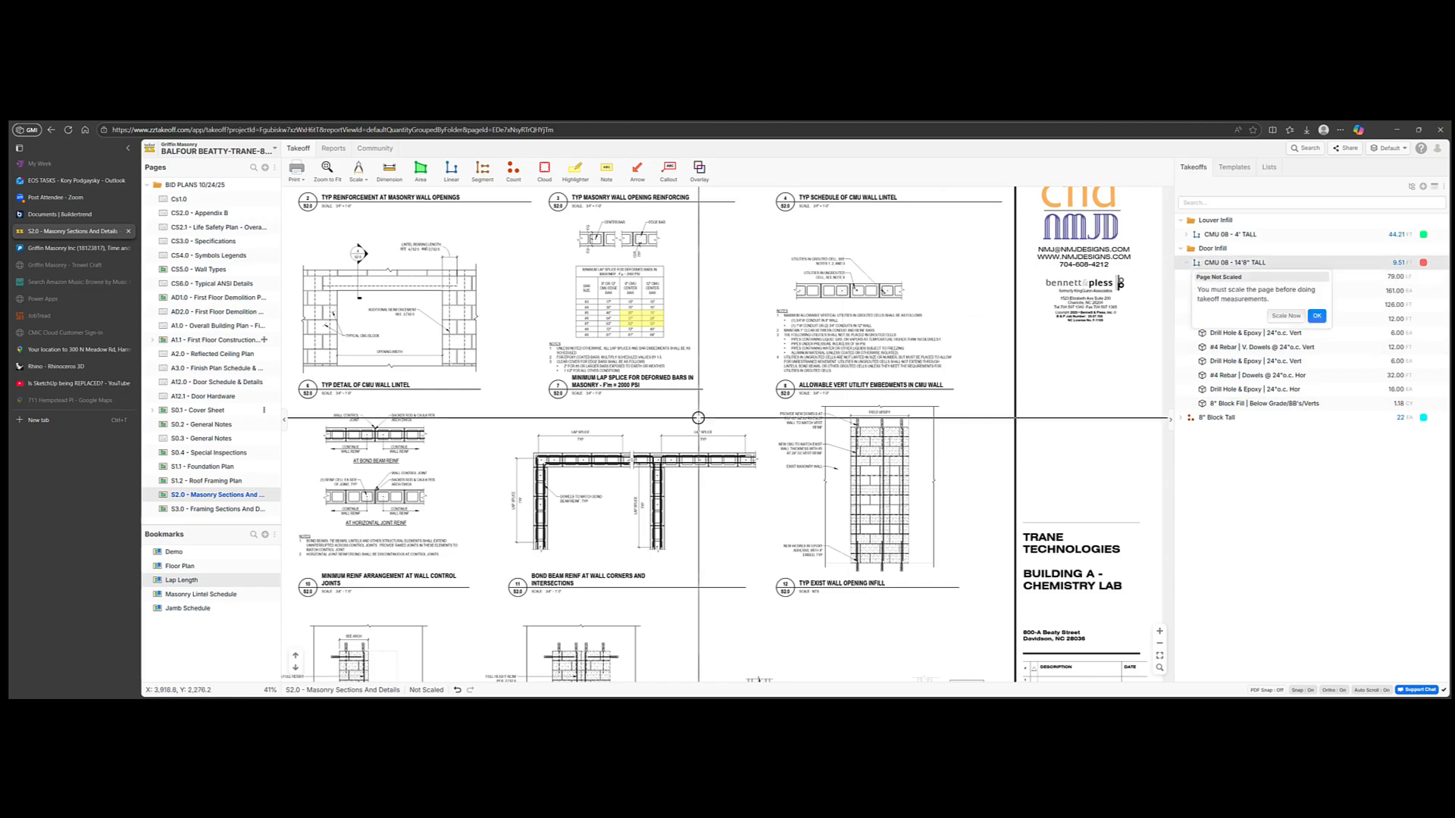
pyautogui.press('Escape')
pyautogui.click(1195, 264)
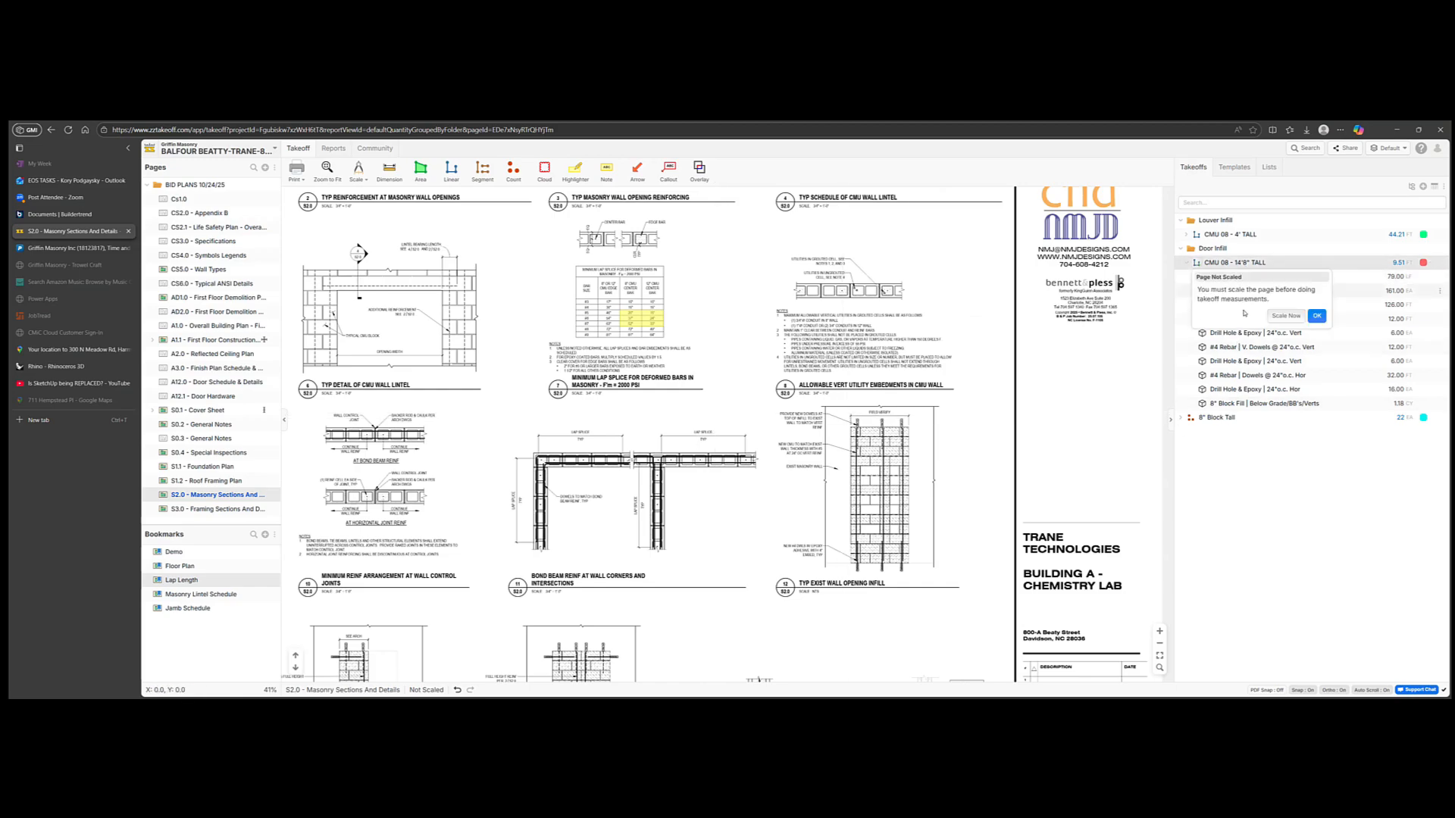
pyautogui.click(1317, 315)
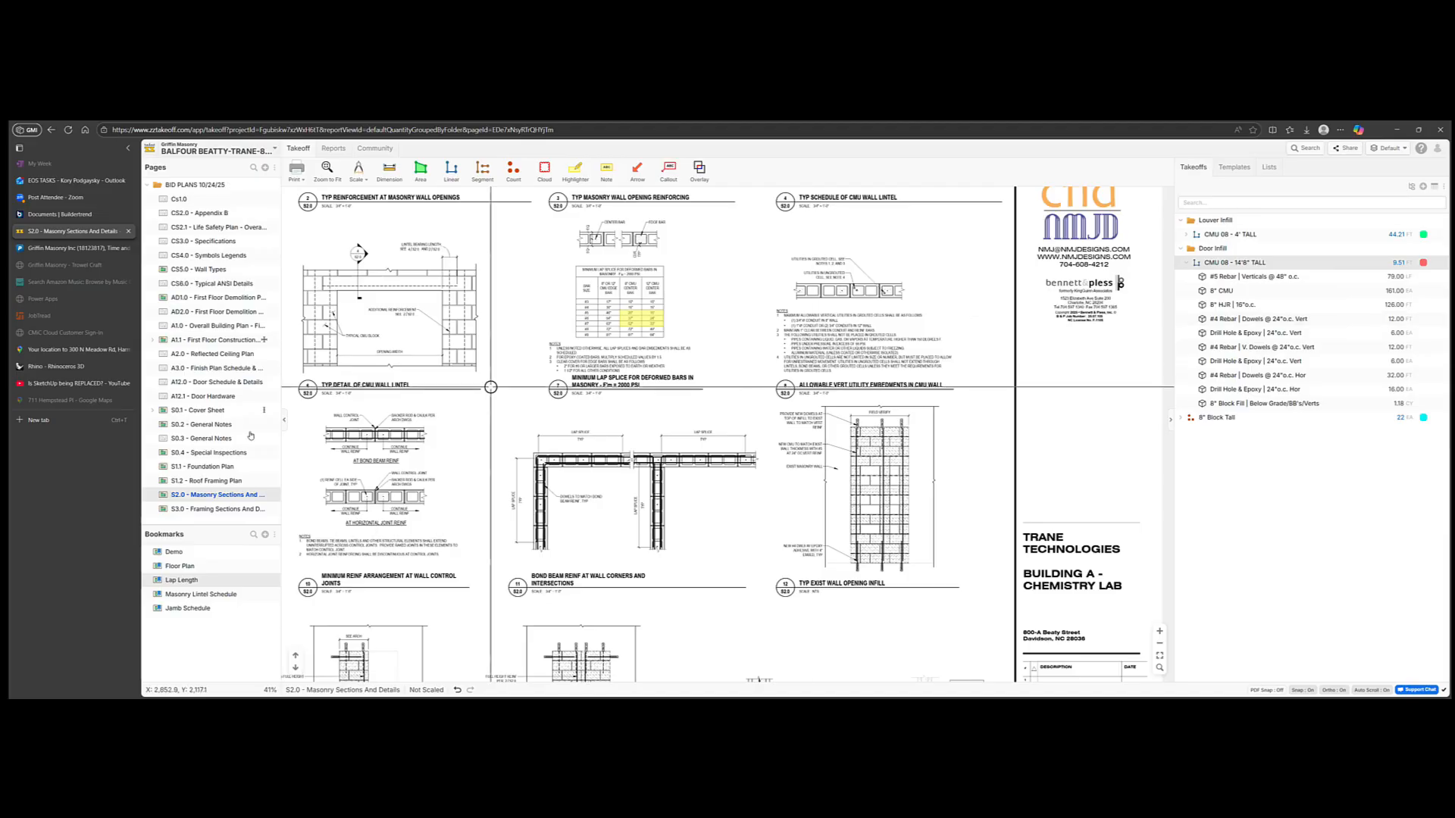
# Step: Browse sheets S0.4 and S1.1, then jump to A1.1 First Floor Construction Plan from the takeoff
pyautogui.click(199, 454)
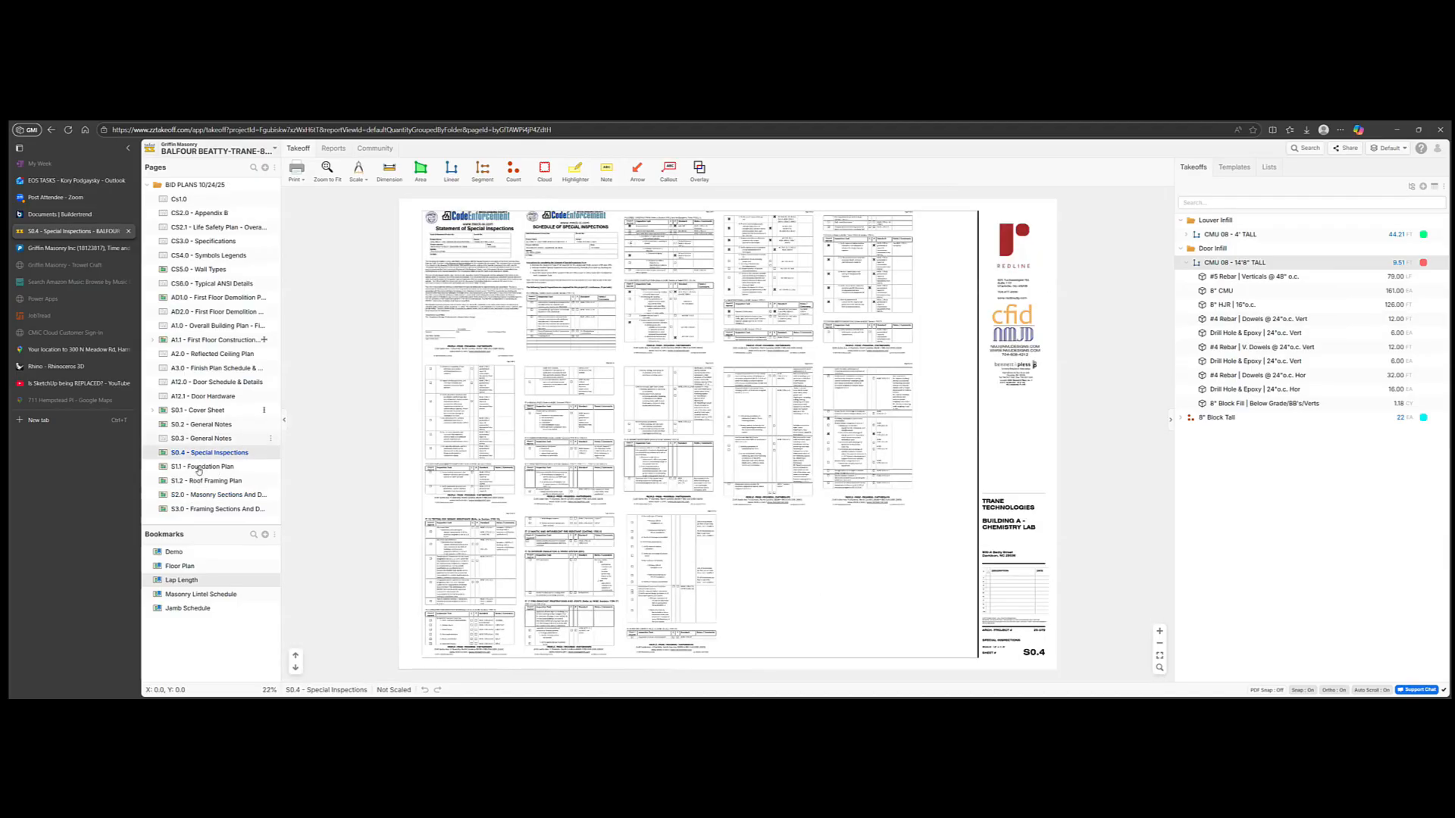
pyautogui.click(200, 469)
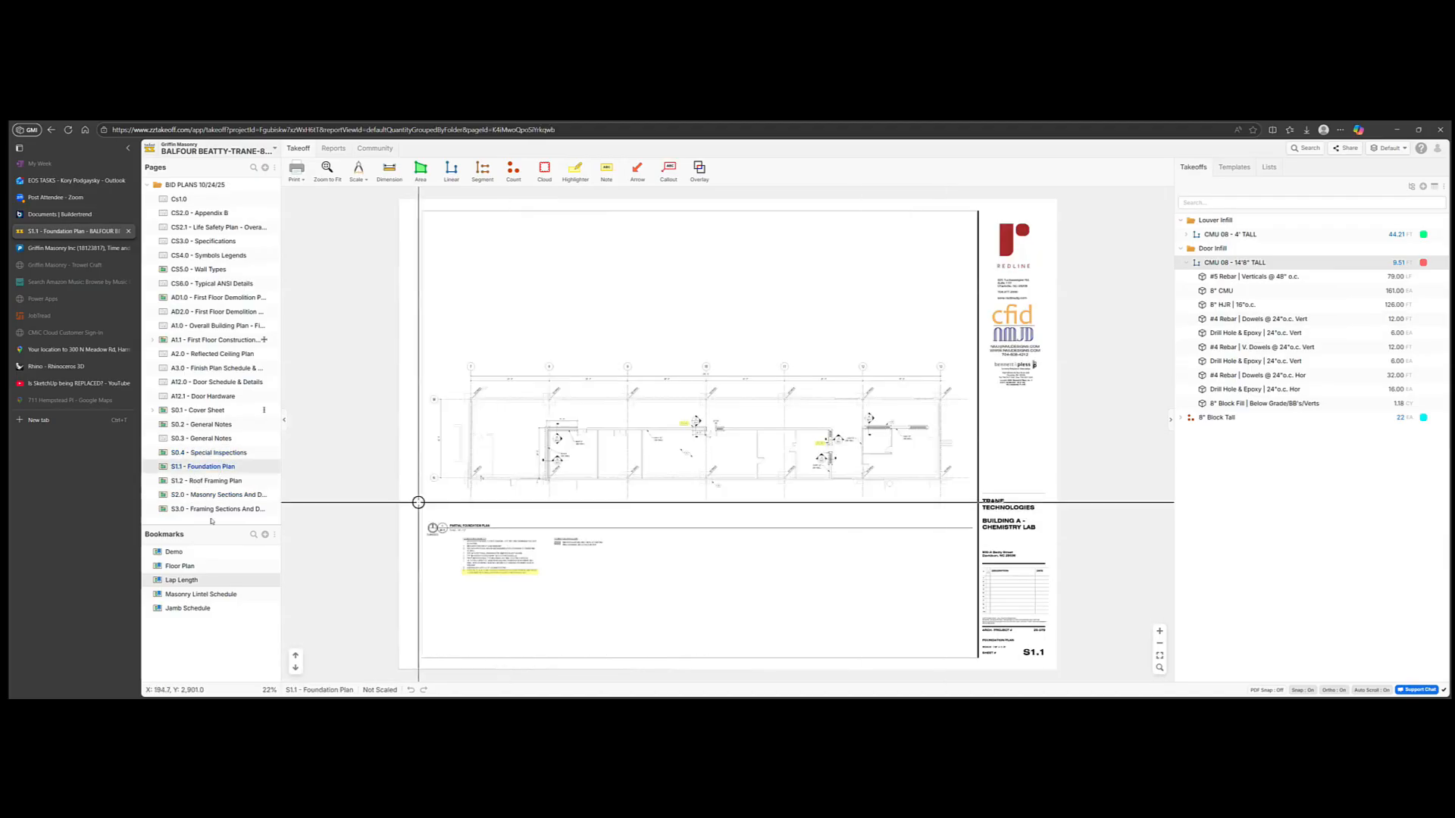
pyautogui.rightClick(1278, 267)
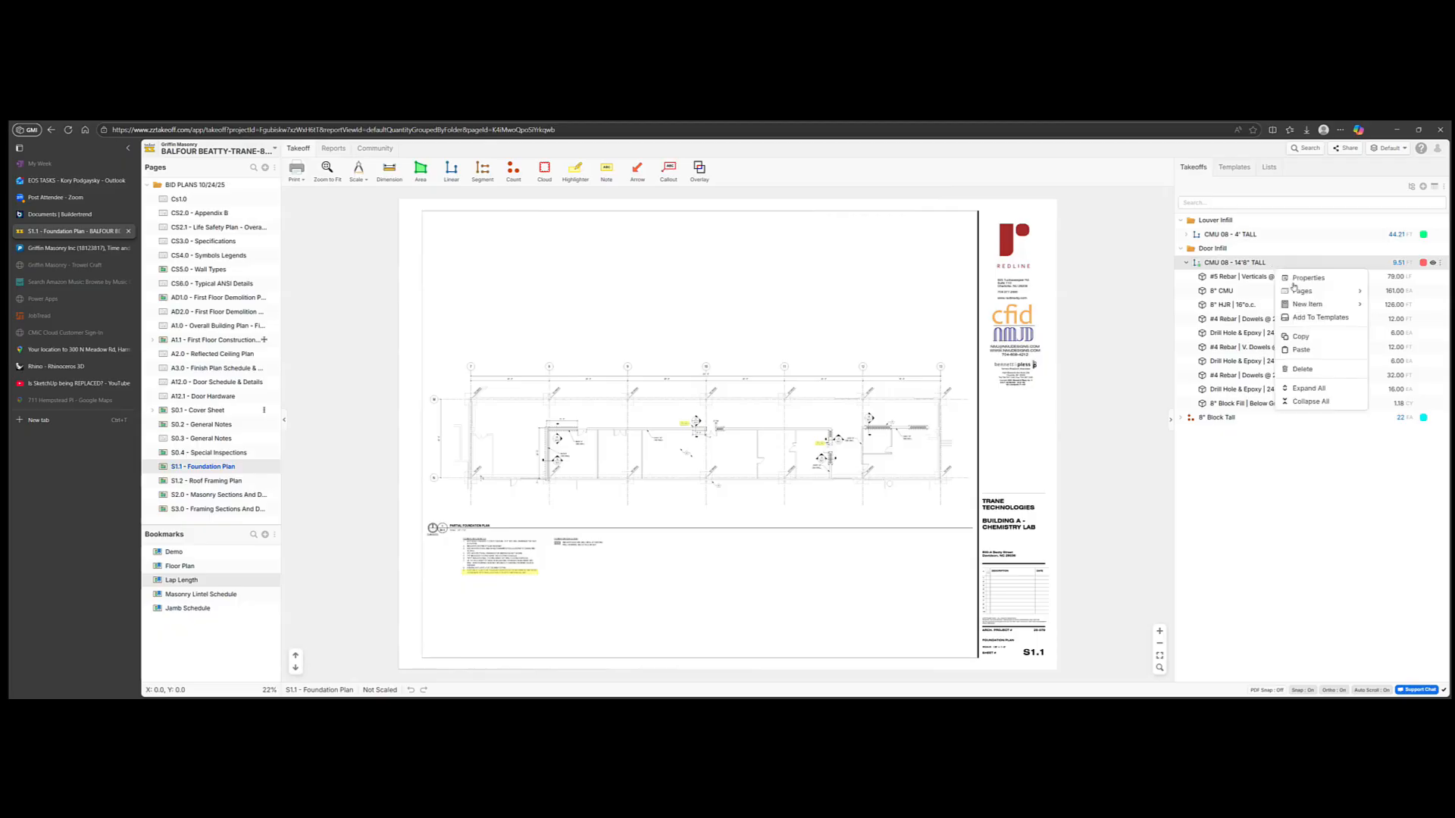
pyautogui.moveTo(1302, 293)
pyautogui.click(1212, 291)
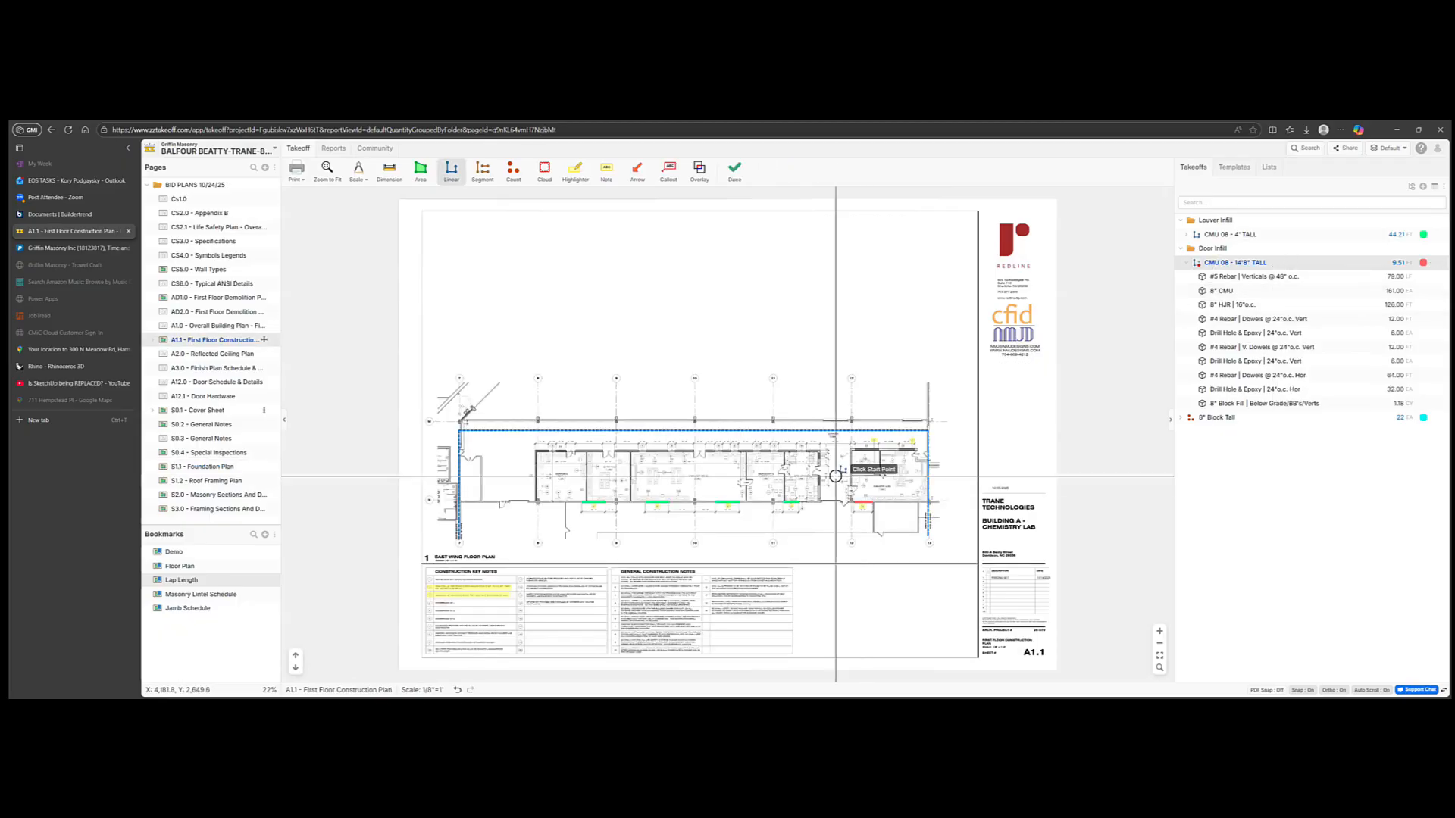
# Step: Zoom in and measure another CMU 08 - 14'8" TALL wall run, bringing it to 21.78
pyautogui.scroll(5, 861, 485)
pyautogui.click(957, 394)
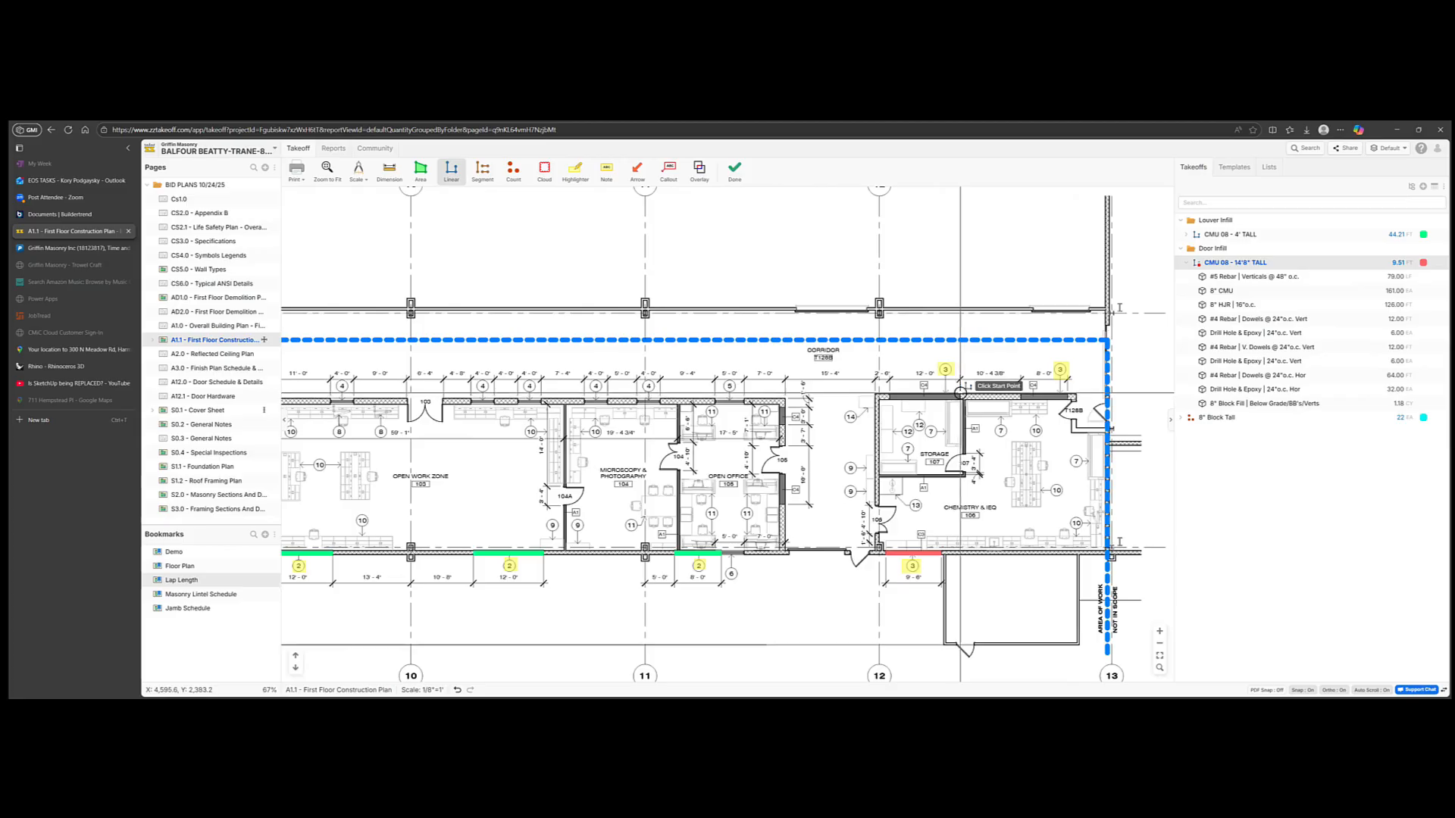
pyautogui.click(889, 393)
pyautogui.doubleClick(889, 393)
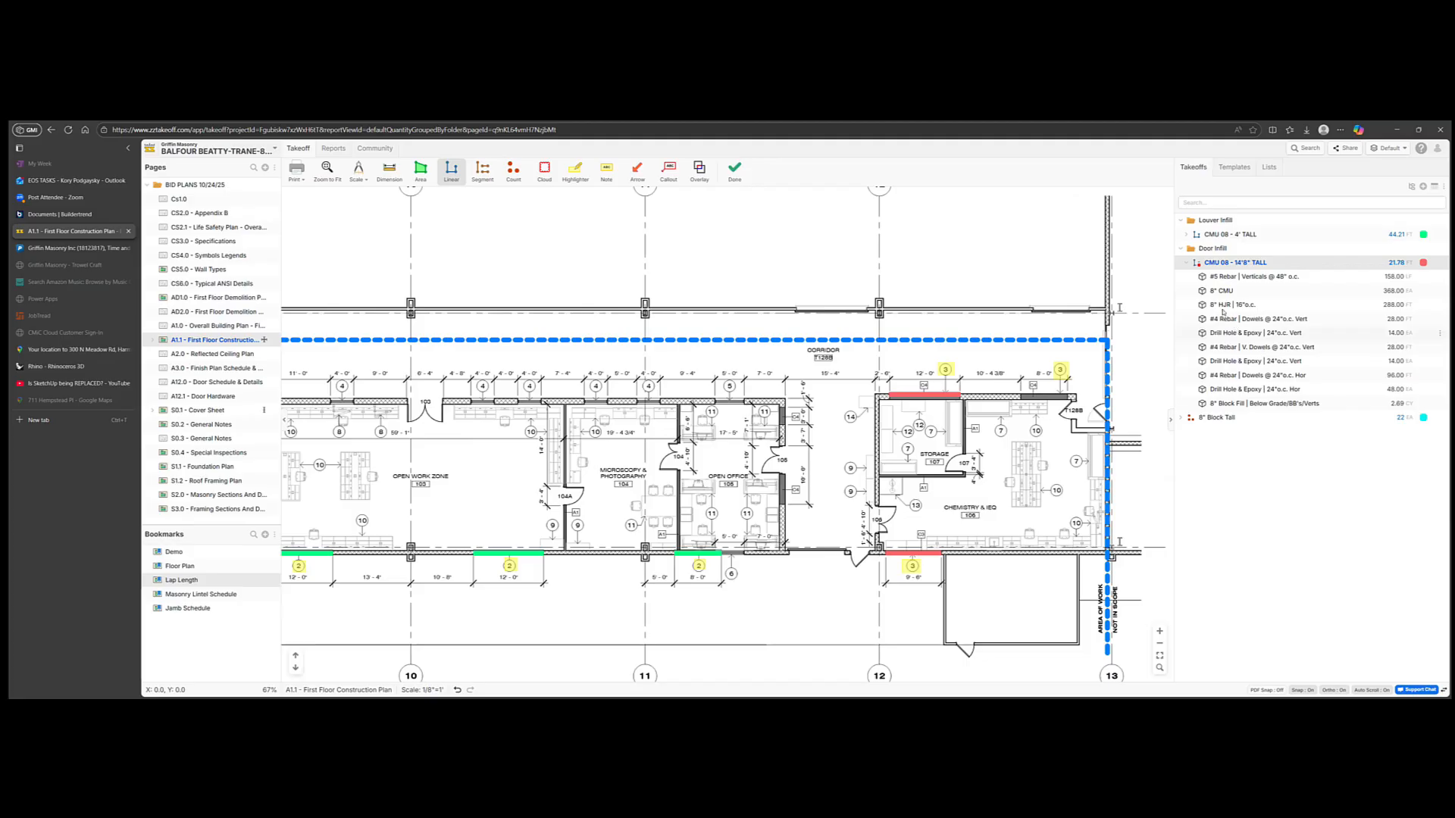
# Step: Review the #5 Rebar verticals formula and the takeoff's Linear Properties, then stop measuring
pyautogui.doubleClick(1242, 281)
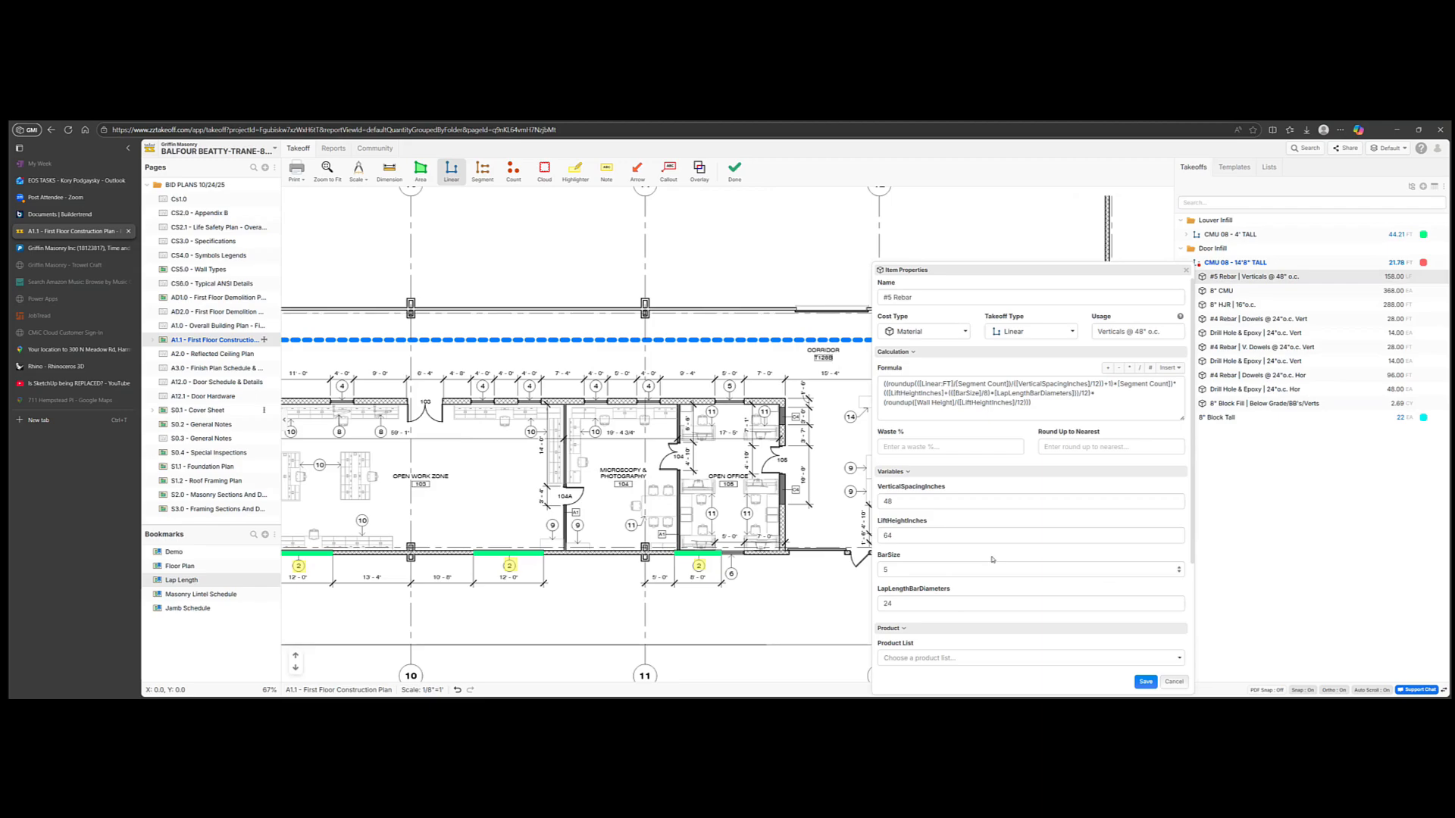
pyautogui.click(1171, 682)
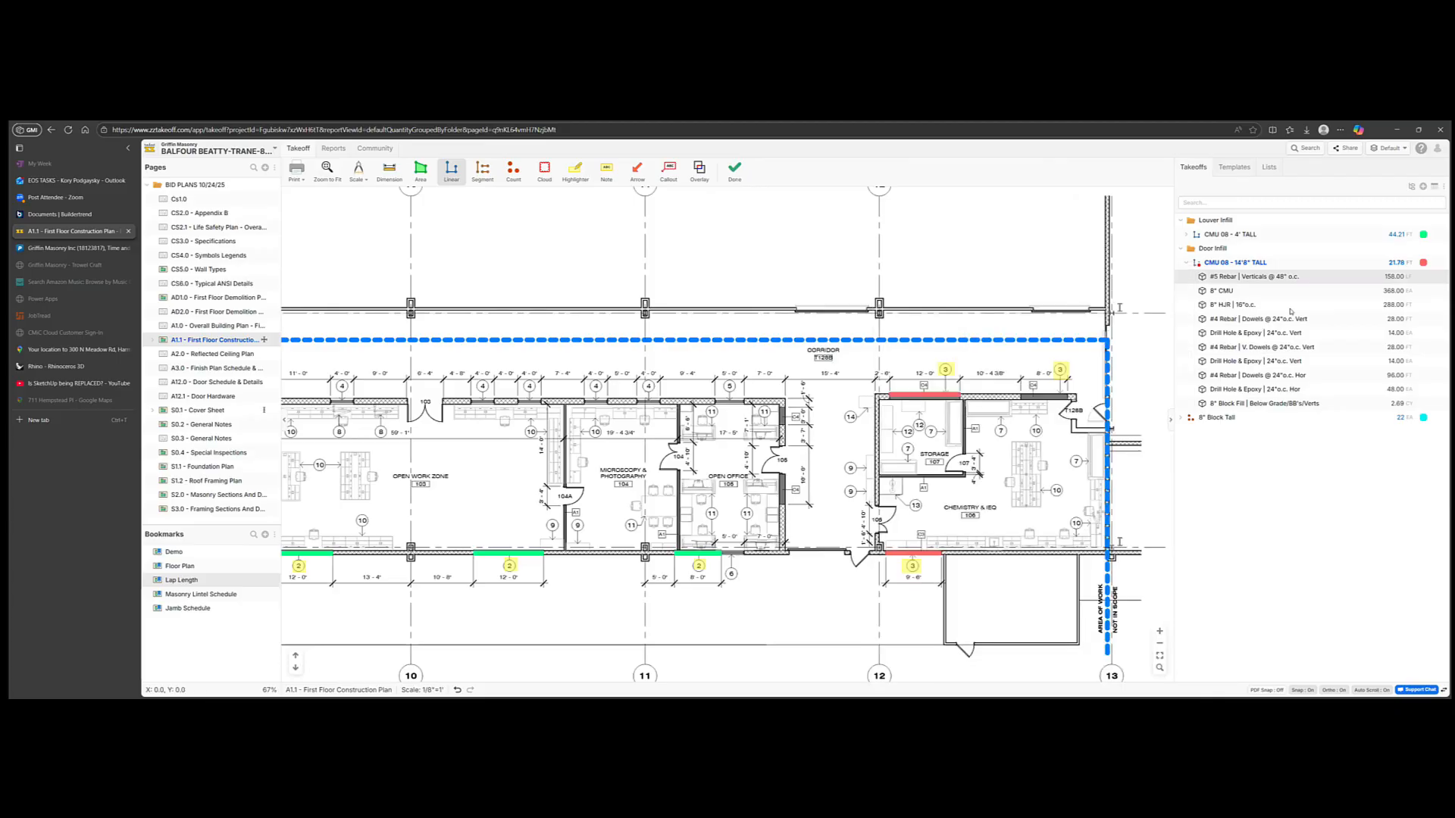
pyautogui.doubleClick(1259, 263)
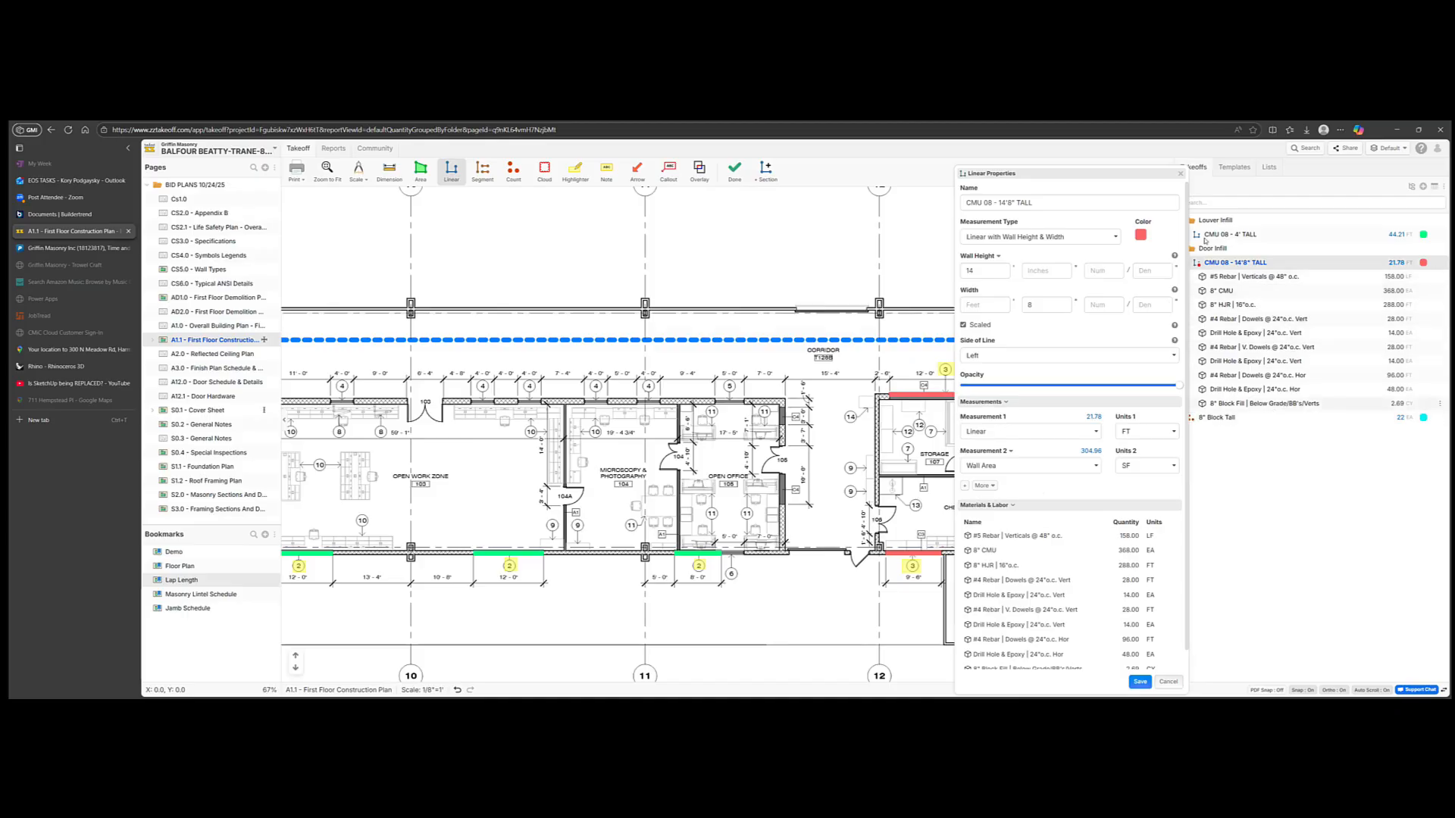
pyautogui.click(1181, 175)
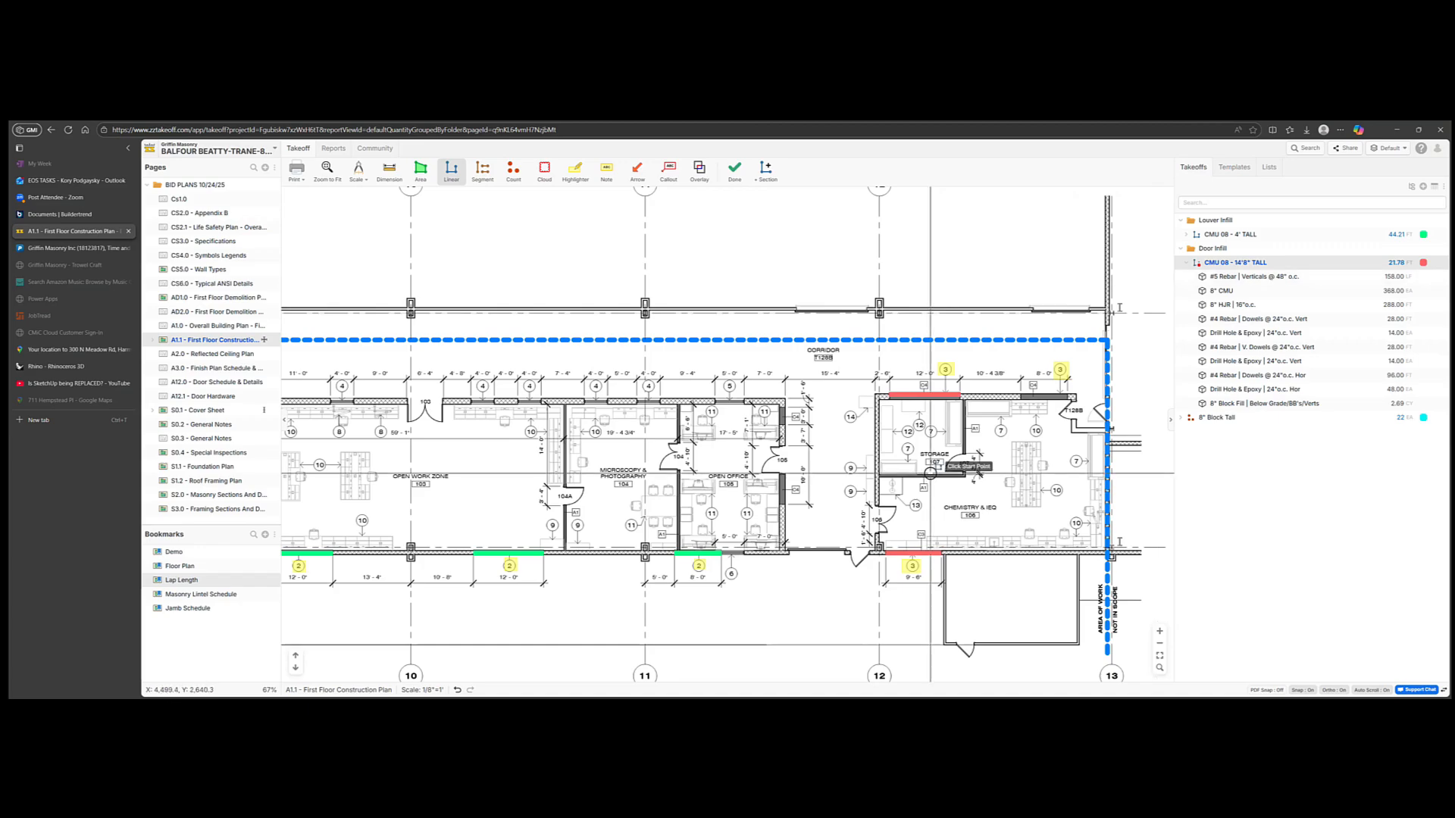
pyautogui.press('Escape')
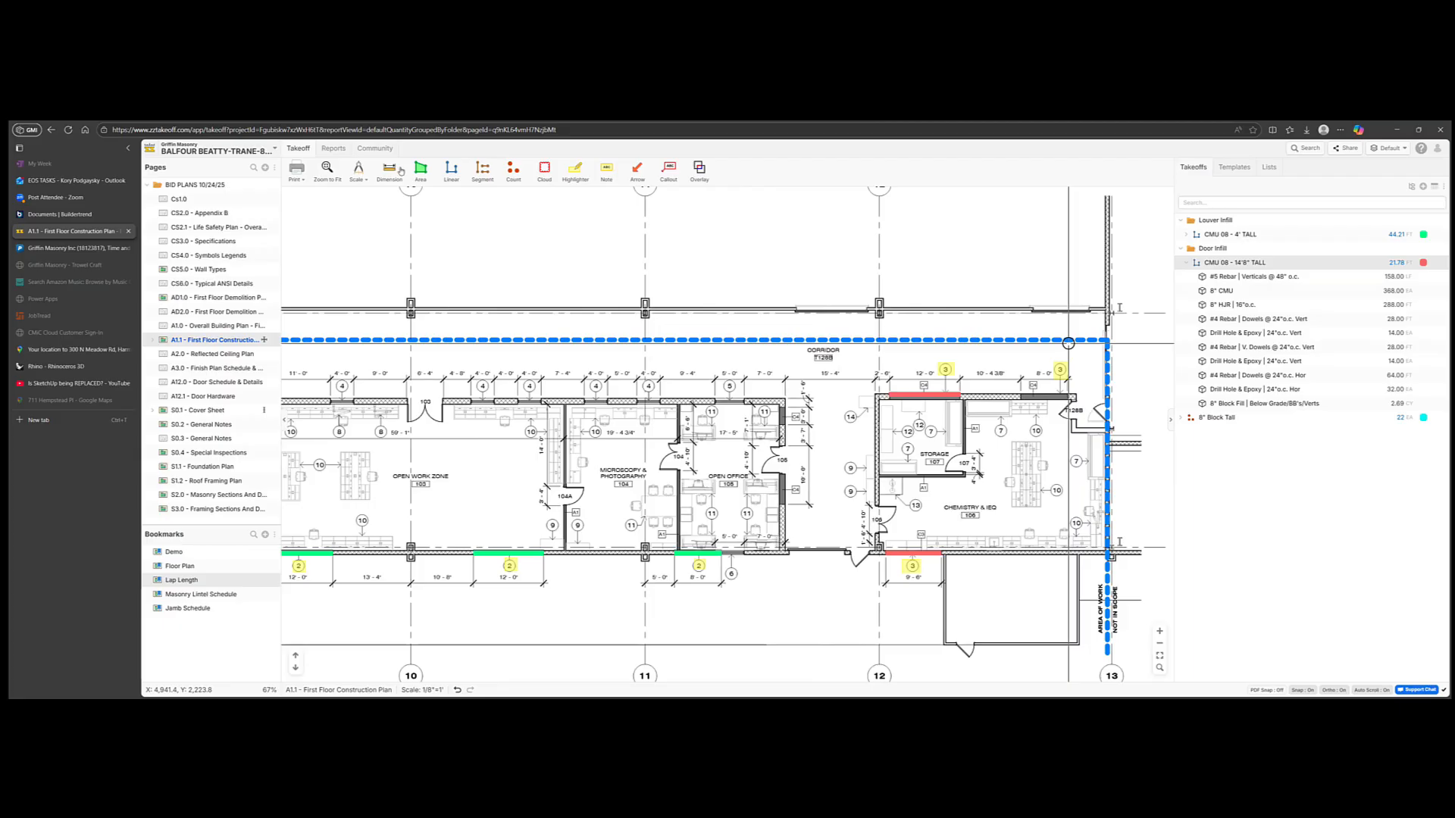
# Step: Search the project list for 'pulte' and open Pulte Greenville
pyautogui.click(202, 148)
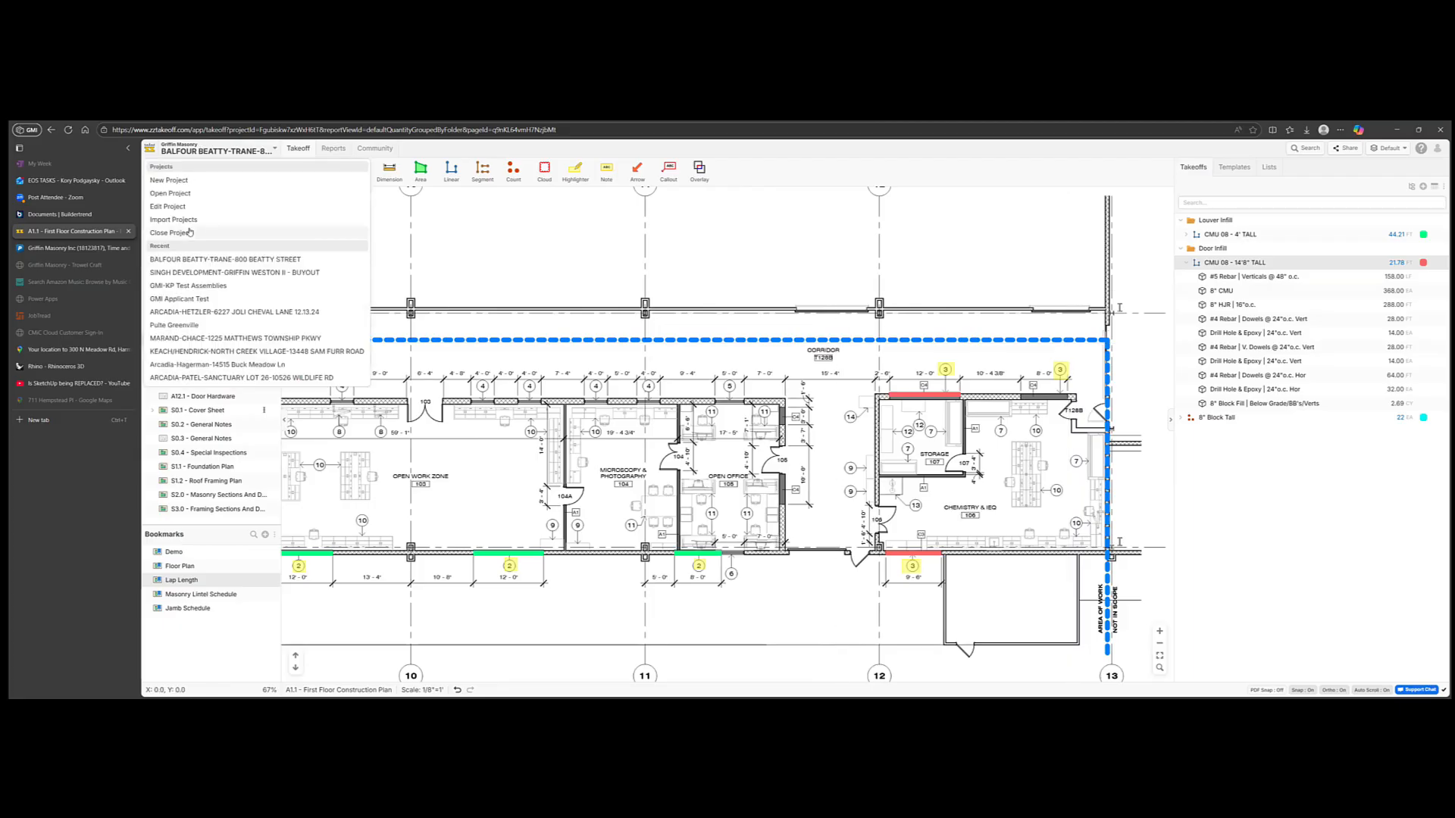
pyautogui.click(172, 194)
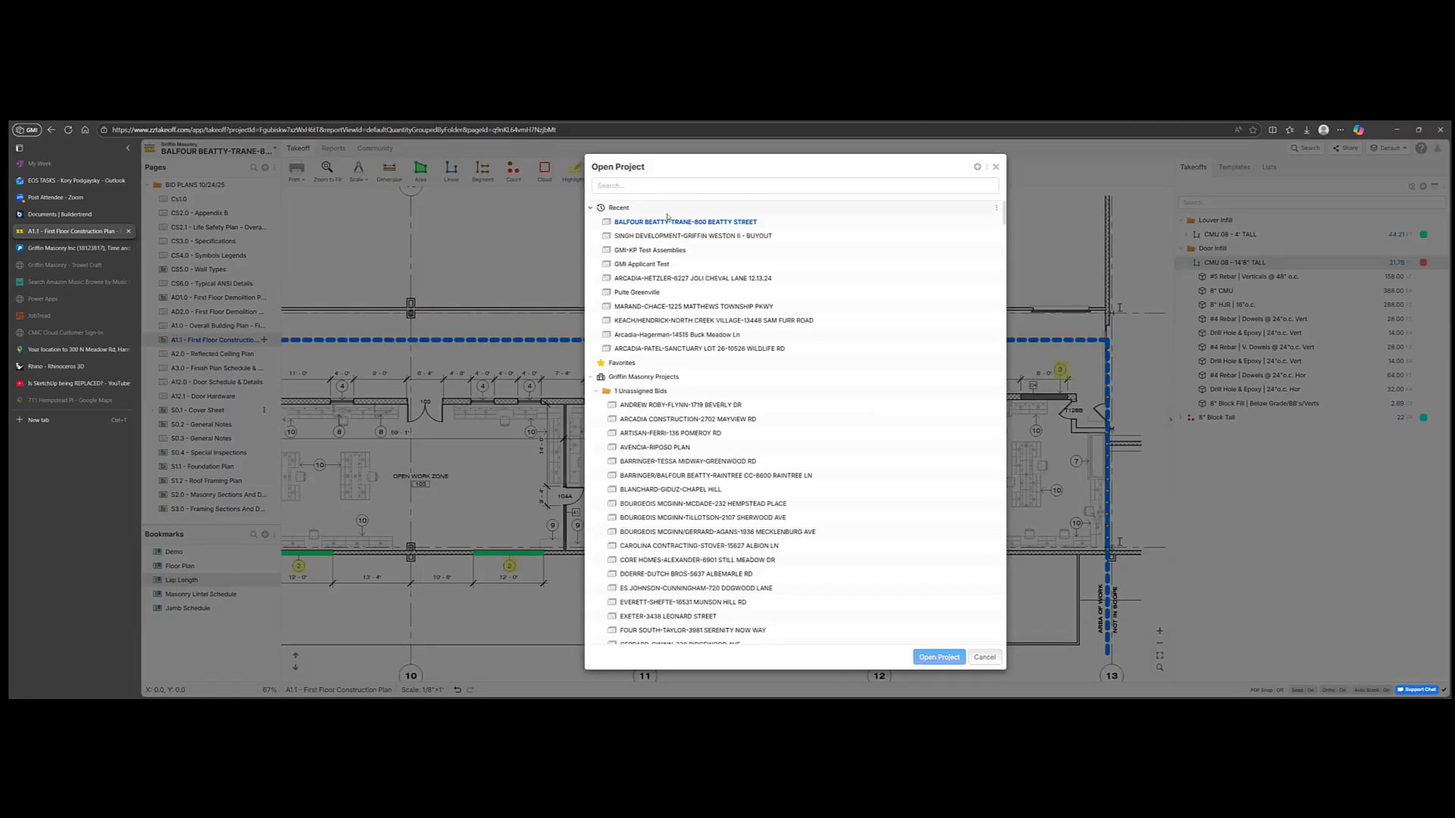
pyautogui.click(638, 188)
pyautogui.write('pult')
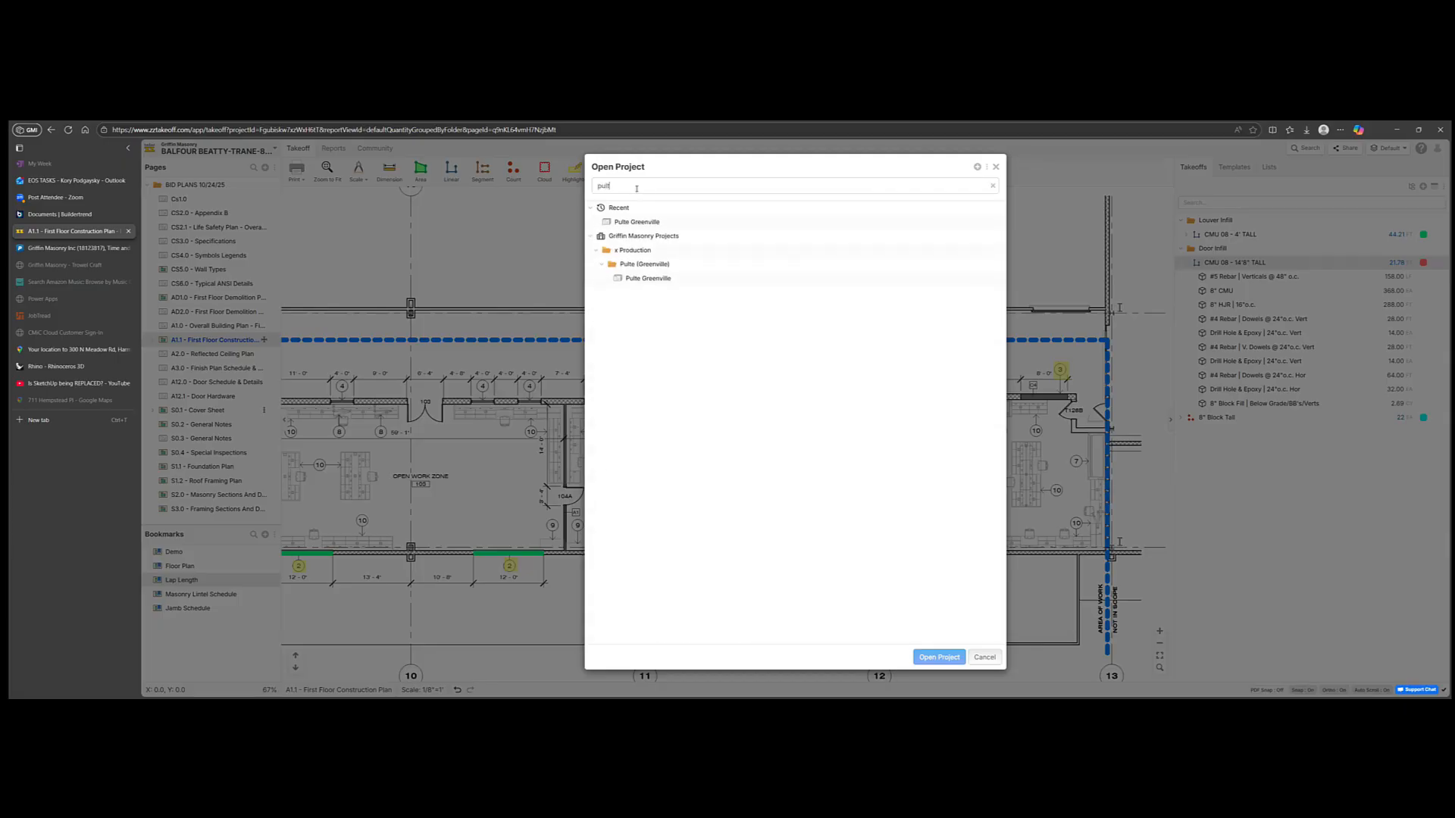
pyautogui.write('e')
pyautogui.click(648, 280)
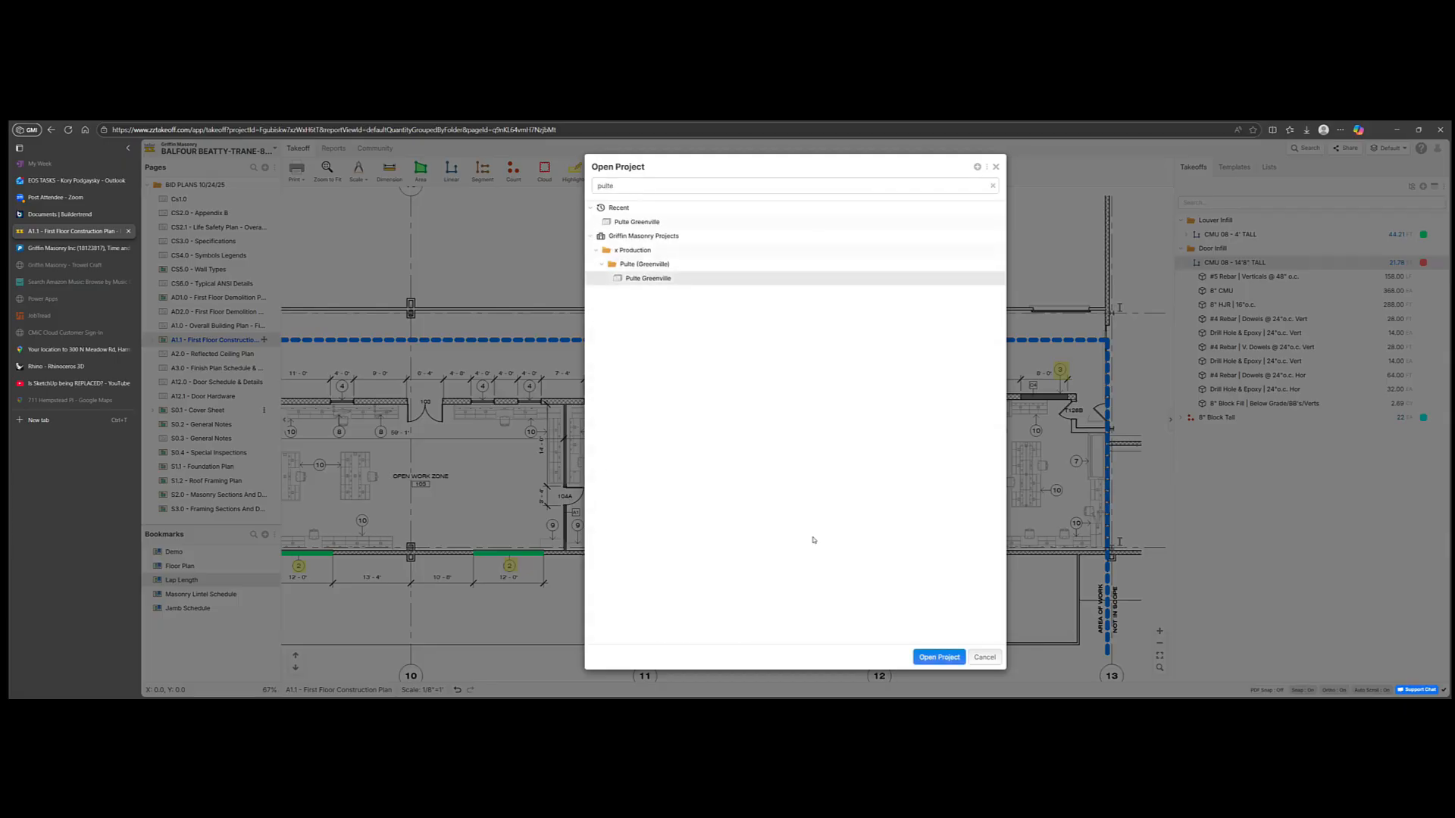
pyautogui.click(939, 657)
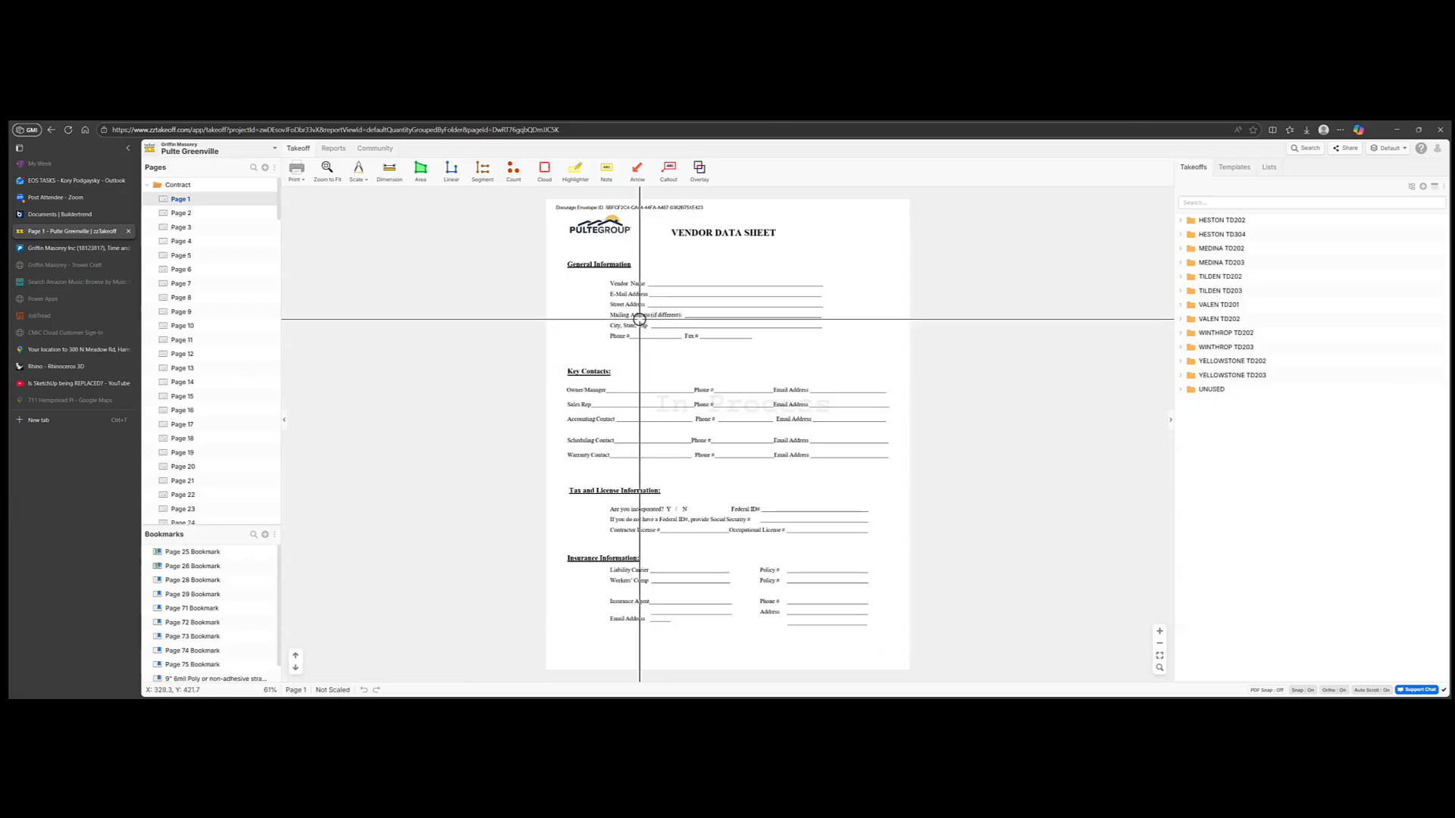
# Step: Expand HESTON TD202 and jump to the HESTON ELEVATION TD202 sheet via BRICK VENEER's Pages menu
pyautogui.click(1182, 220)
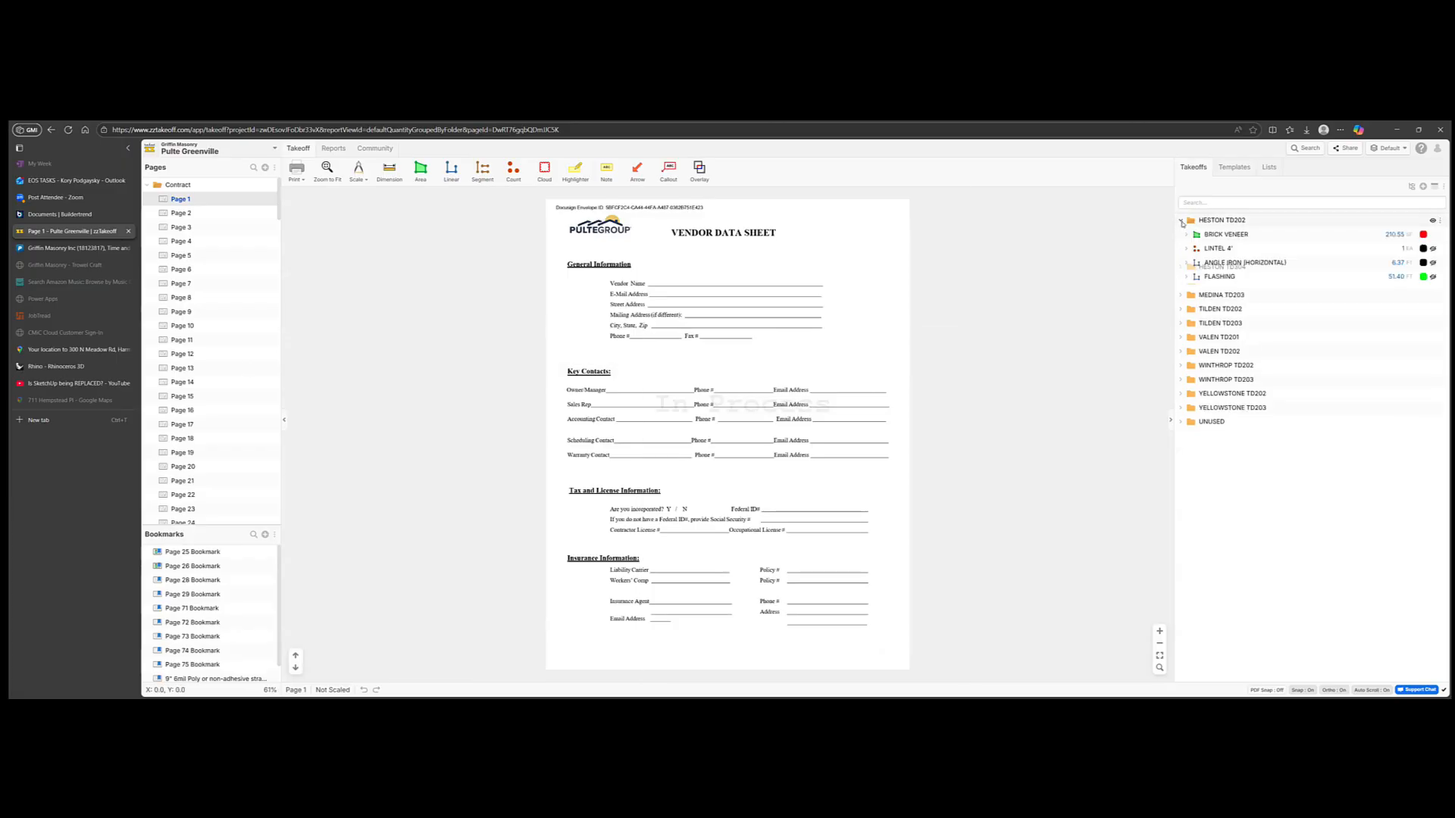
pyautogui.rightClick(1224, 236)
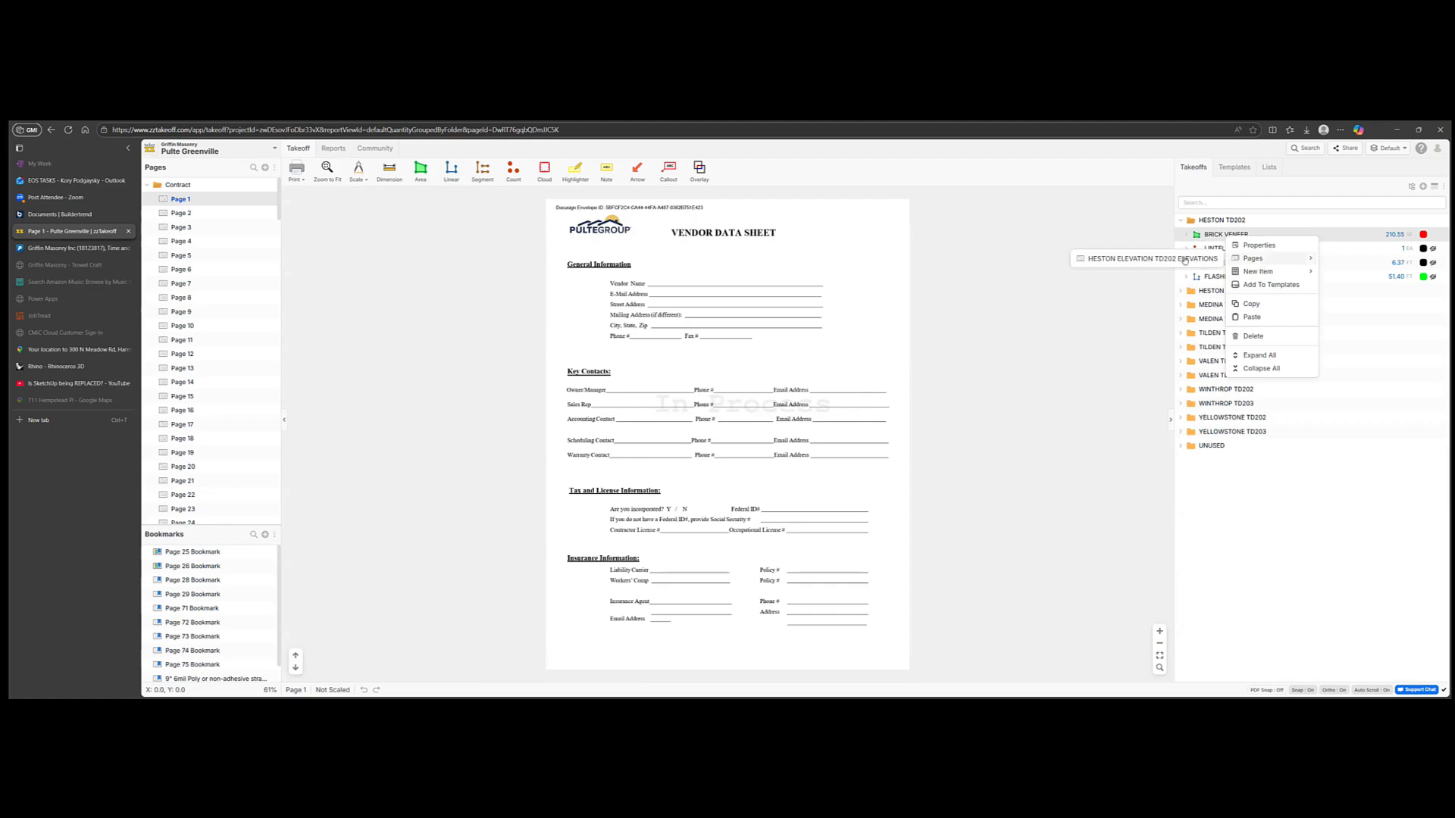
pyautogui.click(1185, 263)
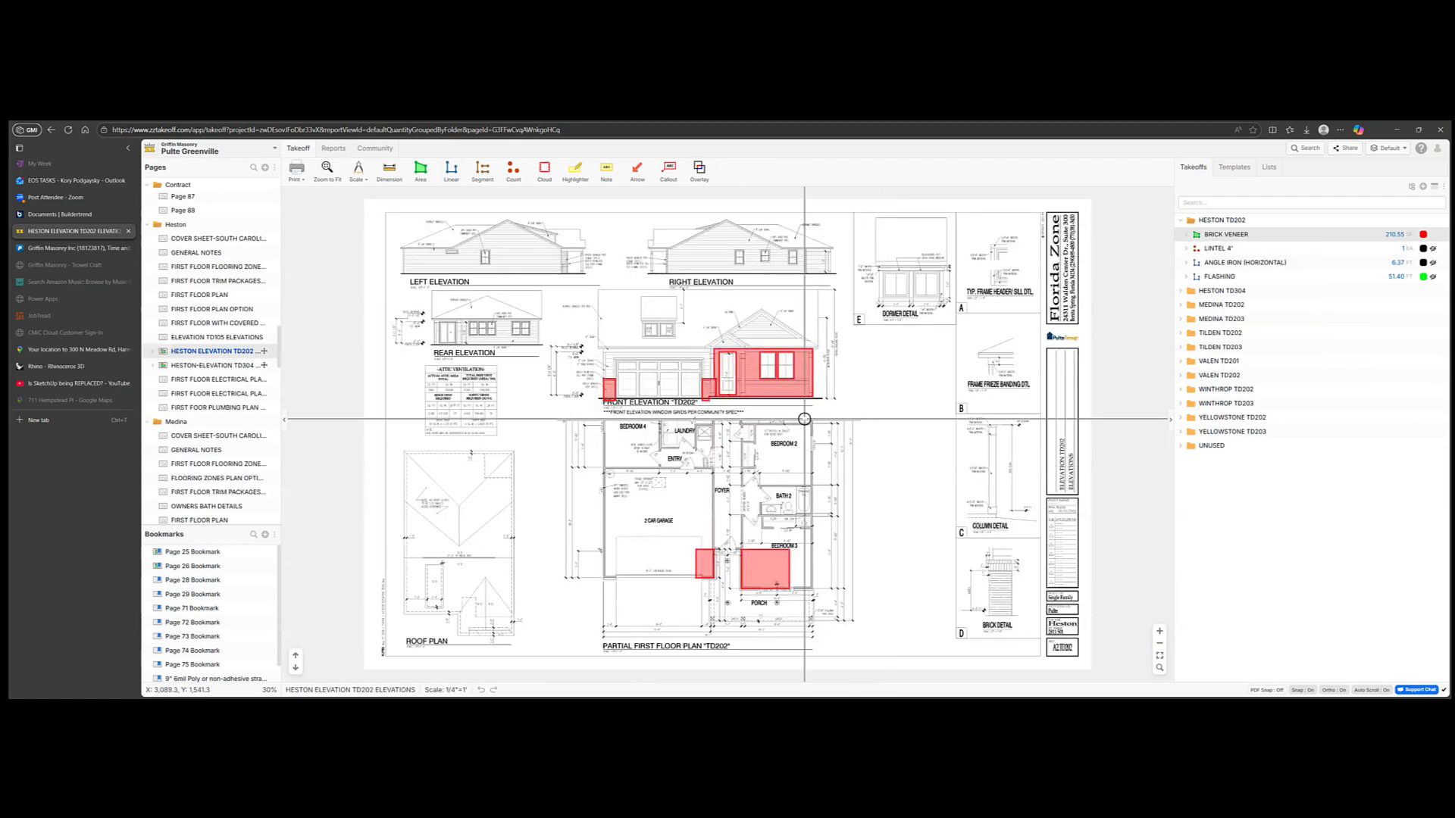
# Step: Inspect the 210.55 SF front brick area and BRICK VENEER Area Properties, closing without changes
pyautogui.rightClick(778, 390)
pyautogui.click(1116, 263)
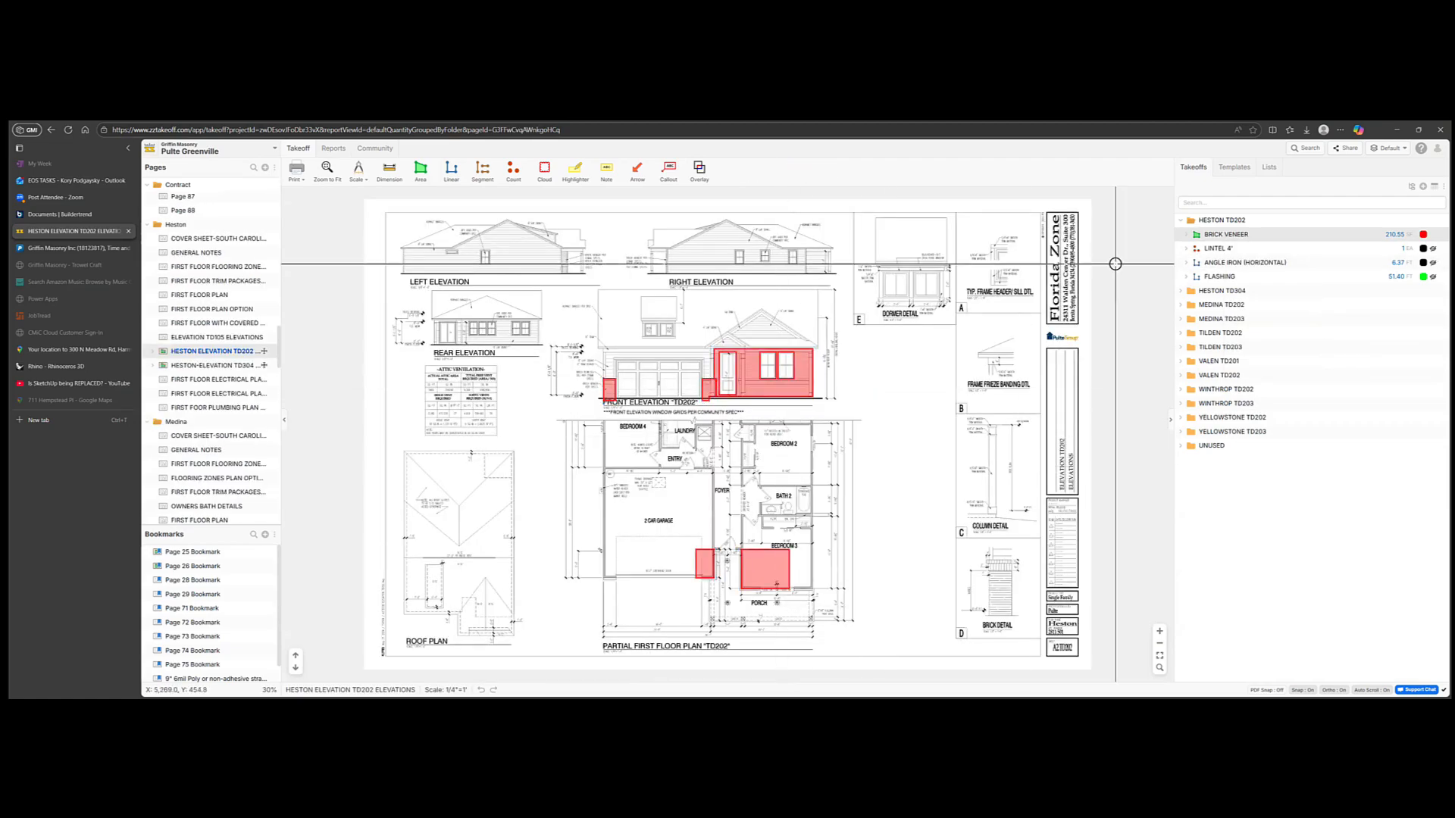
pyautogui.doubleClick(1220, 235)
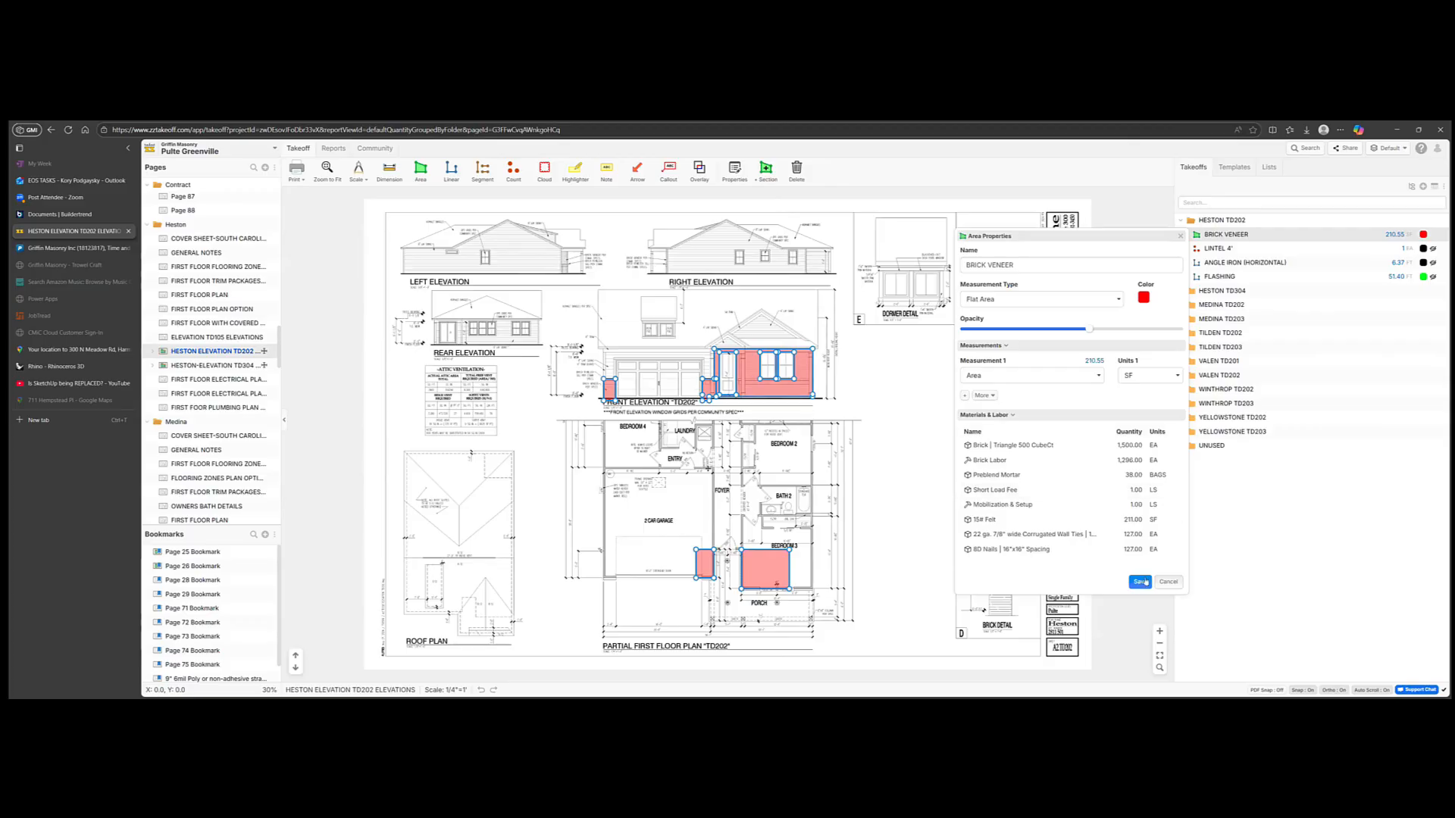
pyautogui.click(1140, 581)
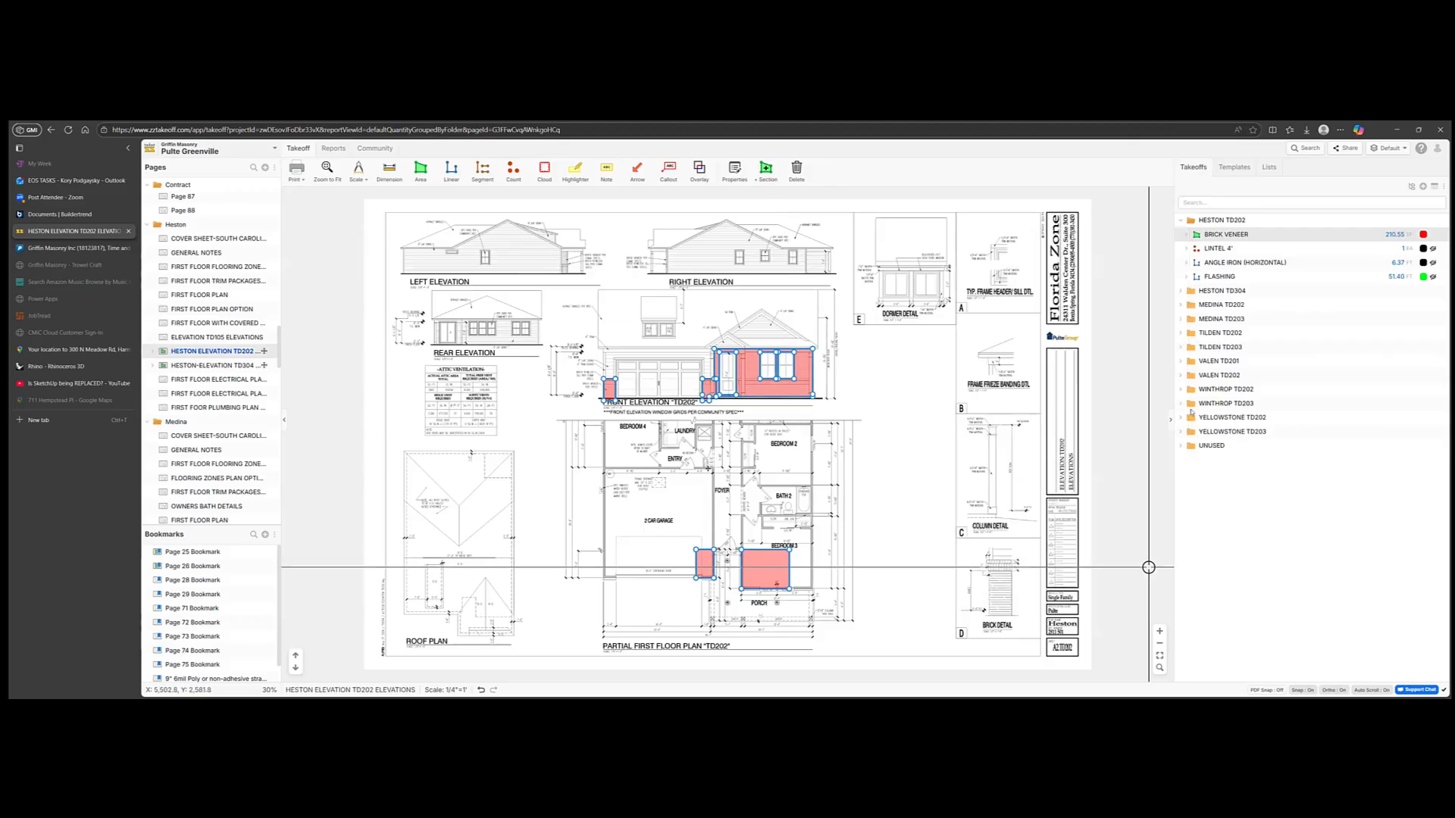
# Step: In Reports, collapse all folder groups, move Price Total beside Qty, then switch back to BALFOUR BEATTY-TRANE-800 BEATTY STREET
pyautogui.click(334, 148)
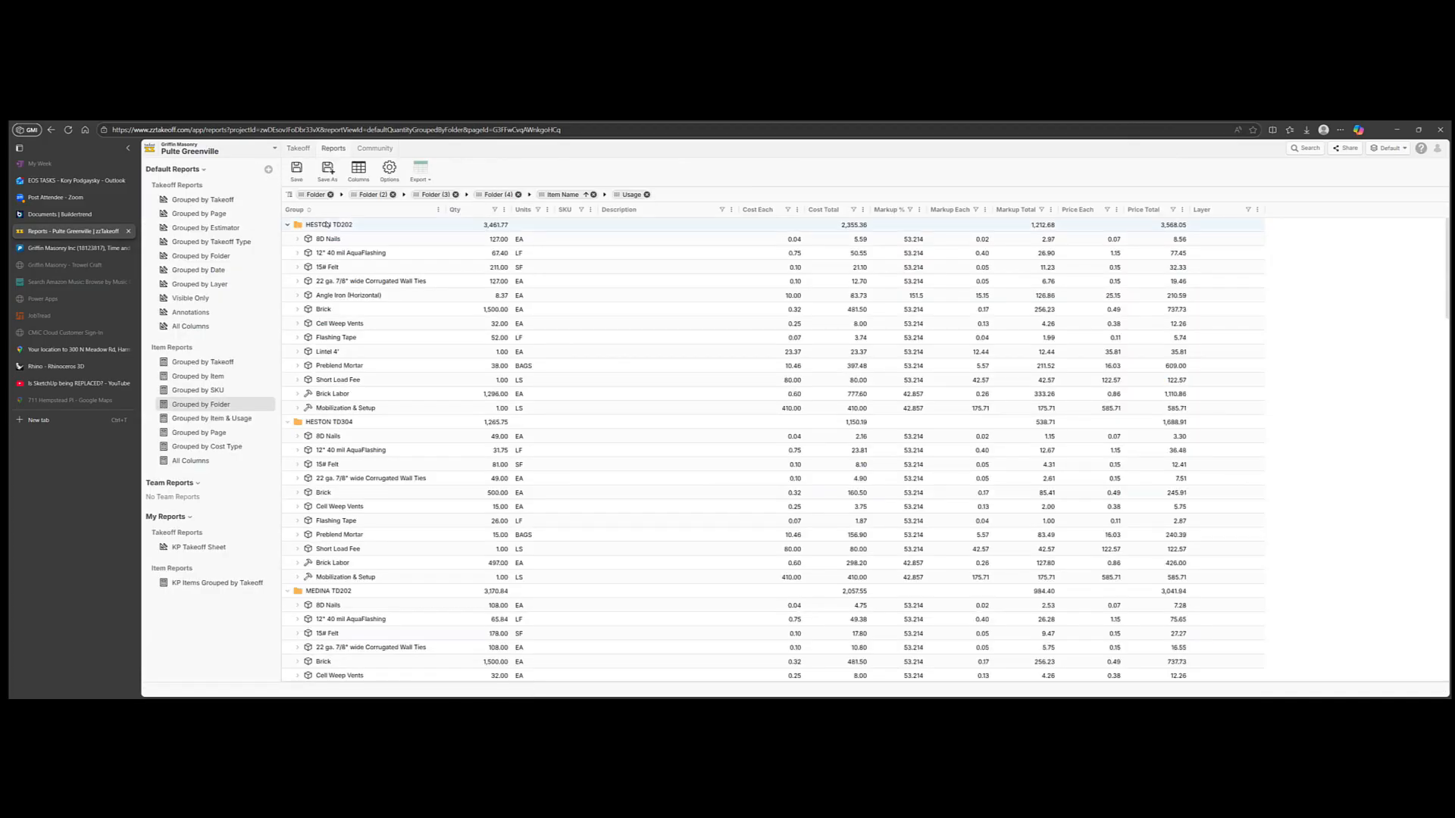
pyautogui.rightClick(328, 224)
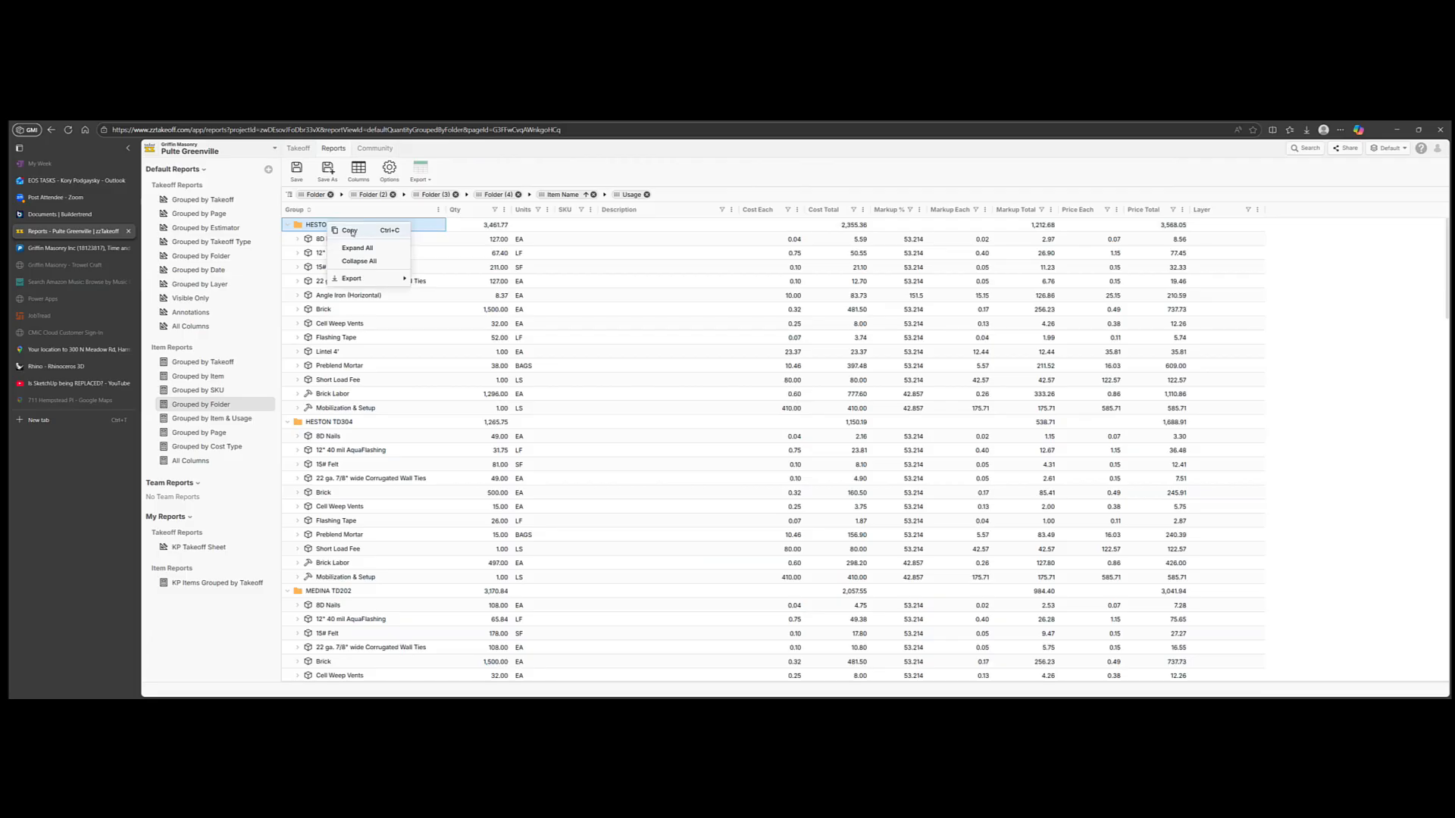
pyautogui.click(355, 231)
pyautogui.rightClick(349, 227)
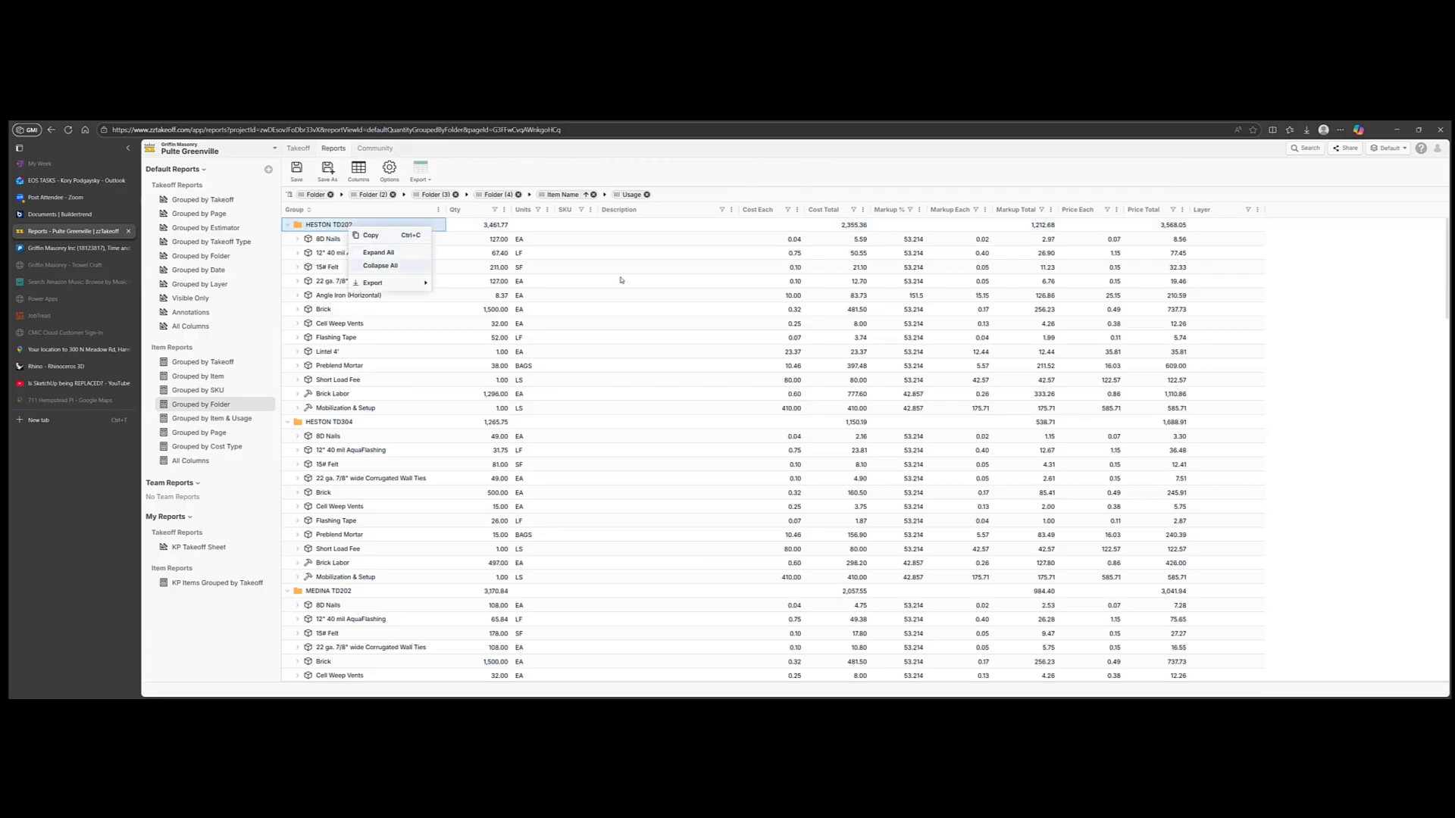
pyautogui.click(382, 266)
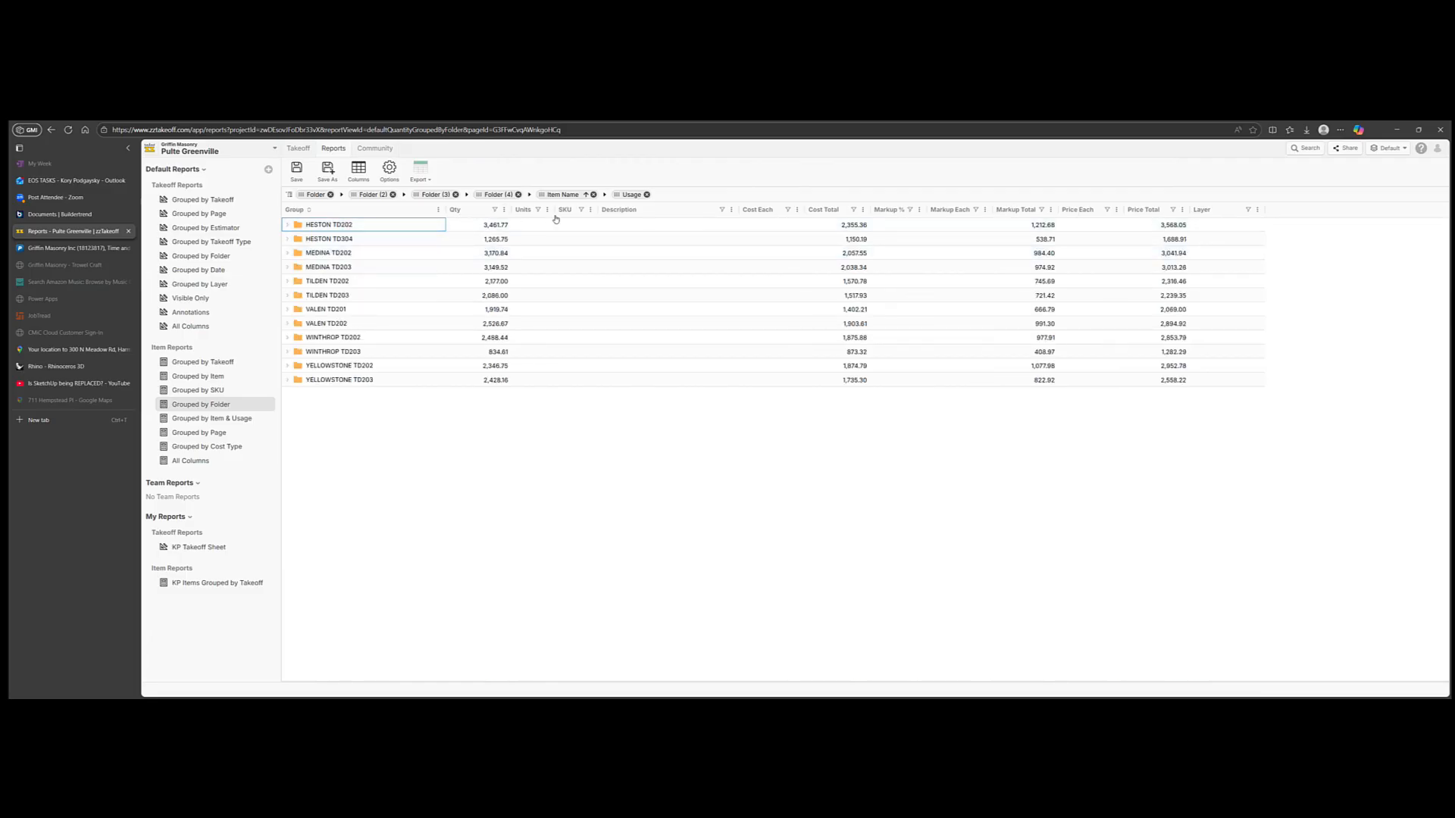
pyautogui.moveTo(1144, 210); pyautogui.dragTo(487, 258)
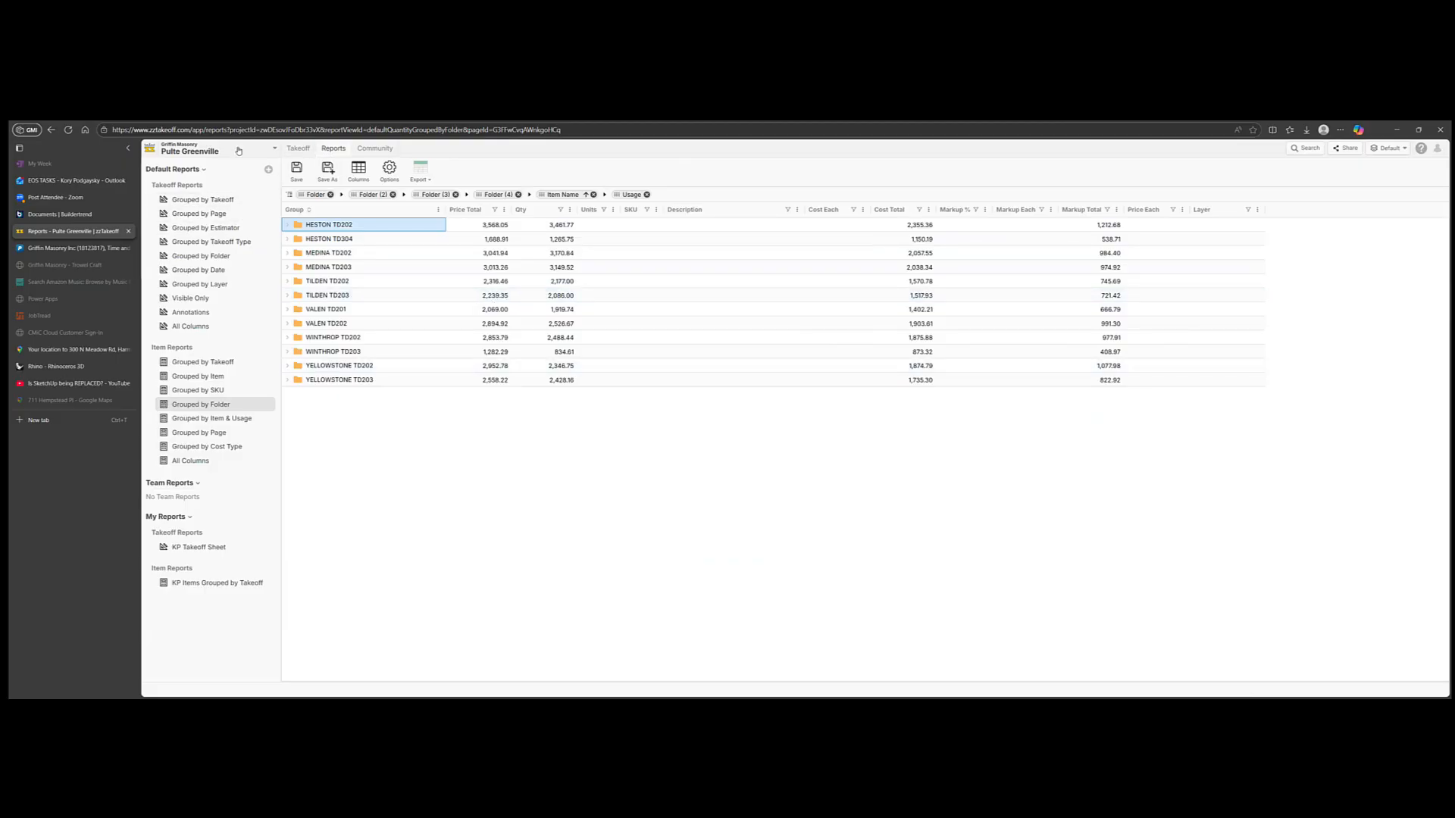
pyautogui.click(209, 152)
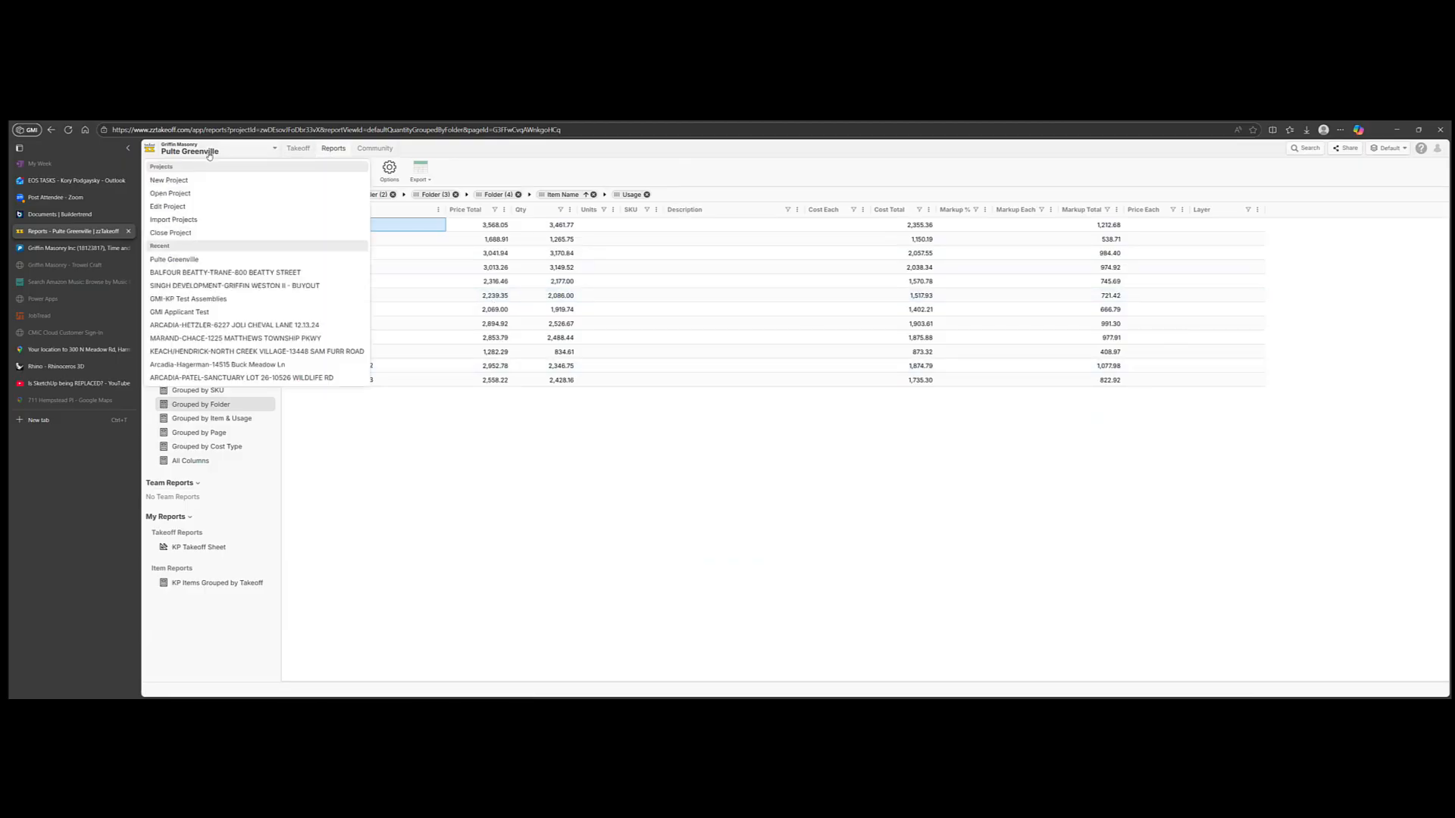
pyautogui.click(195, 273)
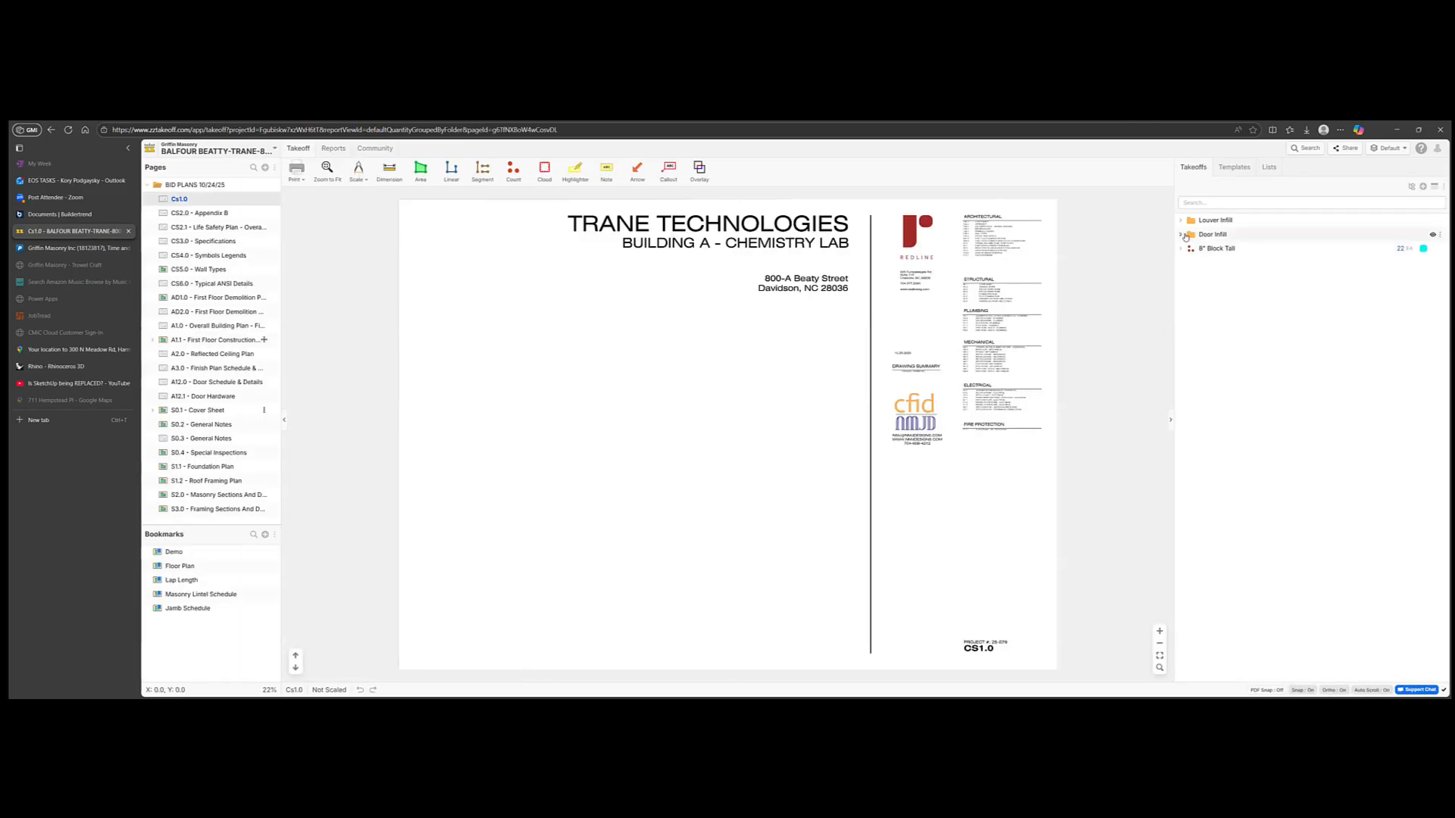
# Step: Expand the Door Infill folder and select the CMU 08 - 14'8" TALL takeoff (21.78)
pyautogui.click(1181, 234)
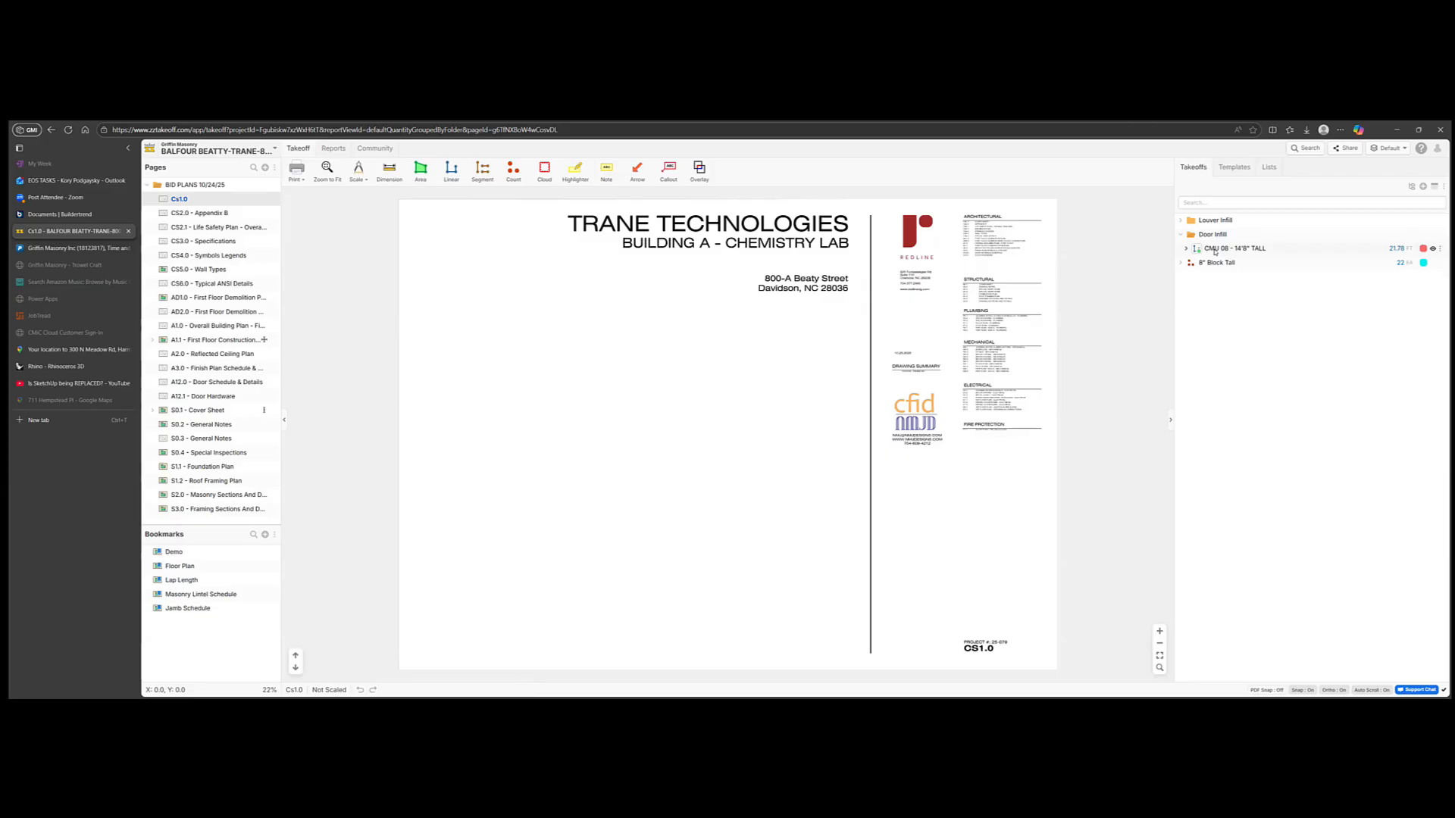
pyautogui.click(1214, 251)
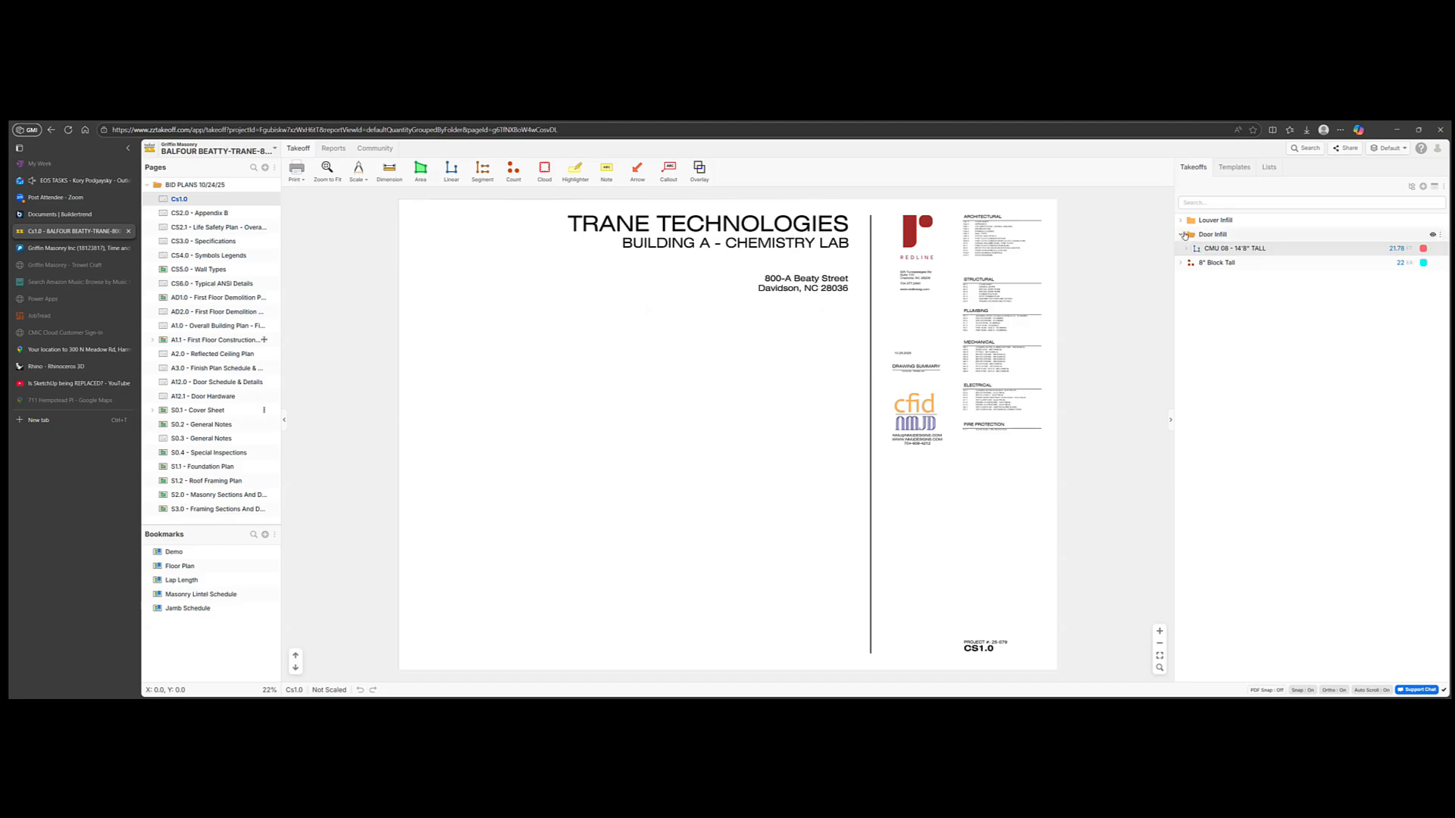
# Step: Expand CMU 08 - 14'8" TALL's items, view its Linear Properties unchanged, and select 8" Block Fill
pyautogui.click(1187, 249)
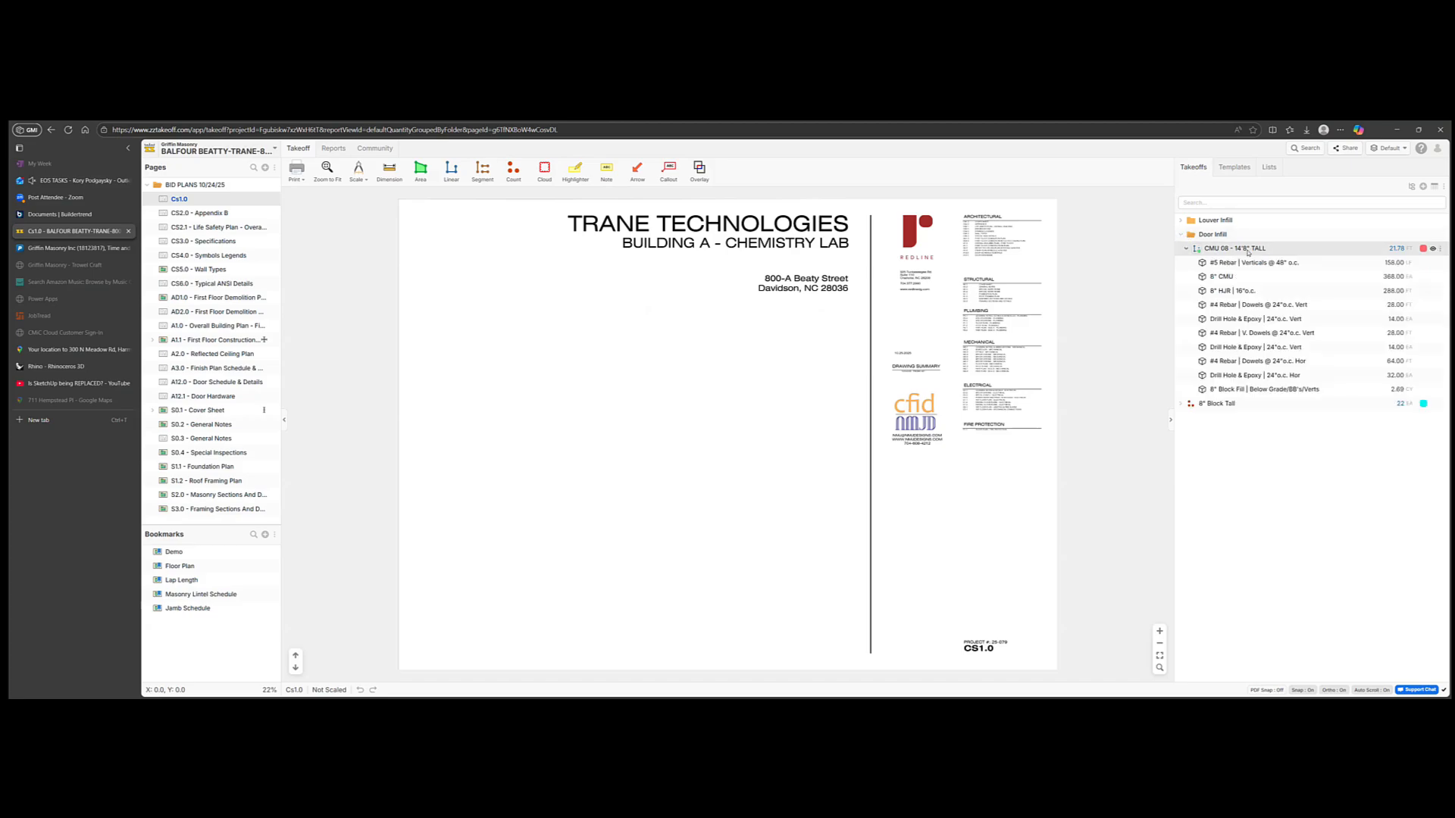
pyautogui.doubleClick(1248, 252)
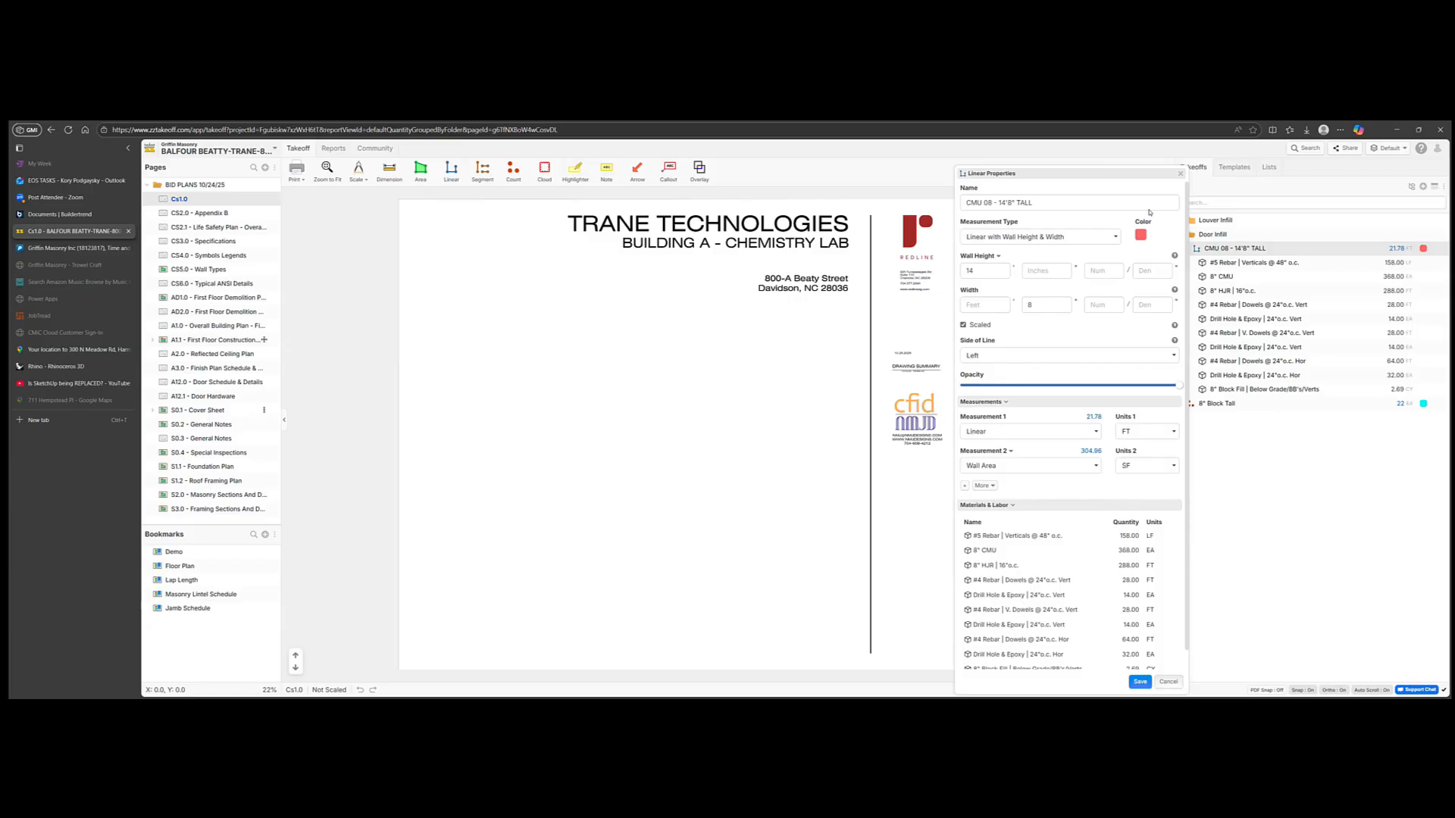
pyautogui.click(1180, 173)
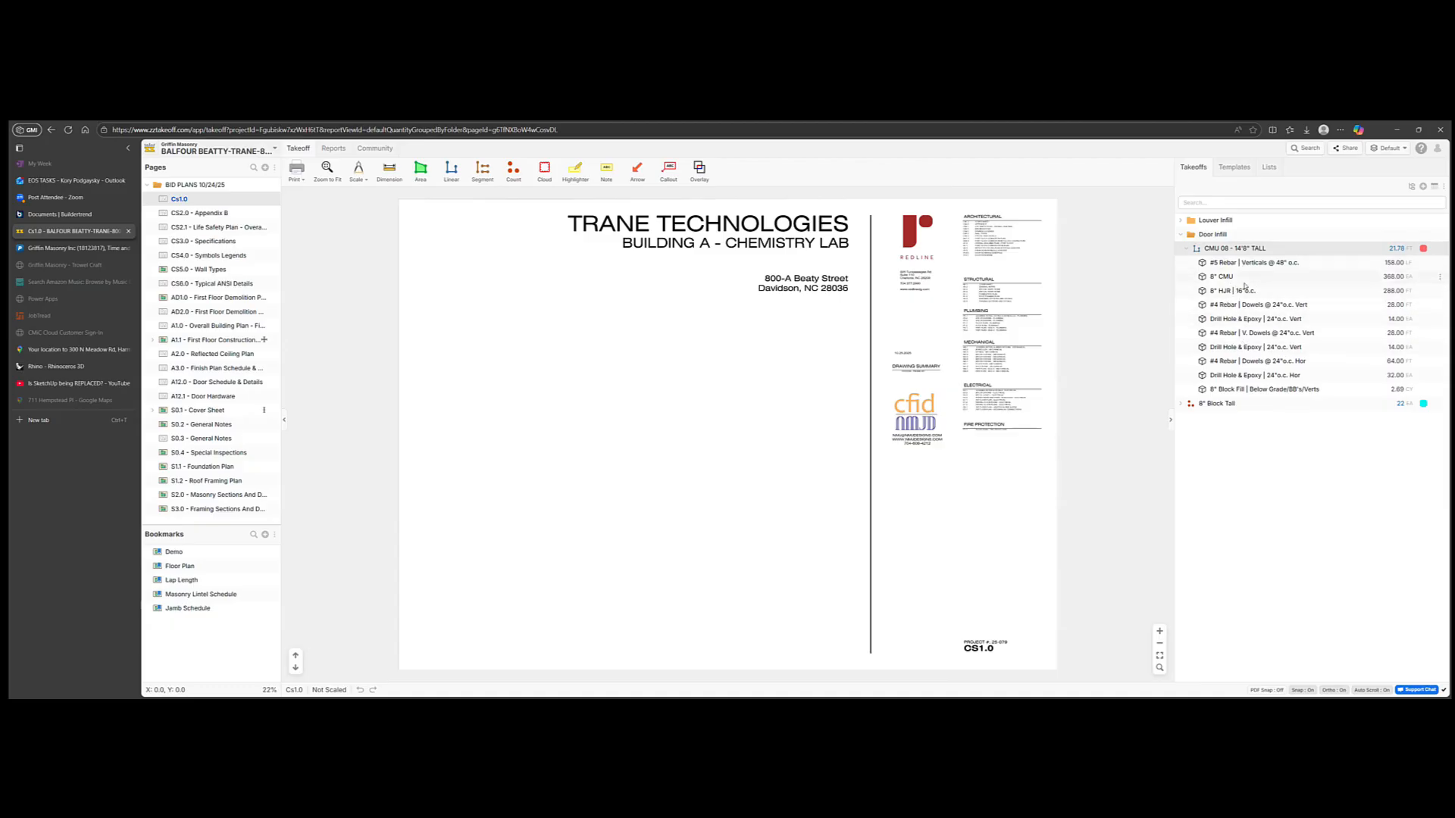
pyautogui.click(1274, 391)
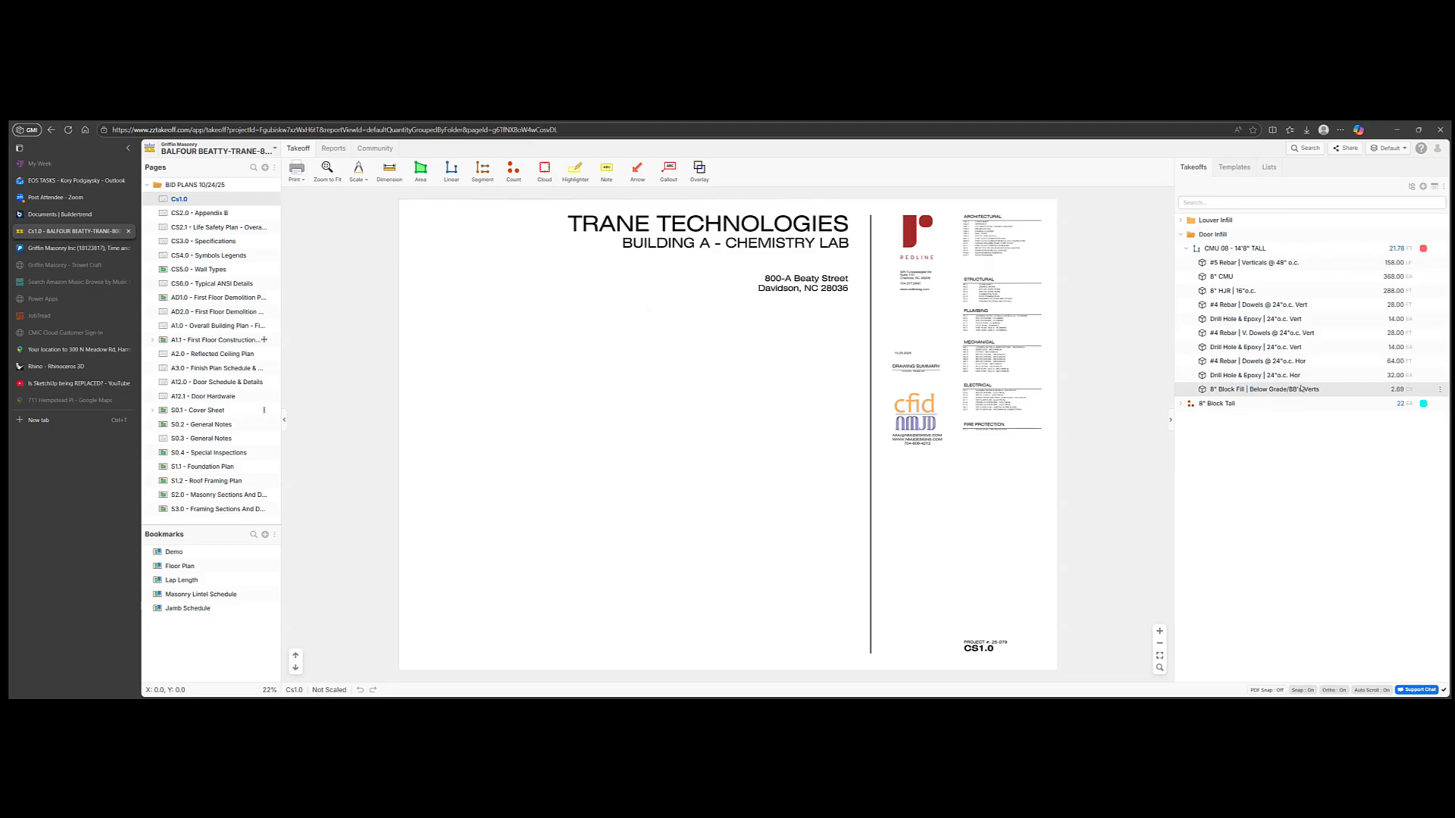
pyautogui.doubleClick(1289, 391)
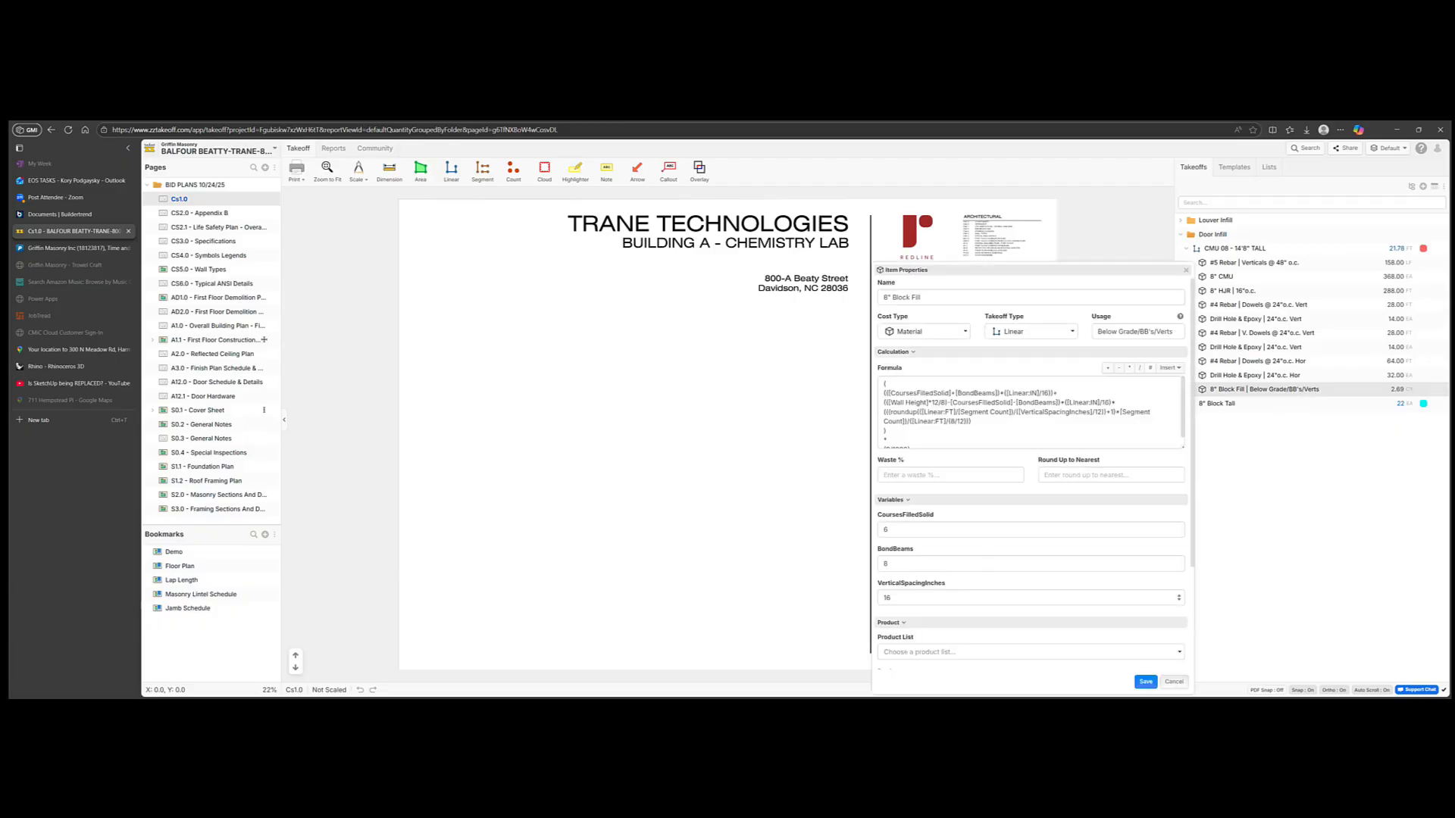
pyautogui.click(1174, 683)
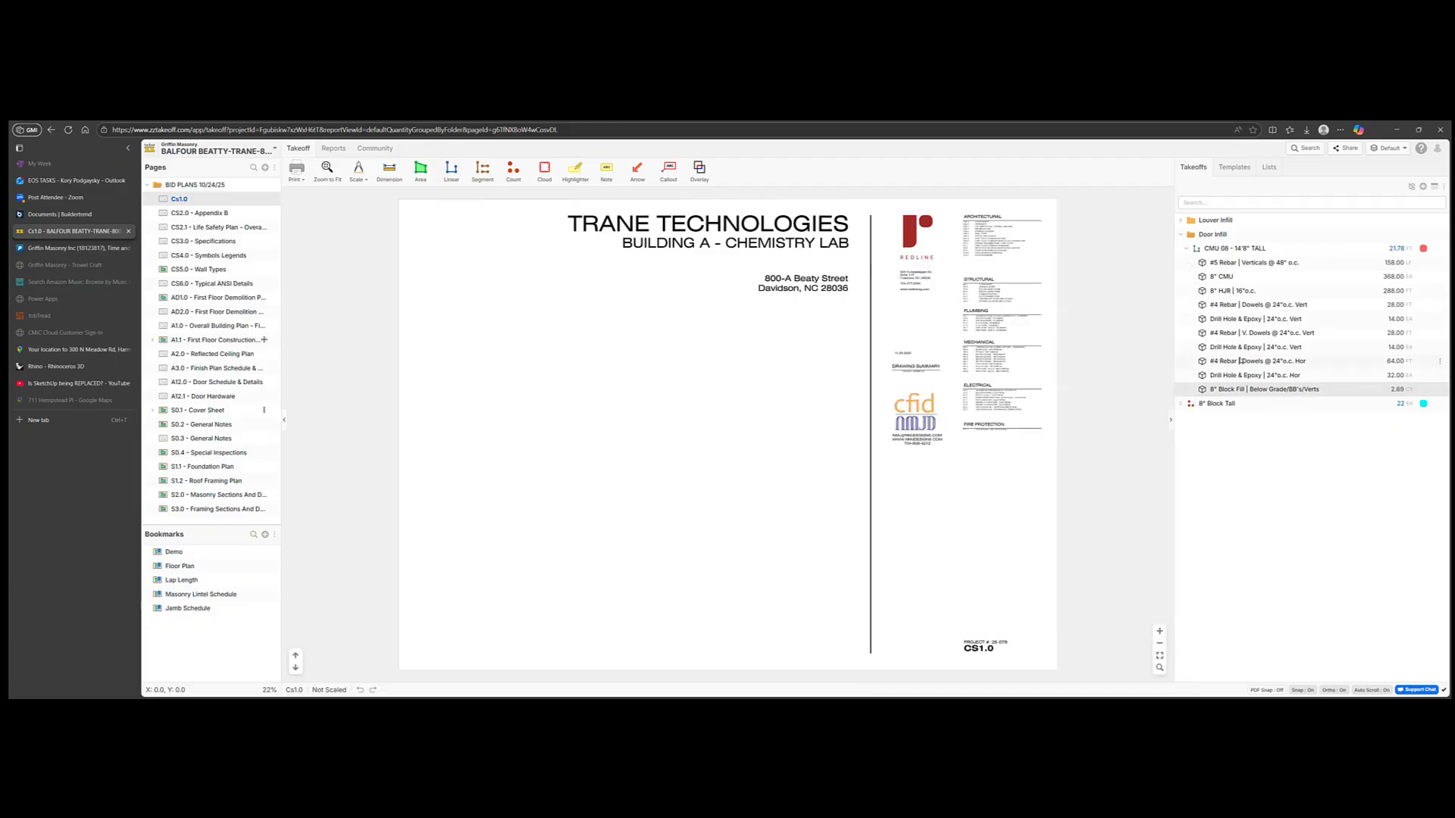
pyautogui.doubleClick(1229, 263)
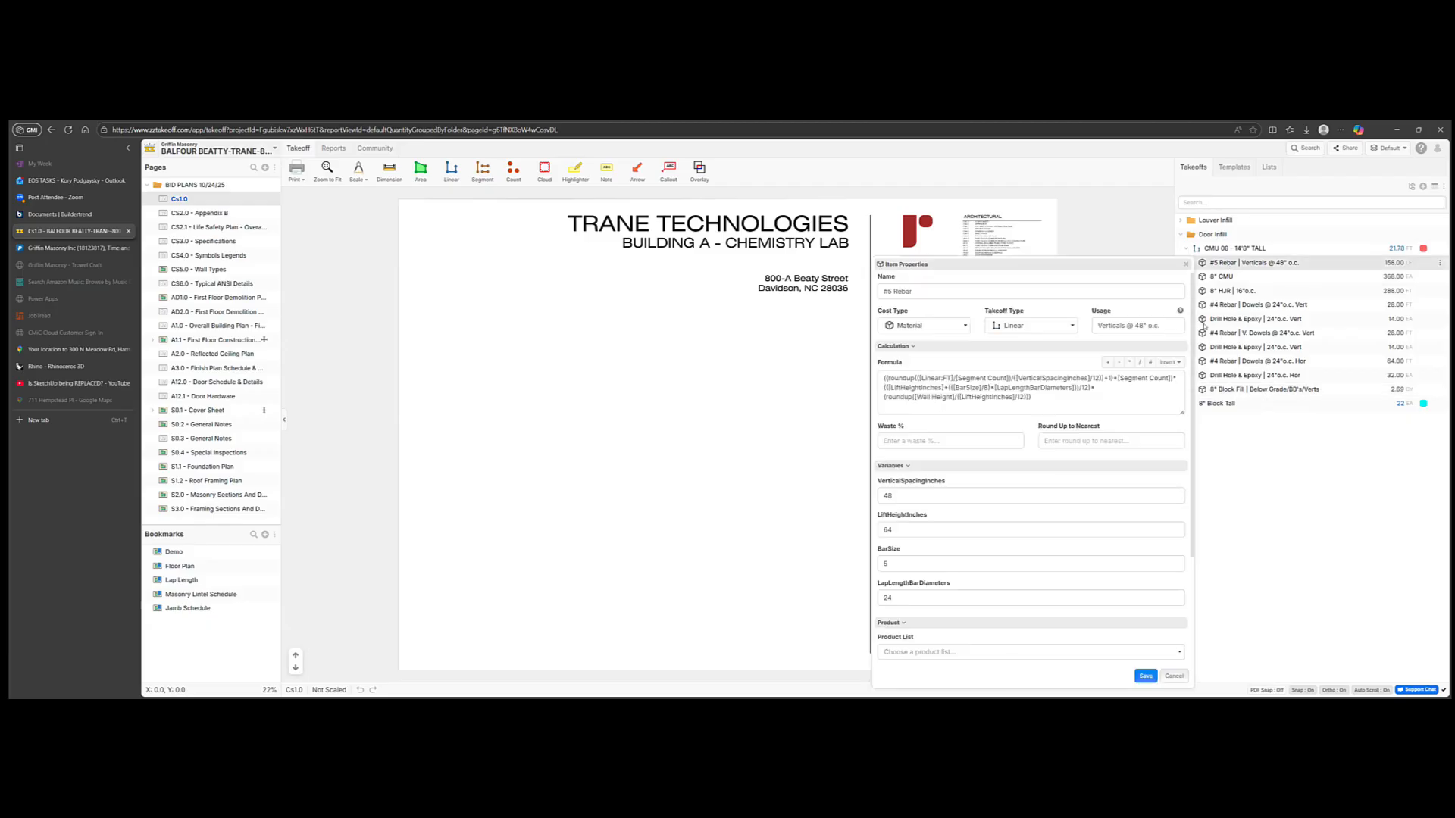
pyautogui.scroll(-1, 909, 559)
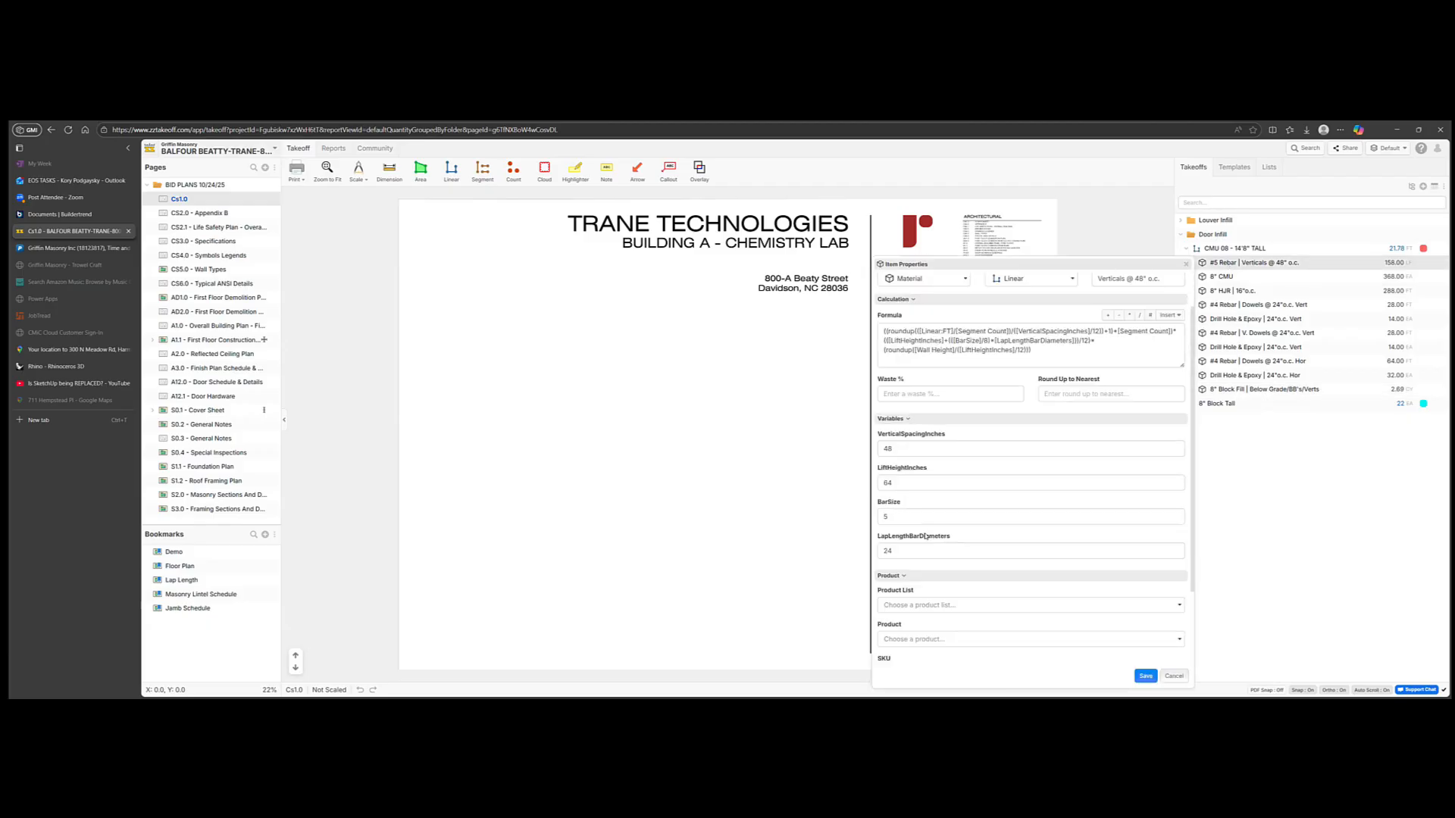
pyautogui.click(1174, 676)
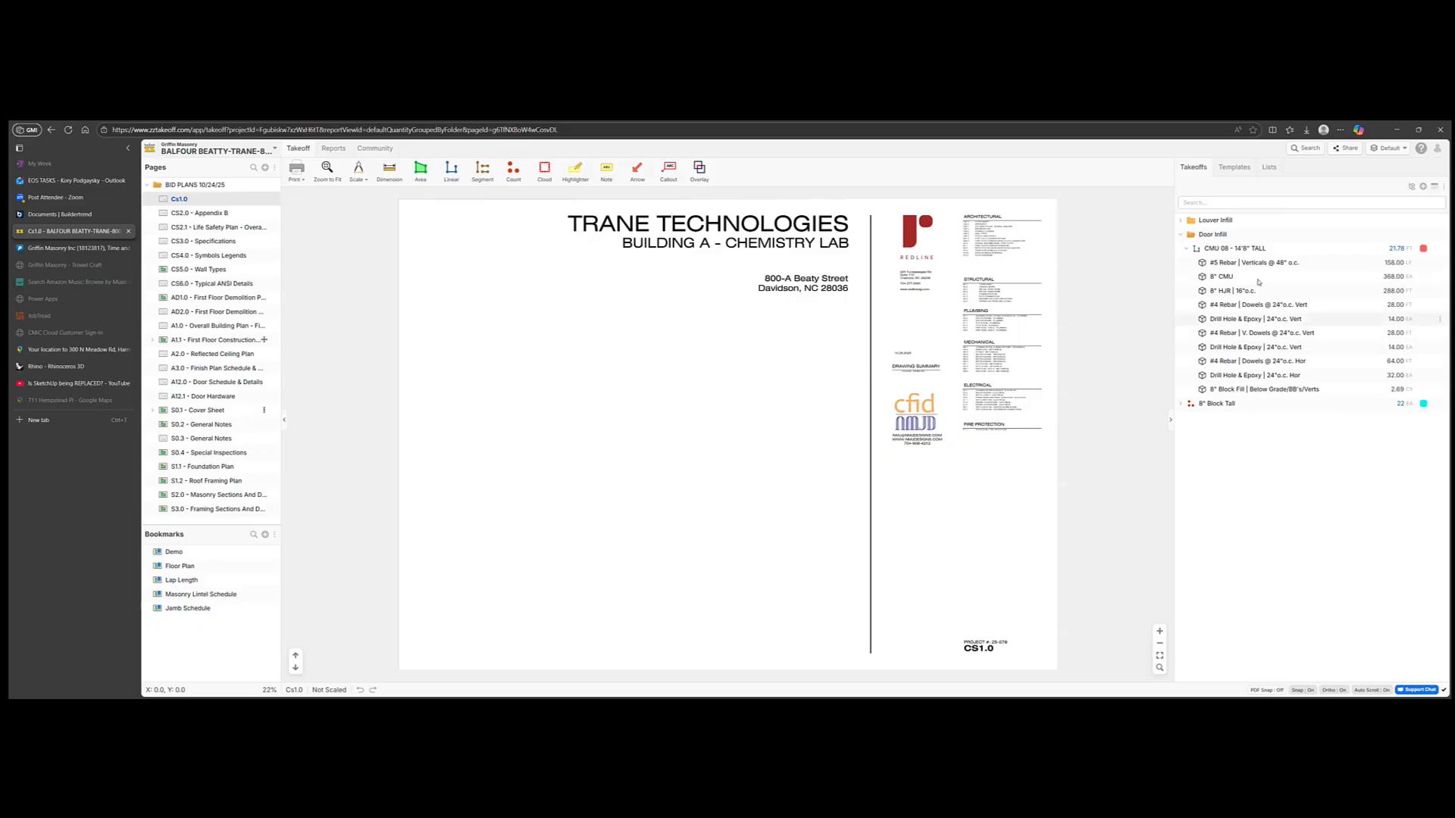
# Step: Collapse Door Infill, expand the Avg Fdn Ht - House templates, and try the 32" template
pyautogui.click(1180, 234)
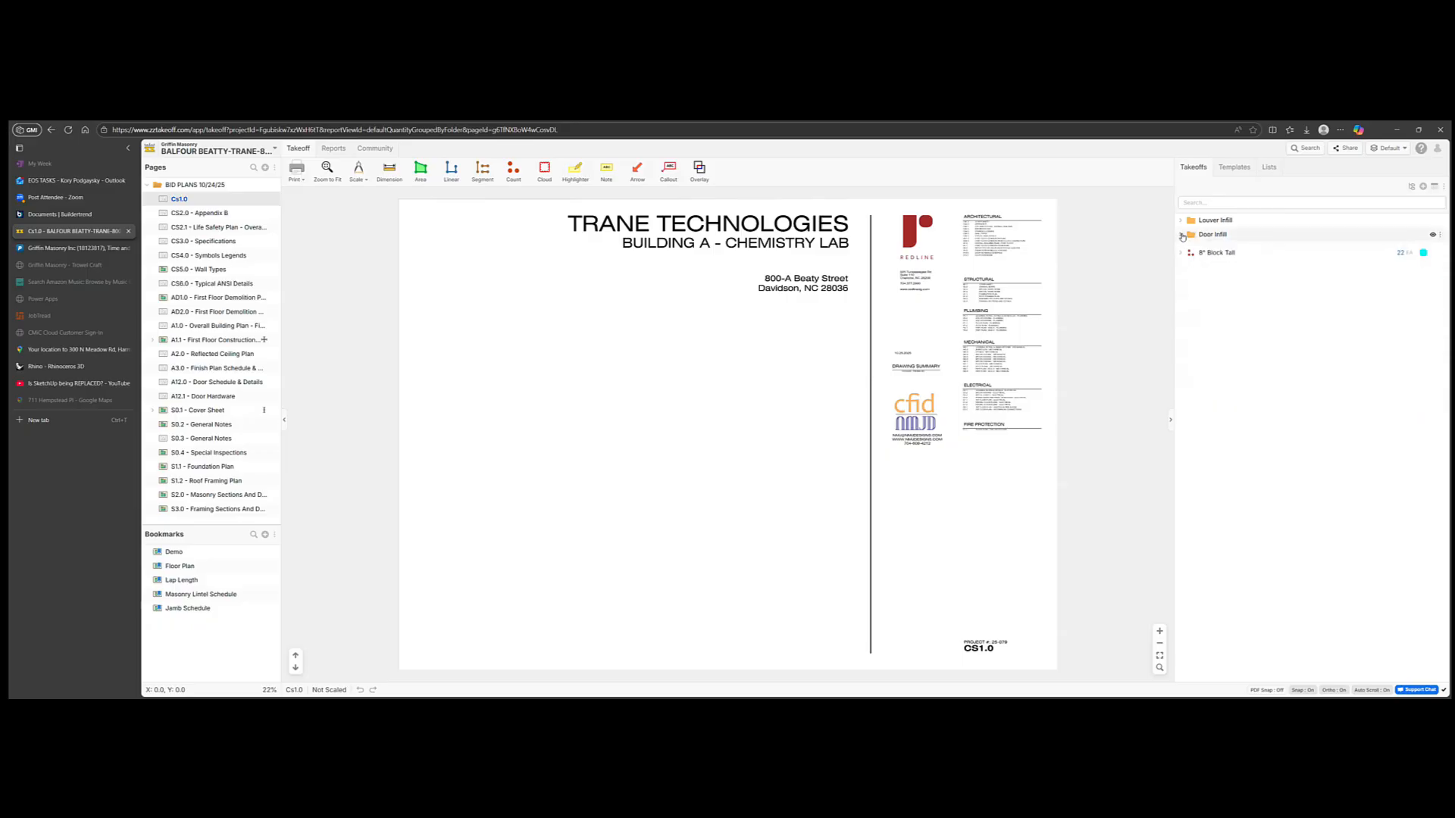
pyautogui.click(1235, 167)
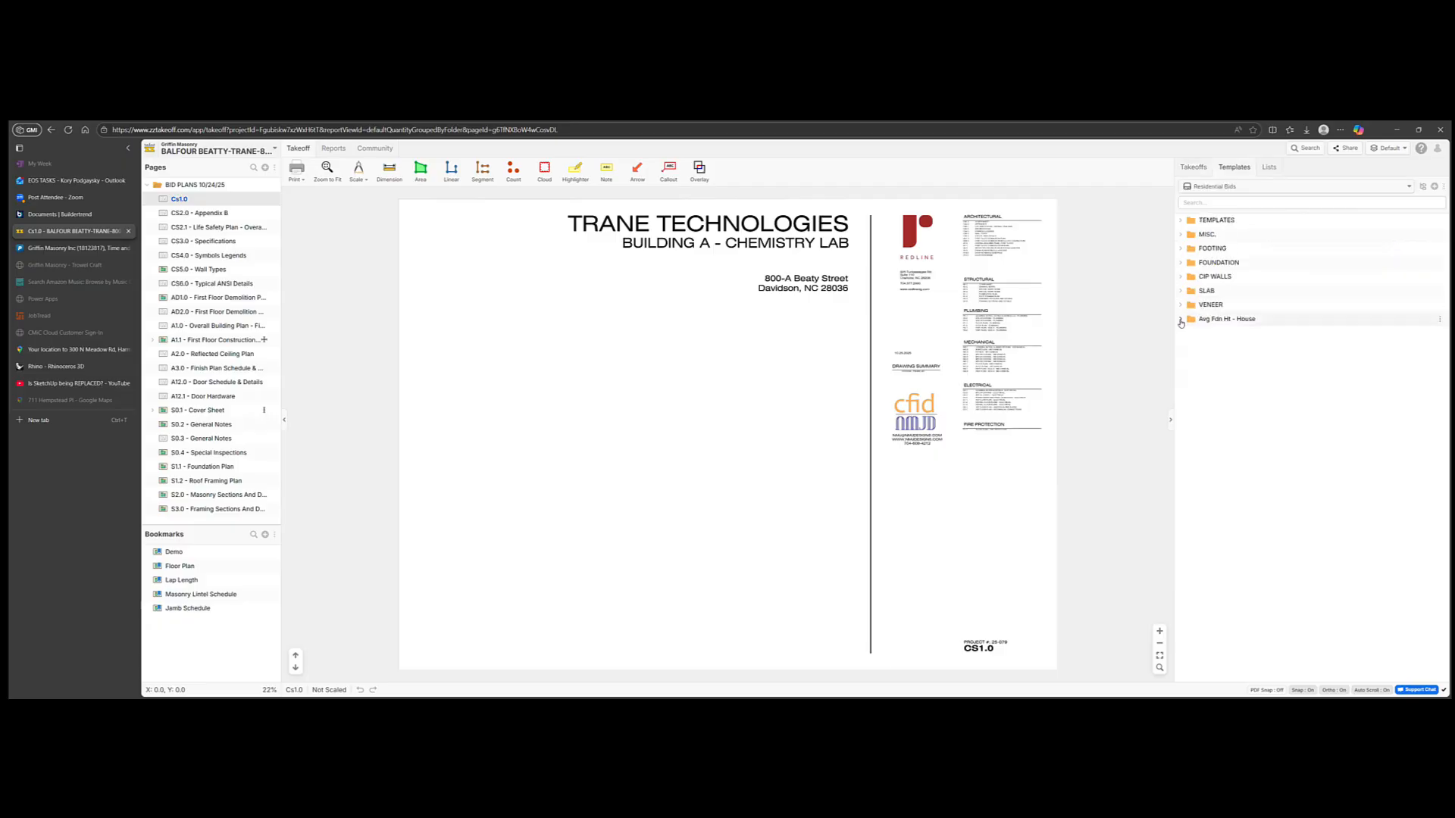
pyautogui.click(1181, 321)
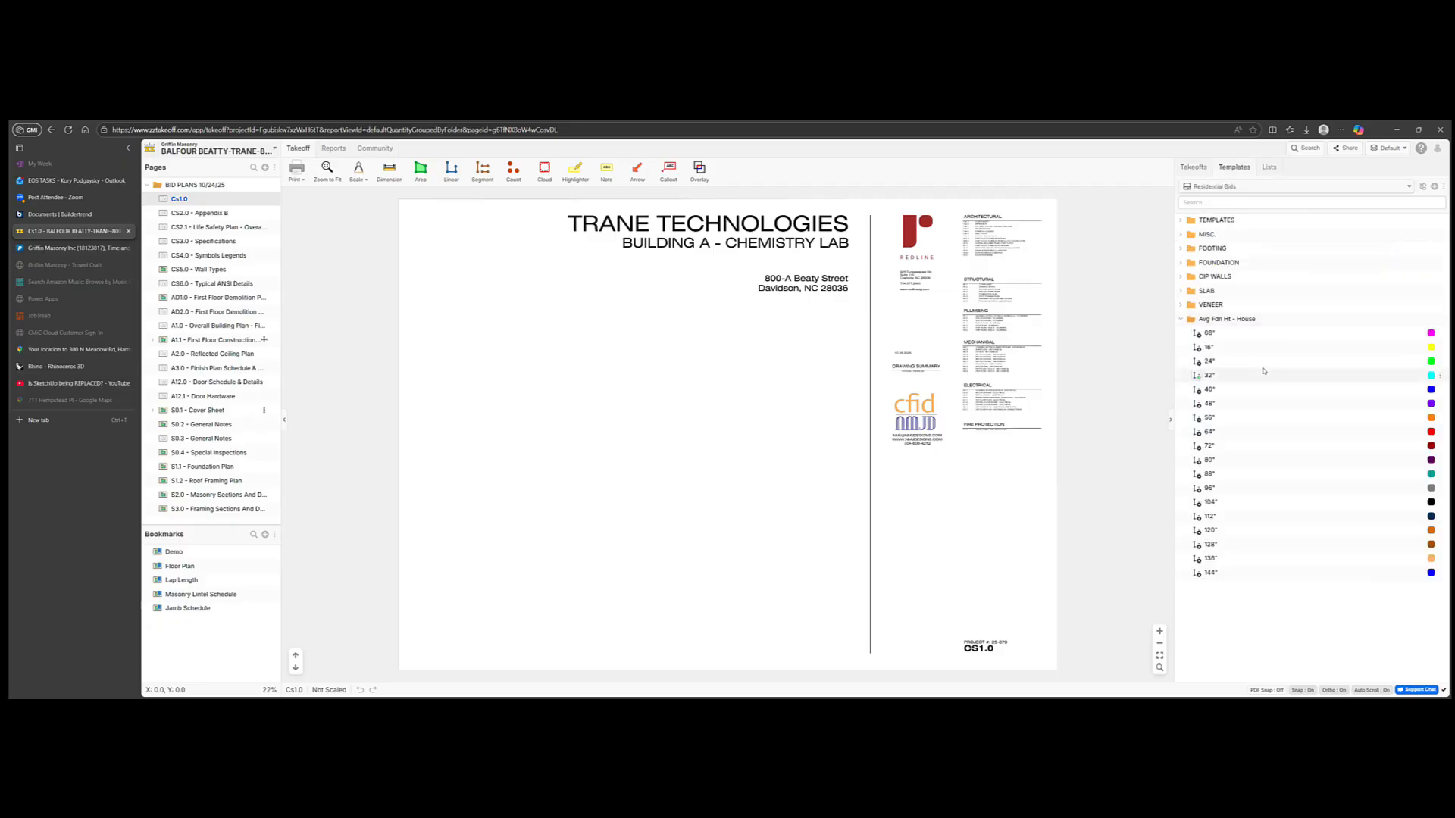
pyautogui.click(1209, 375)
# Step: Set the page scale to 1/4"=1' and start a linear takeoff from the 24" template
pyautogui.click(1195, 366)
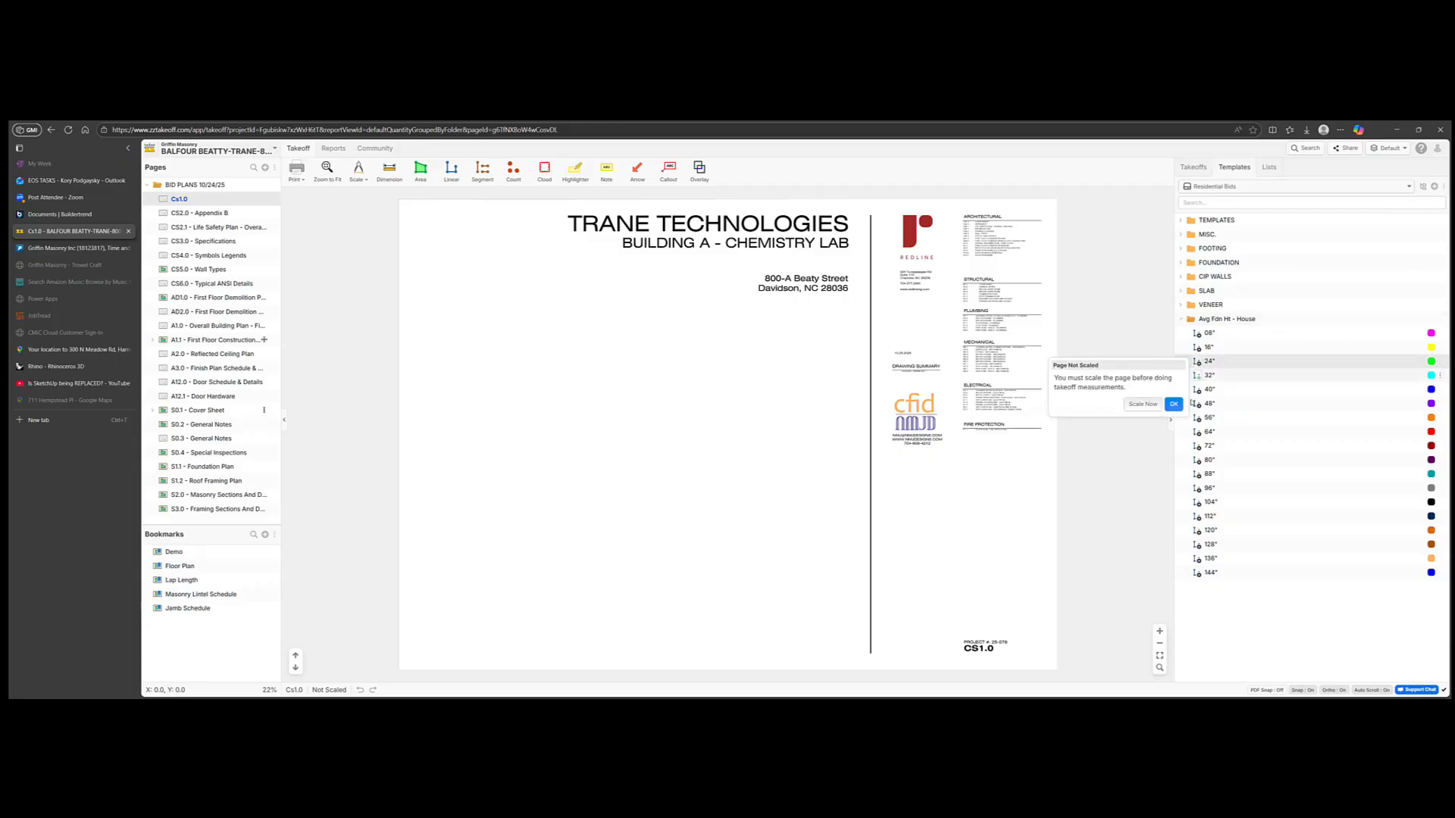
pyautogui.click(1143, 404)
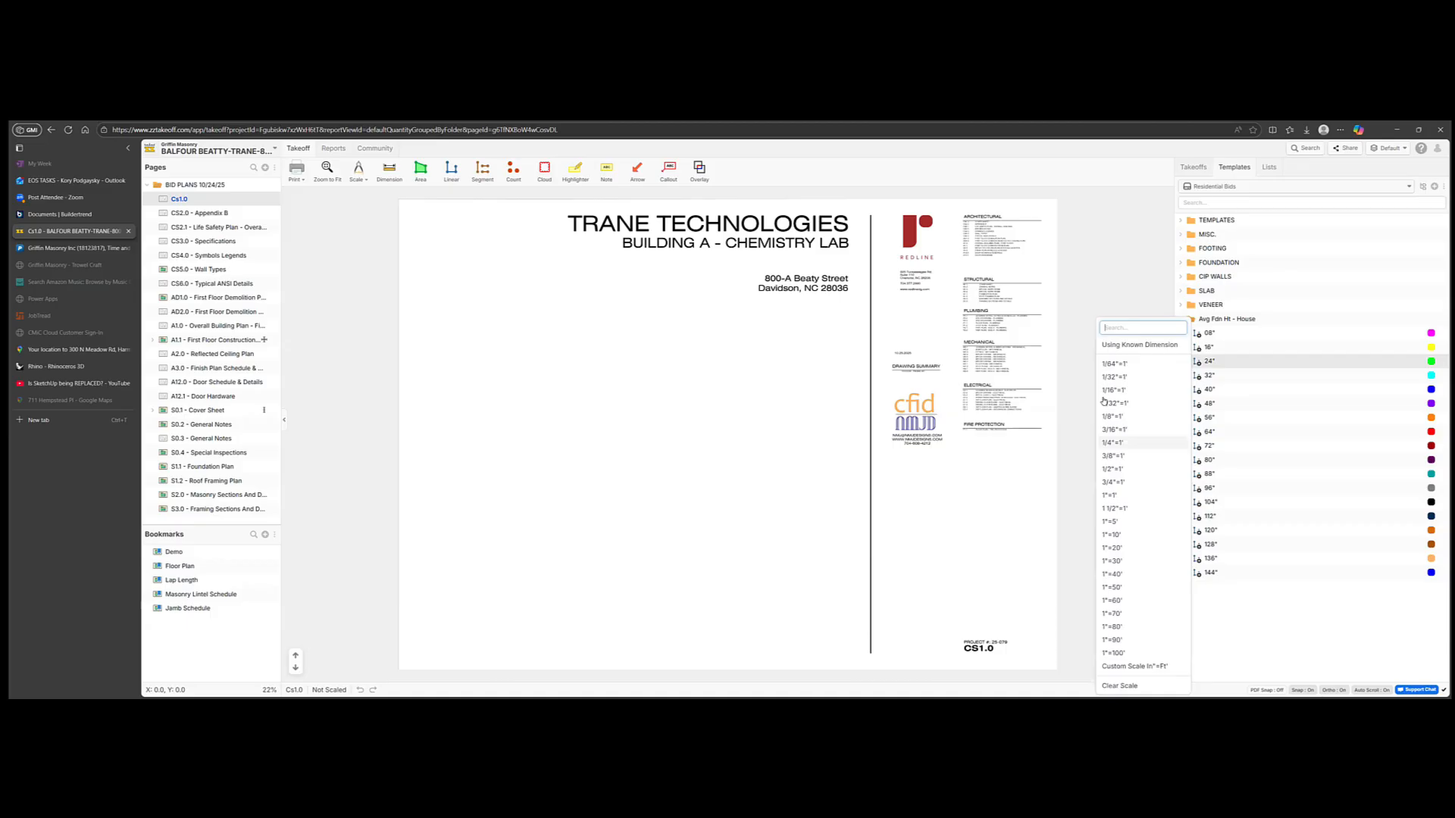
pyautogui.click(1111, 443)
pyautogui.click(1198, 365)
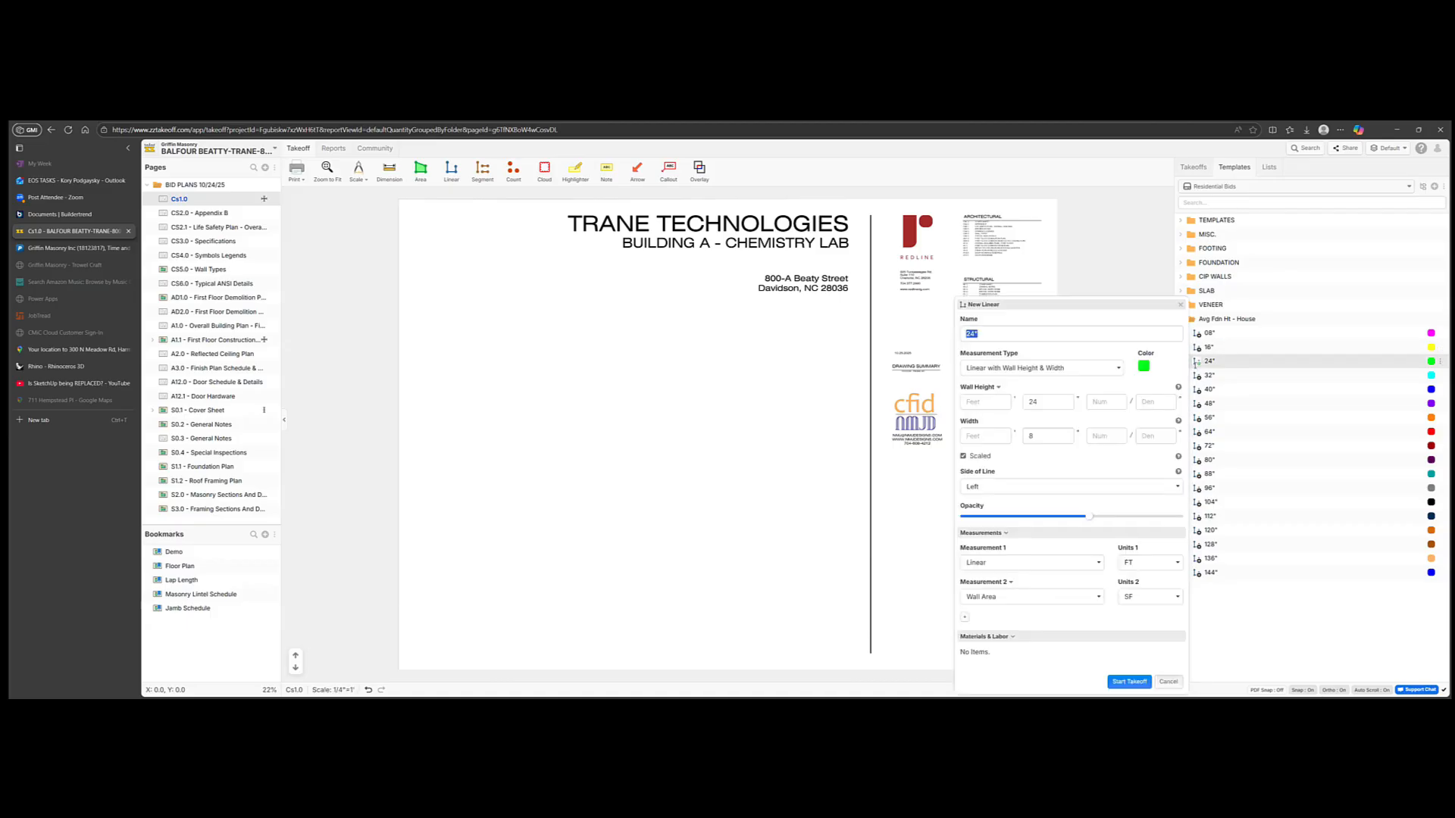
pyautogui.click(1129, 681)
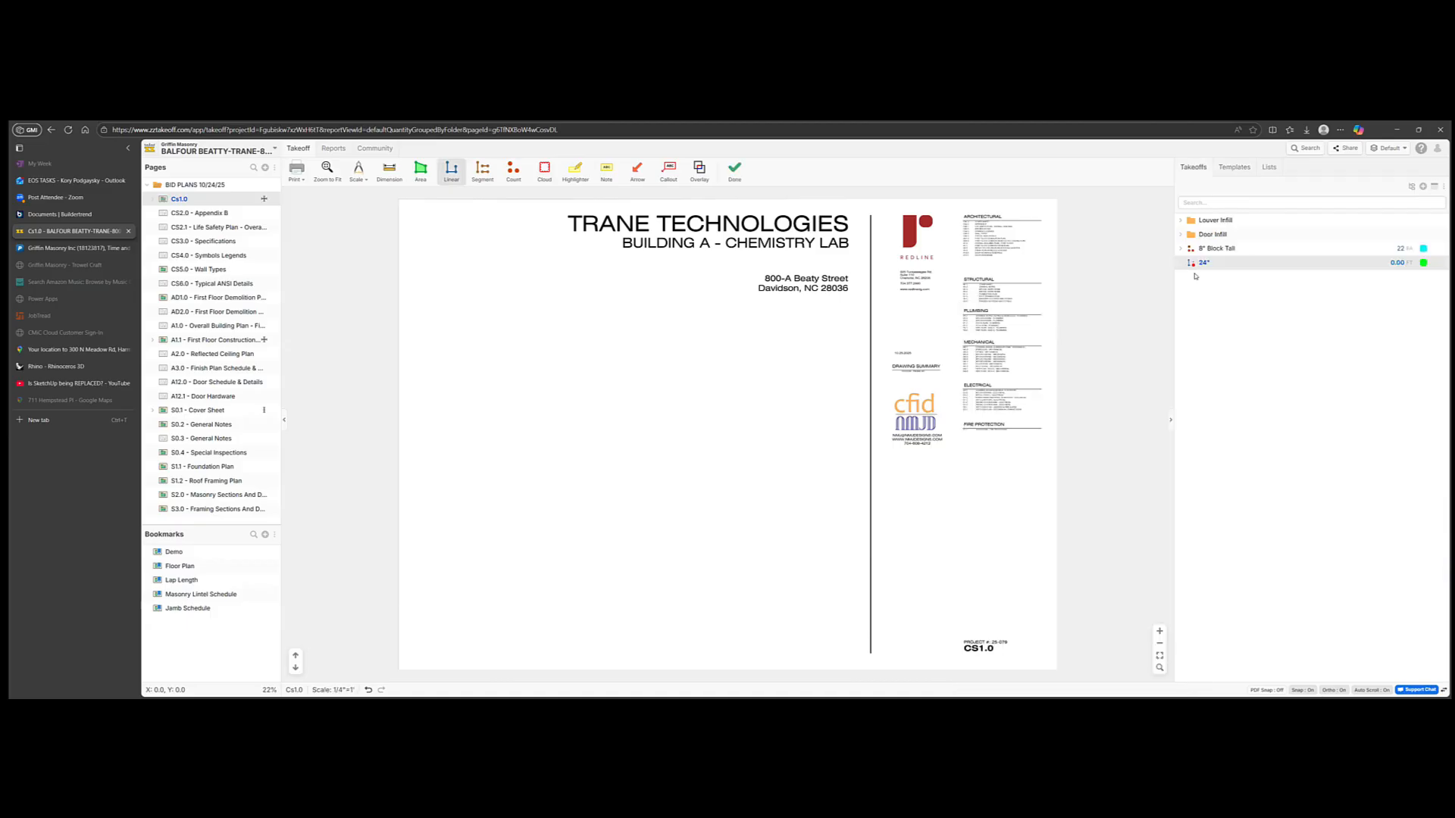
# Step: Copy the Avg Fdn Ht - House template folder and paste it into the project takeoffs
pyautogui.click(1234, 167)
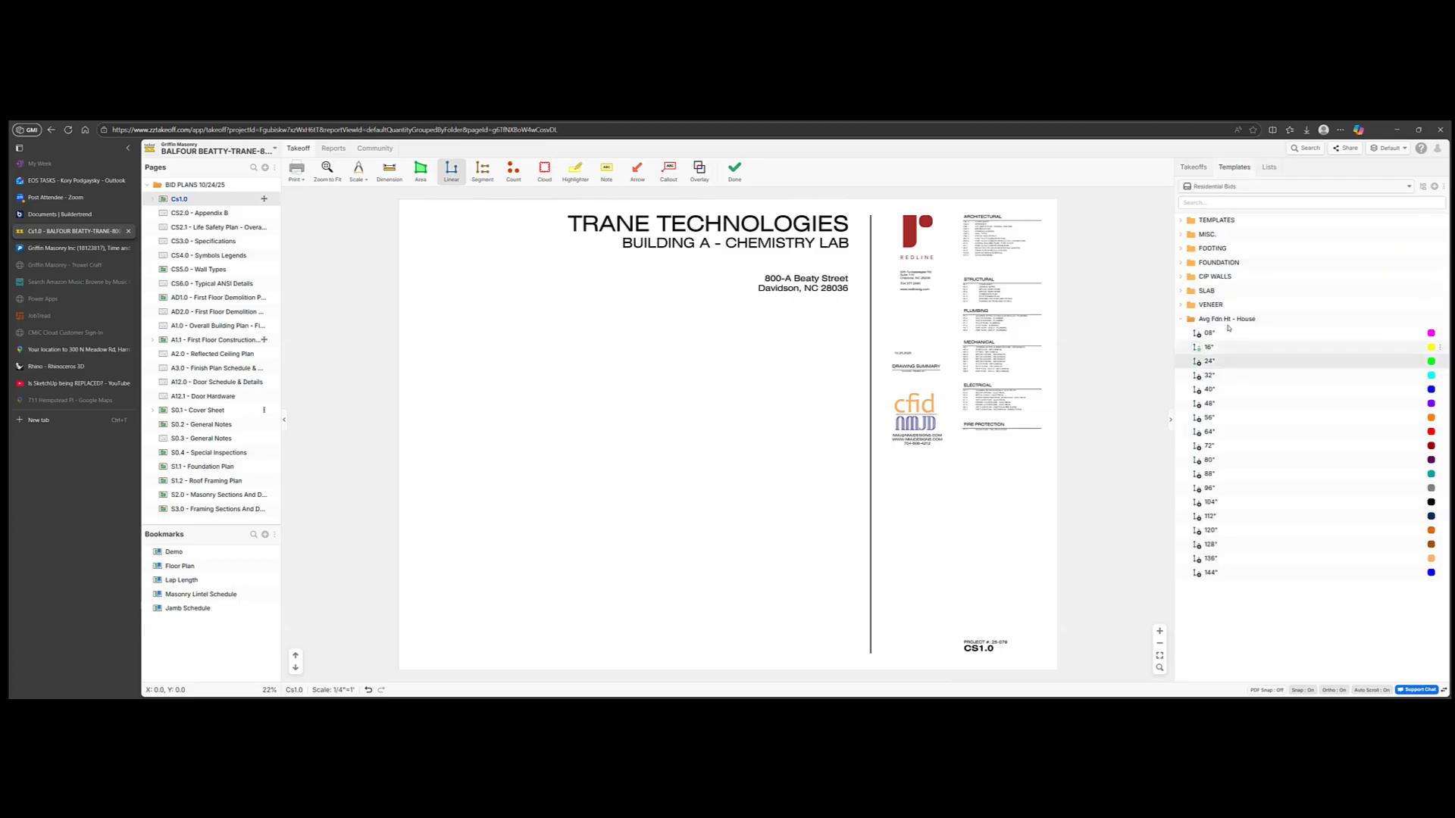
pyautogui.rightClick(1229, 322)
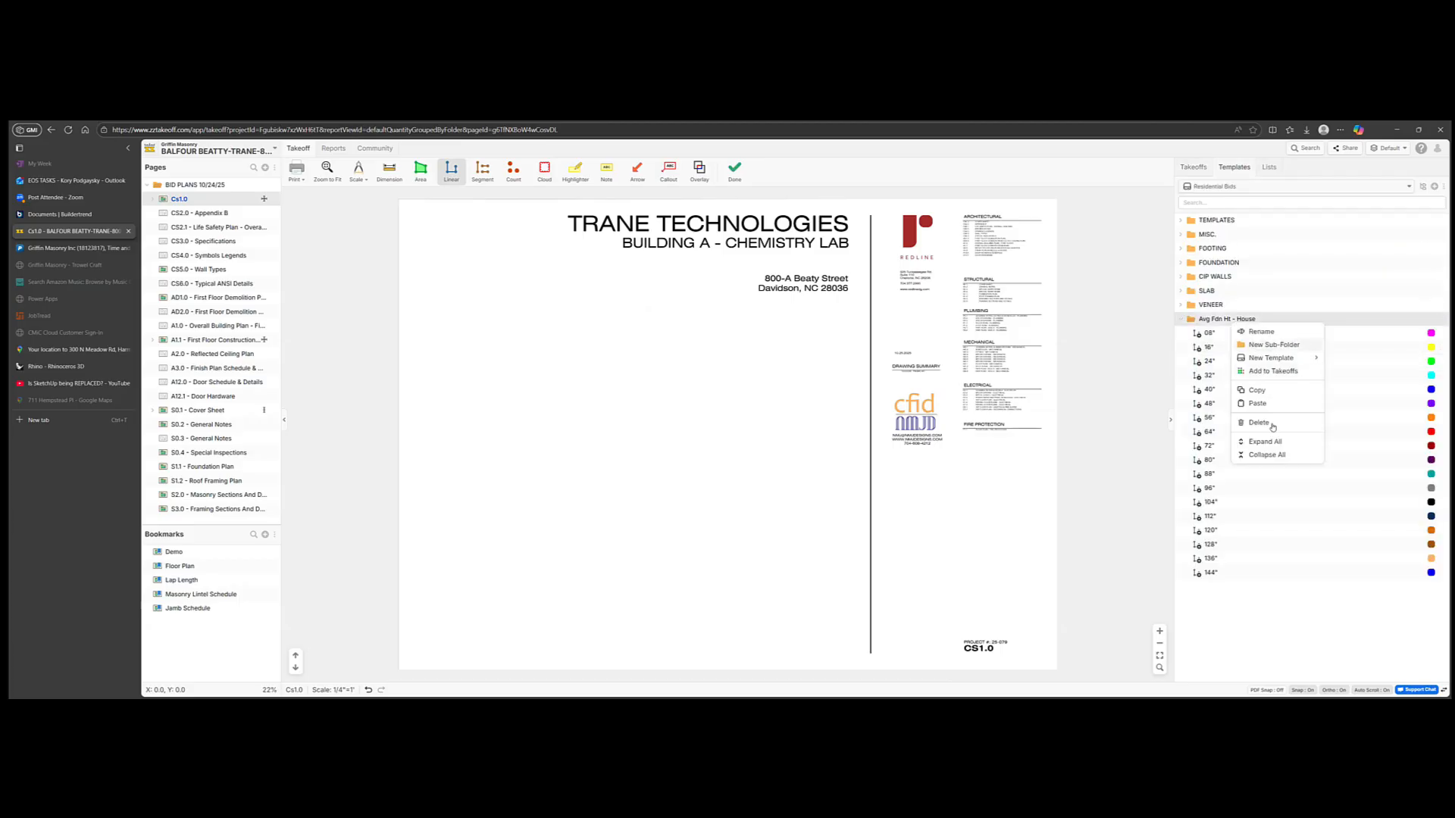
pyautogui.click(1260, 392)
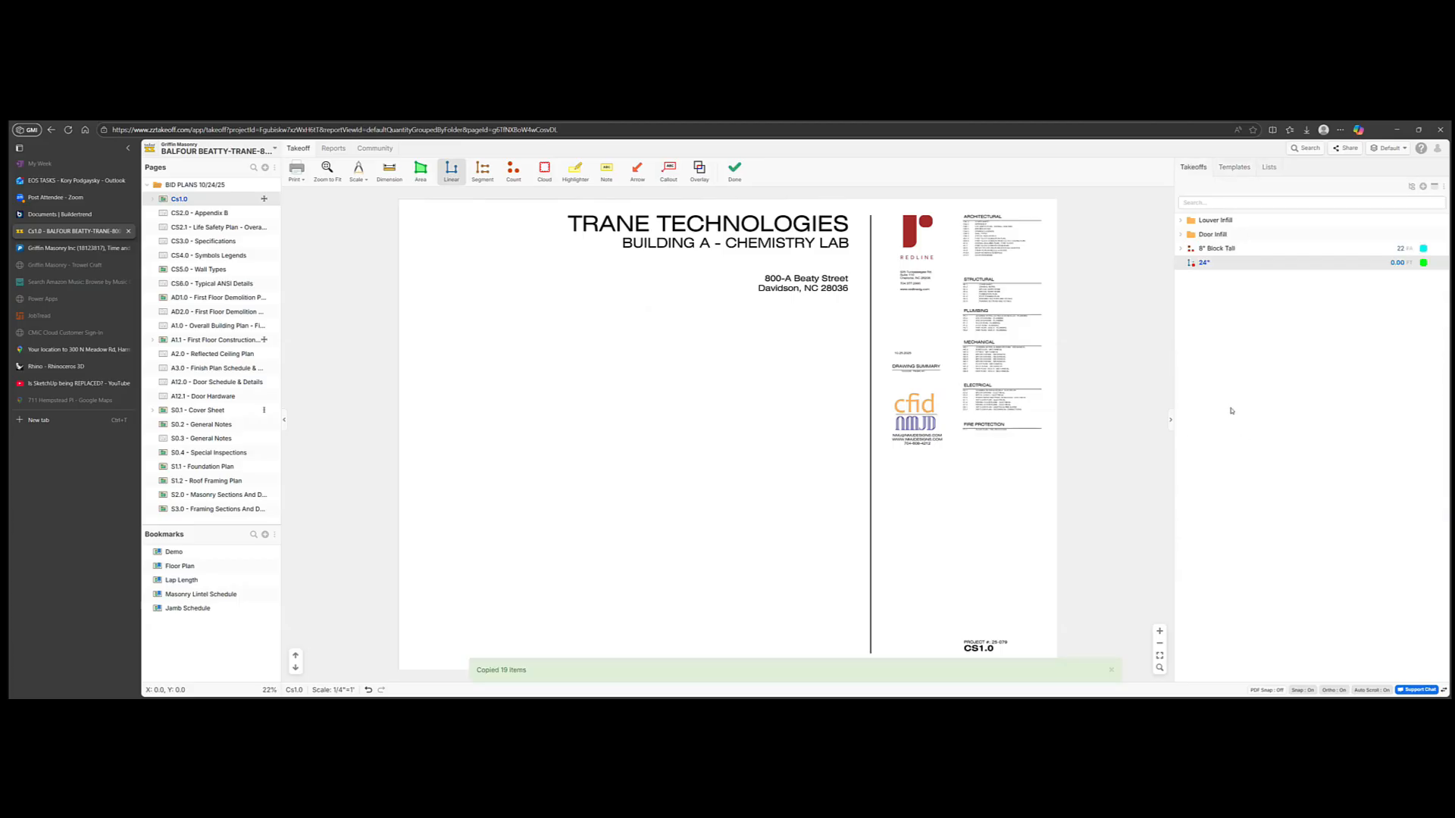
pyautogui.rightClick(1231, 411)
pyautogui.click(1263, 451)
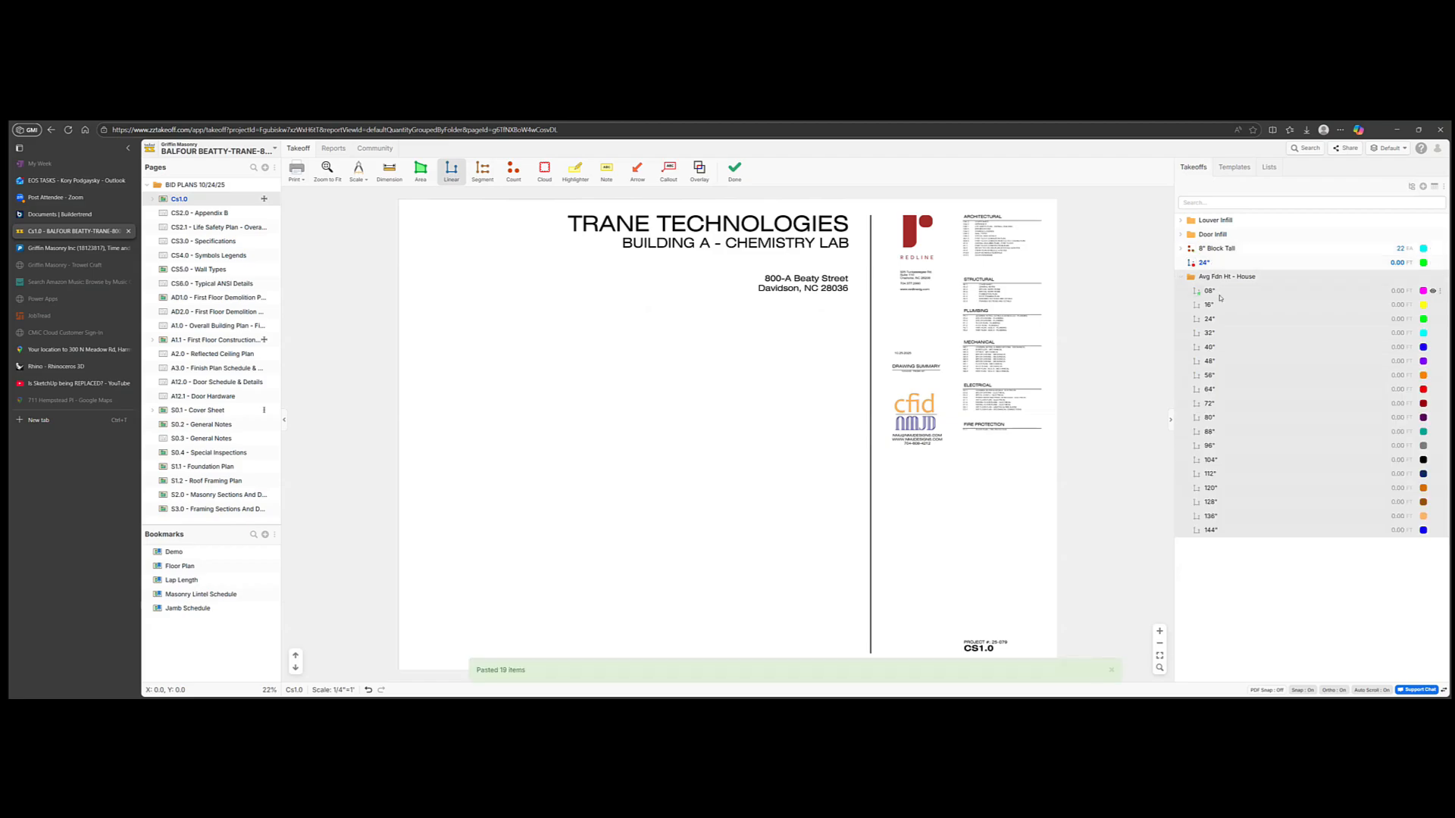
# Step: Draw joined 24" and 48" wall lines forming a closed outline on the plan
pyautogui.click(1209, 319)
pyautogui.click(726, 407)
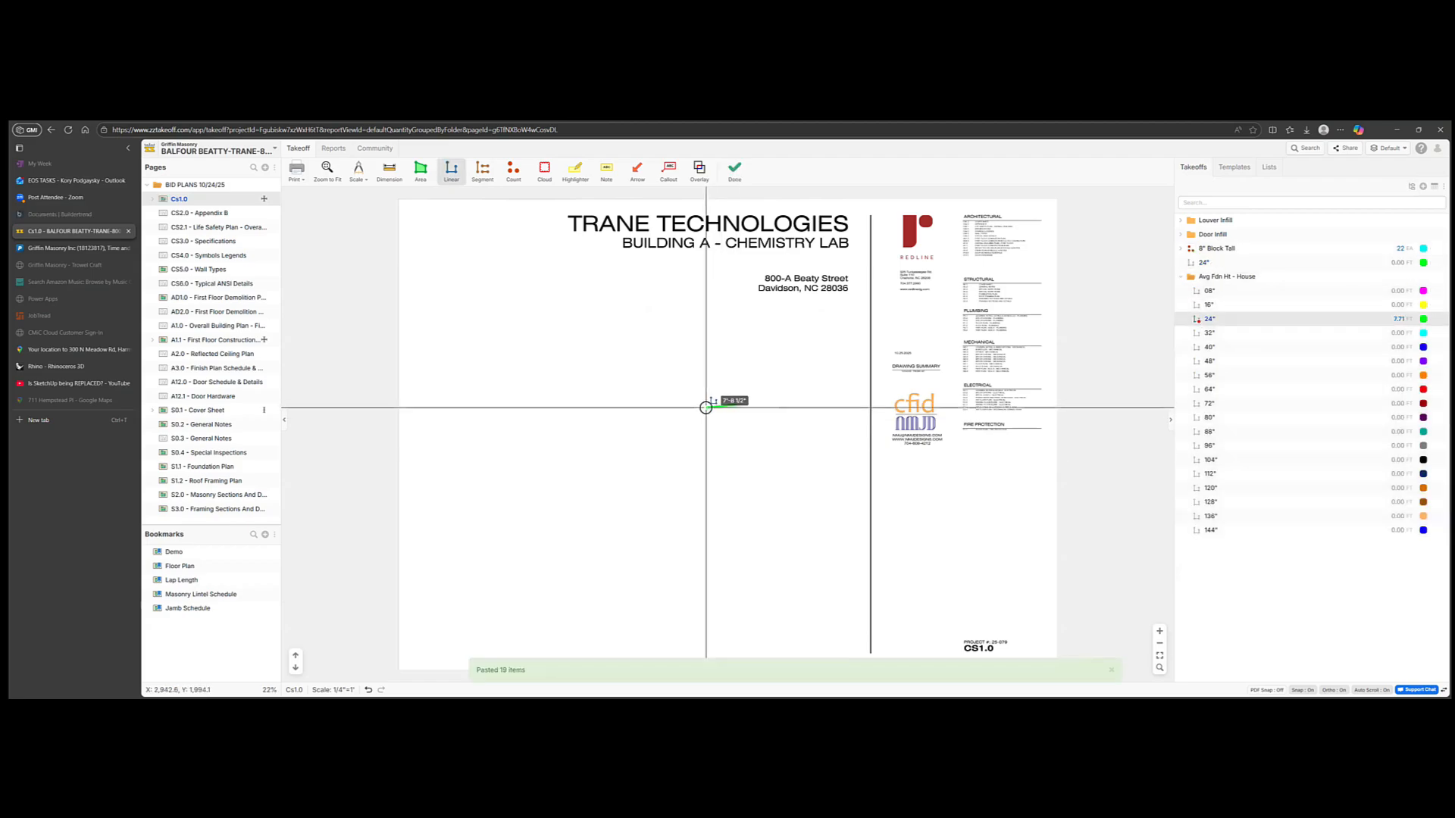
pyautogui.click(663, 405)
pyautogui.click(664, 467)
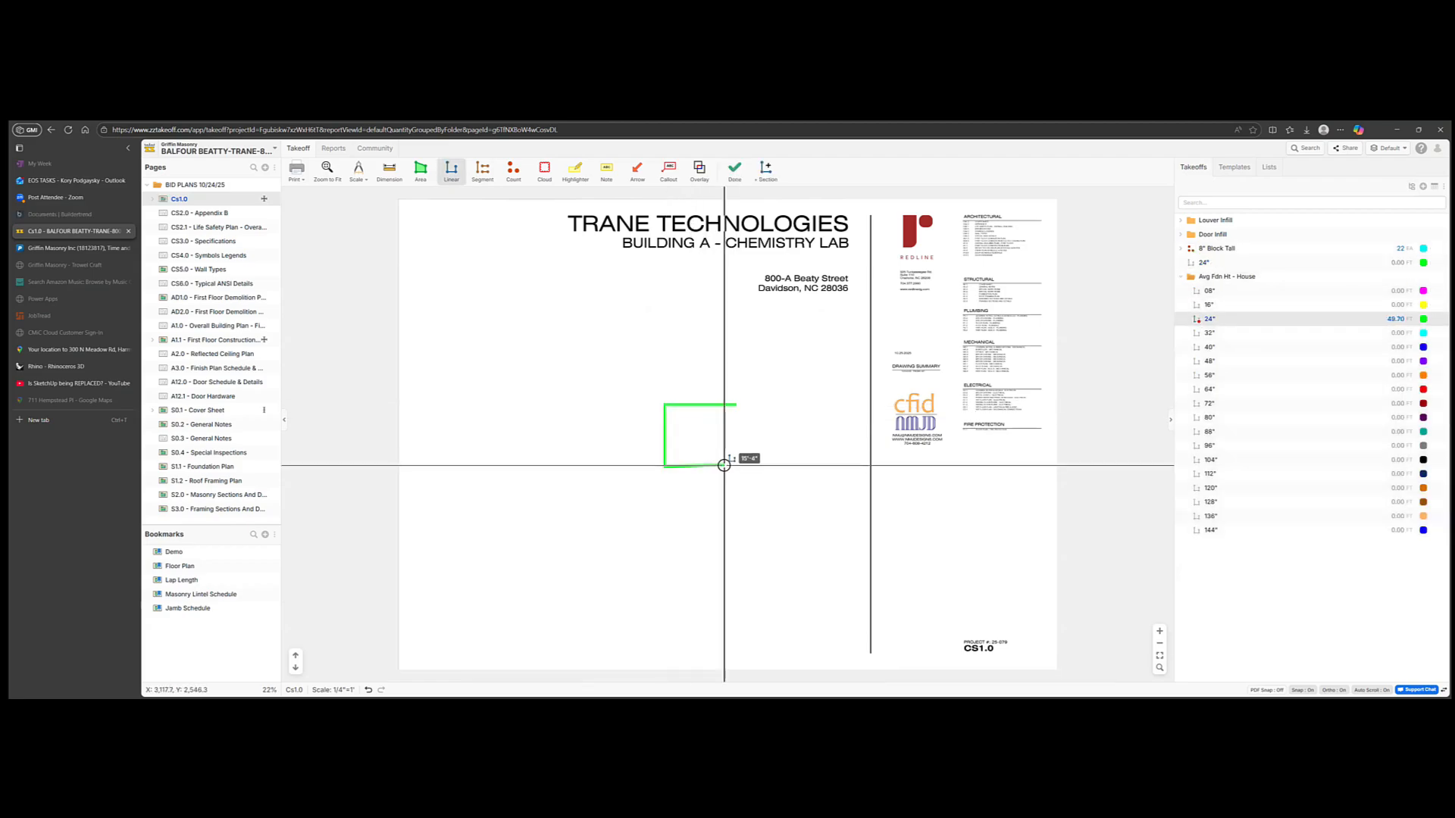
pyautogui.doubleClick(723, 466)
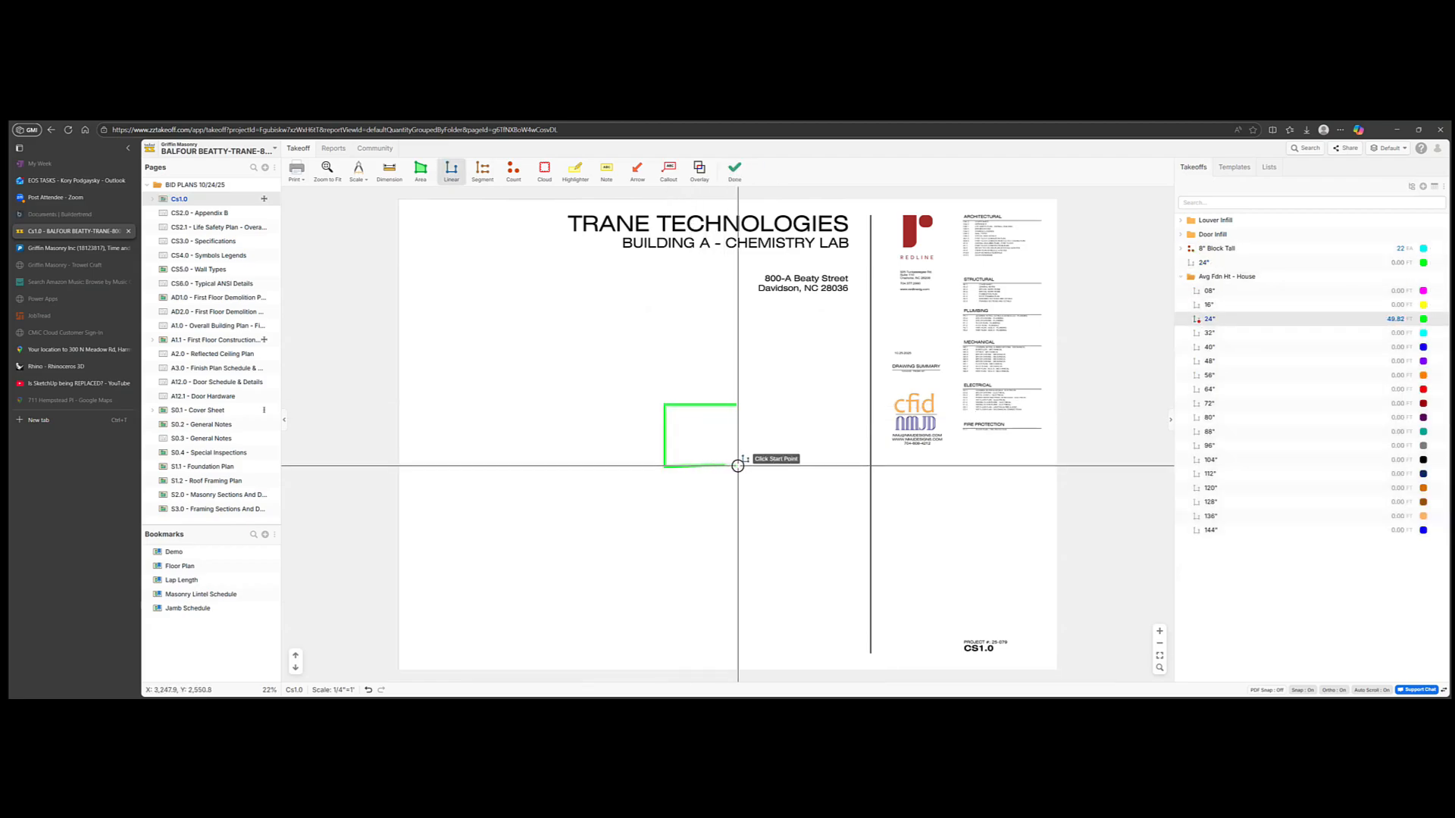
pyautogui.click(1196, 362)
pyautogui.click(725, 466)
pyautogui.click(816, 467)
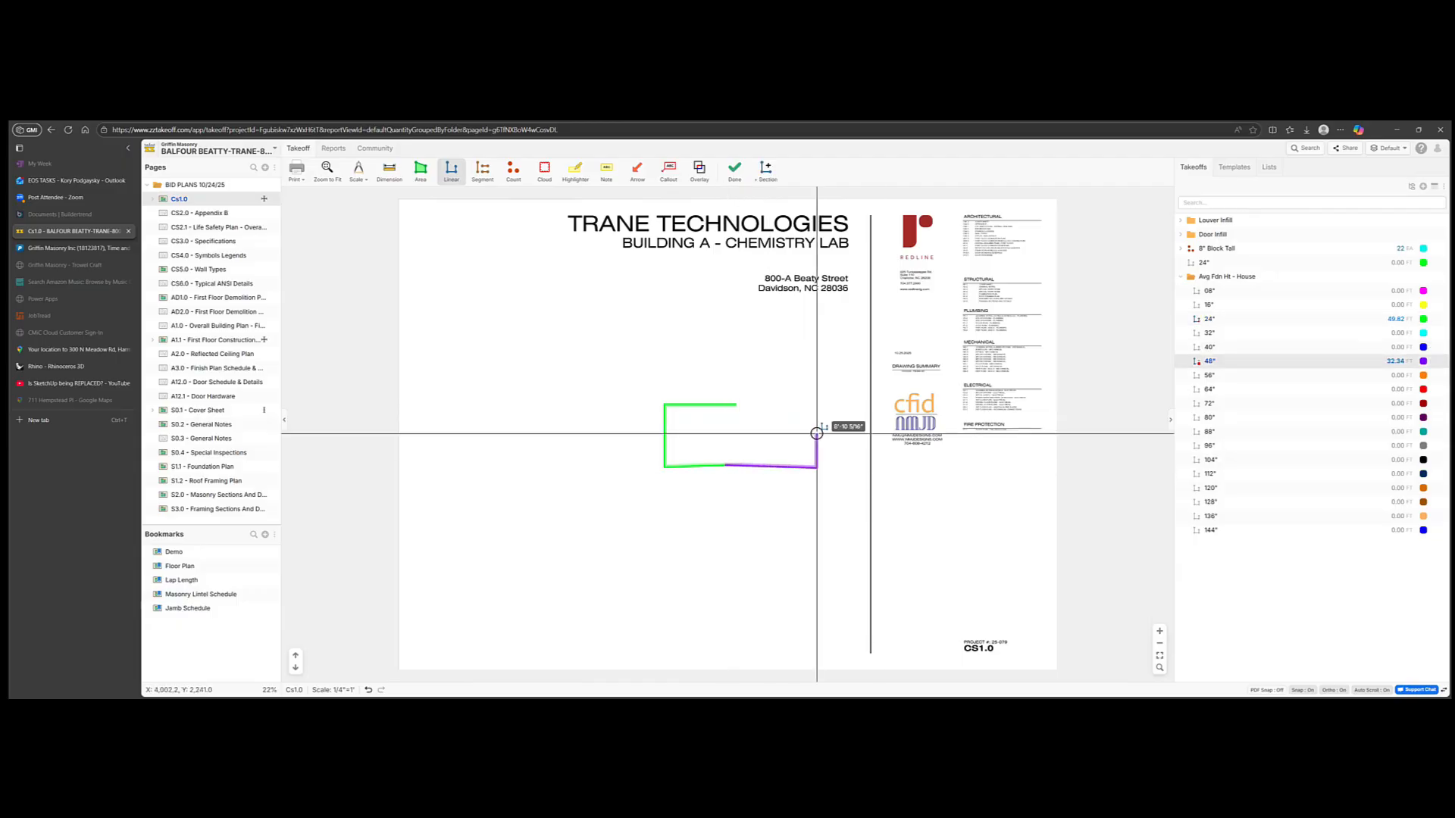
pyautogui.click(816, 408)
pyautogui.doubleClick(735, 405)
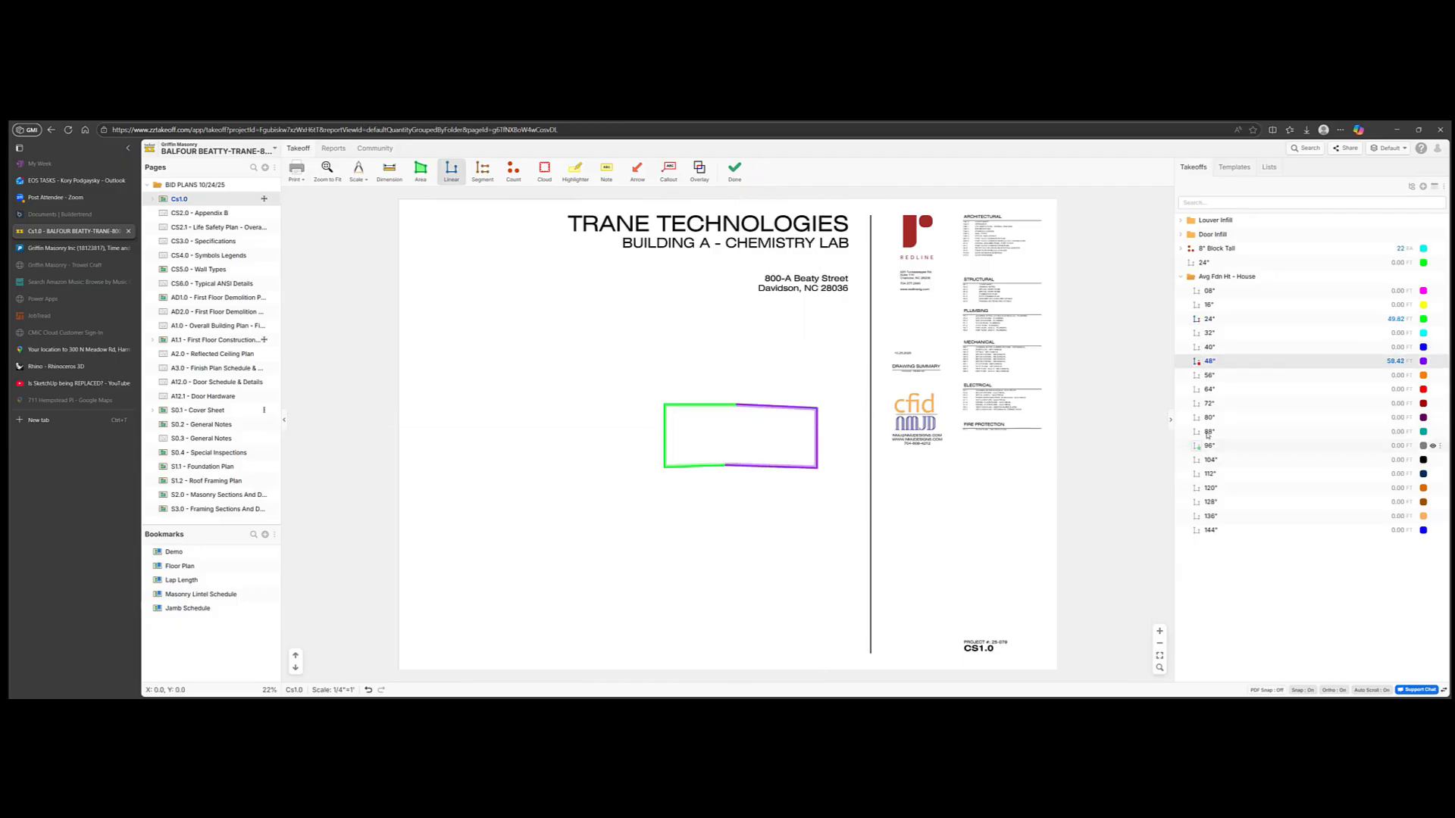
# Step: Draw the 88" wall line lower on the plan, finish drawing, and view the reports
pyautogui.click(1209, 432)
pyautogui.click(801, 537)
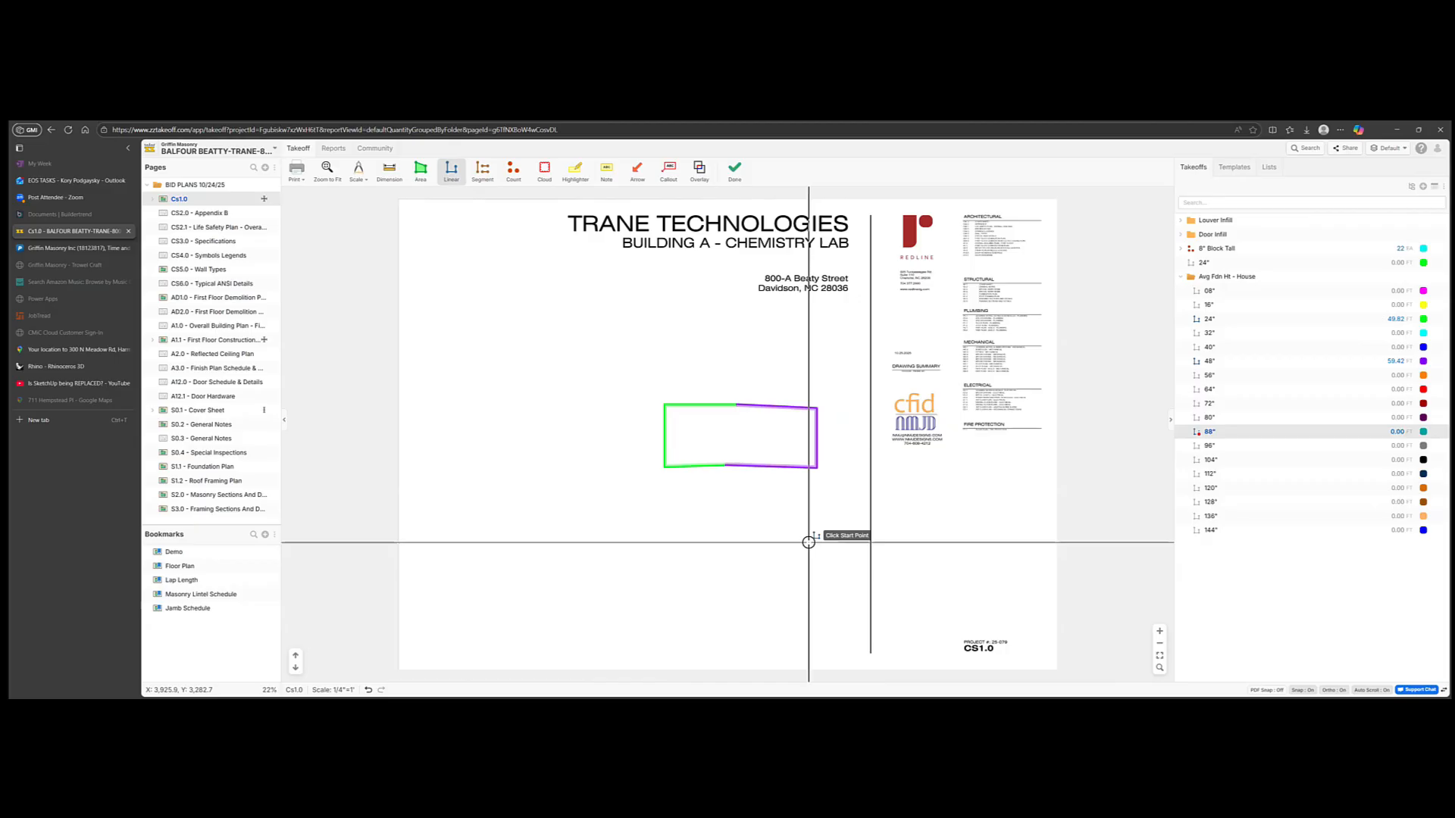
pyautogui.click(850, 537)
pyautogui.doubleClick(851, 486)
pyautogui.rightClick(869, 485)
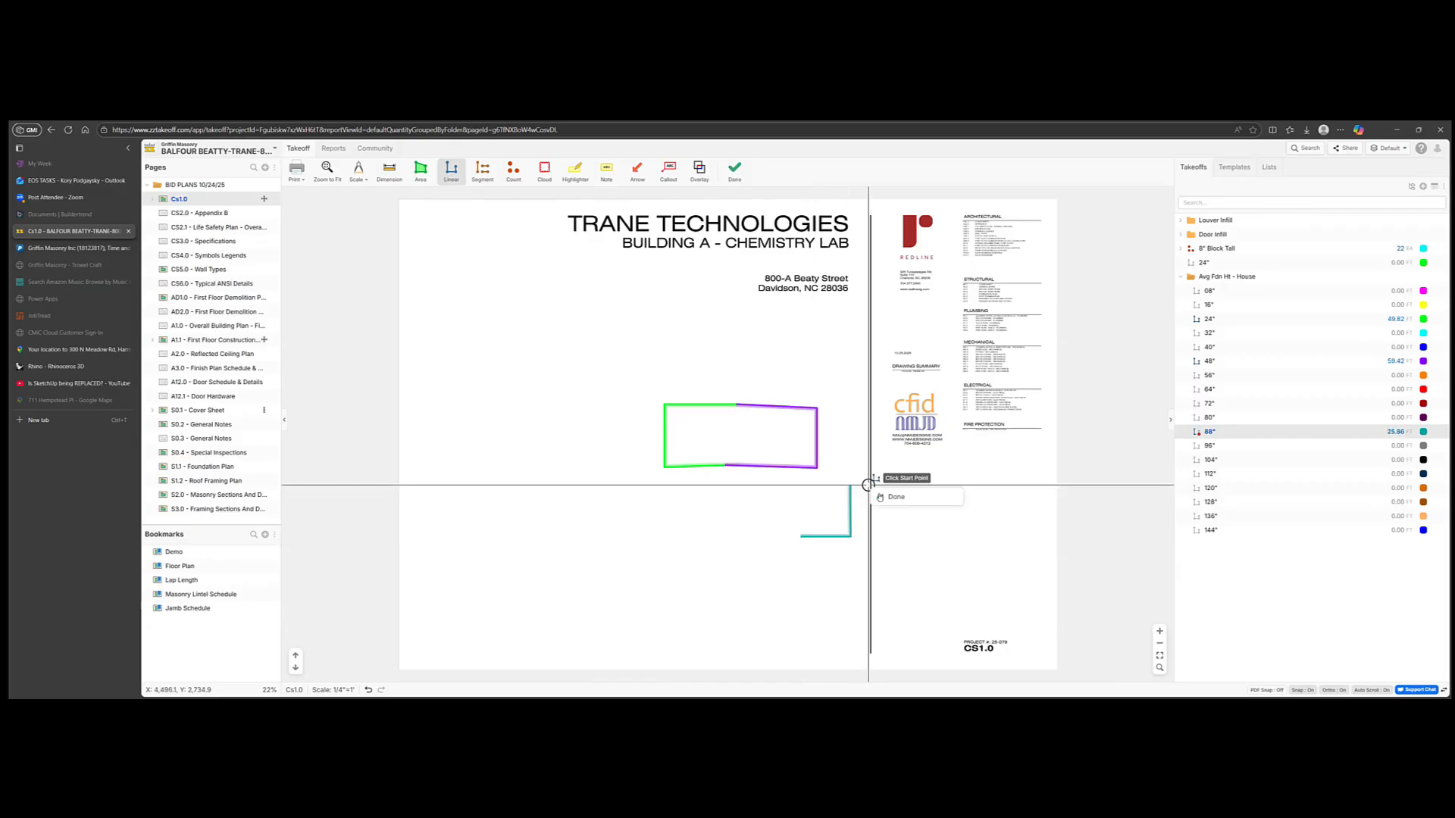
pyautogui.click(894, 497)
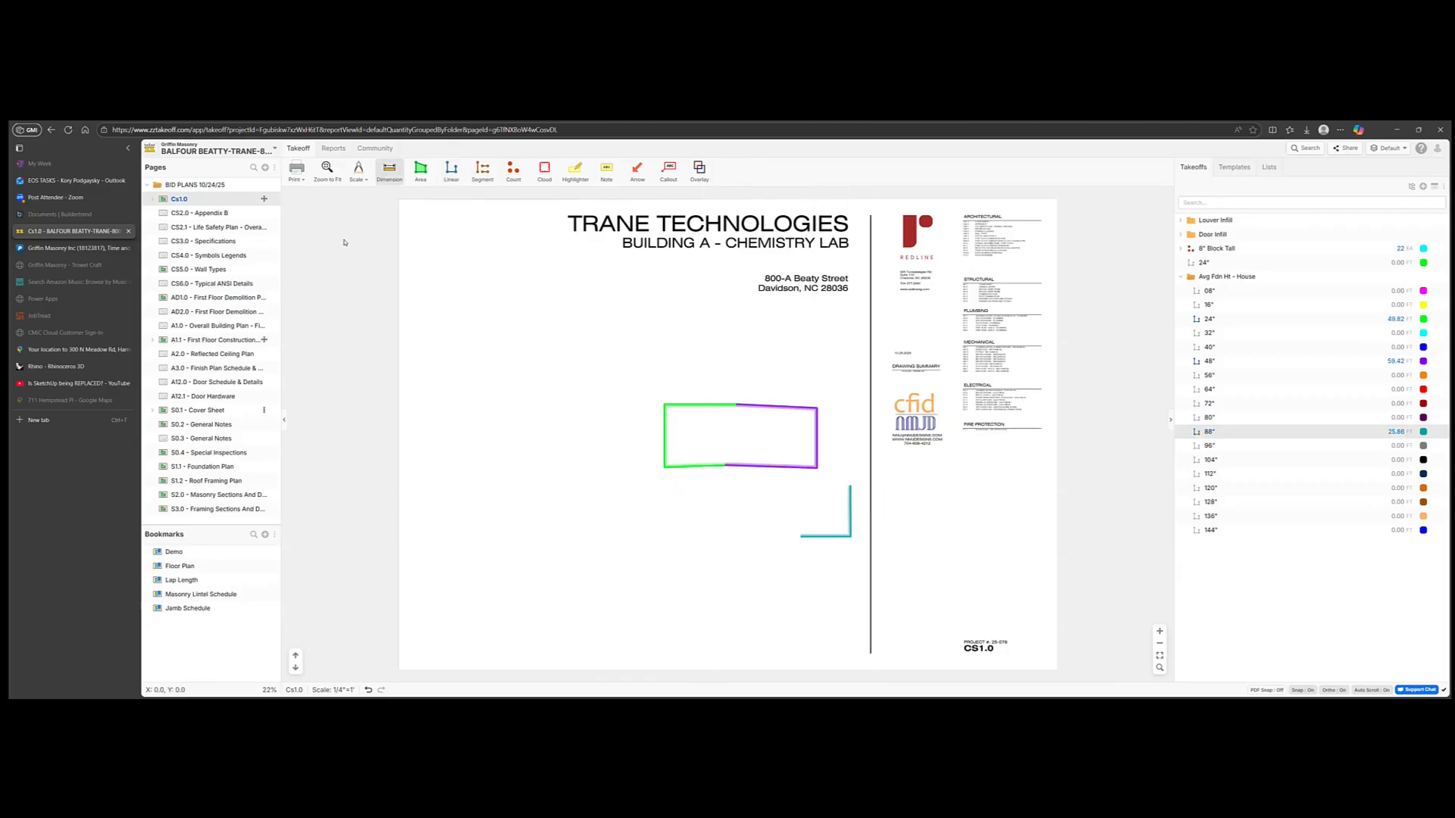
pyautogui.click(333, 148)
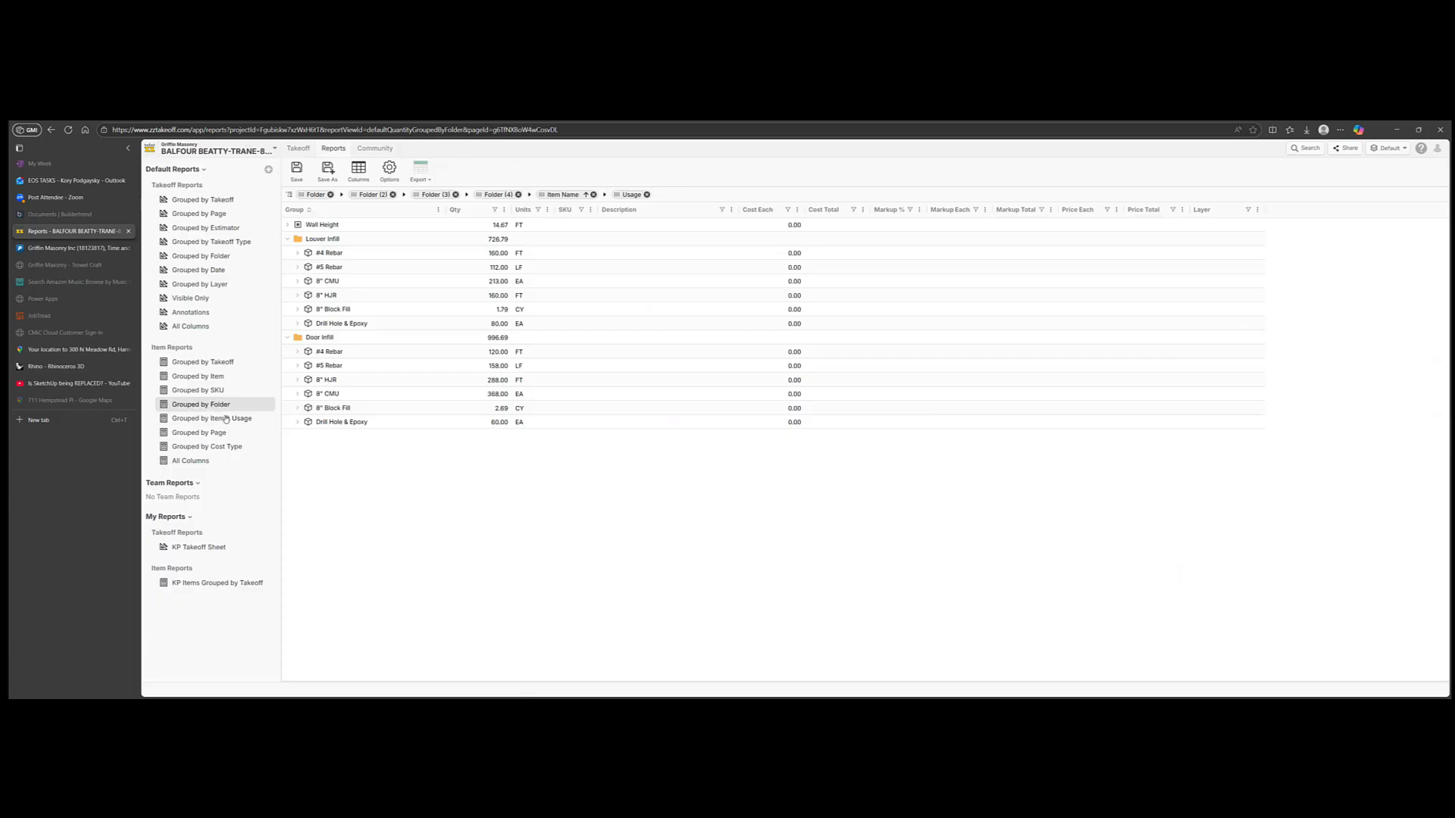
# Step: Show the Grouped by Folder report, collapsing Door Infill, Louver Infill and Avg Fdn Ht - House (135.10 FT)
pyautogui.click(209, 258)
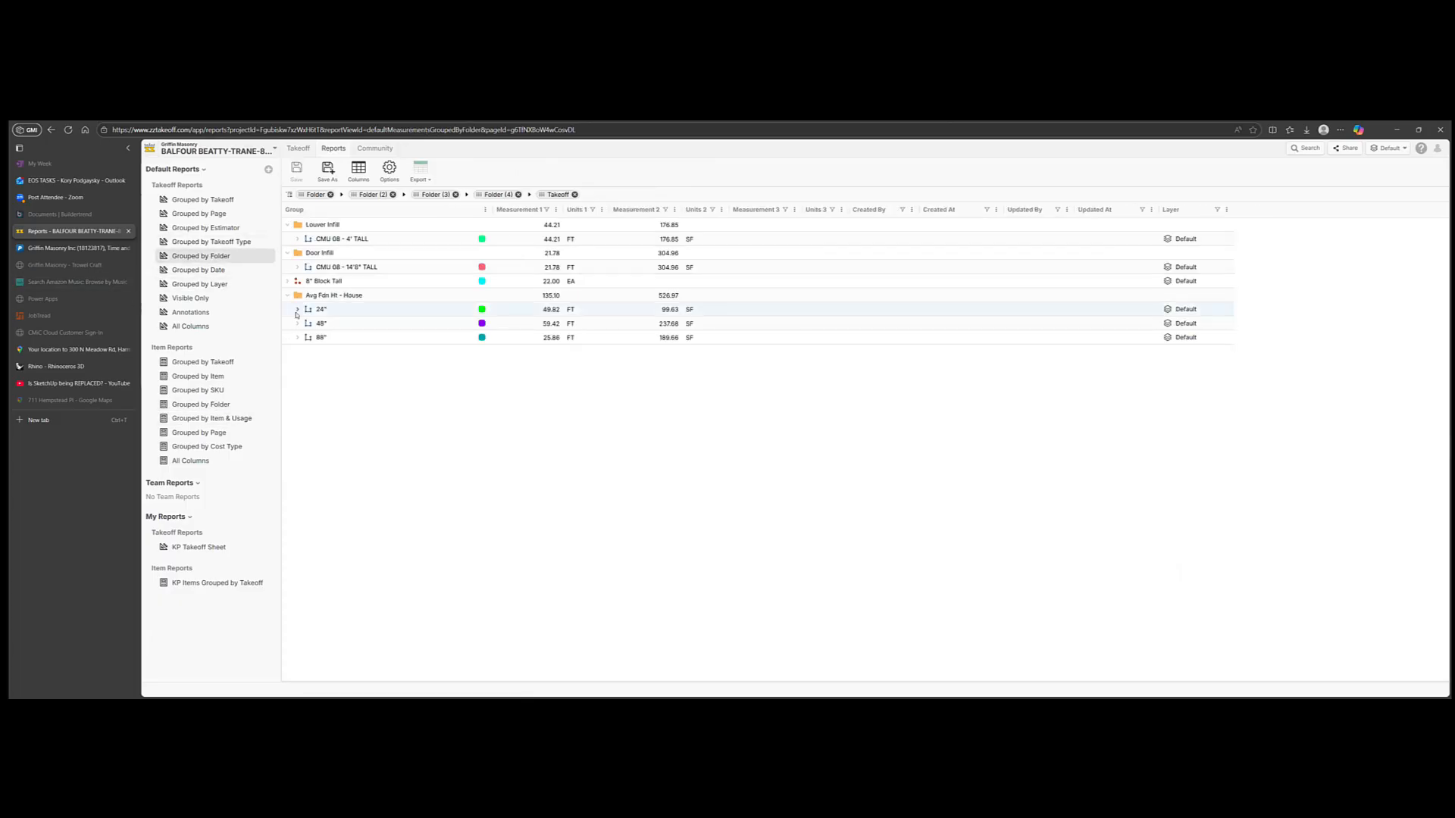
pyautogui.click(288, 282)
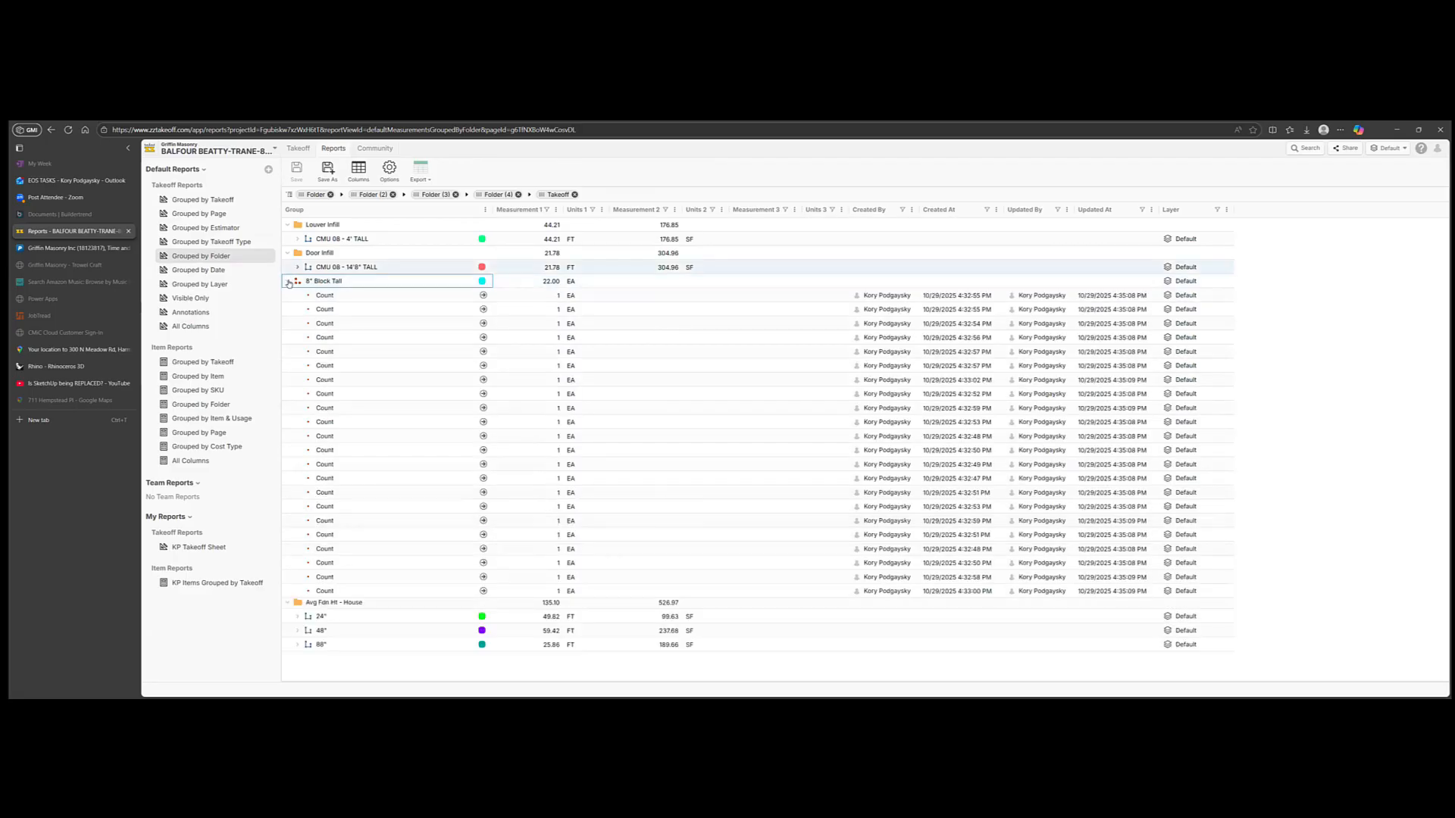
pyautogui.click(288, 282)
pyautogui.click(288, 253)
pyautogui.click(288, 225)
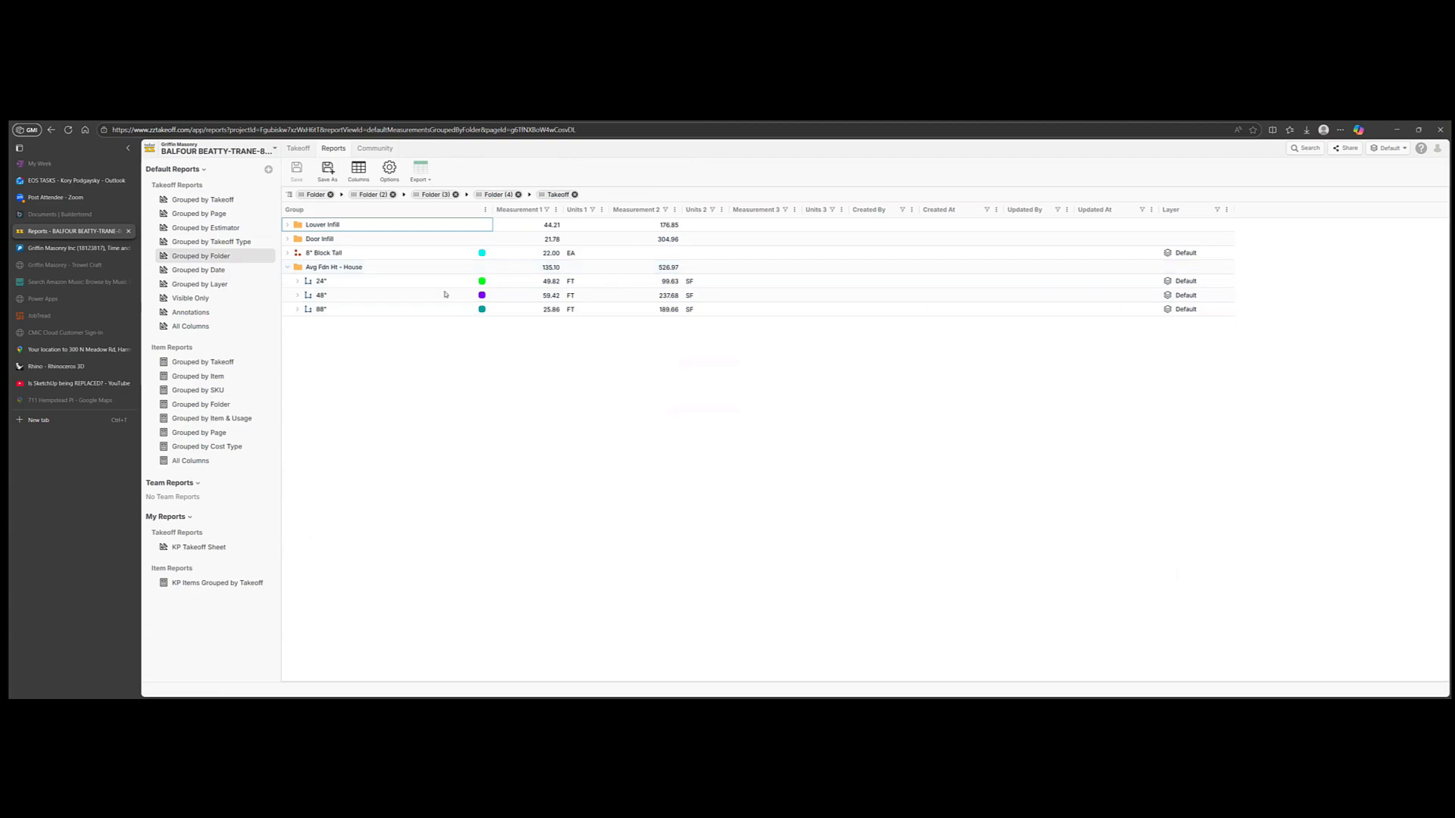
pyautogui.doubleClick(349, 271)
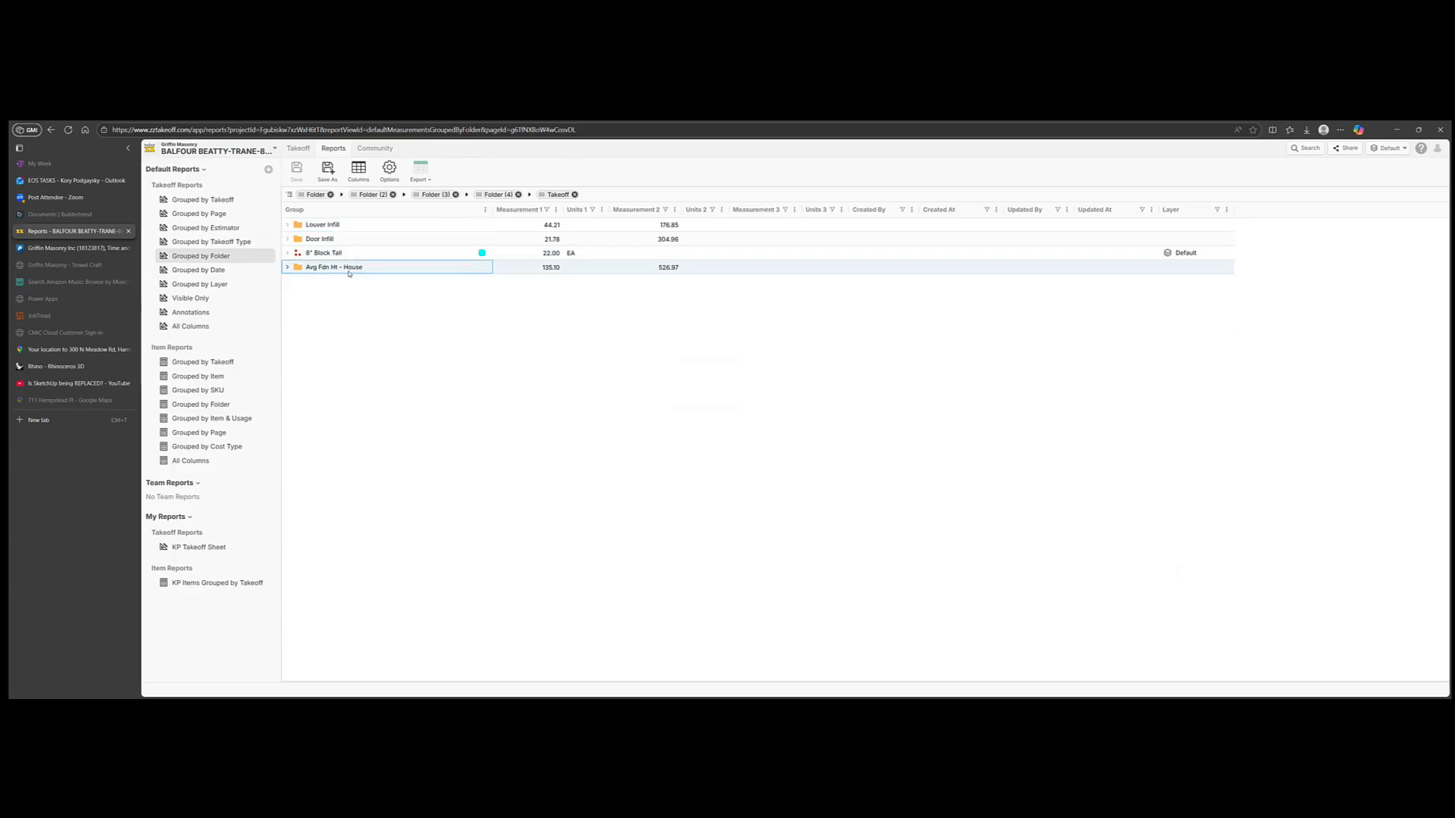
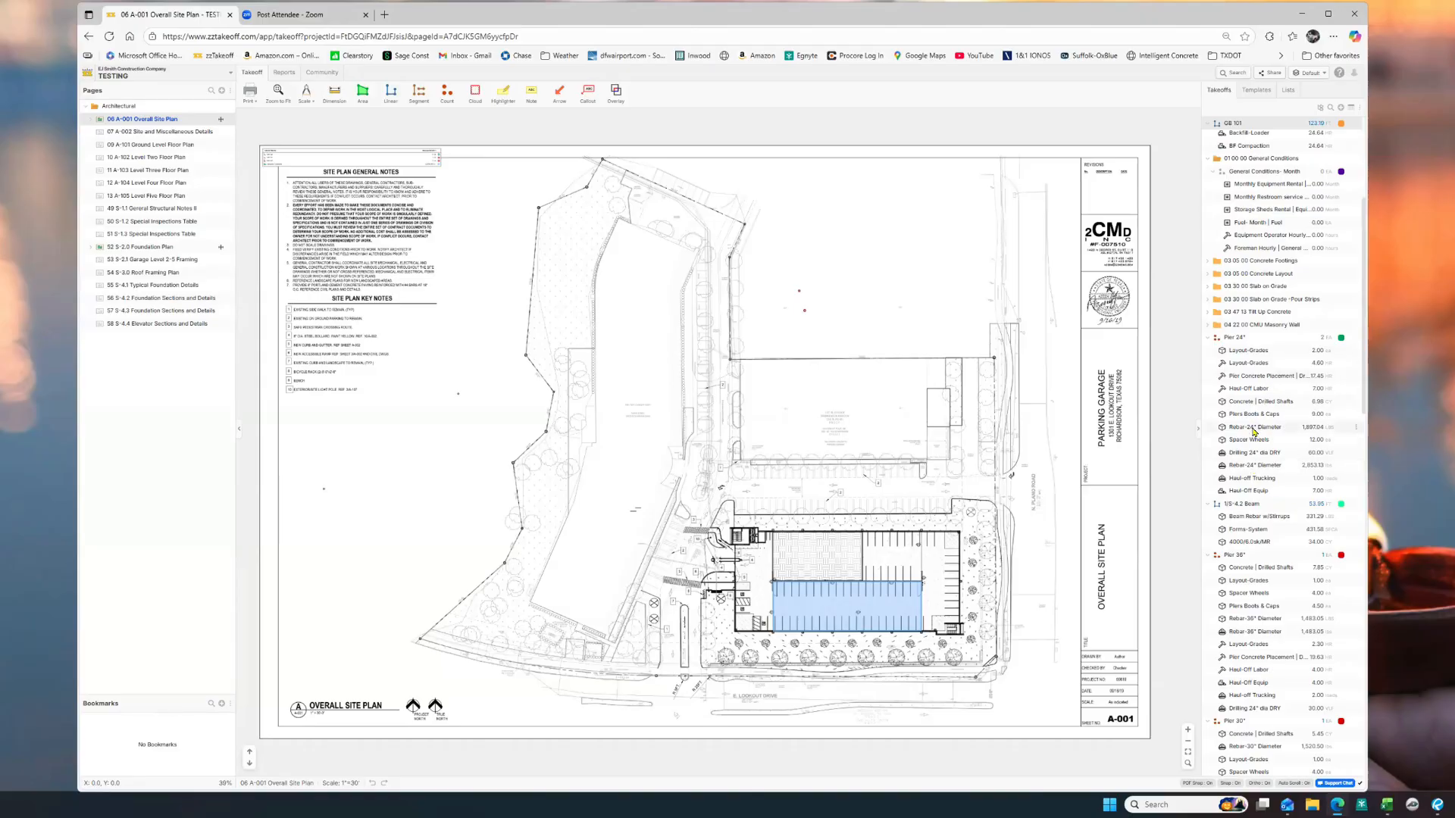
# Step: Change Rebar-24" Diameter's pier variables to Pentration 15 and TOP-Bearing-ELEV 75, and save
pyautogui.click(1253, 429)
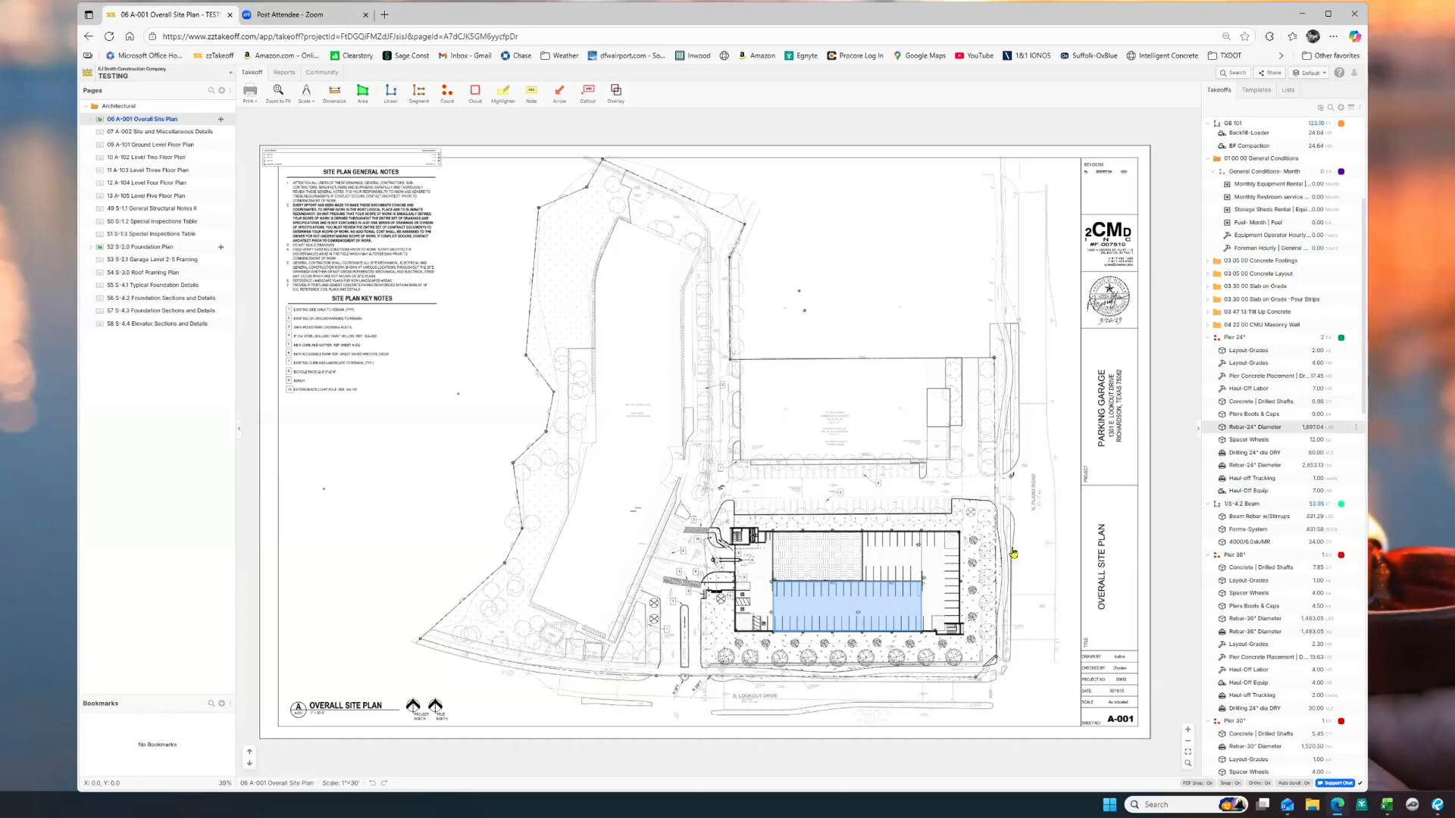
pyautogui.scroll(-6, 993, 485)
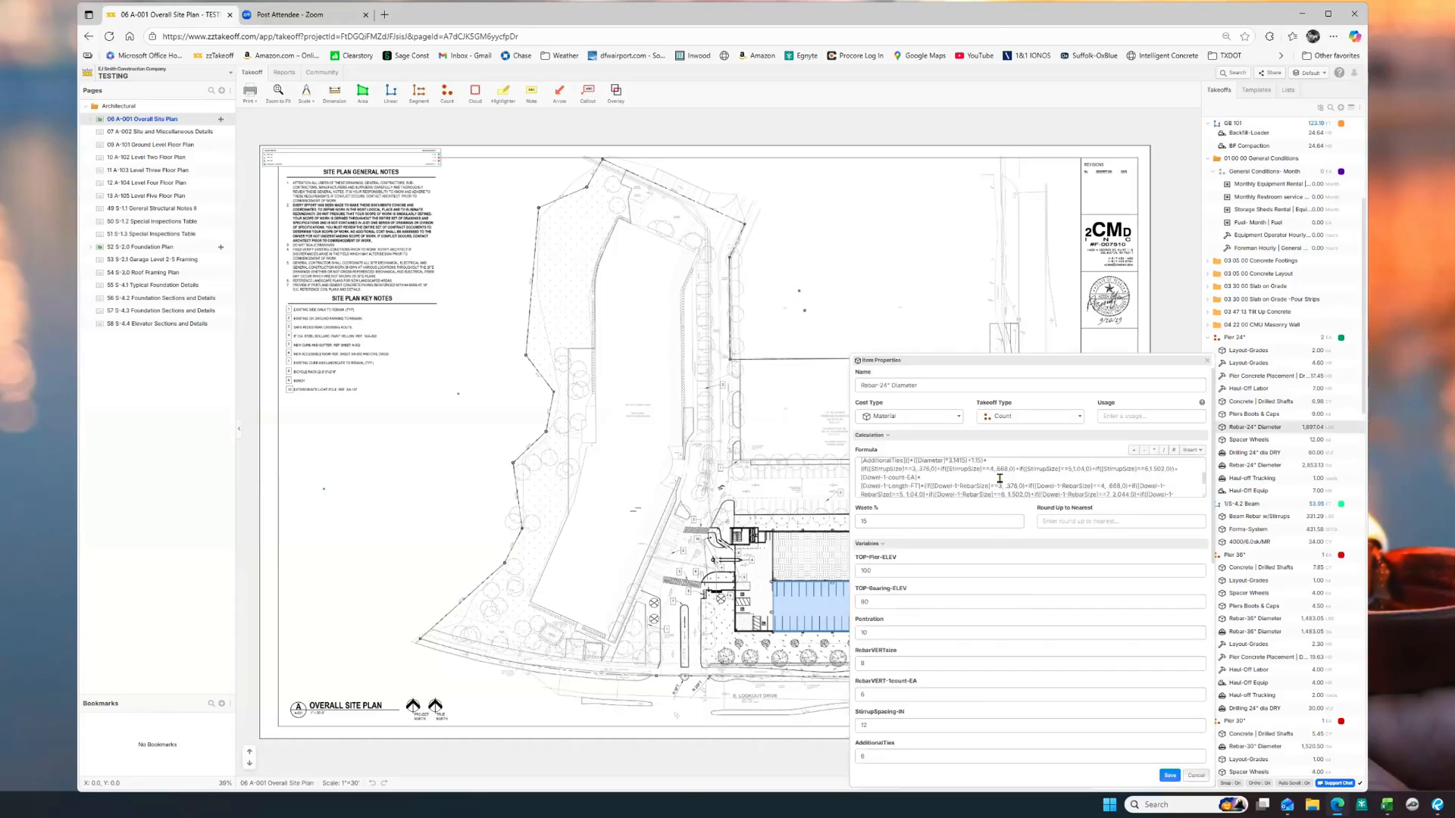
pyautogui.scroll(-2, 963, 513)
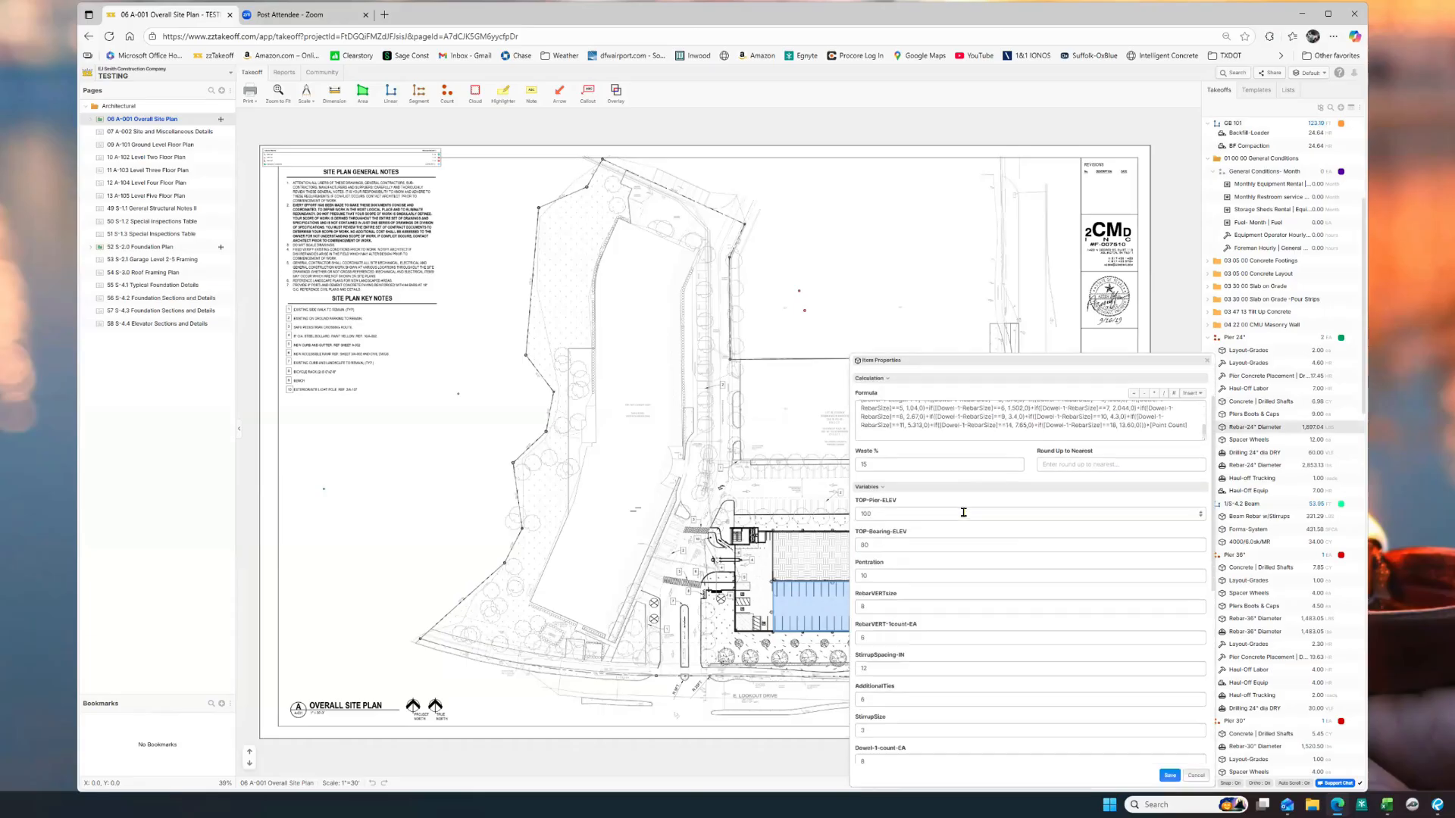
pyautogui.scroll(-3, 957, 538)
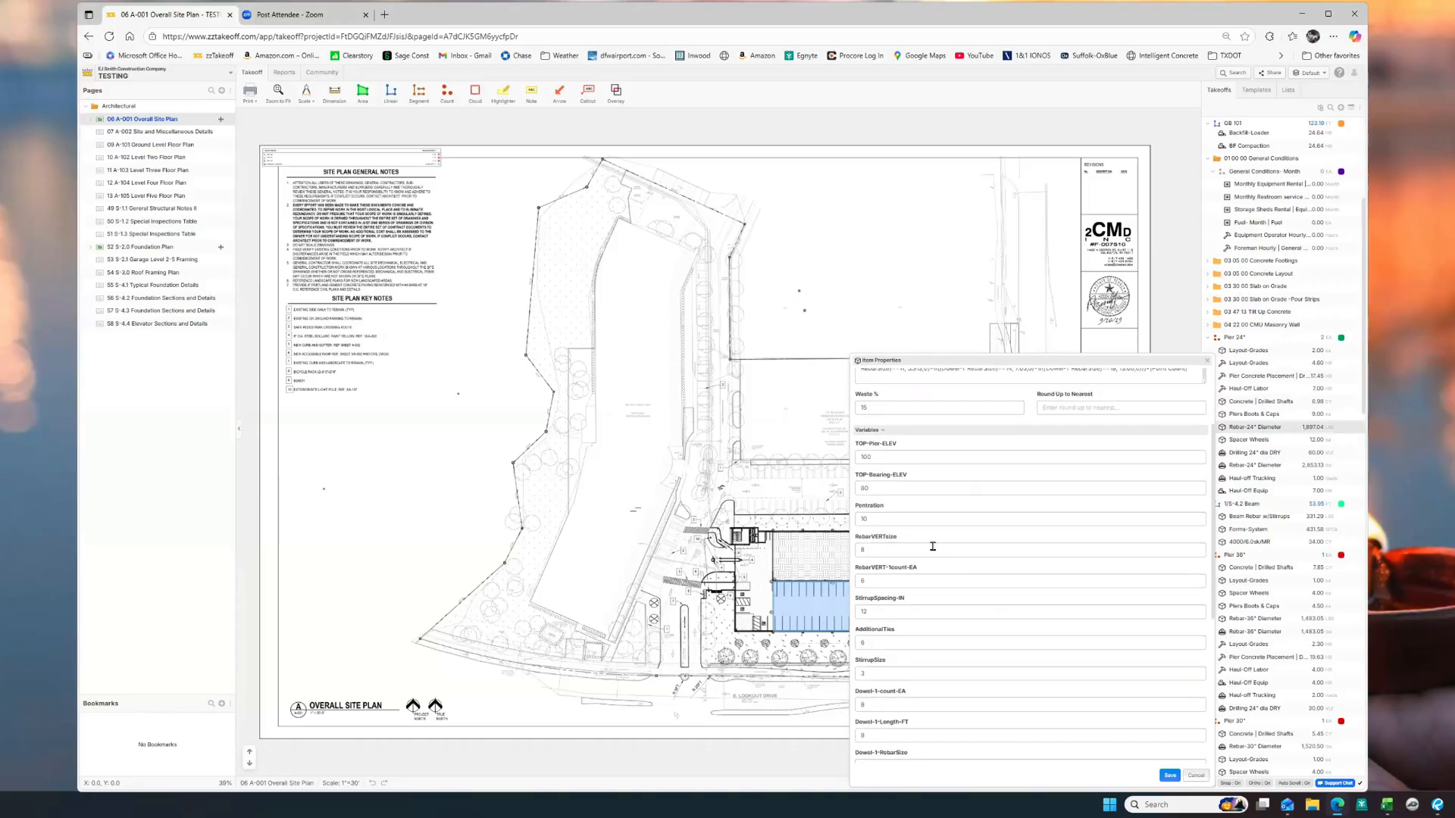
pyautogui.scroll(-5, 930, 556)
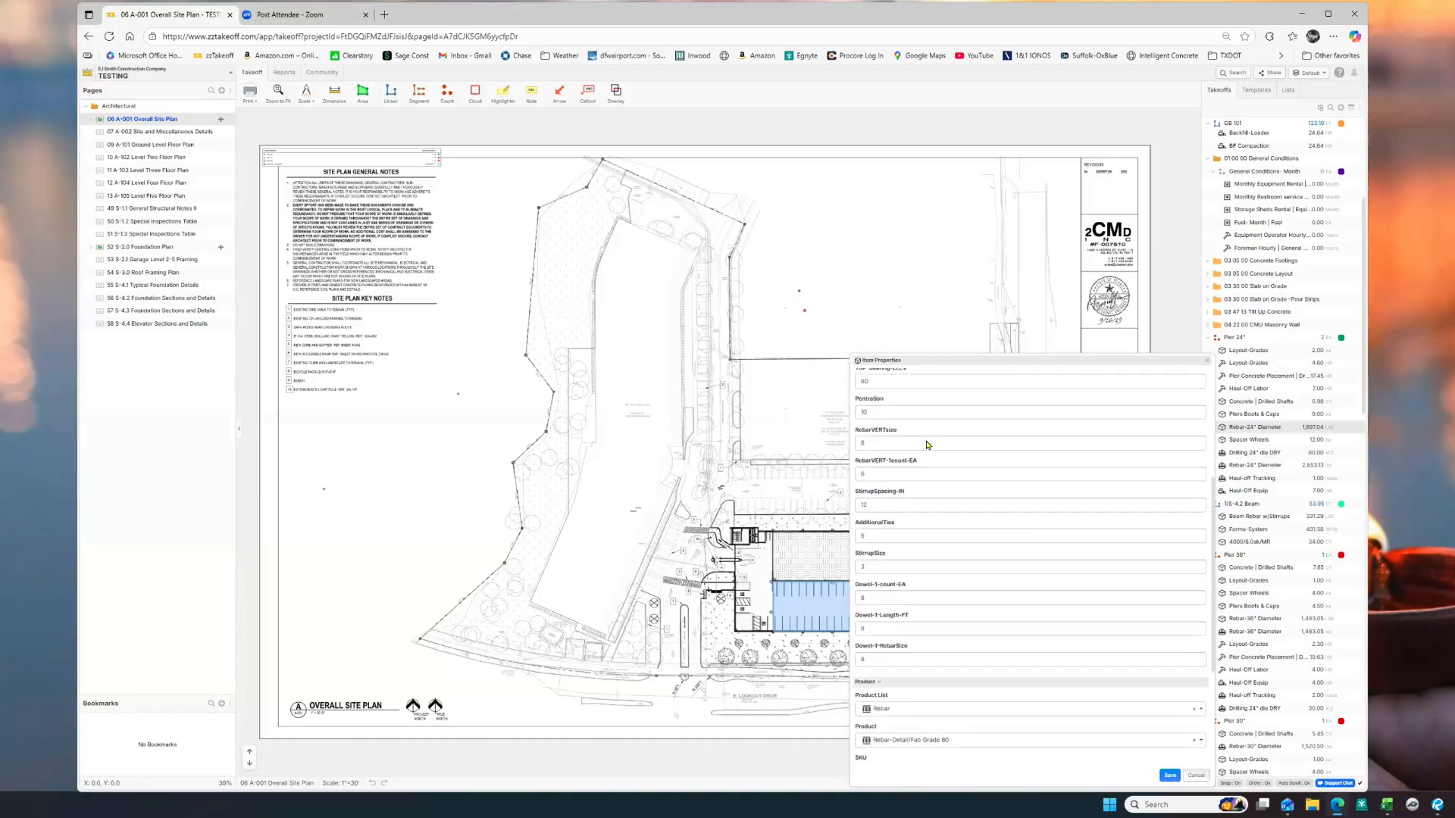
pyautogui.scroll(5, 916, 458)
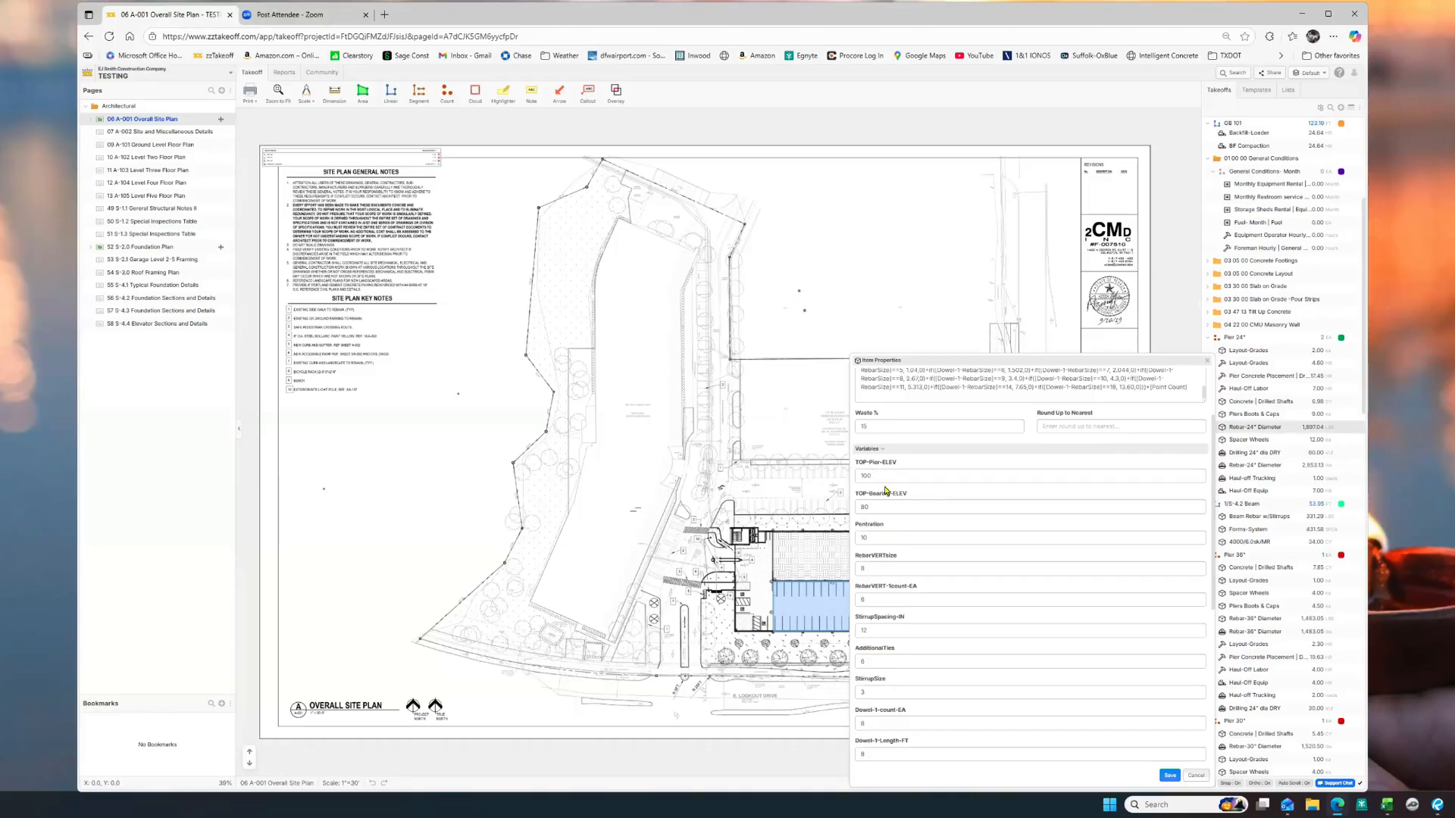
pyautogui.click(873, 535)
pyautogui.moveTo(866, 537); pyautogui.dragTo(848, 542)
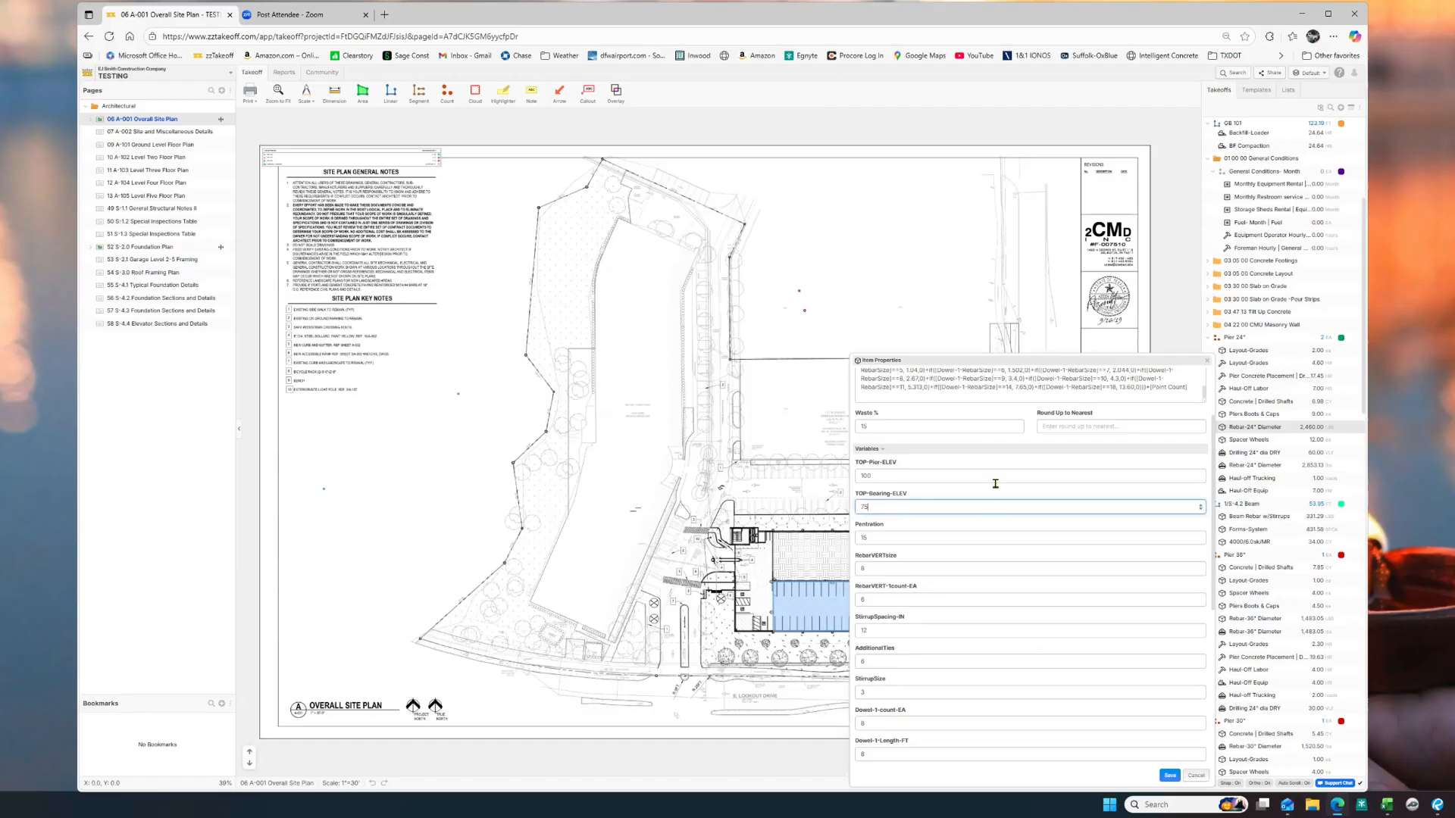
pyautogui.click(1120, 487)
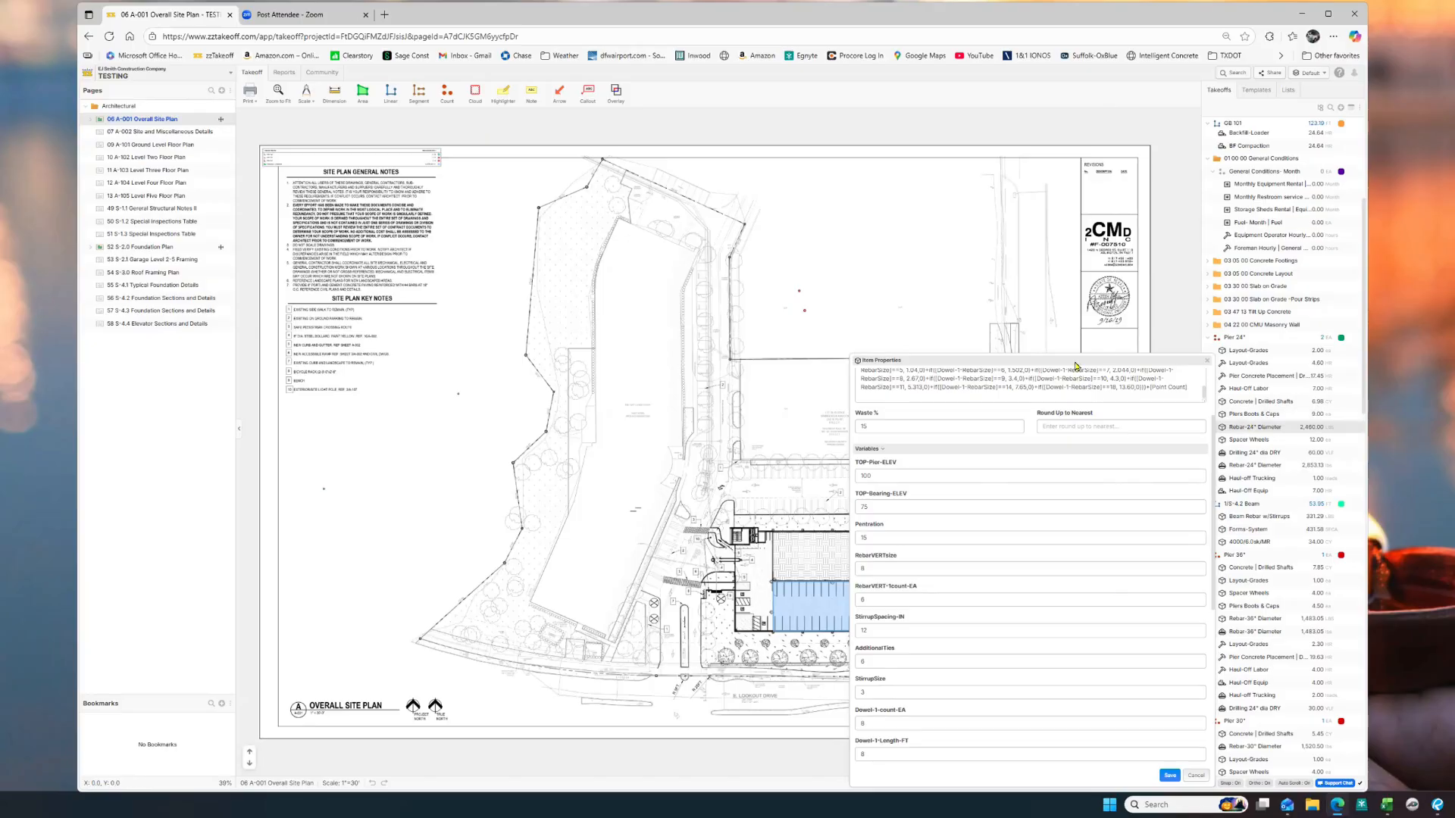
pyautogui.moveTo(1068, 194); pyautogui.dragTo(1061, 142)
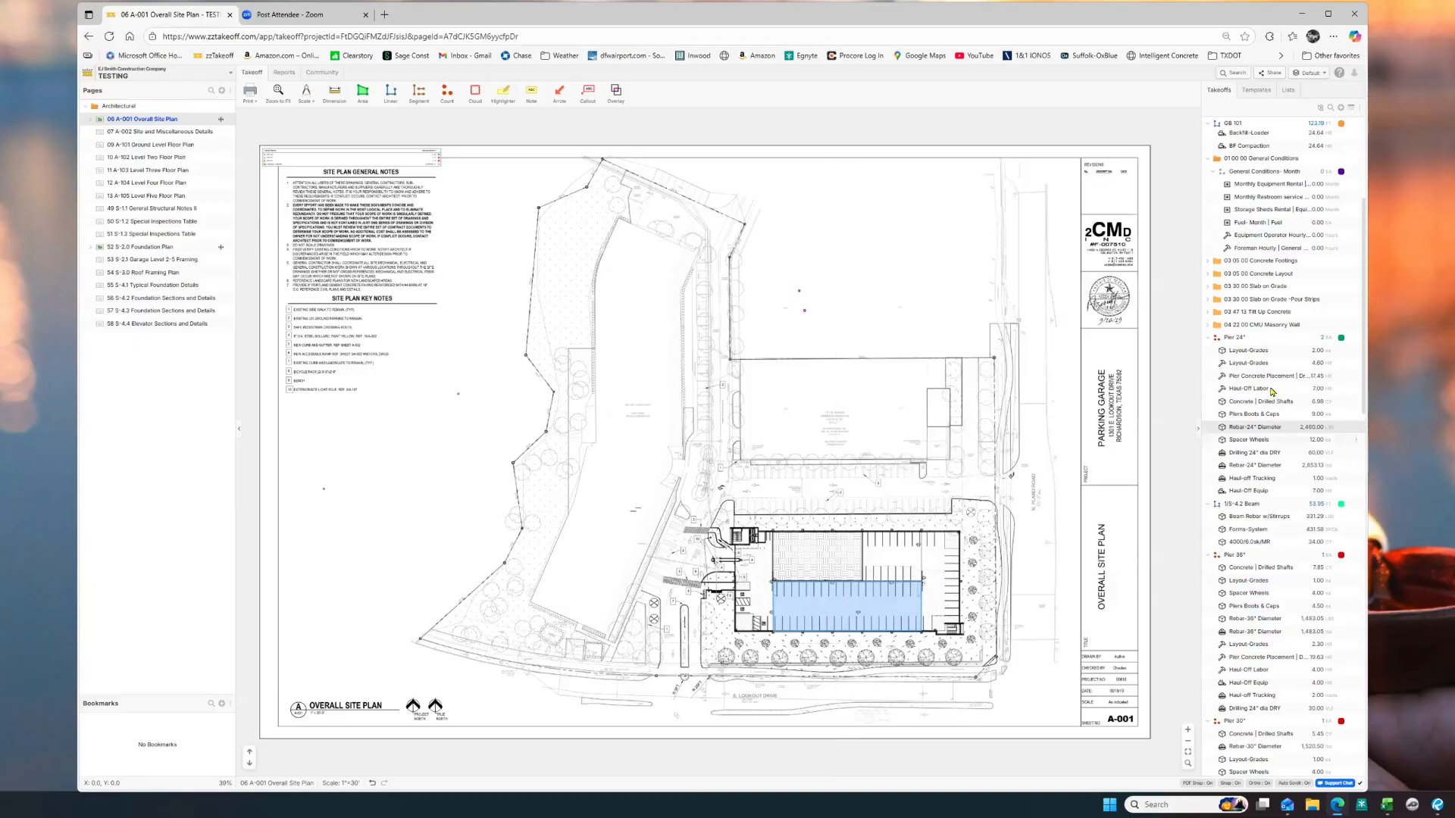
pyautogui.doubleClick(1250, 427)
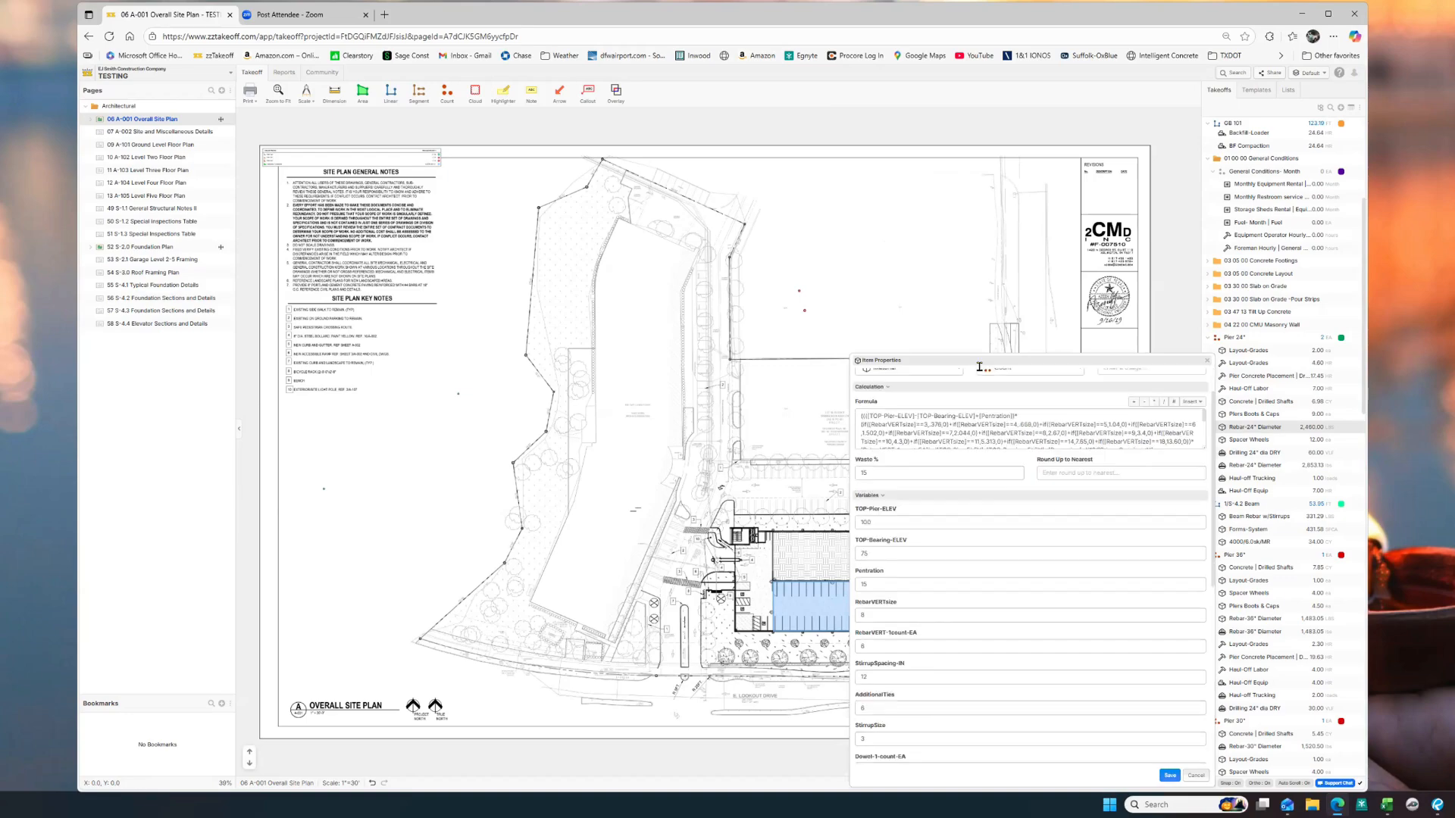
pyautogui.scroll(-5, 1000, 391)
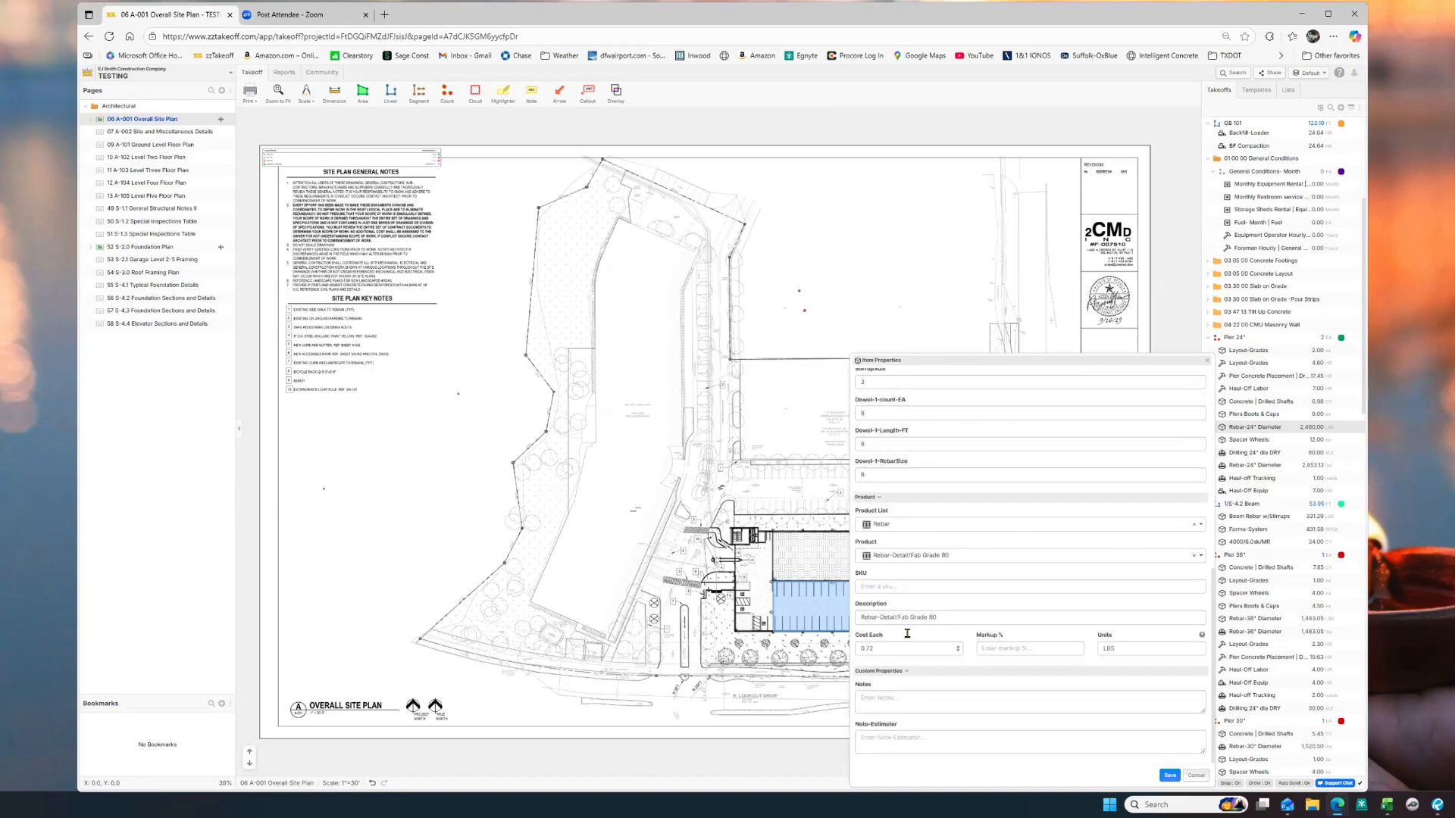
pyautogui.click(961, 617)
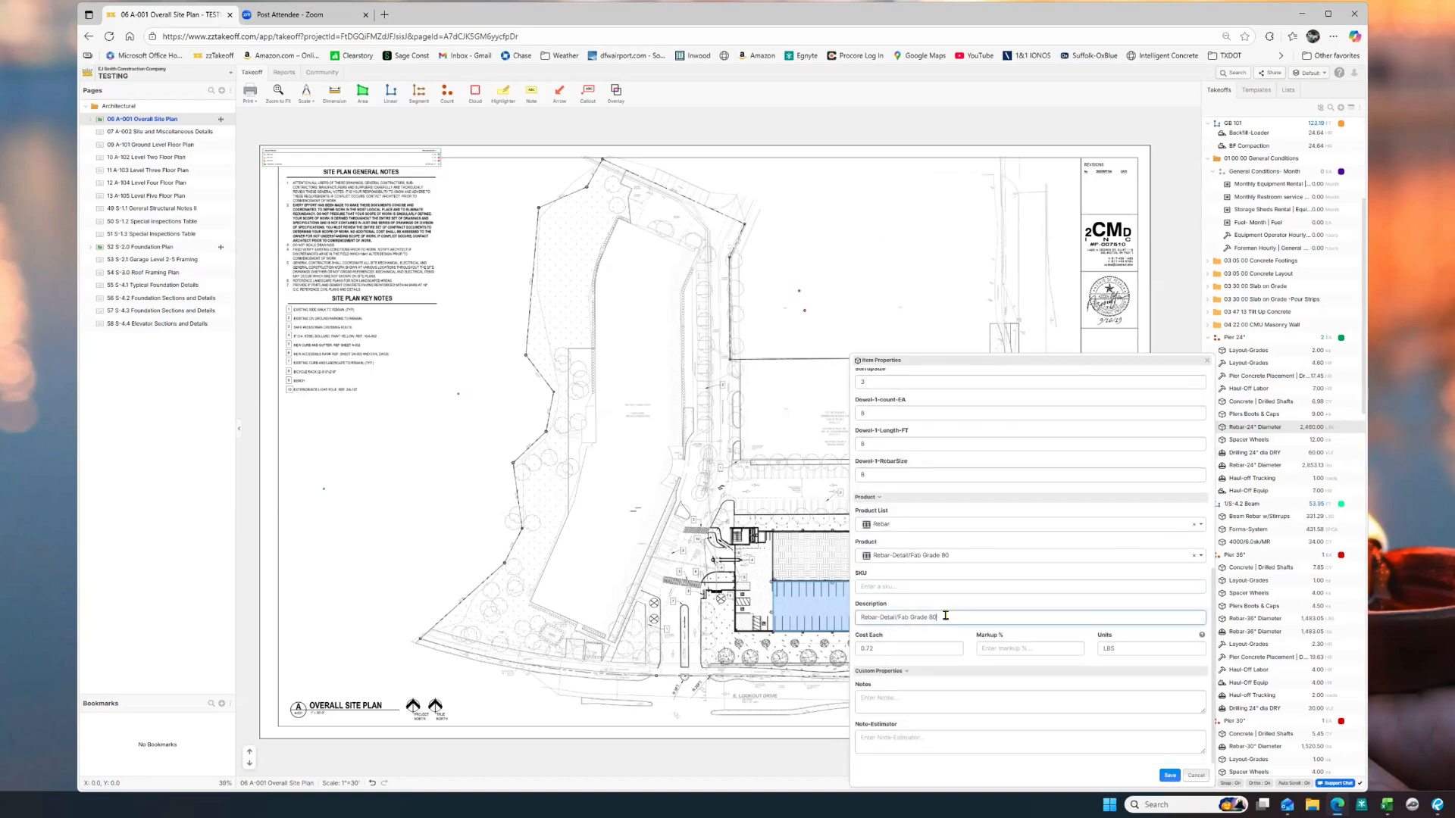
pyautogui.click(912, 708)
pyautogui.click(913, 753)
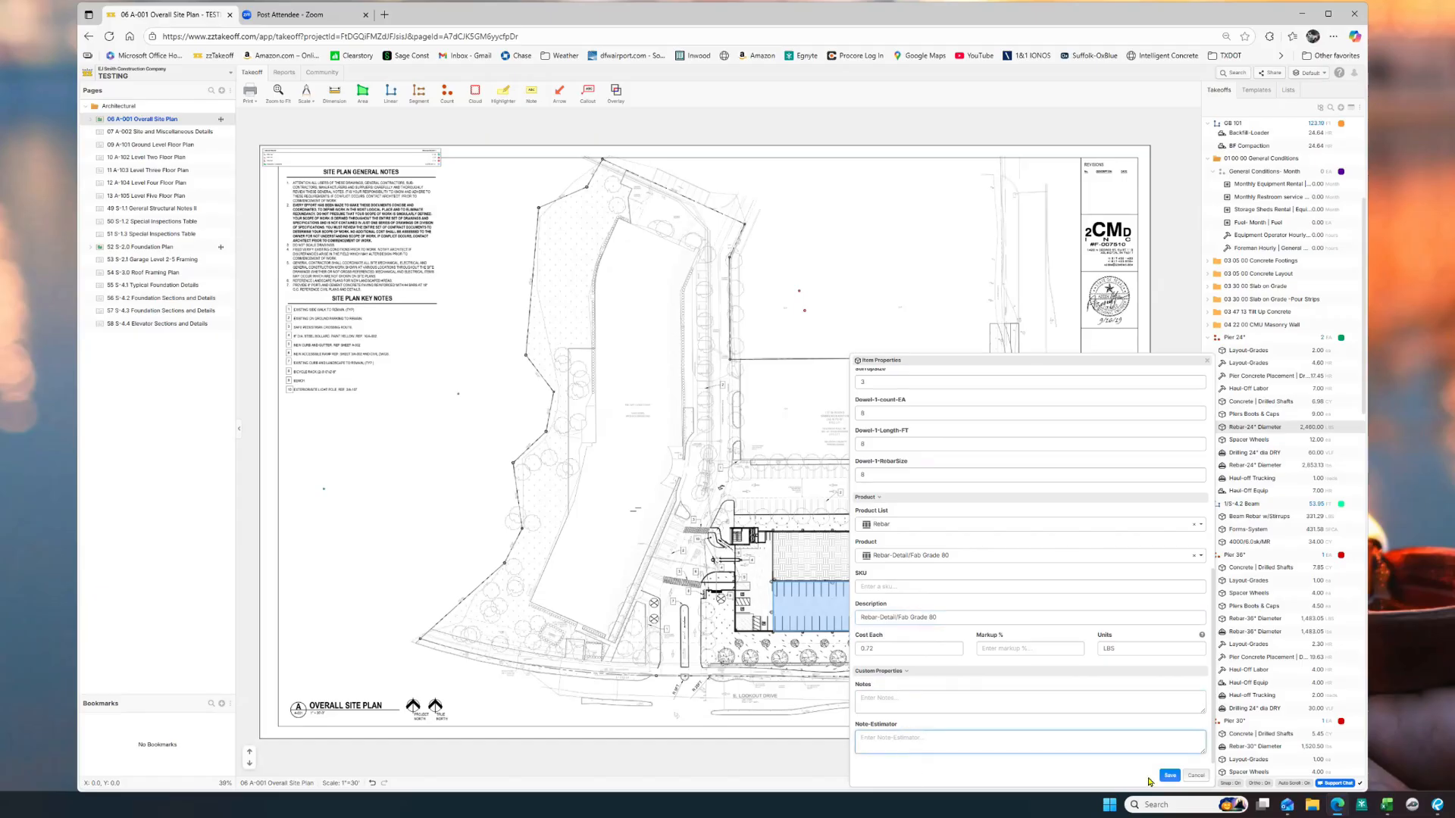
pyautogui.click(1170, 778)
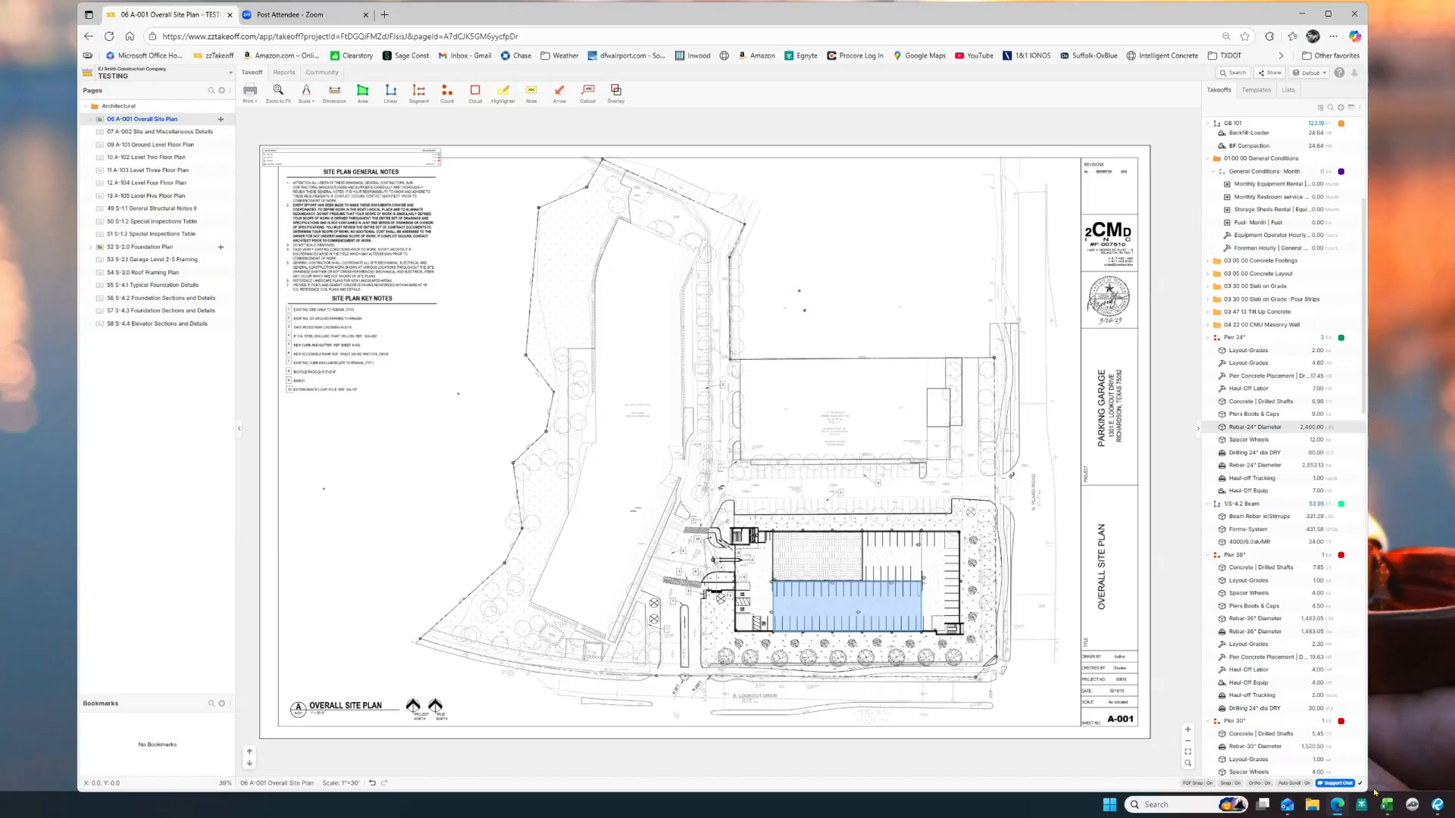
pyautogui.moveTo(1387, 804)
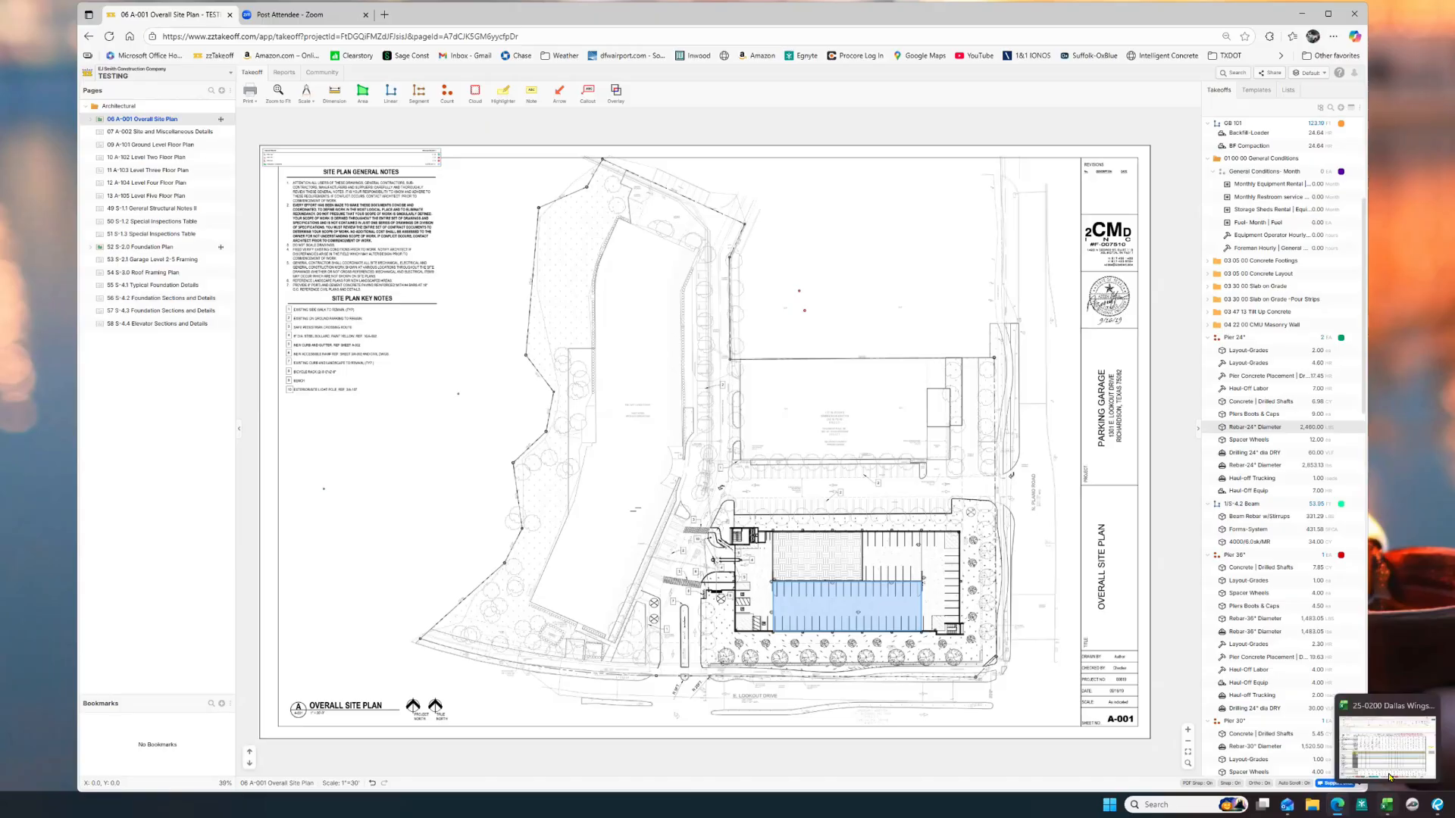
# Step: Bring the Dallas Wings foundation workbook on screen and review the drilled pier reinforcement schedule
pyautogui.click(1387, 746)
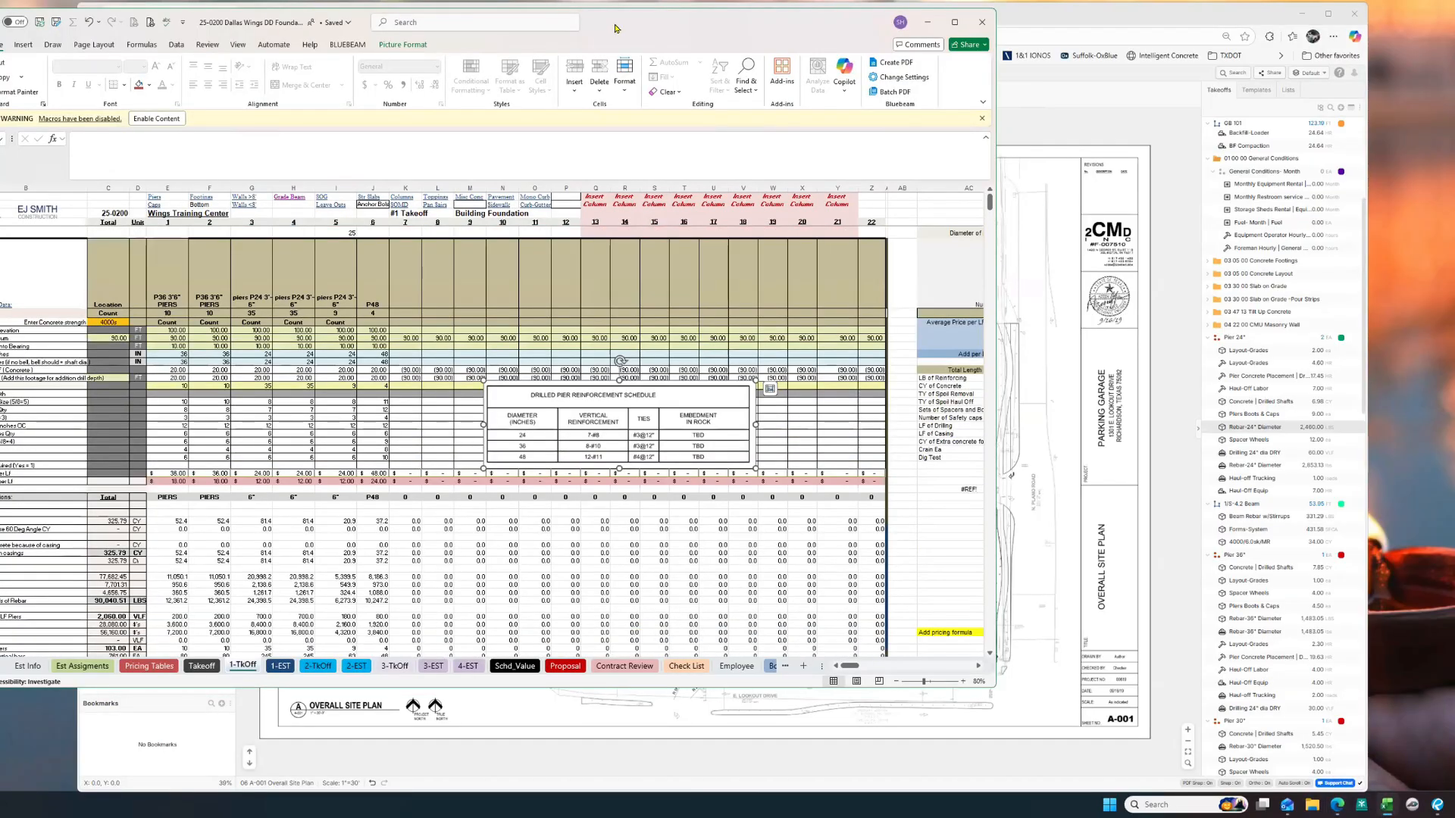
pyautogui.moveTo(615, 28); pyautogui.dragTo(810, 40)
pyautogui.scroll(-1, 379, 367)
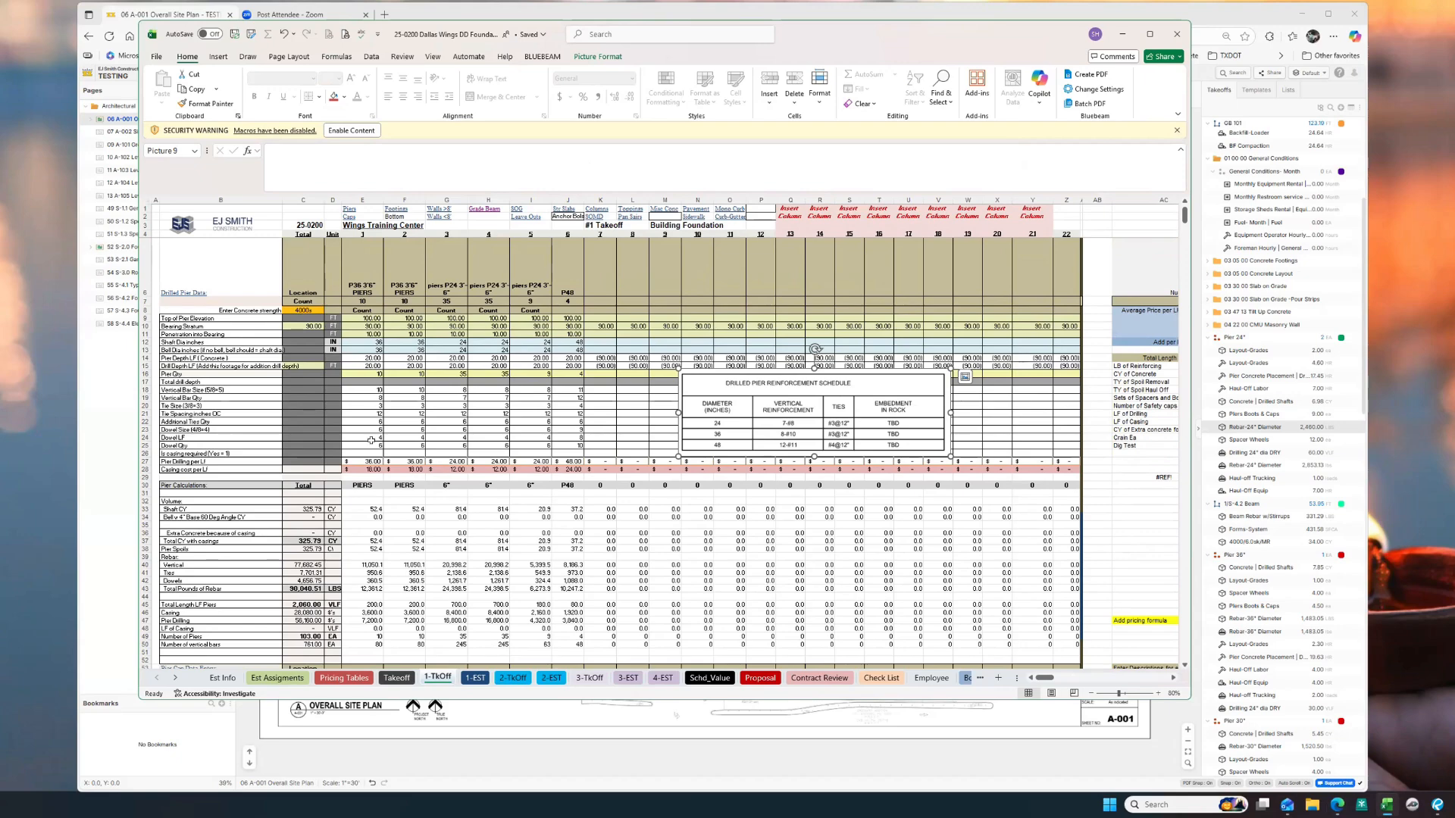
pyautogui.scroll(-2, 369, 448)
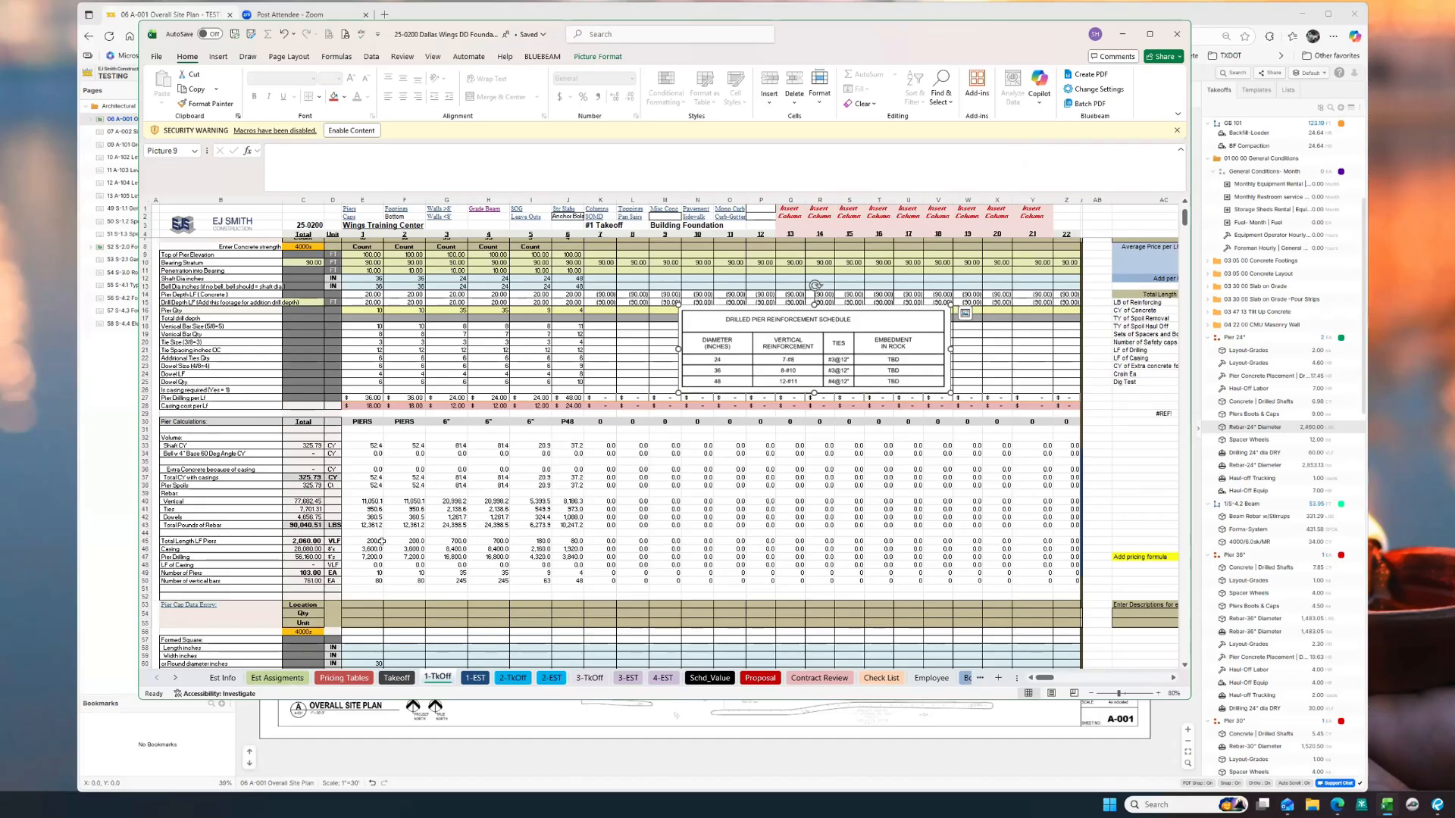
pyautogui.scroll(2, 633, 369)
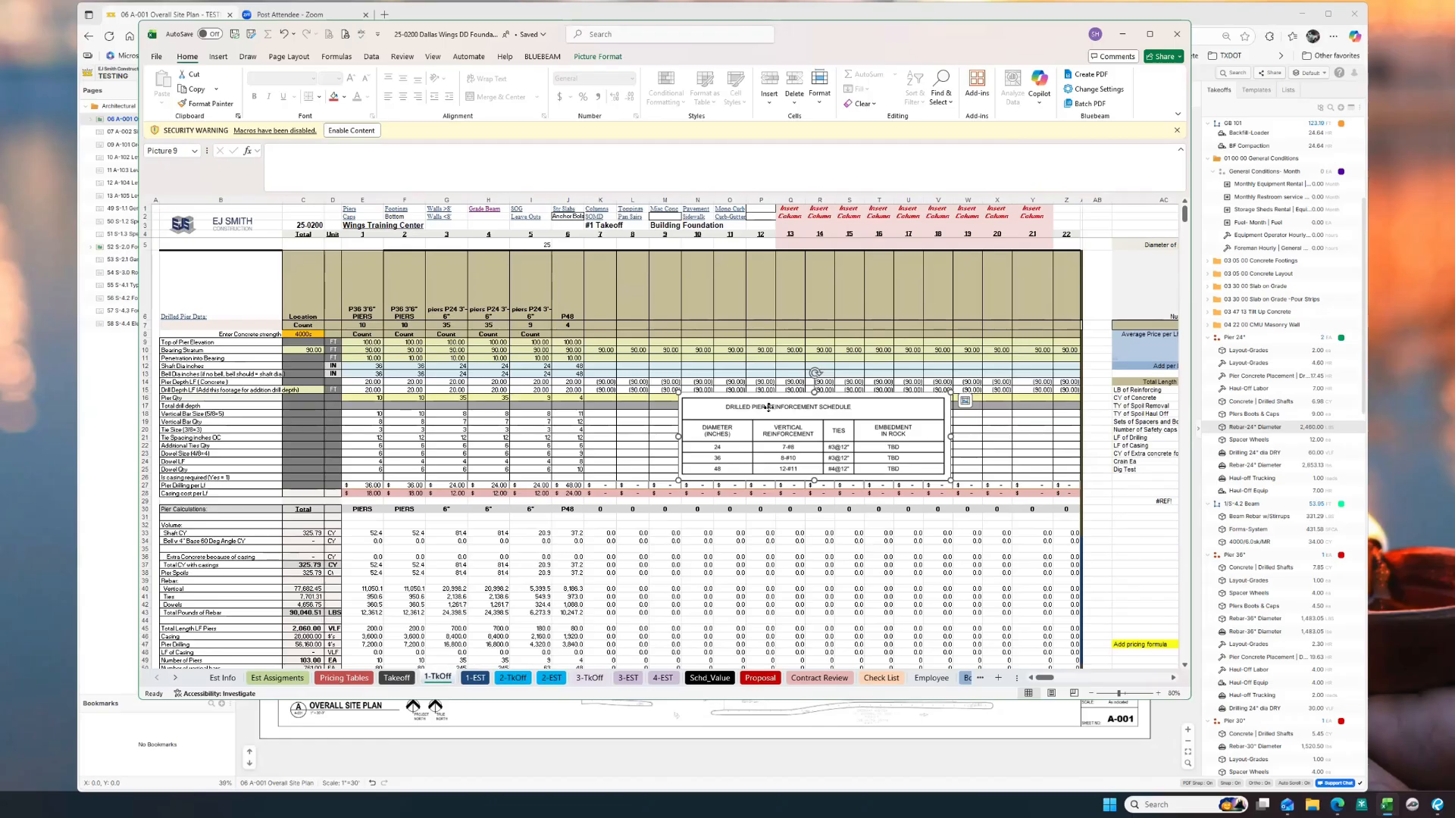
pyautogui.moveTo(769, 419)
pyautogui.mouseDown()
pyautogui.moveTo(747, 396)
pyautogui.moveTo(746, 420)
pyautogui.mouseUp()
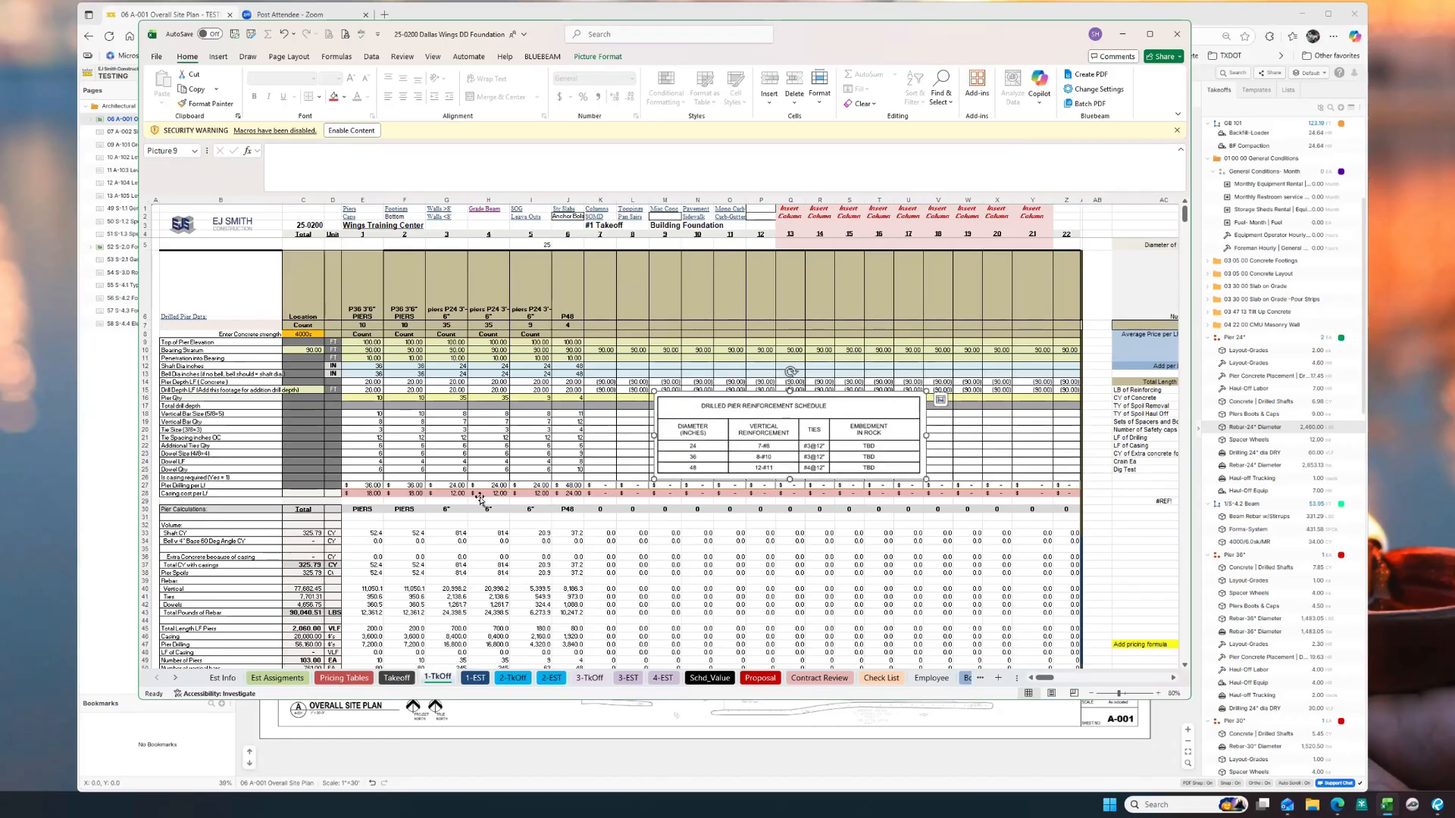
pyautogui.scroll(-7, 573, 571)
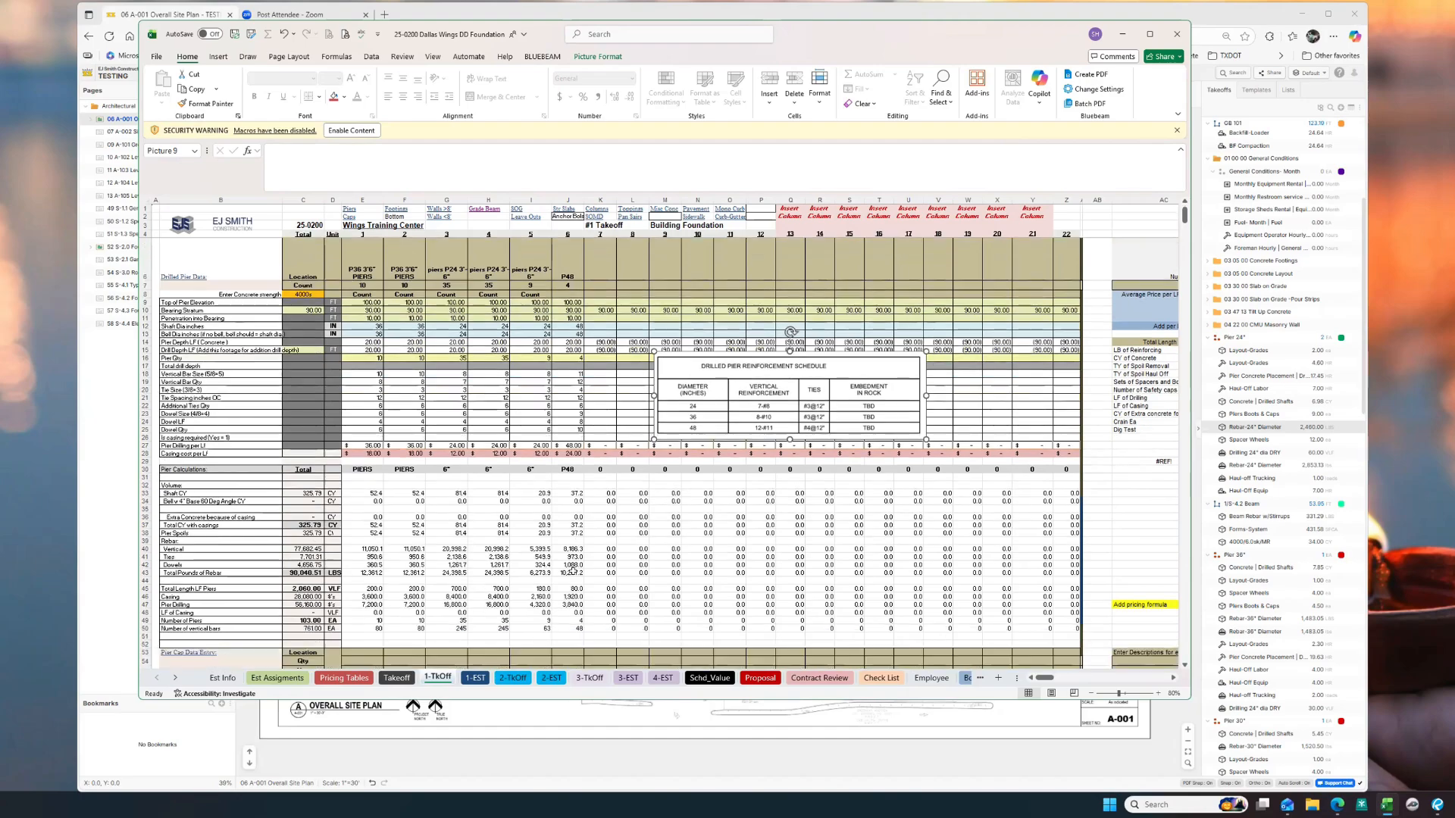
pyautogui.scroll(-17, 573, 571)
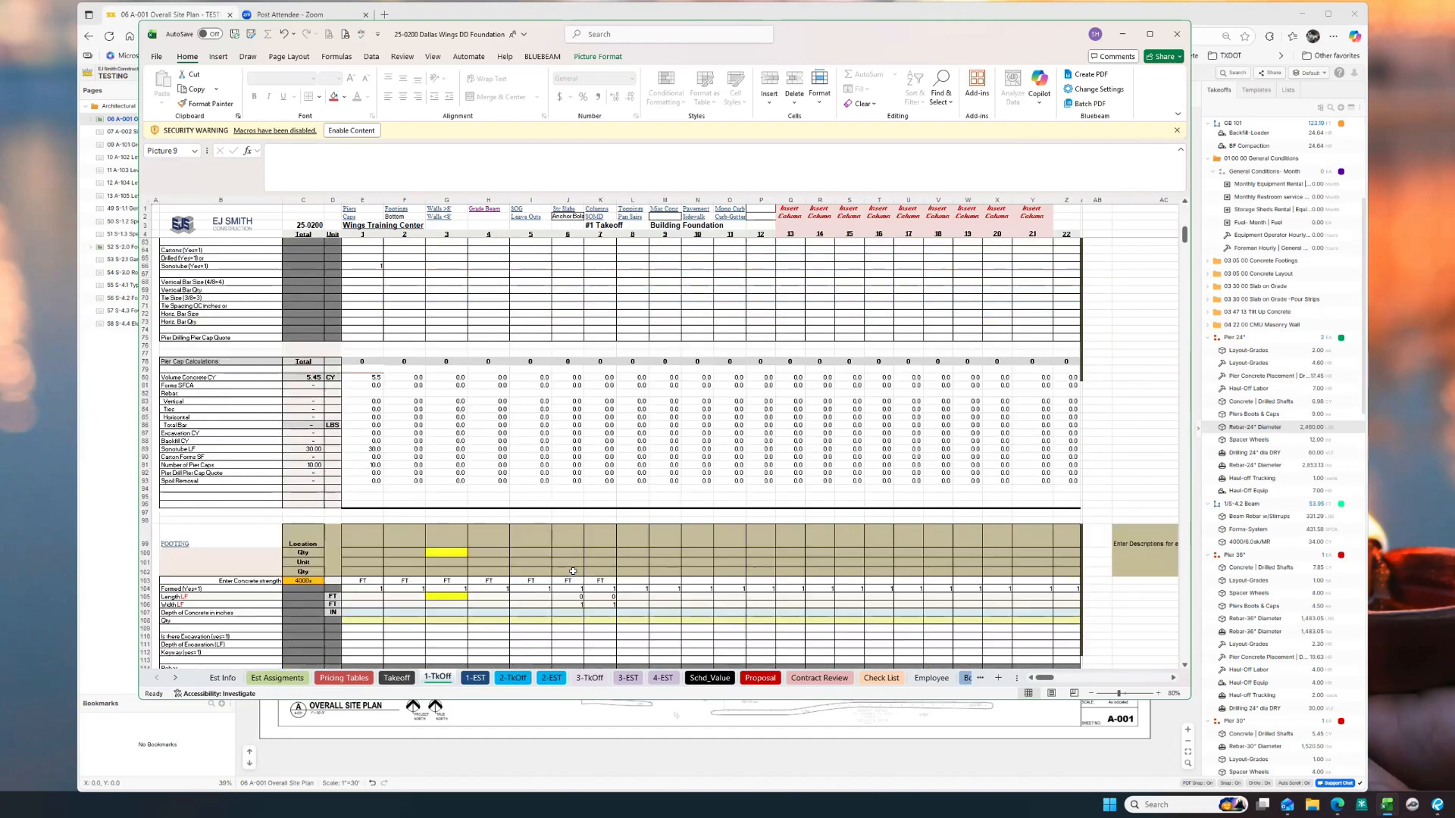
pyautogui.scroll(-16, 573, 571)
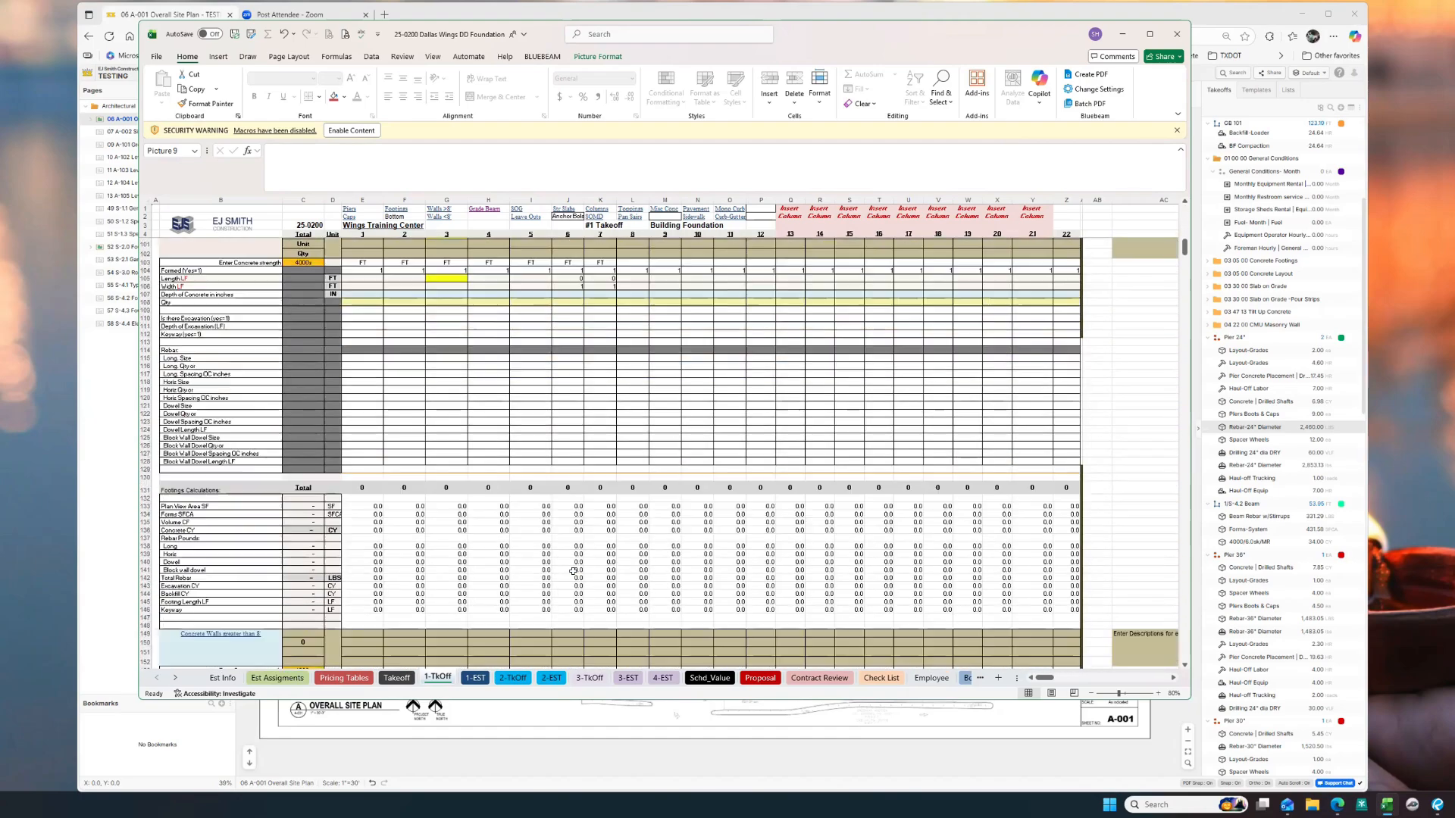
pyautogui.scroll(-15, 573, 571)
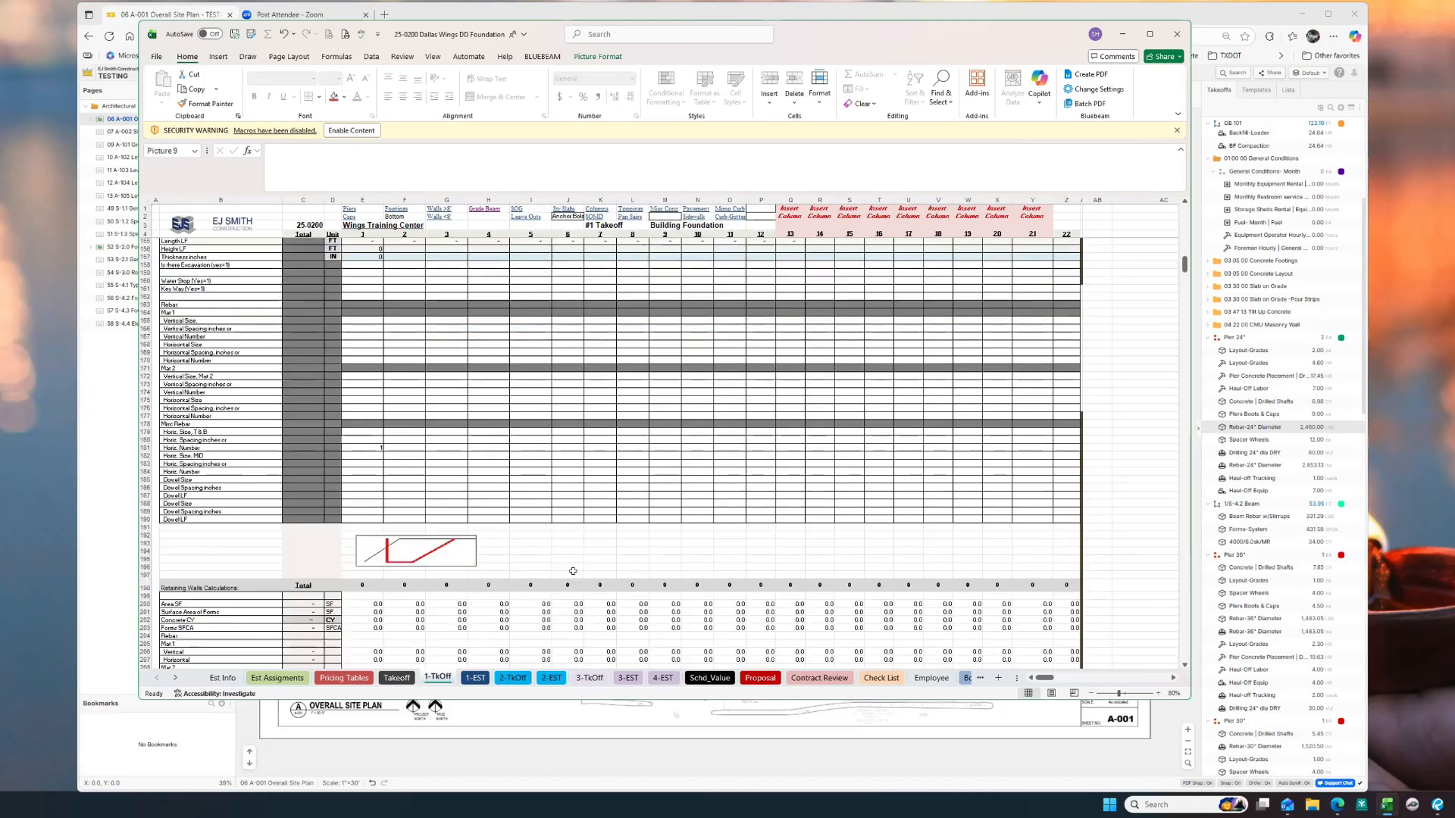
pyautogui.scroll(-7, 573, 570)
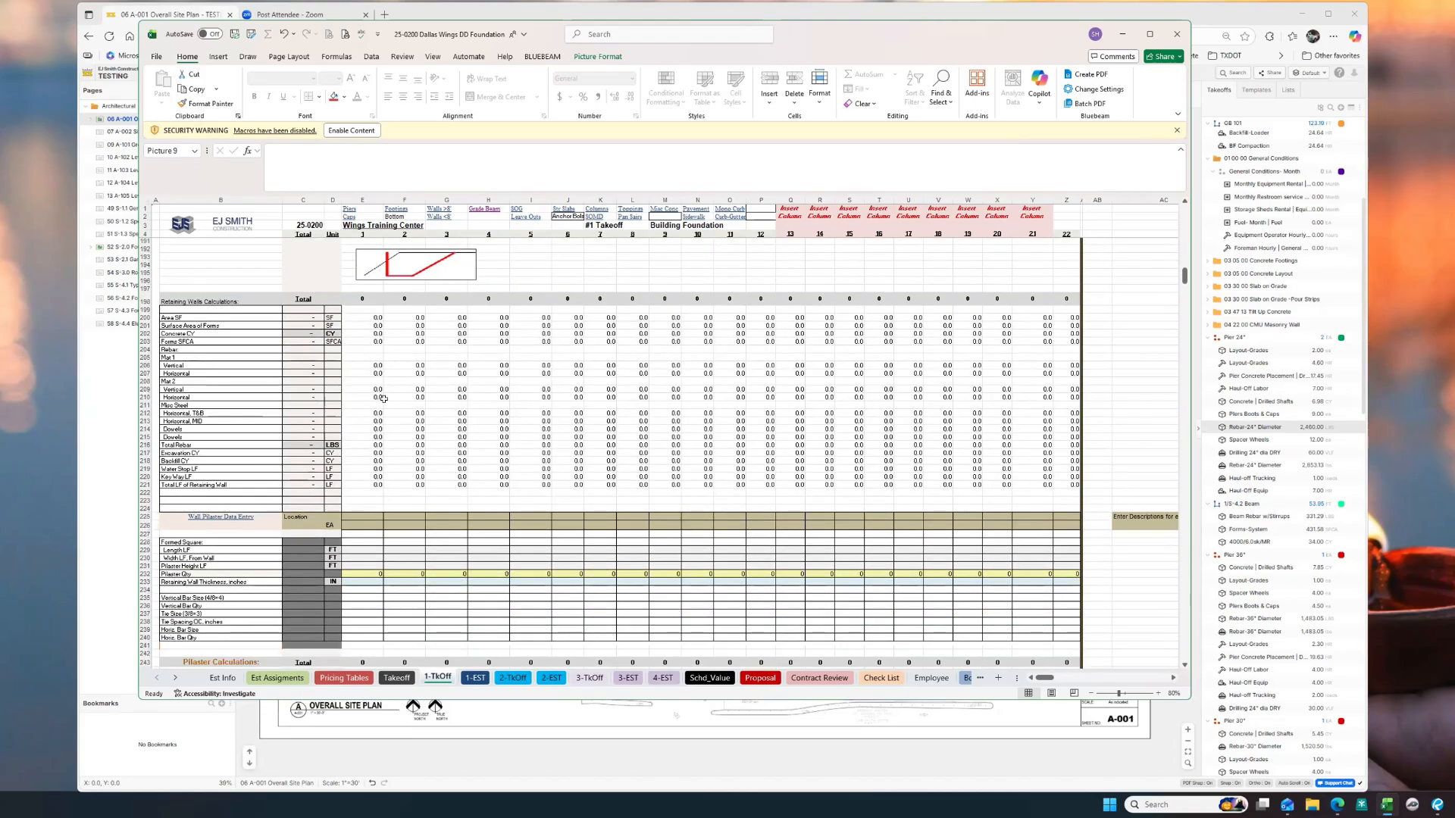
pyautogui.scroll(9, 384, 399)
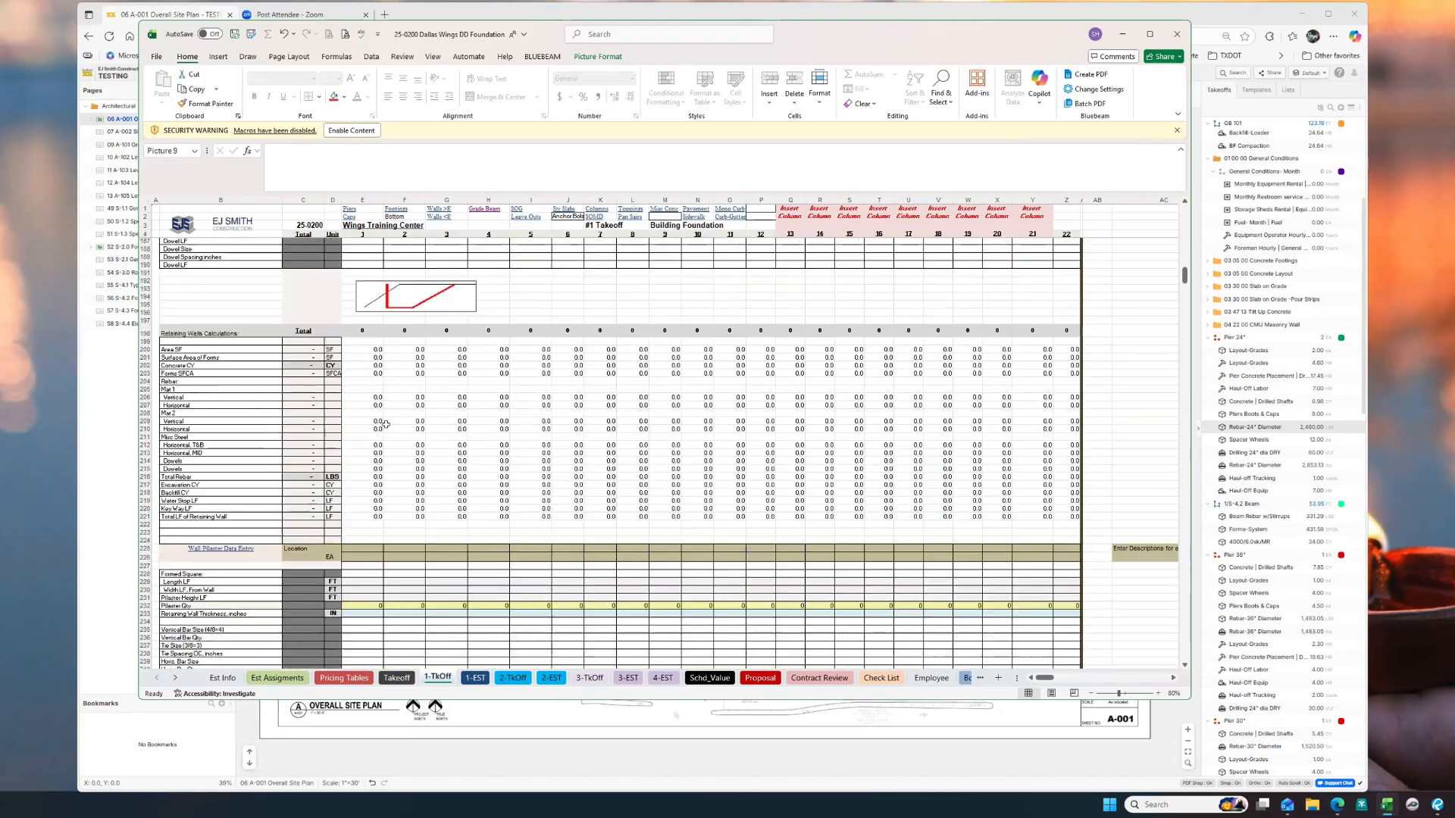
pyautogui.scroll(9, 386, 426)
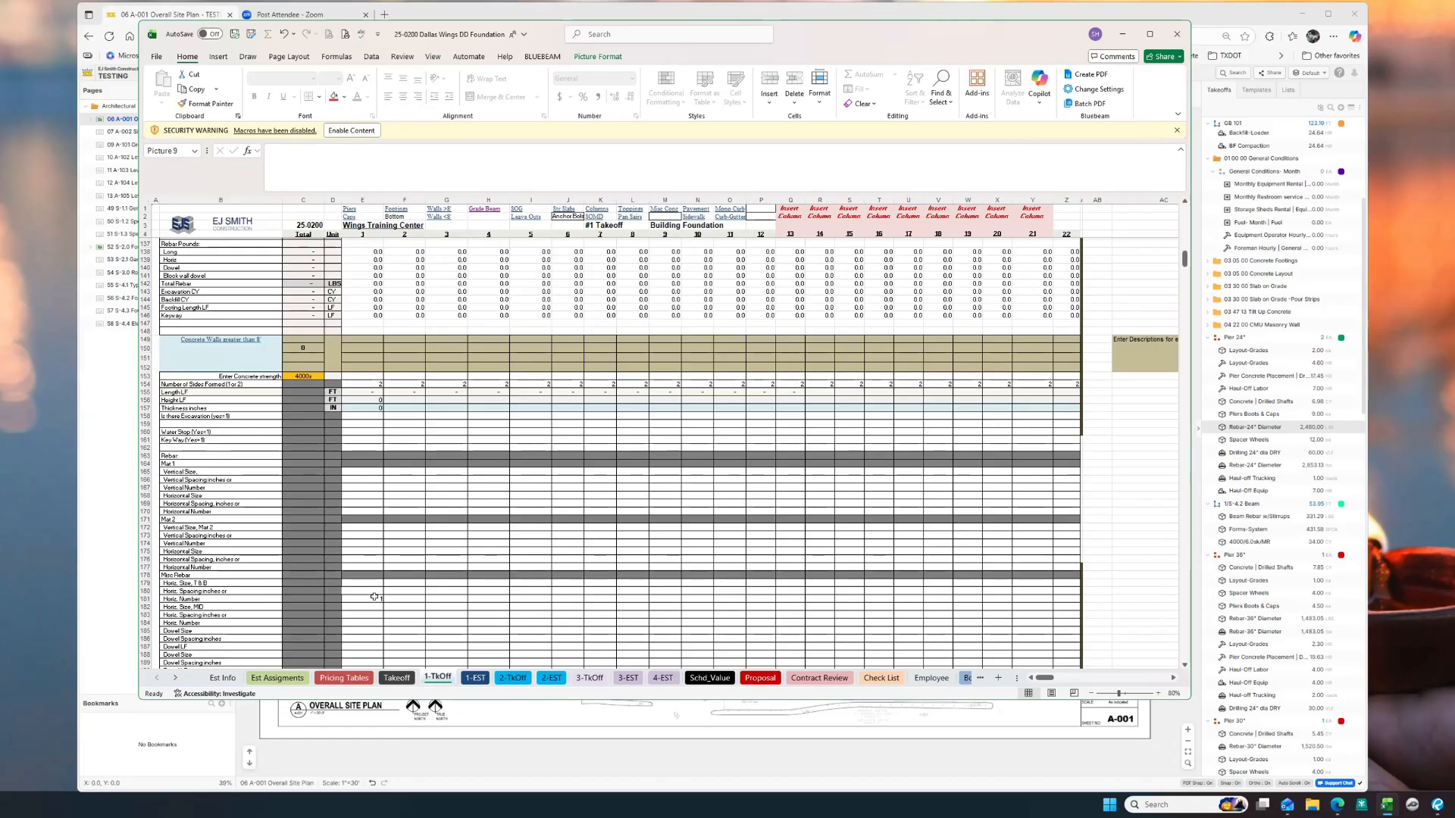
# Step: Scroll the 1-TkOff sheet down to the Grade Beam data, then switch to 1-EST
pyautogui.scroll(-2, 375, 597)
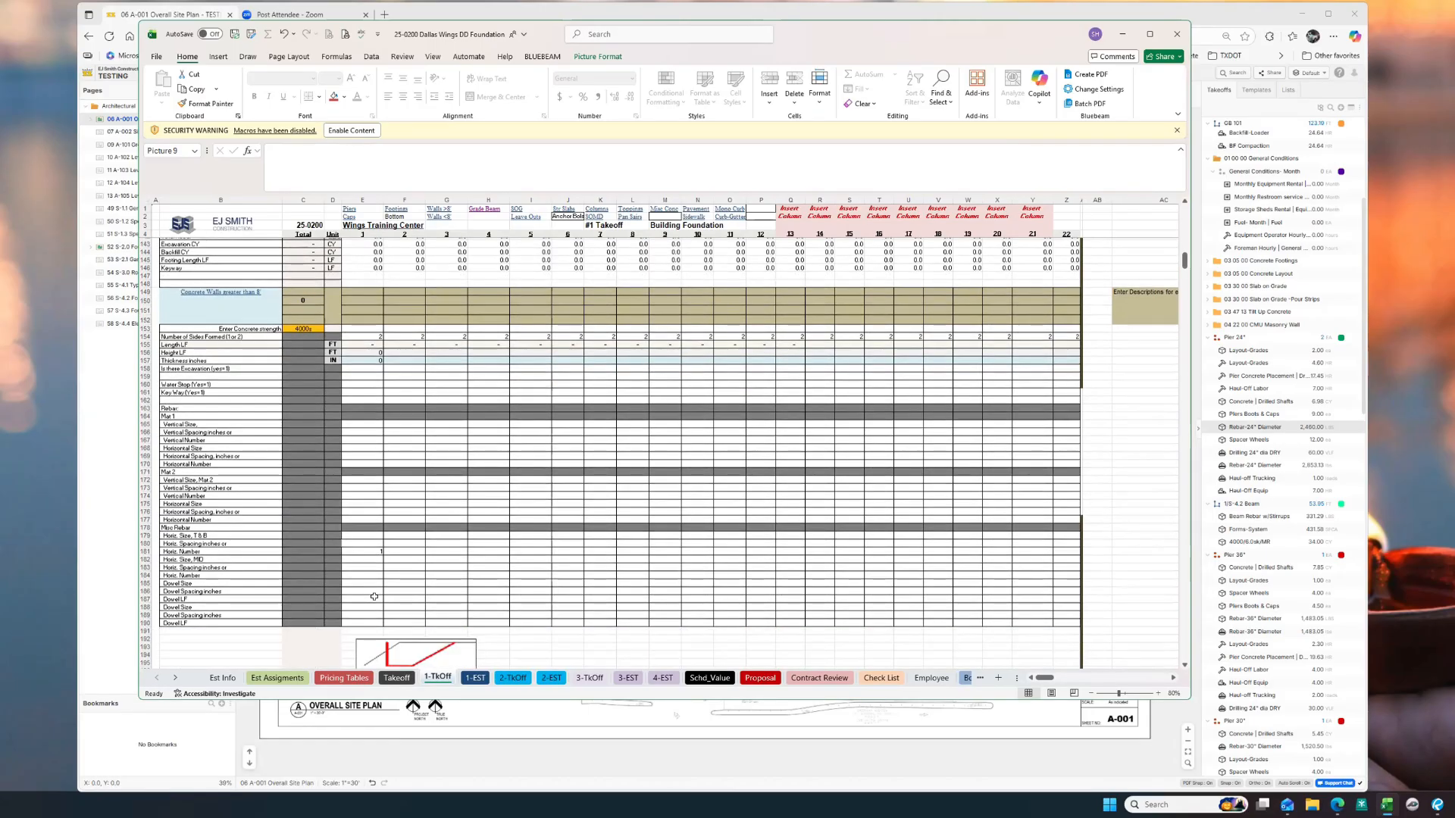
pyautogui.scroll(-1, 374, 597)
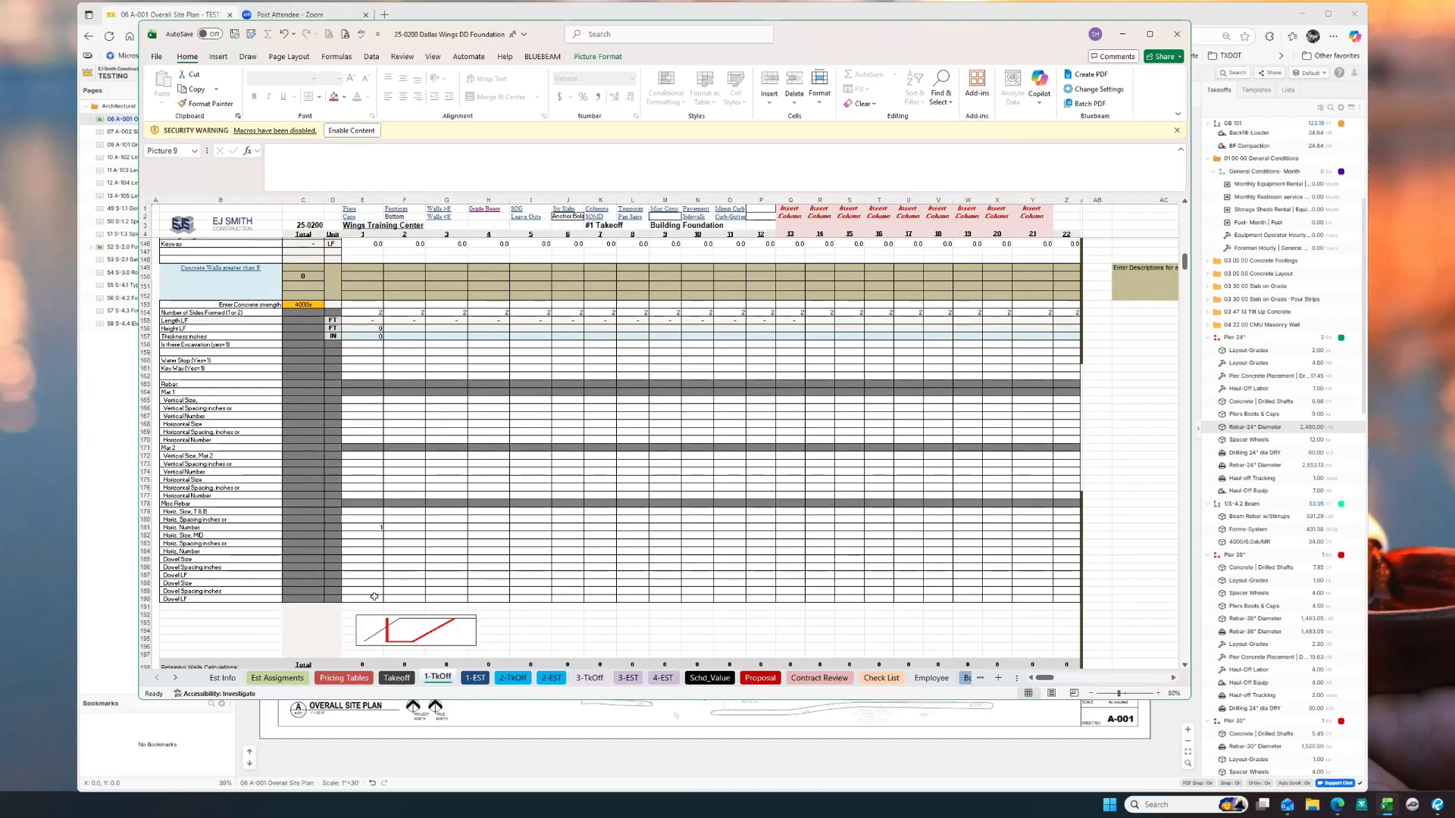
pyautogui.scroll(-1, 375, 597)
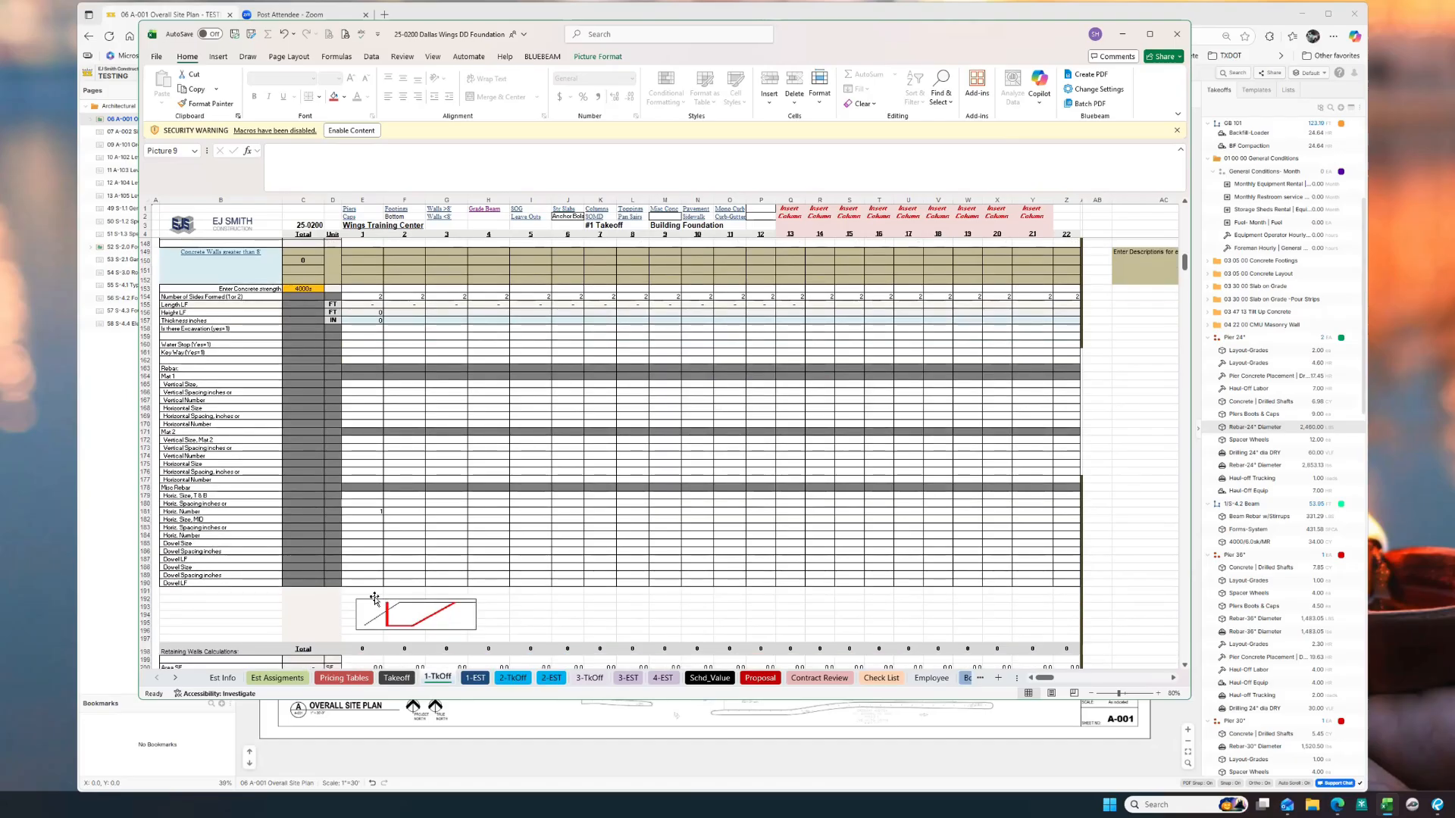
pyautogui.scroll(-8, 375, 597)
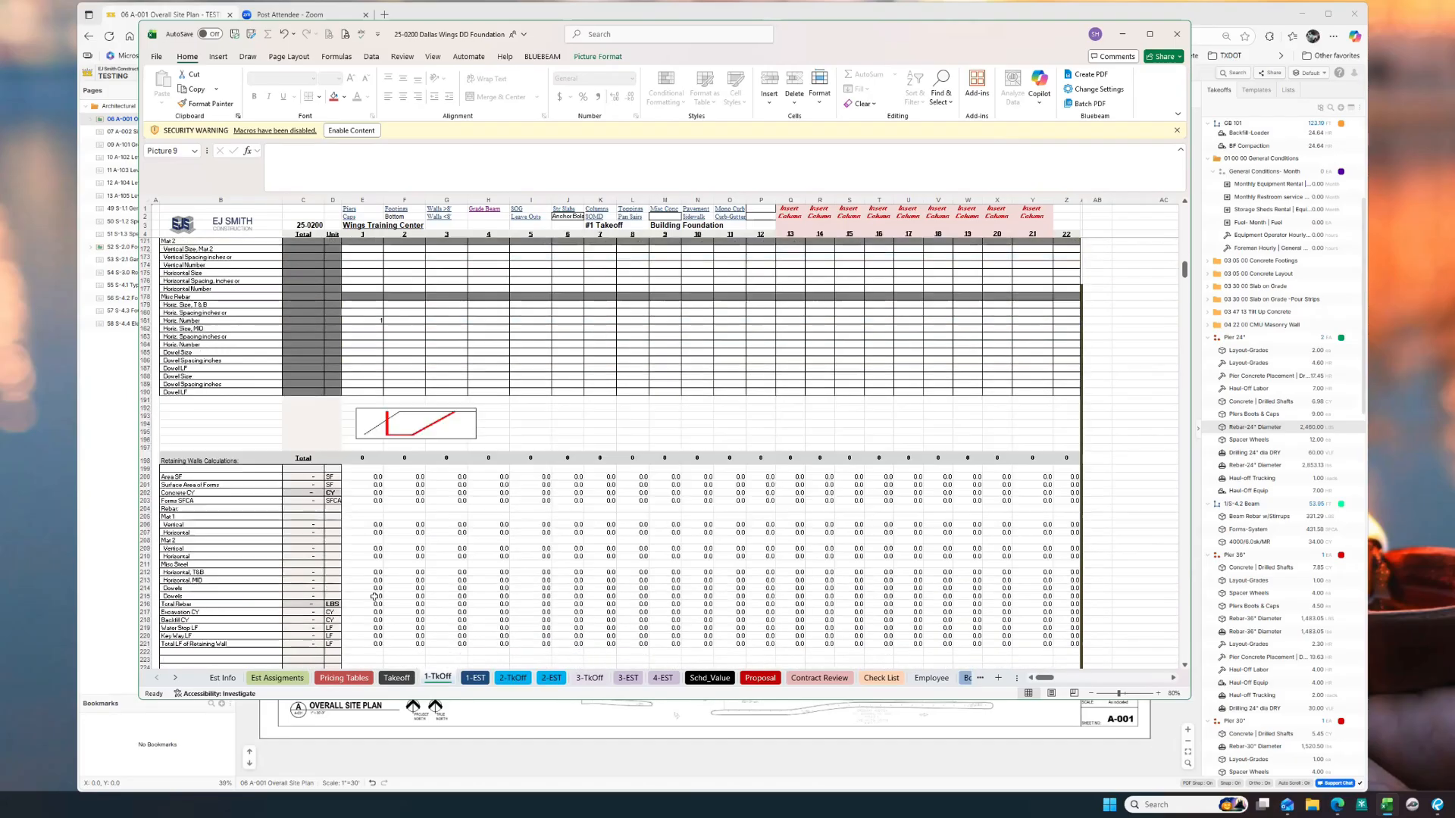
pyautogui.scroll(-20, 374, 598)
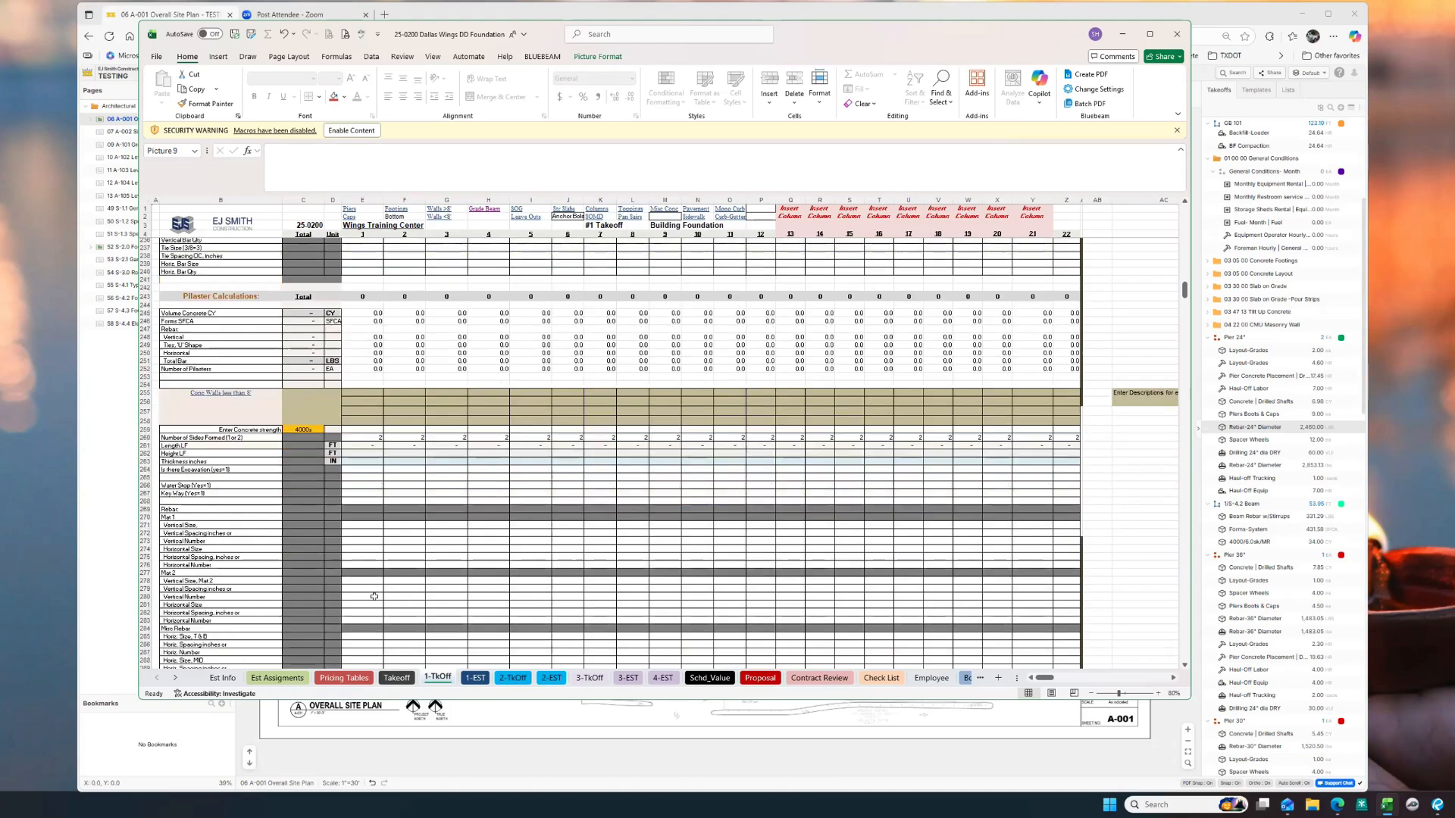
pyautogui.scroll(-3, 374, 597)
pyautogui.scroll(-11, 374, 597)
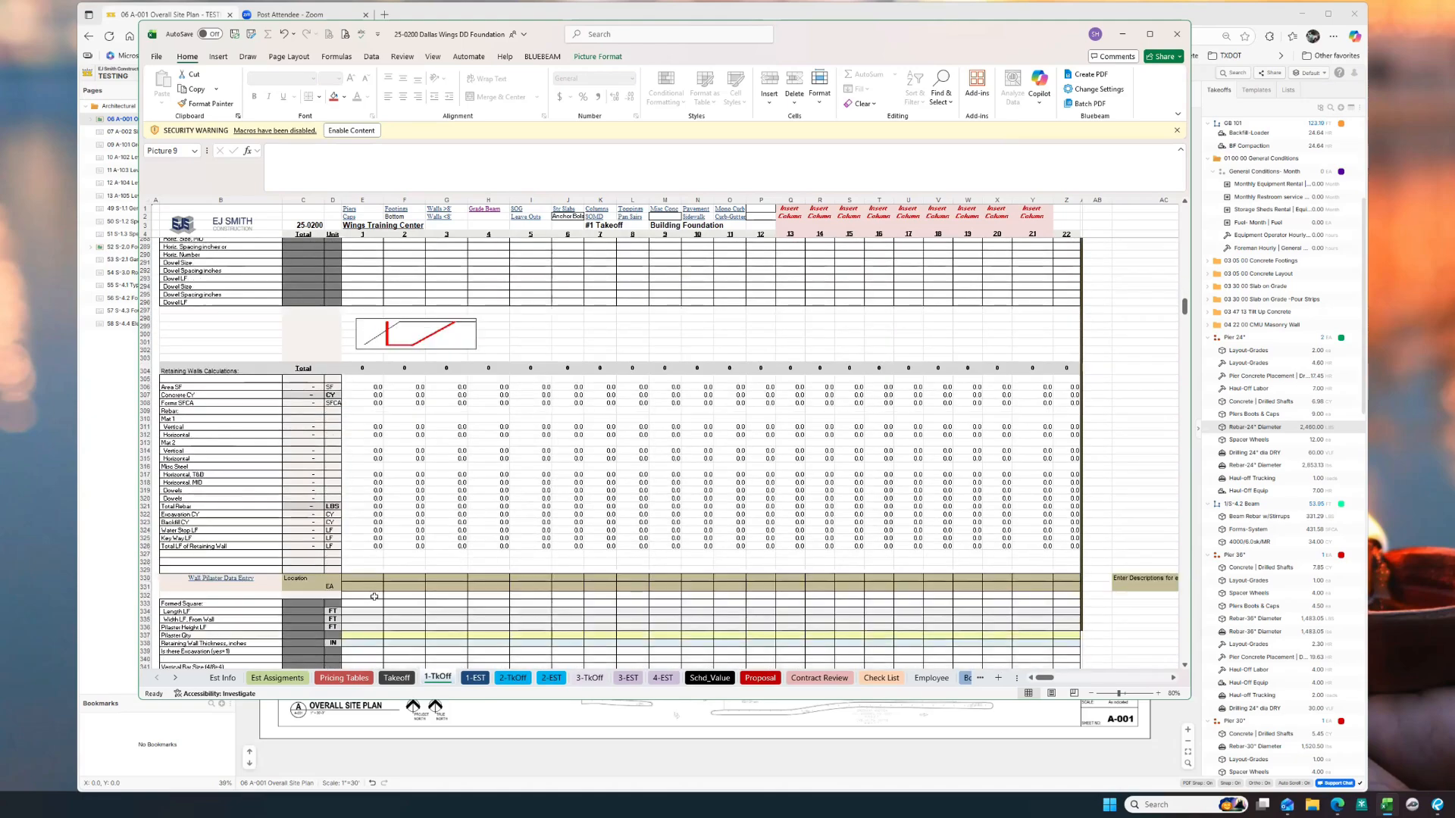
pyautogui.scroll(-13, 374, 596)
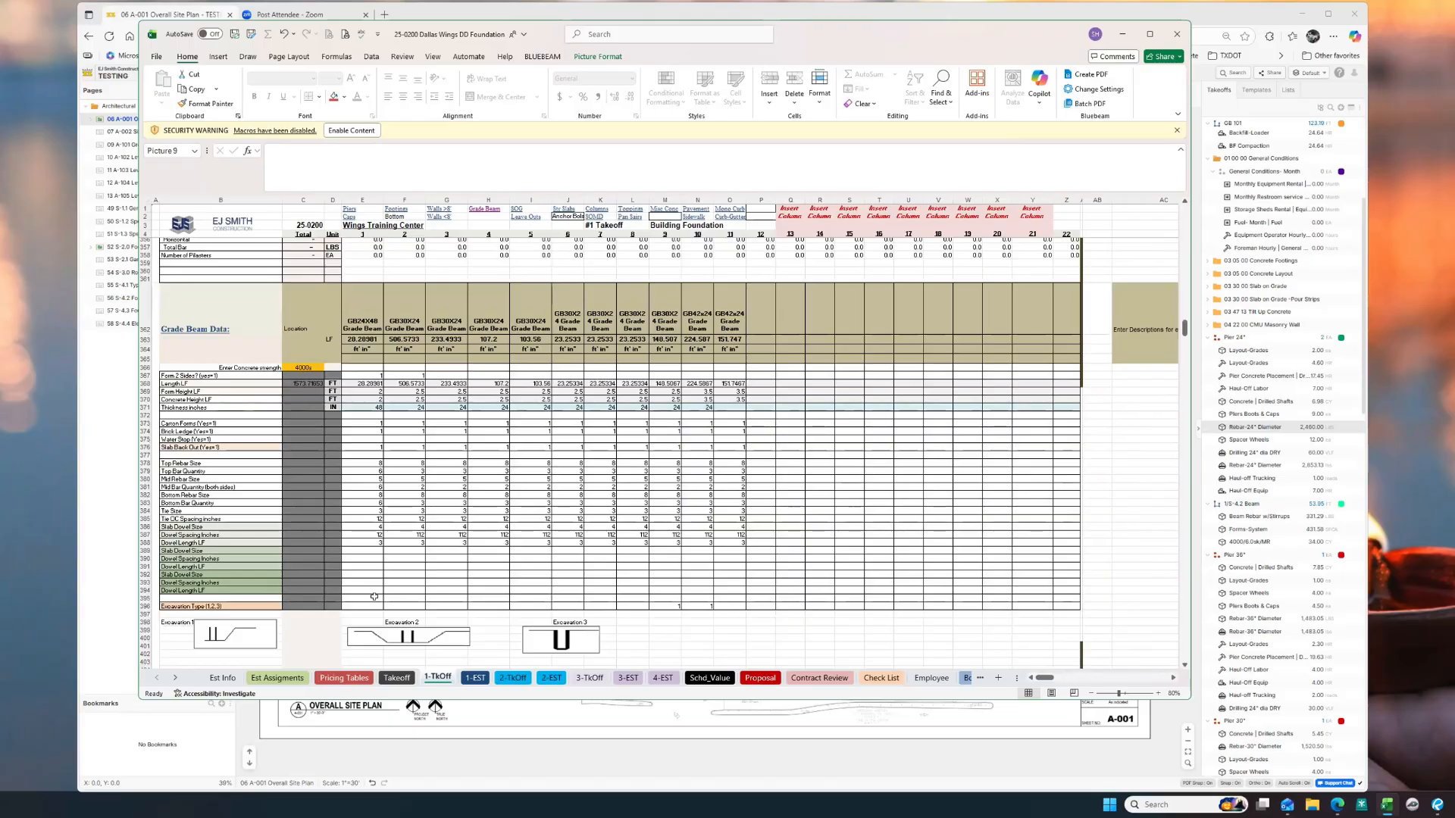
pyautogui.scroll(-1, 374, 596)
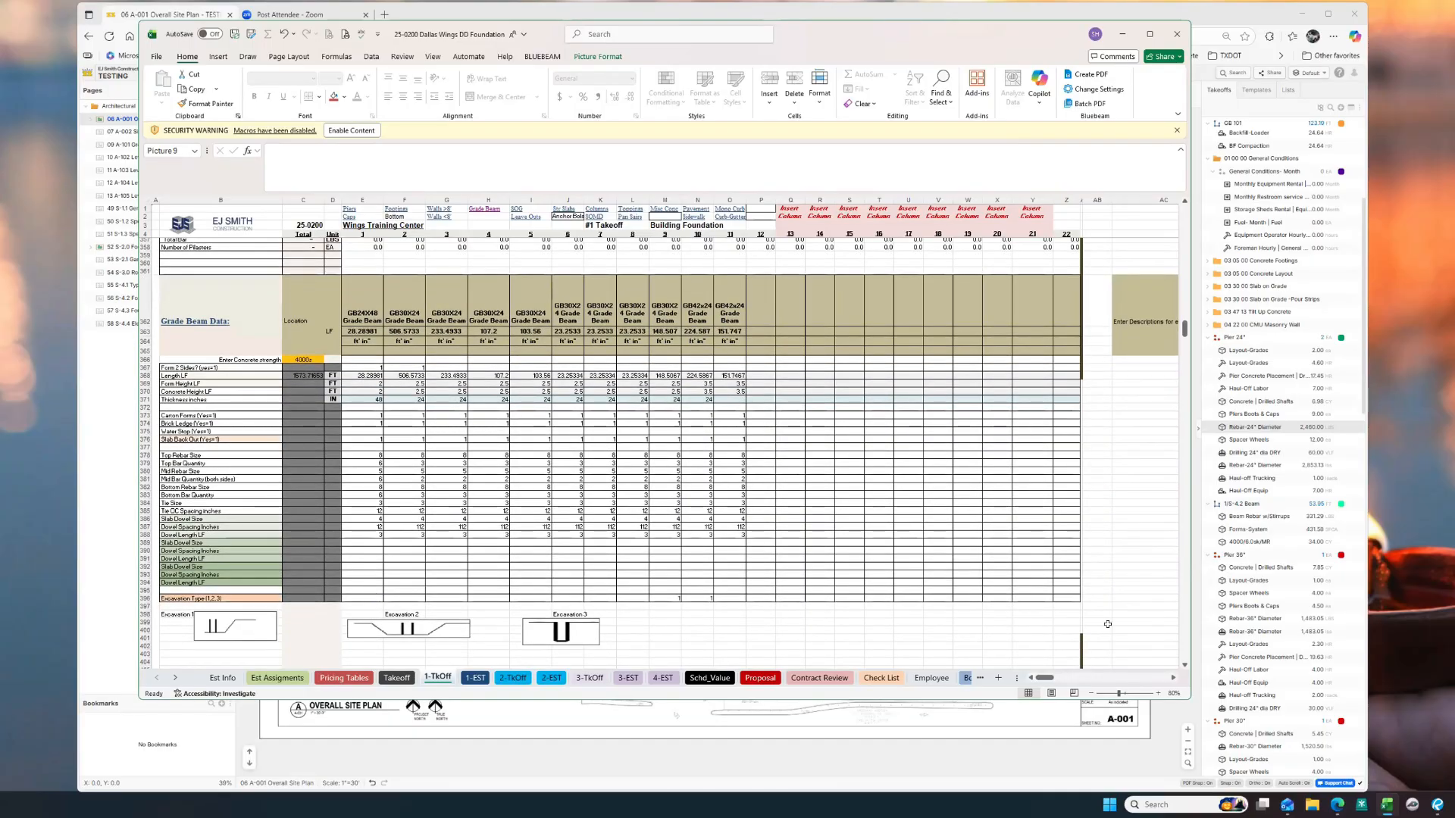
pyautogui.scroll(-3, 1249, 625)
pyautogui.scroll(-3, 1249, 625)
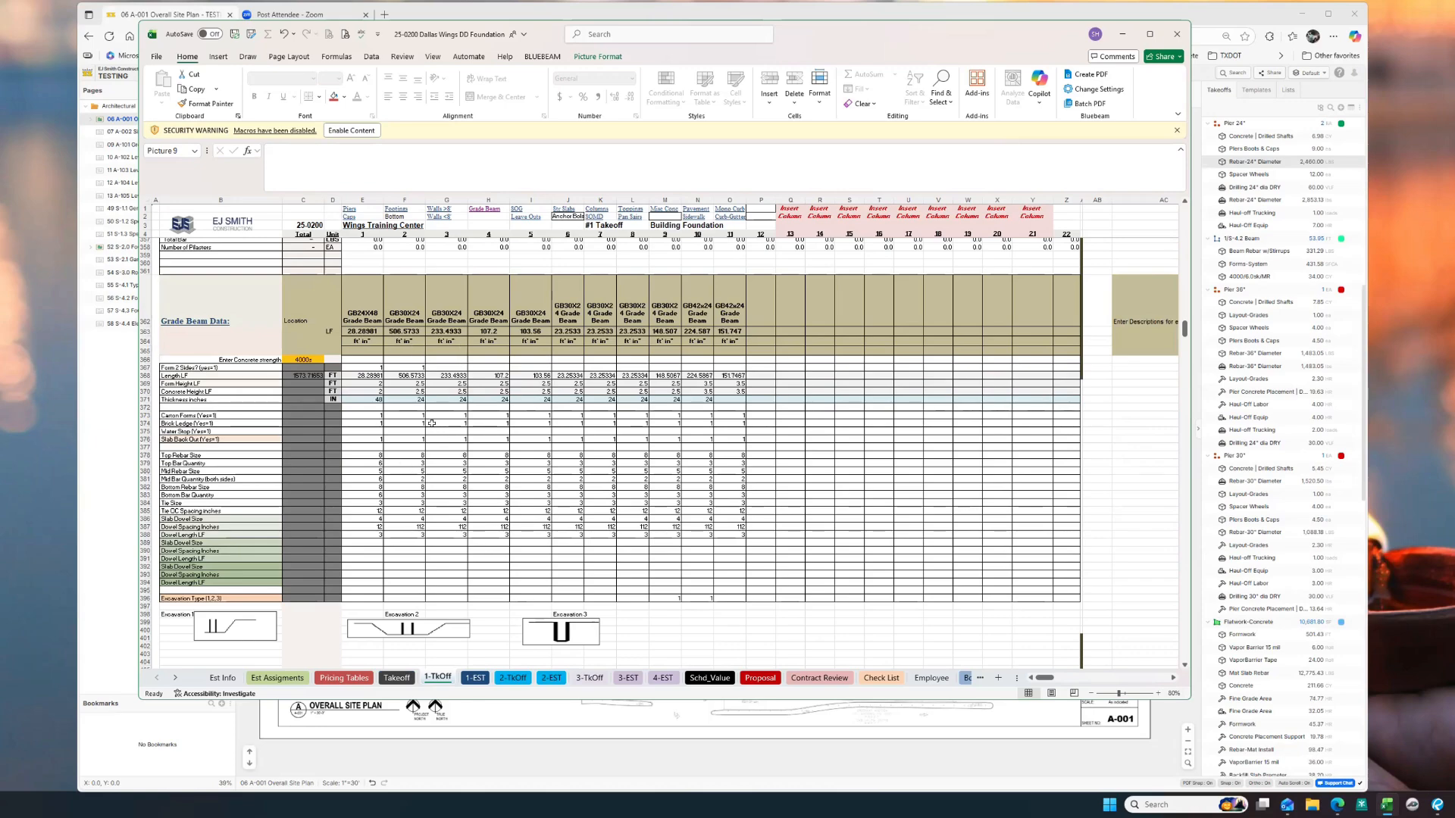
pyautogui.click(475, 677)
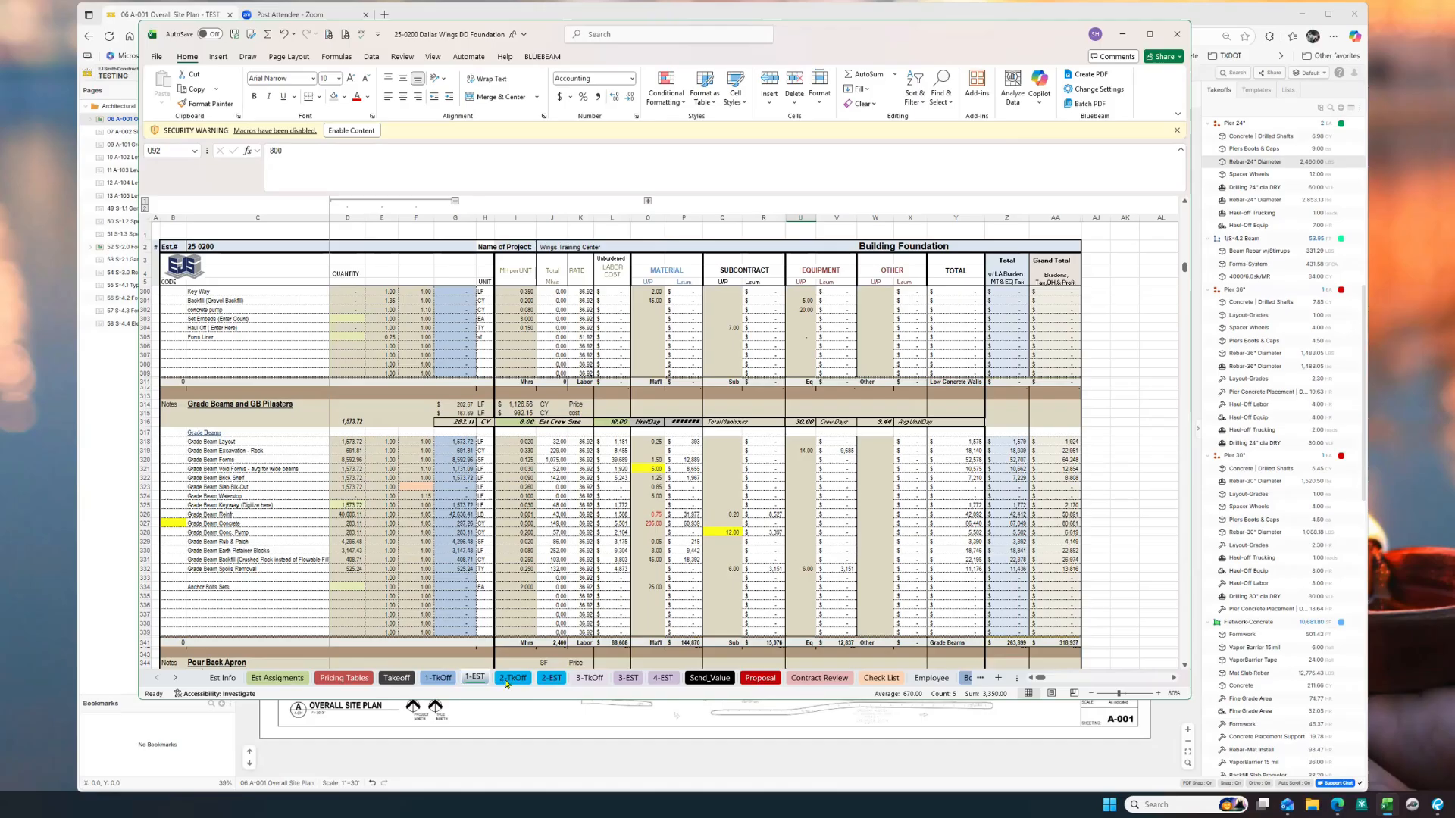
# Step: Check the Proposal's Building Foundation and Civil / Site Concrete bid lines (D52, D53), then view 2-EST
pyautogui.click(755, 682)
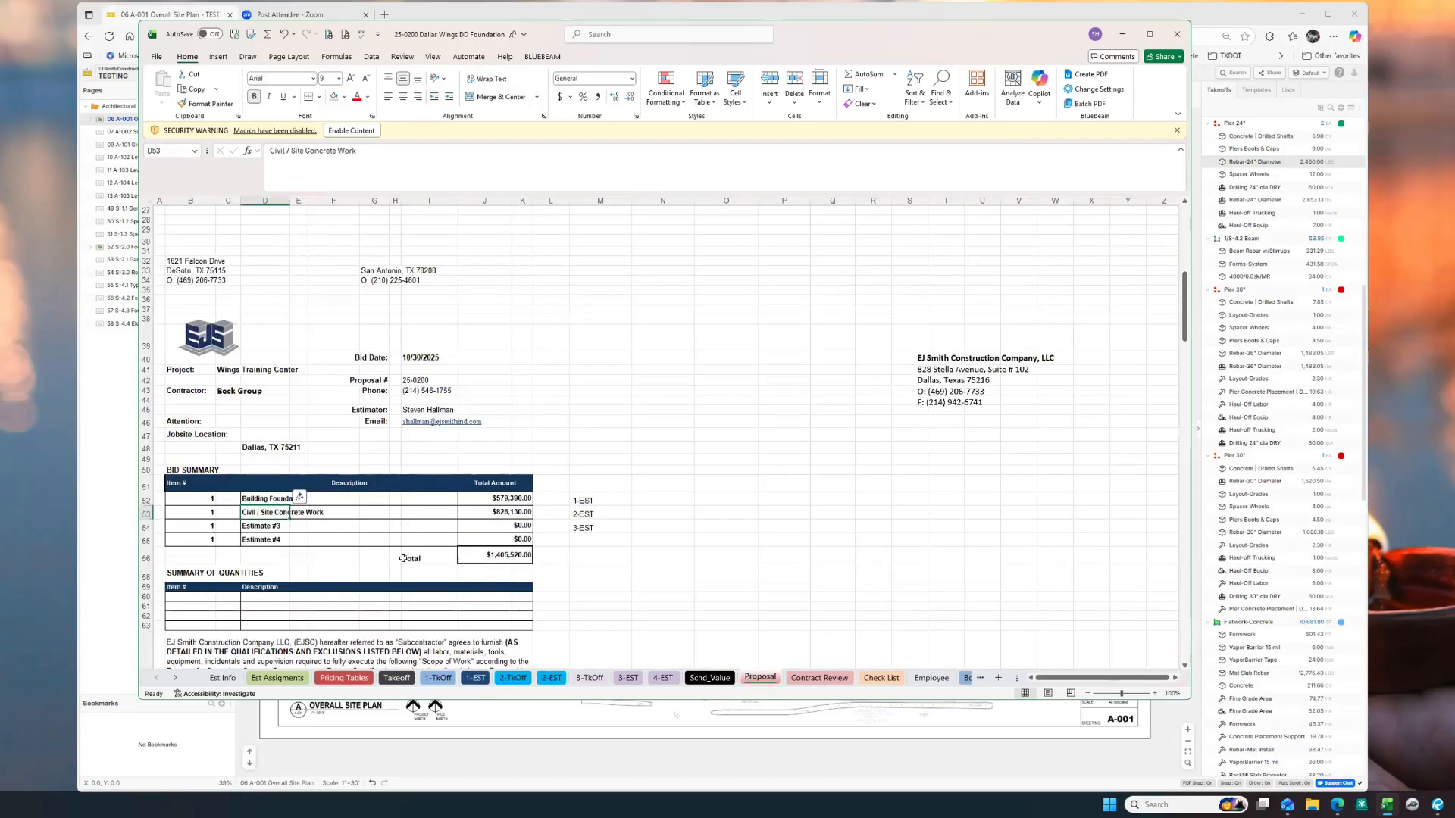
pyautogui.click(256, 501)
pyautogui.click(260, 511)
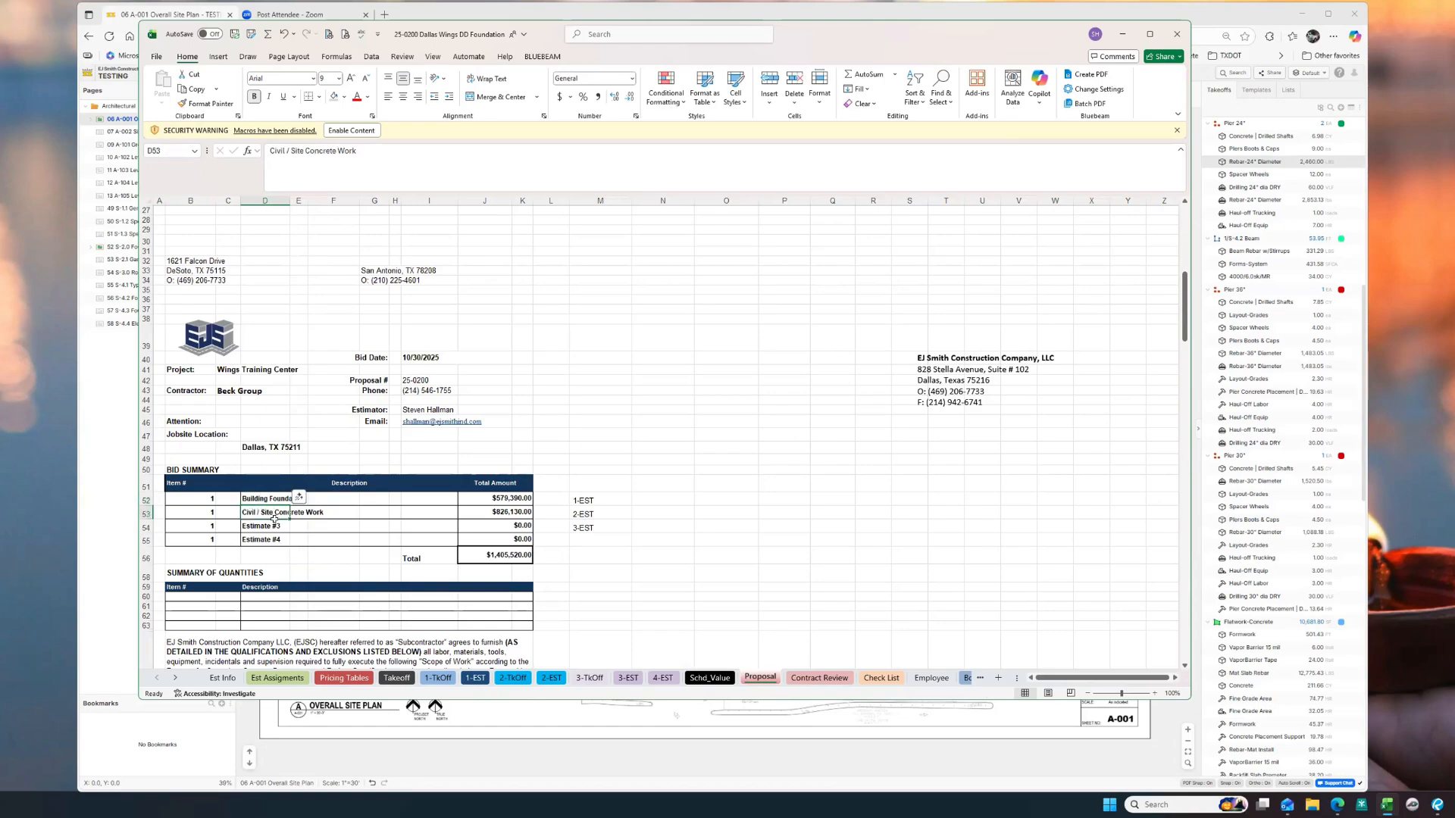
pyautogui.click(549, 679)
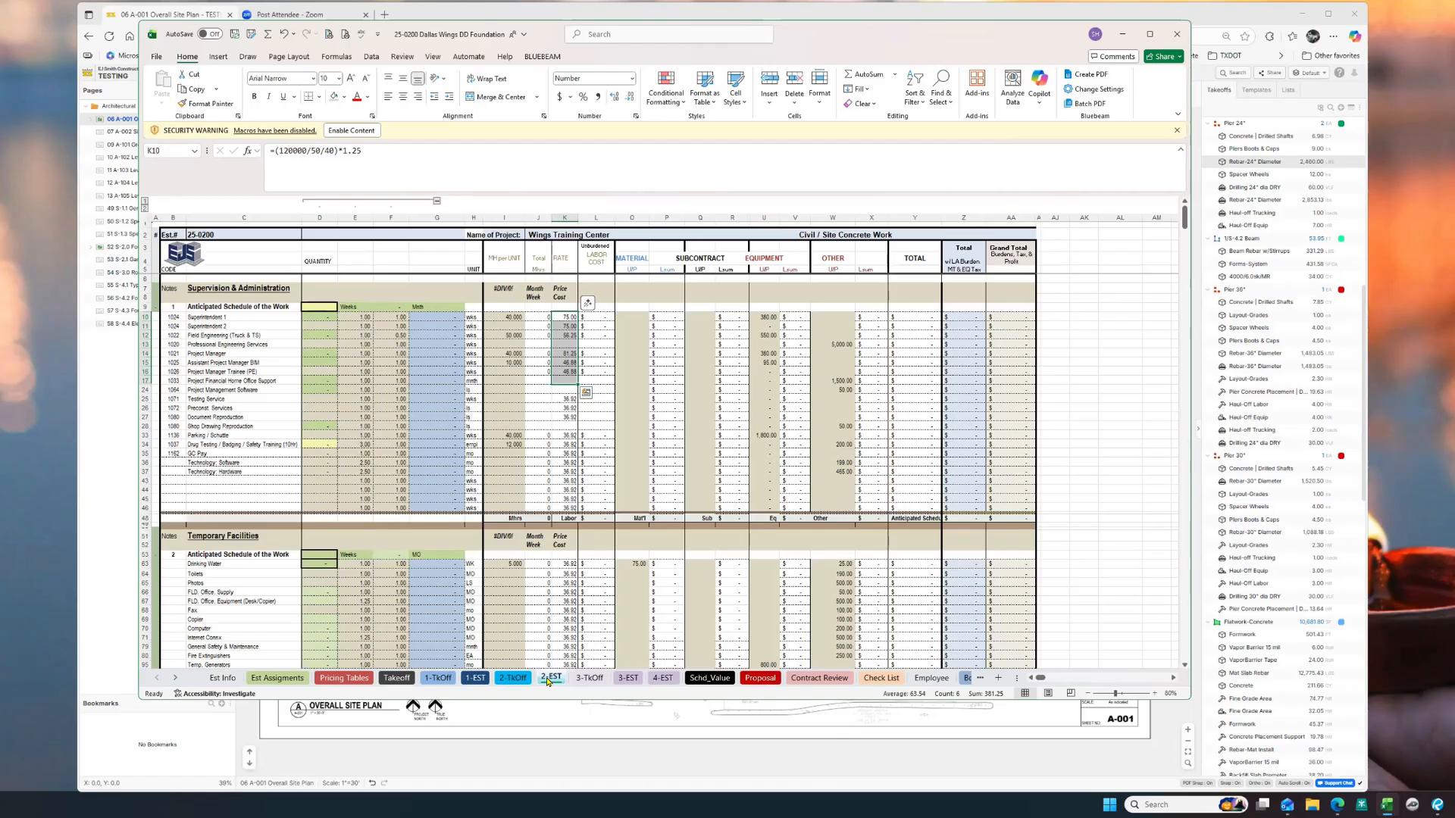
# Step: On the Pricing Tables sheet, change the Concrete 3000 base cost in J20 to 200
pyautogui.click(926, 679)
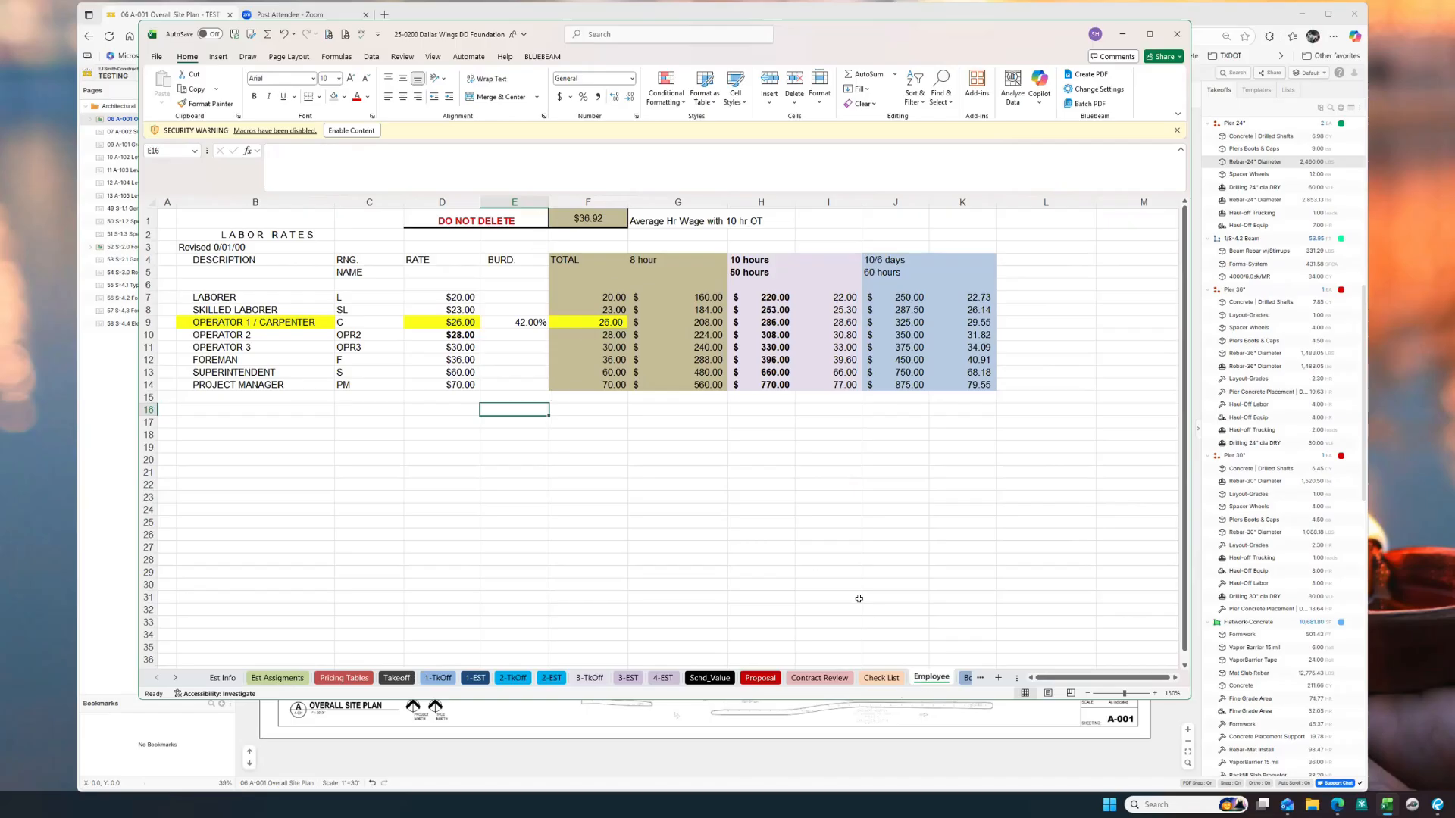
pyautogui.click(345, 678)
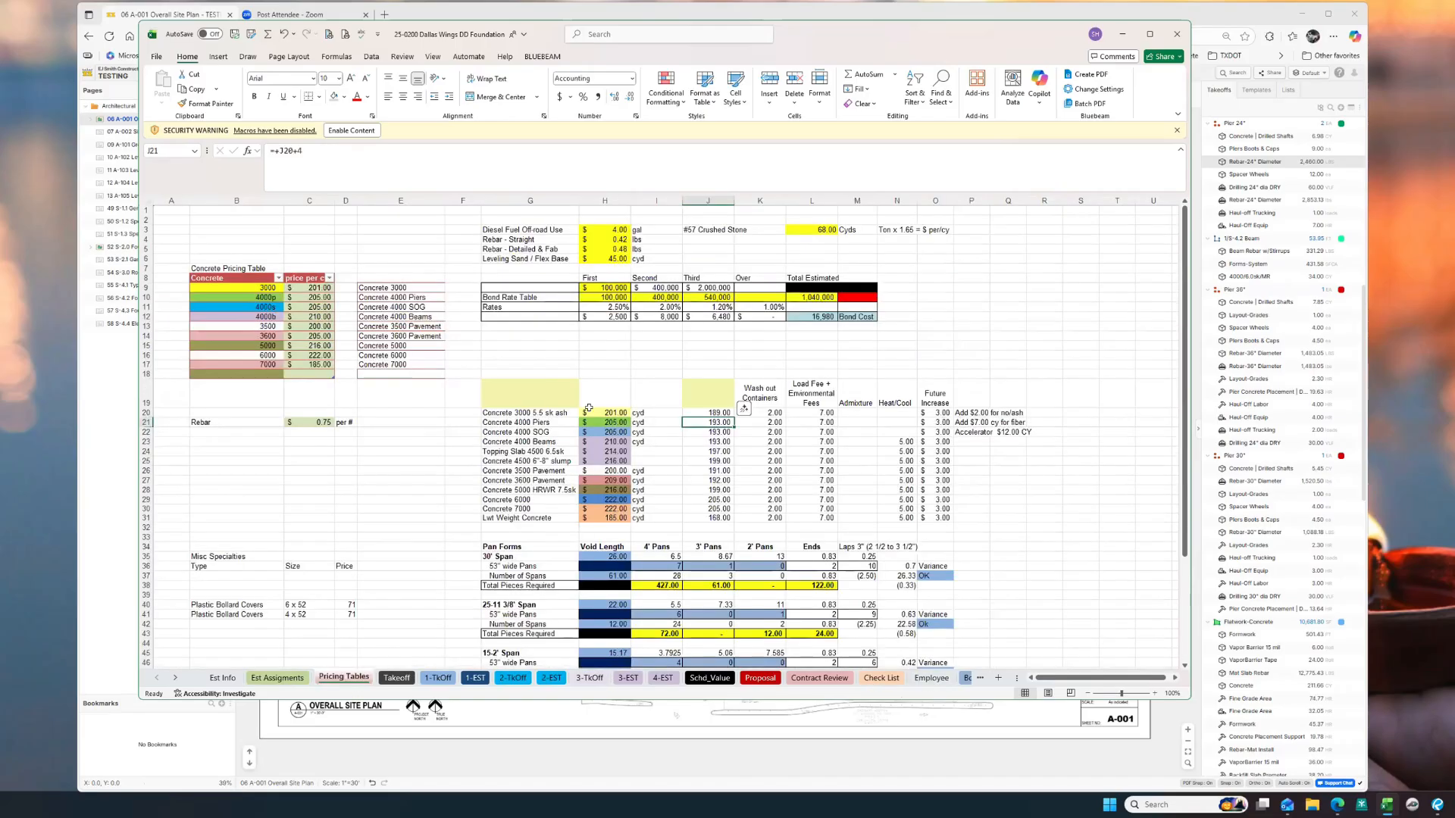
pyautogui.click(707, 412)
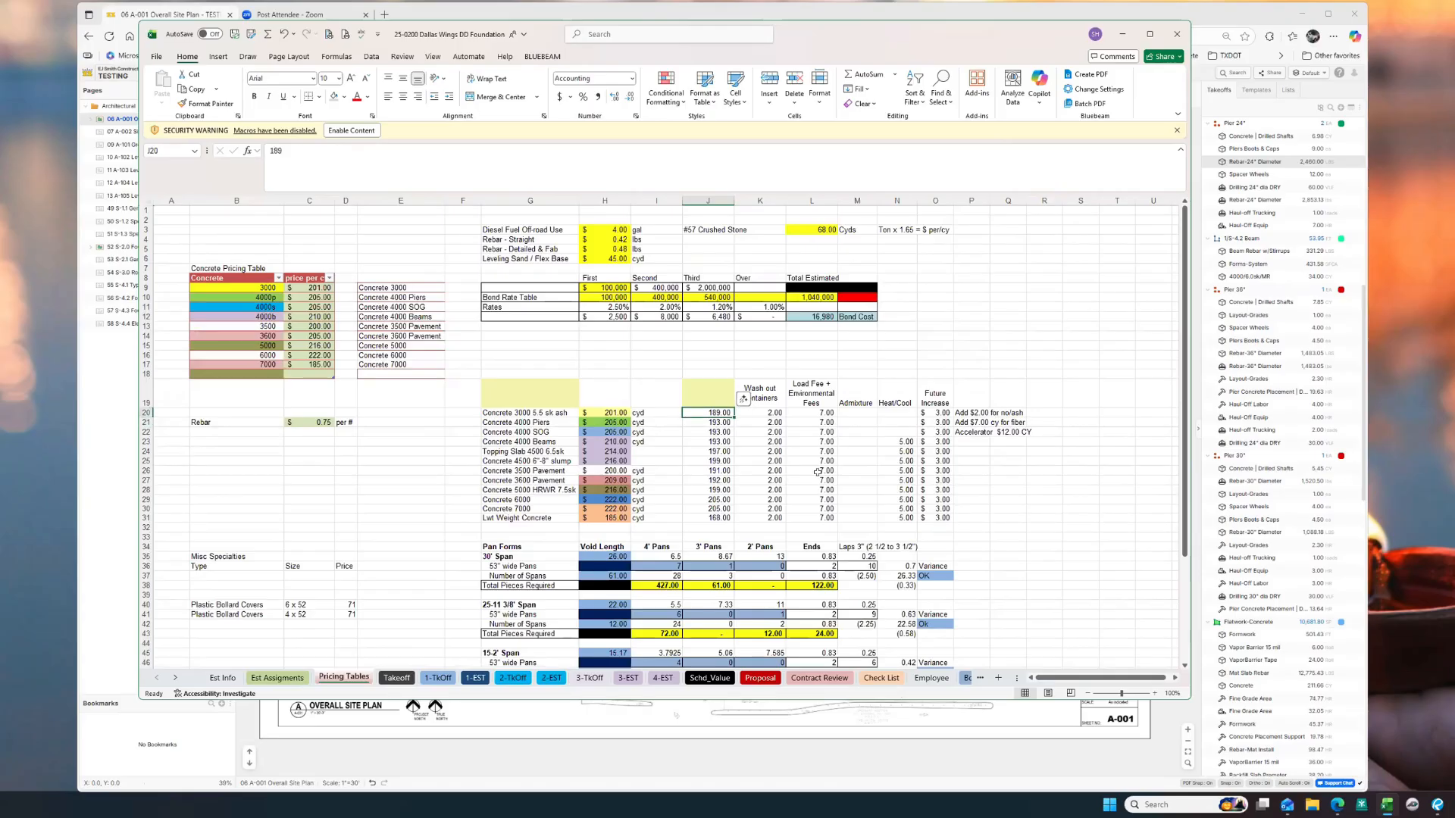
pyautogui.write('200')
pyautogui.press('Return')
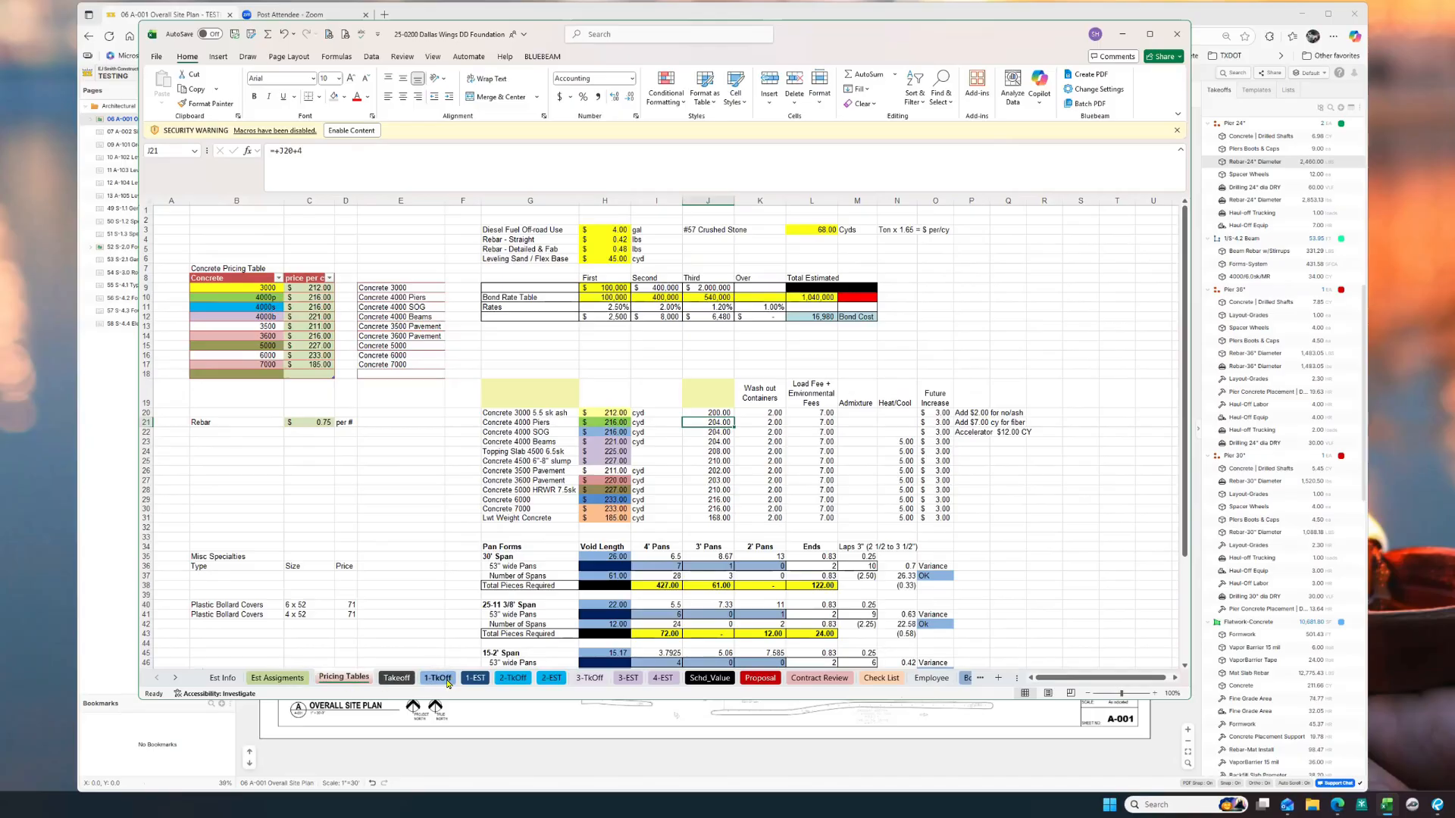
# Step: Glance at the Takeoff sheet, return to 1-EST, and minimize Excel to reveal zzTakeoff
pyautogui.click(397, 677)
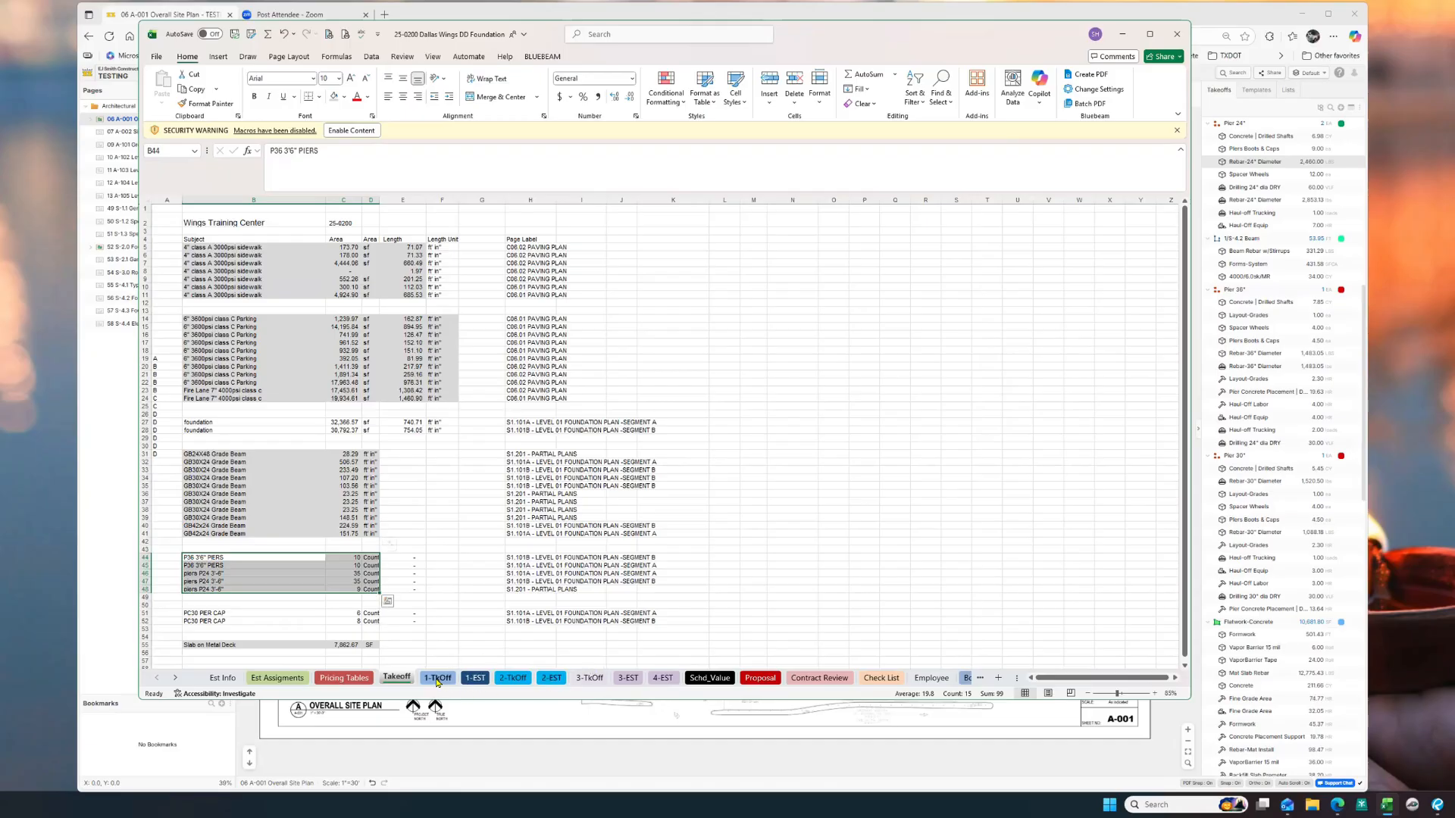
pyautogui.click(475, 677)
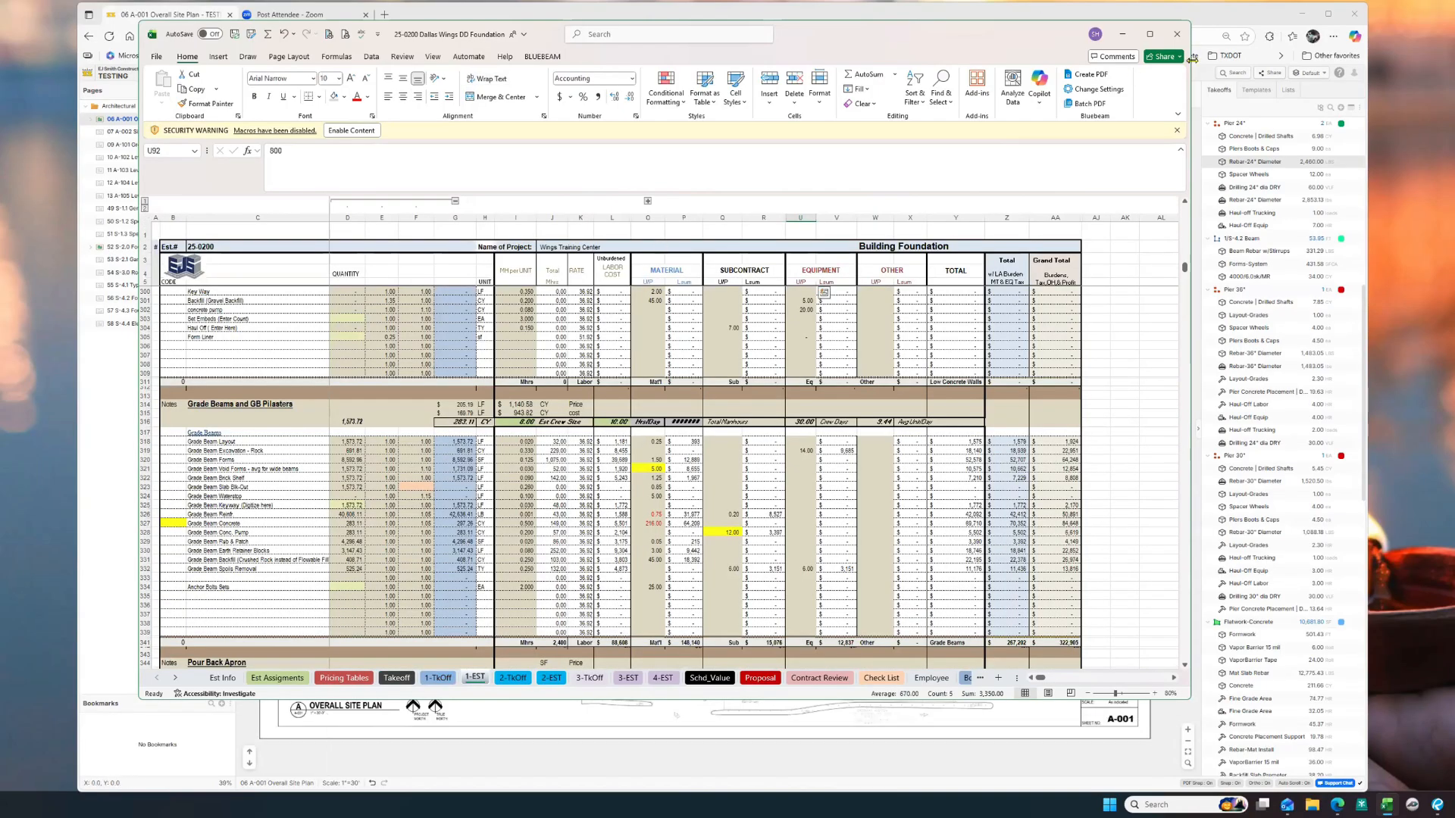
pyautogui.click(1123, 34)
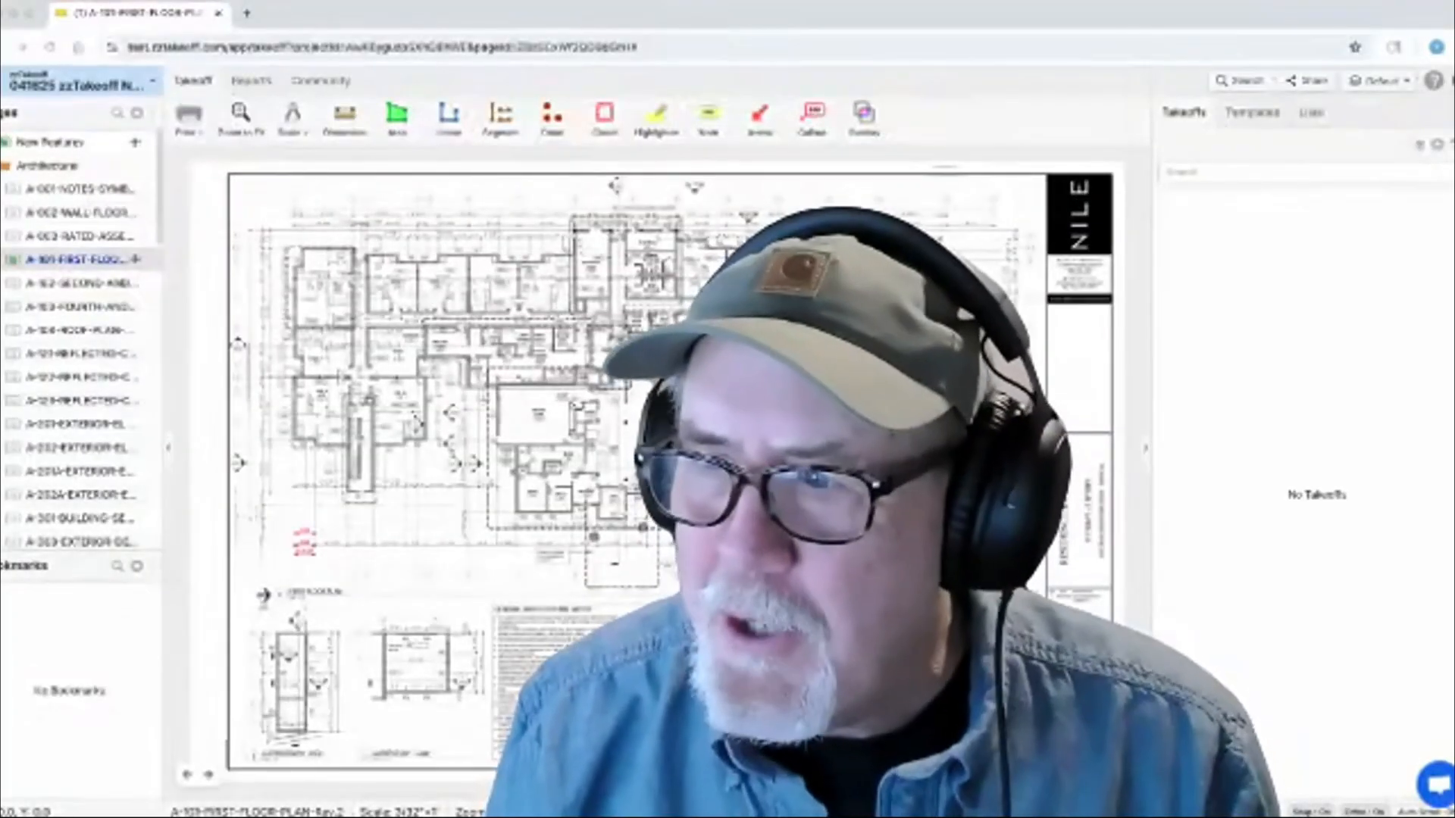
# Step: Switch the right-hand panel to the Templates list, showing the Template Examples folder
pyautogui.click(1252, 112)
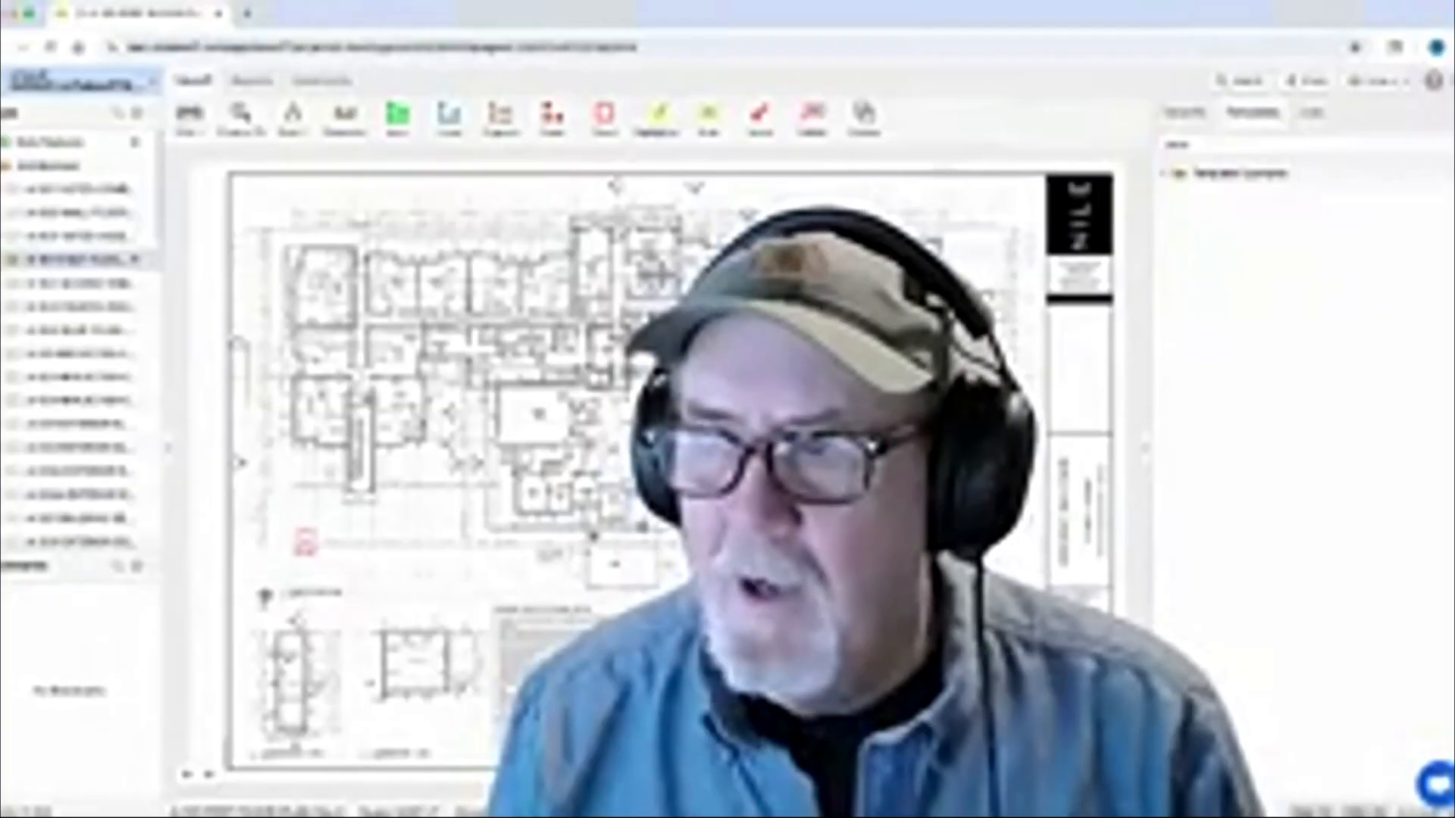
# Step: Copy the Template Examples folder's items and switch to the zztodd workspace
pyautogui.rightClick(1235, 173)
pyautogui.click(1273, 290)
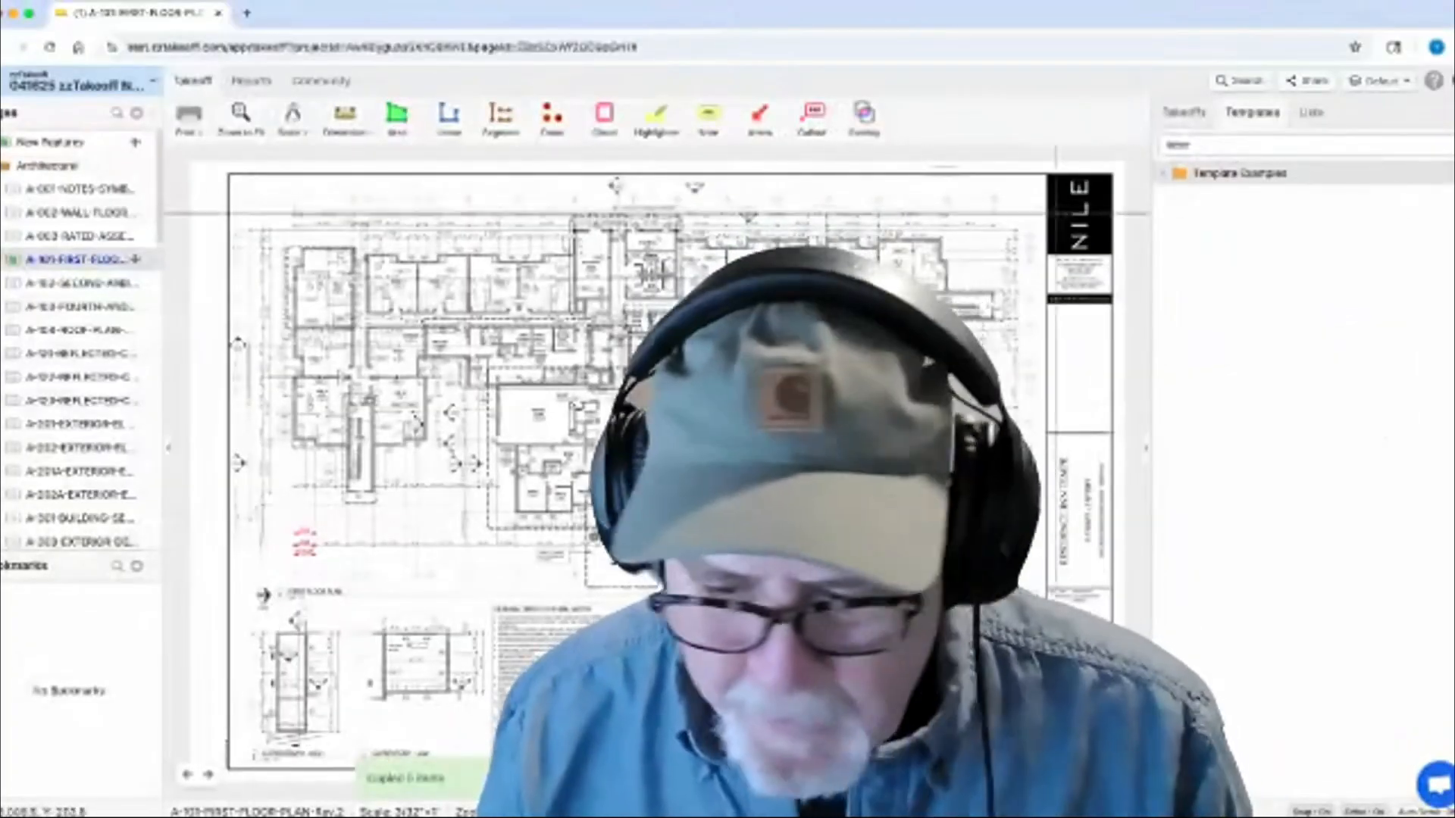
pyautogui.click(84, 82)
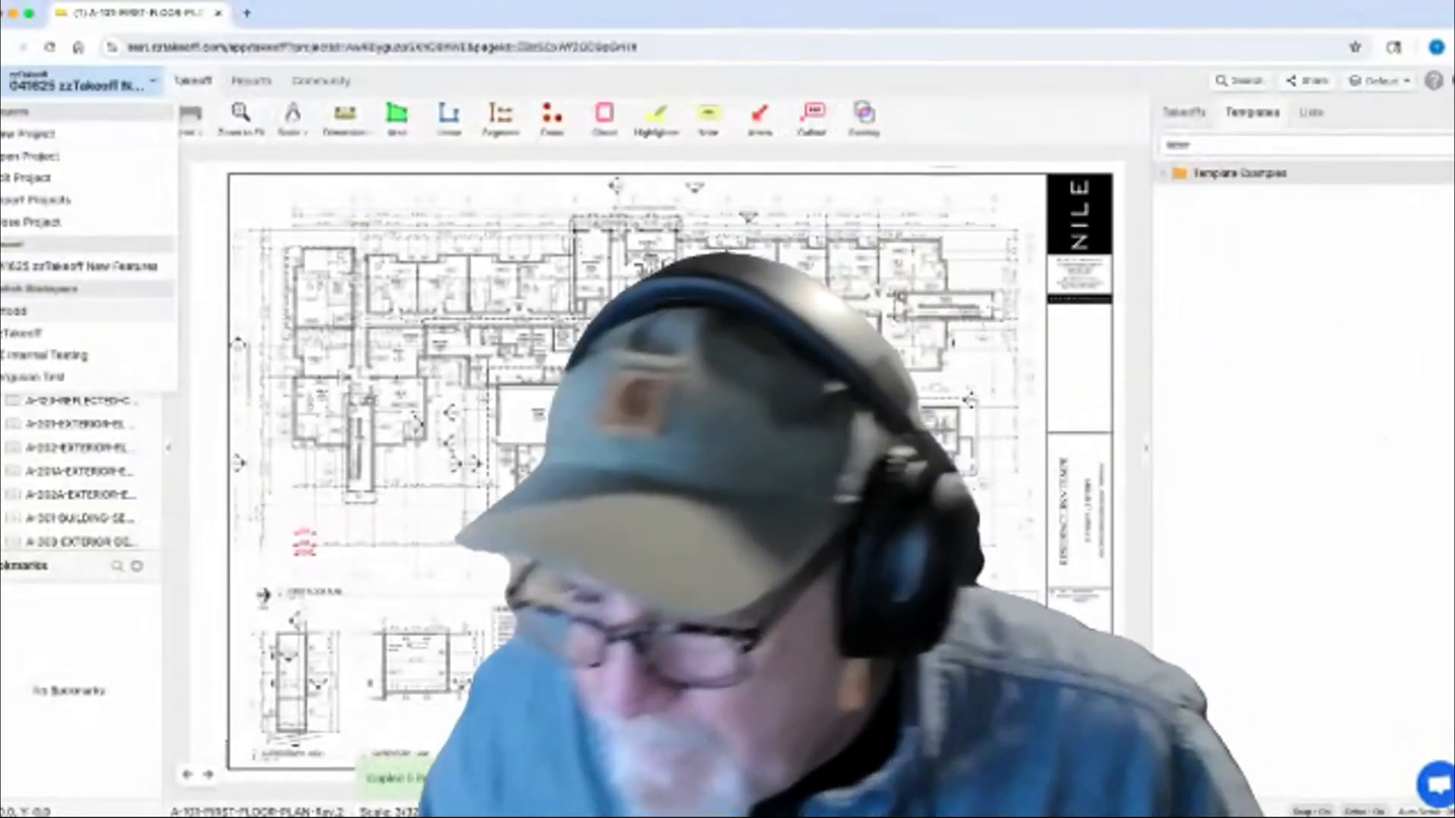
pyautogui.click(38, 311)
pyautogui.rightClick(1214, 197)
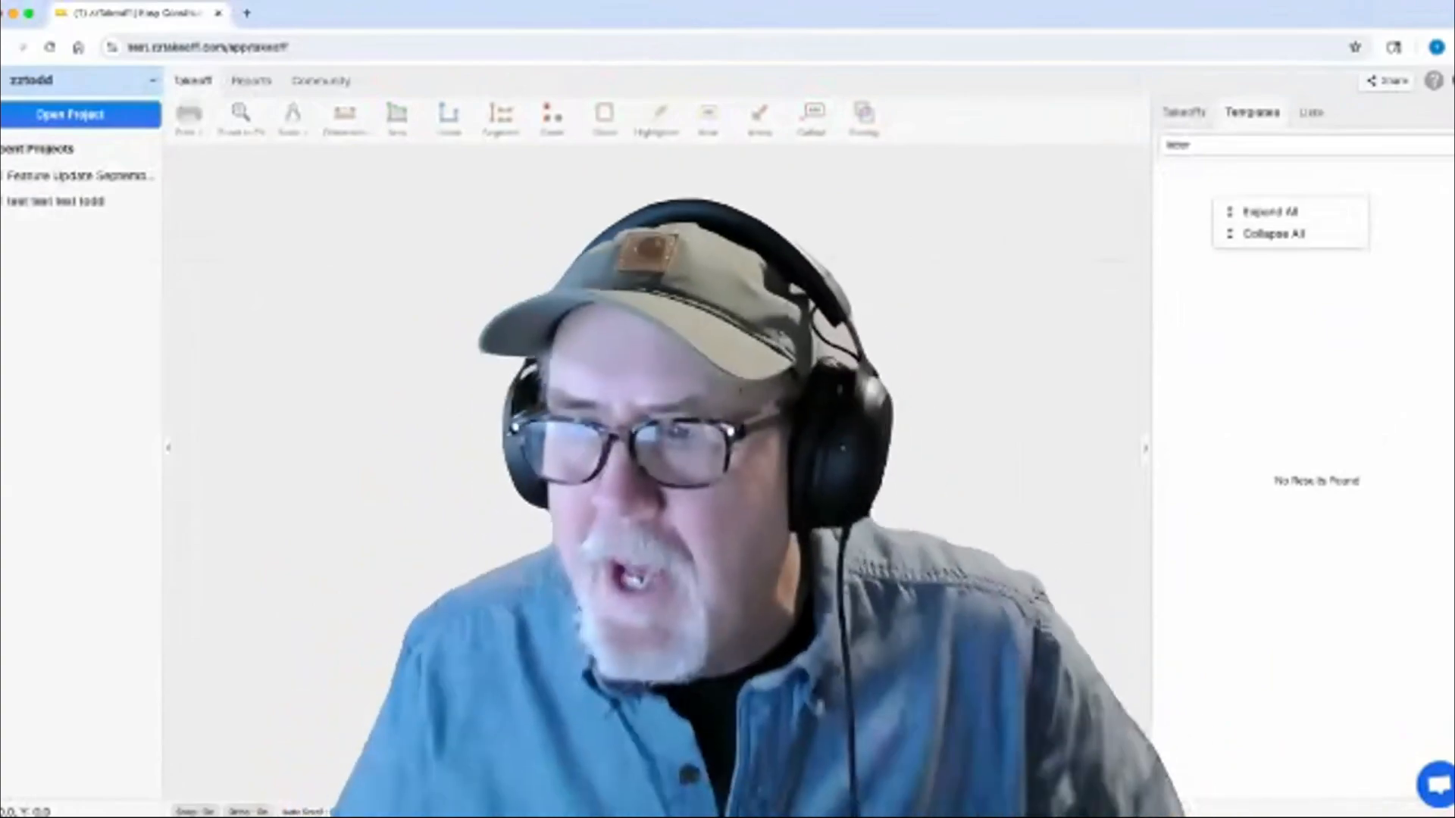
pyautogui.click(1275, 234)
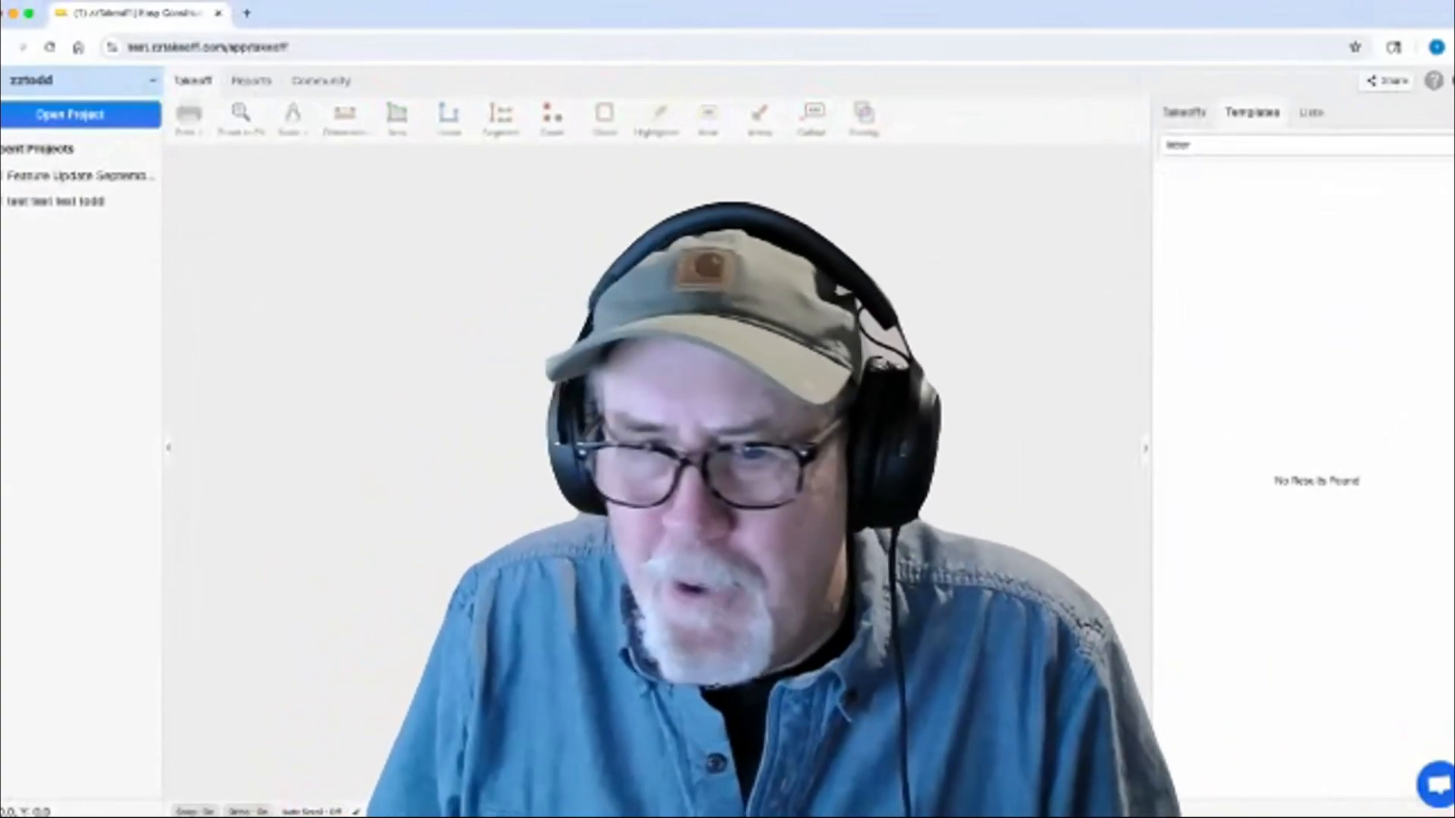
# Step: Return to the zzTakeoff workspace and reopen project 041625's A-101 First Floor Plan
pyautogui.click(1184, 113)
pyautogui.click(82, 80)
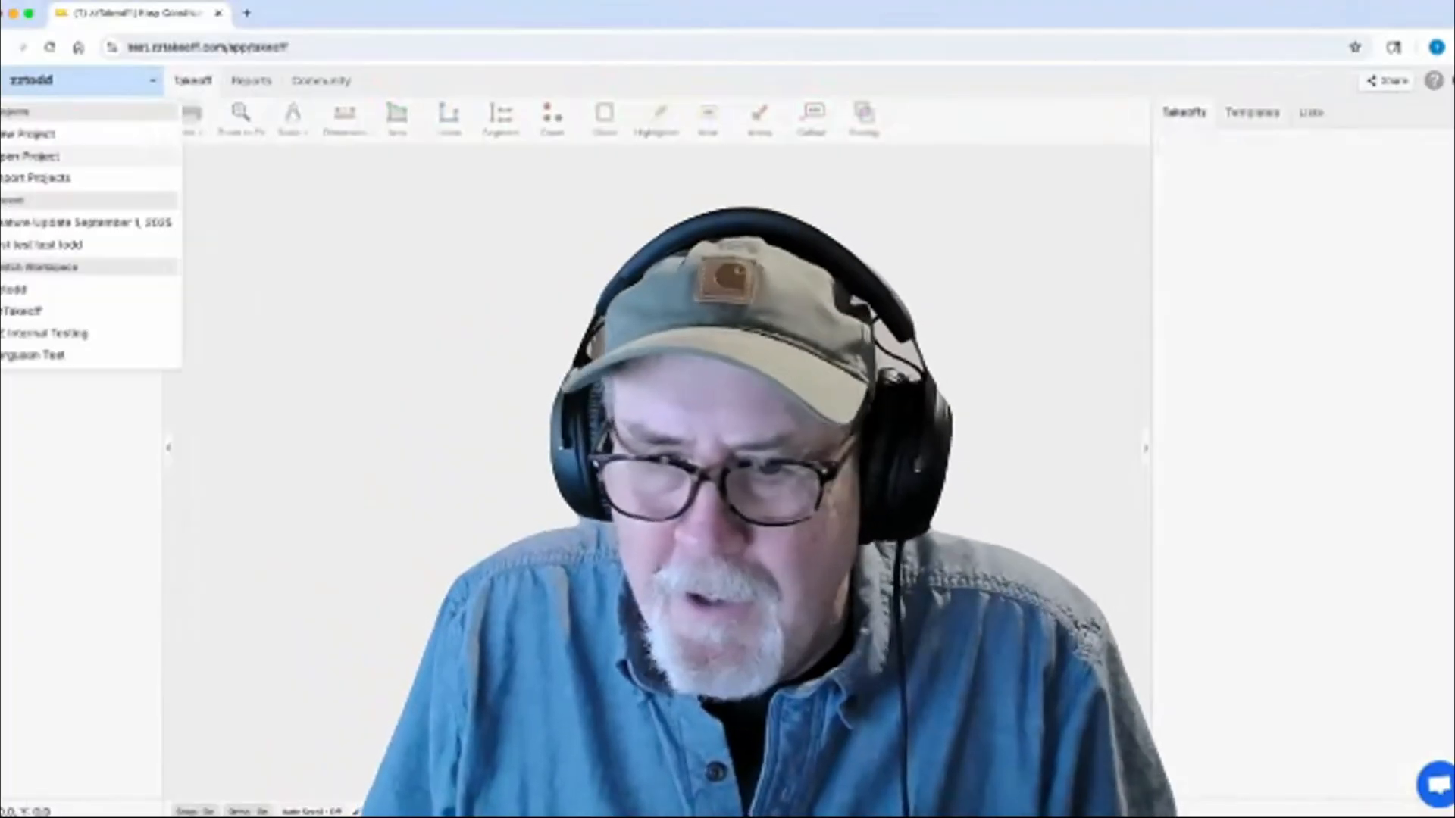
pyautogui.click(46, 311)
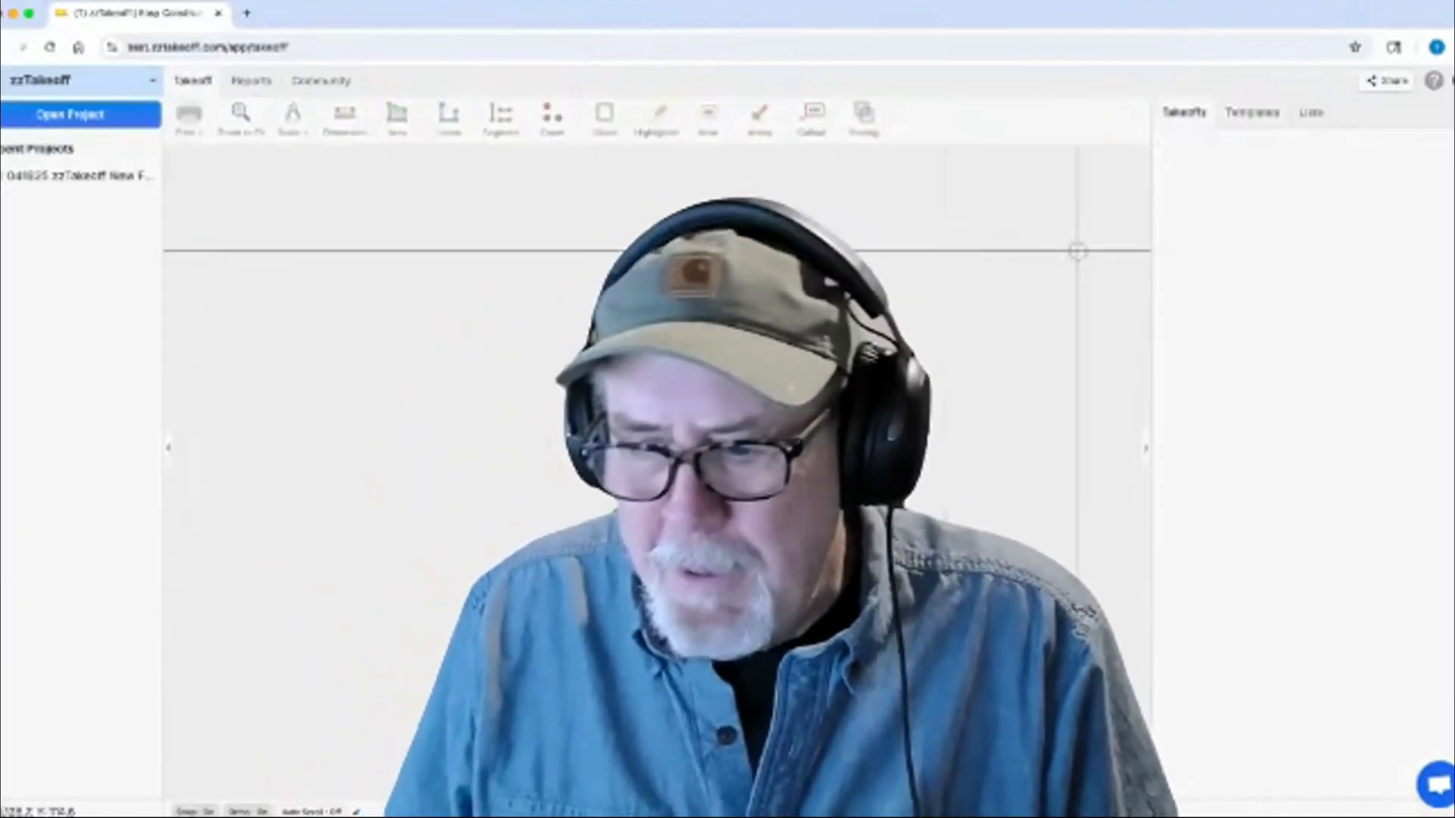
pyautogui.click(79, 175)
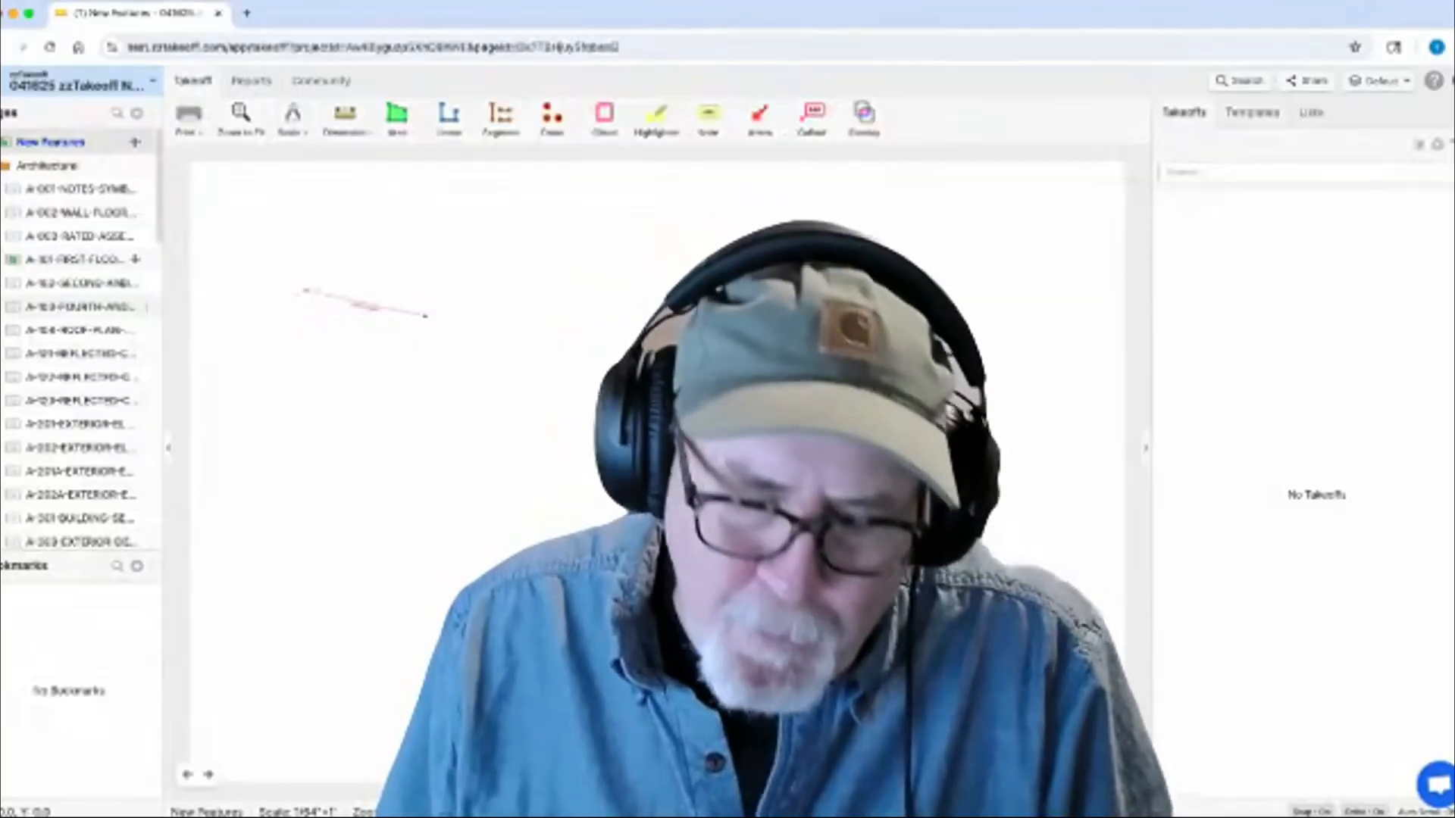
pyautogui.click(80, 283)
pyautogui.click(76, 260)
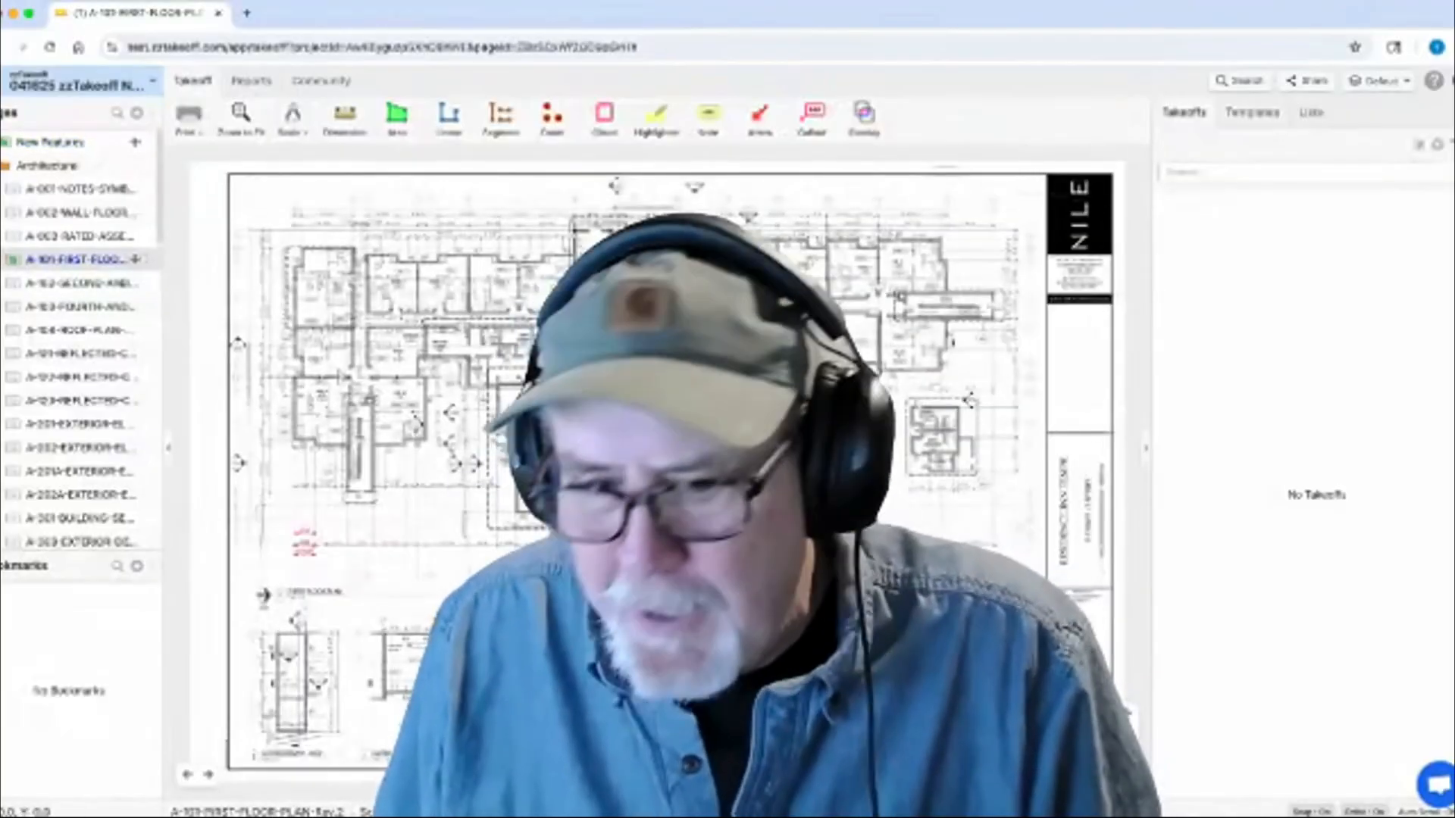